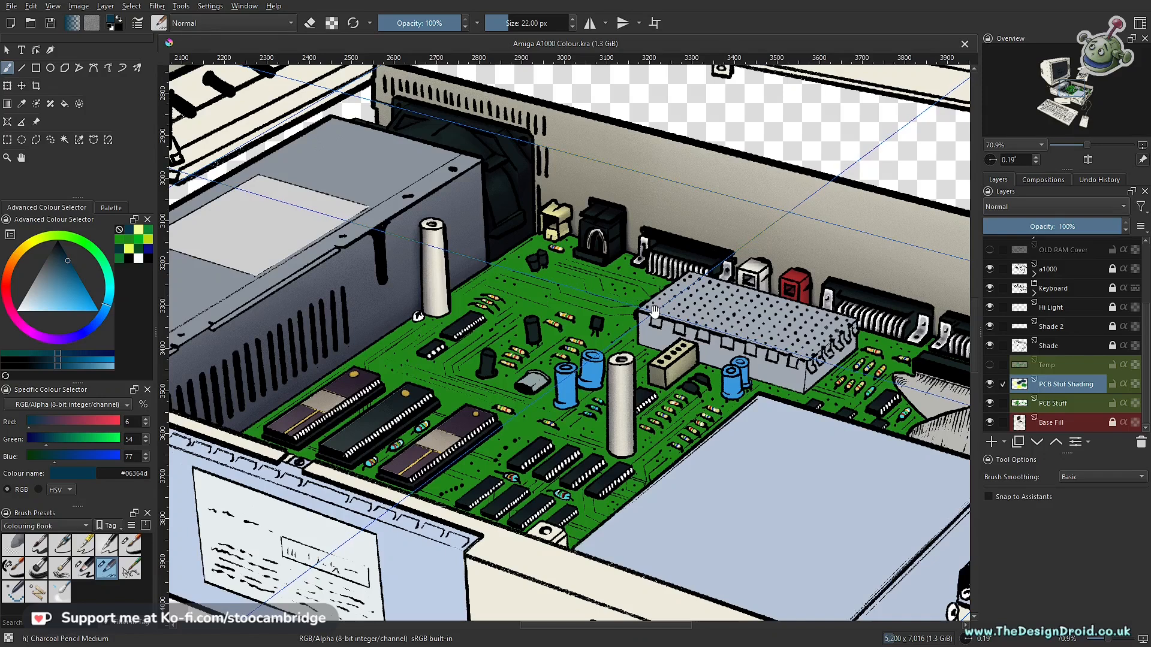
- Activate the PCB Stuff layer and select the circuit board's flat green with the Similar Colour Selection tool
scroll(654, 312, up, 1)
drag(654, 312, 725, 355)
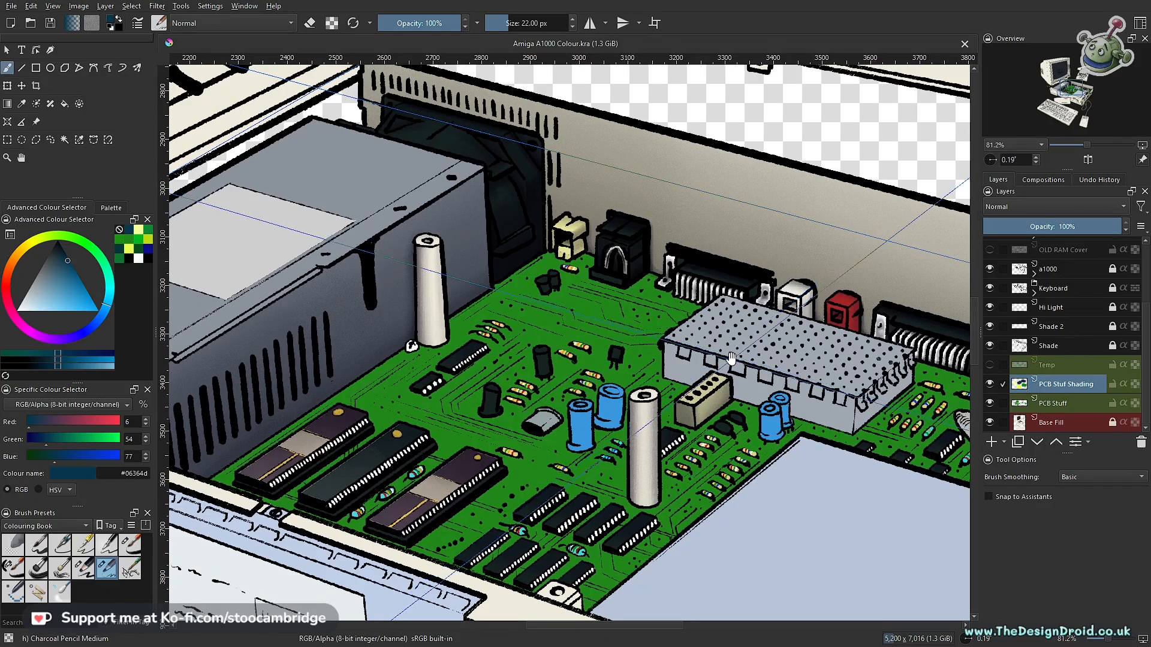
scroll(725, 358, down, 2)
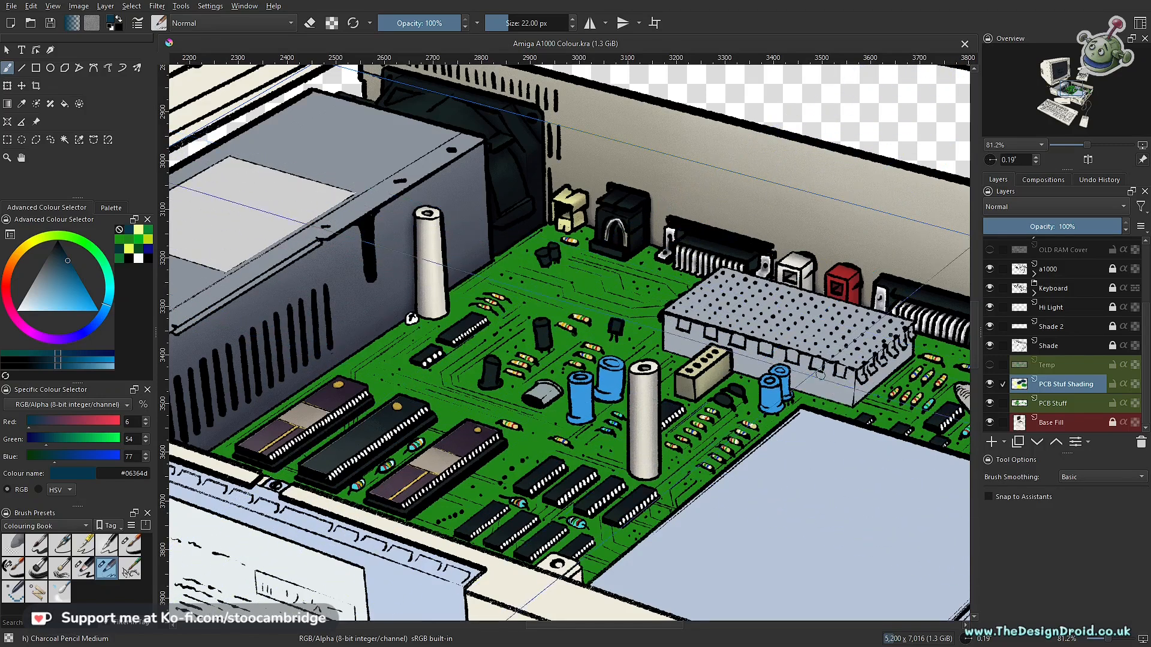
drag(344, 340, 736, 302)
click(1052, 410)
drag(863, 340, 677, 384)
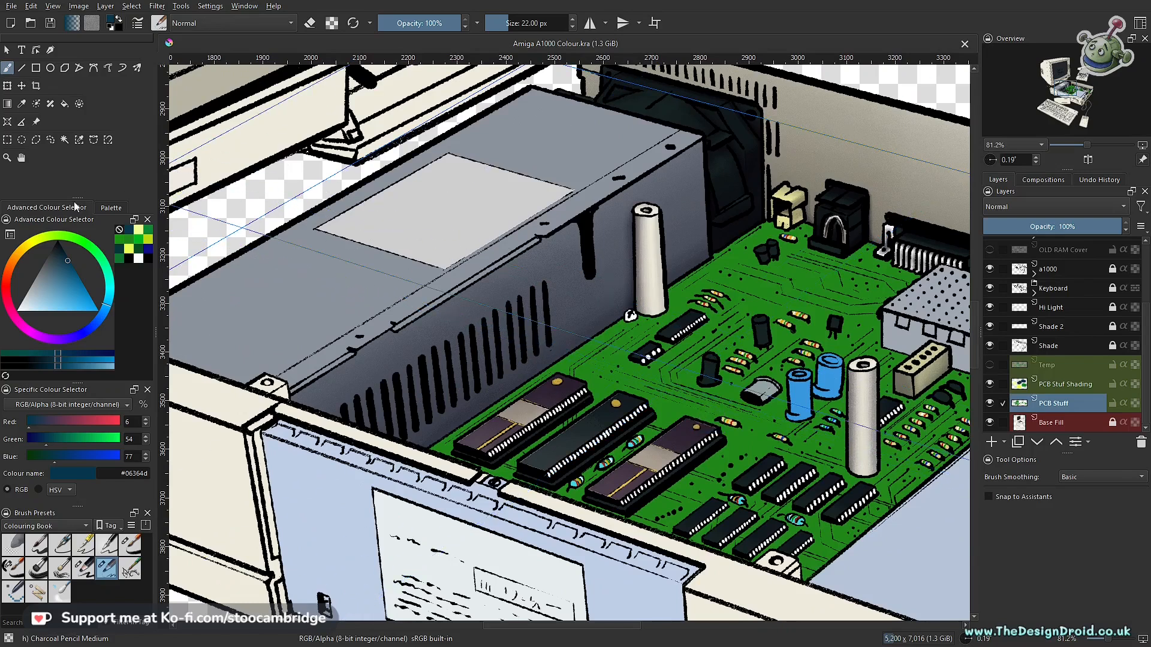
click(77, 141)
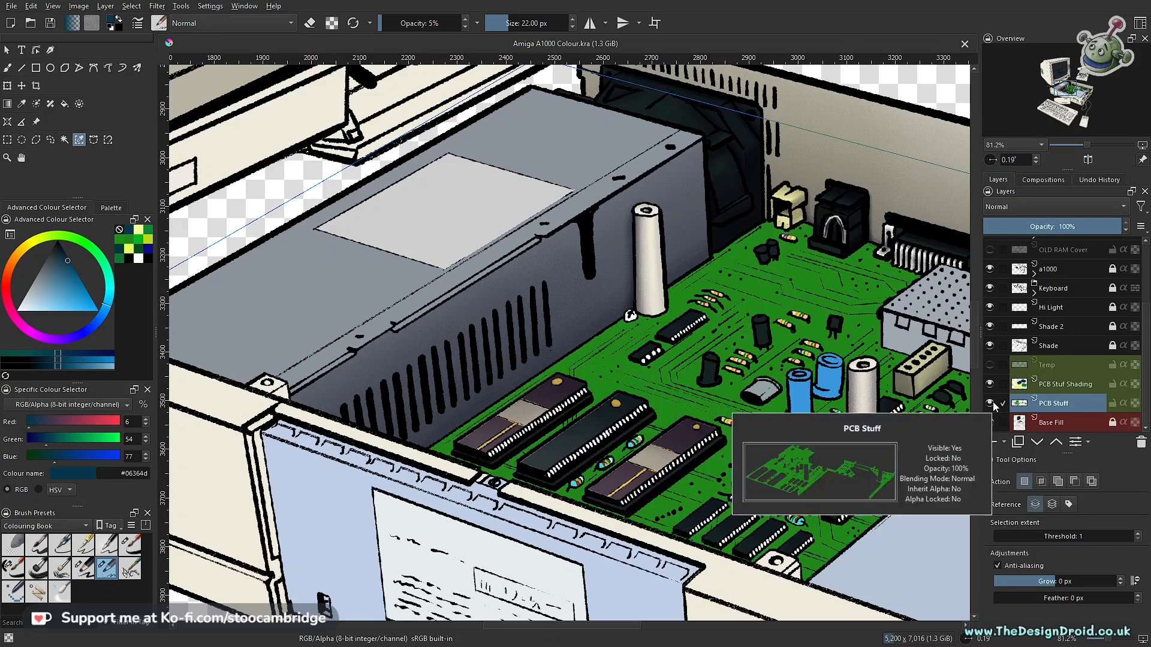
click(764, 287)
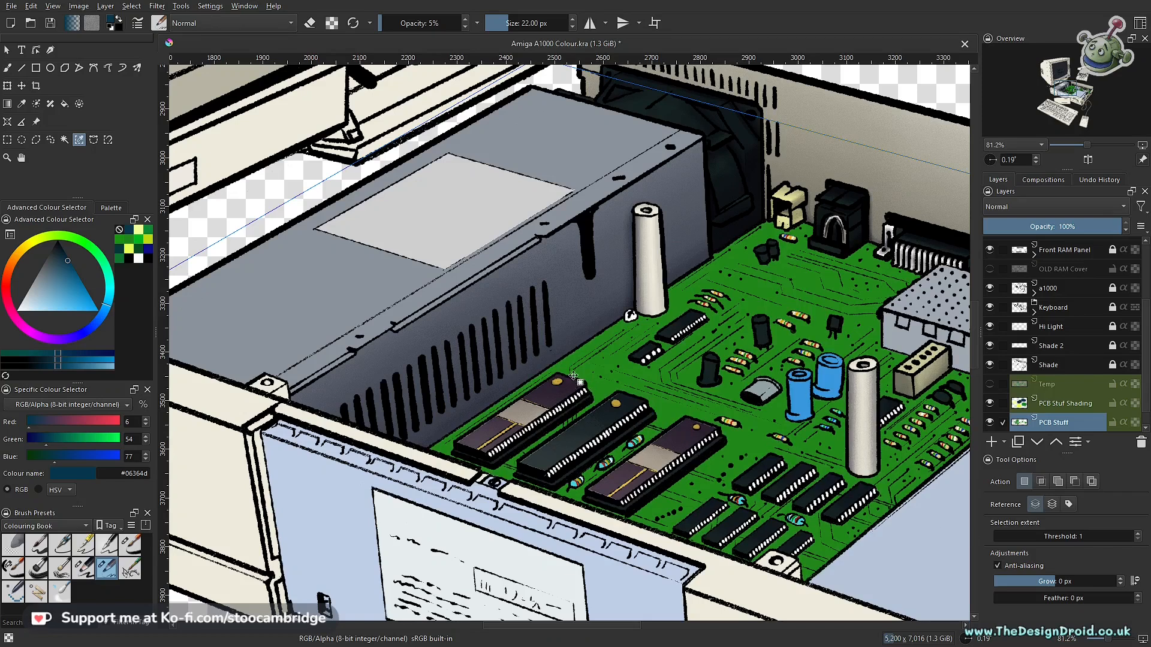
- Sample the green #0b8833 from the painted colour swatches beside the monitor
drag(593, 361, 646, 361)
drag(384, 347, 608, 328)
drag(448, 331, 598, 411)
mouse_move(407, 390)
mouse_down()
mouse_move(397, 276)
mouse_move(607, 397)
mouse_up()
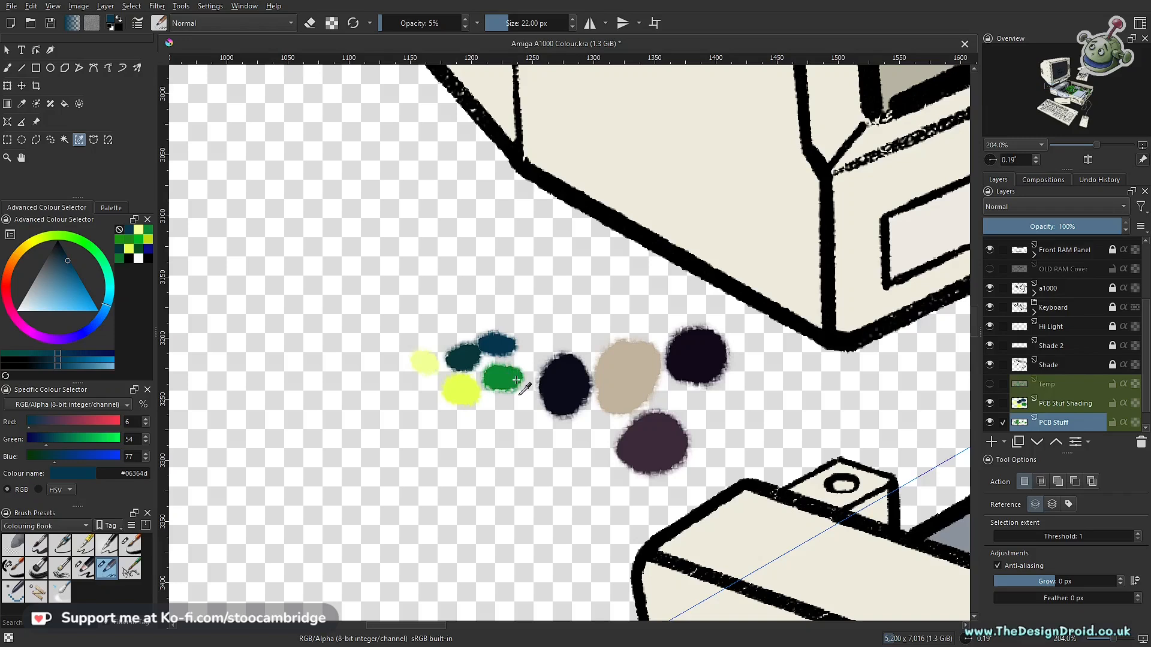
key(b)
ctrl+click(509, 380)
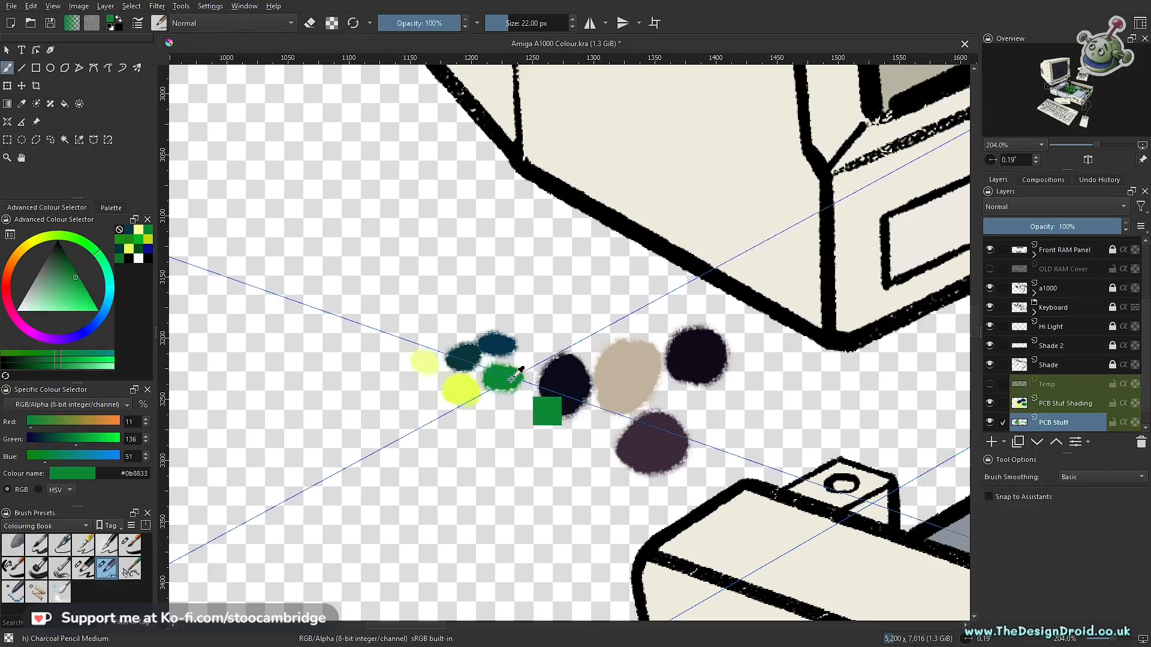
- Fill the circuit board's base on the PCB Stuff layer with the green #0b8833
drag(779, 334, 790, 414)
drag(882, 347, 457, 378)
drag(725, 368, 727, 319)
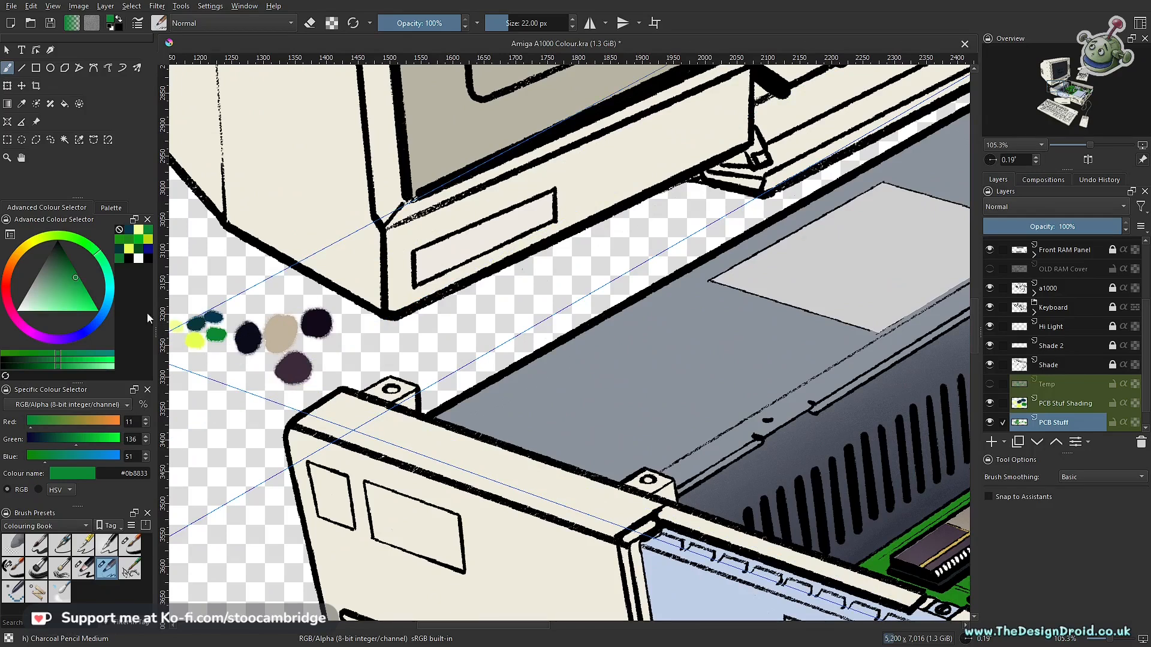
drag(601, 363, 304, 290)
drag(672, 305, 547, 318)
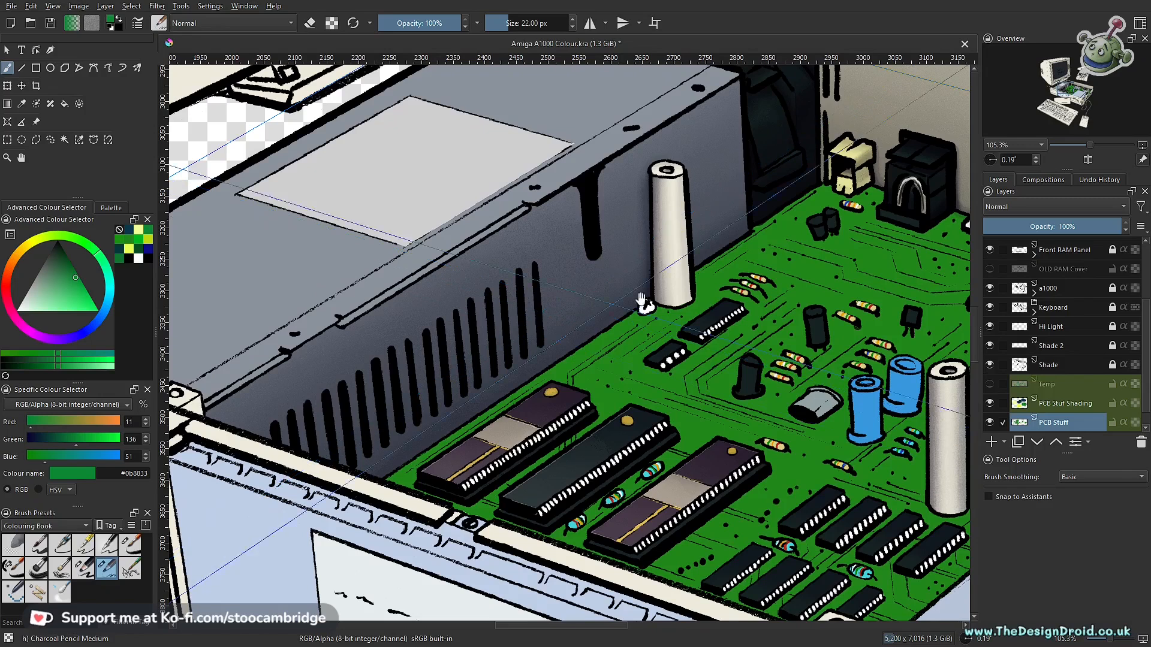
scroll(641, 298, down, 2)
drag(642, 297, 513, 299)
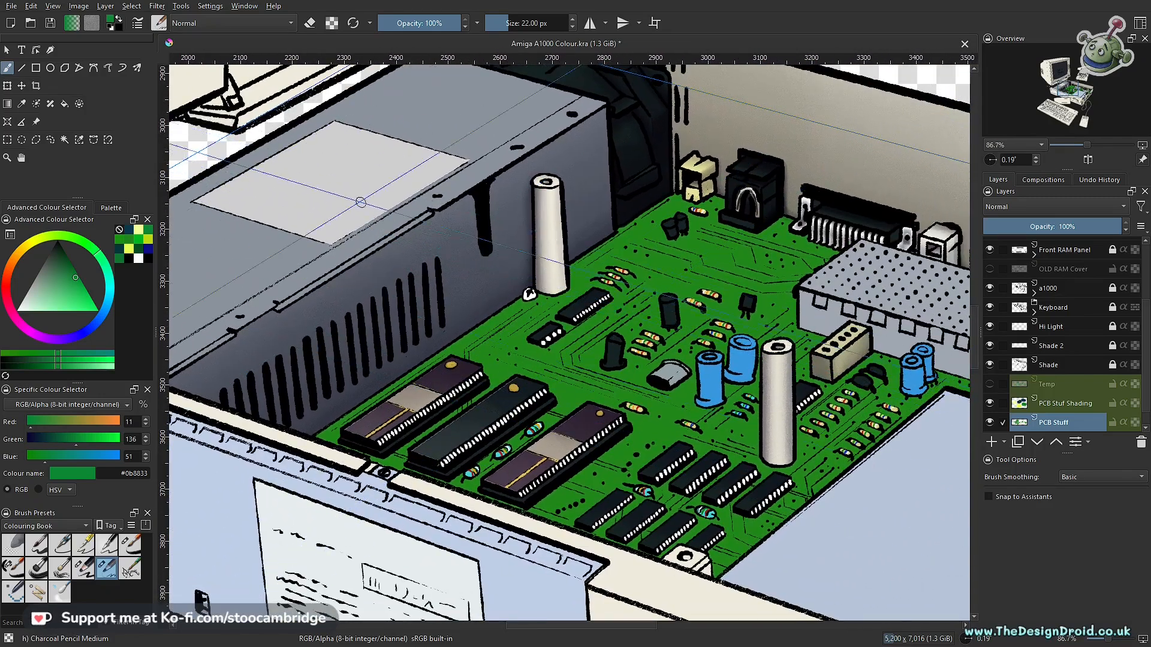
click(64, 104)
drag(775, 289, 627, 268)
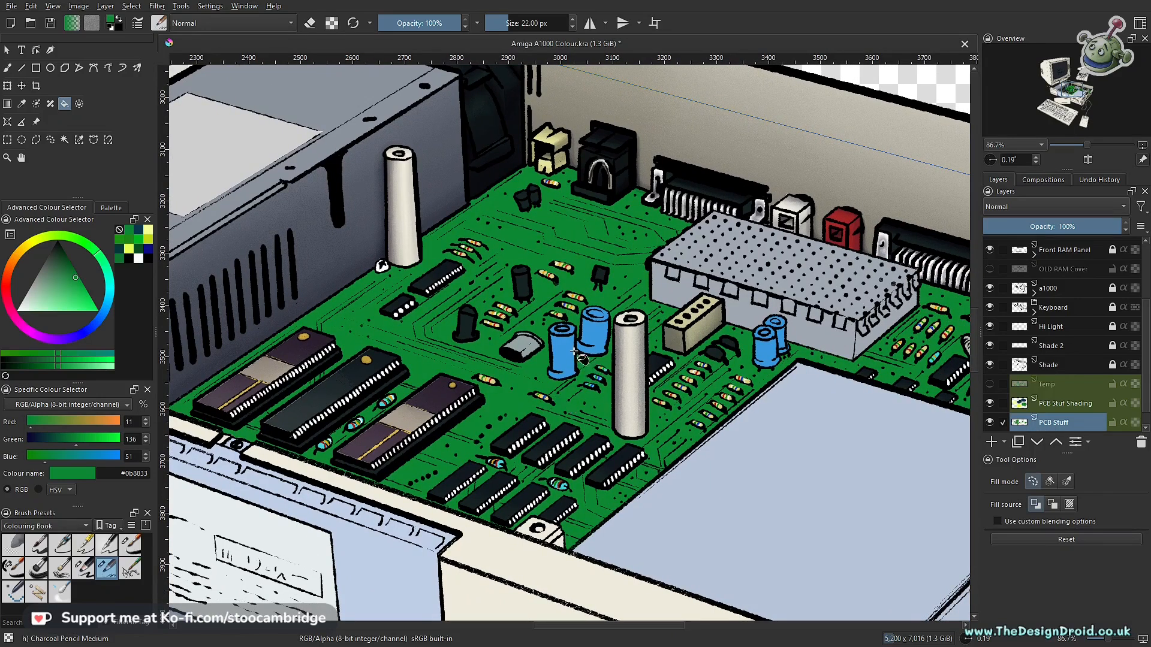
drag(569, 292, 574, 358)
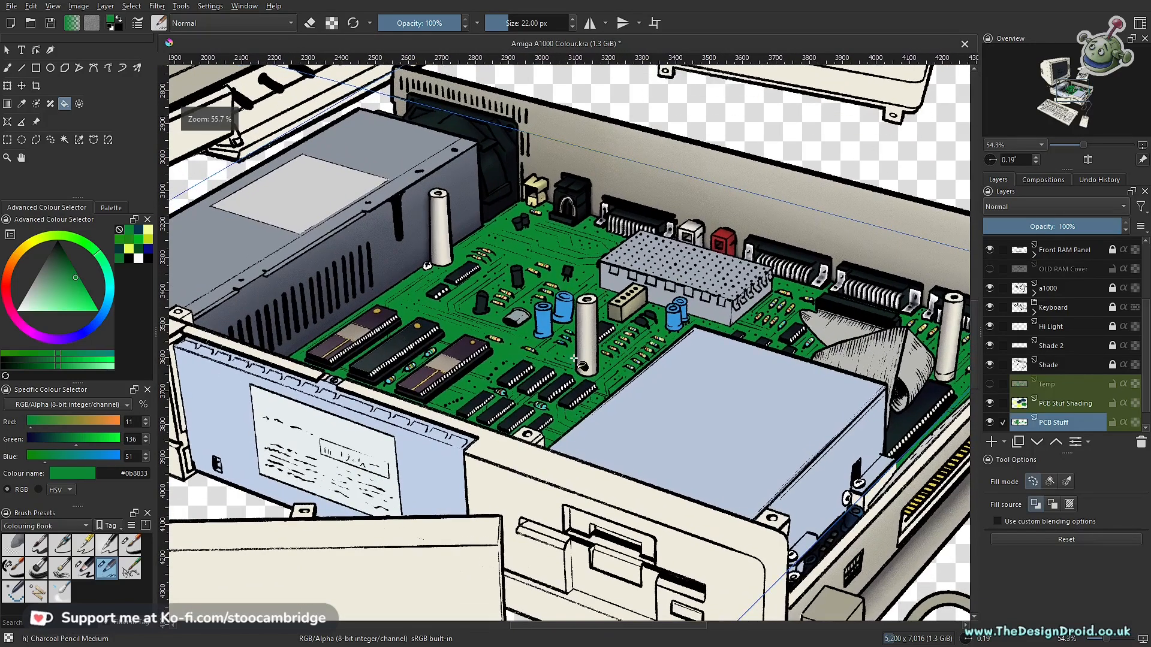
- Activate the PCB Stuf Shading layer and load the circuit board's green area as a selection
click(1069, 403)
drag(534, 358, 683, 381)
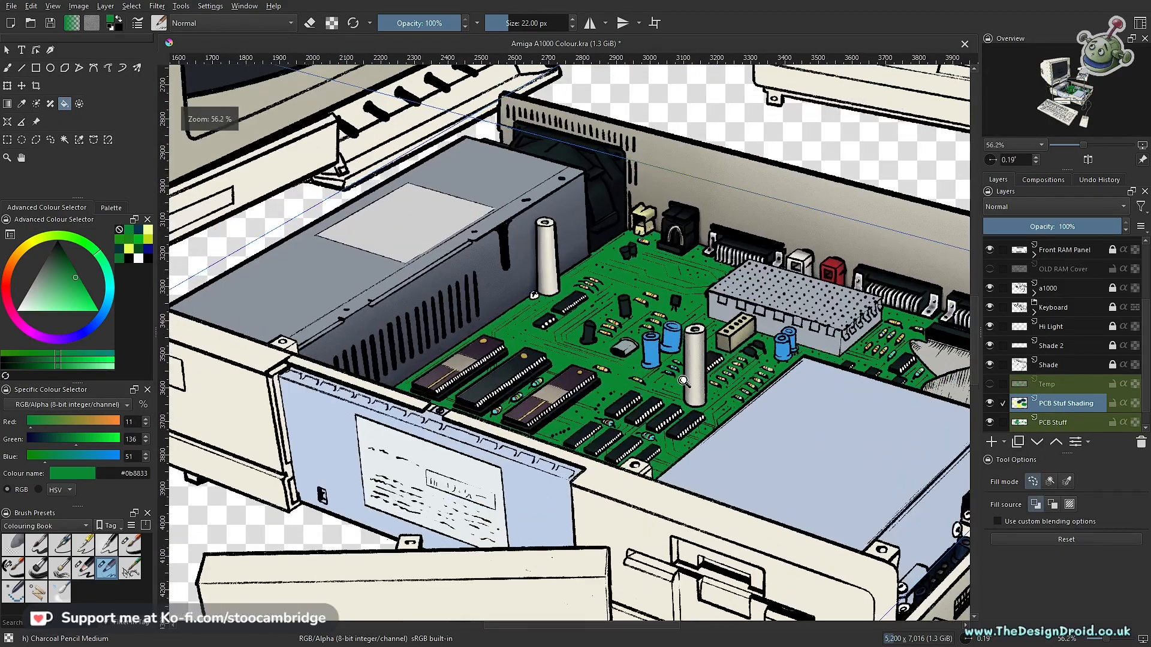
ctrl+click(1018, 409)
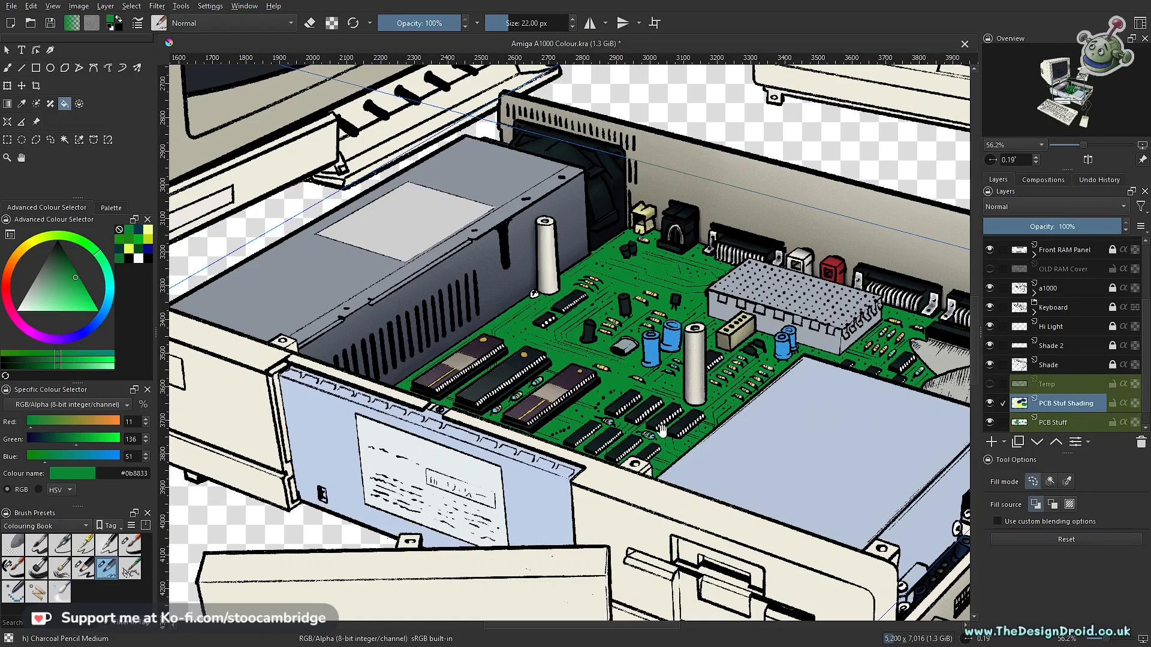
drag(665, 425, 690, 392)
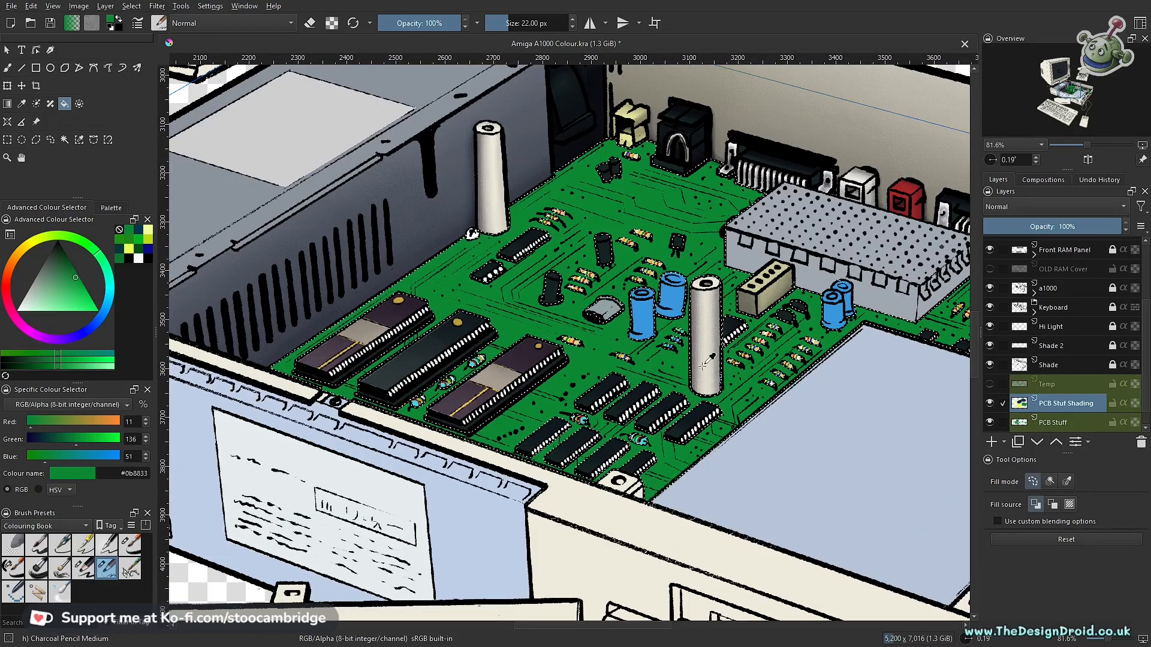
drag(576, 332, 461, 219)
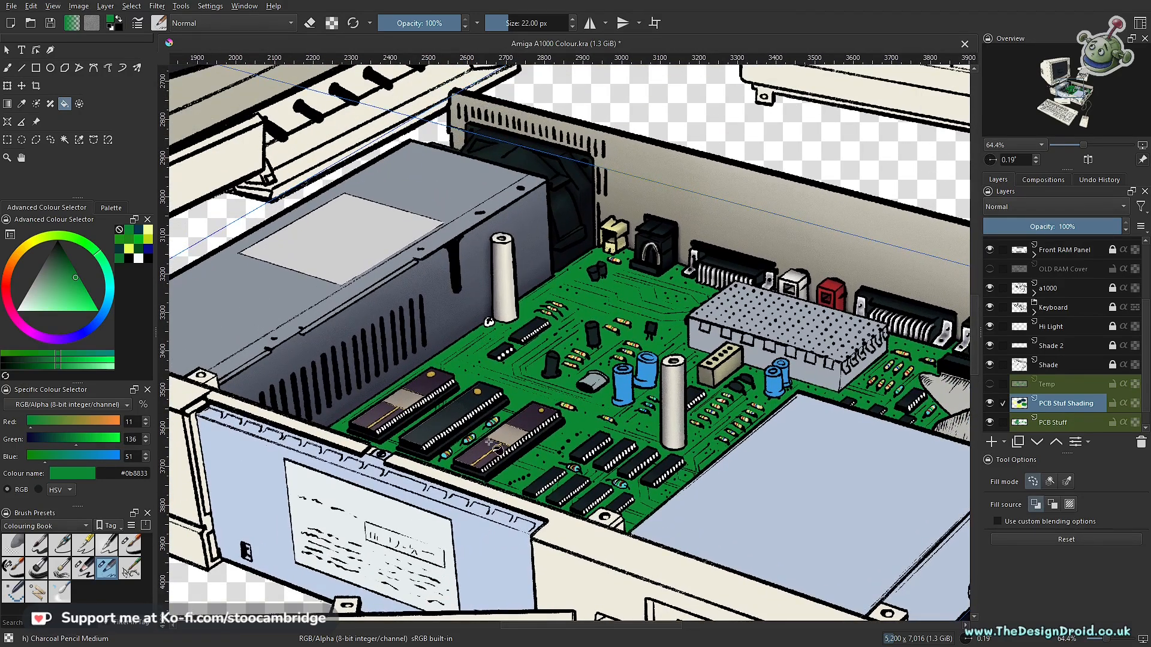
drag(603, 368, 474, 298)
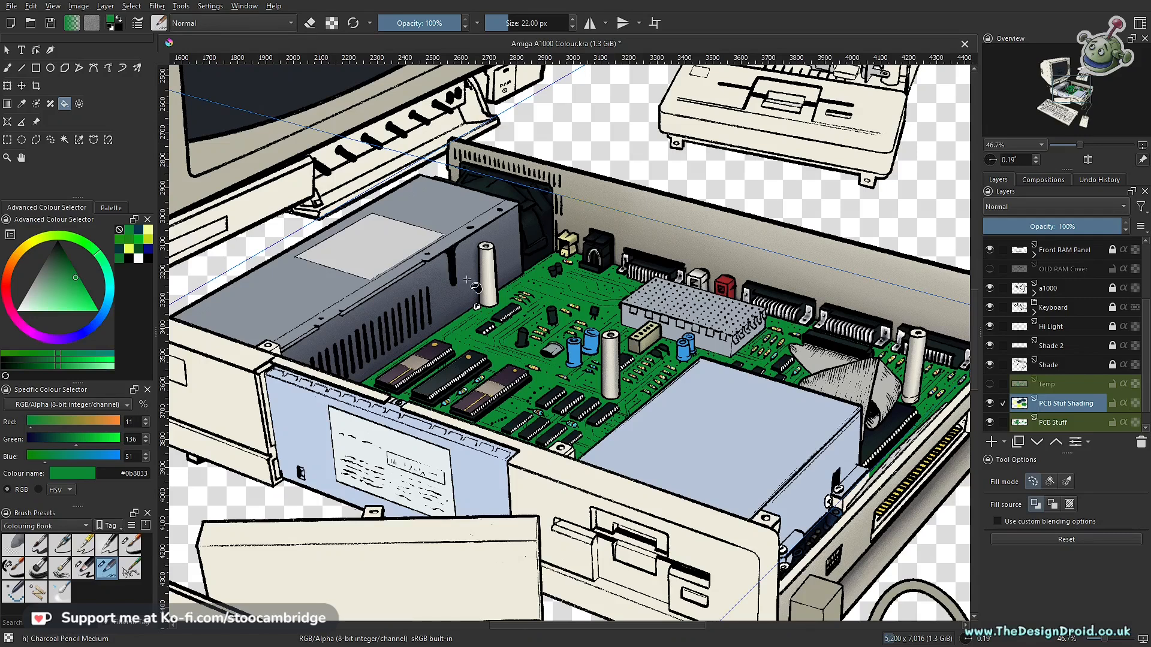
- Sample the dark teal #093639 from the painted colour swatches beside the monitor
drag(369, 358, 550, 376)
drag(319, 354, 716, 472)
drag(576, 430, 580, 368)
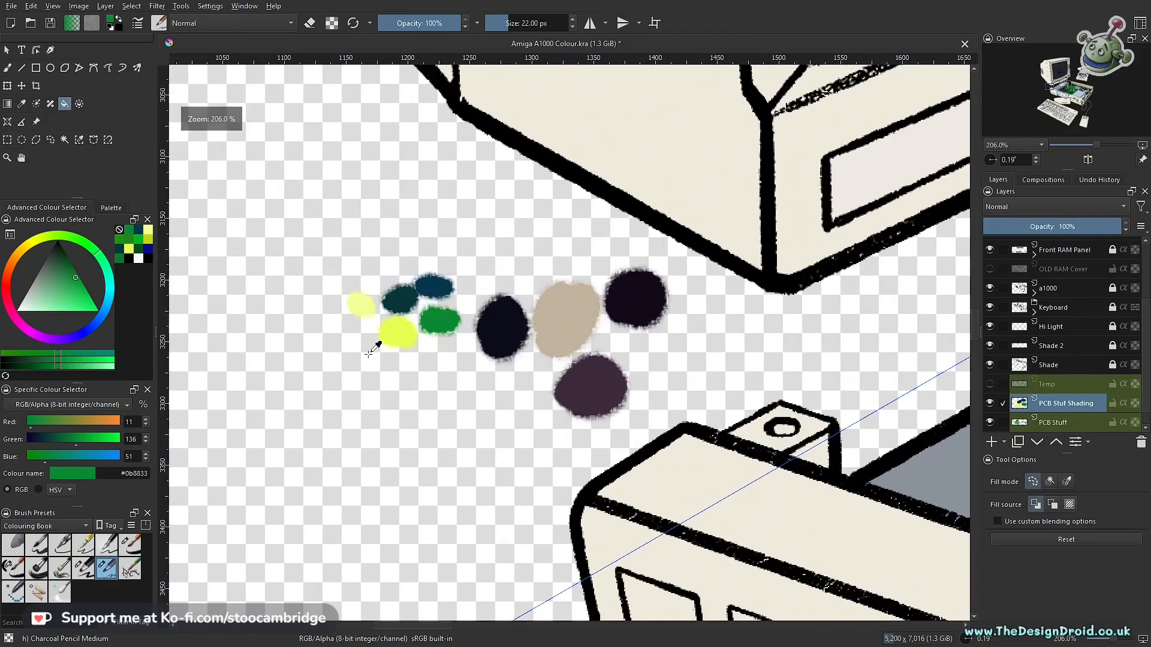
ctrl+click(406, 295)
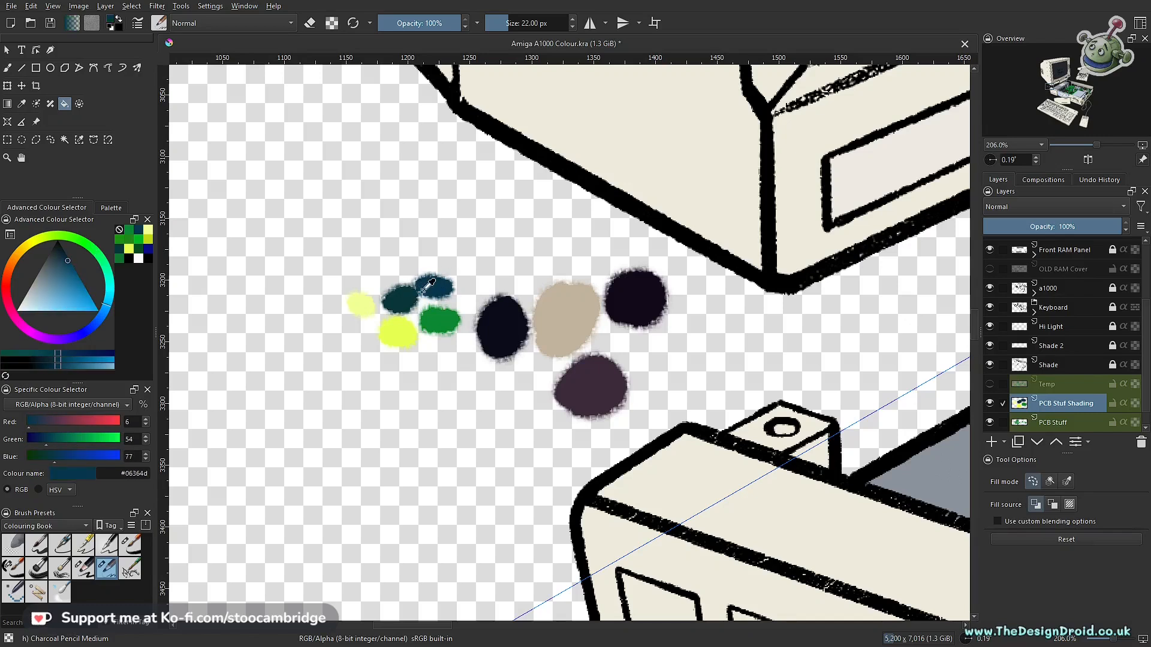
ctrl+click(432, 287)
ctrl+click(413, 307)
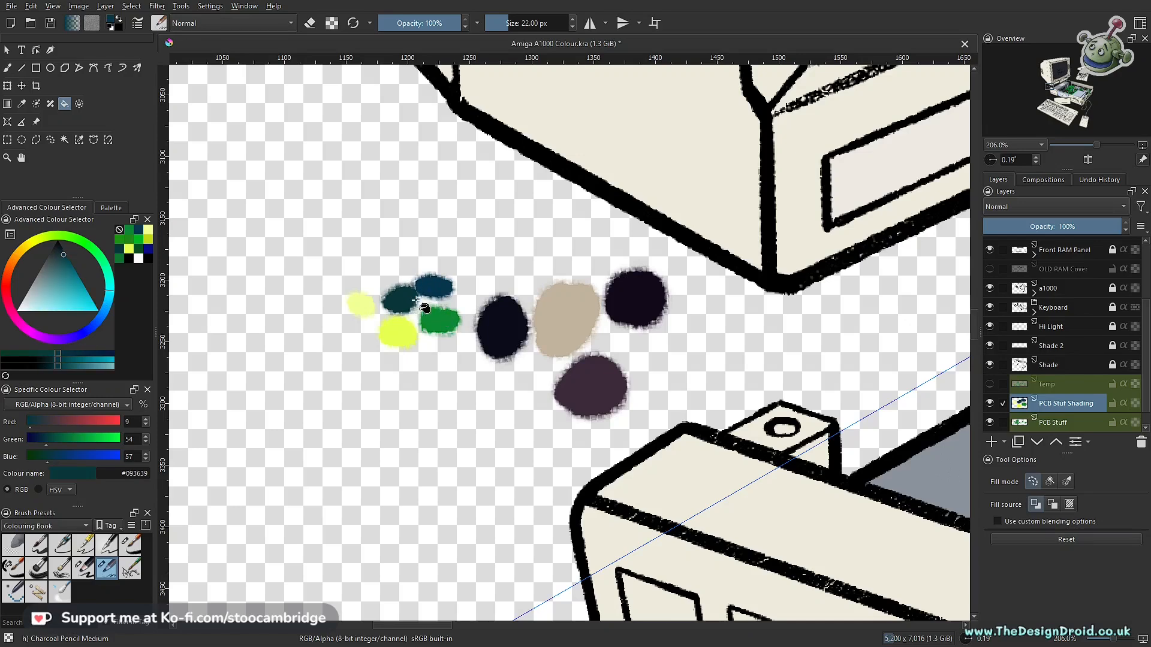
drag(514, 264, 588, 345)
drag(887, 349, 547, 310)
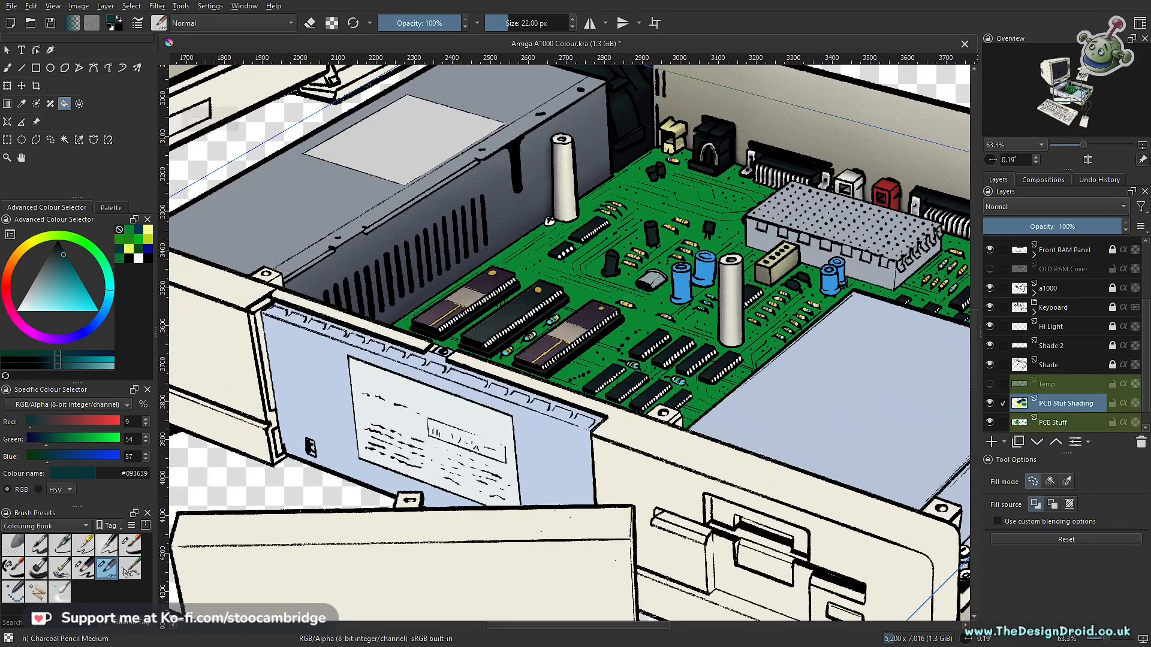
- Shade the circuit board's edges in dark teal using the Charcoal pencil large brush at 5% opacity and 1000 px
key(b)
click(87, 570)
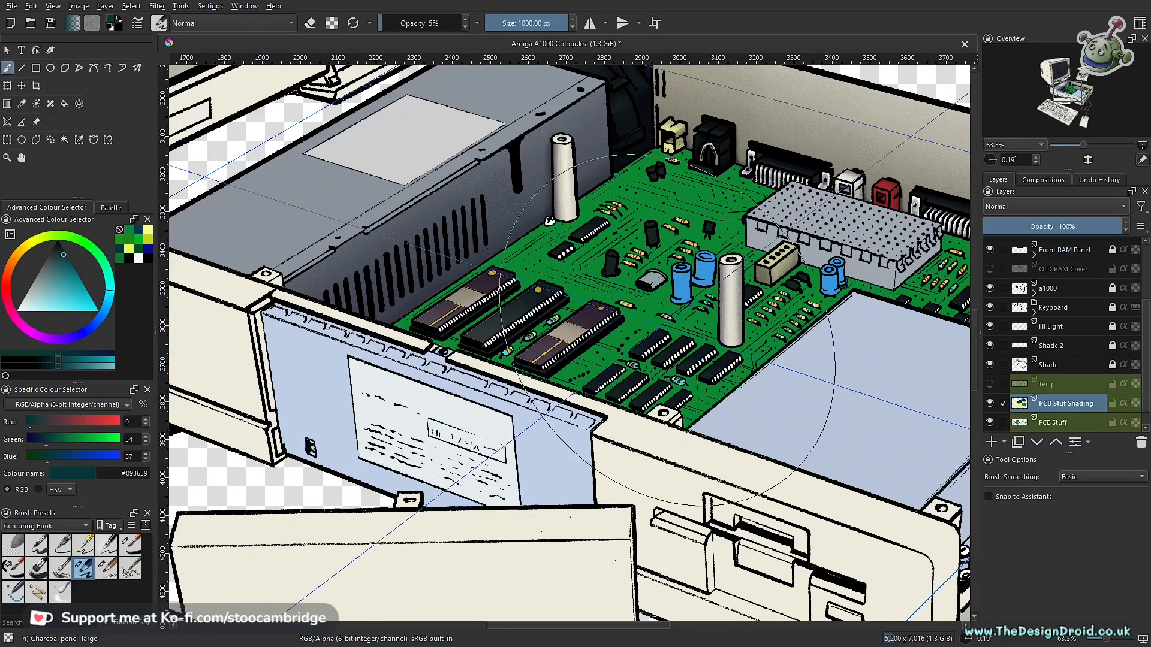
mouse_move(681, 261)
mouse_down()
mouse_move(518, 336)
mouse_move(458, 319)
mouse_up()
scroll(517, 336, down, 2)
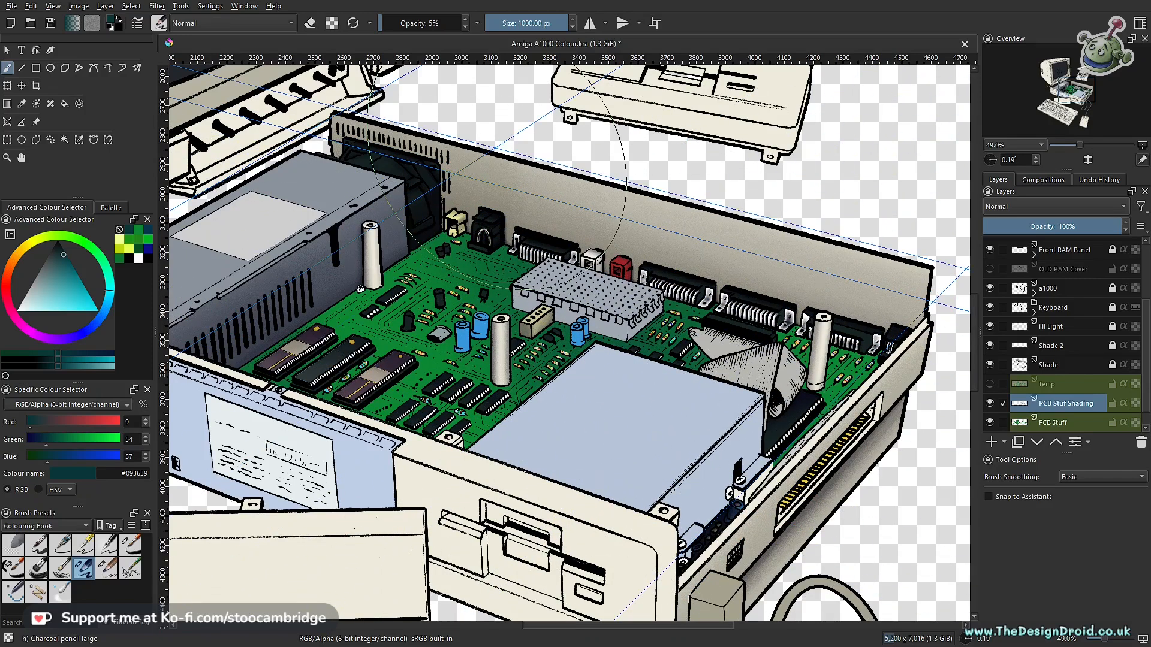
drag(651, 293, 658, 427)
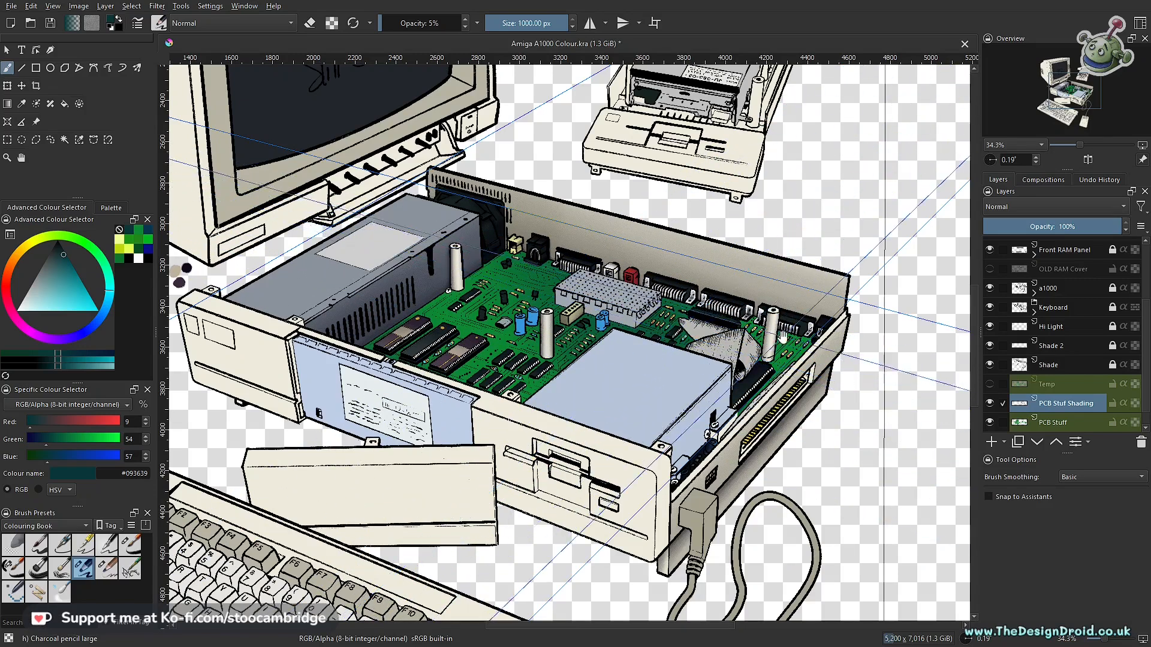
mouse_move(556, 386)
mouse_down()
mouse_move(581, 359)
mouse_move(686, 391)
mouse_move(733, 446)
mouse_up()
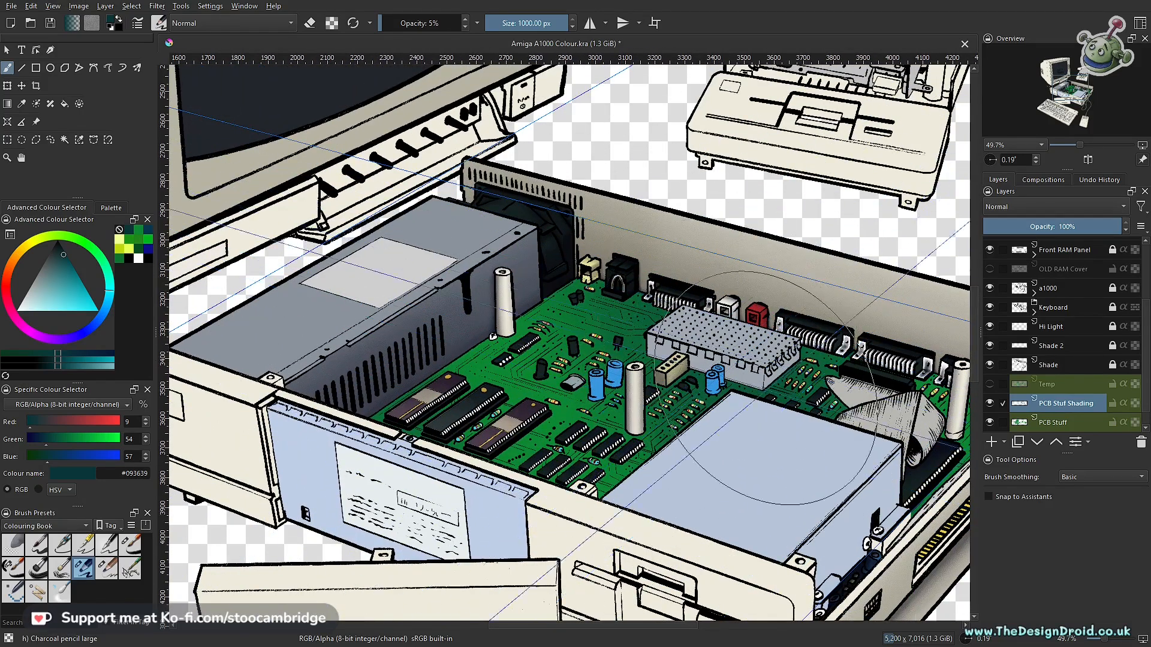
- Refine the board's dark teal shading by alternating between erasing and painting with the same large brush
key(e)
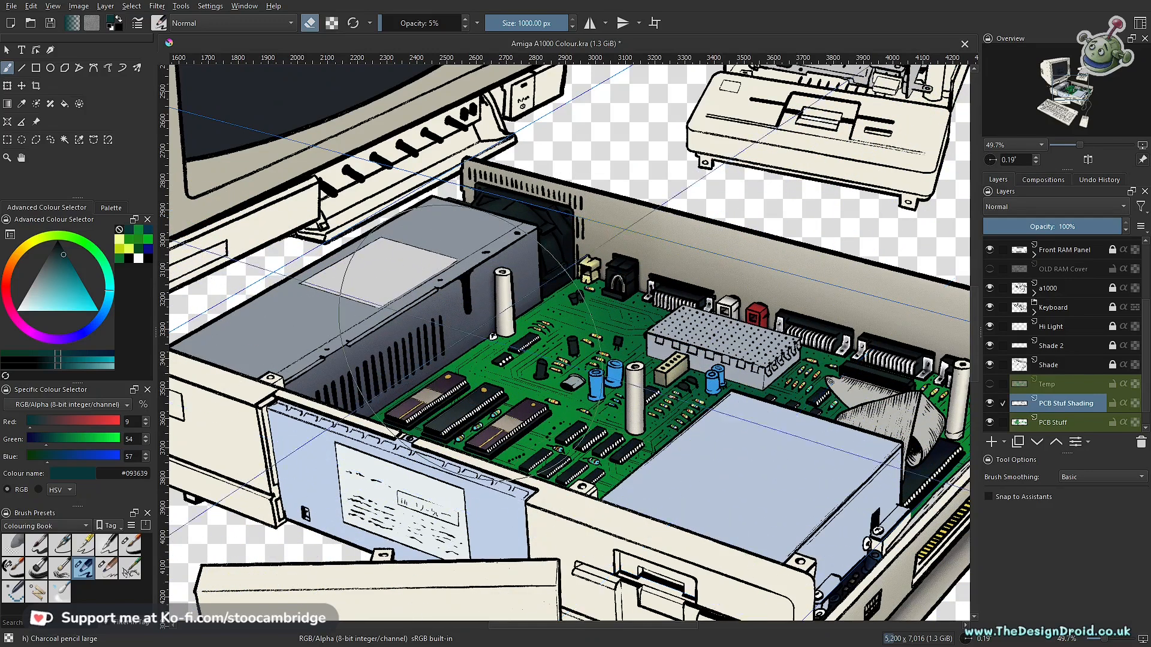
key(e)
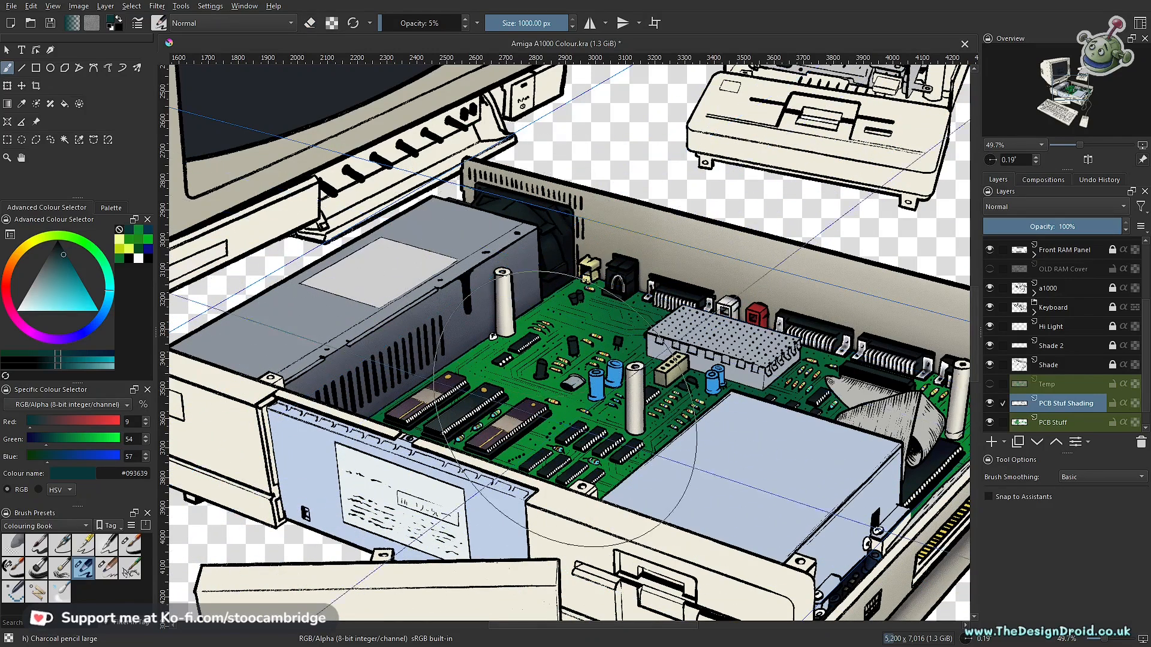
key(e)
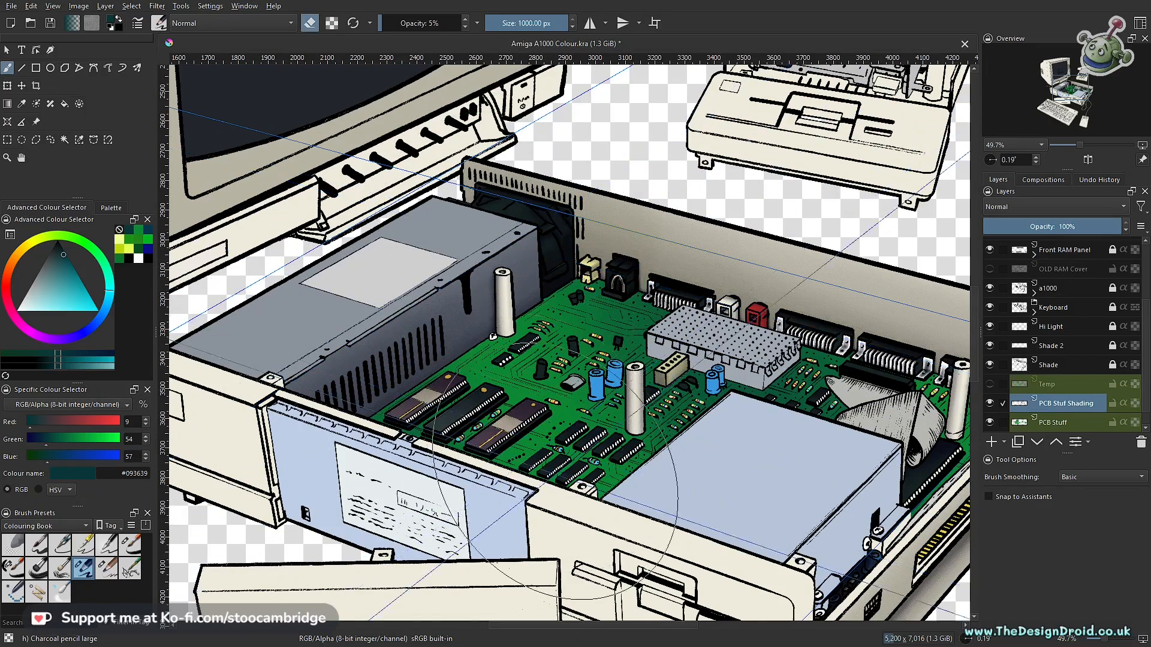
key(e)
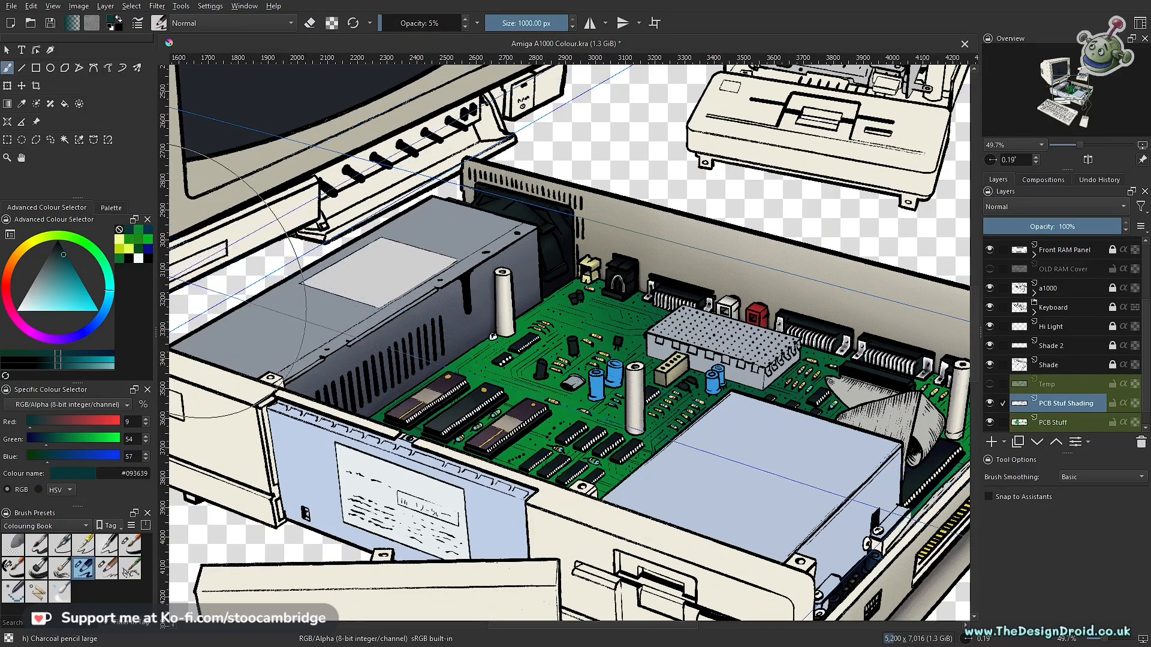
- Sample the bright yellow #e6ff51 from the painted colour swatches beside the monitor
drag(290, 326, 618, 318)
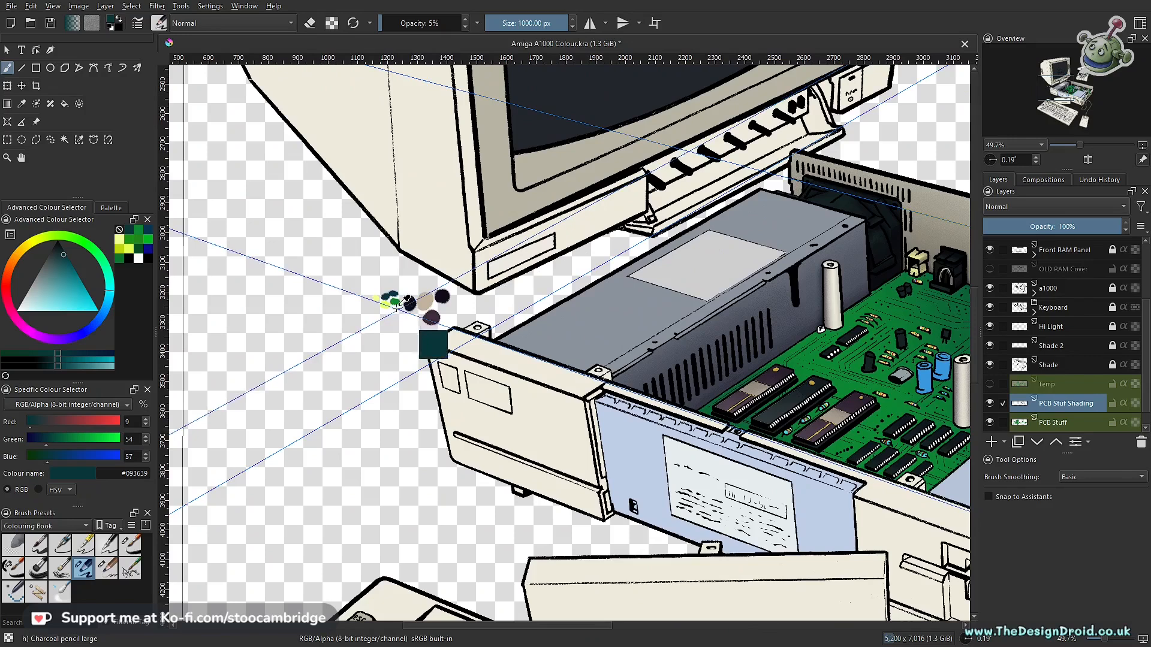
scroll(392, 309, up, 3)
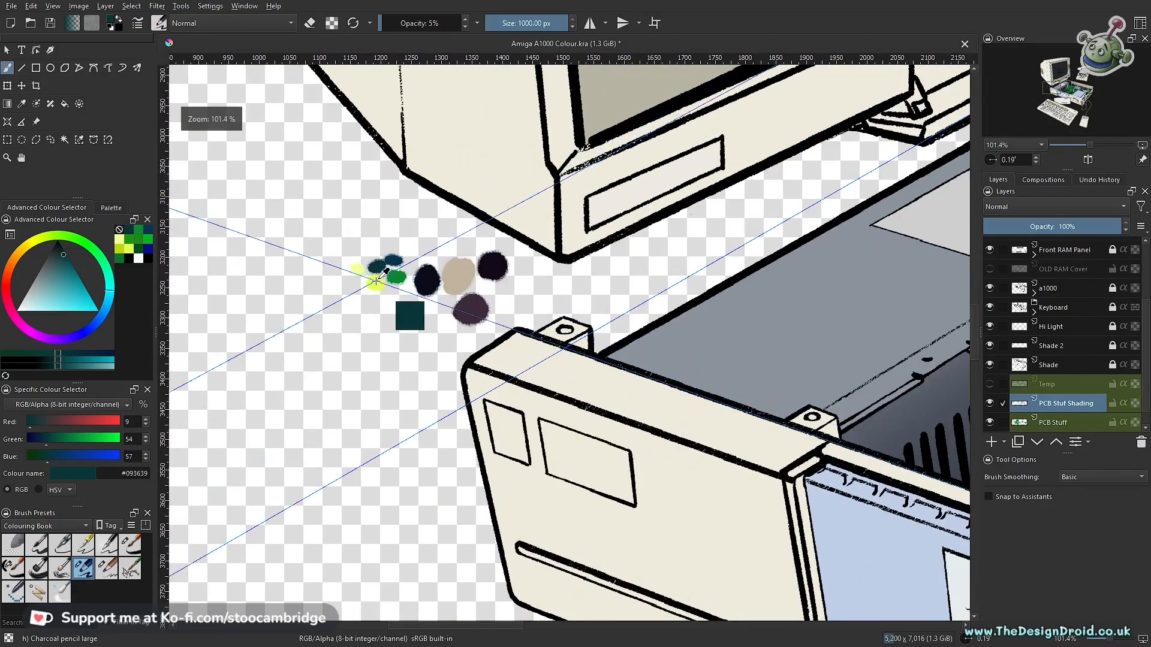
ctrl+click(376, 282)
scroll(644, 298, down, 3)
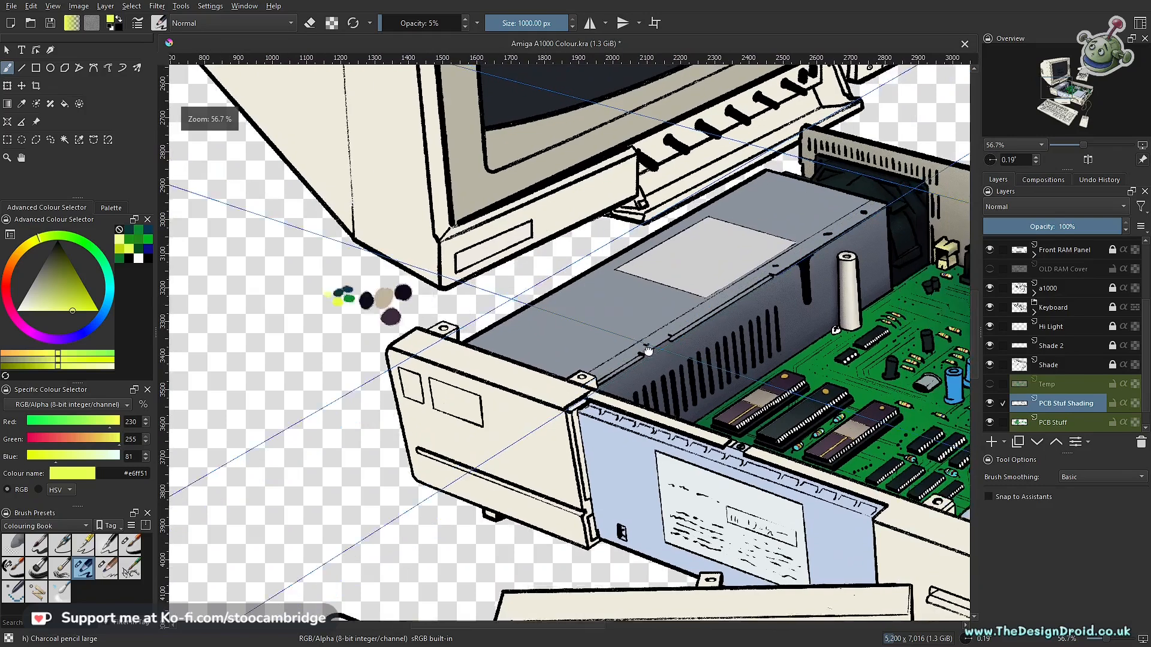
- Brush a soft yellow highlight over the middle of the circuit board around the chips and capacitors
drag(648, 351, 629, 349)
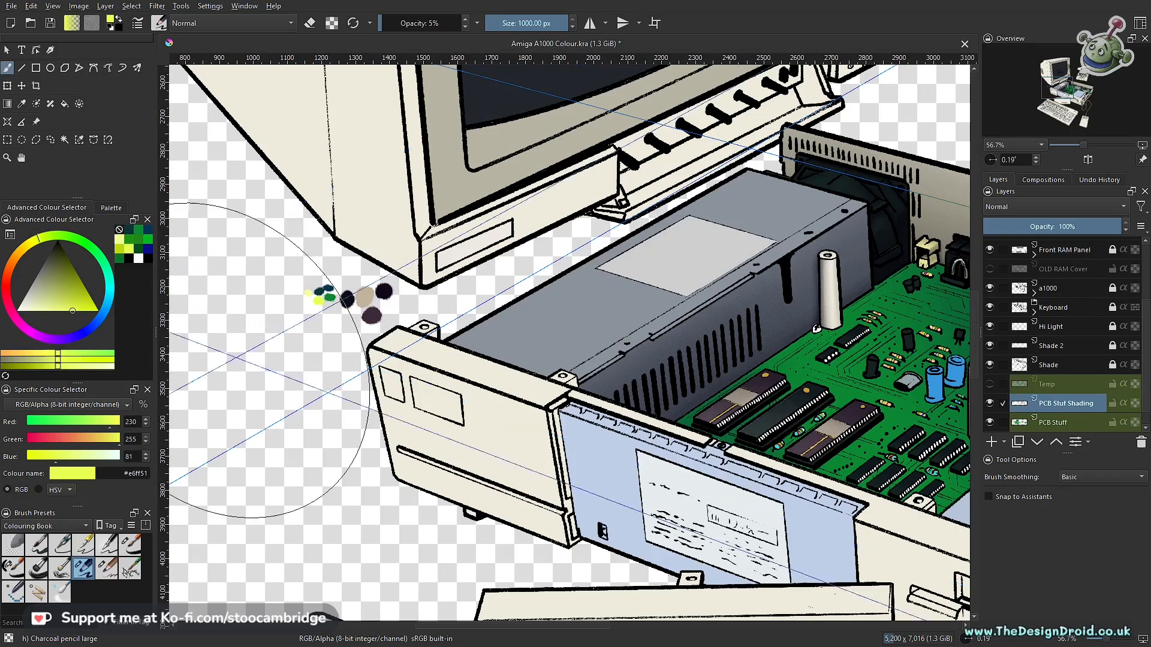
scroll(808, 396, down, 1)
drag(807, 395, 482, 339)
scroll(557, 390, up, 1)
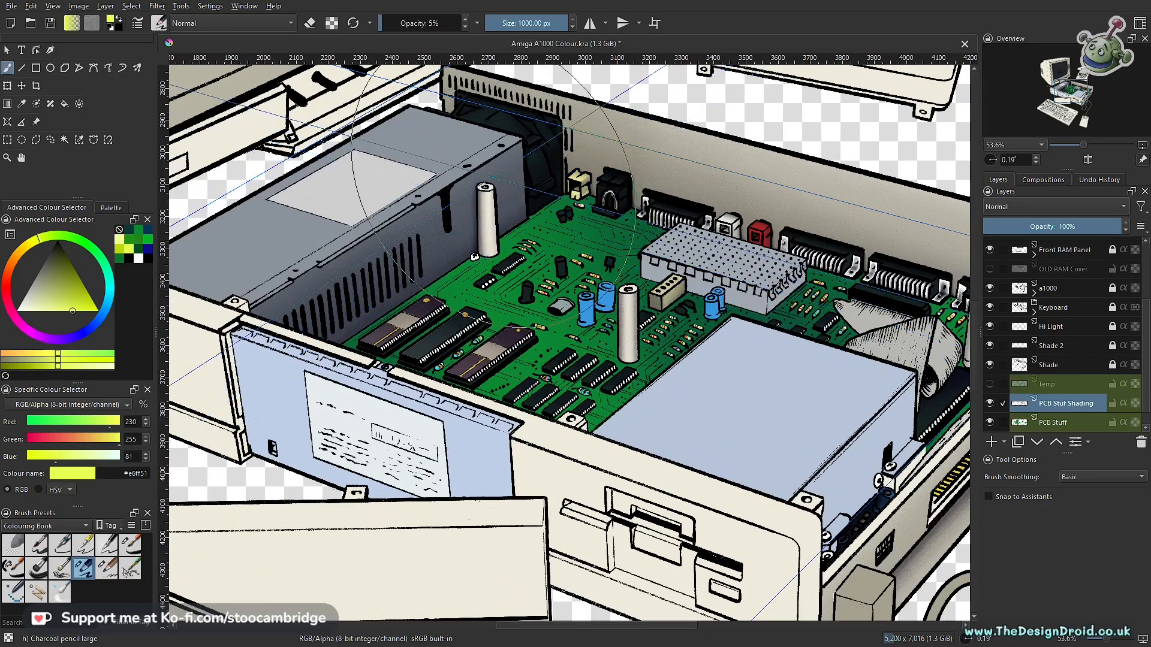
drag(490, 232, 573, 524)
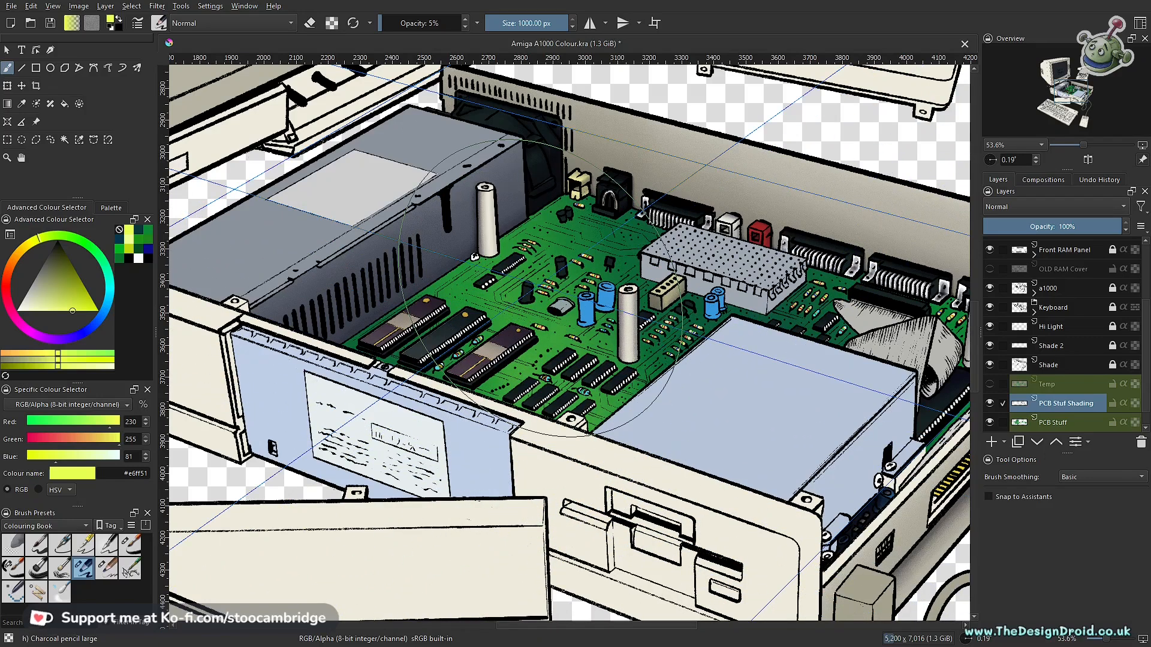
- Refine the circuit board's soft yellow highlight, reducing the brush to 656 px and erasing excess at 5% opacity
drag(623, 385, 653, 408)
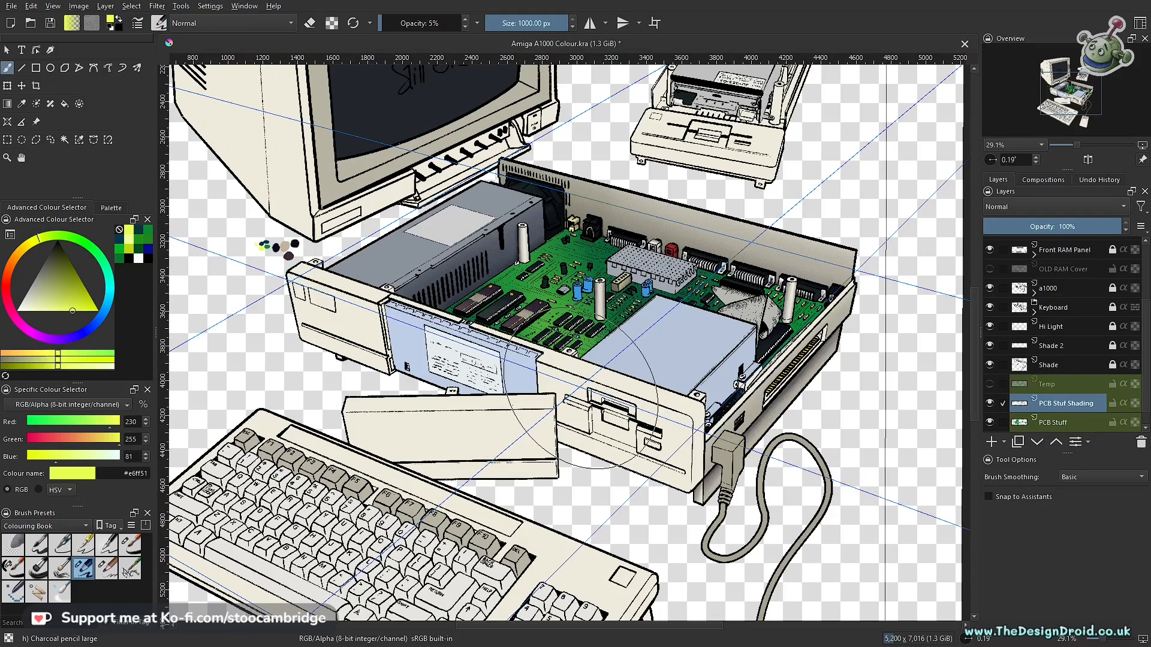
drag(580, 395, 583, 492)
drag(583, 489, 582, 460)
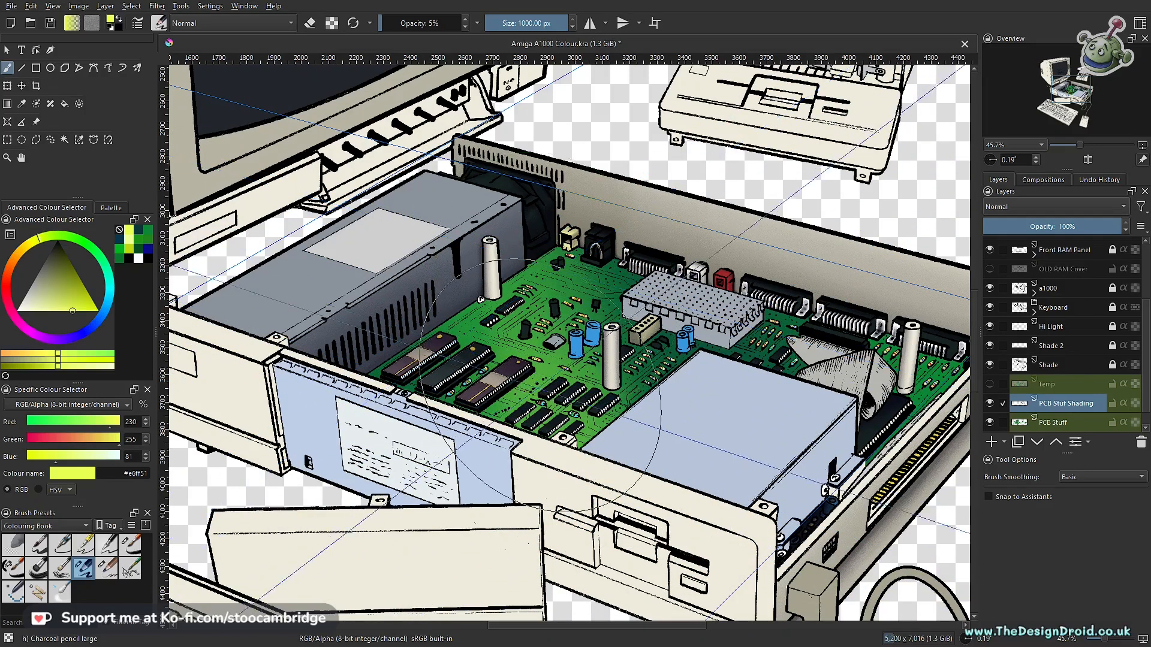
key(e)
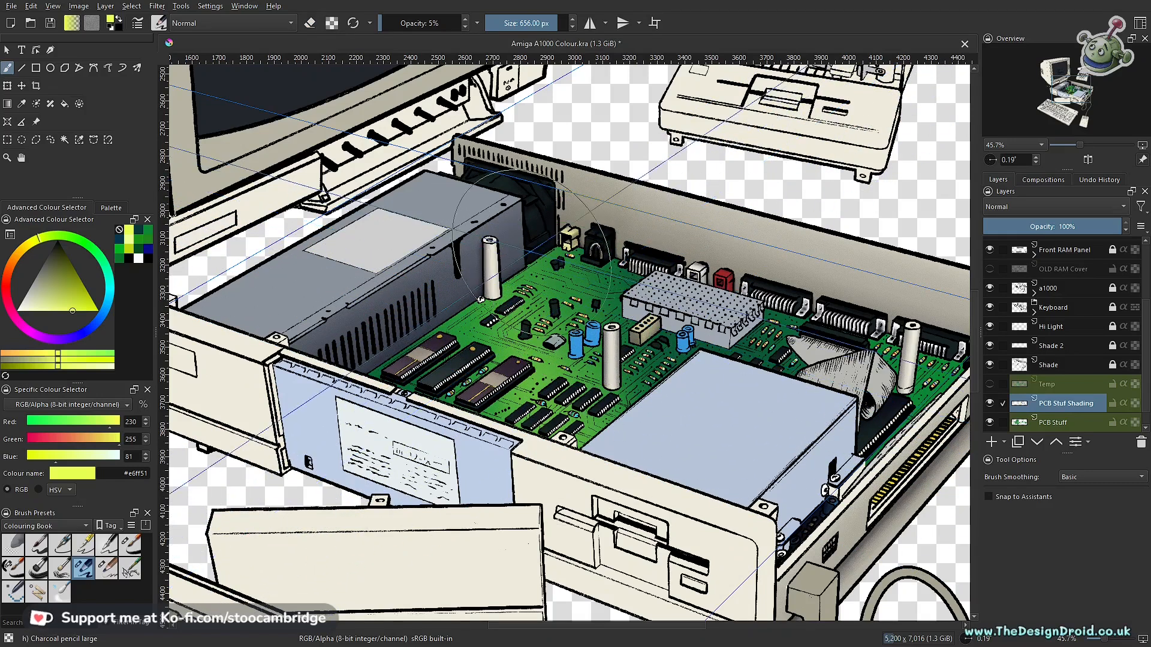
key(e)
drag(745, 412, 549, 359)
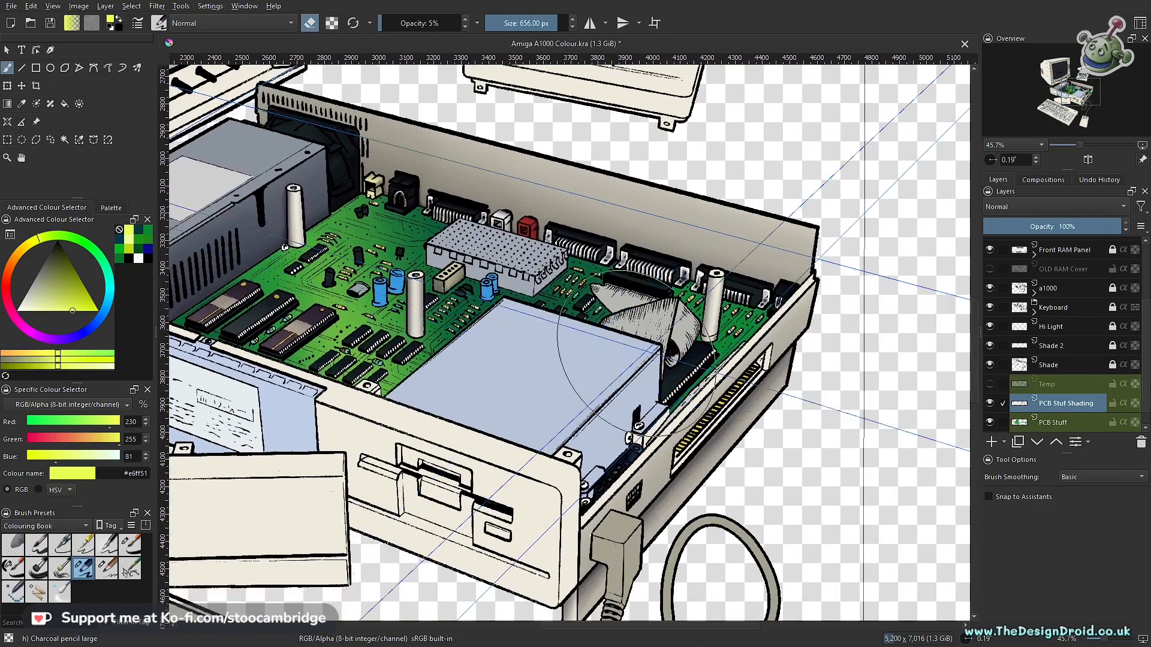
key(e)
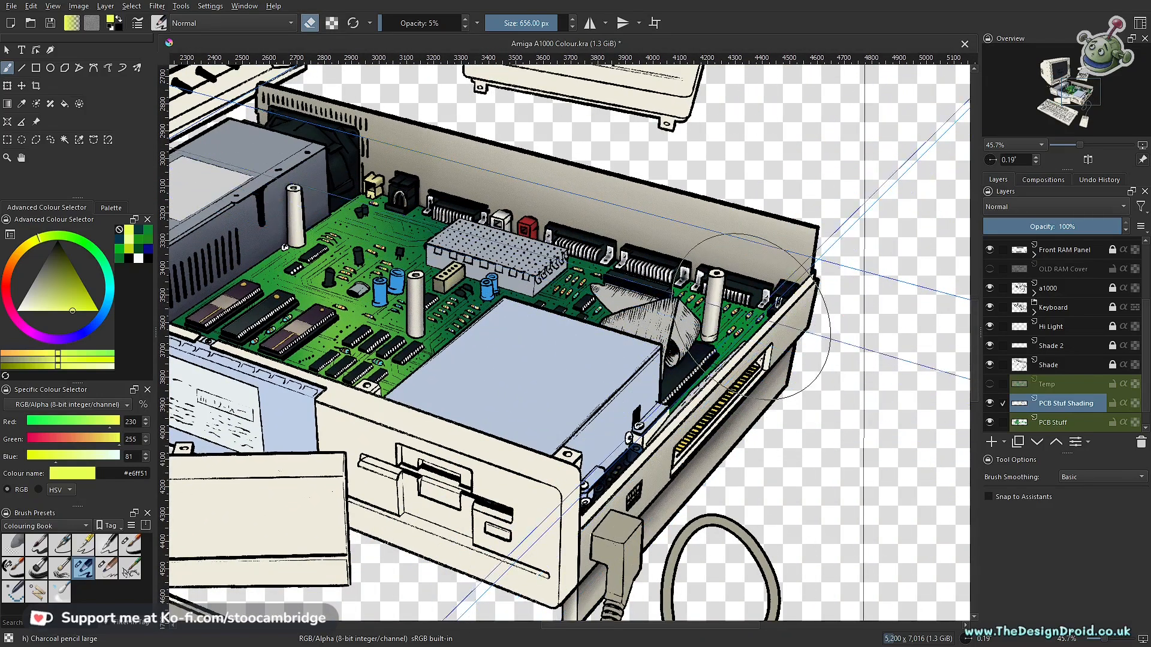
mouse_move(751, 268)
mouse_down()
mouse_move(784, 391)
mouse_move(776, 332)
mouse_move(787, 350)
mouse_move(793, 417)
mouse_move(770, 283)
mouse_move(804, 449)
mouse_move(758, 274)
mouse_move(794, 417)
mouse_move(755, 371)
mouse_move(738, 460)
mouse_move(758, 365)
mouse_move(707, 333)
mouse_up()
drag(494, 363, 668, 361)
mouse_move(544, 218)
mouse_down()
mouse_move(617, 389)
mouse_move(519, 220)
mouse_move(602, 363)
mouse_move(498, 216)
mouse_up()
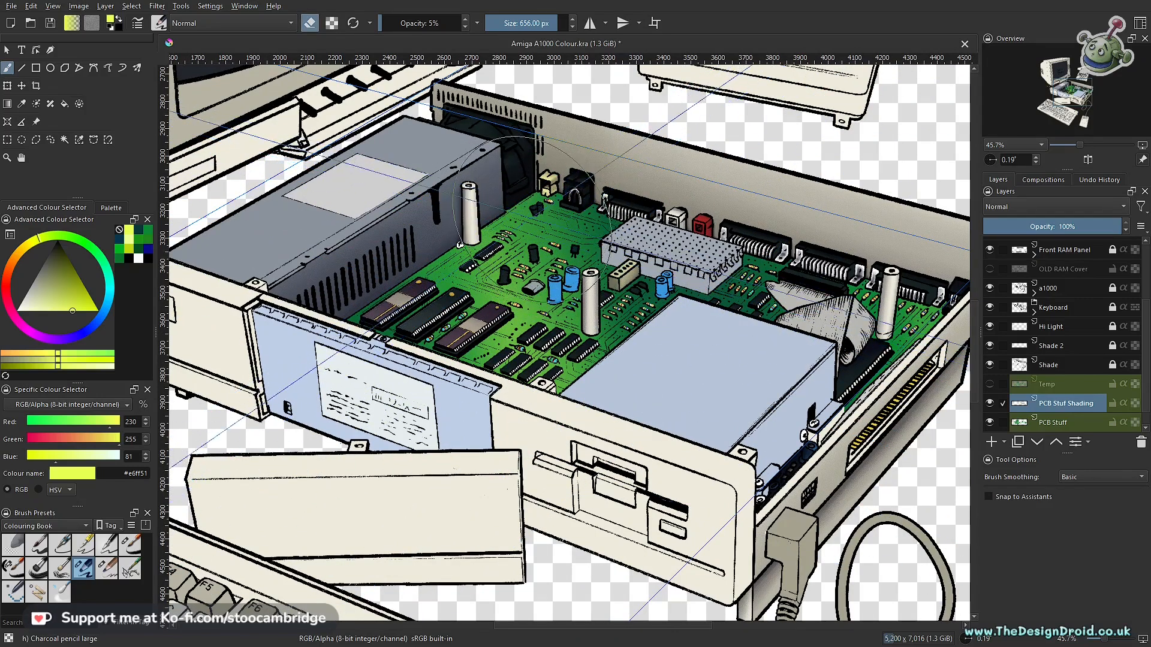
drag(563, 356, 519, 247)
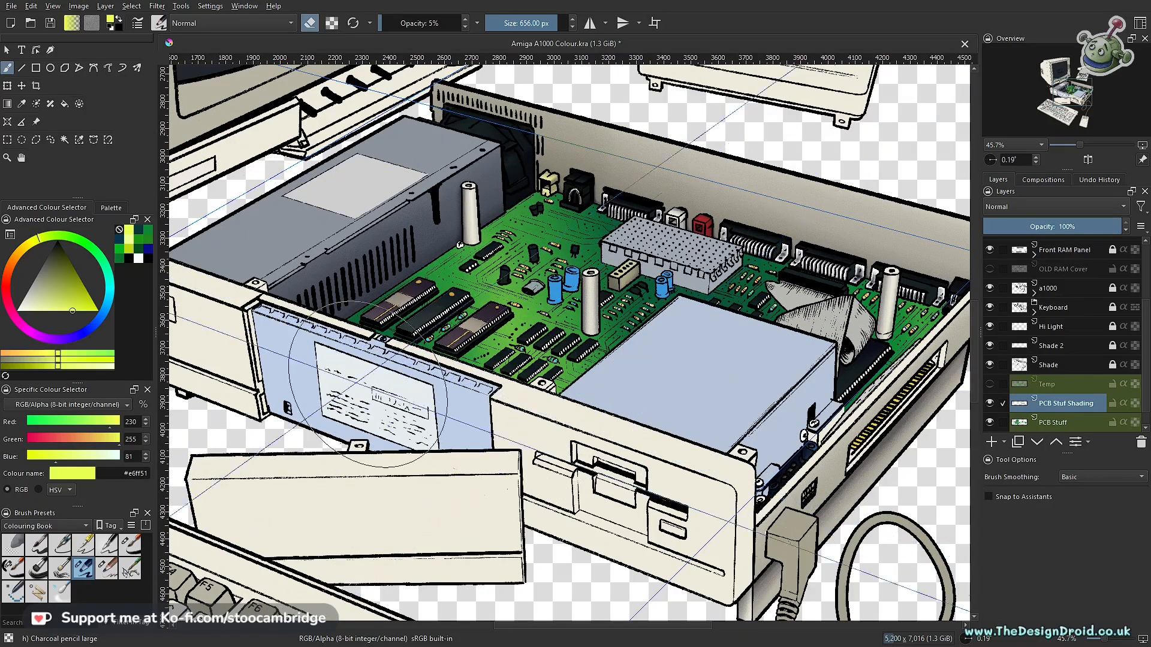
- Switch from erasing back to painting and sample the dark blue #06364d from the painted colour swatches beside the monitor
click(141, 231)
key(e)
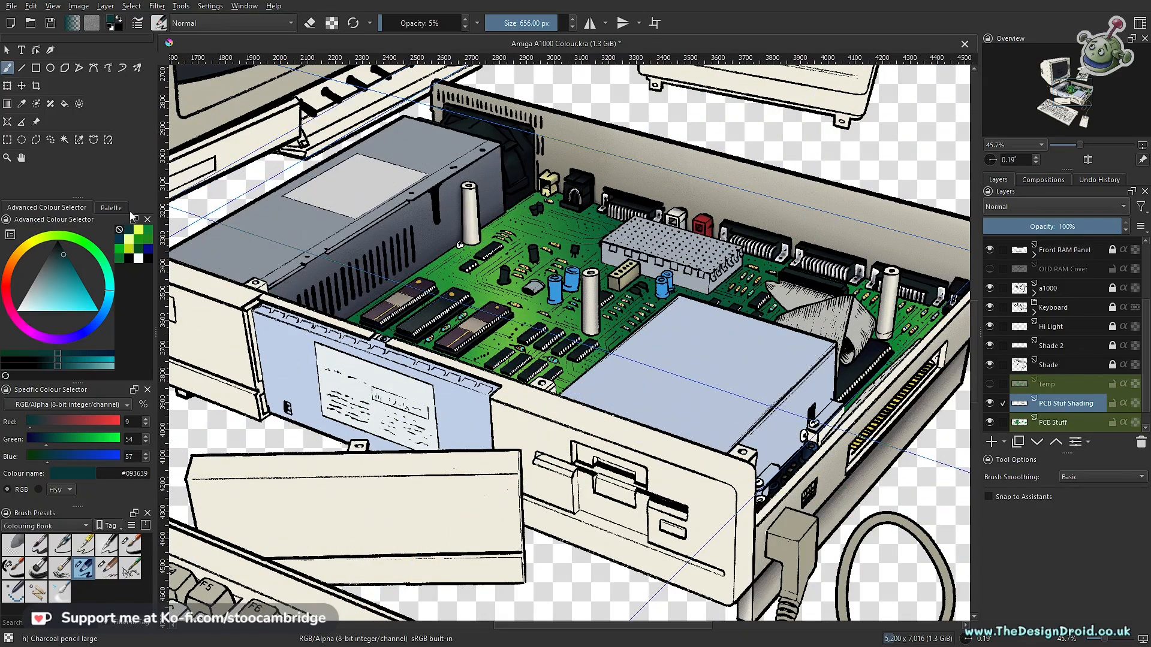
drag(201, 291, 649, 299)
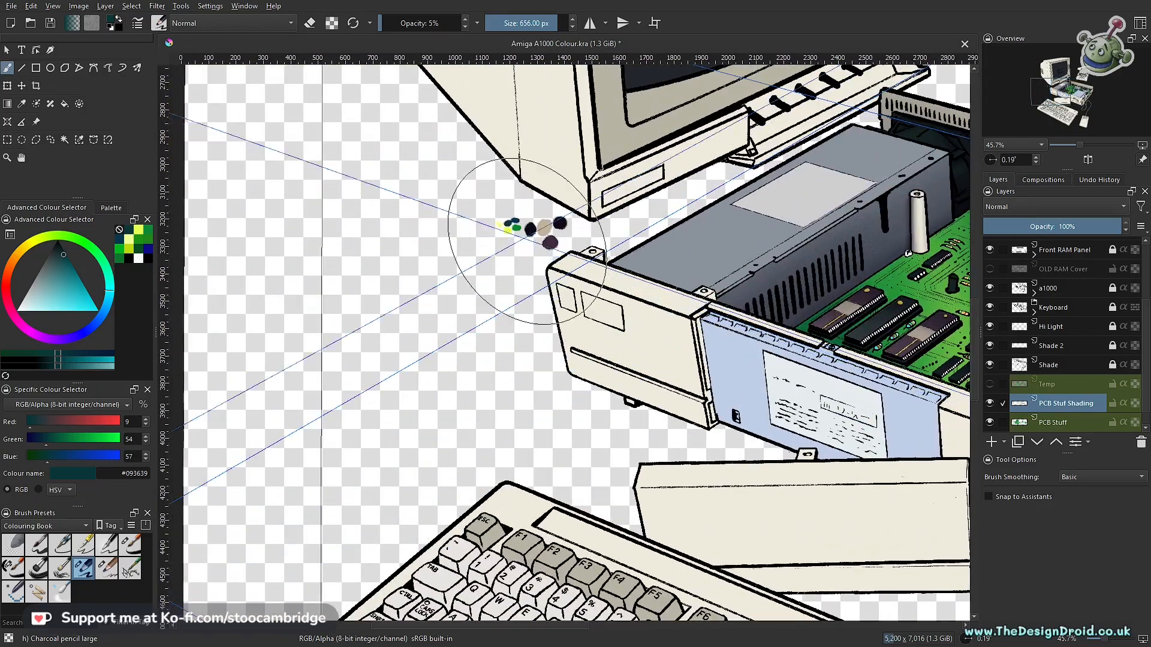
drag(502, 271, 483, 543)
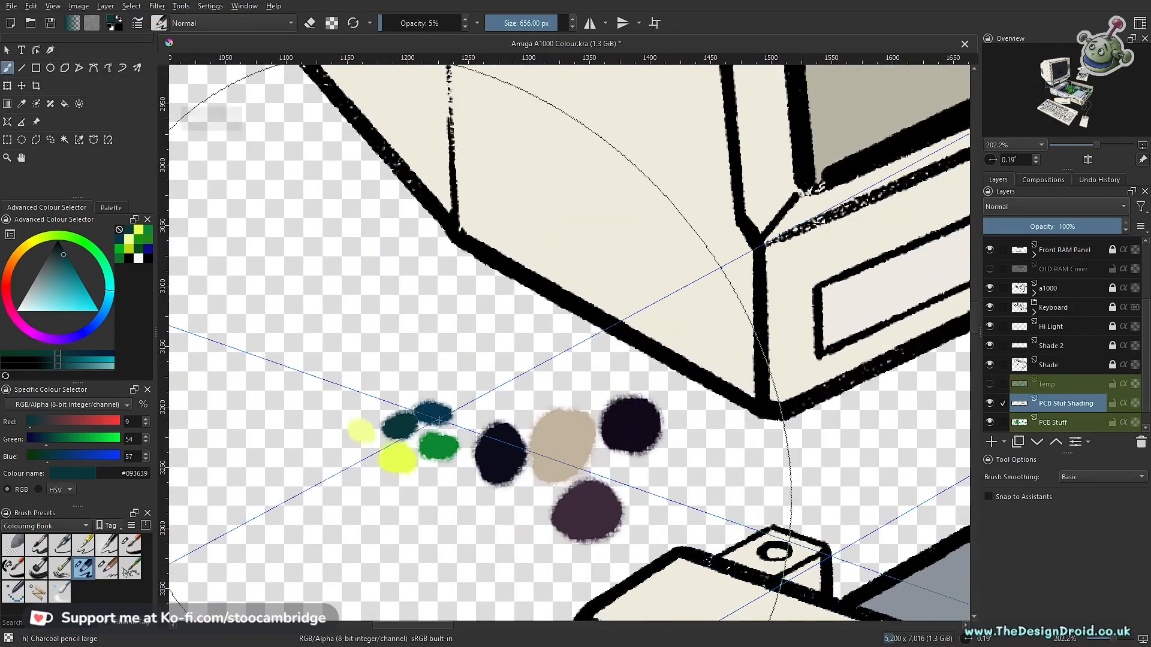
ctrl+click(433, 411)
- Brush soft dark blue shading over the circuit board's shadow areas at 5% opacity and 656 px
mouse_move(588, 344)
mouse_down()
mouse_move(727, 387)
mouse_move(265, 353)
mouse_up()
drag(645, 419, 485, 284)
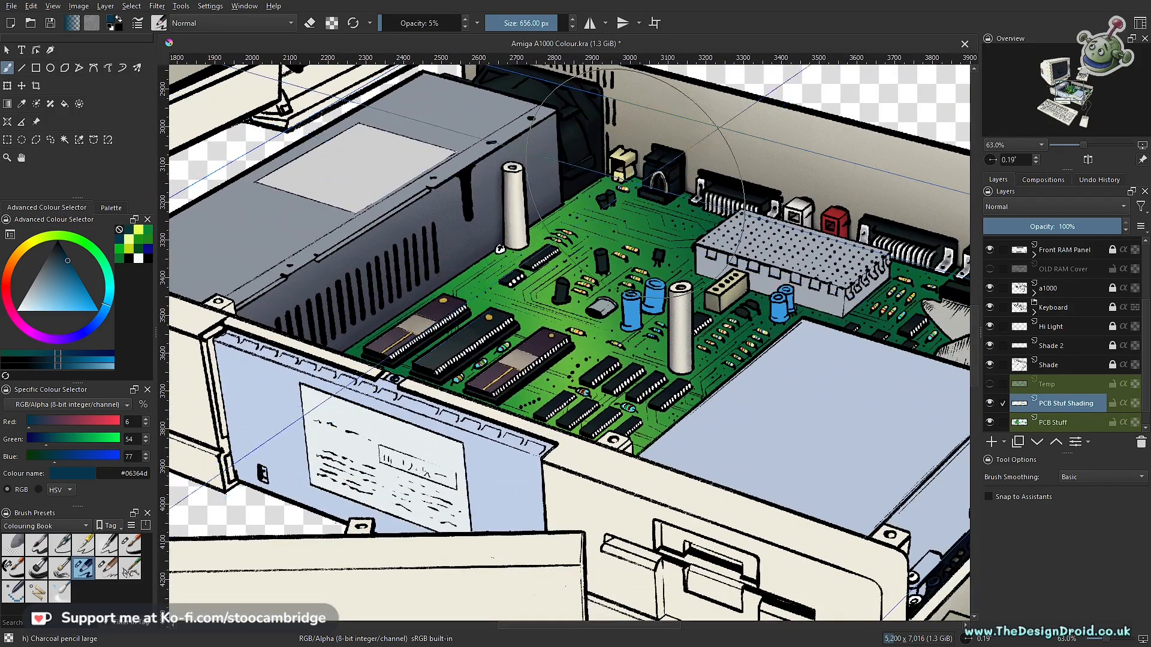
drag(780, 394, 524, 369)
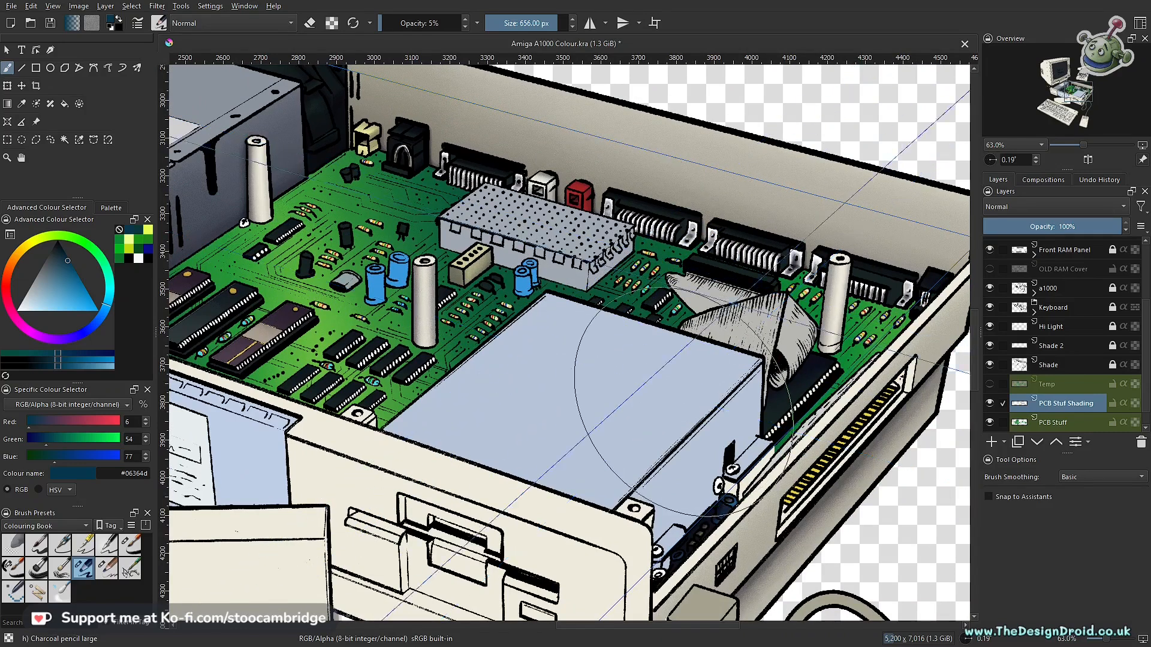
drag(624, 406, 894, 393)
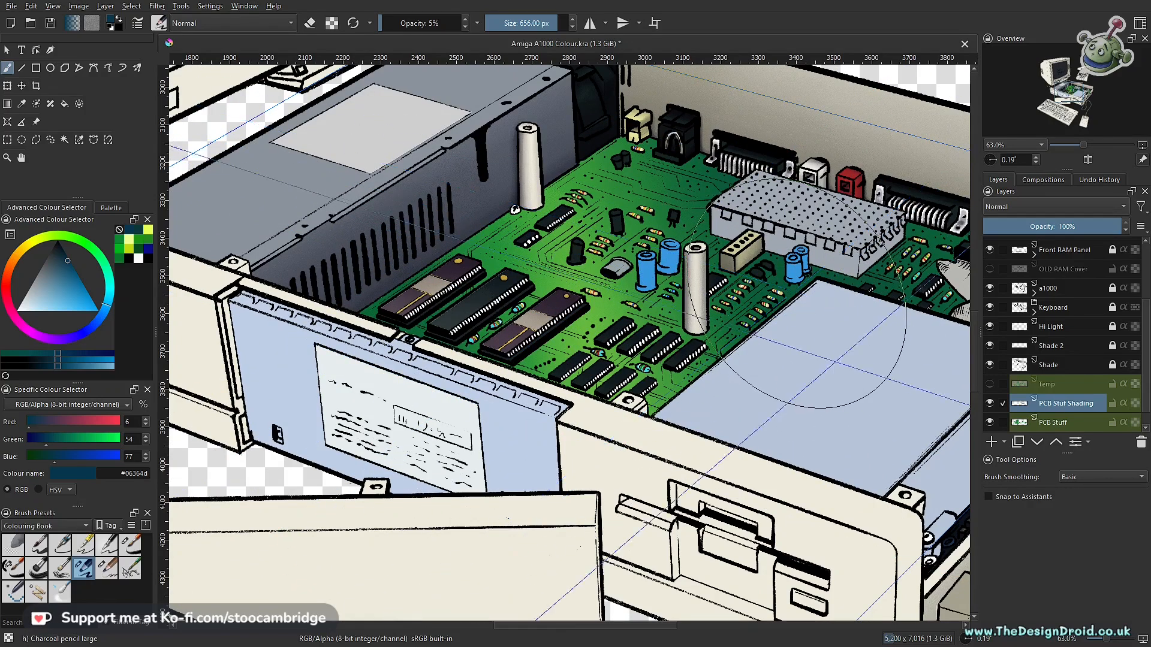
drag(767, 274, 758, 451)
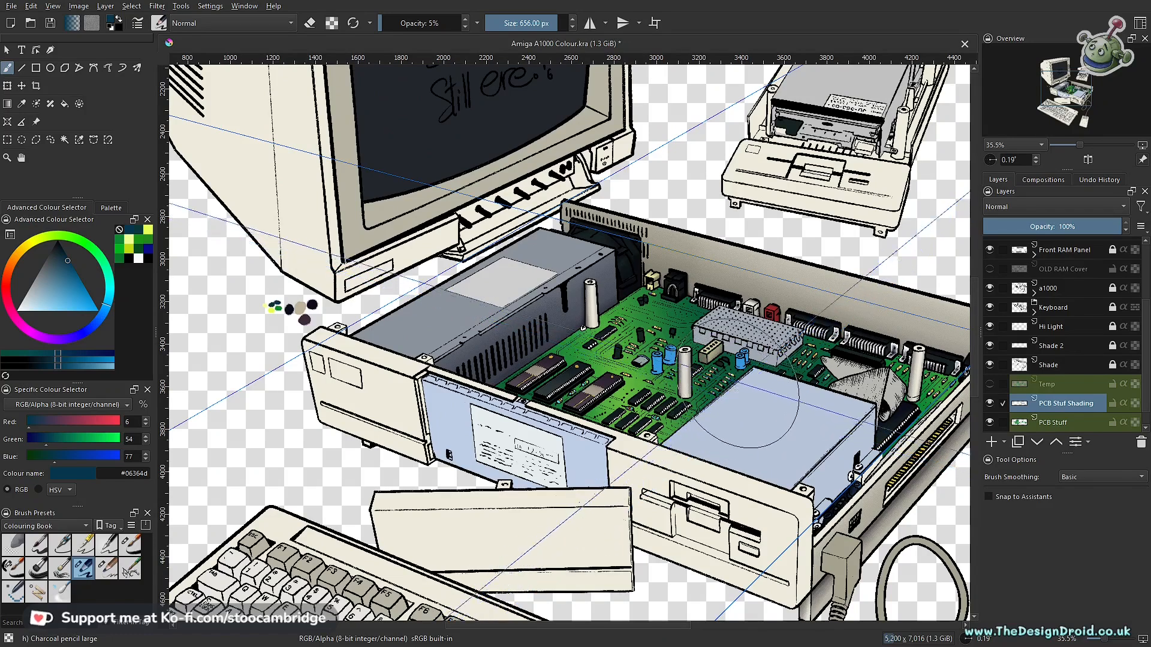
drag(749, 348, 670, 433)
drag(669, 433, 653, 363)
drag(583, 258, 702, 326)
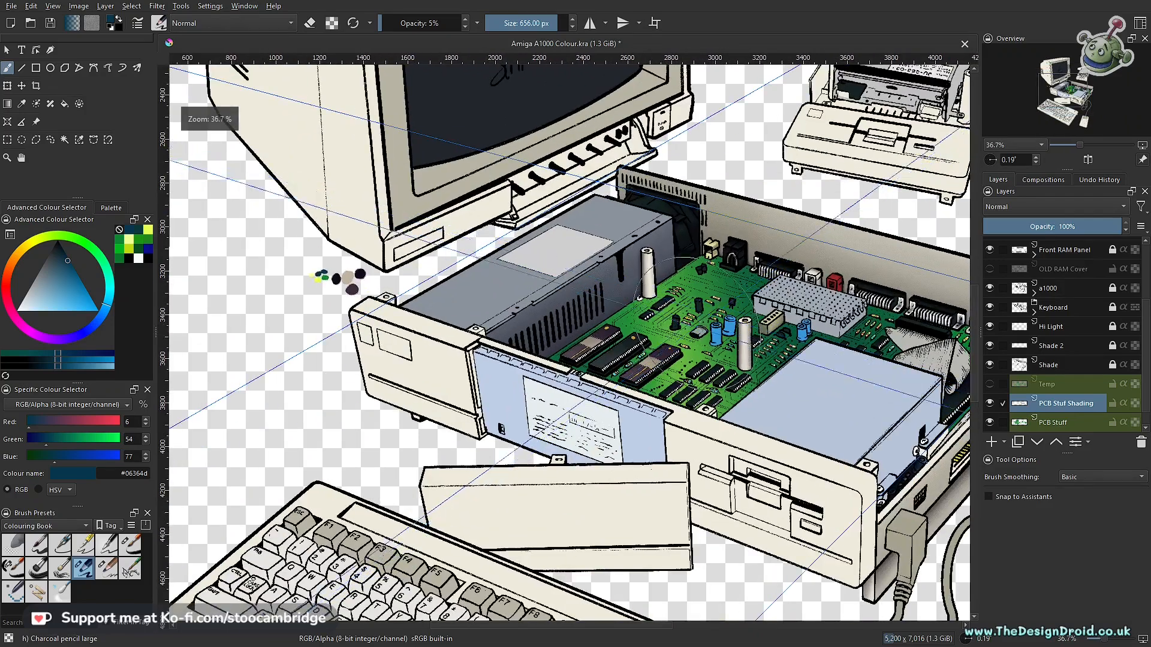
drag(694, 384, 672, 328)
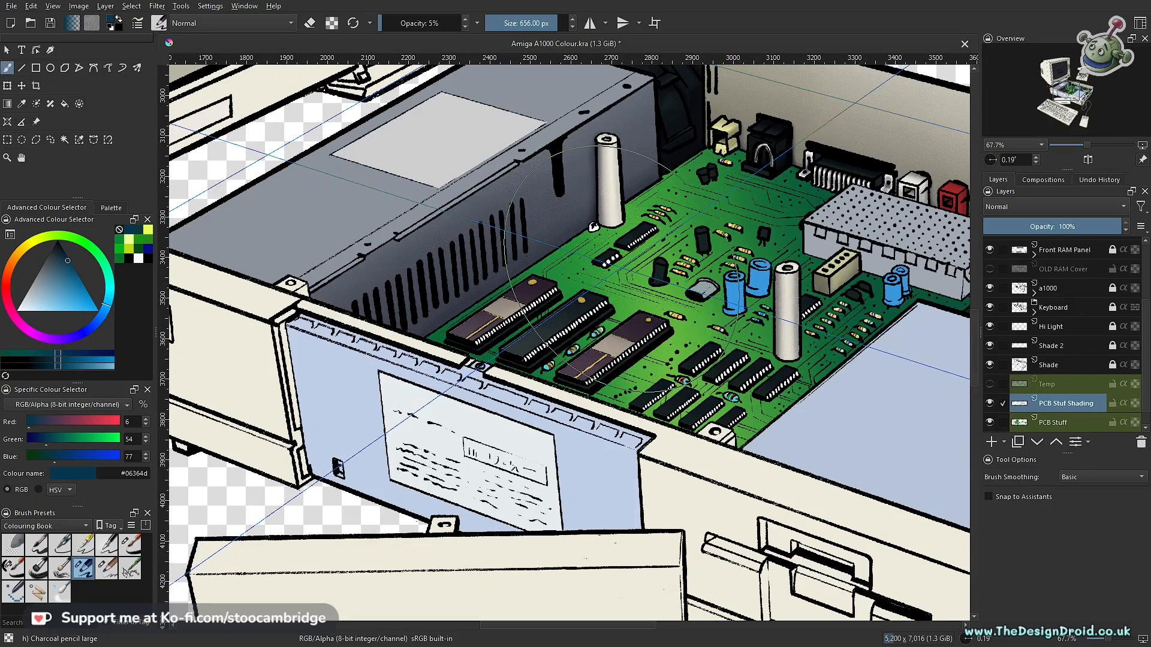
- Deepen the circuit board's shadows with the recent dark teal #093639, enlarging the brush to 1000 px
scroll(701, 316, down, 3)
drag(663, 298, 612, 317)
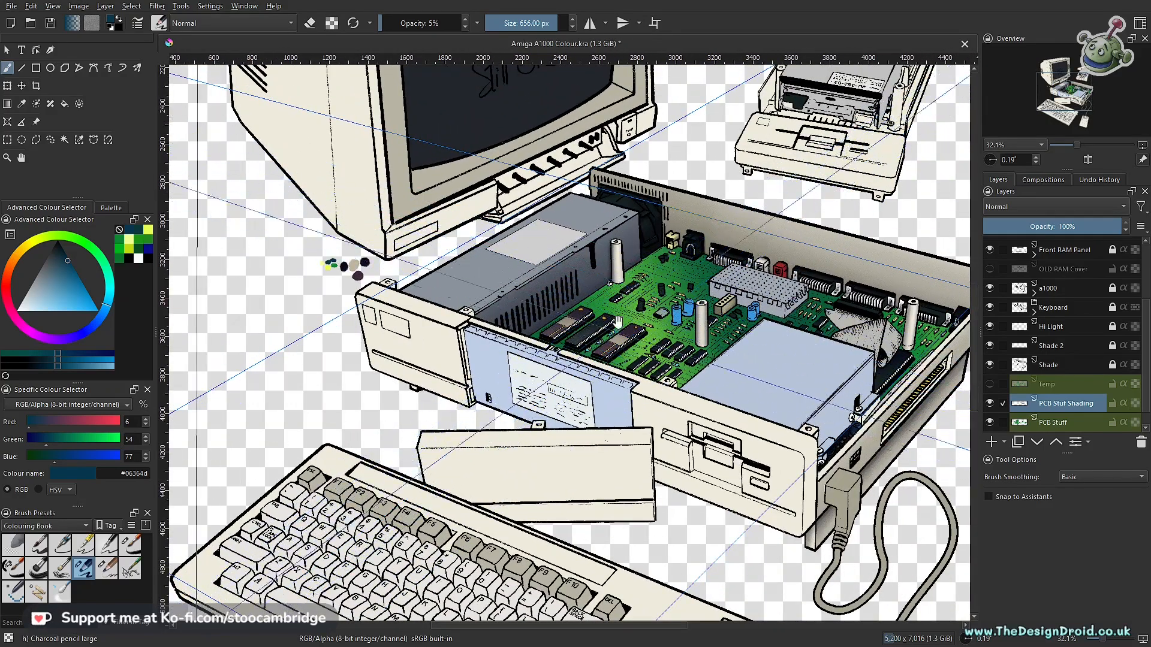
scroll(634, 326, up, 3)
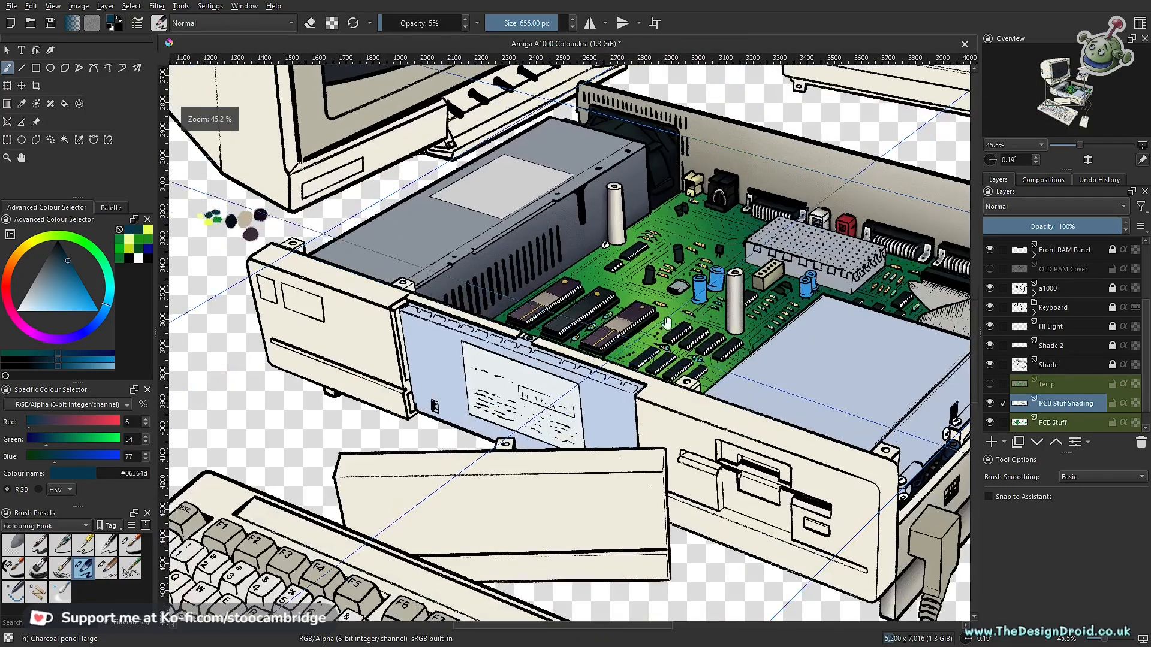
scroll(527, 371, up, 3)
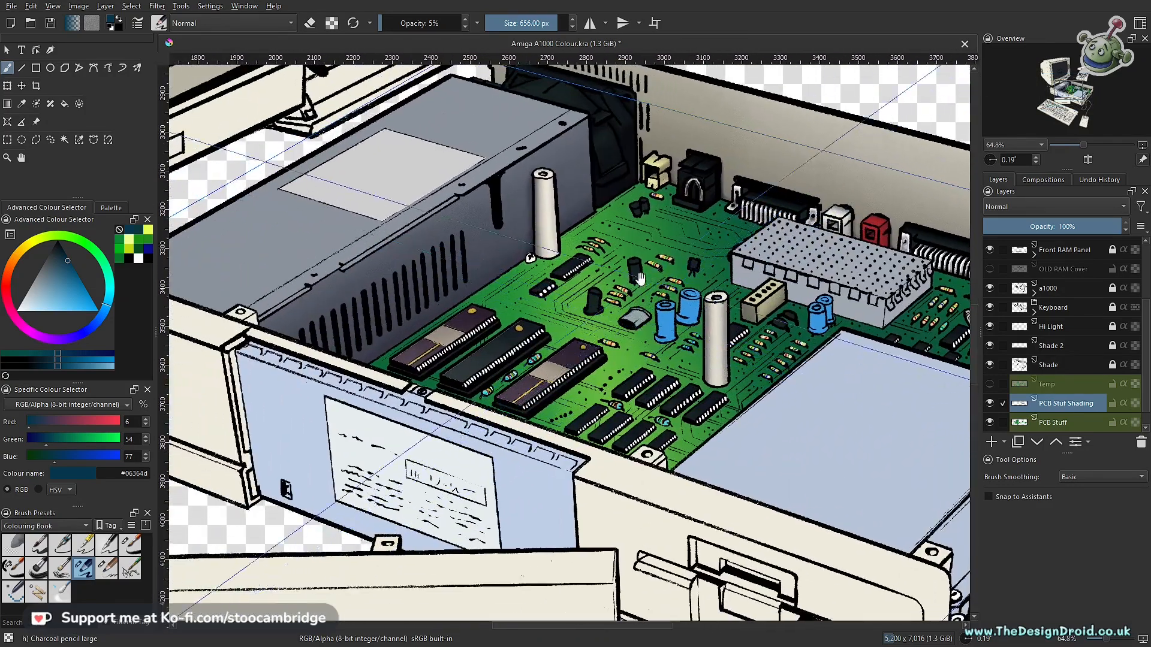
mouse_move(640, 279)
mouse_down()
mouse_move(638, 226)
mouse_move(605, 290)
mouse_move(612, 334)
mouse_up()
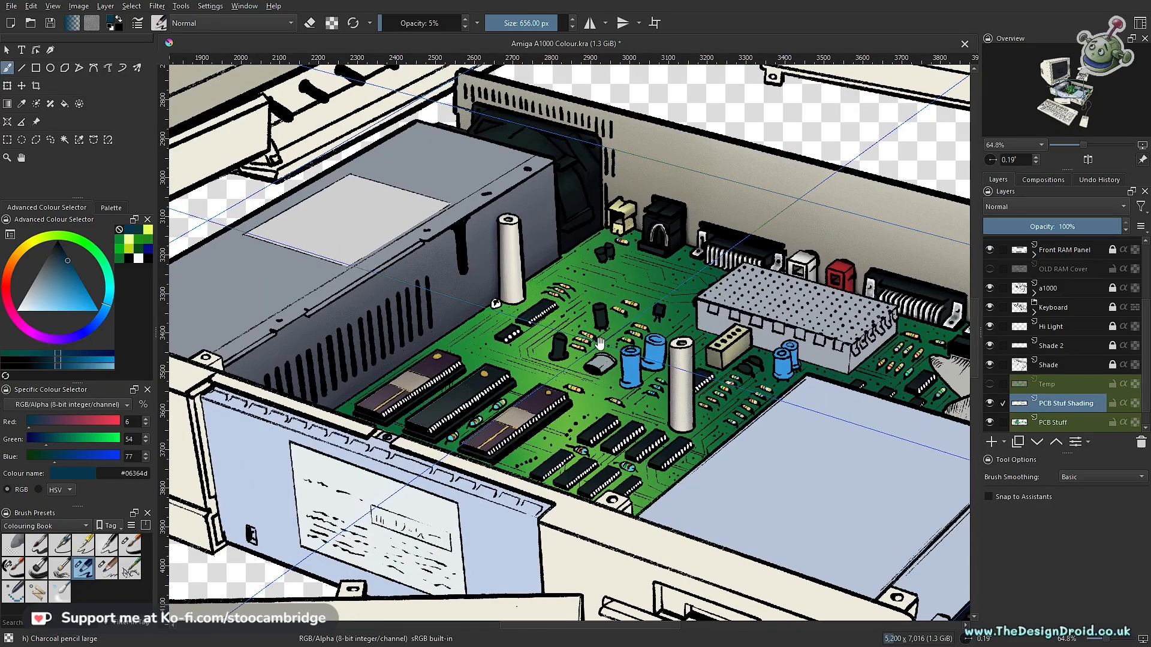
scroll(605, 339, down, 3)
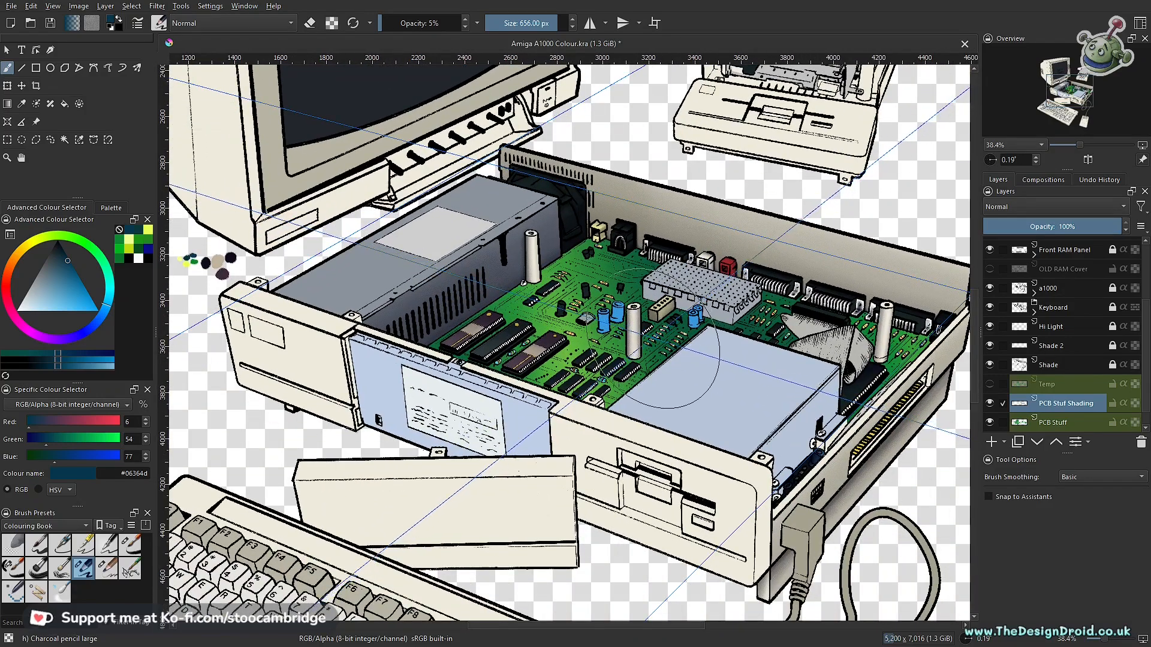
scroll(604, 348, up, 2)
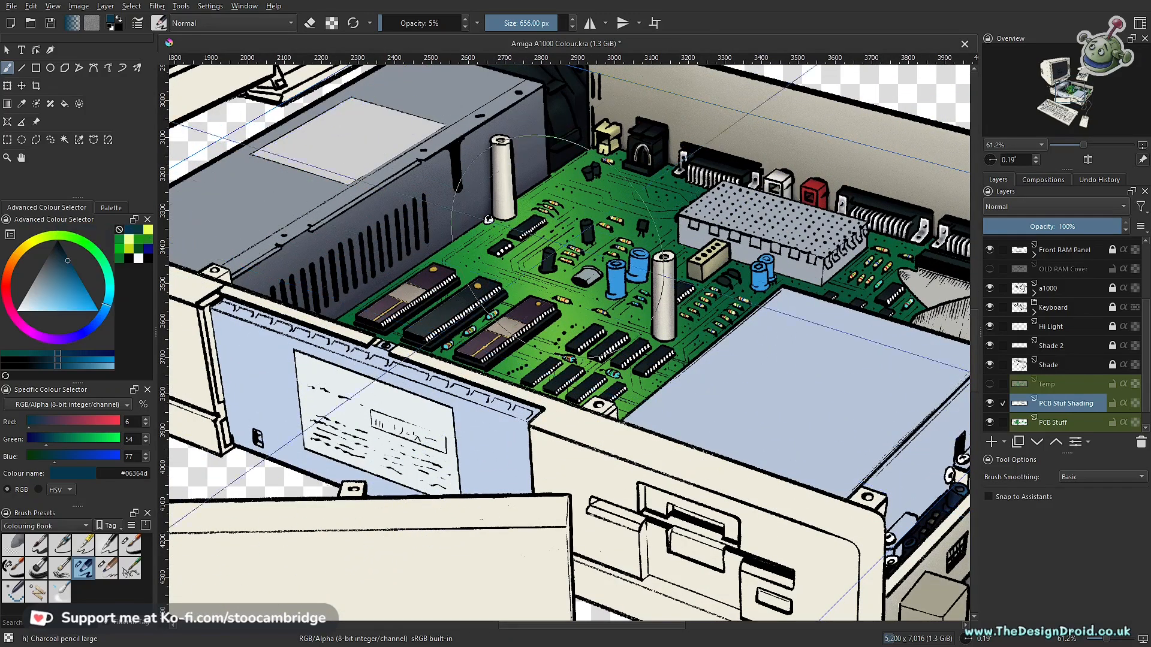
click(139, 230)
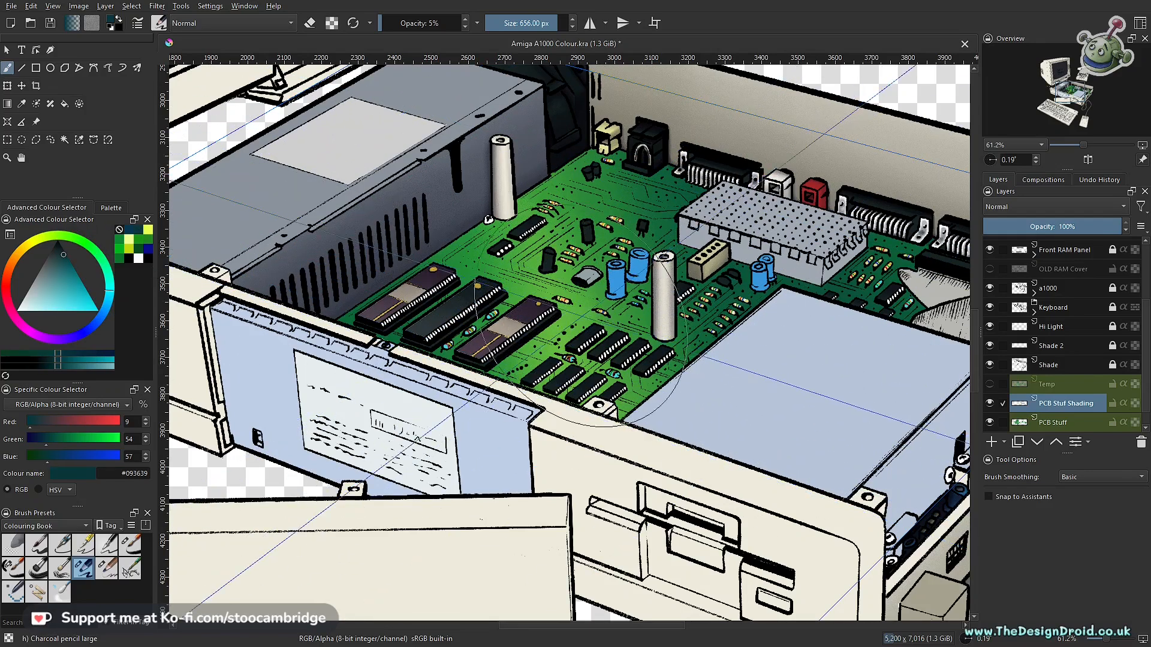
key(bracketright)
key(bracketright)
key(bracketright)
key(bracketright)
key(bracketright)
key(bracketright)
key(bracketright)
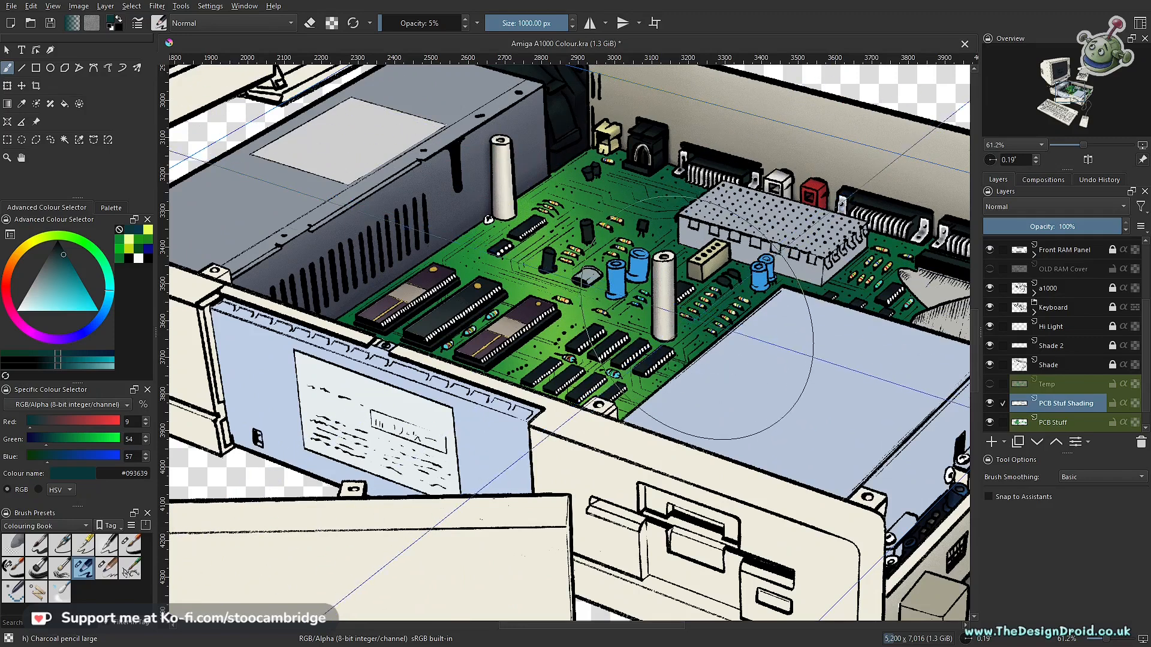
drag(884, 299, 634, 285)
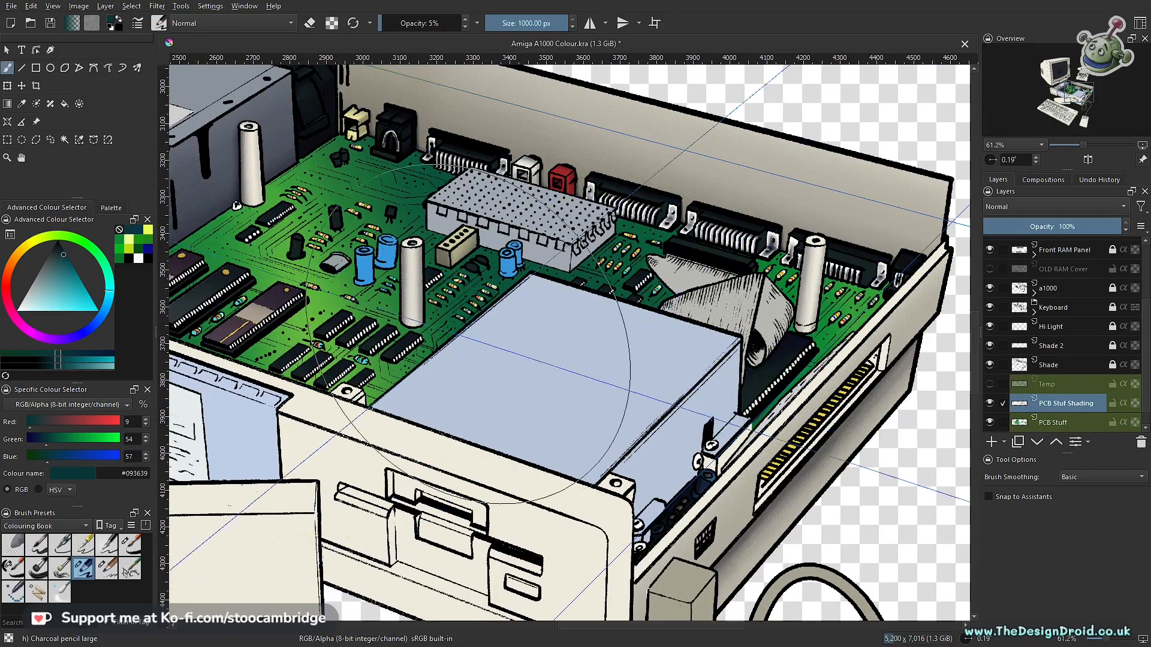
- Choose the pale yellow #f0ff96 from the recent colours and sample its painted swatch beside the monitor
click(131, 240)
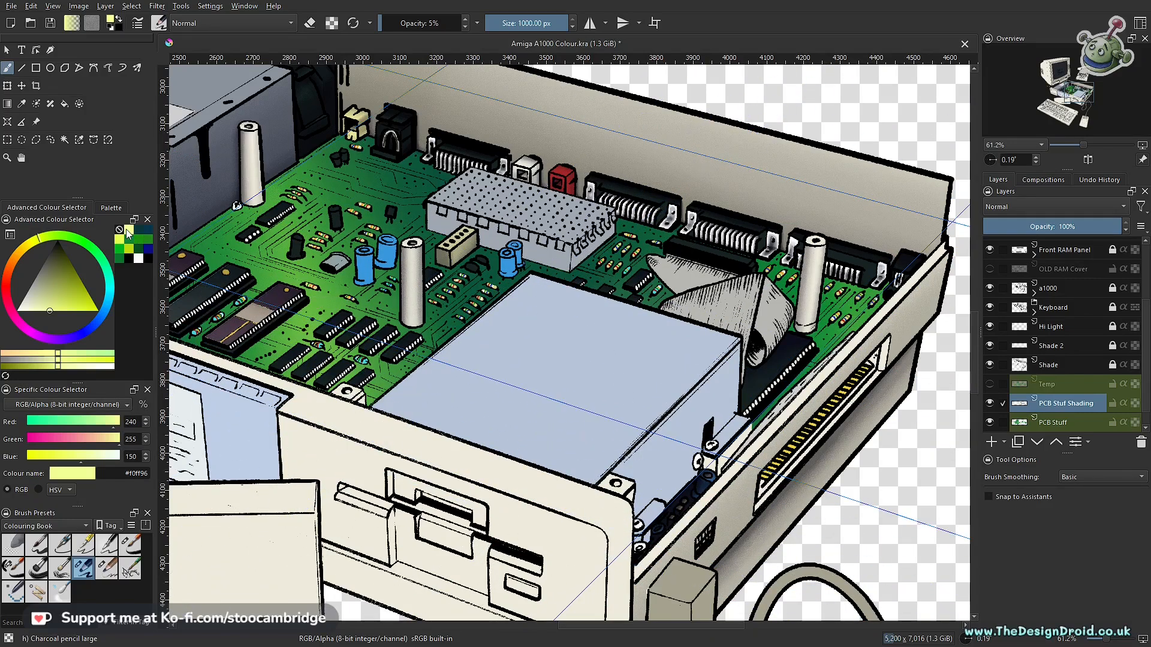
drag(206, 281, 687, 311)
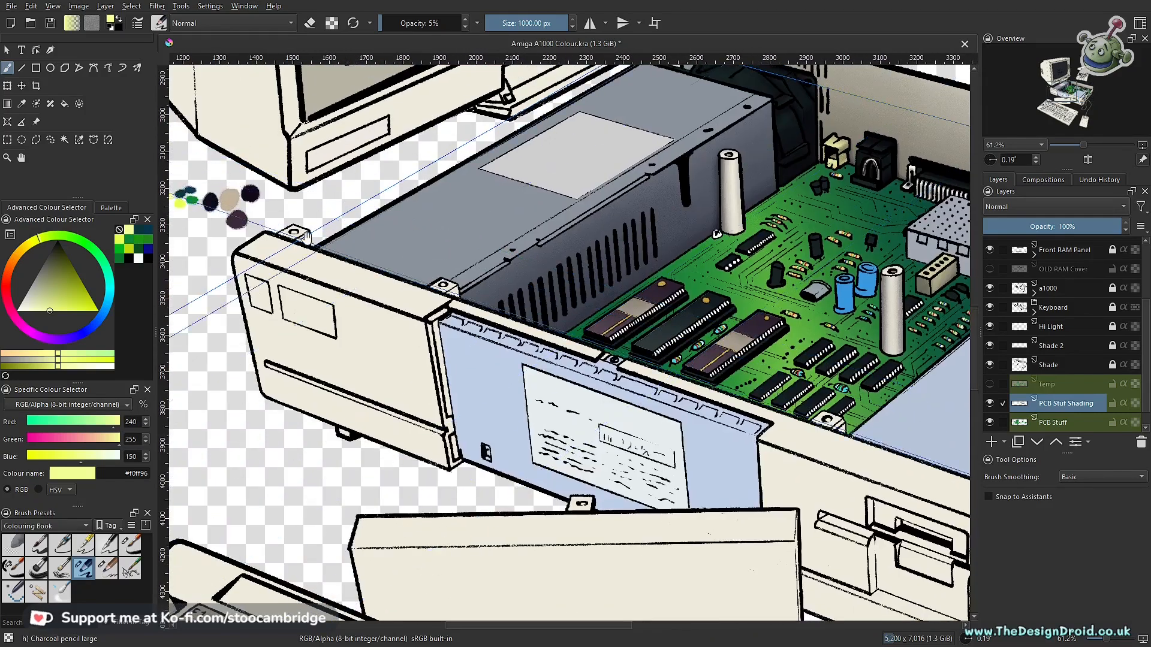
scroll(306, 235, up, 2)
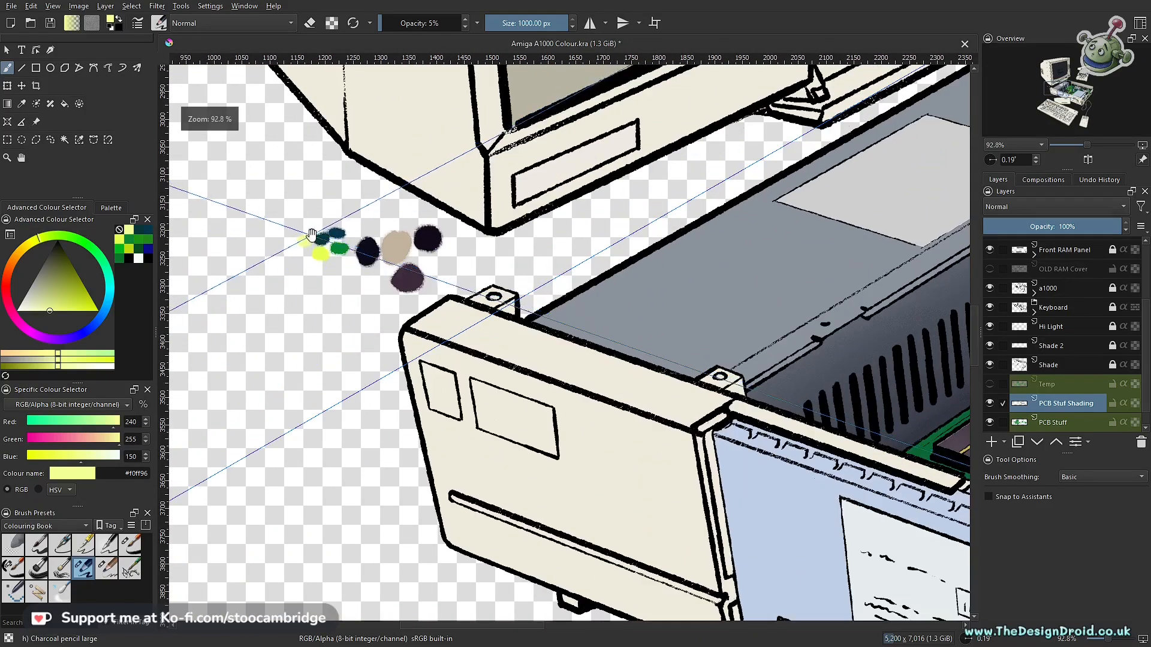
ctrl+click(306, 240)
- Brush a soft pale yellow highlight over the middle of the circuit board at 5% opacity and 1000 px
scroll(698, 277, down, 4)
drag(698, 277, 298, 262)
drag(572, 432, 571, 379)
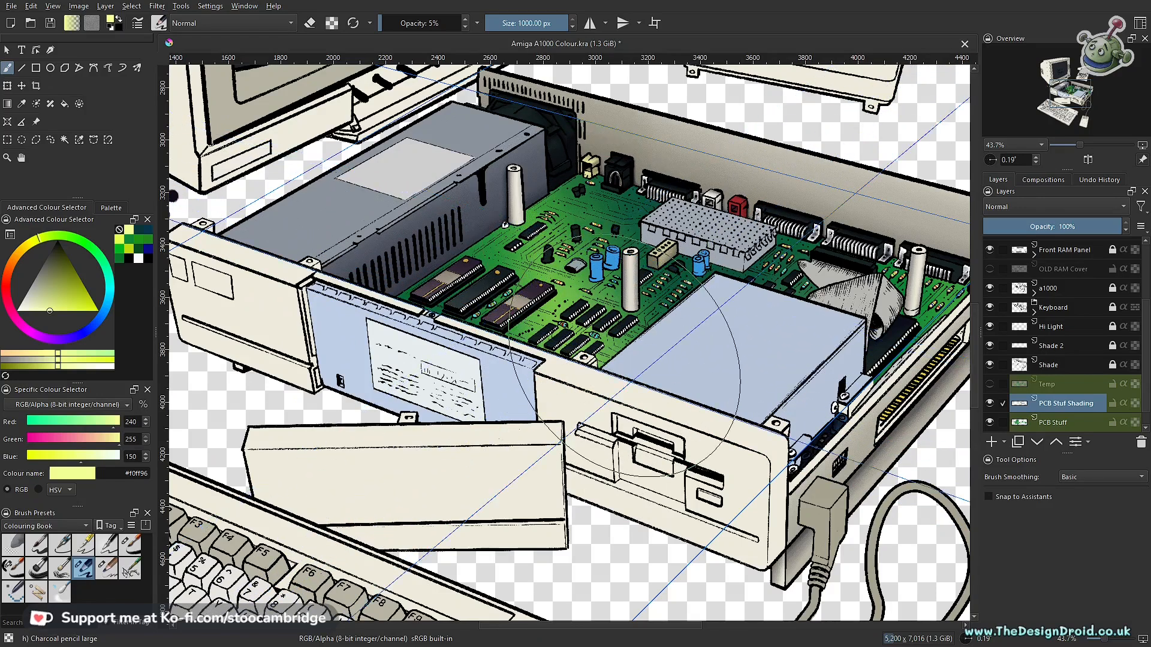
scroll(595, 242, down, 4)
drag(688, 413, 604, 376)
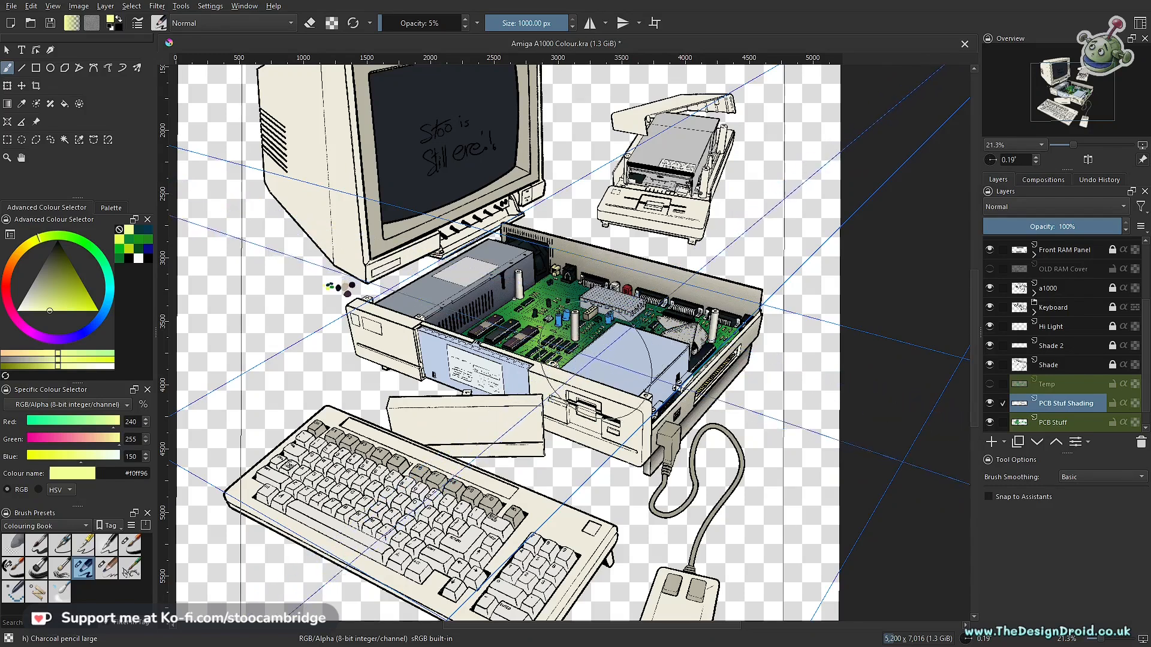
- Hide the PCB Stuff, PCB Stuf Shading and Base Fill layers to examine the line art without colour
click(990, 422)
click(990, 404)
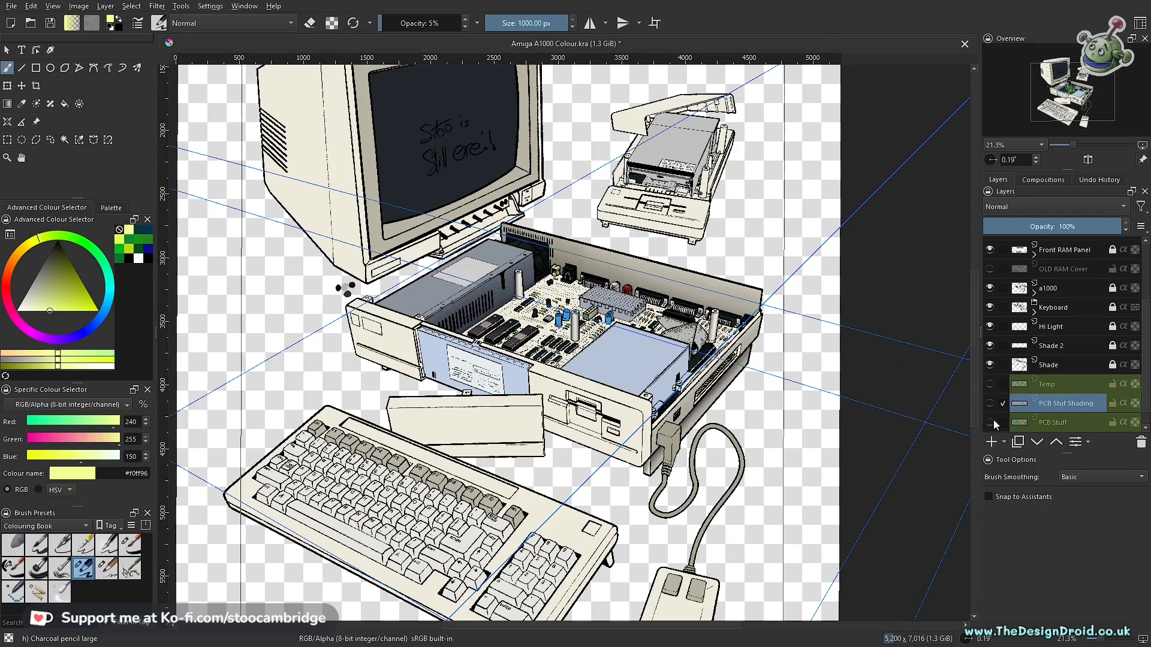
scroll(1061, 386, down, 1)
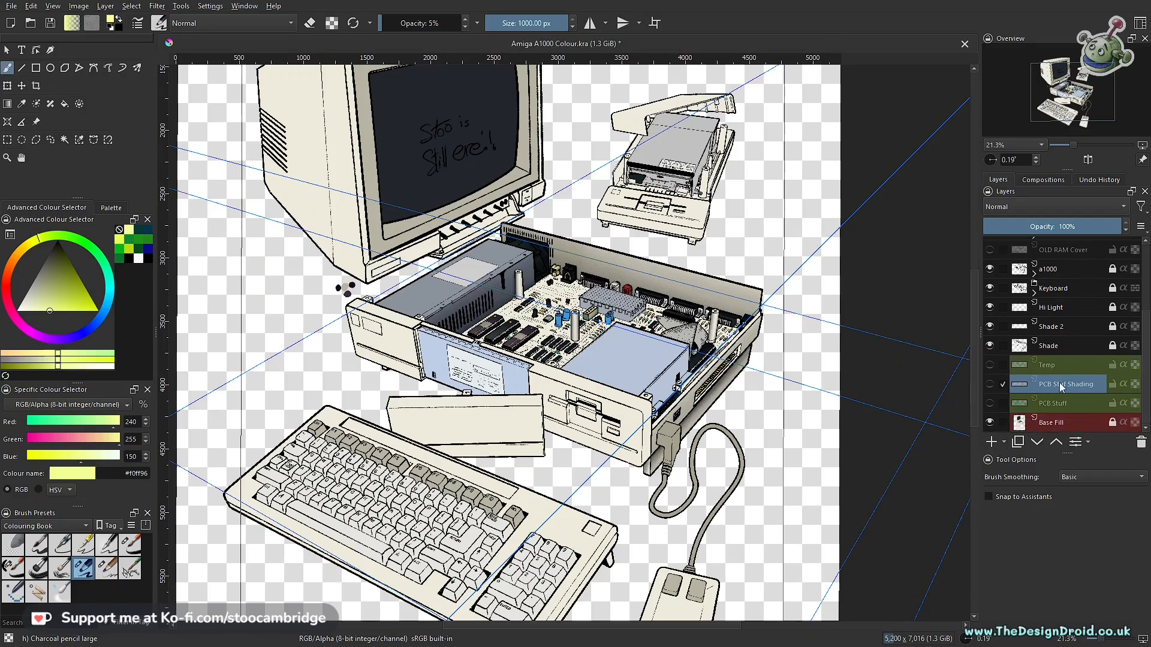
click(990, 422)
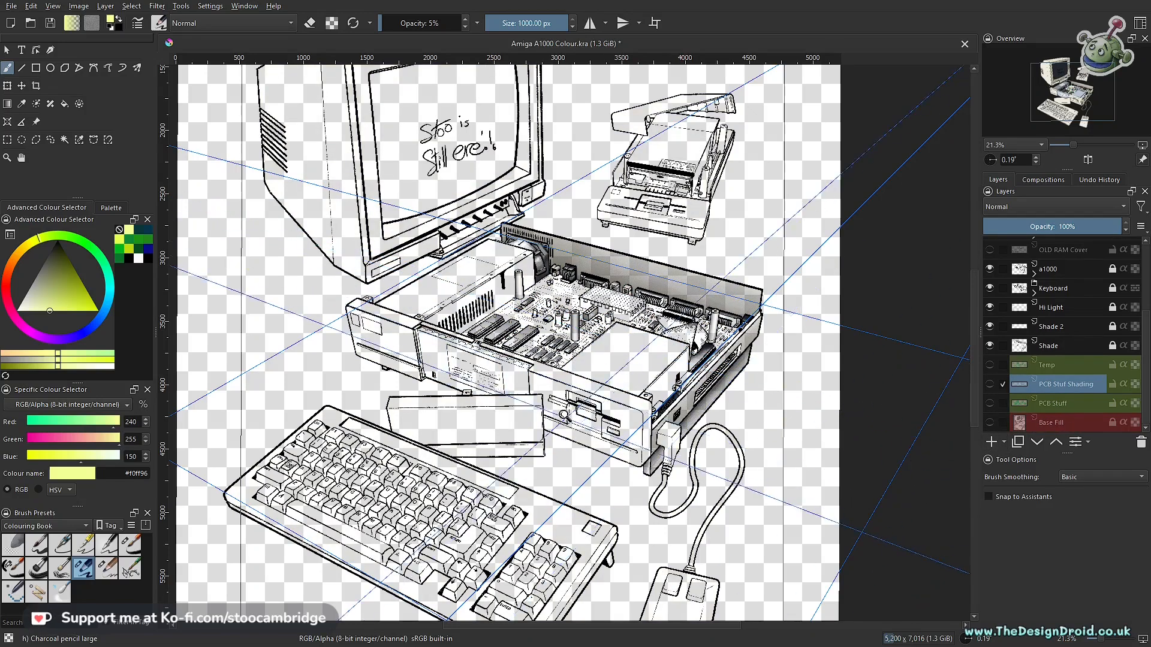
- Show the Base Fill, PCB Stuff and PCB Stuf Shading layers again, one at a time
scroll(569, 420, up, 3)
click(990, 423)
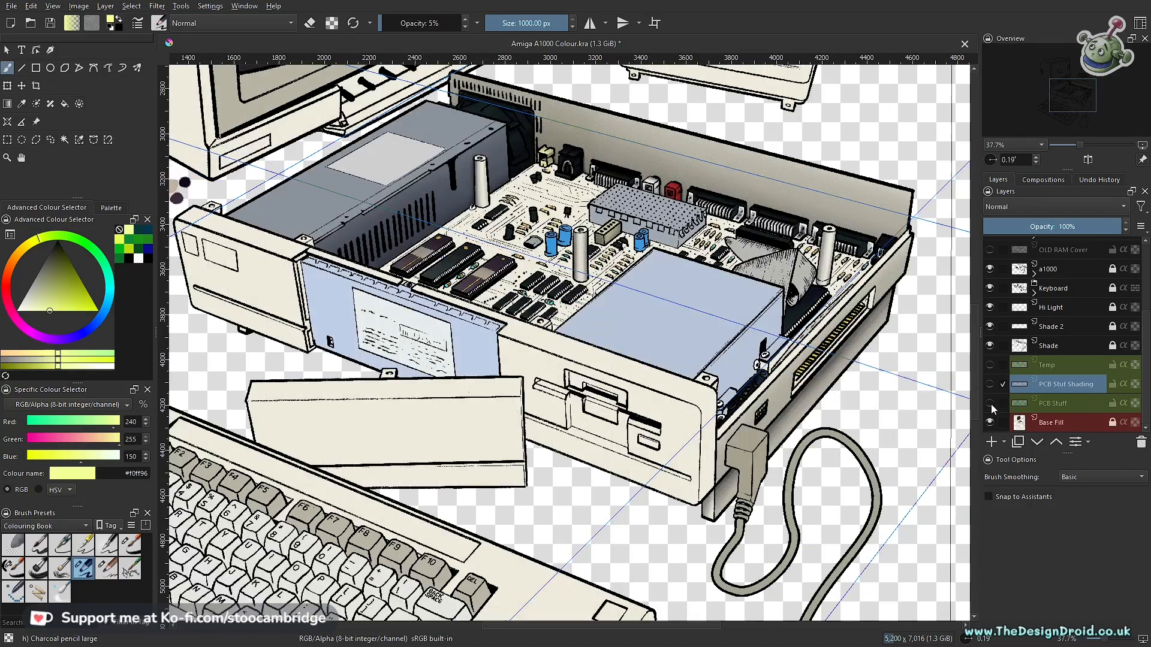
click(990, 403)
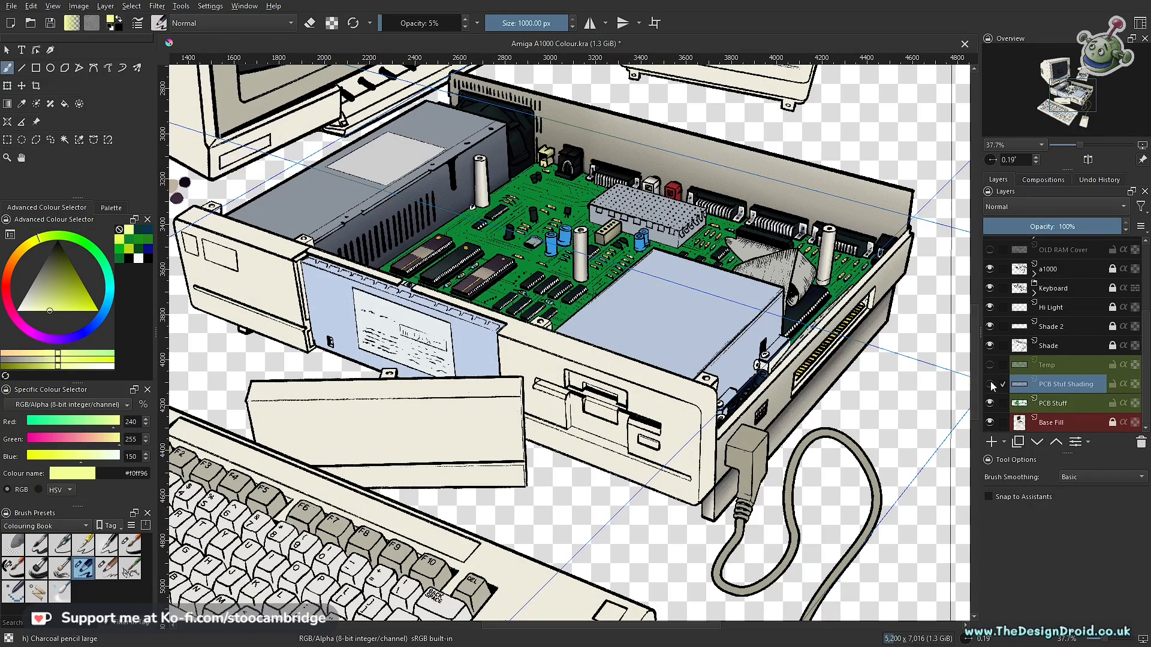
click(990, 384)
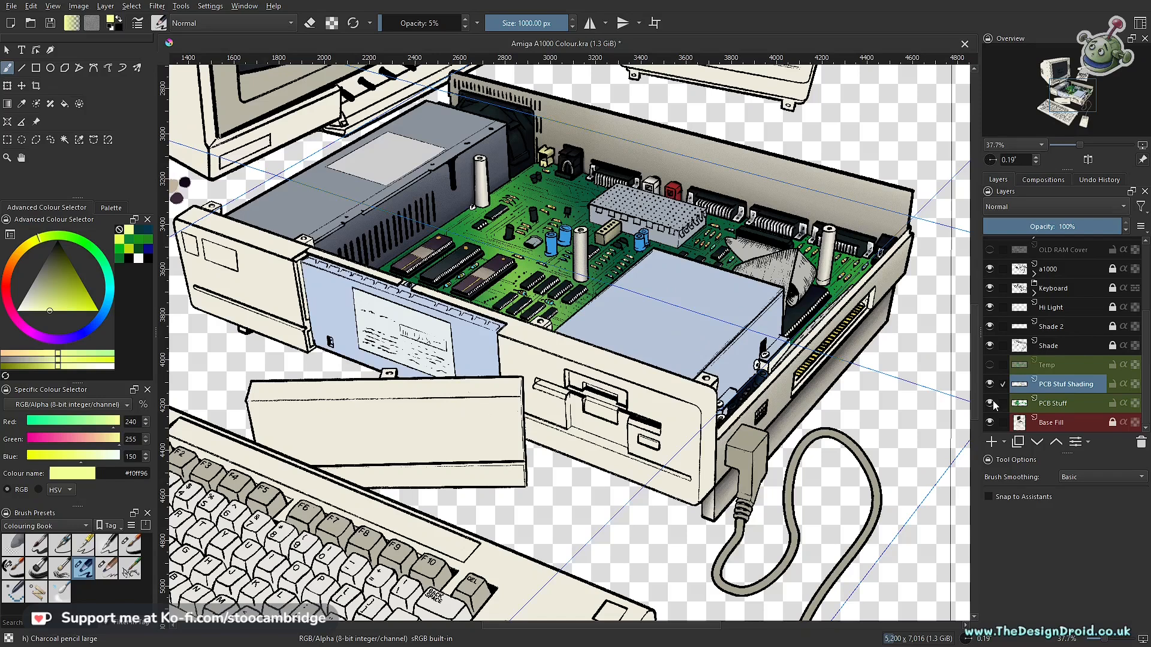
- Toggle the Temp layer's visibility to compare the earlier circuit board colouring with the current one, leaving it hidden
click(990, 365)
click(990, 365)
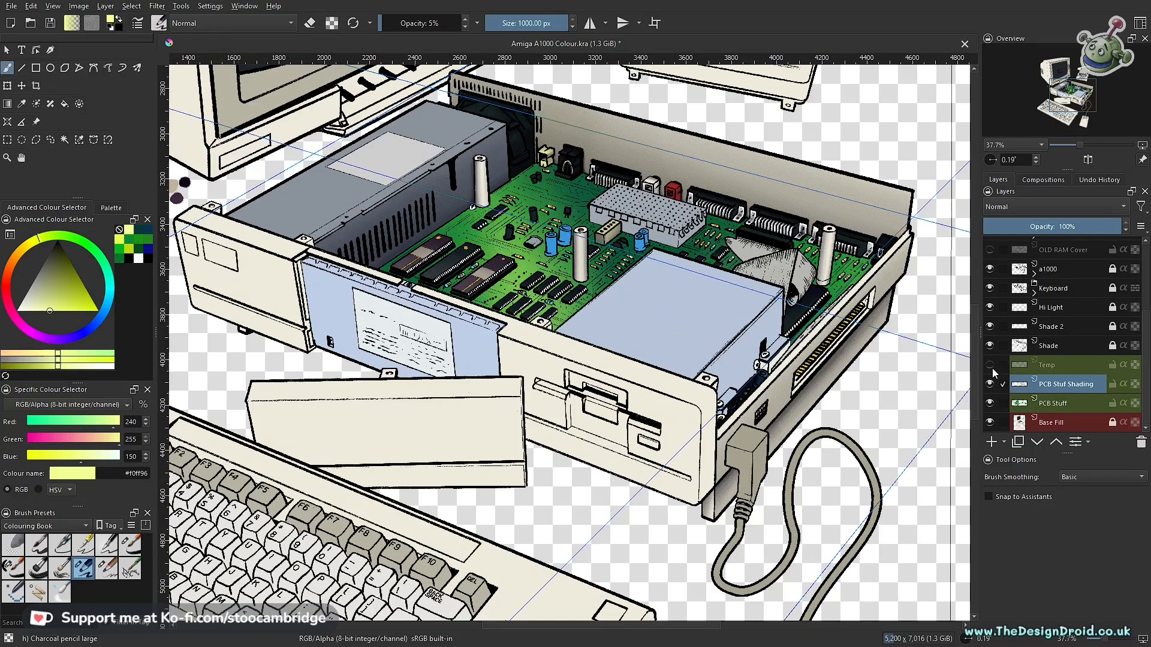
click(990, 367)
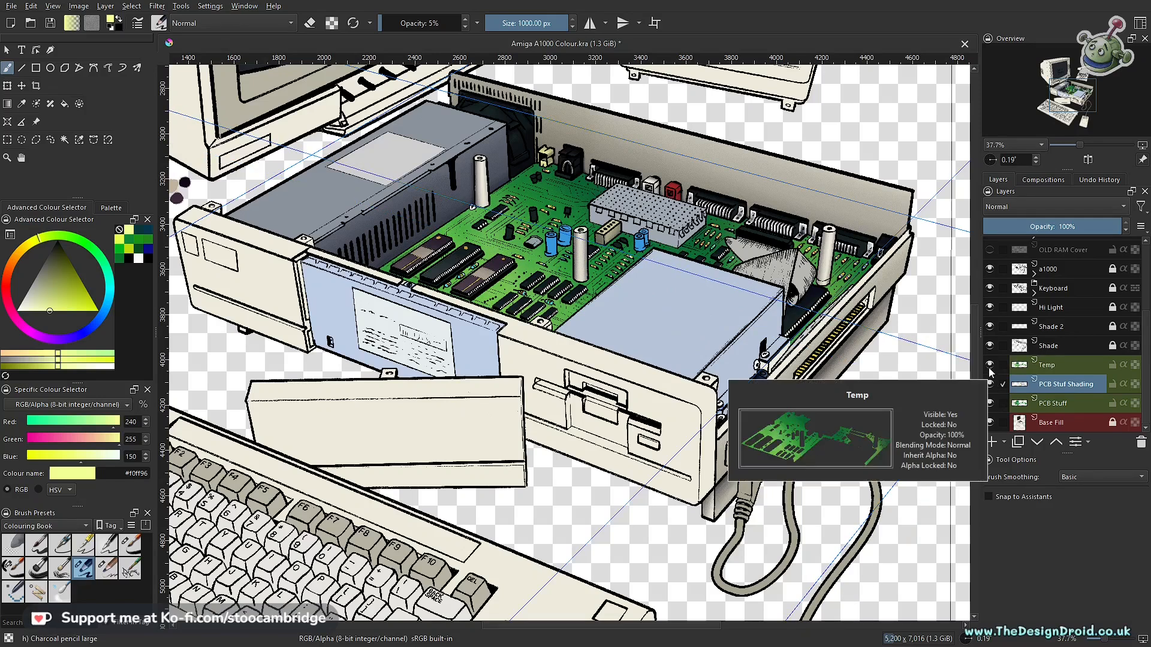
click(990, 366)
click(990, 366)
click(990, 367)
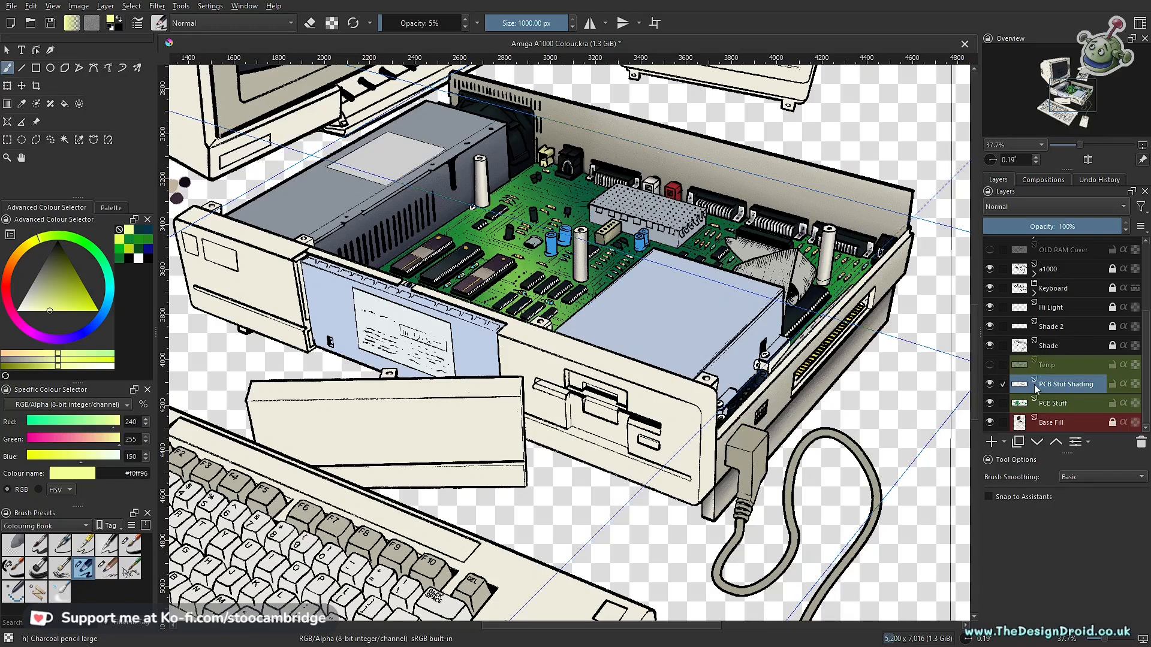
scroll(622, 472, down, 4)
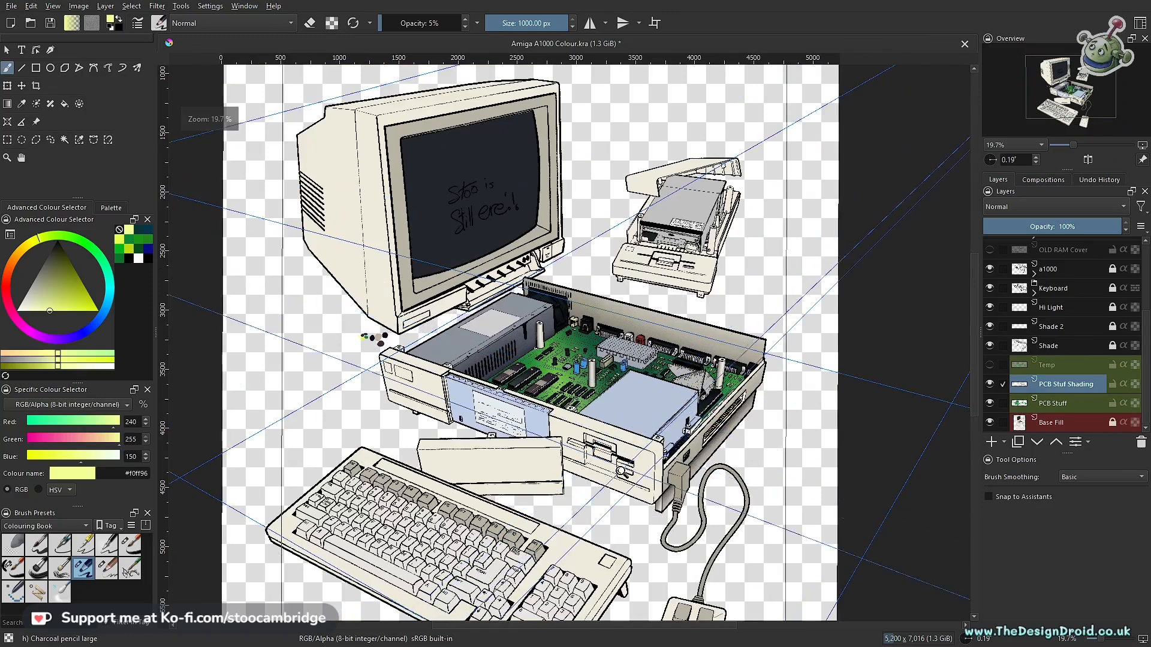
- Toggle the PCB Stuf Shading layer off and on to compare the board with and without shading
scroll(621, 472, up, 6)
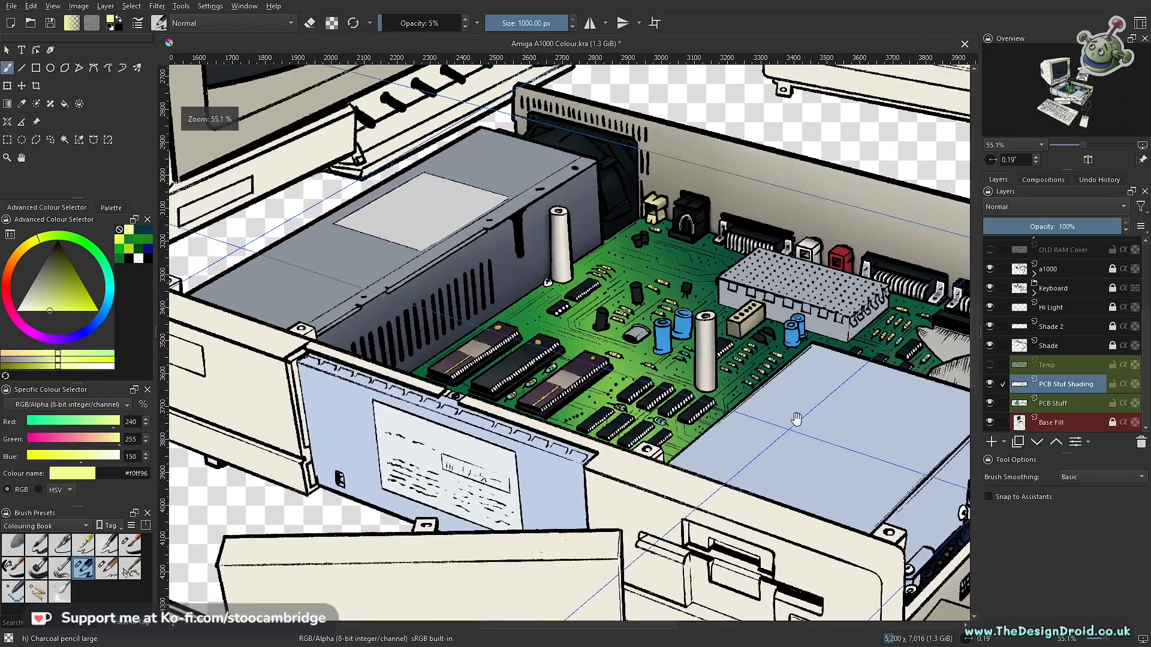
click(1061, 403)
click(989, 384)
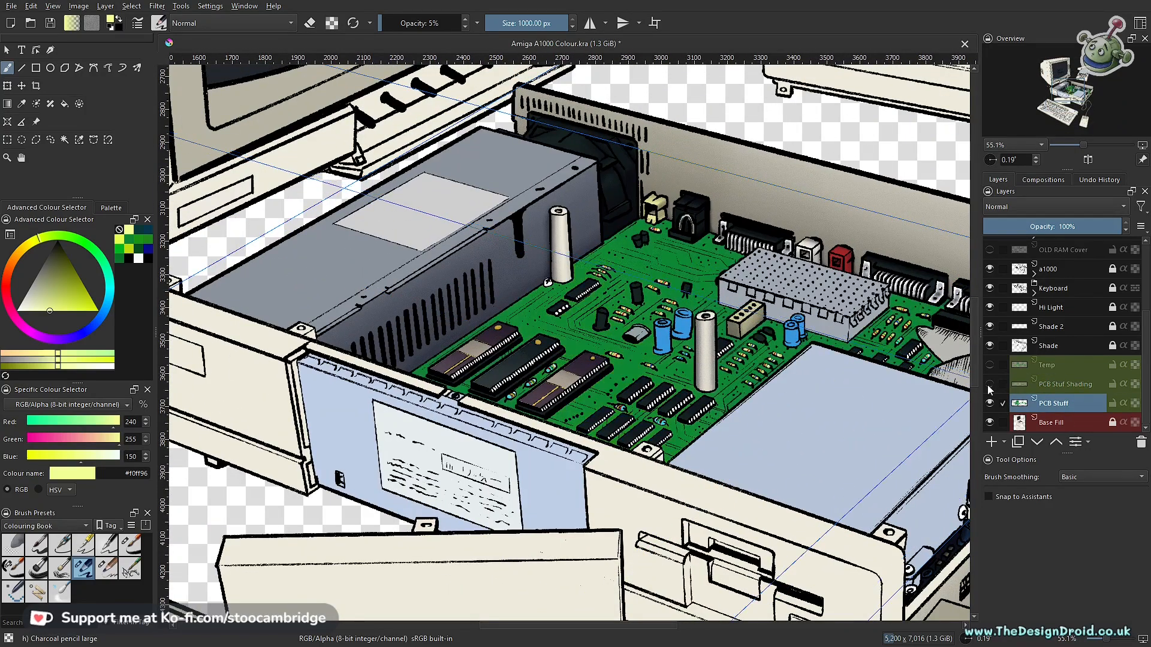
click(990, 384)
click(1056, 385)
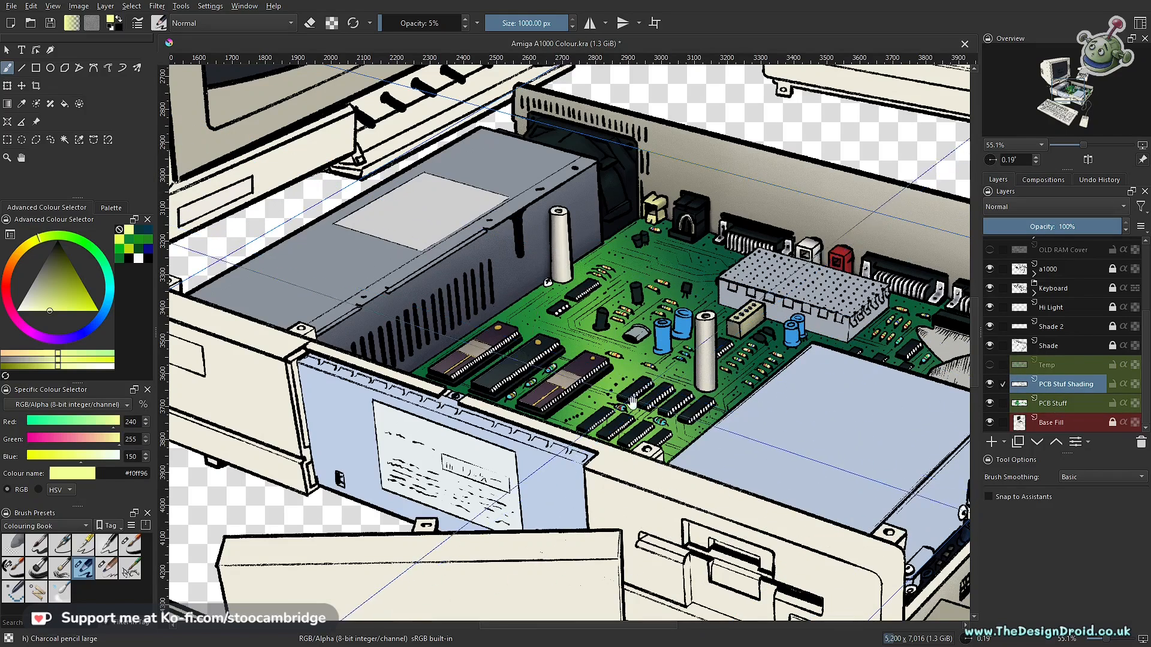
- Add a new paint layer above PCB Stuf Shading and name it Tracers
drag(784, 512, 793, 472)
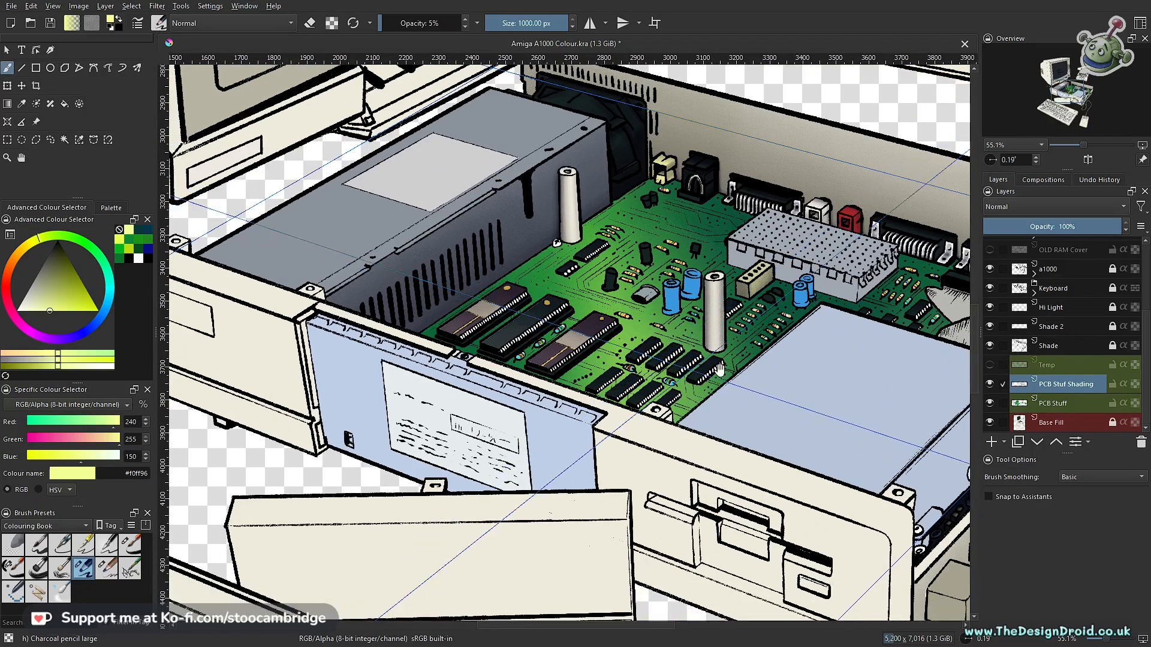
click(992, 442)
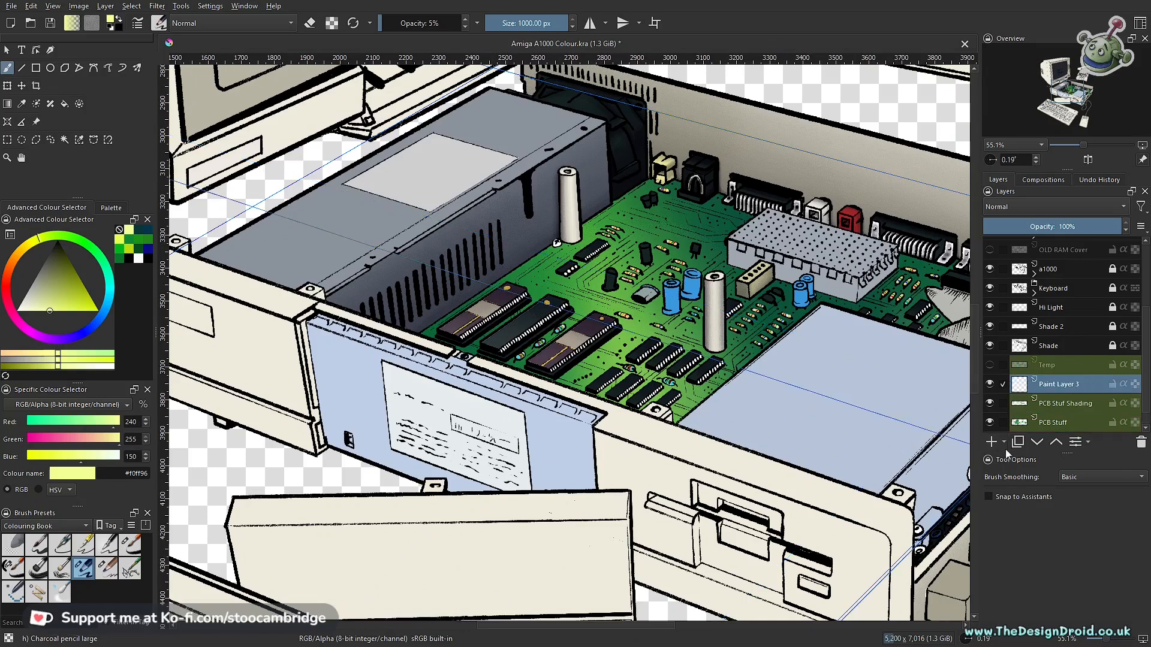
double_click(1050, 387)
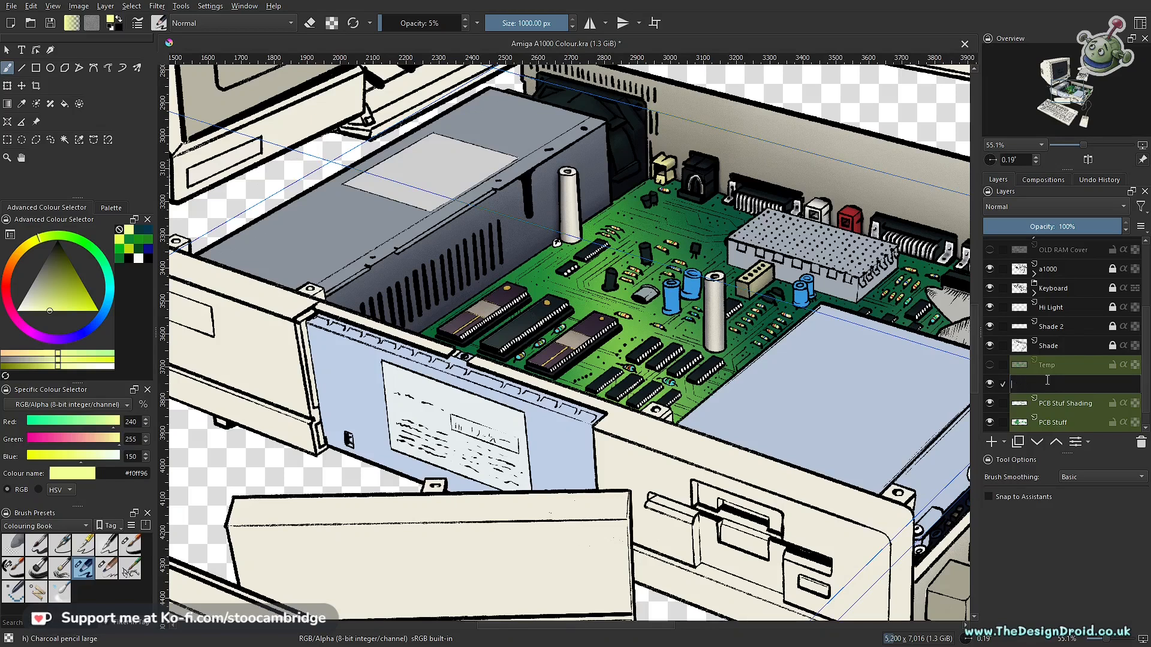
key(Return)
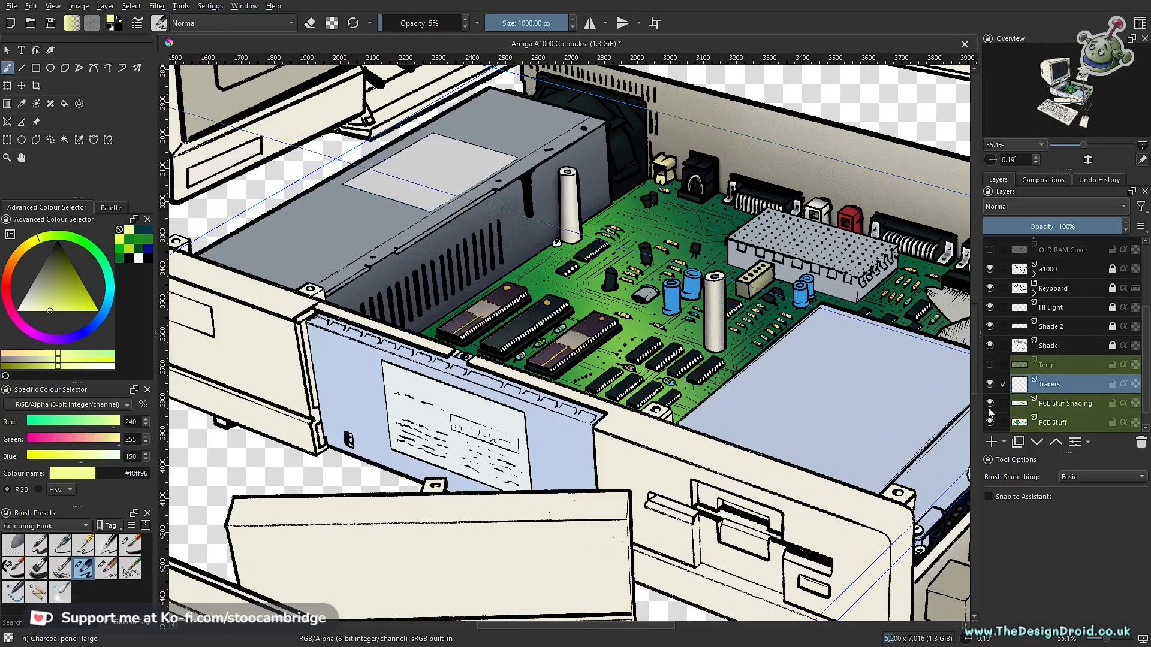
- Try placing a vanishing point assistant at the A1000's disk drive front and delete it
drag(526, 366, 510, 455)
mouse_move(569, 371)
mouse_down()
mouse_move(705, 283)
mouse_move(679, 378)
mouse_move(646, 260)
mouse_move(654, 330)
mouse_up()
drag(736, 195, 612, 329)
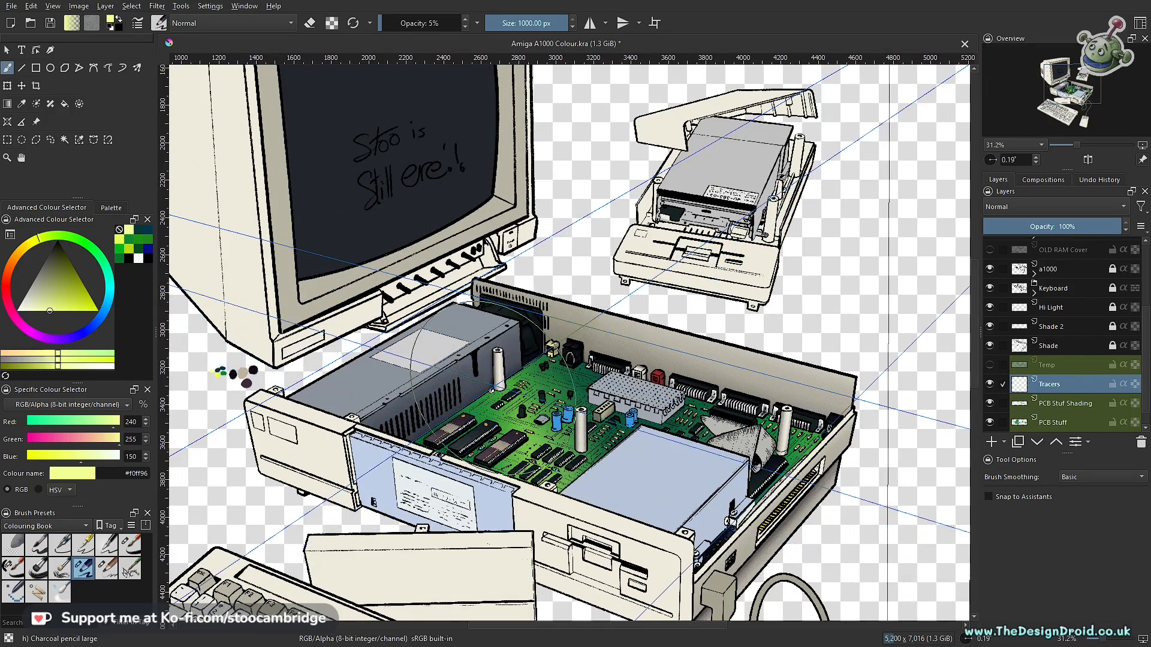
click(6, 120)
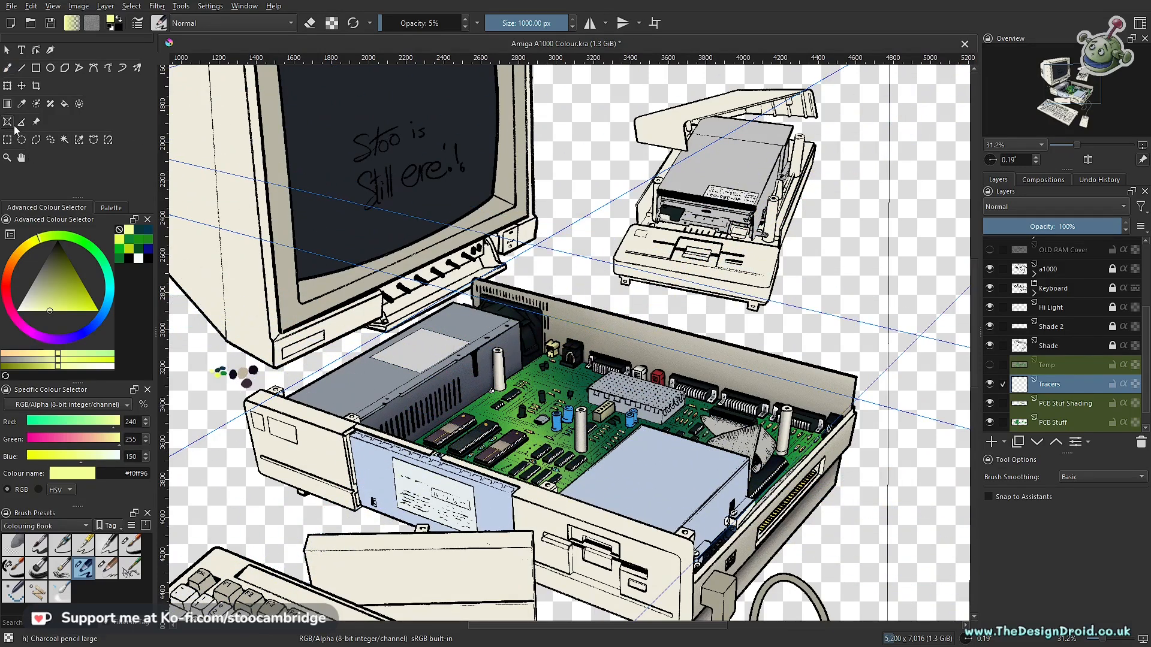
drag(681, 216, 602, 372)
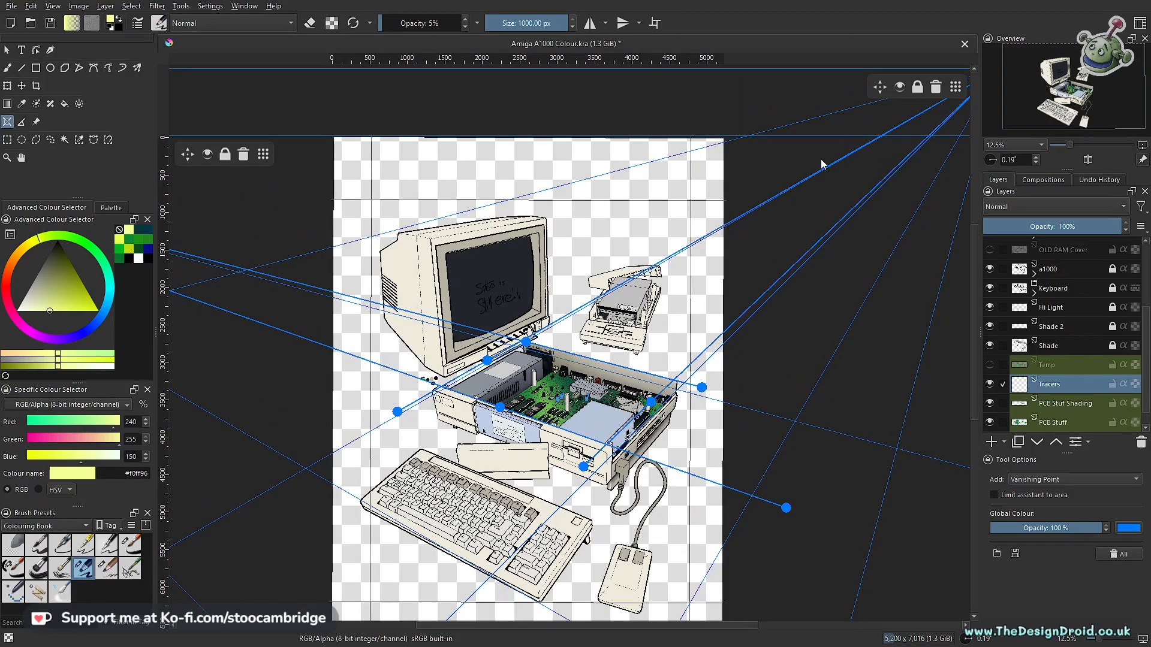
click(584, 467)
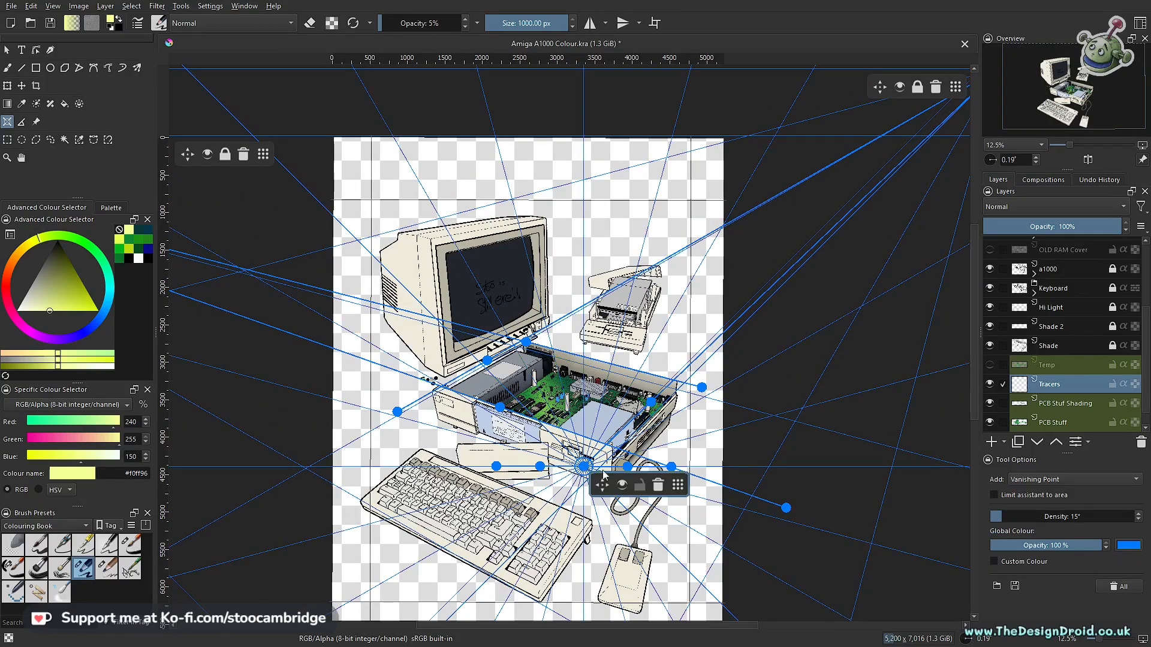
click(656, 485)
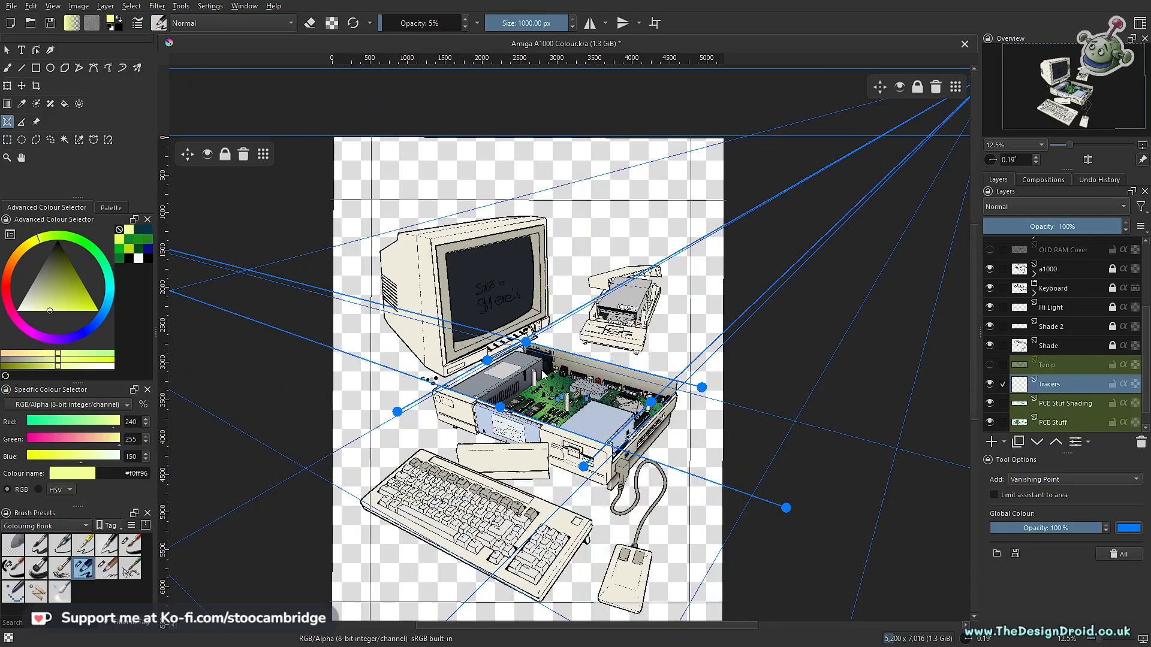
- Examine how the vanishing point assistants' guide lines align with the edges of the A1000 case
drag(574, 393, 584, 370)
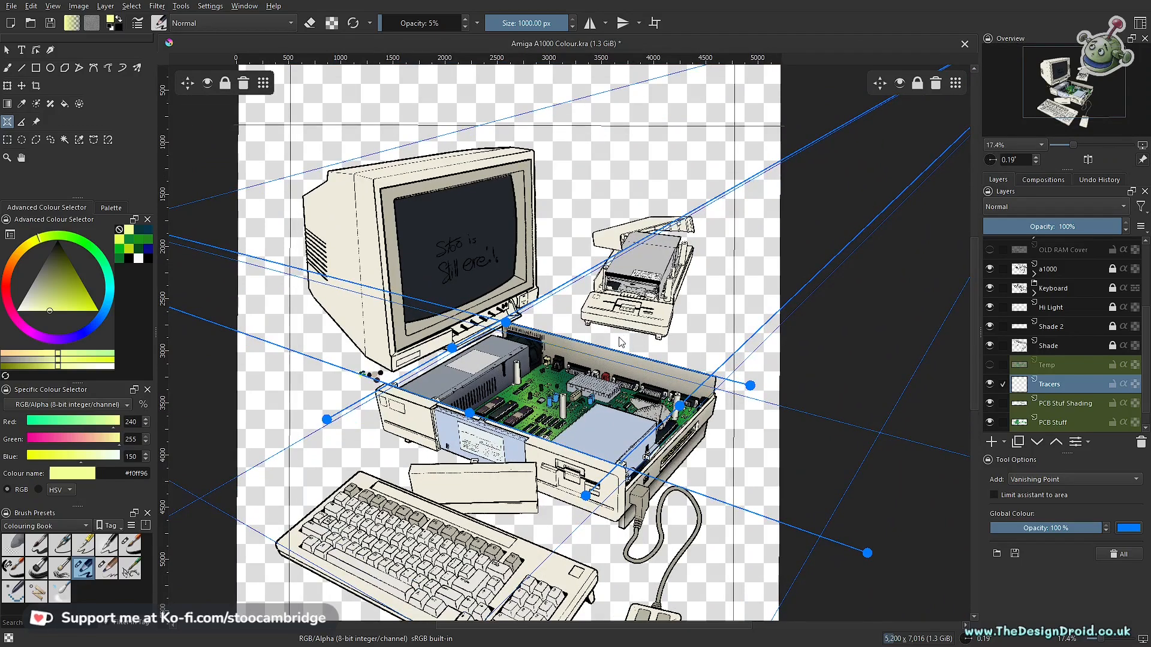
drag(606, 413, 645, 377)
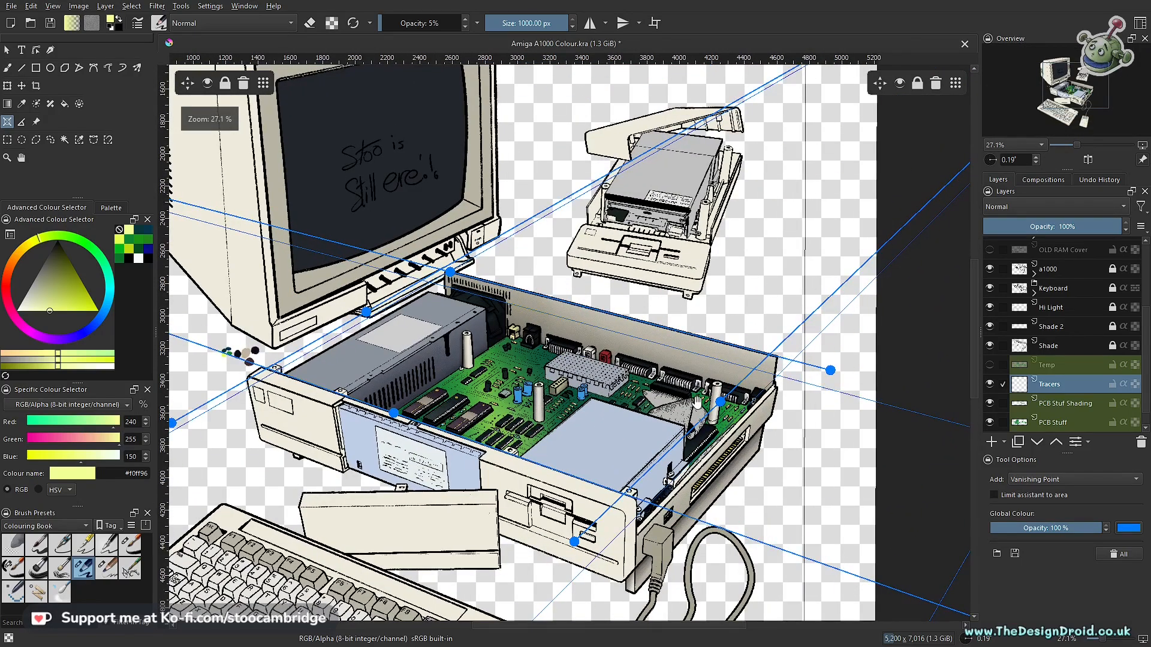
drag(710, 399, 730, 356)
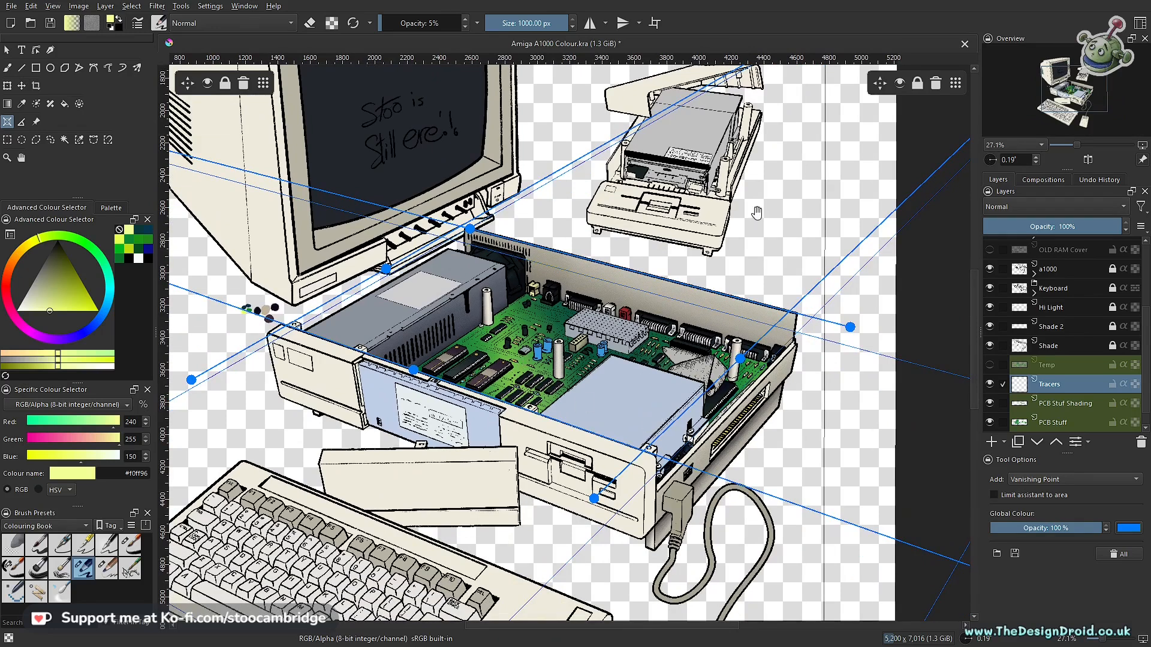
drag(710, 244, 673, 300)
drag(563, 304, 627, 396)
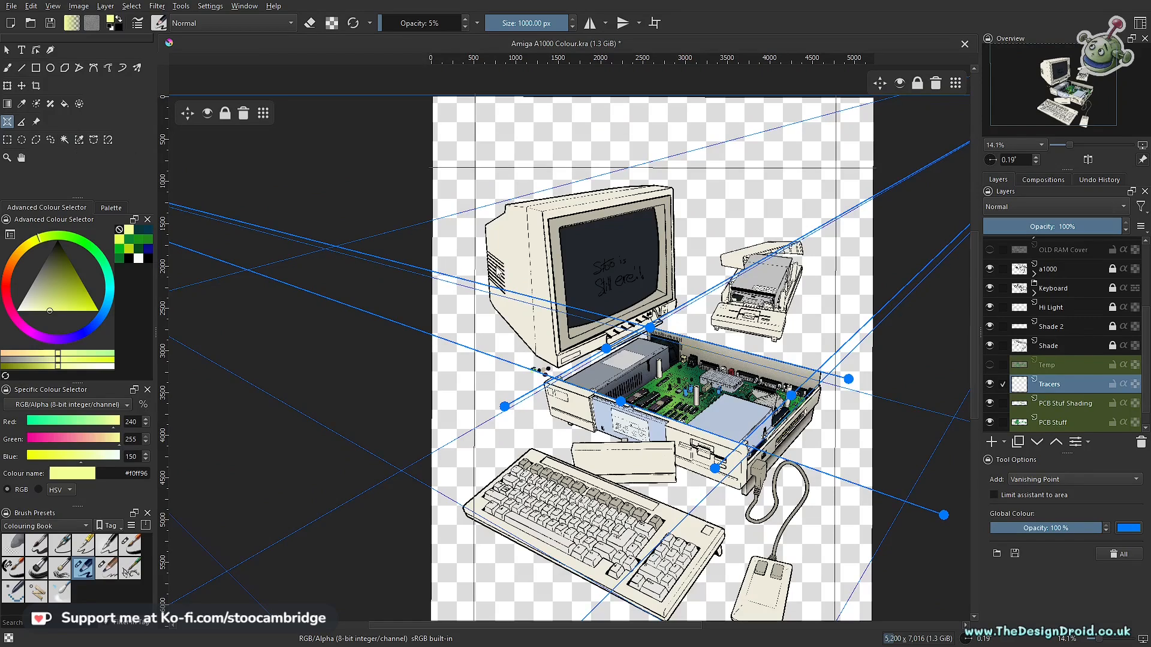
- Set the freehand brush to snap to assistants, with Basic smoothing and Snap Eraser enabled
key(b)
scroll(695, 381, up, 3)
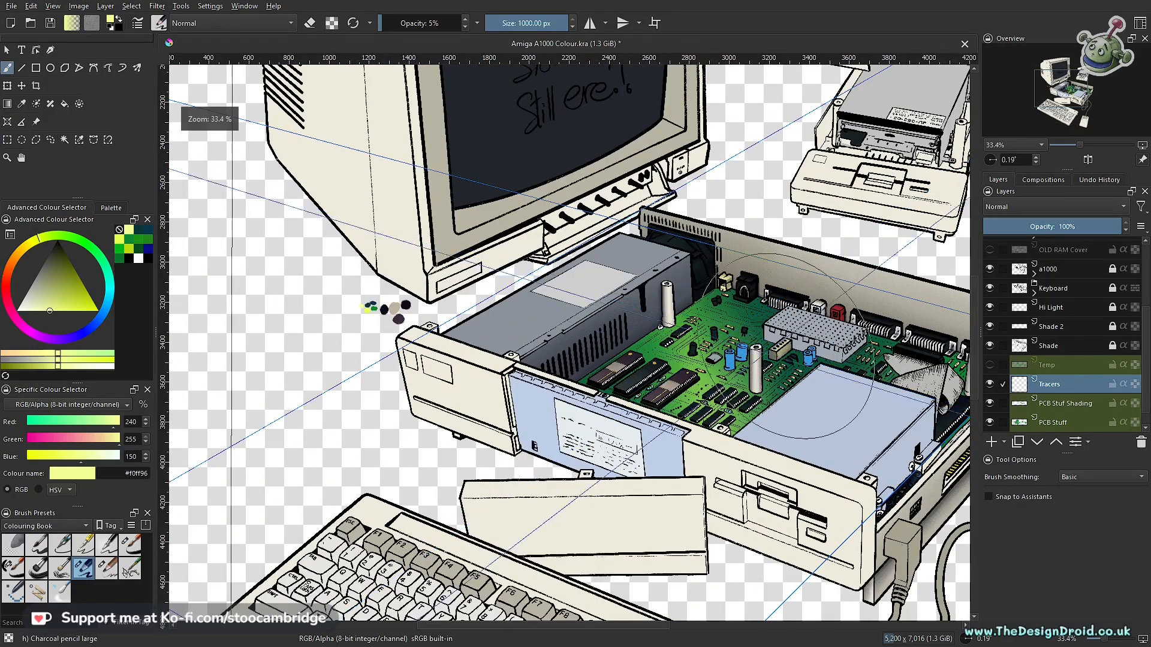
scroll(698, 377, up, 2)
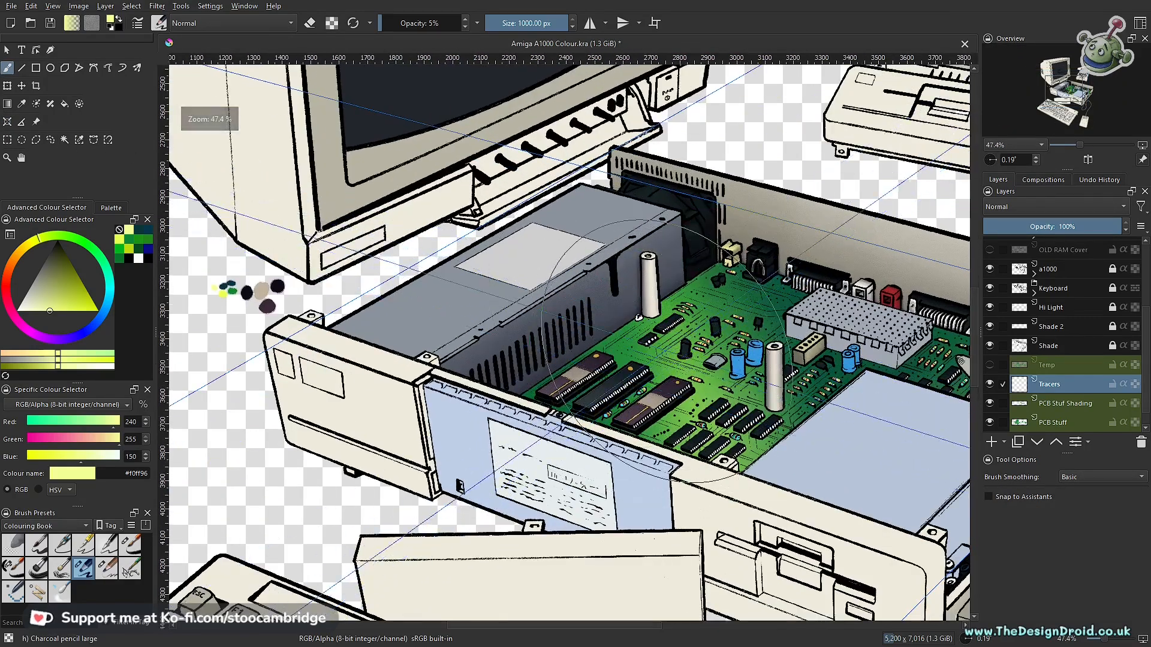
click(989, 497)
click(1083, 479)
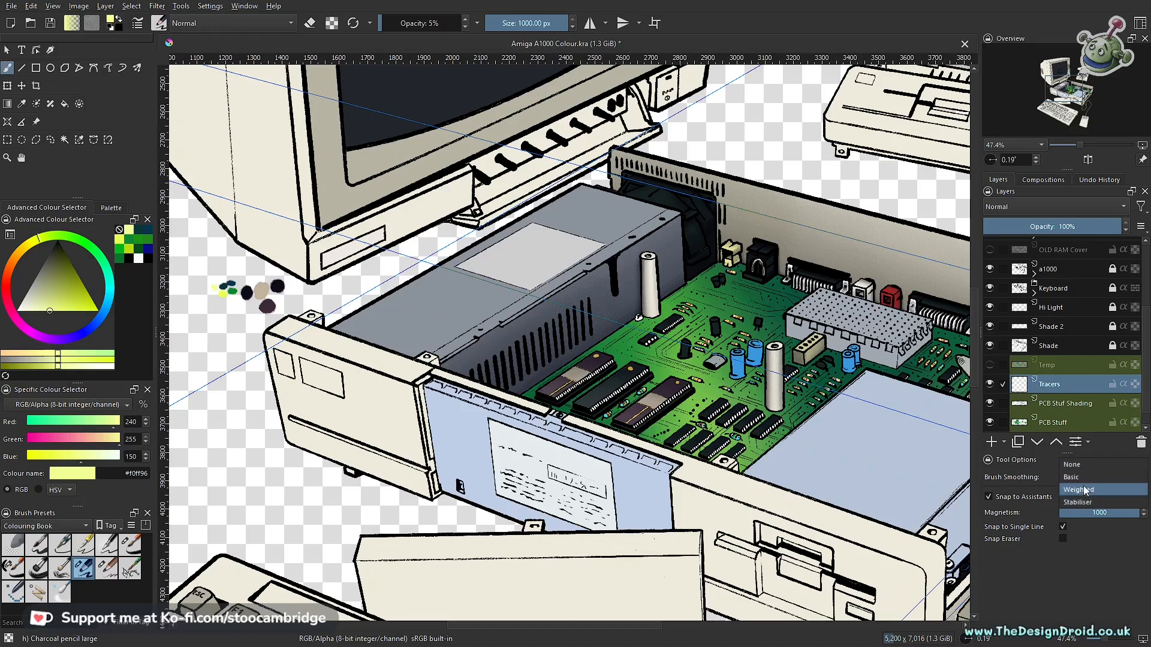
click(1072, 477)
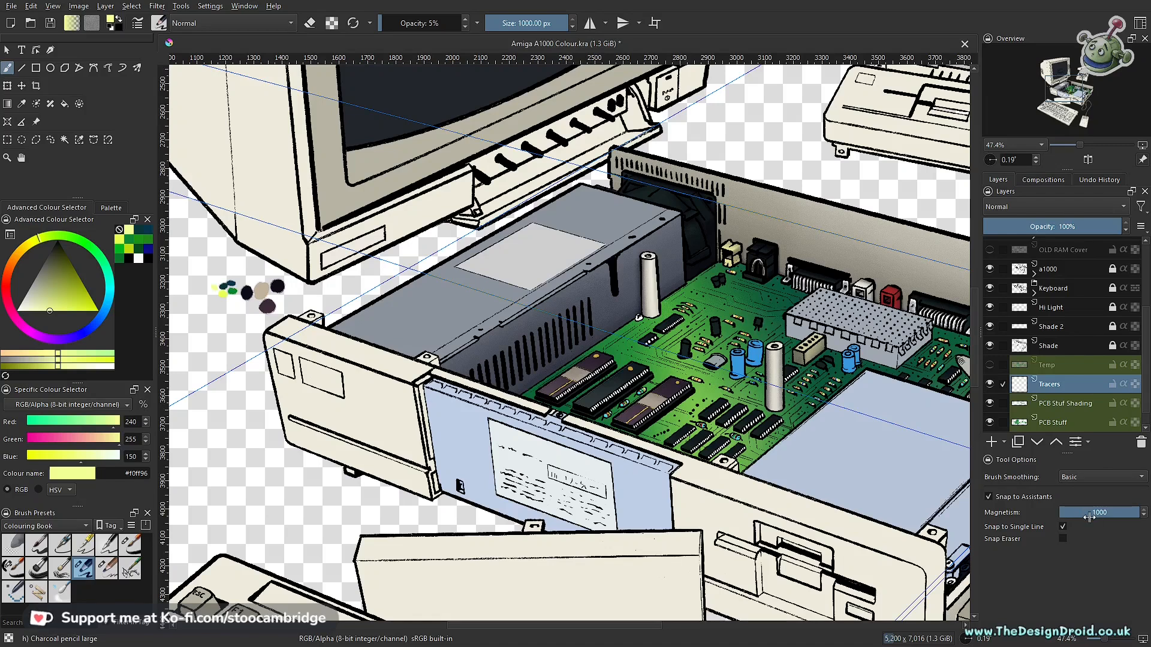
click(1062, 539)
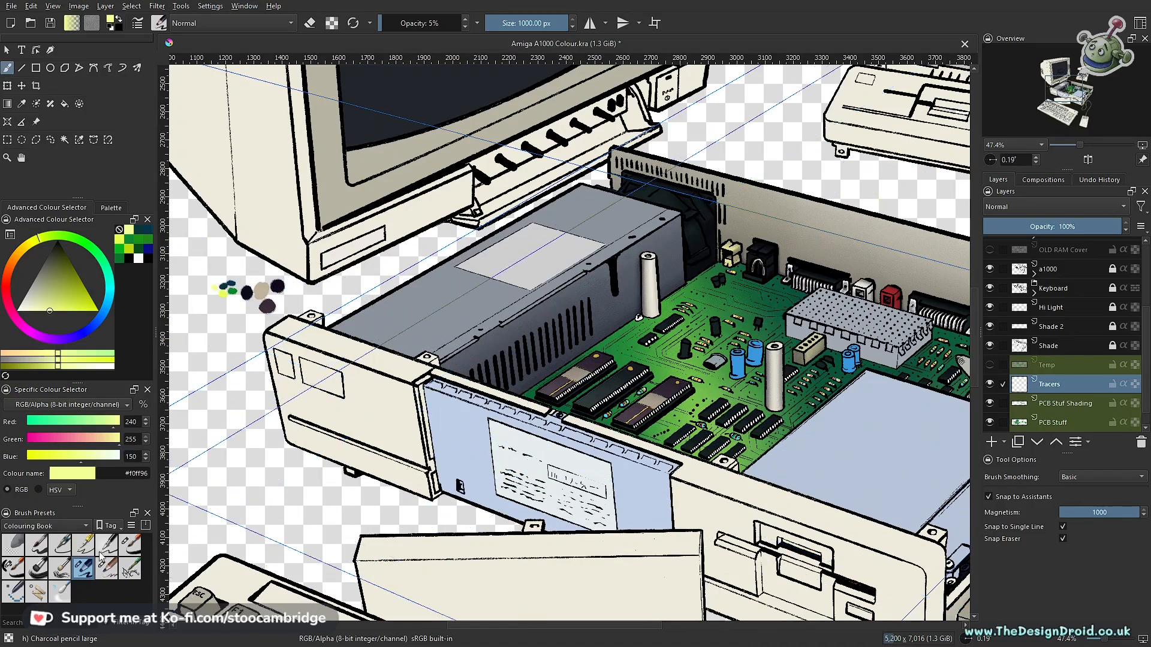
- Choose the Ink-7 Brush Rough SC preset for drawing on the circuit board
click(14, 571)
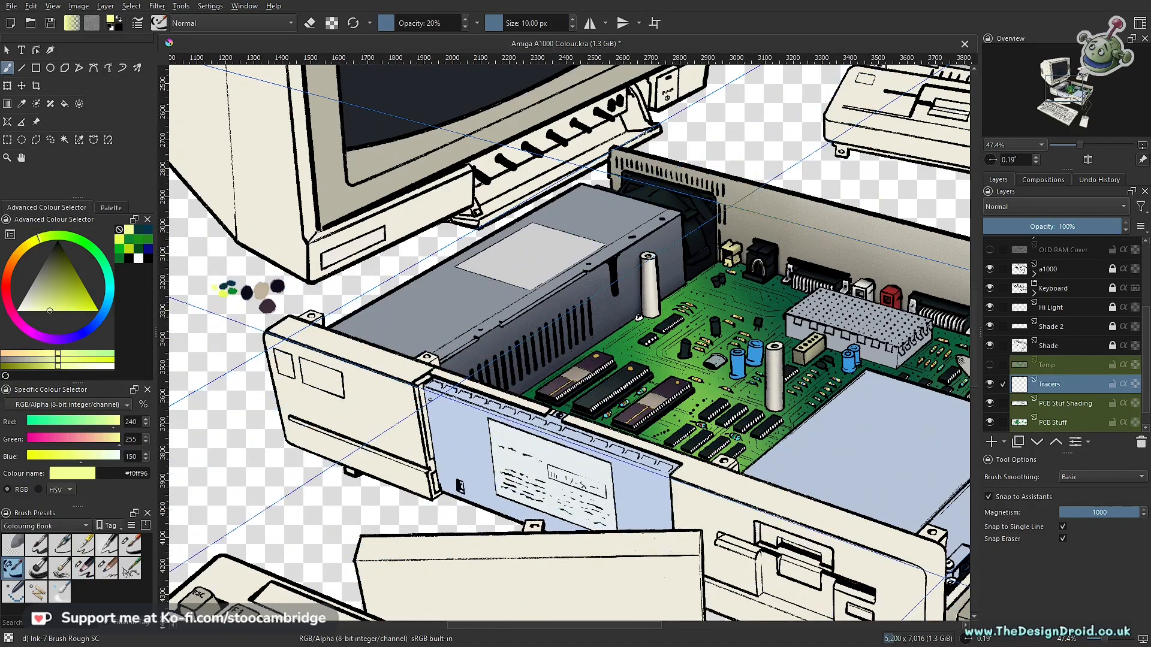
scroll(668, 396, up, 5)
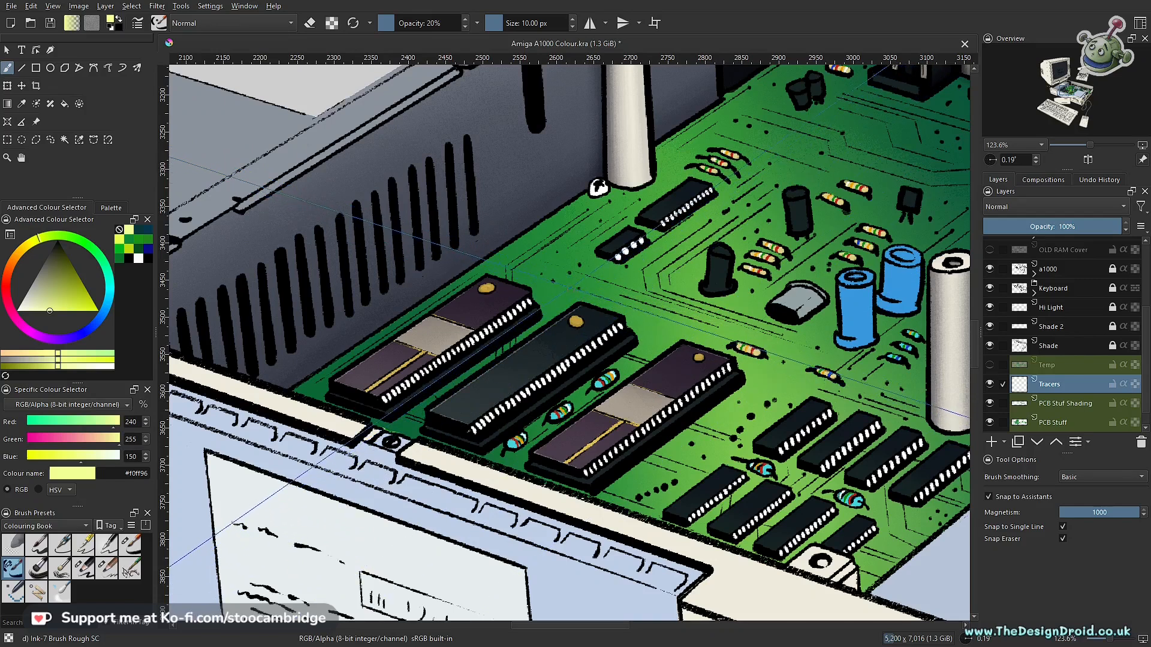
drag(657, 298, 558, 374)
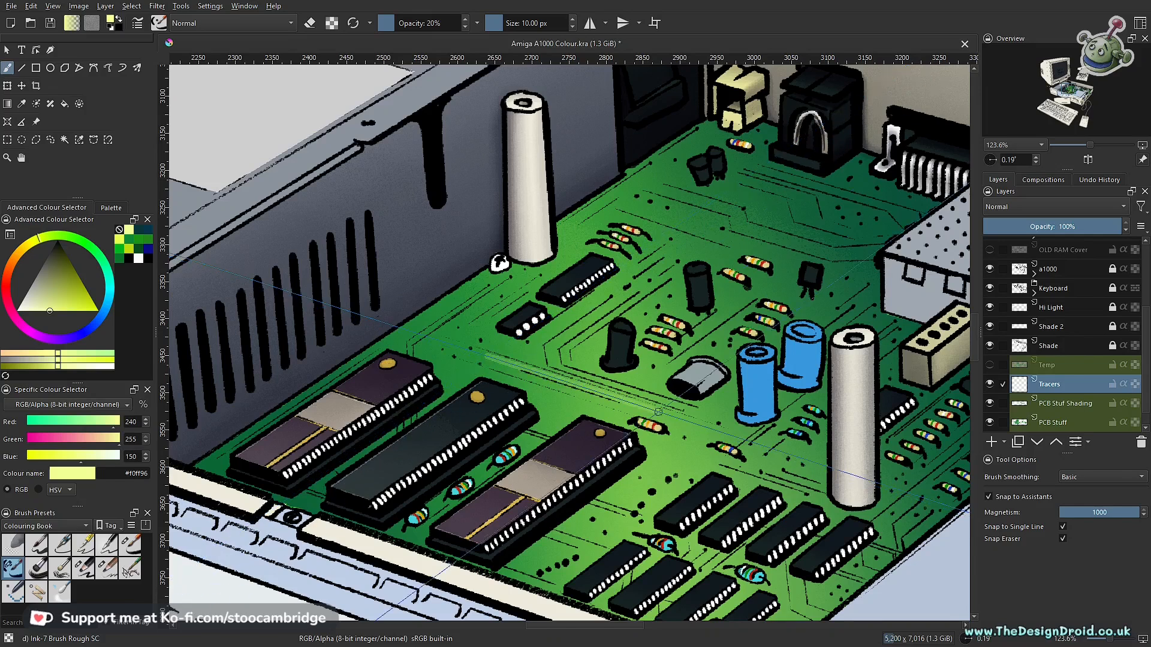
- Try drawing pale yellow tracer lines snapped to the assistants across the circuit board at 20% opacity and 10 px, and undo them
drag(678, 418, 484, 353)
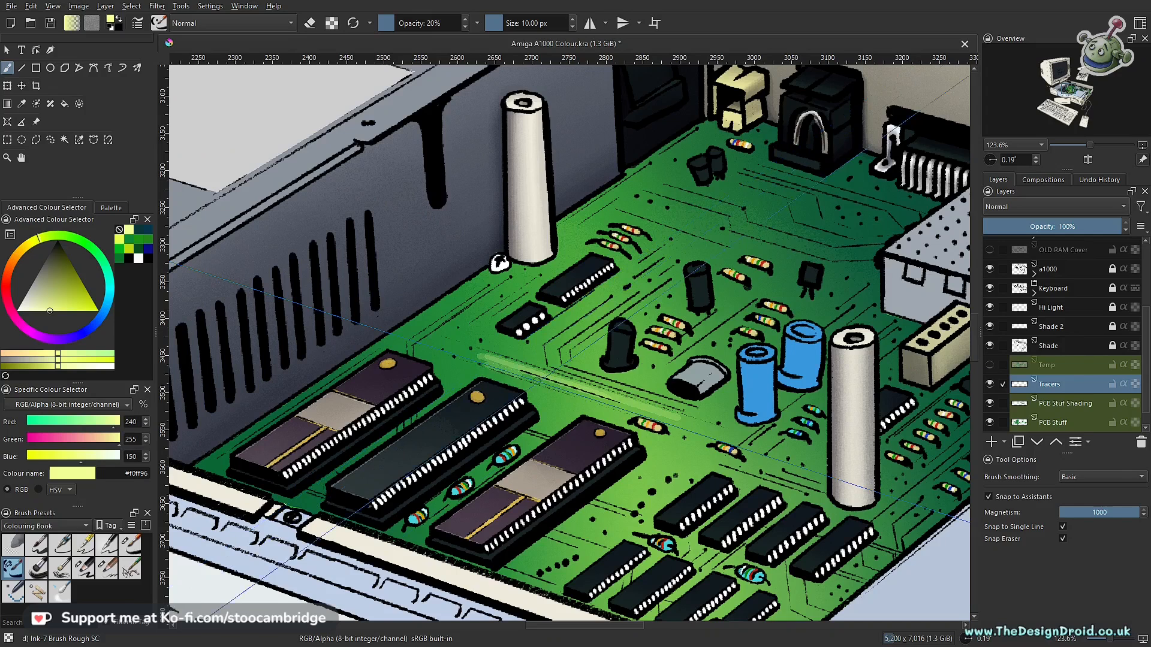
drag(633, 414, 459, 360)
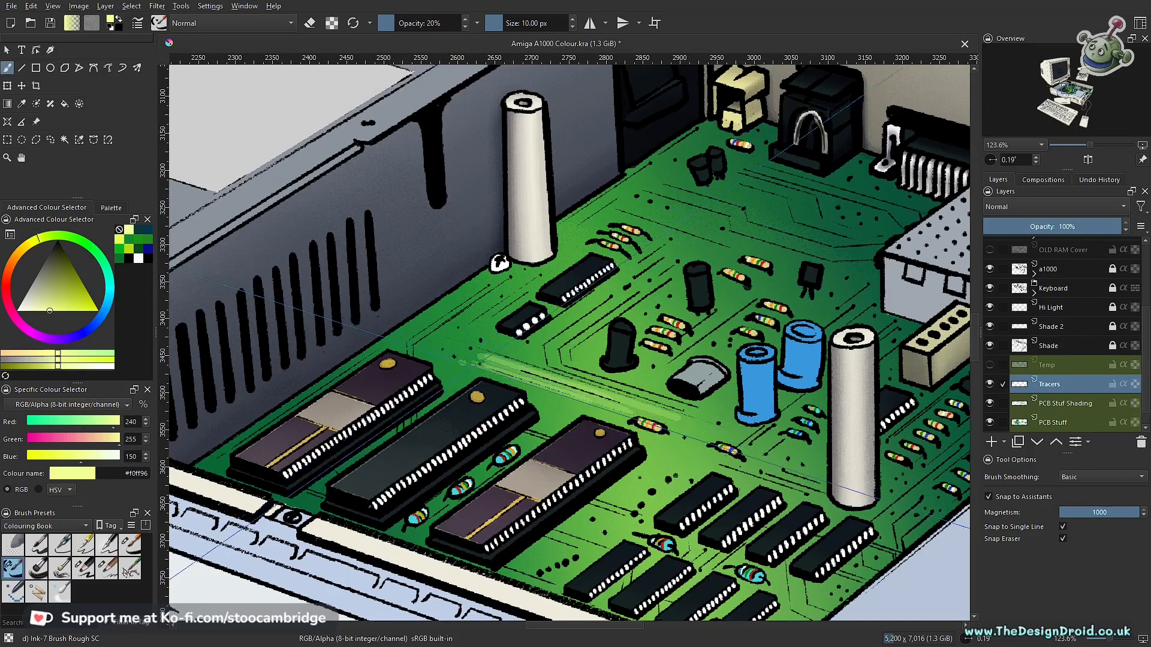
drag(557, 385, 538, 382)
drag(599, 401, 479, 367)
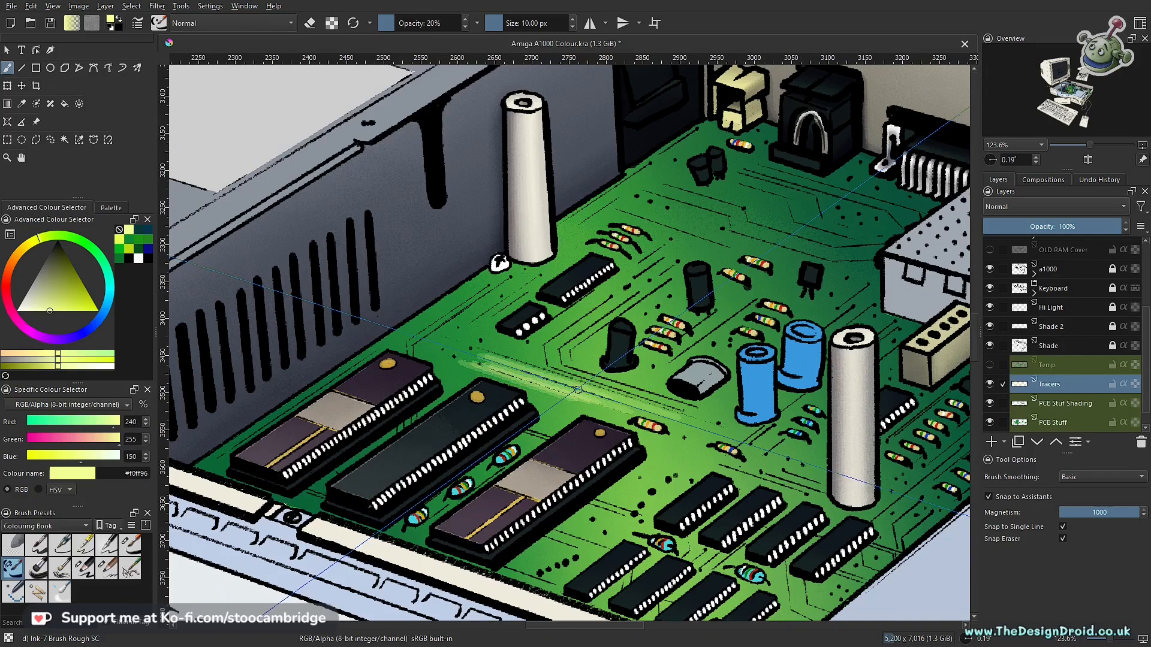
key(ctrl+z)
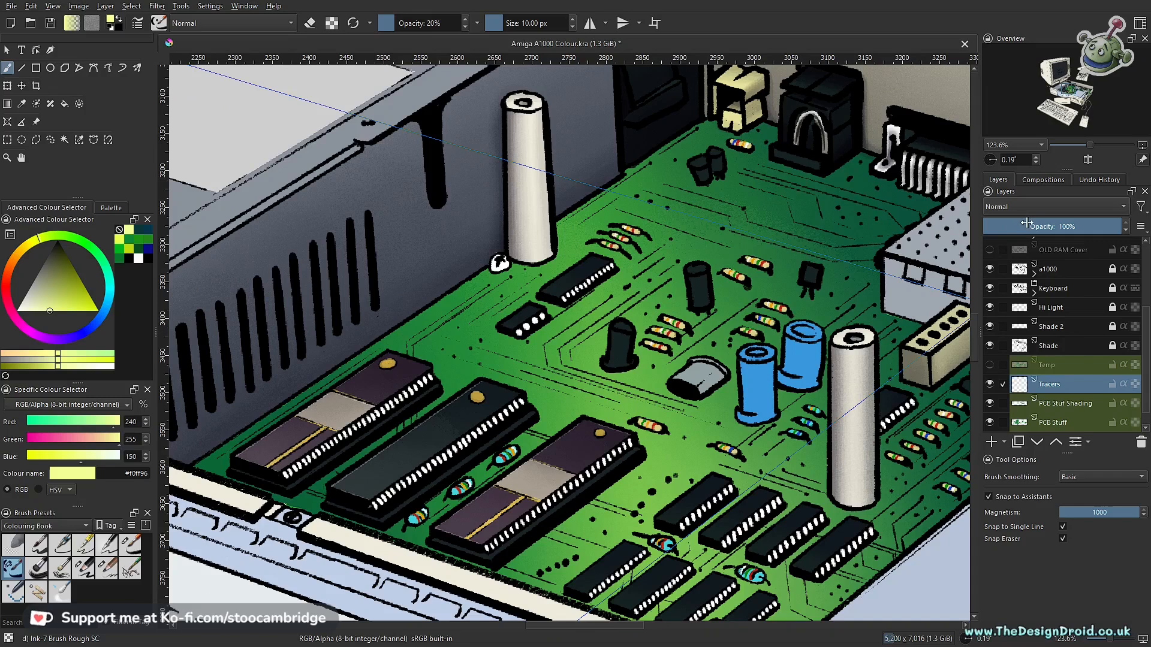
- Raise the brush opacity to 100%, test a tracer stroke with the Tracers layer at 20% opacity, and undo the stroke and layer opacity
drag(1027, 223, 1024, 226)
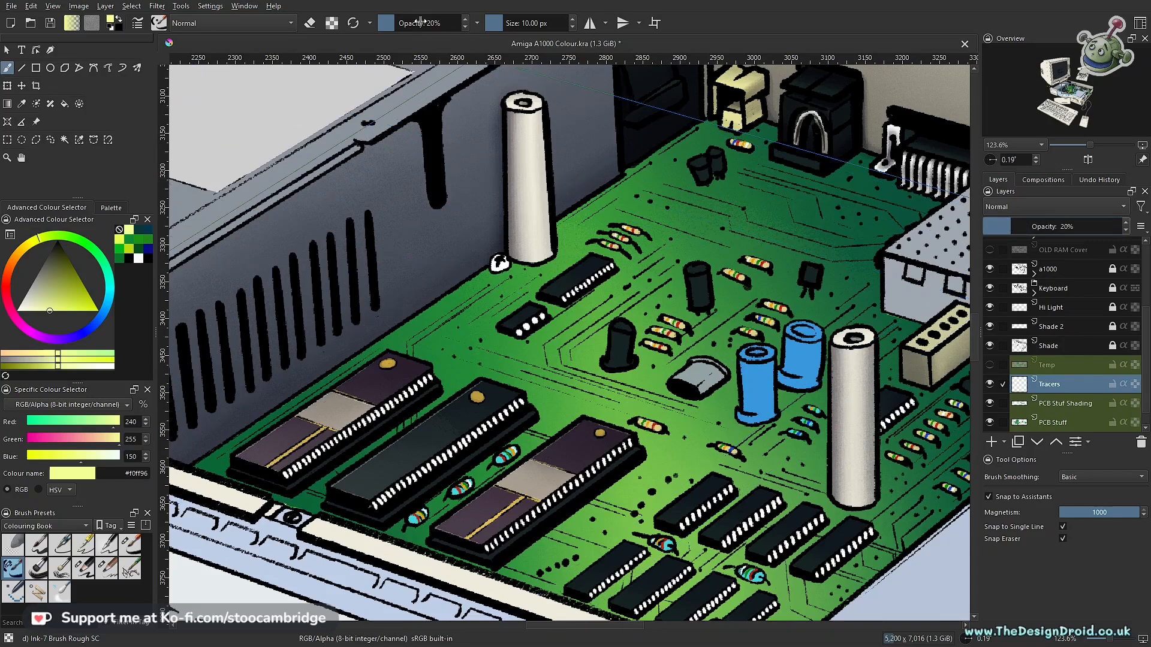
drag(421, 22, 502, 23)
drag(587, 358, 531, 397)
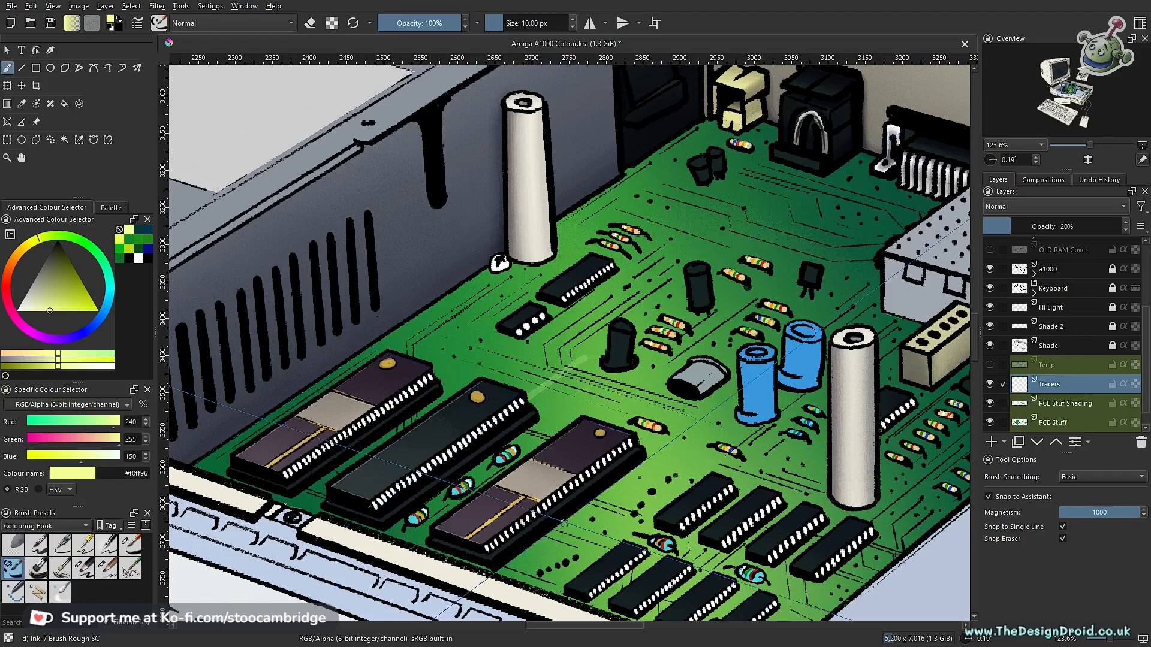
key(ctrl+z)
key(ctrl+z)
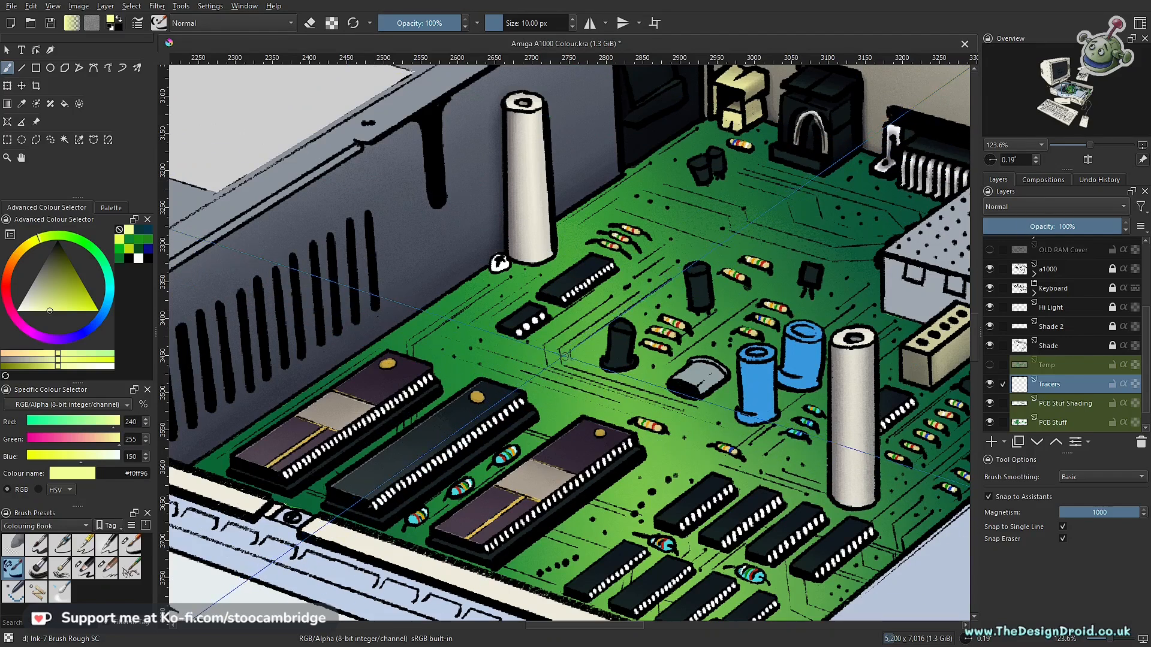
- Try a freehand scribble on the circuit board without assistant snapping, with the Tracers layer at 20% opacity, and undo both
key(ctrl+shift+l)
mouse_move(544, 336)
mouse_down()
mouse_move(548, 373)
mouse_move(568, 386)
mouse_up()
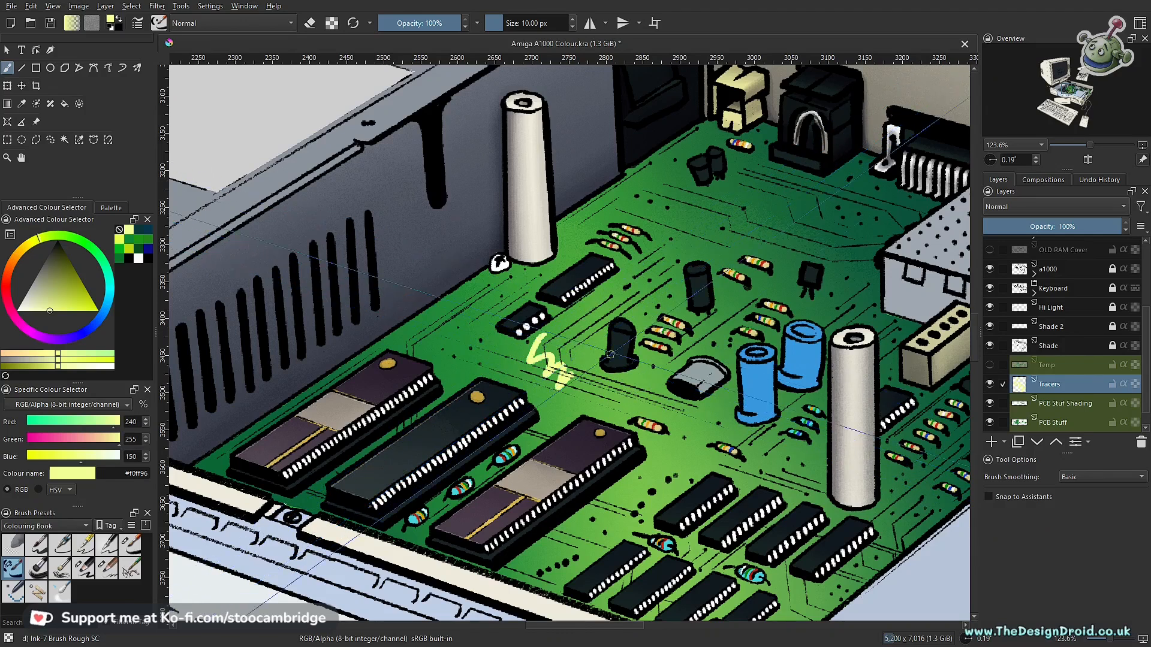
click(1036, 227)
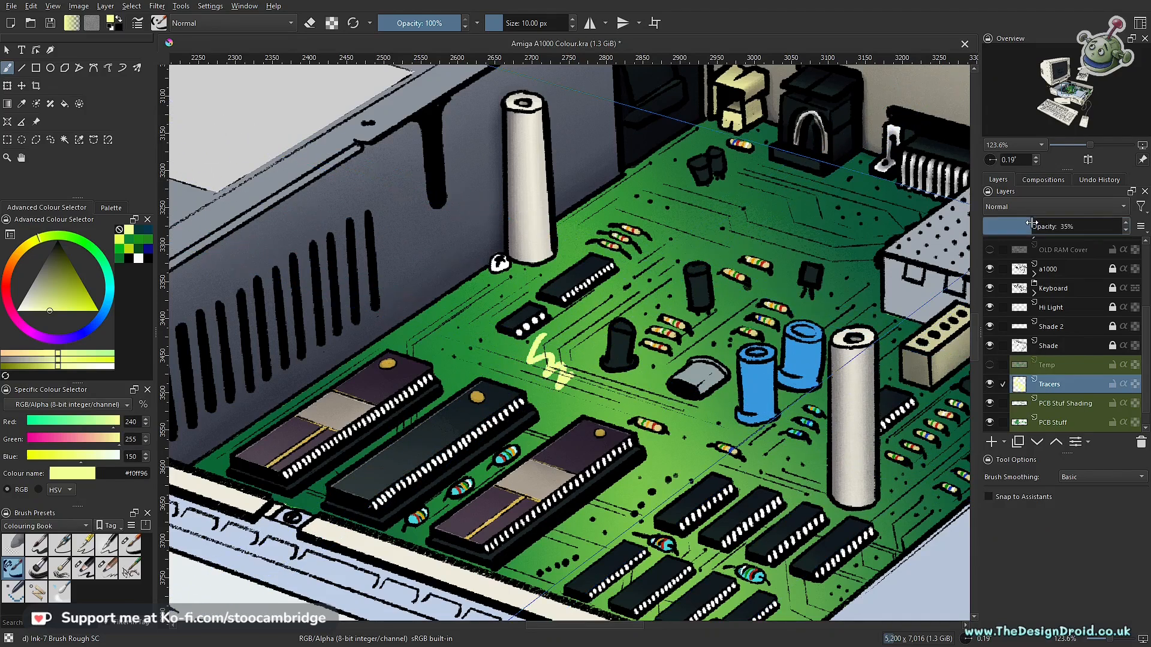
drag(1019, 227, 1010, 226)
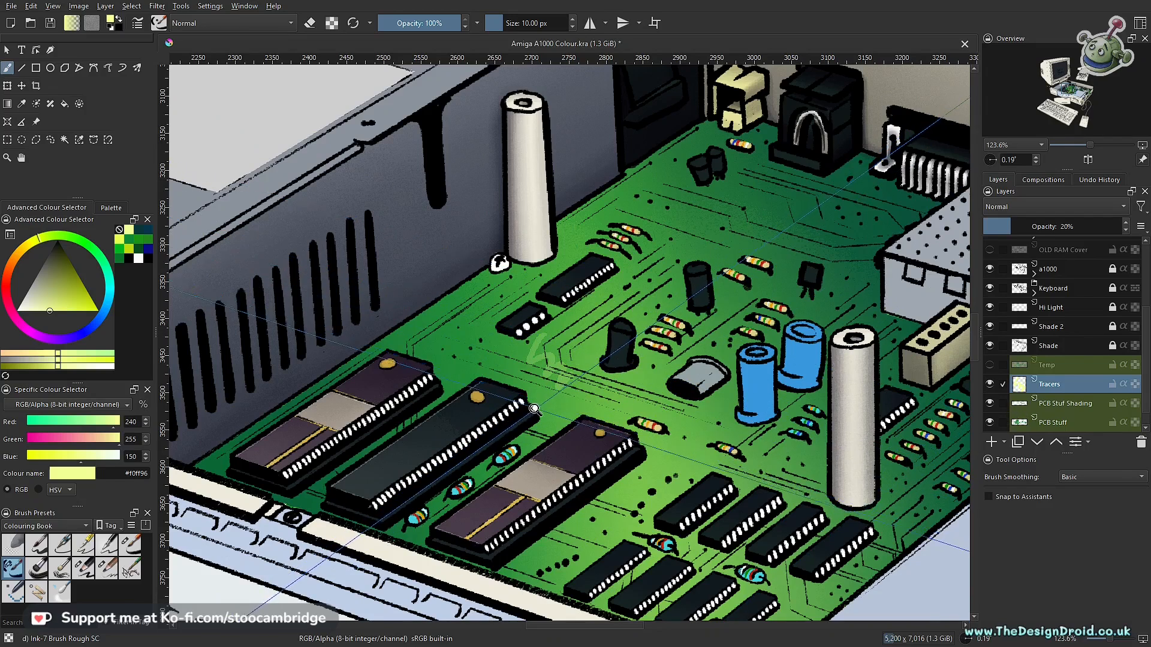
scroll(546, 333, up, 2)
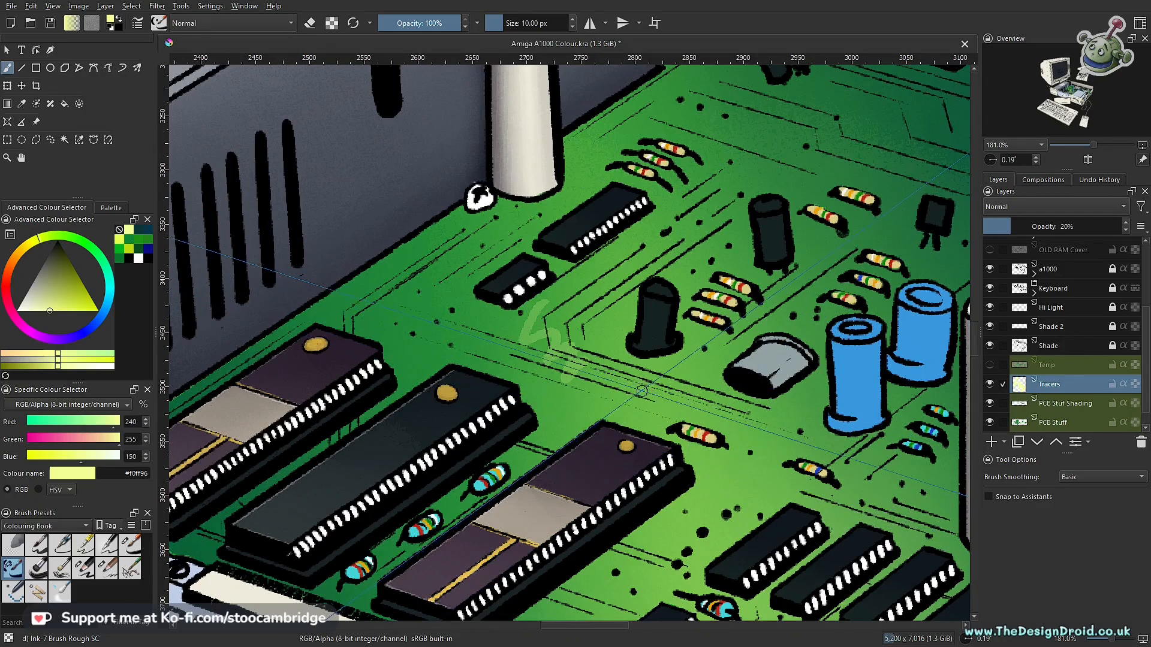
key(ctrl+z)
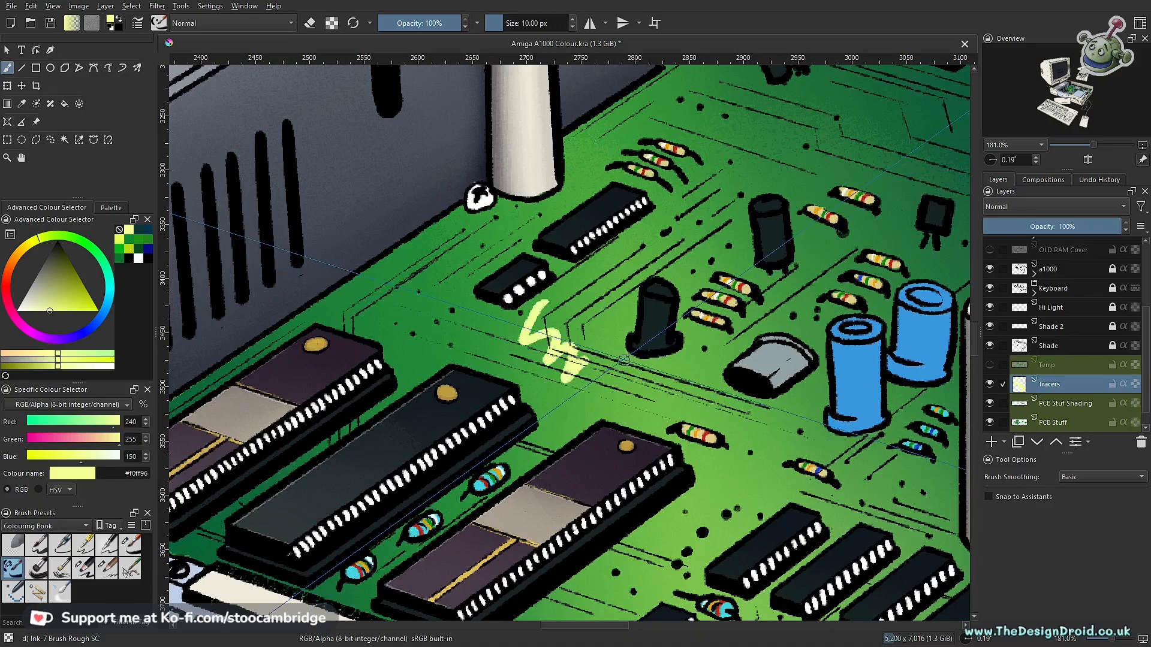
key(ctrl+z)
- Try a paler yellow (#f8ffd1) stroke on the circuit board with the Tracers layer at 20% opacity, and undo the stroke
scroll(624, 321, down, 4)
drag(670, 276, 621, 375)
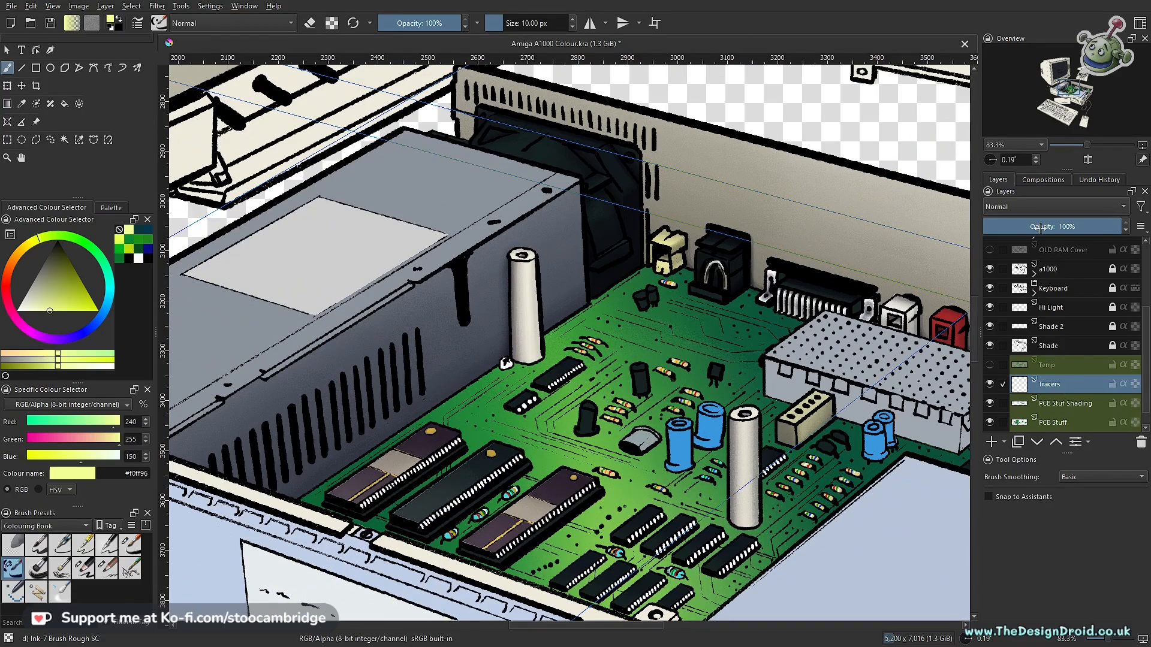
drag(1041, 227, 1026, 226)
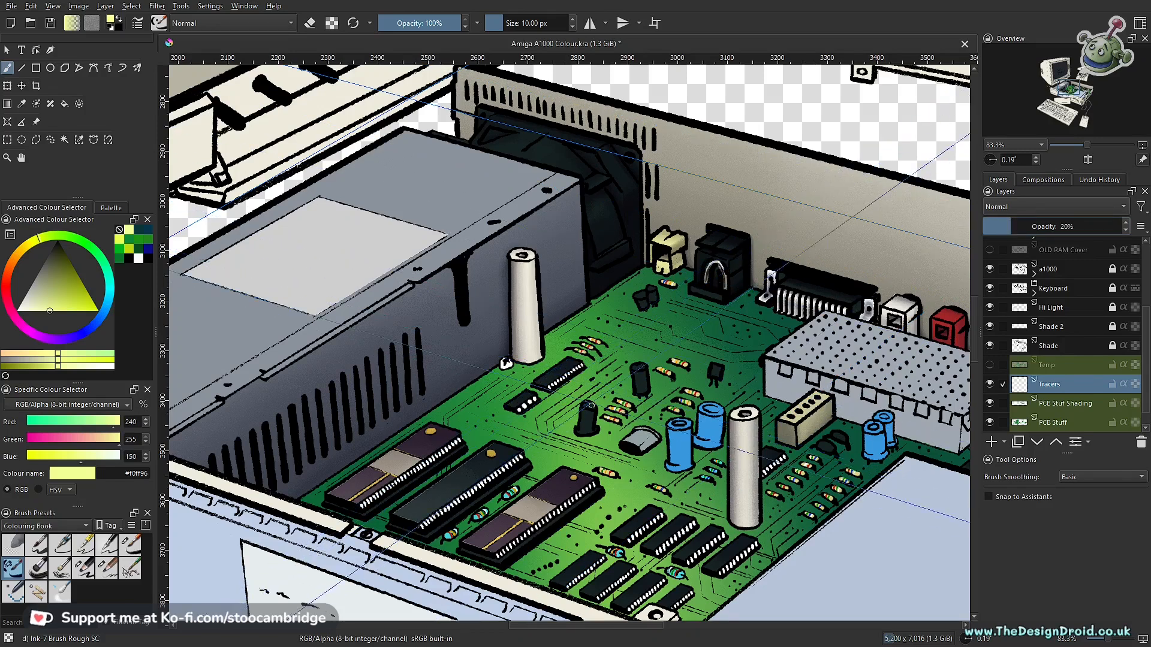
mouse_move(559, 444)
mouse_down()
mouse_move(601, 381)
mouse_move(599, 395)
mouse_move(598, 367)
mouse_up()
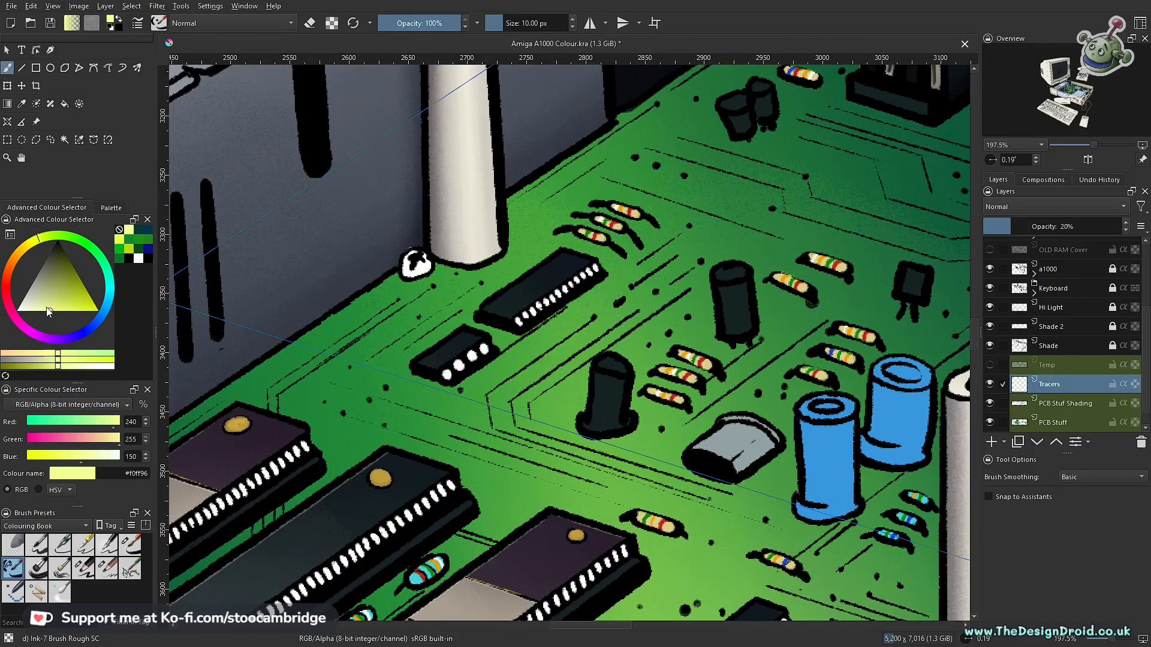
drag(50, 312, 47, 314)
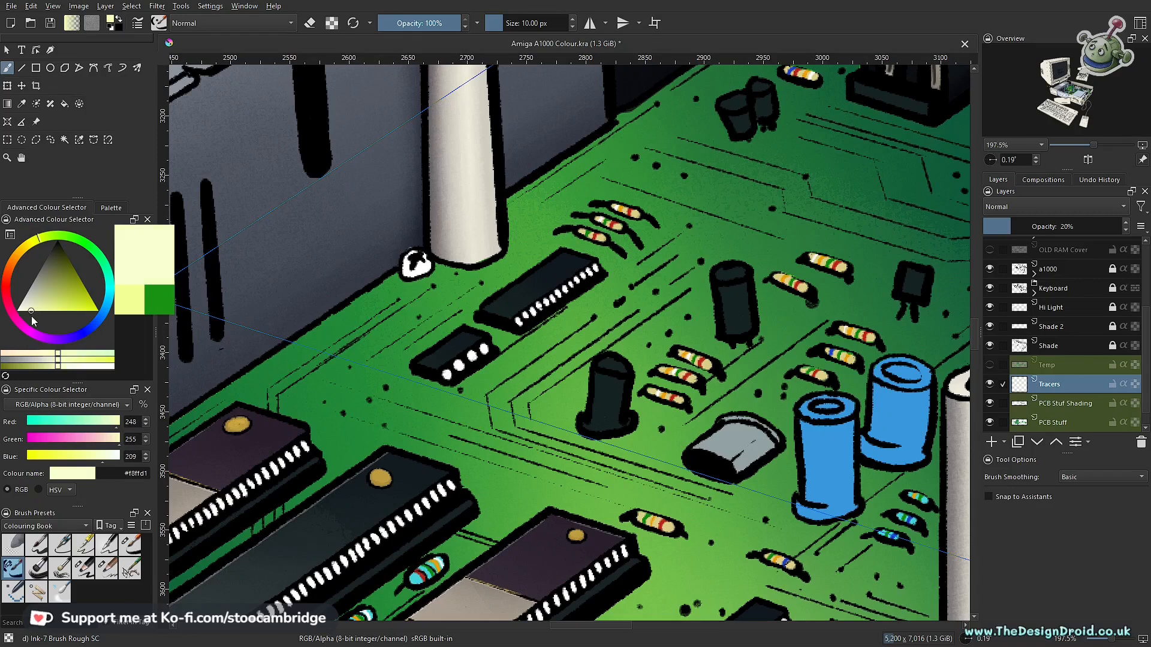
drag(619, 311, 469, 439)
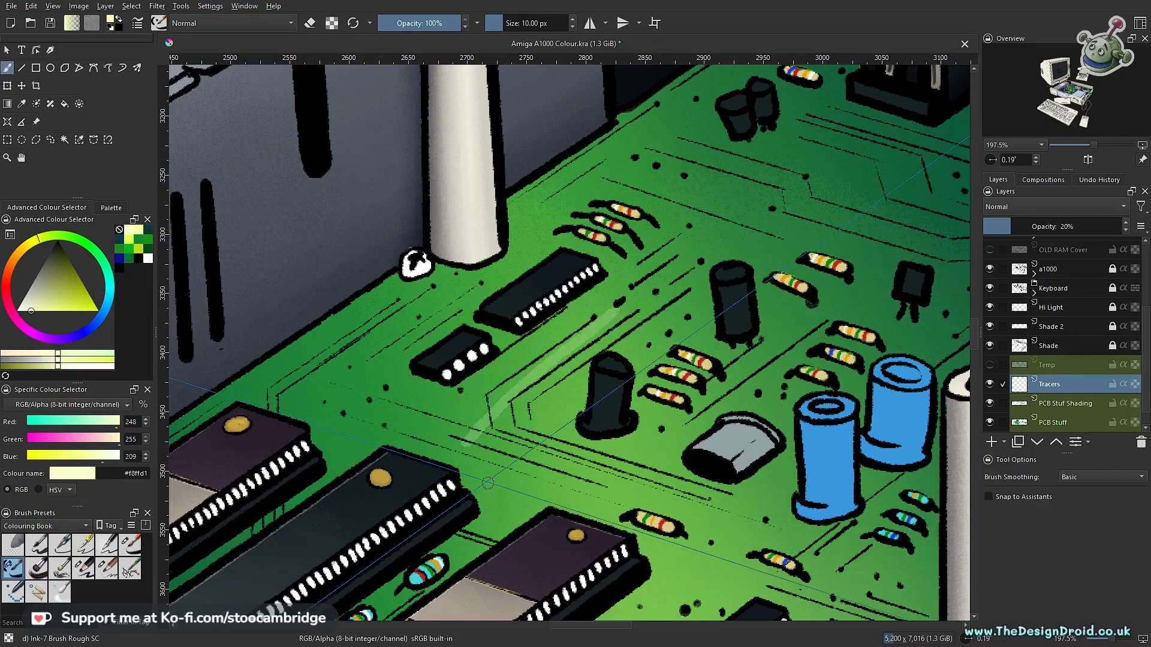
key(ctrl+z)
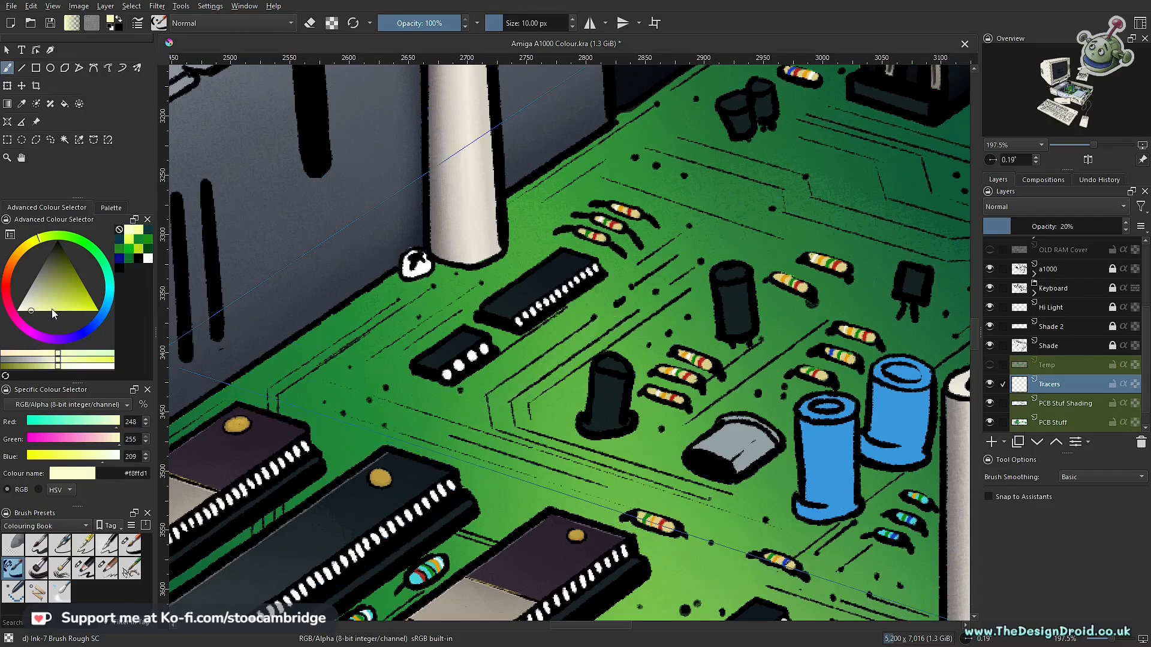
- Set the brush colour to yellow-green #d3ff74 and the Tracers layer's opacity to 25%
drag(52, 310, 54, 313)
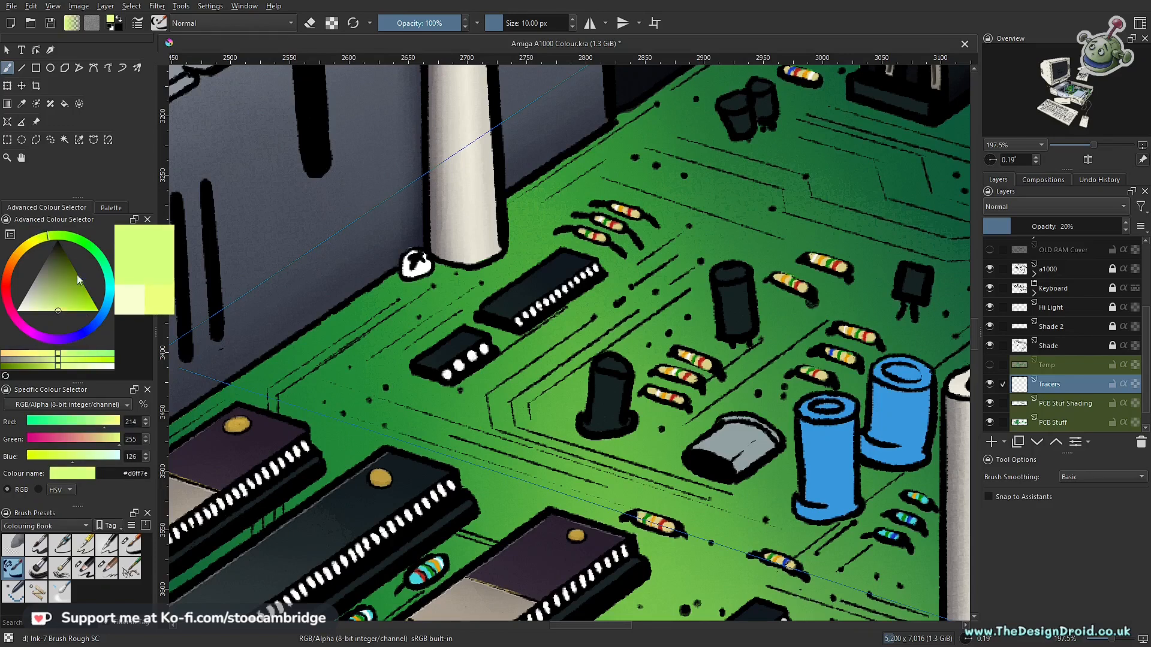
drag(60, 309, 61, 315)
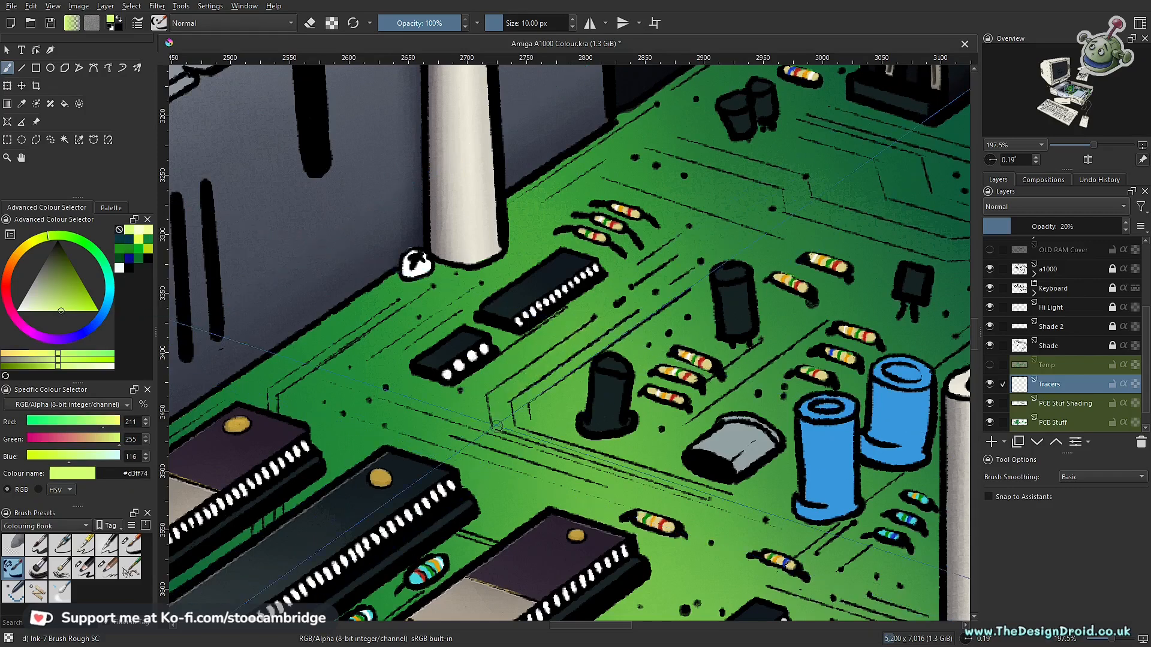
click(1126, 225)
click(1126, 224)
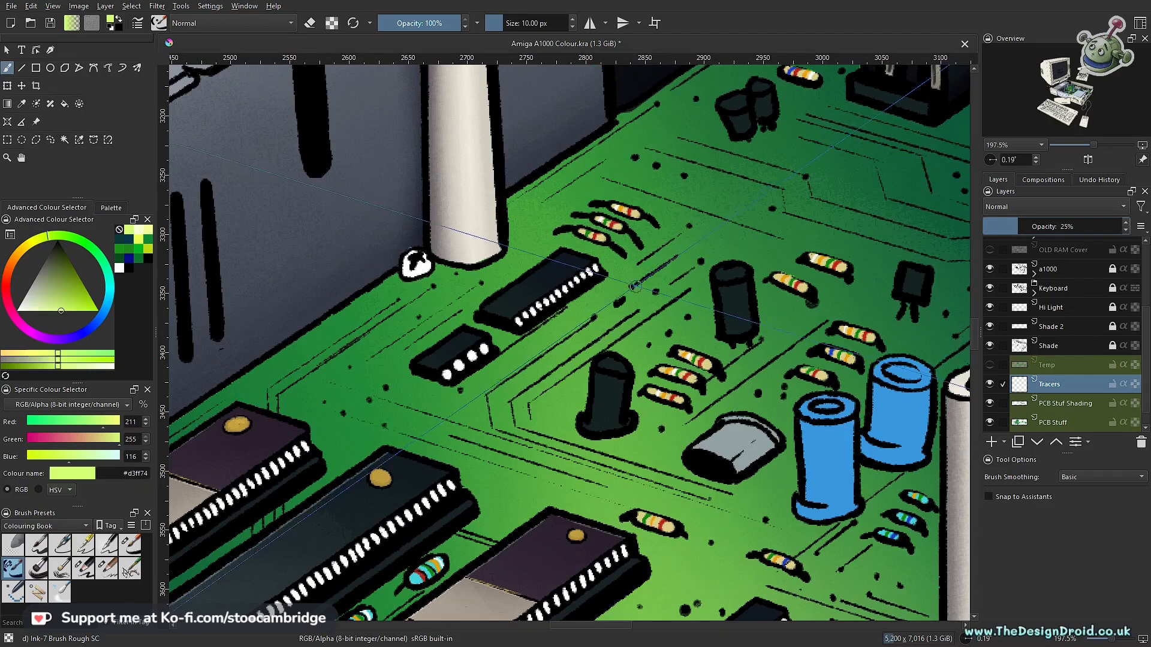
- Turn assistant snapping back on and draw tracer lines along the board's edge beside the vented grey housing, undoing the misplaced stroke
scroll(536, 424, down, 3)
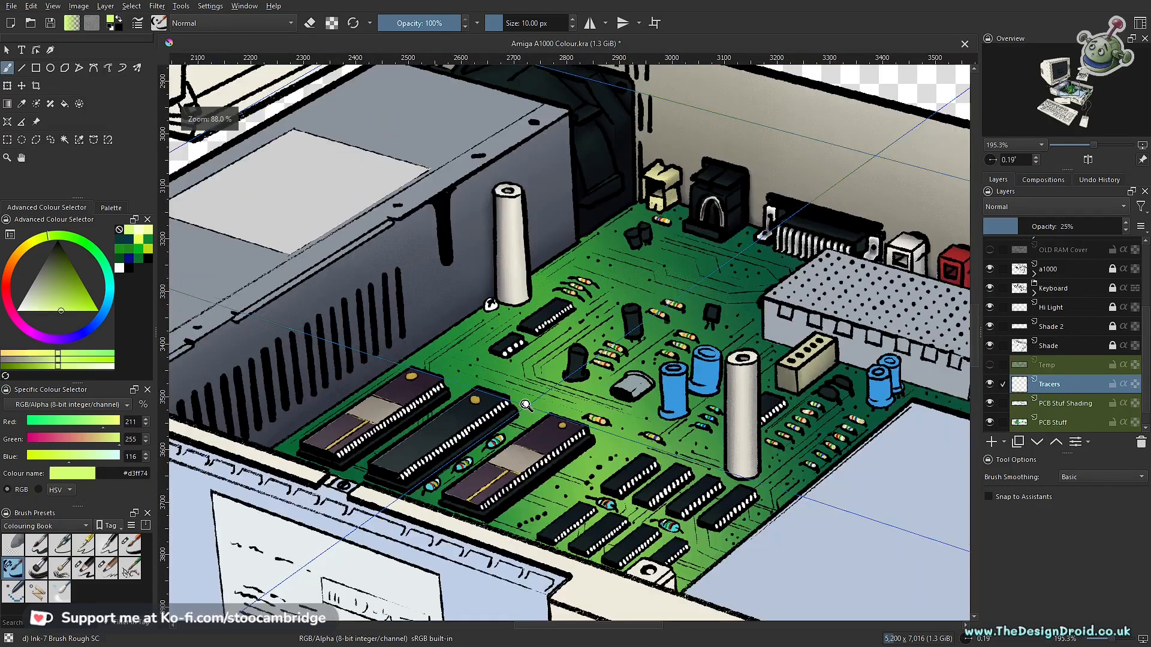
scroll(552, 382, up, 3)
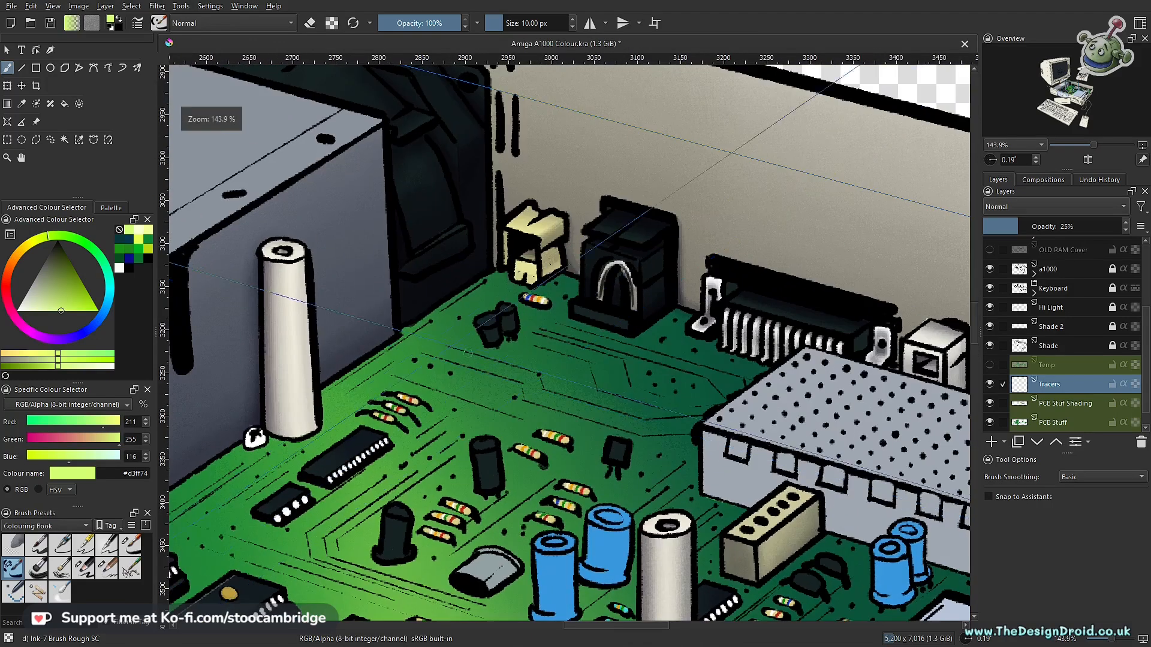
key(ctrl+shift+l)
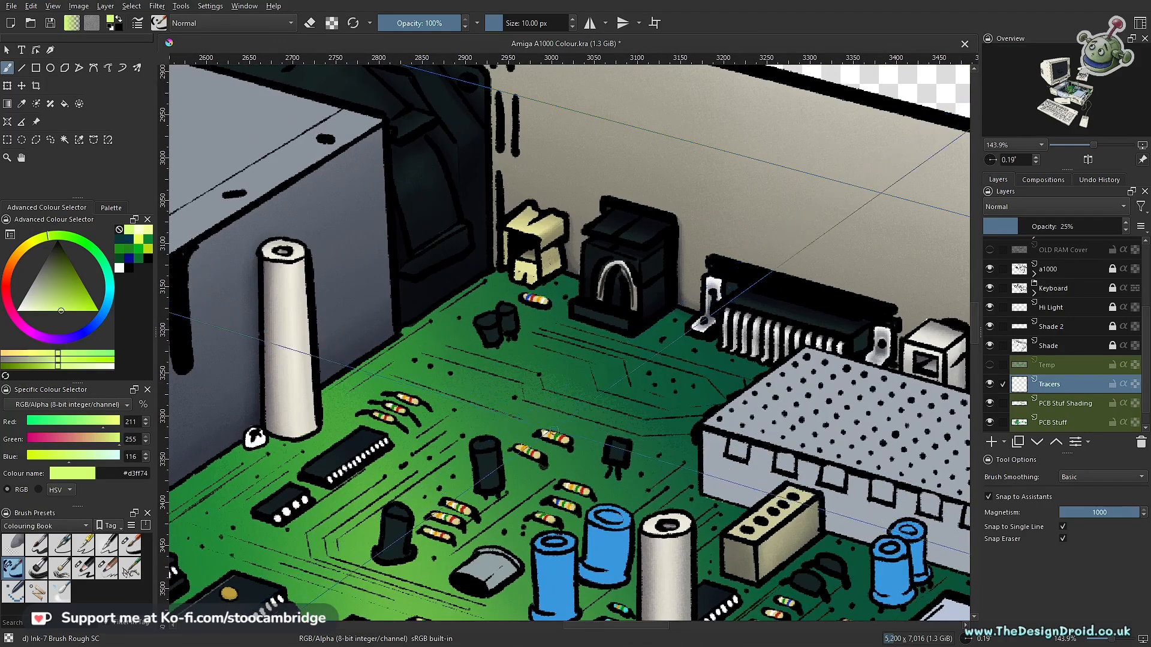
scroll(466, 389, up, 2)
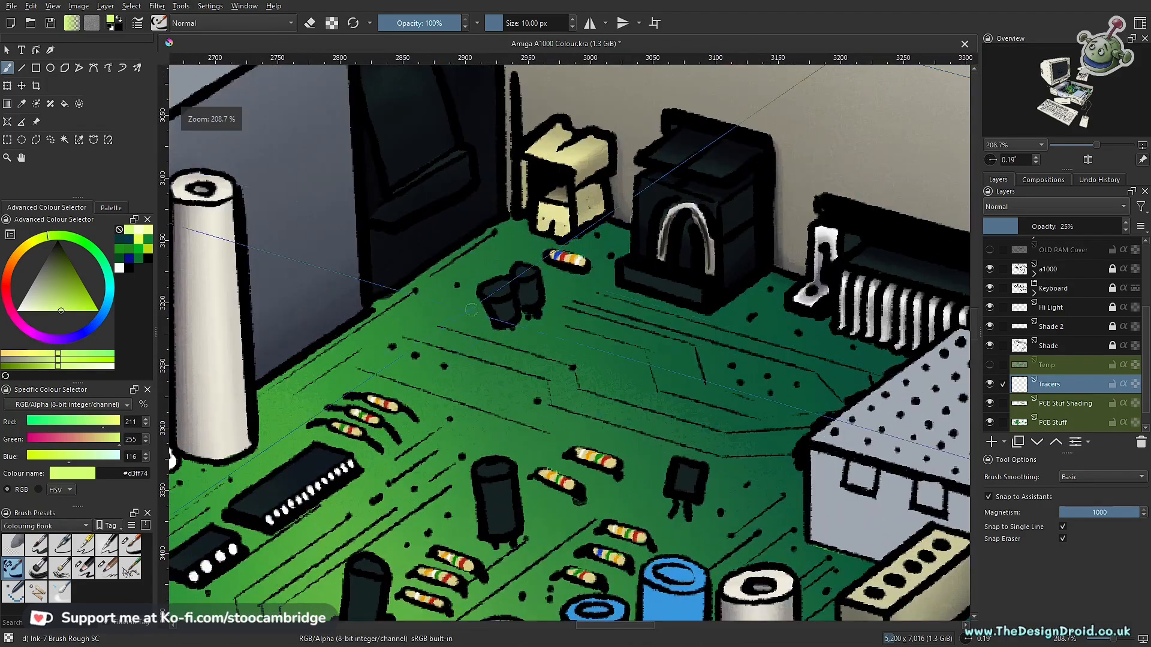
drag(470, 277, 612, 242)
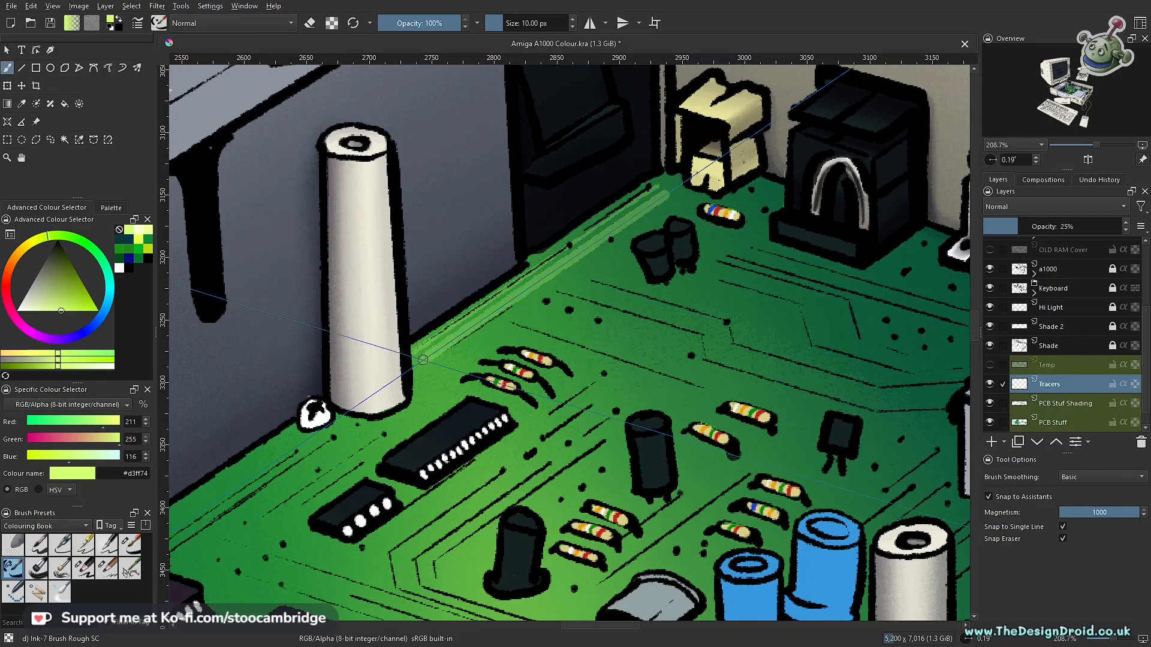
key(ctrl+z)
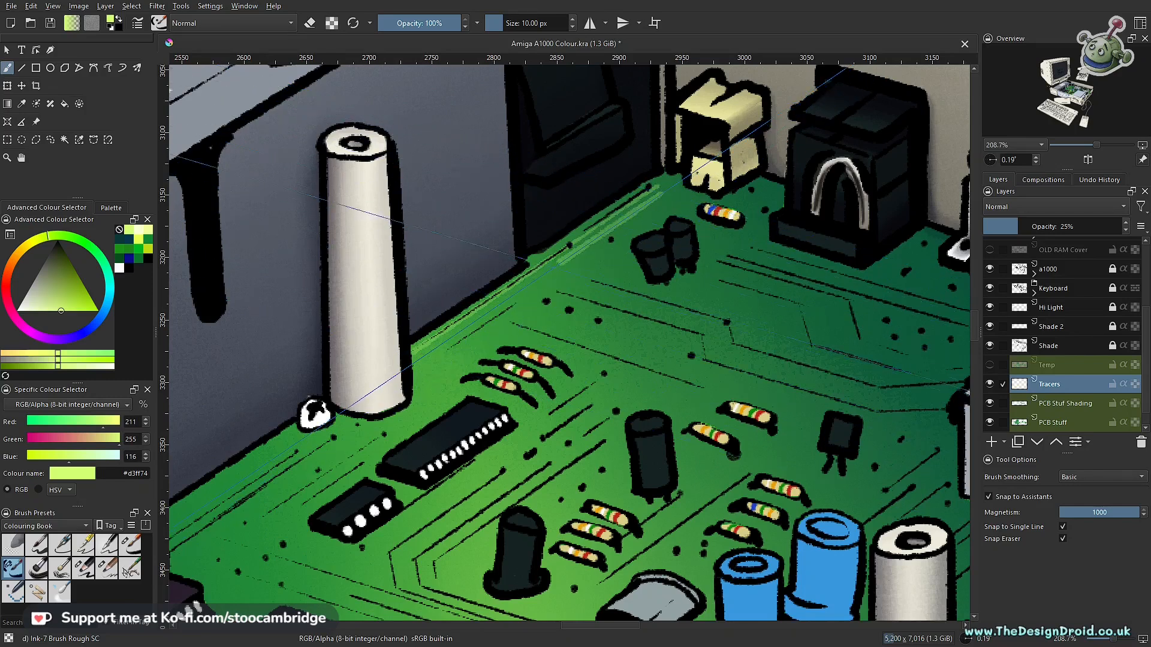
drag(363, 434, 670, 193)
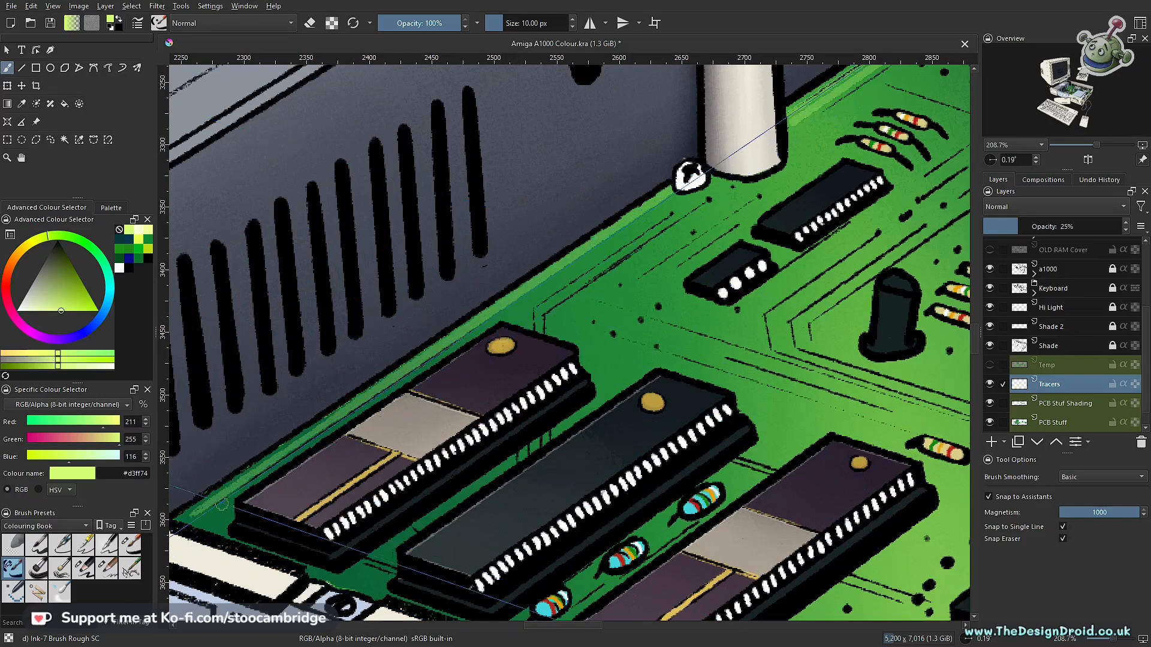
- Draw snapped tracer lines around the small chips and diagonally across the board between the large chips and the cylindrical components
drag(642, 260, 492, 308)
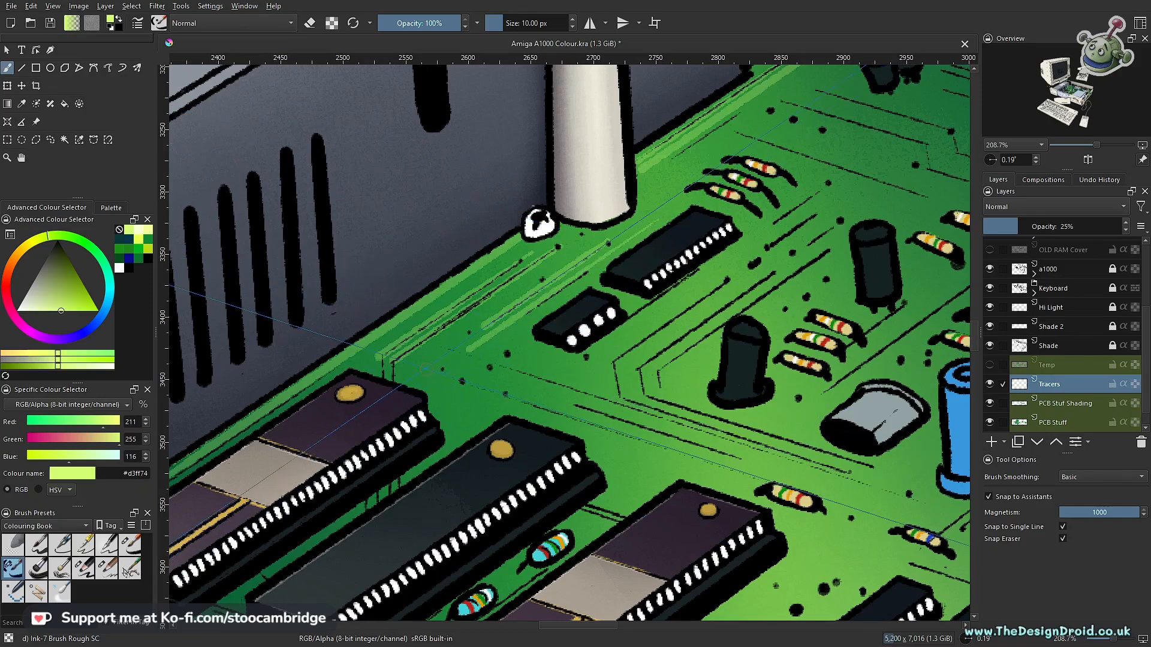
drag(479, 383, 658, 445)
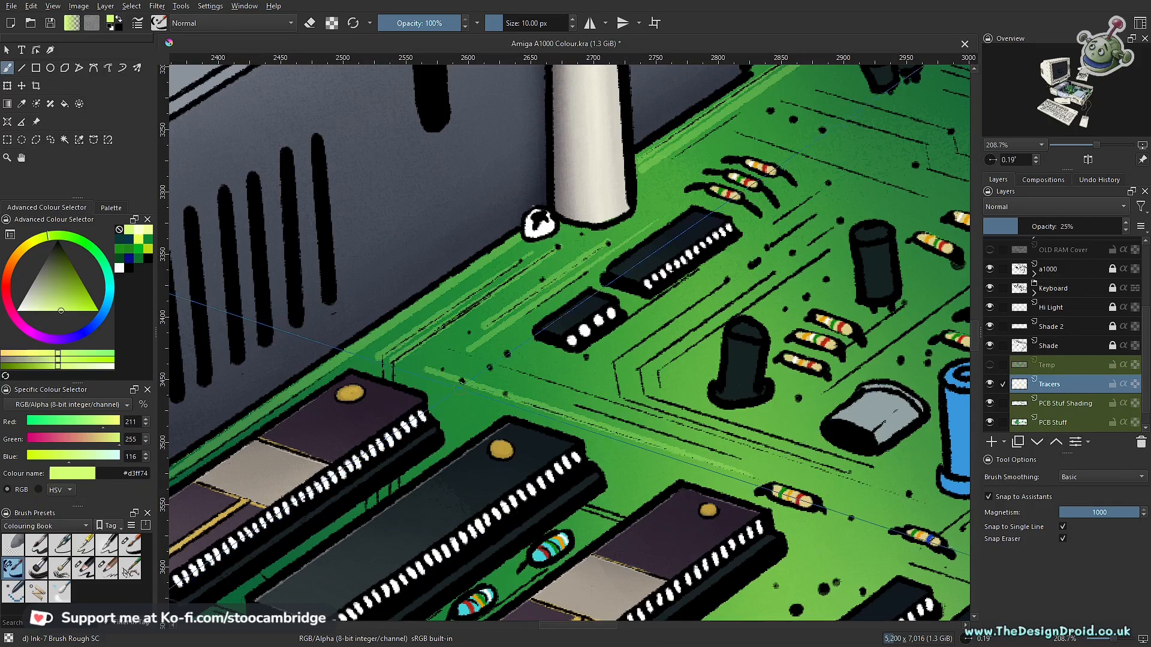
drag(691, 442, 784, 473)
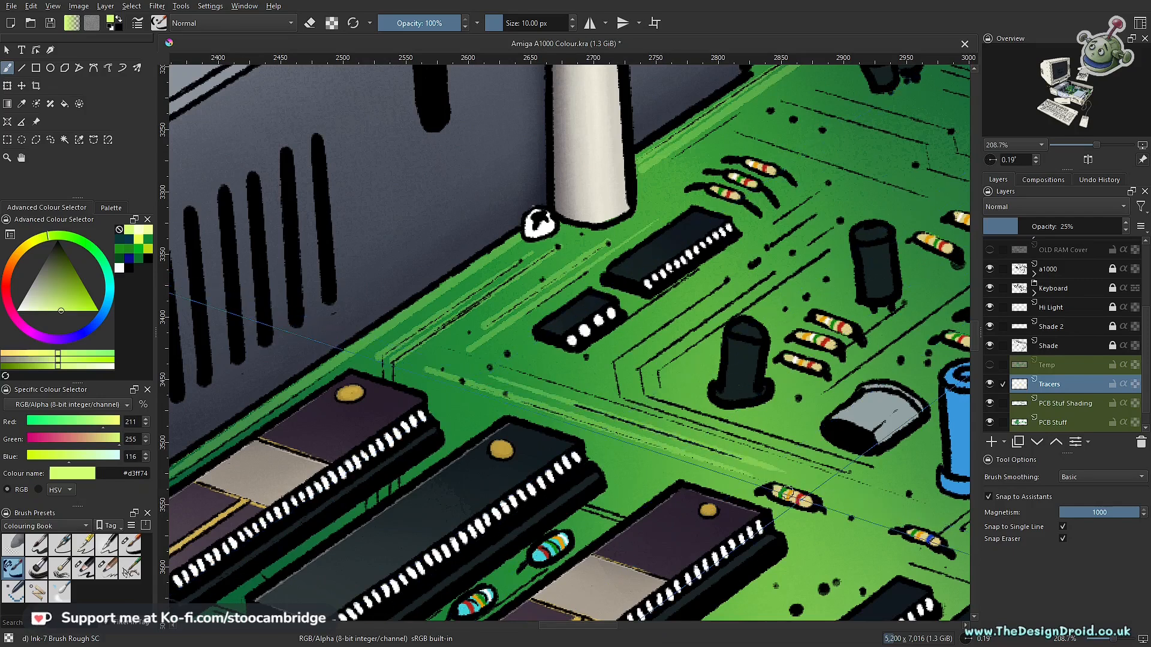
drag(505, 363, 786, 455)
drag(916, 497, 946, 506)
- Continue the snapped tracer lines between and around the large chips towards the front edge of the circuit board
drag(671, 452, 629, 296)
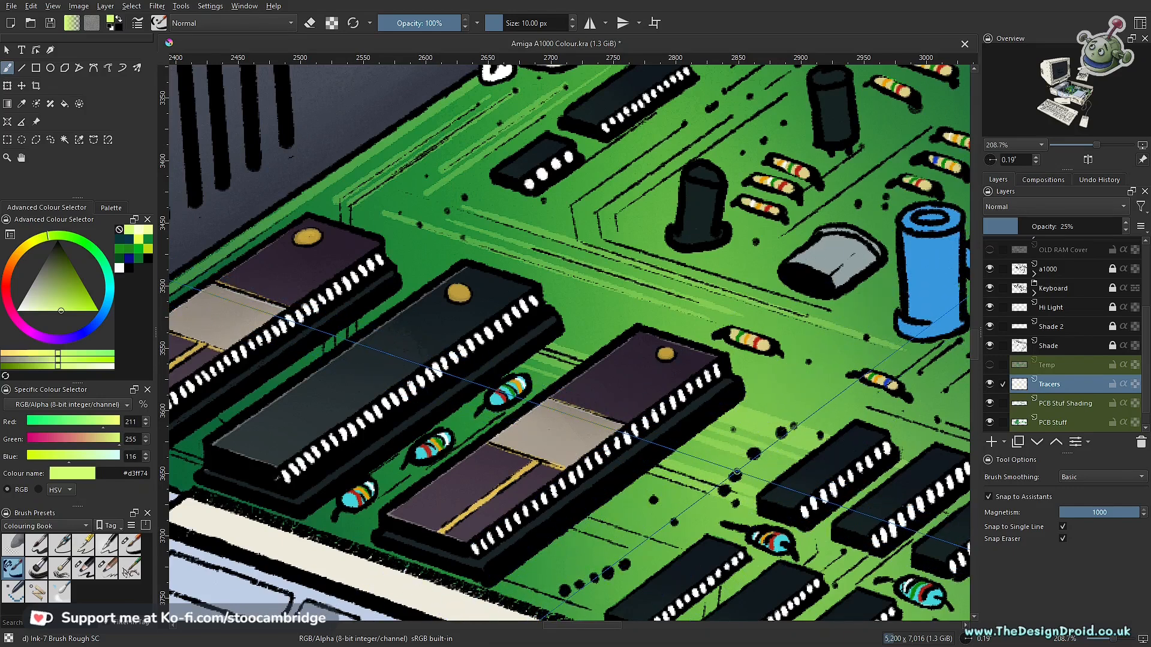
drag(651, 500, 604, 406)
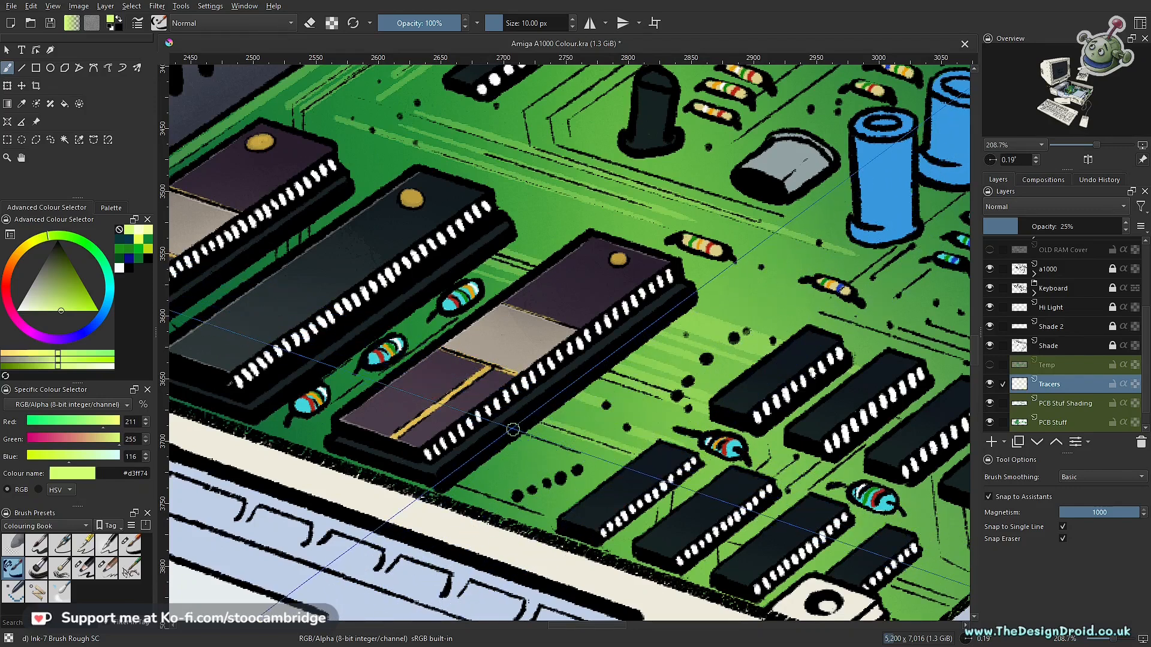
drag(527, 467, 675, 441)
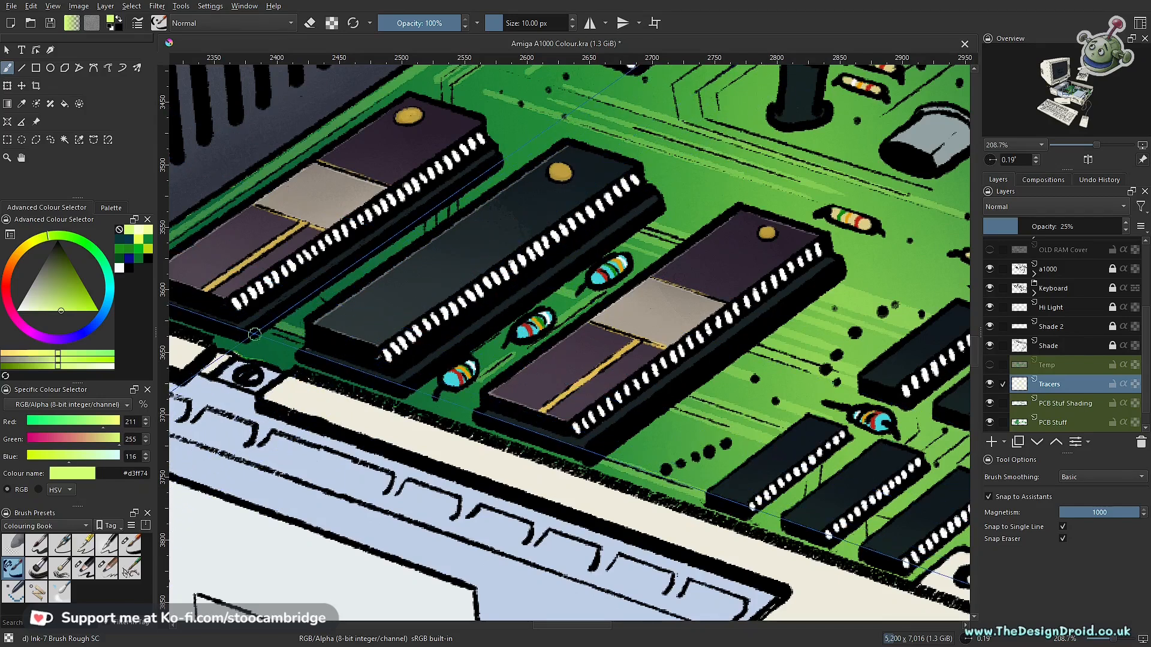
- Compare opacities for the Tracers layer against the whole circuit board and set it to 20%
drag(458, 294, 657, 422)
drag(656, 422, 674, 311)
drag(654, 365, 659, 309)
drag(671, 350, 650, 382)
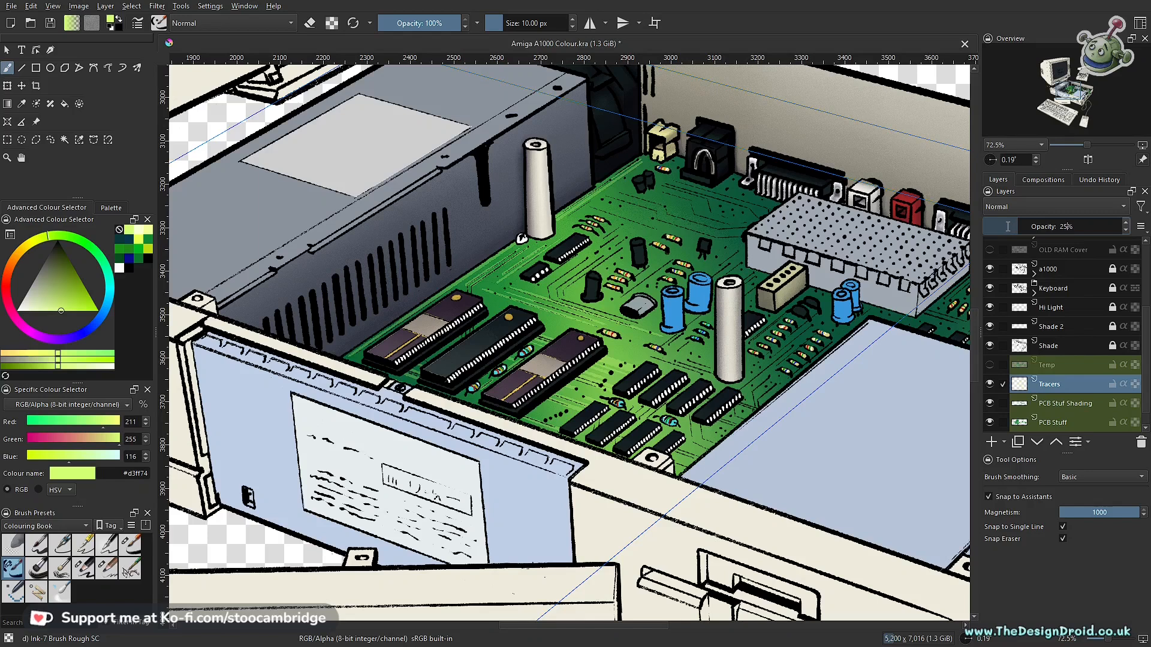
click(1126, 233)
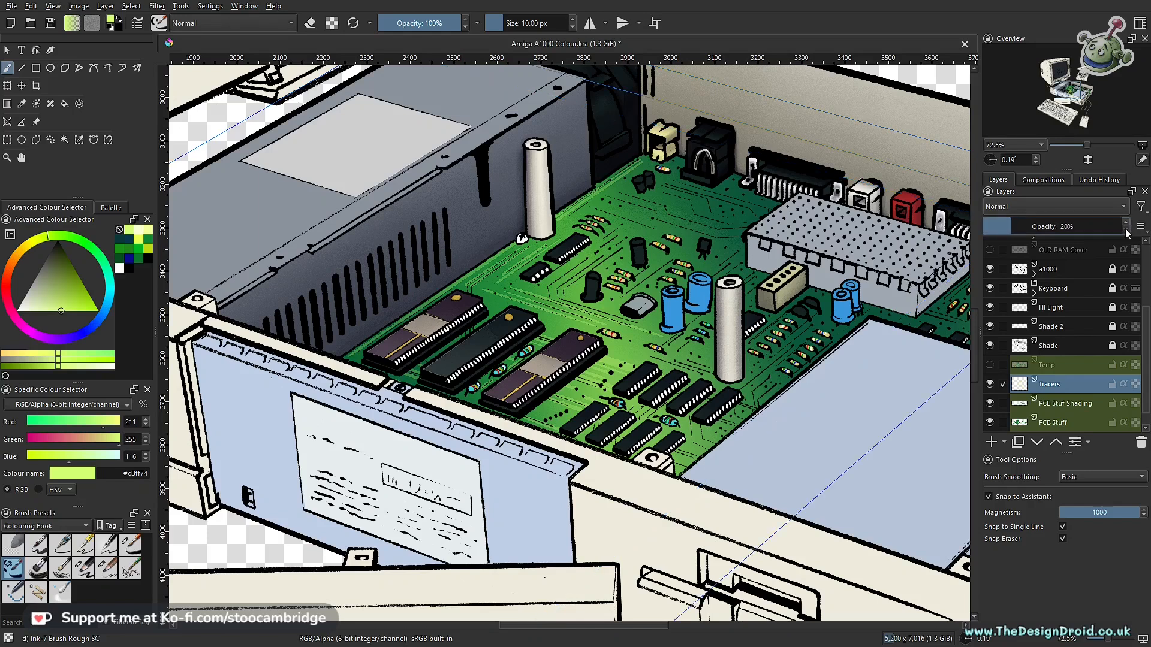
click(1127, 232)
click(1126, 222)
click(1126, 223)
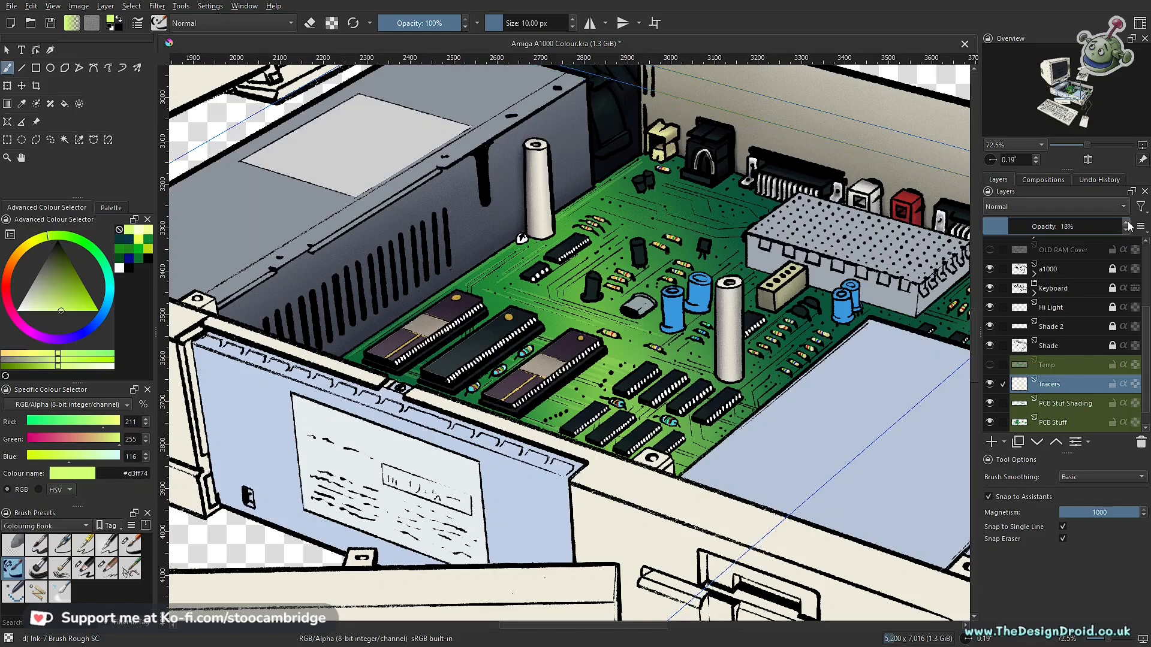
click(1126, 222)
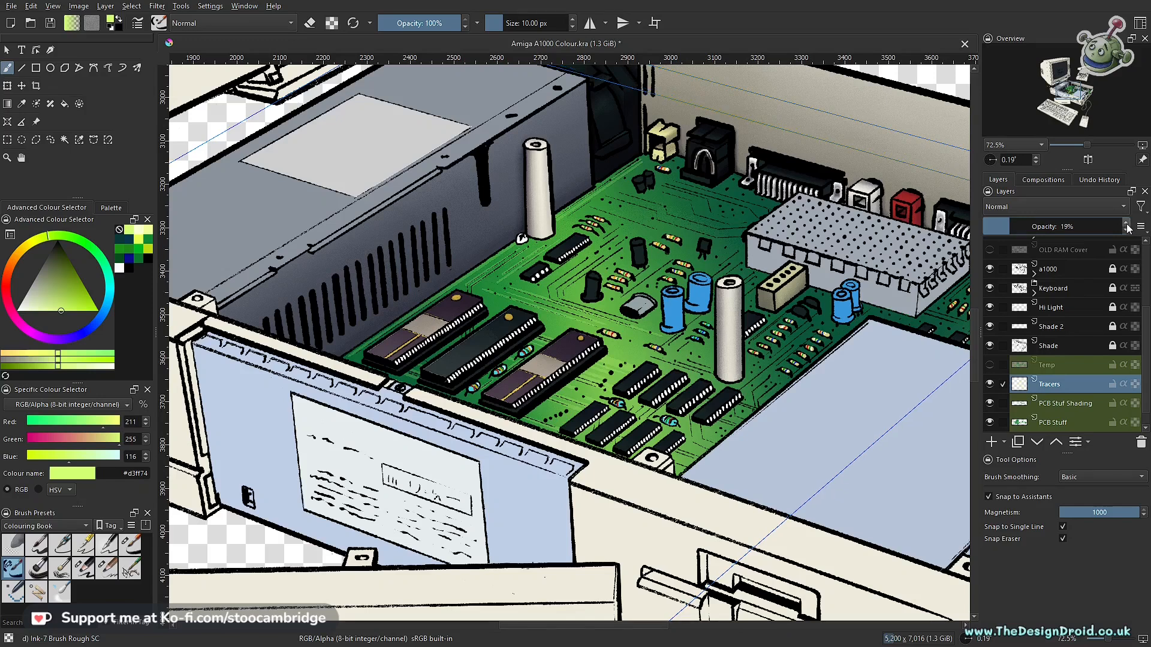
drag(606, 335, 675, 224)
drag(689, 125, 620, 385)
drag(684, 370, 615, 409)
drag(636, 362, 629, 267)
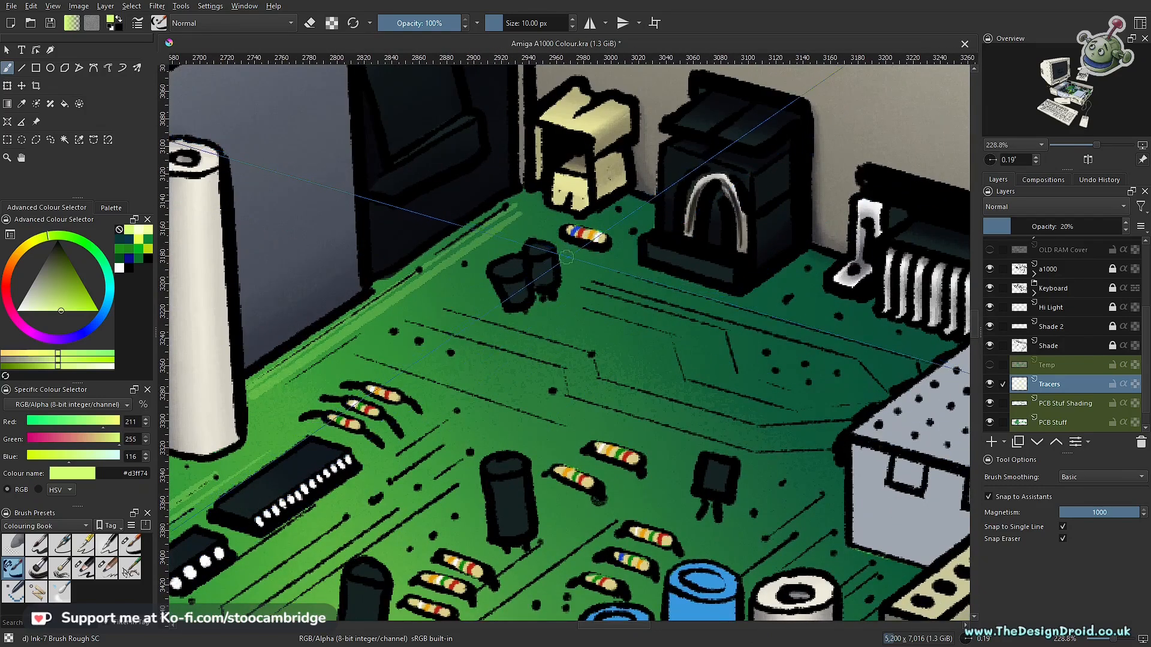
- Set the Tracers layer to 25% opacity and try snapped strokes with Ink-7 Brush Rough at 100% brush opacity, undoing each one
click(132, 549)
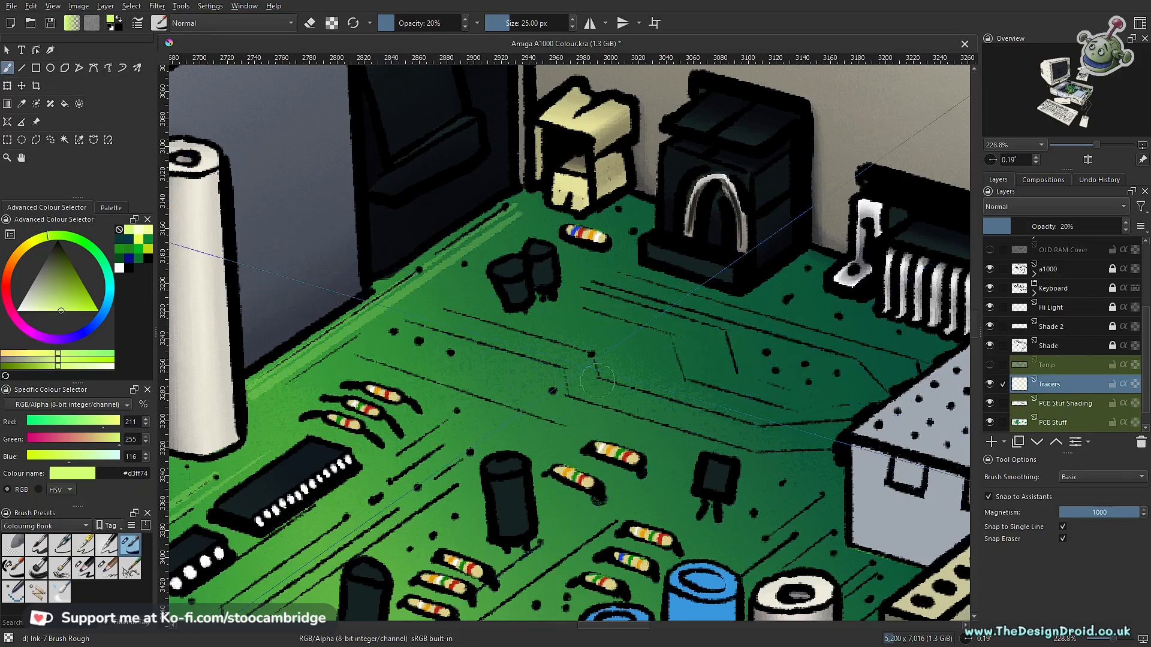
drag(407, 22, 471, 25)
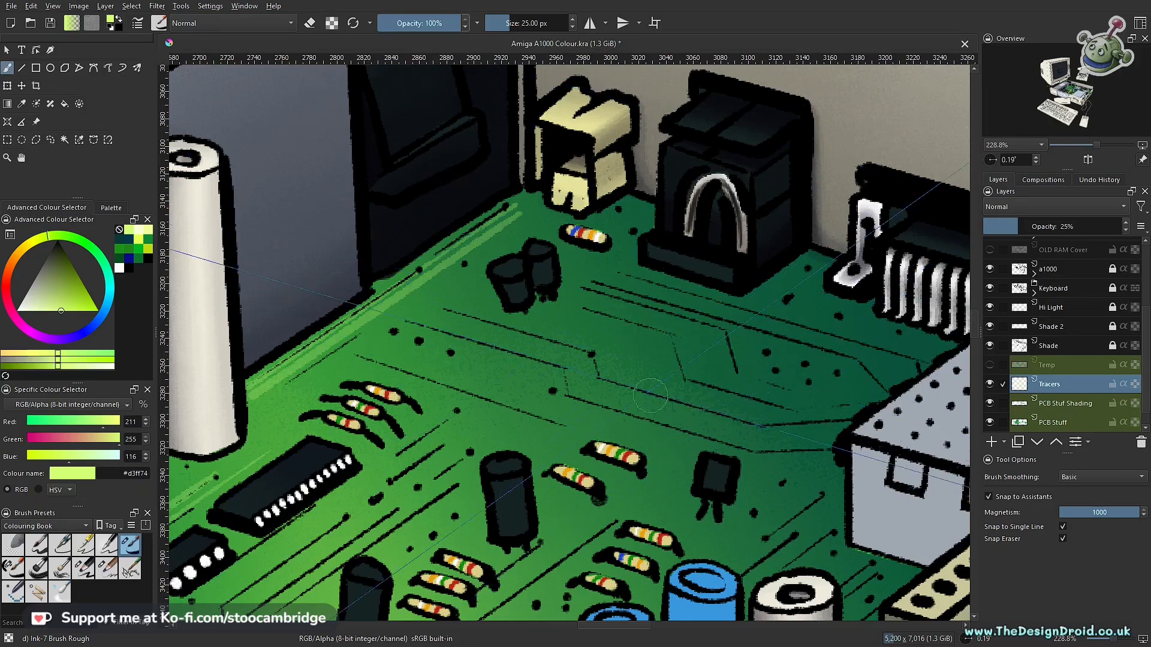
drag(644, 343, 768, 379)
key(ctrl+z)
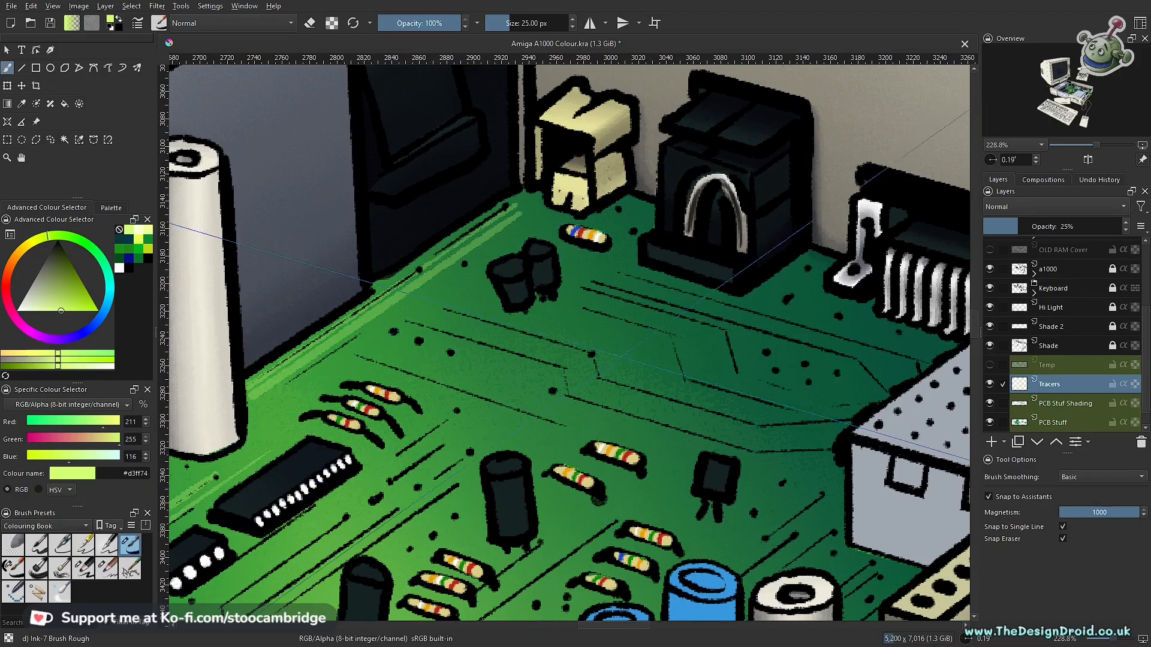
key(ctrl+z)
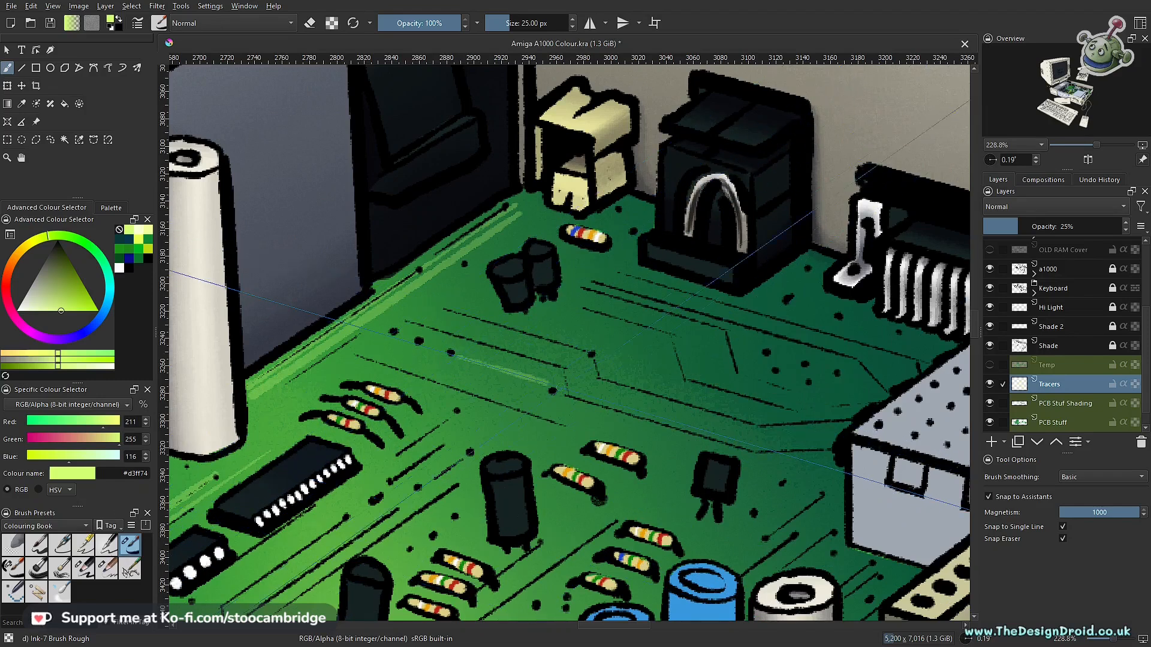
key(ctrl+z)
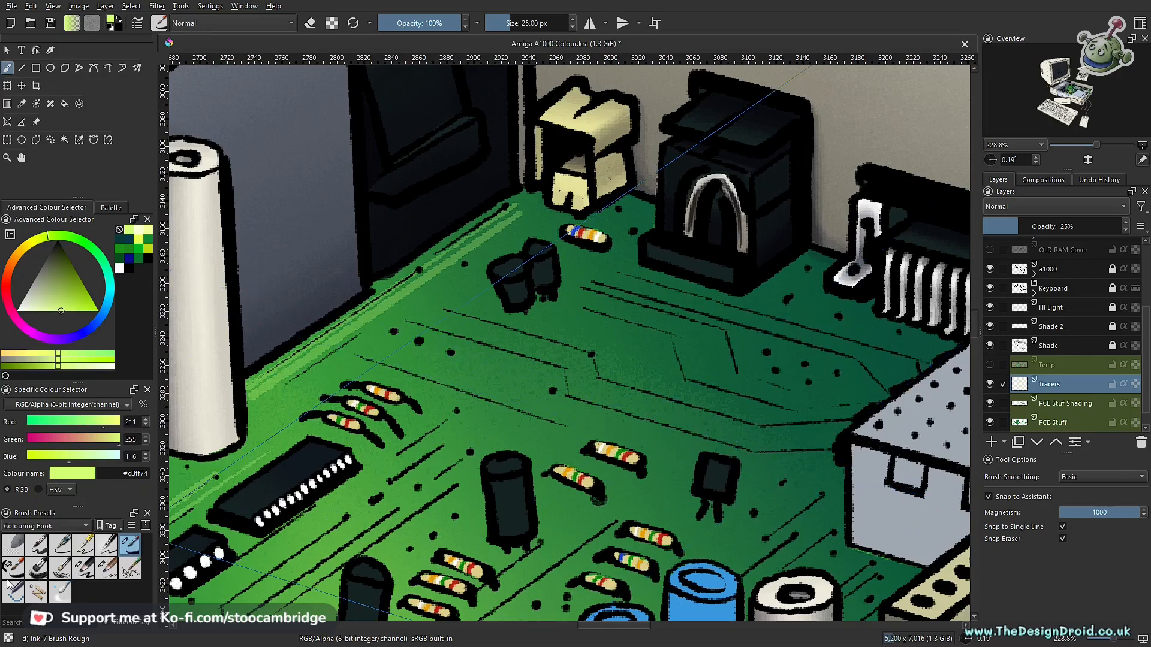
- Try a snapped tracer line across the board with the Ink-2 Fineliner brush and undo it
click(63, 547)
drag(582, 345, 759, 397)
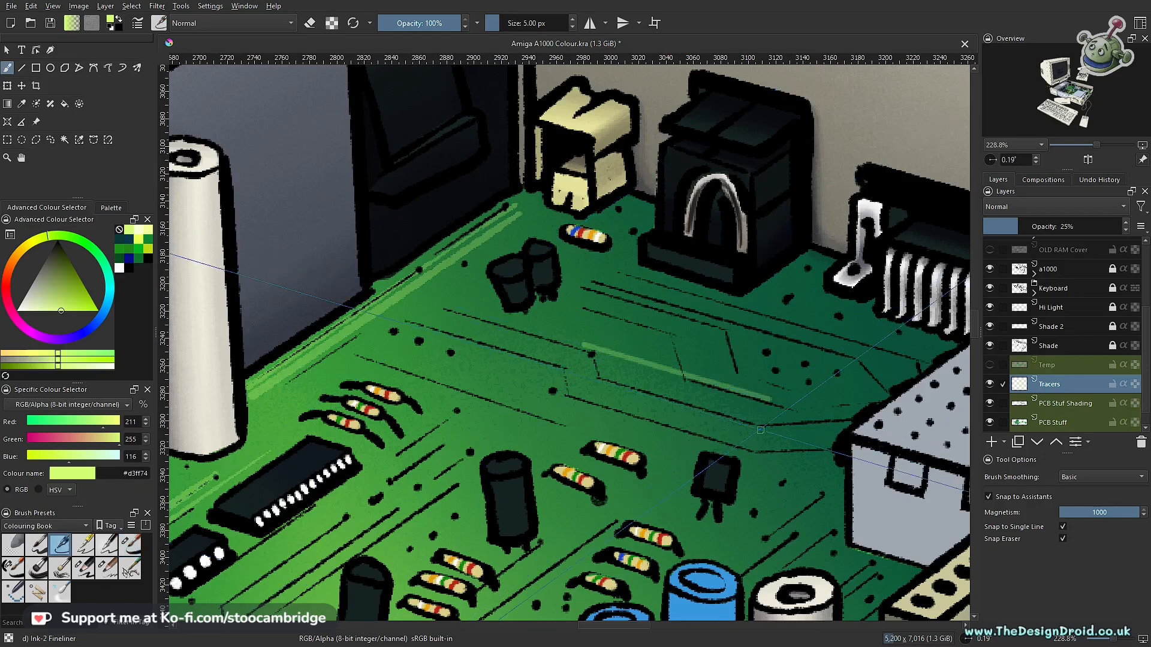
key(ctrl+z)
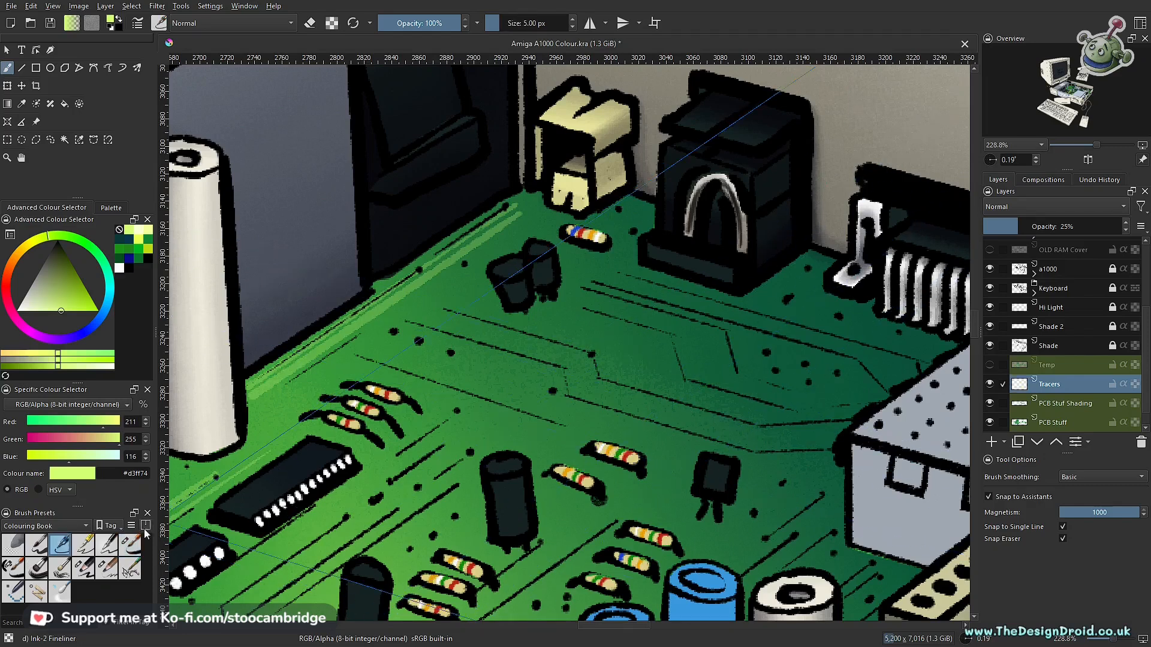
- Return to the Ink-7 Brush Rough SC brush, undo its test line, and draw wide snapped tracer lines beside the two small chips
click(17, 569)
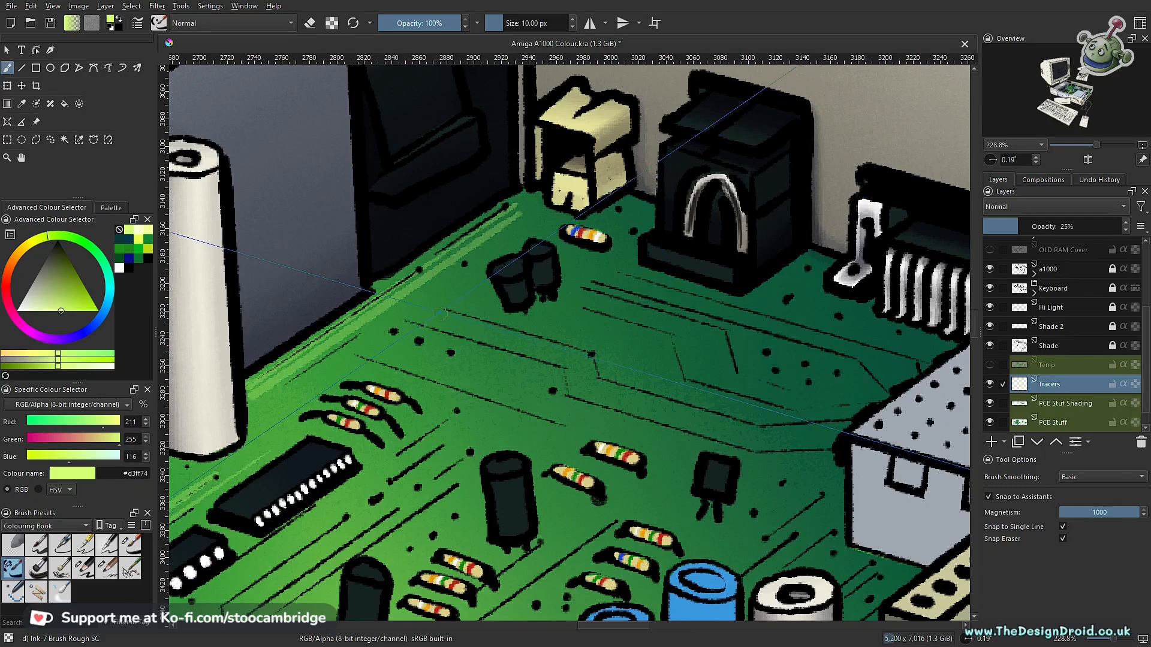
drag(619, 365, 738, 400)
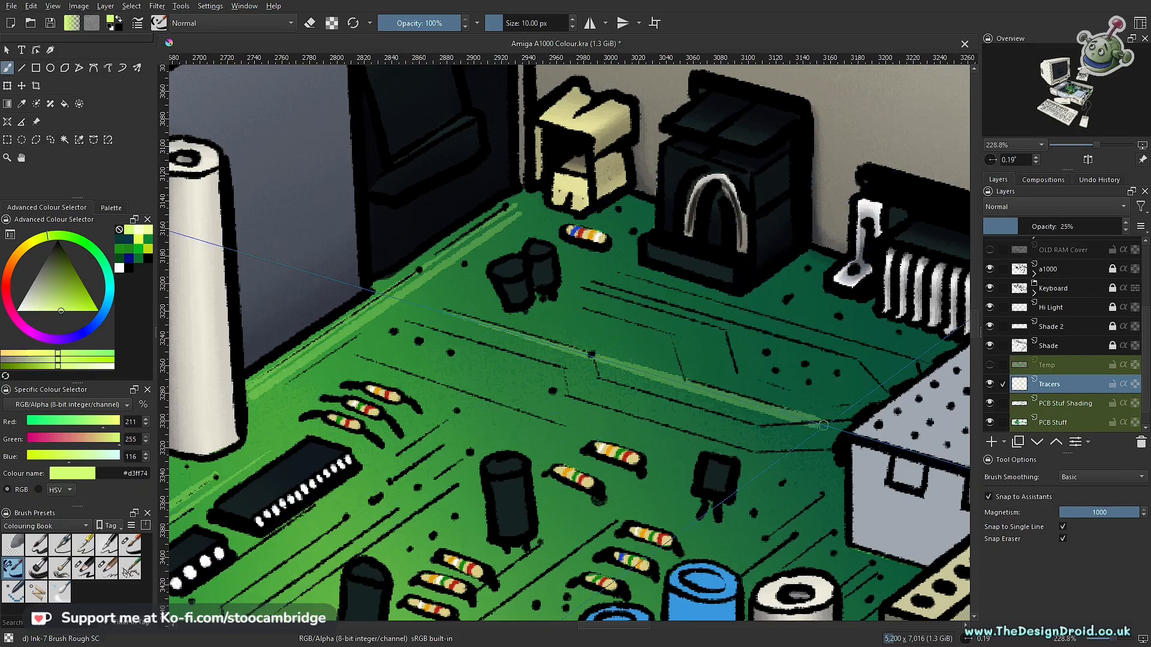
key(ctrl+z)
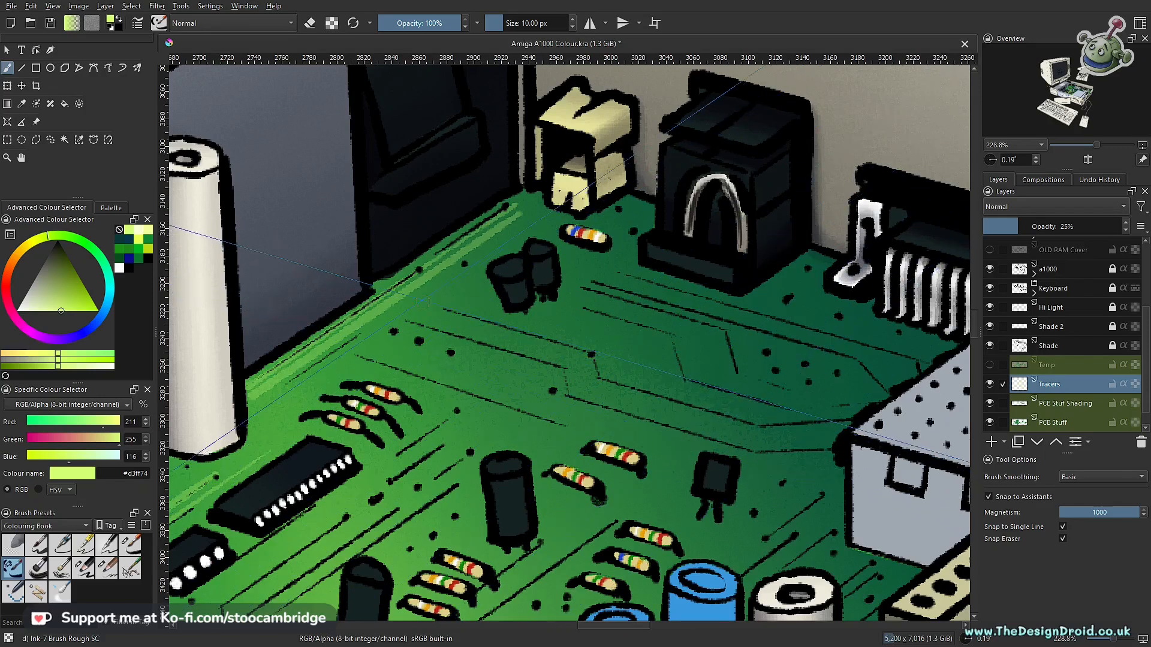
drag(640, 346, 707, 309)
drag(595, 348, 791, 269)
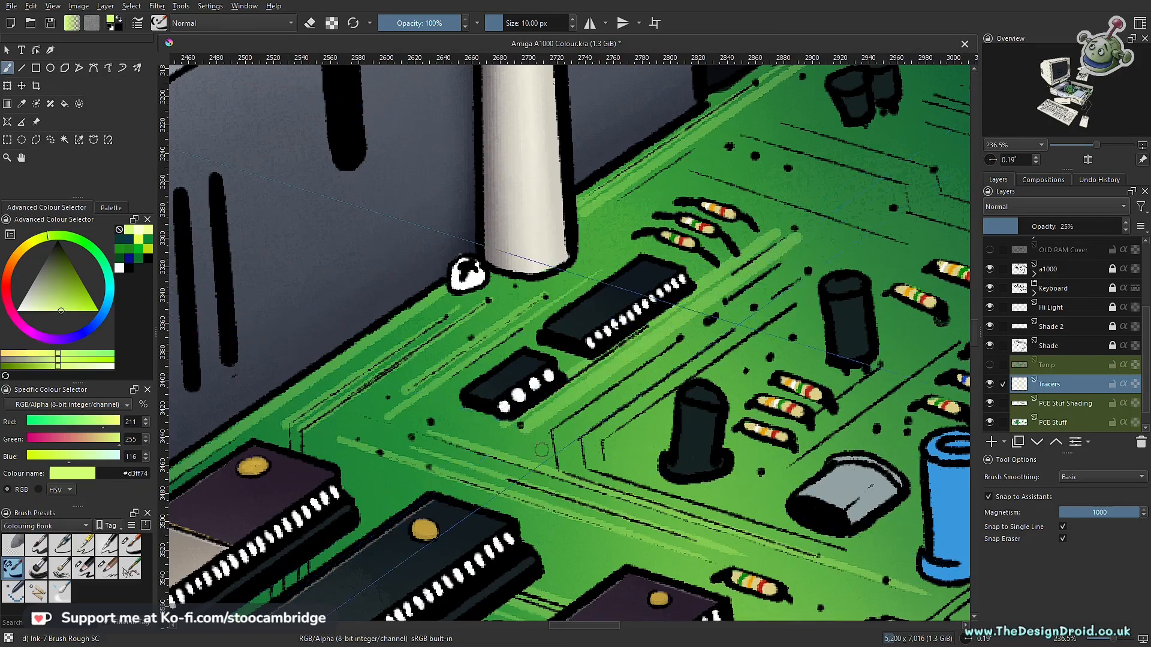
drag(802, 241, 537, 422)
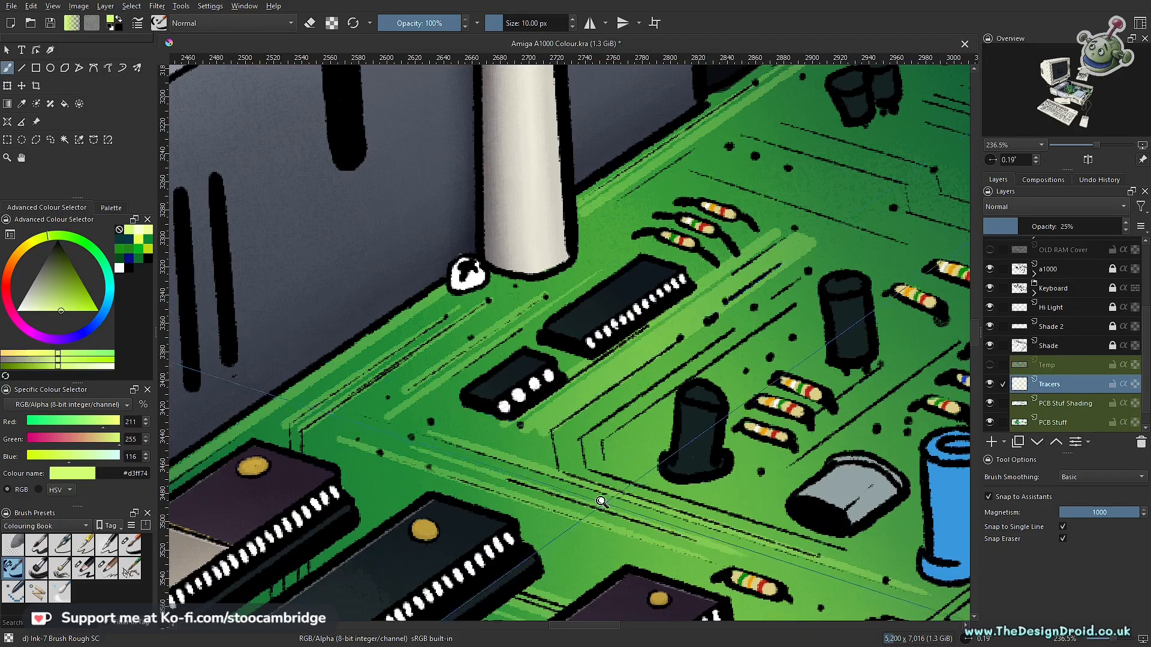
- Turn assistant snapping off and draw two straight tracer segments down the outer trace bend beside the smaller chip
scroll(552, 425, up, 3)
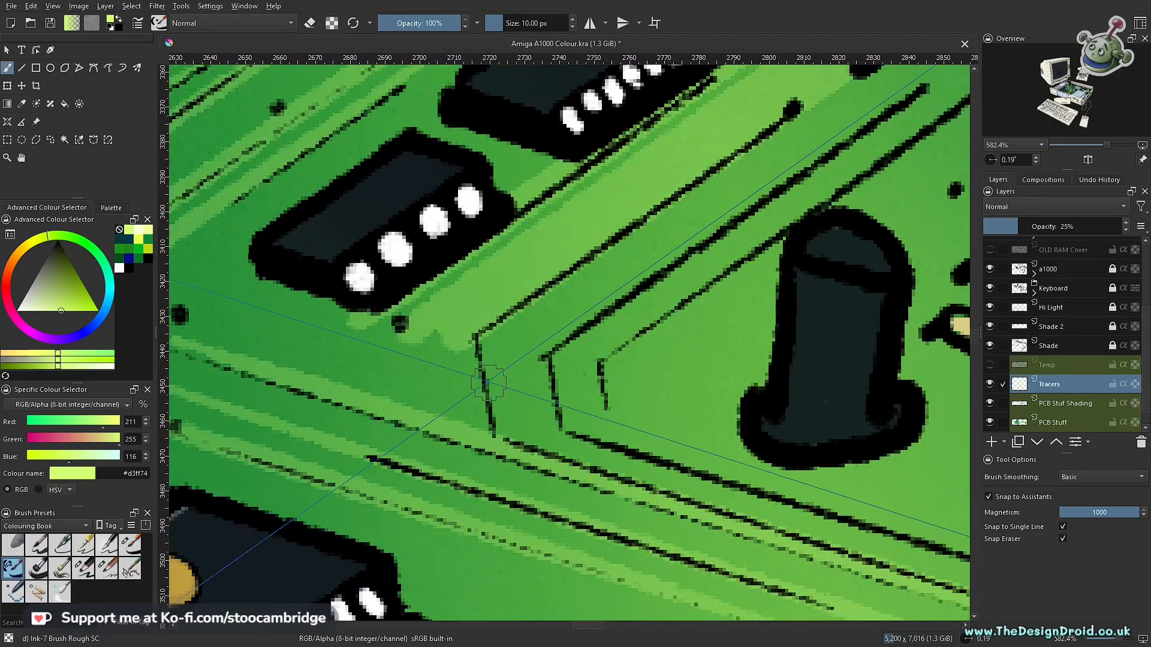
key(ctrl+shift+l)
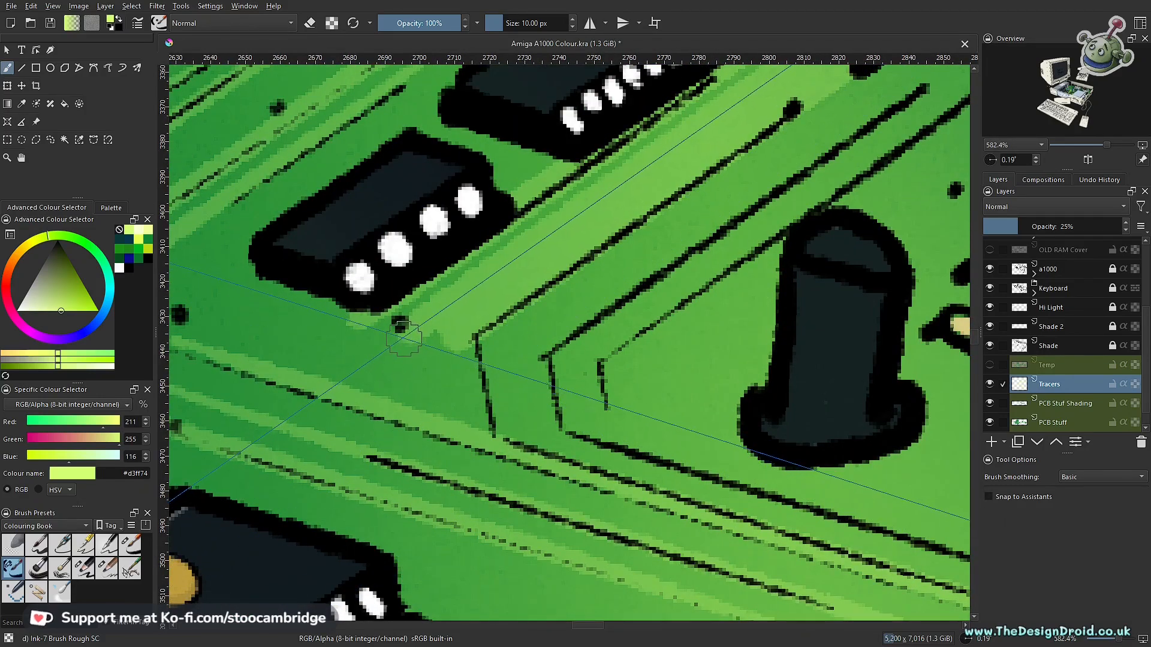
key(v)
drag(401, 327, 419, 416)
mouse_move(473, 330)
mouse_down()
mouse_move(503, 449)
mouse_move(492, 438)
mouse_up()
key(b)
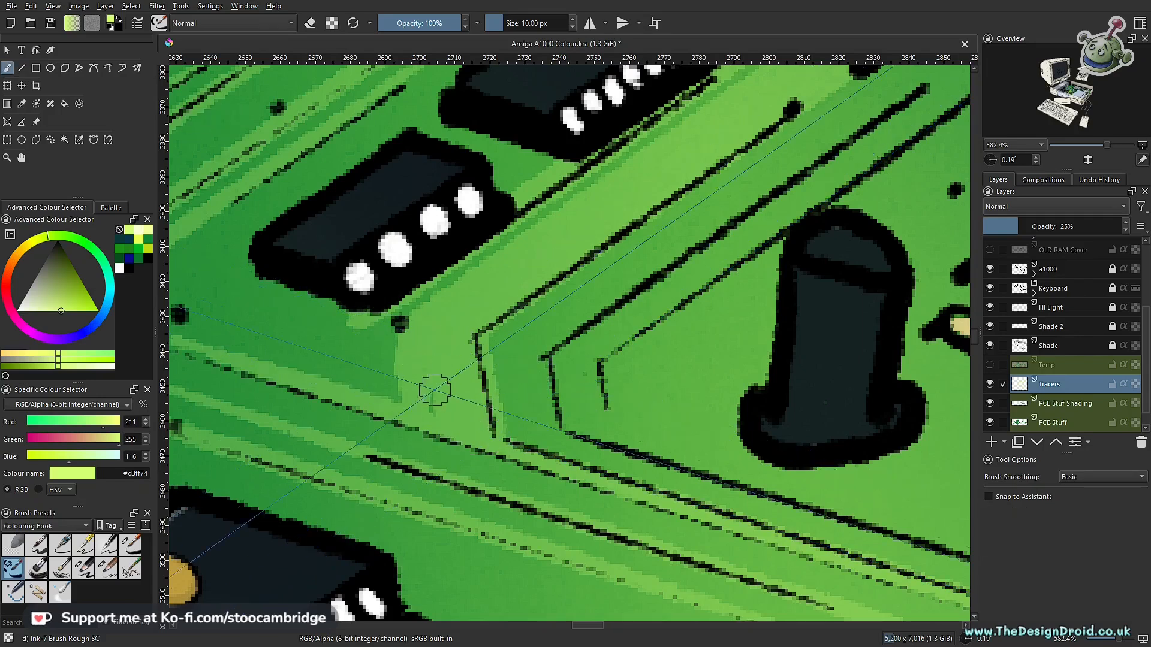
- Draw short straight tracer segments along the two inner trace bends beside the black cylindrical component
key(v)
drag(547, 356, 564, 432)
key(b)
drag(592, 321, 542, 363)
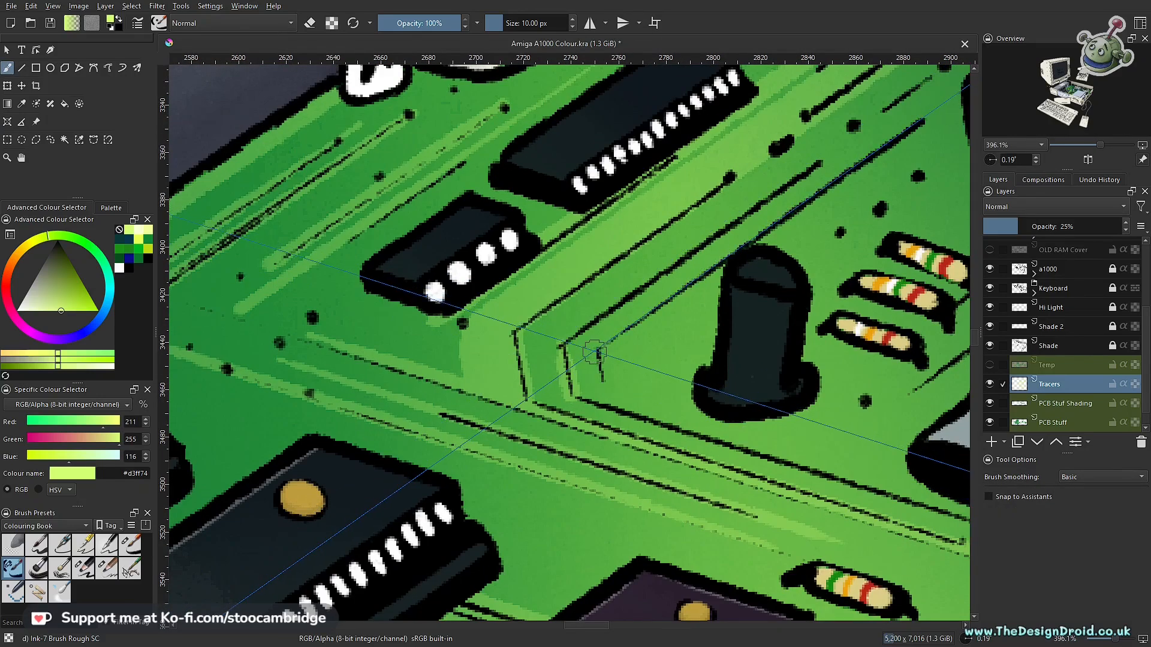
key(v)
drag(599, 353, 603, 382)
key(b)
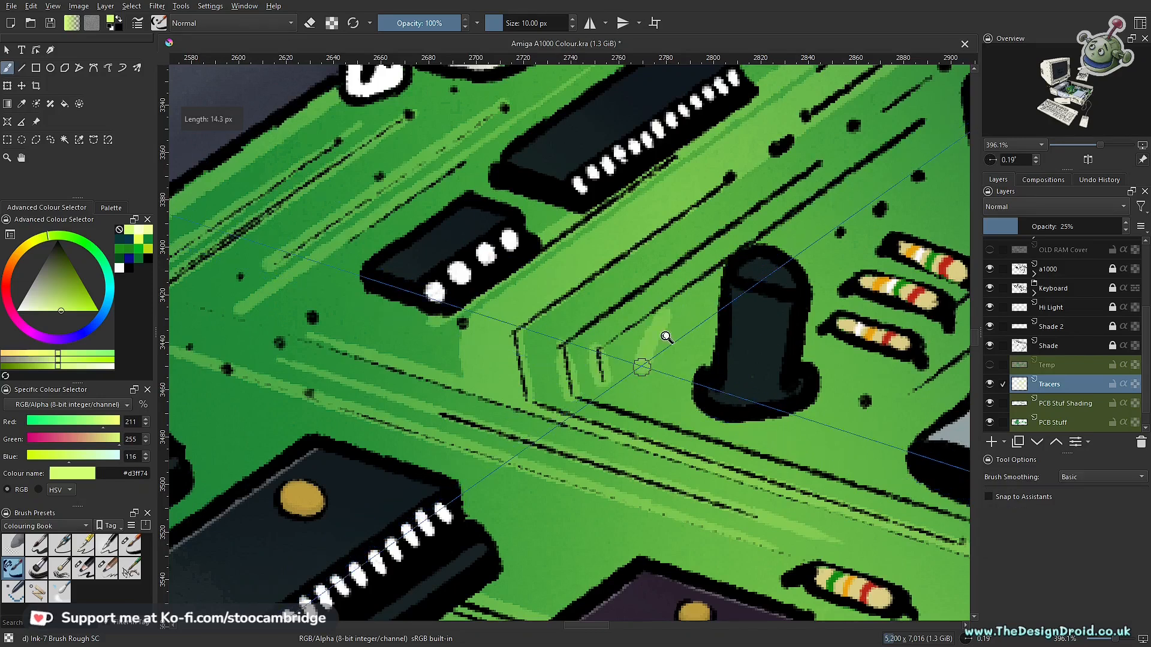
- Turn assistant snapping back on and extend the tracer lines diagonally from the inner bends, parallel to the printed traces
scroll(675, 329, down, 1)
drag(747, 245, 574, 386)
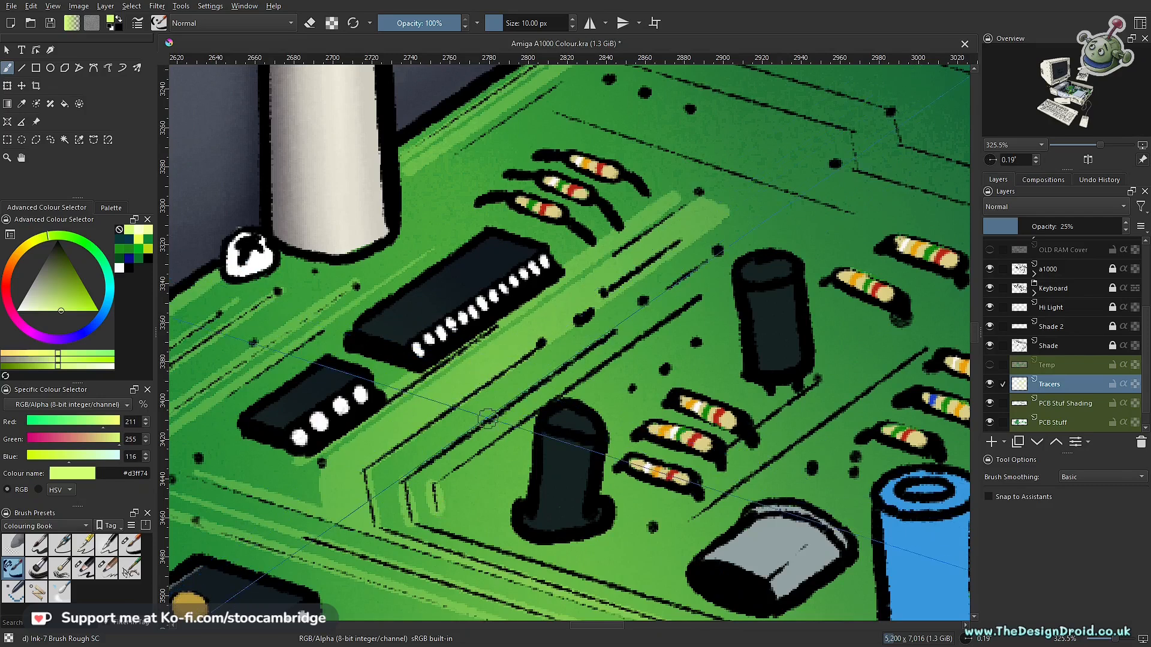
key(ctrl+shift+l)
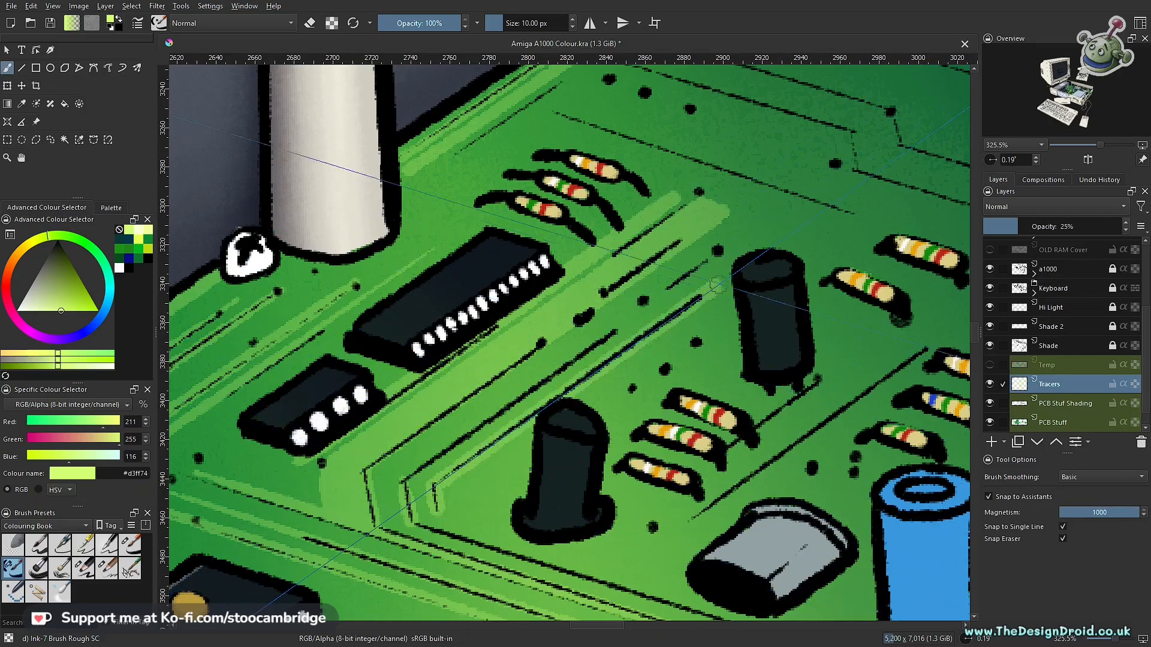
drag(700, 264, 423, 461)
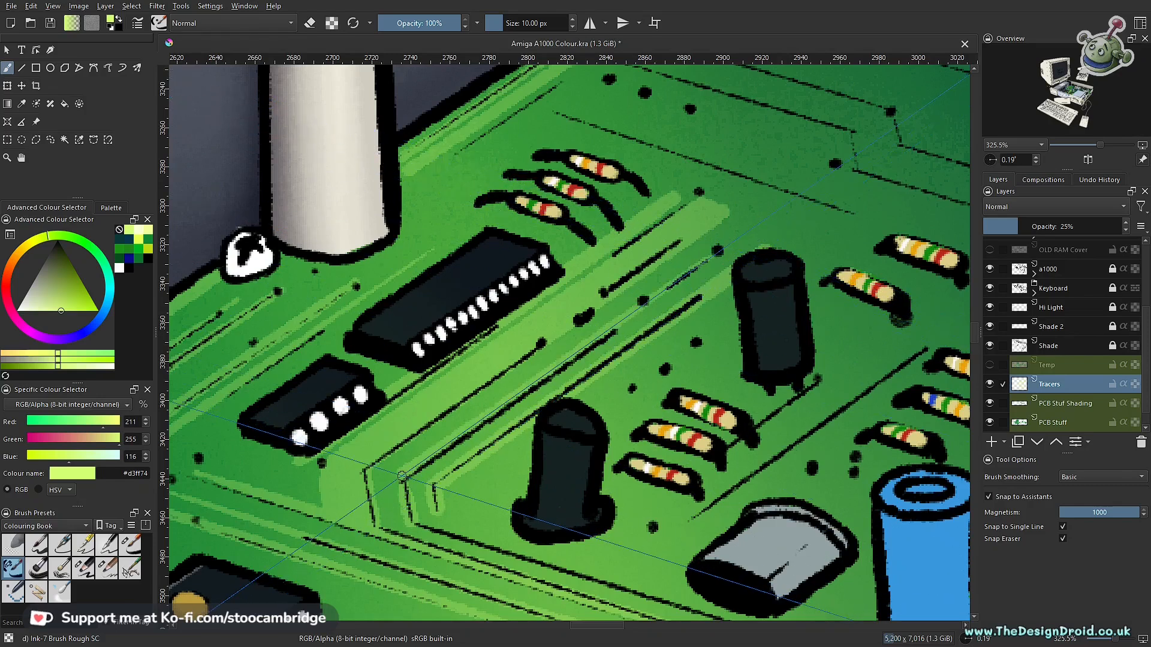
- Draw snapped tracer lines diagonally past the resistors and around behind the blue capacitors towards the perforated grey box
drag(480, 490, 407, 320)
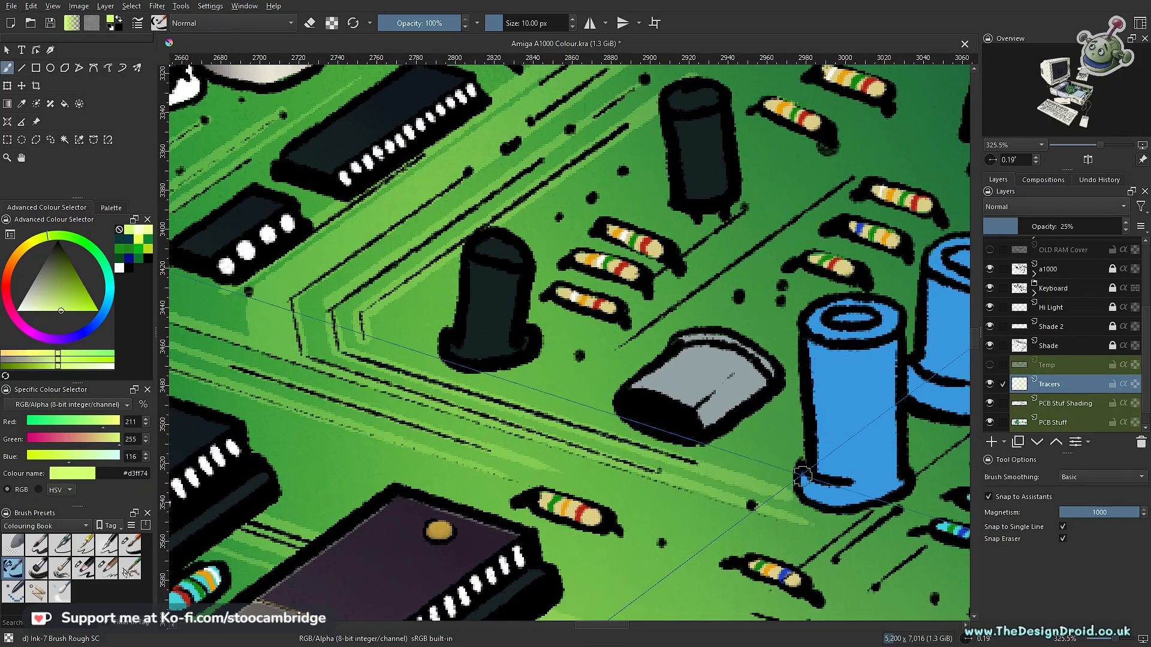
scroll(630, 431, down, 4)
drag(625, 418, 551, 489)
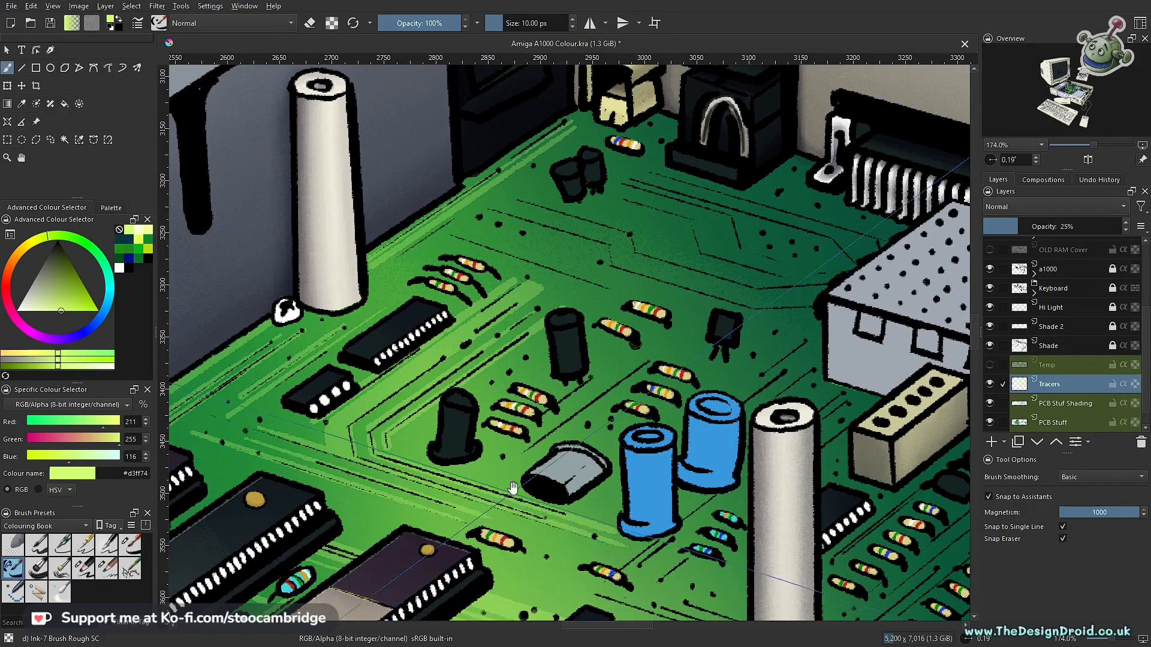
drag(503, 459, 510, 409)
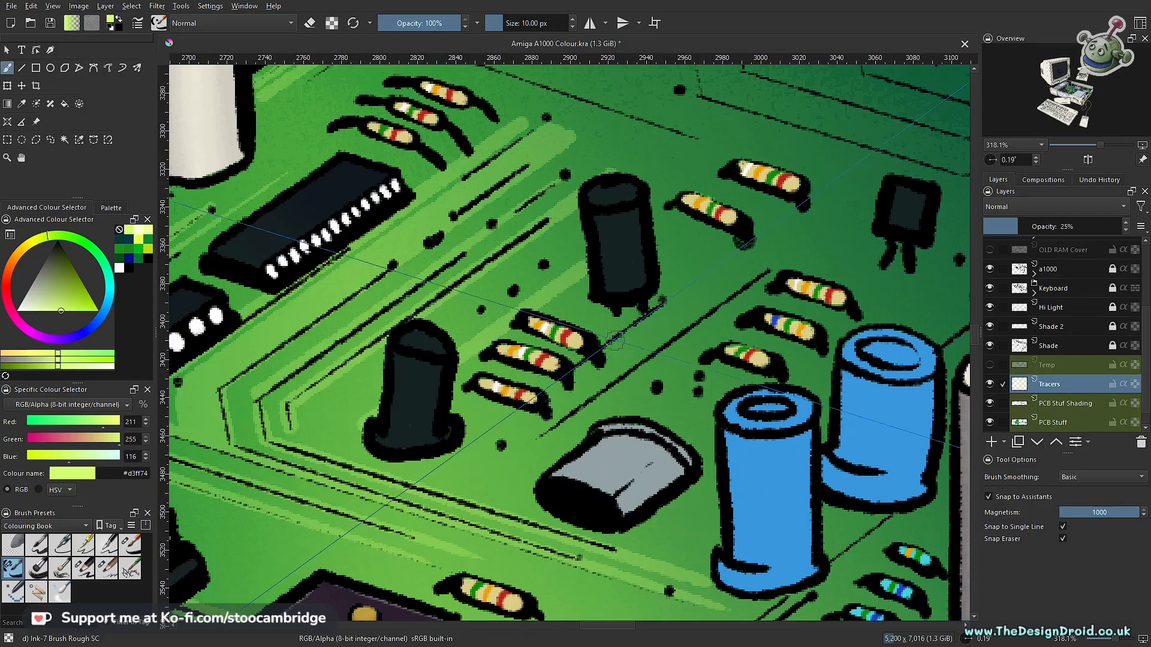
drag(662, 302, 488, 442)
drag(789, 248, 517, 448)
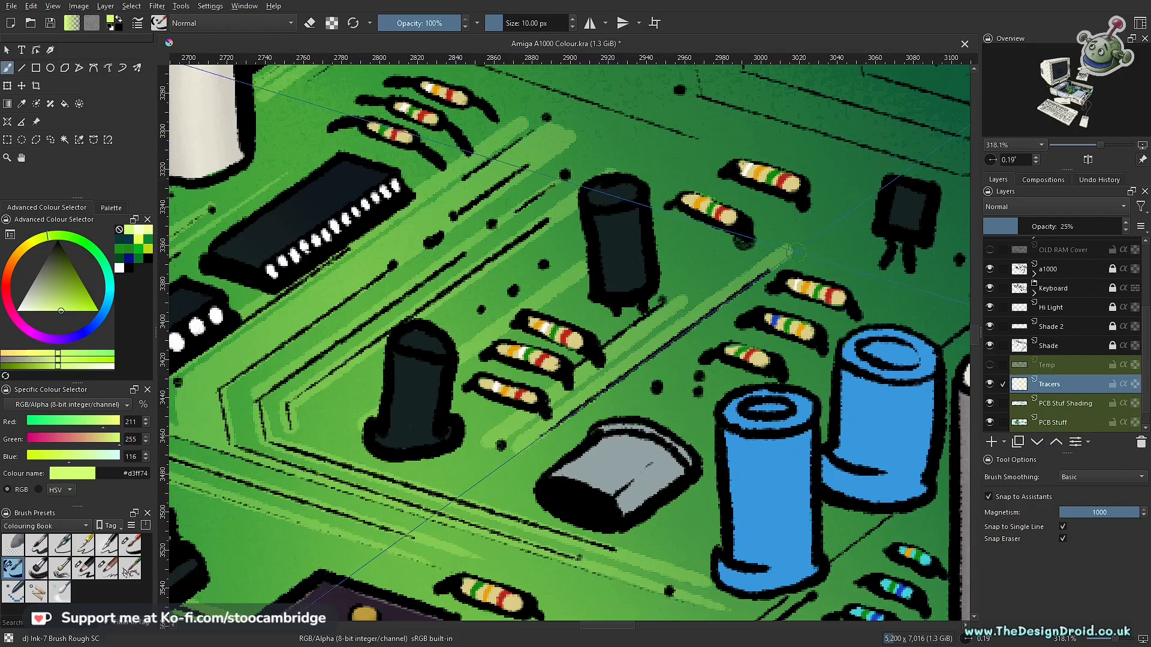
mouse_move(789, 249)
mouse_down()
mouse_move(524, 330)
mouse_move(478, 357)
mouse_move(467, 350)
mouse_move(643, 399)
mouse_move(766, 312)
mouse_up()
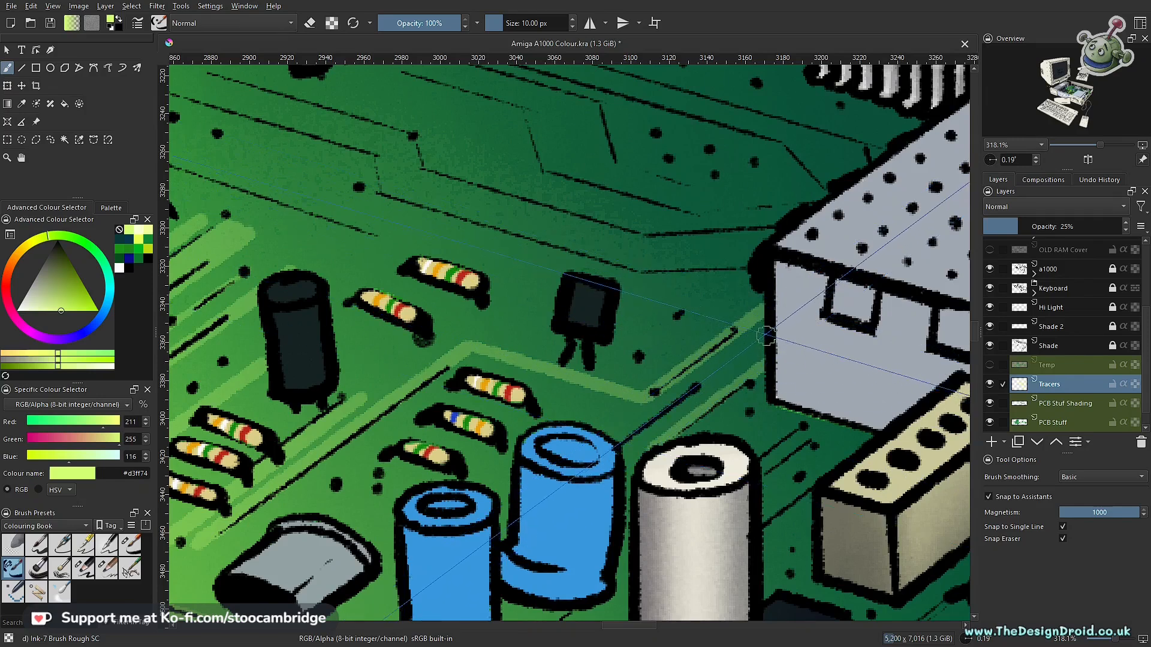
drag(692, 337, 659, 474)
drag(685, 377, 638, 443)
- Draw snapped tracer lines along the printed traces across the back of the board, between the paired black components and the perforated box
scroll(422, 352, up, 2)
drag(486, 329, 530, 343)
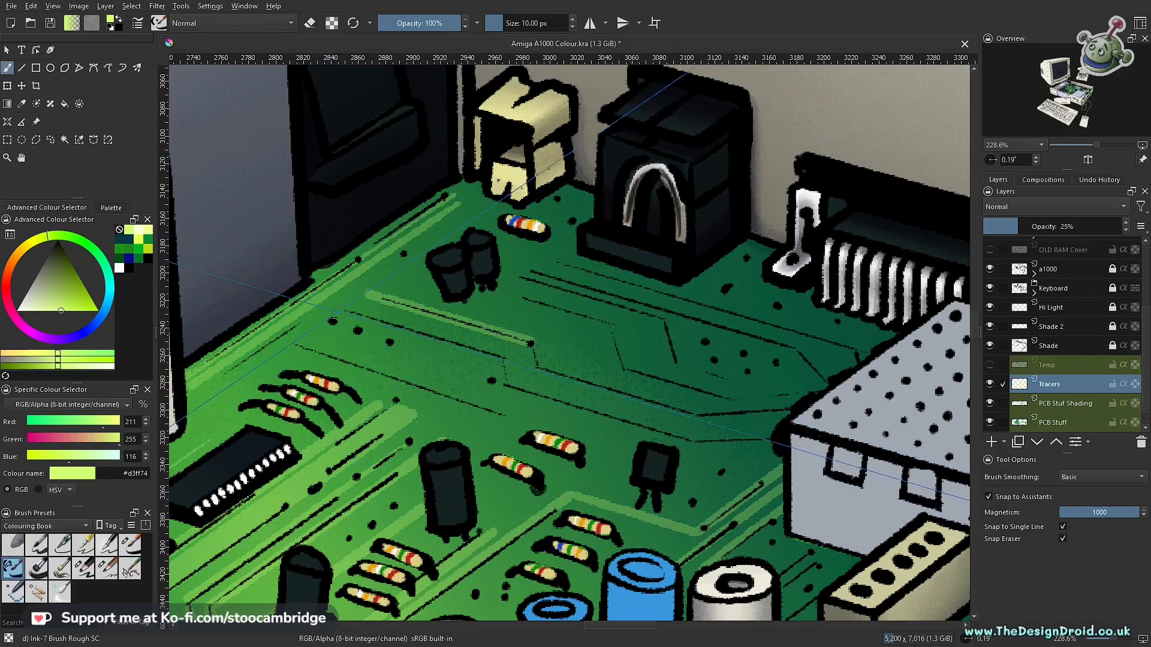
drag(397, 326, 499, 358)
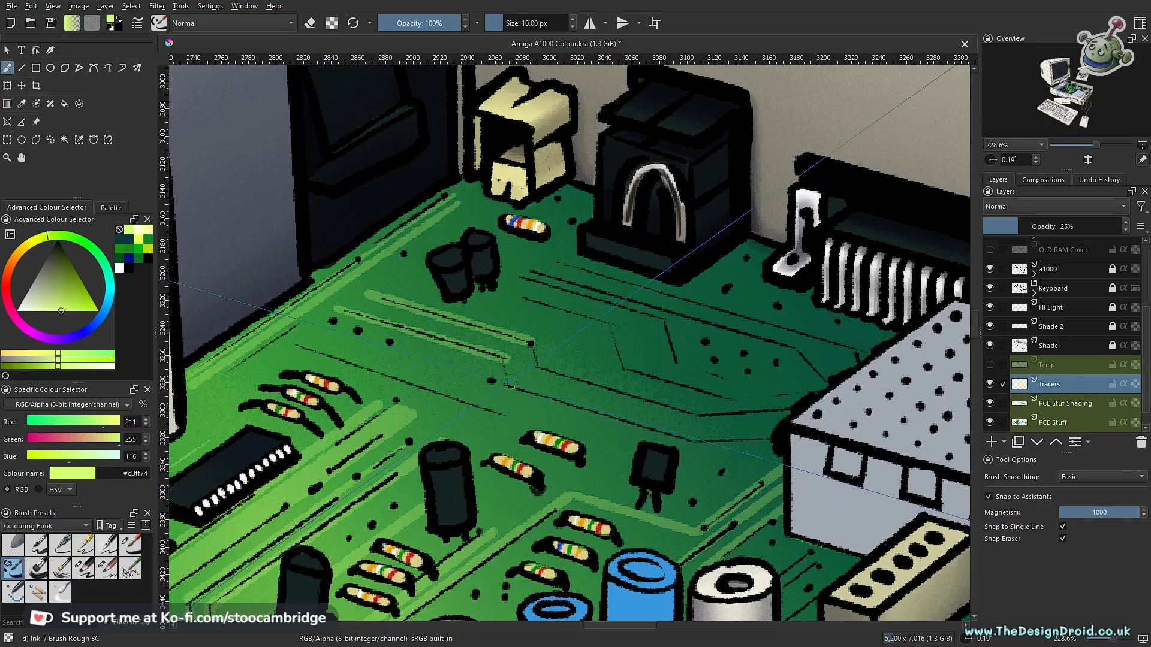
drag(504, 384, 612, 417)
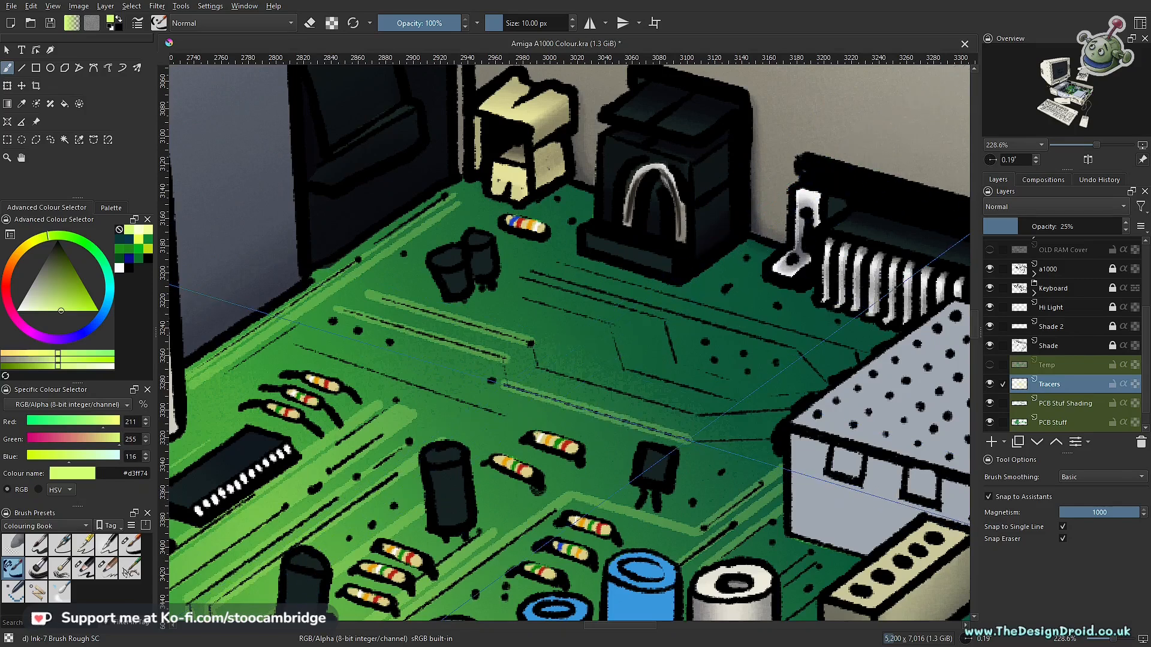
drag(536, 367, 672, 408)
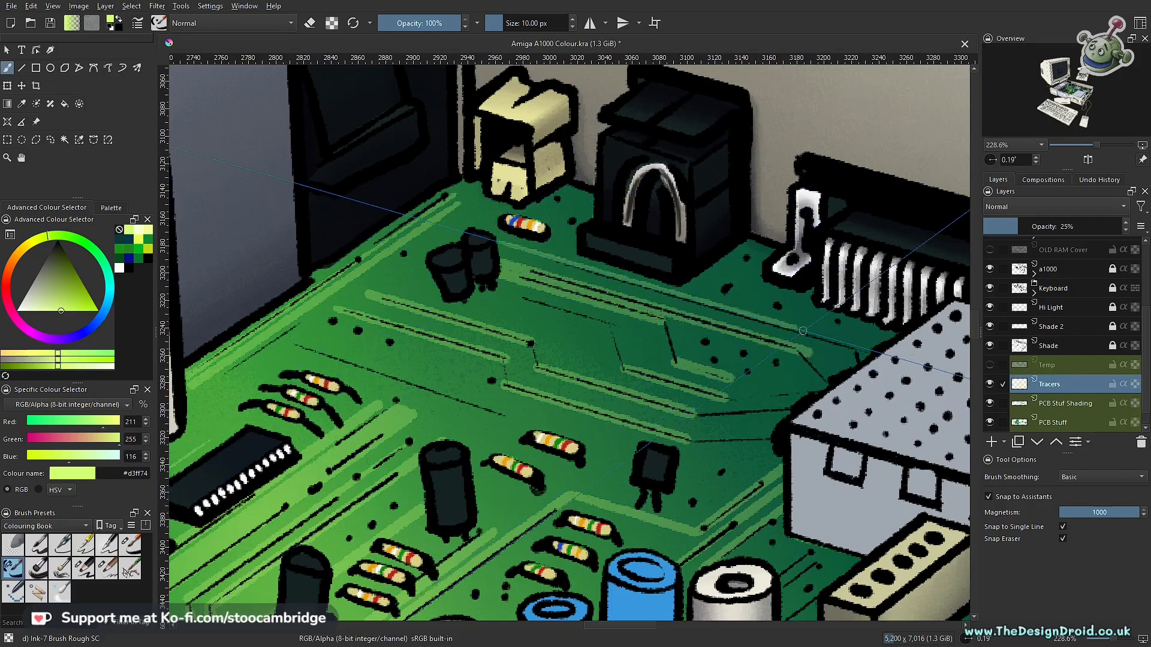
- Draw short straight, unsnapped tracer segments joining the back traces where they meet the edge of the perforated grey box
drag(737, 288, 562, 306)
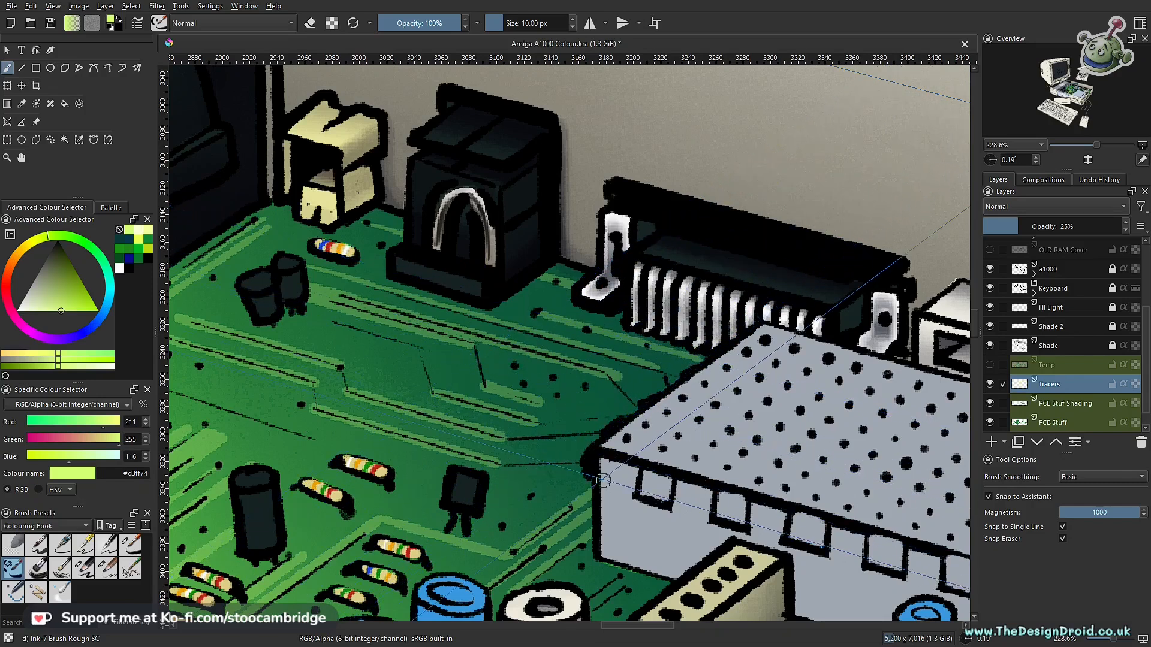
key(l)
mouse_move(599, 461)
mouse_down()
mouse_move(491, 463)
mouse_move(608, 426)
mouse_move(599, 437)
mouse_move(580, 421)
mouse_move(633, 416)
mouse_up()
key(v)
key(v)
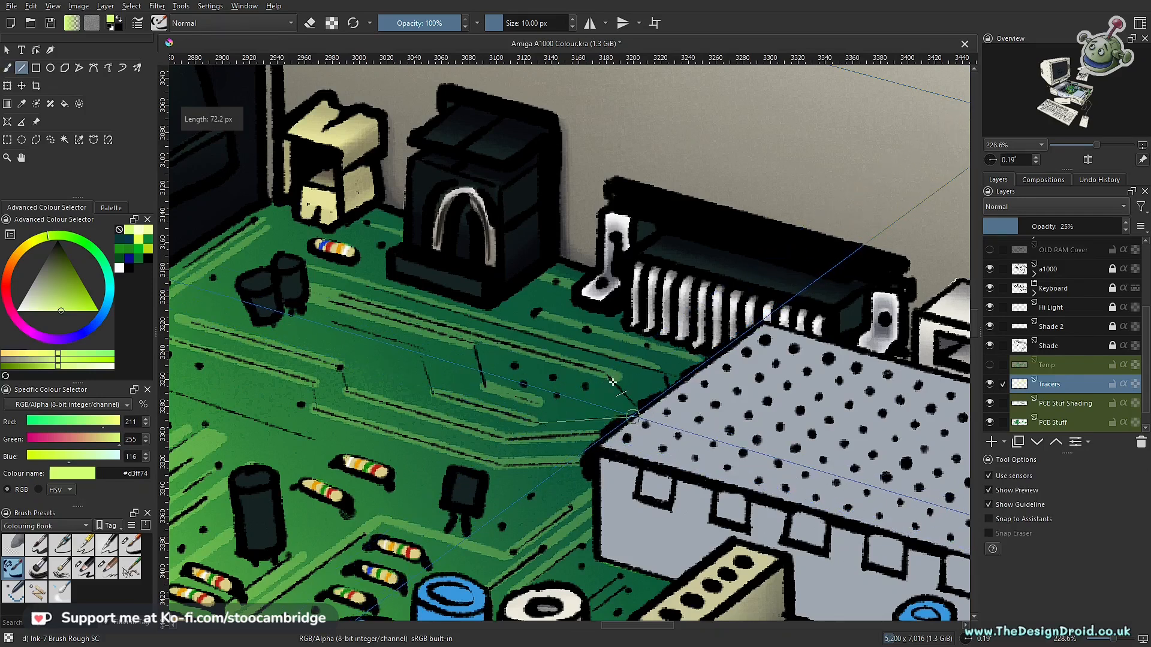
key(v)
drag(609, 377, 642, 410)
key(v)
drag(661, 370, 669, 389)
drag(542, 418, 577, 392)
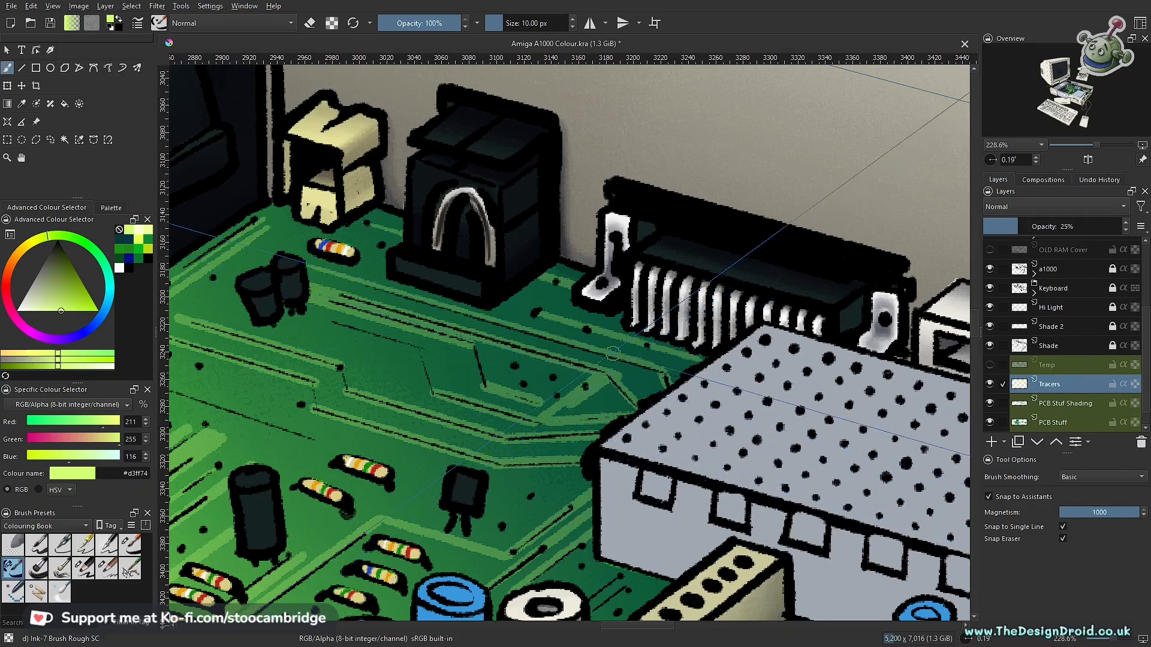
- Finish the converging tracer lines beside the perforated grey box and fill the triangular patch between them with the tracer colour
key(ctrl+shift+l)
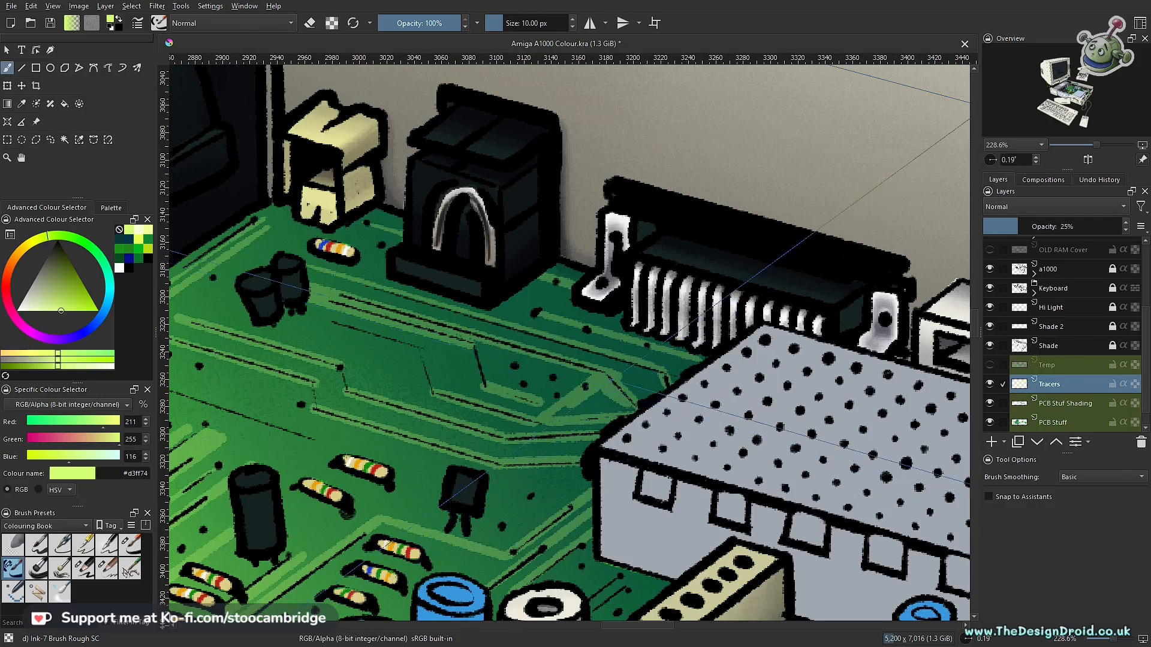
key(ctrl+shift+l)
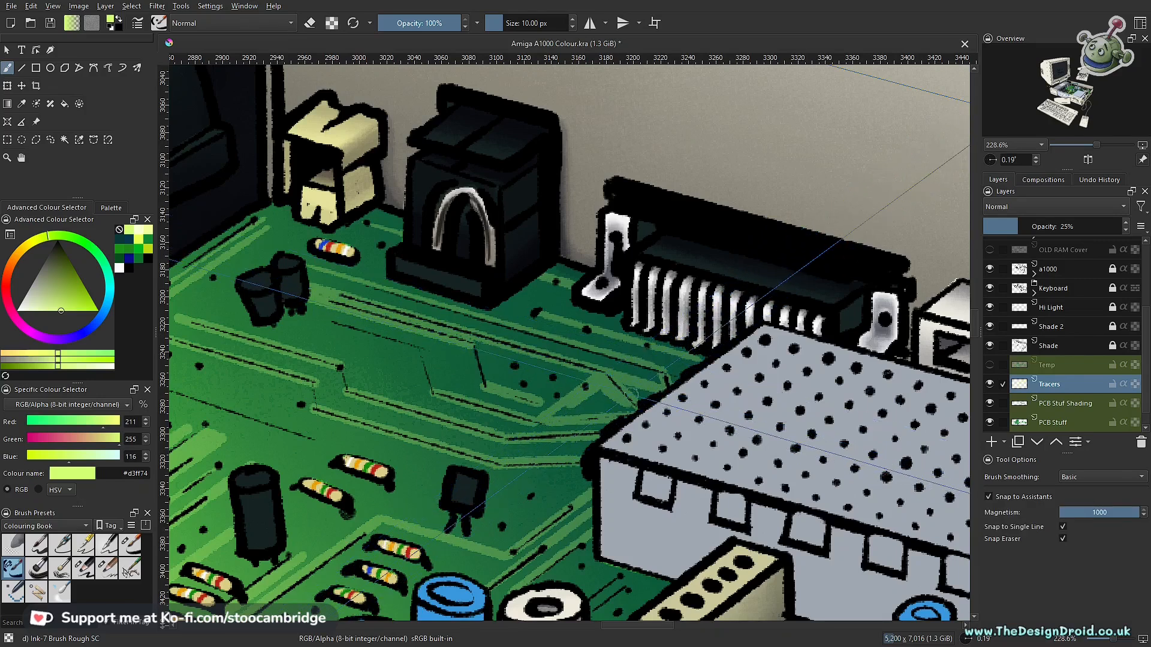
key(ctrl+shift+l)
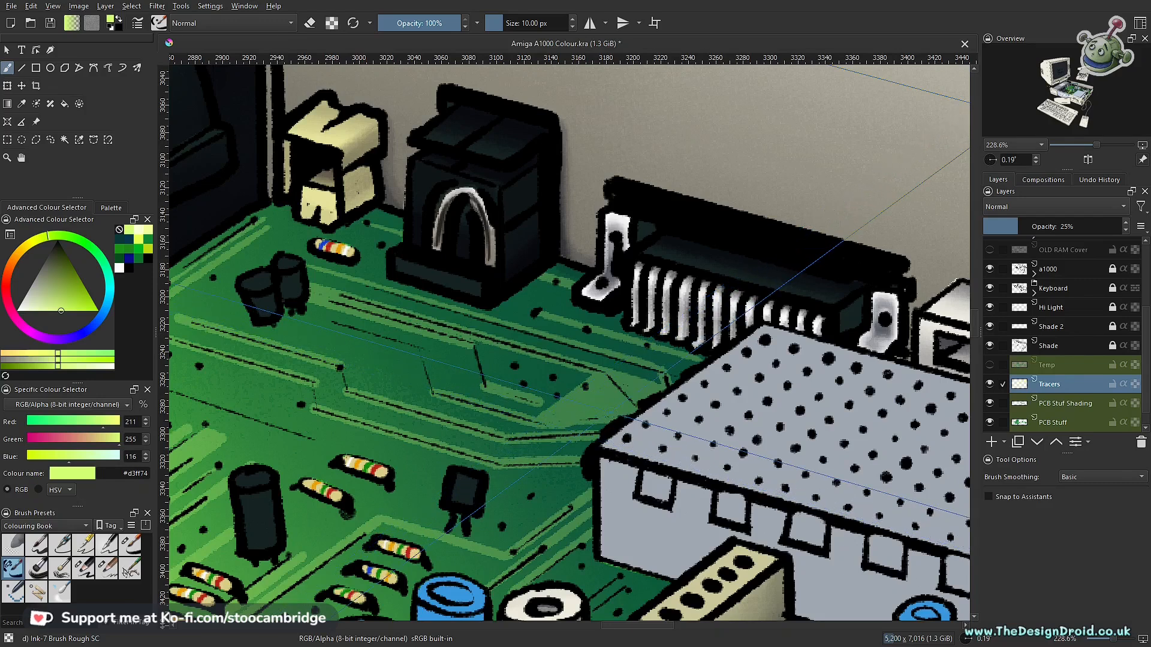
key(ctrl+z)
mouse_move(557, 420)
mouse_down()
mouse_move(603, 427)
mouse_move(627, 400)
mouse_up()
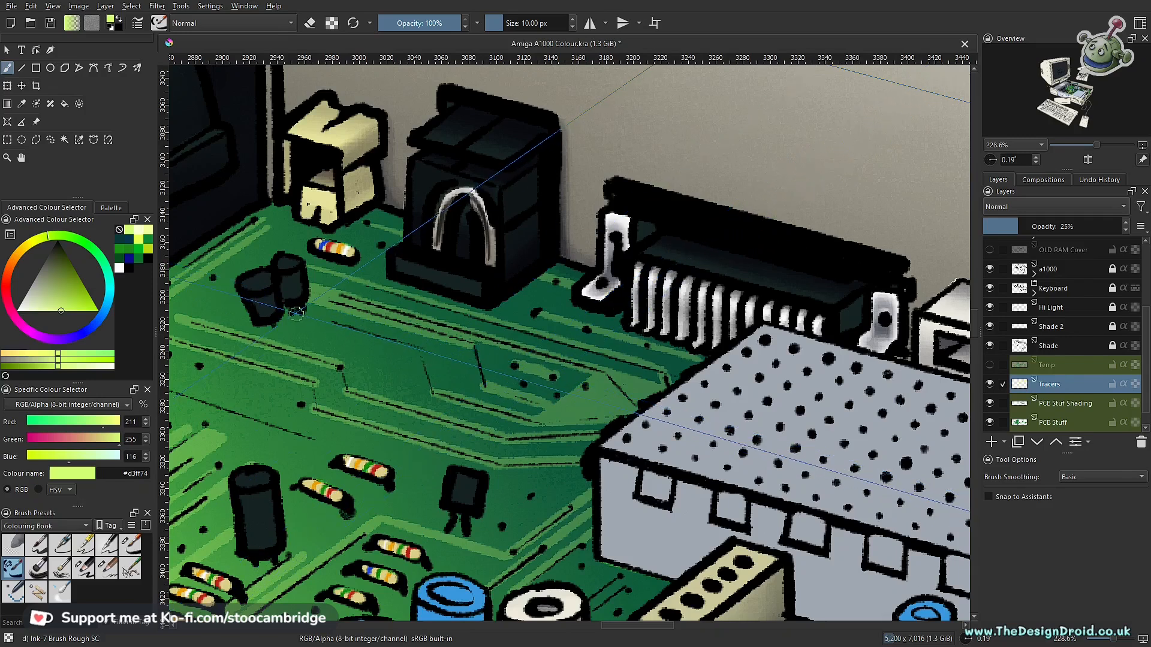
- Extend the snapped tracer line from the paired black components and cover both short angled traces with straight, unsnapped segments
key(ctrl+shift+l)
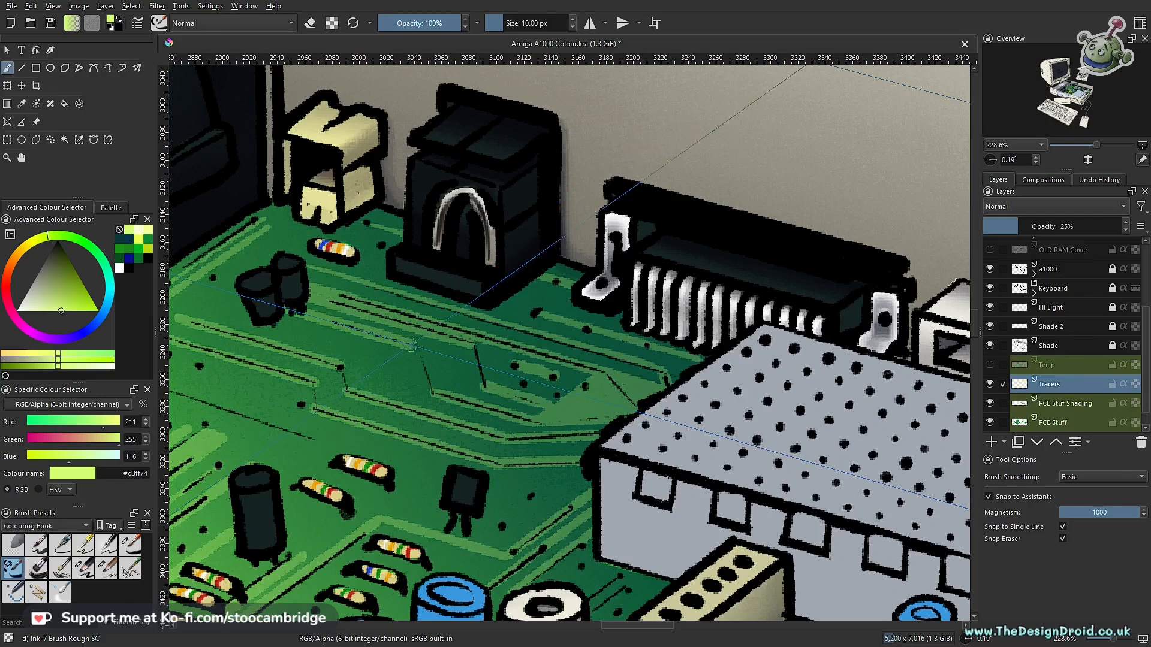
key(ctrl+shift+l)
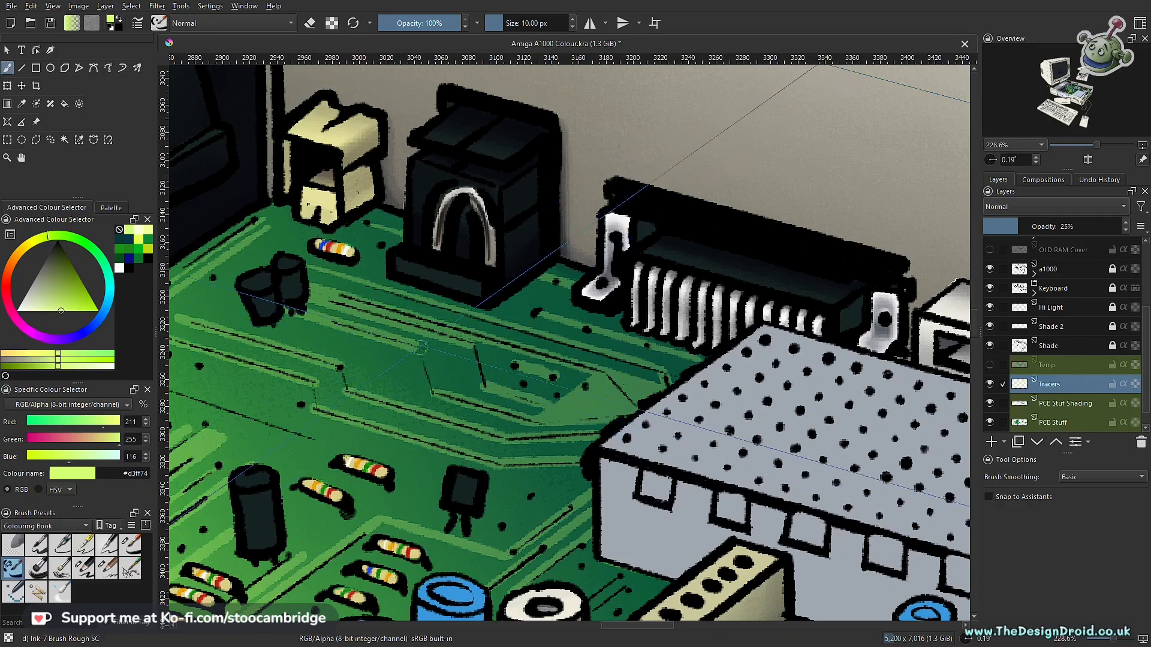
key(v)
drag(417, 347, 427, 390)
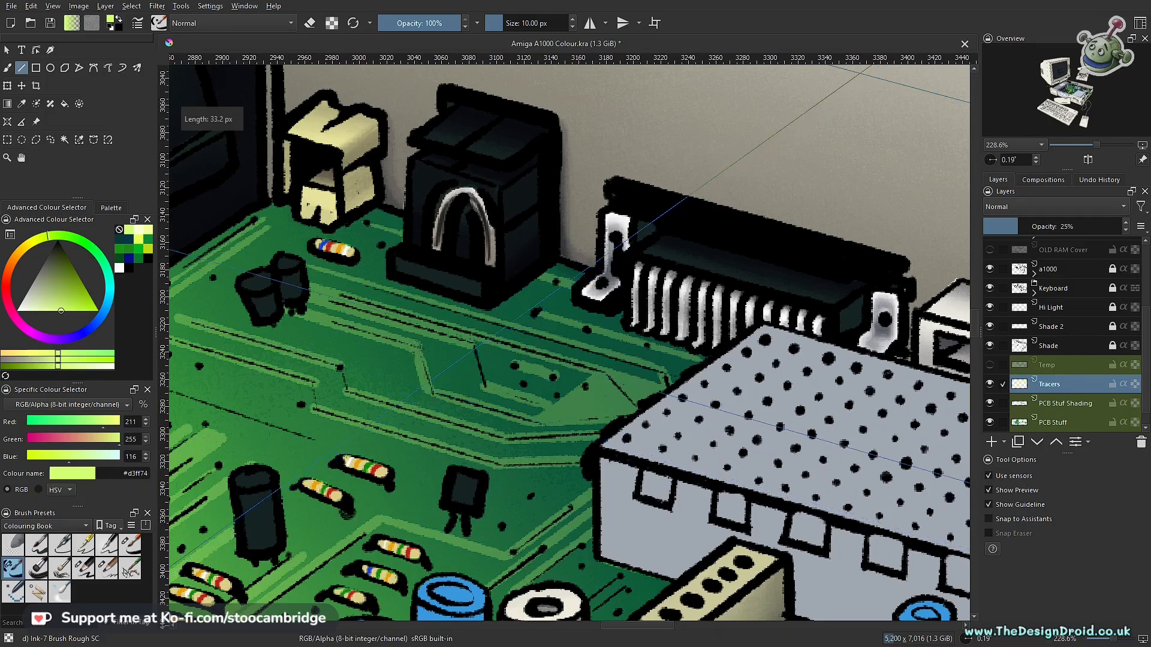
drag(474, 342, 484, 386)
- Touch up the tracer bends freehand where the short angled segments meet the long lines in front of the black socket
scroll(425, 333, up, 3)
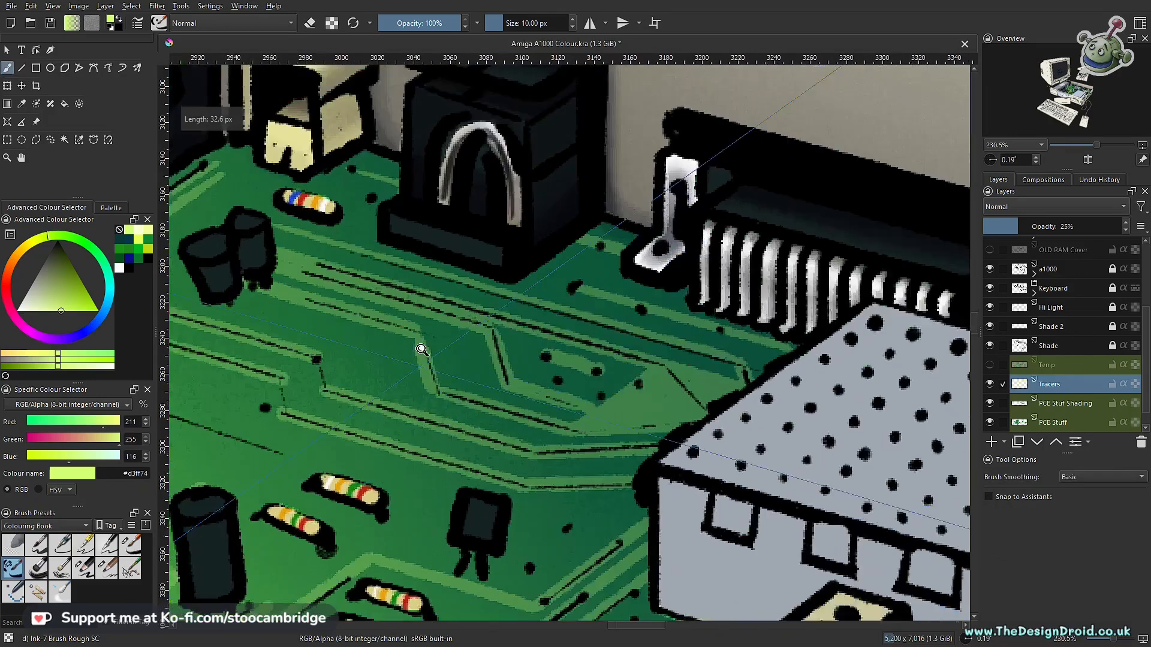
key(b)
key(v)
drag(422, 291, 422, 290)
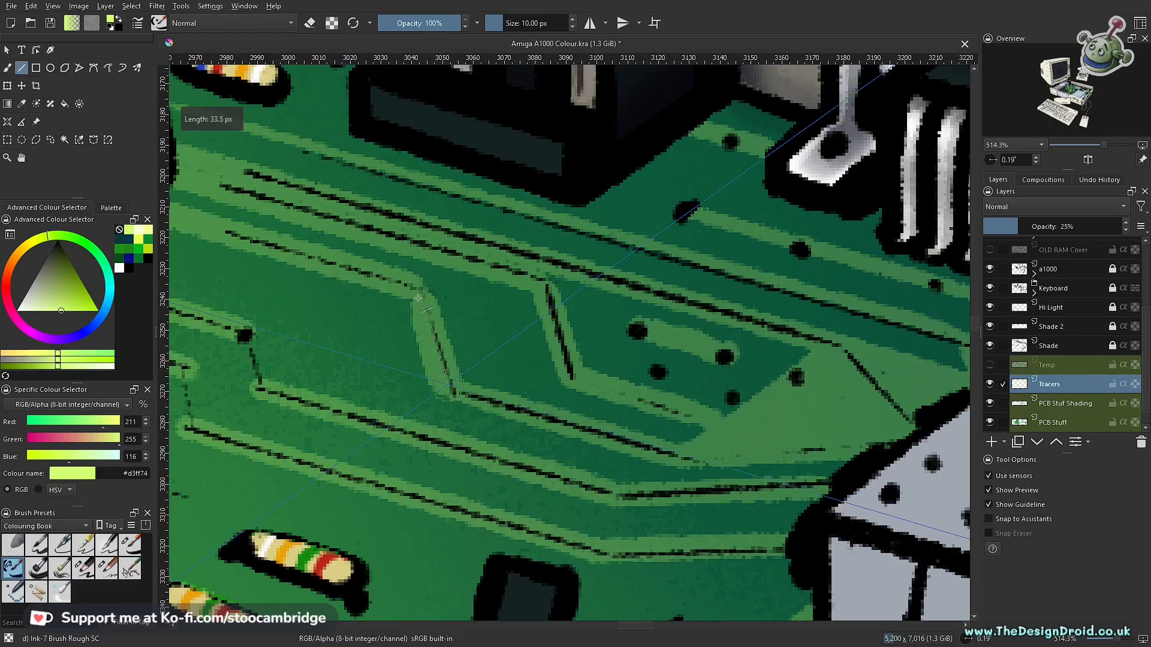
key(b)
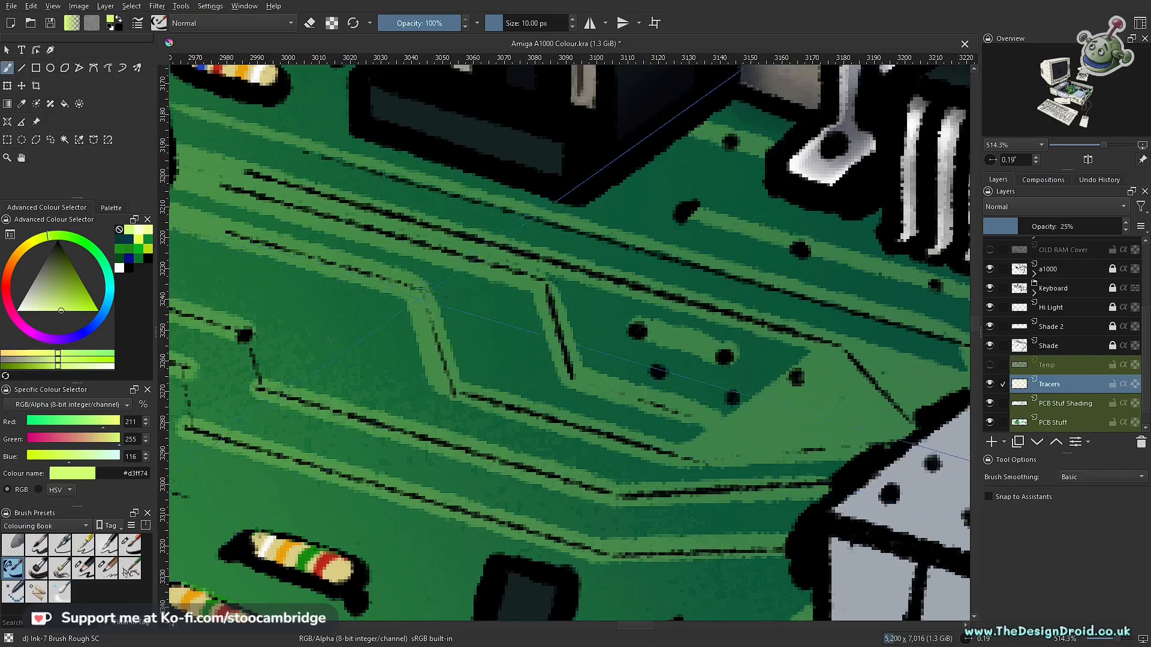
drag(595, 297, 603, 456)
- Turn assistant snapping on and draw tracer lines along the long traces behind the resistors and the black cylindrical components
drag(672, 389, 633, 349)
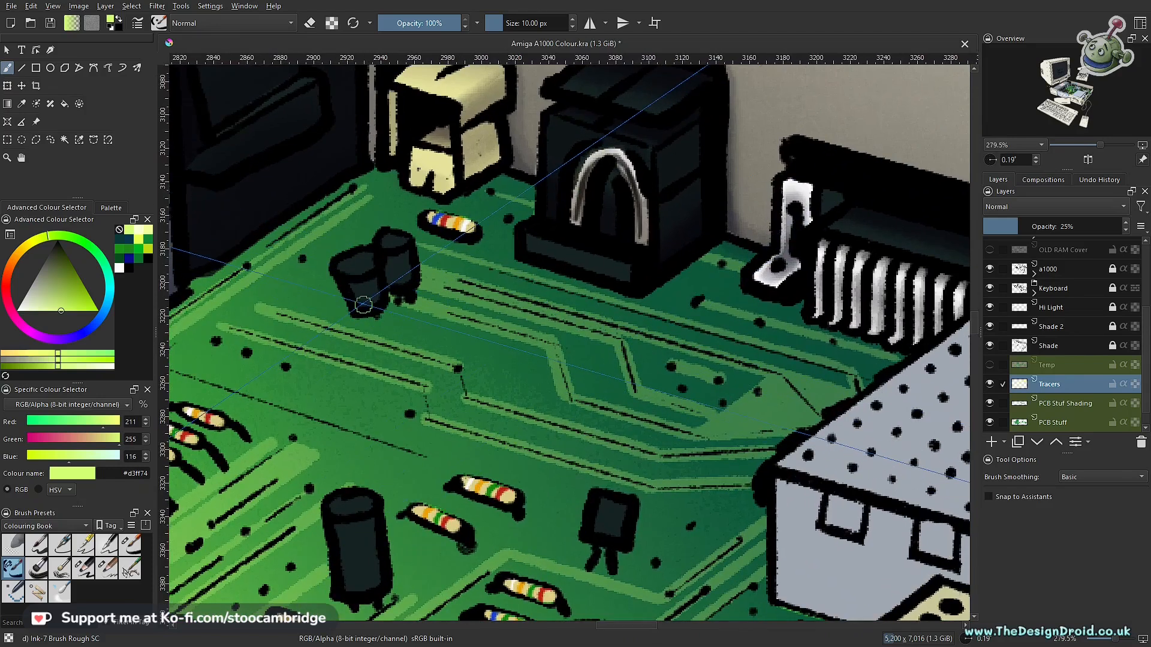
key(ctrl+shift+l)
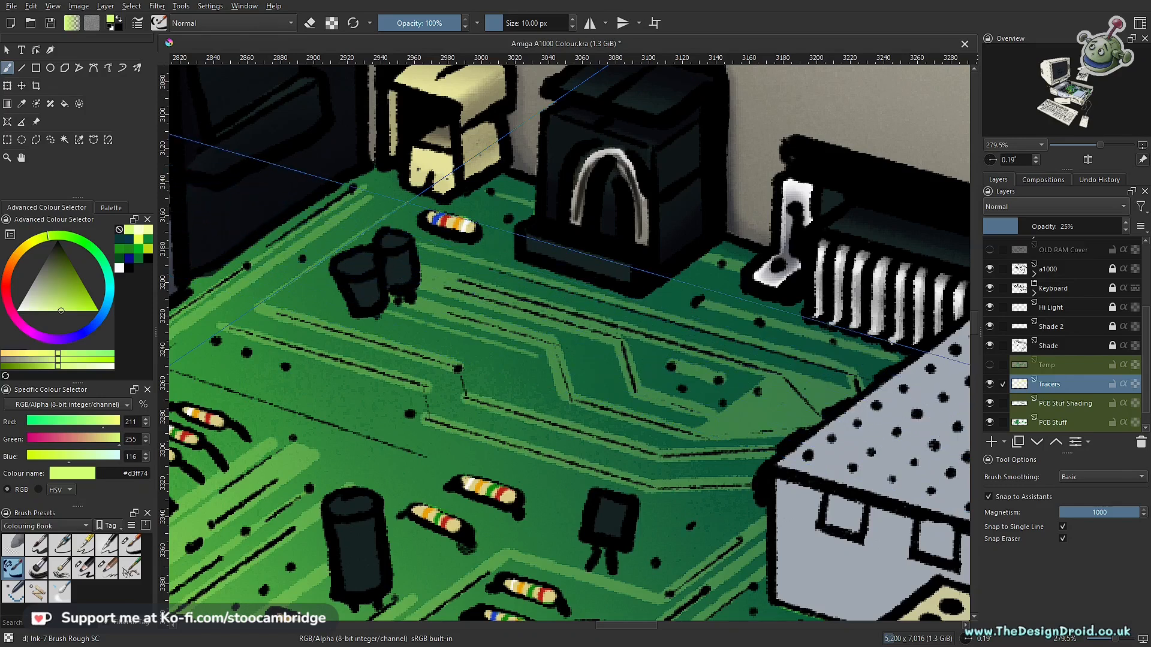
drag(198, 352, 399, 220)
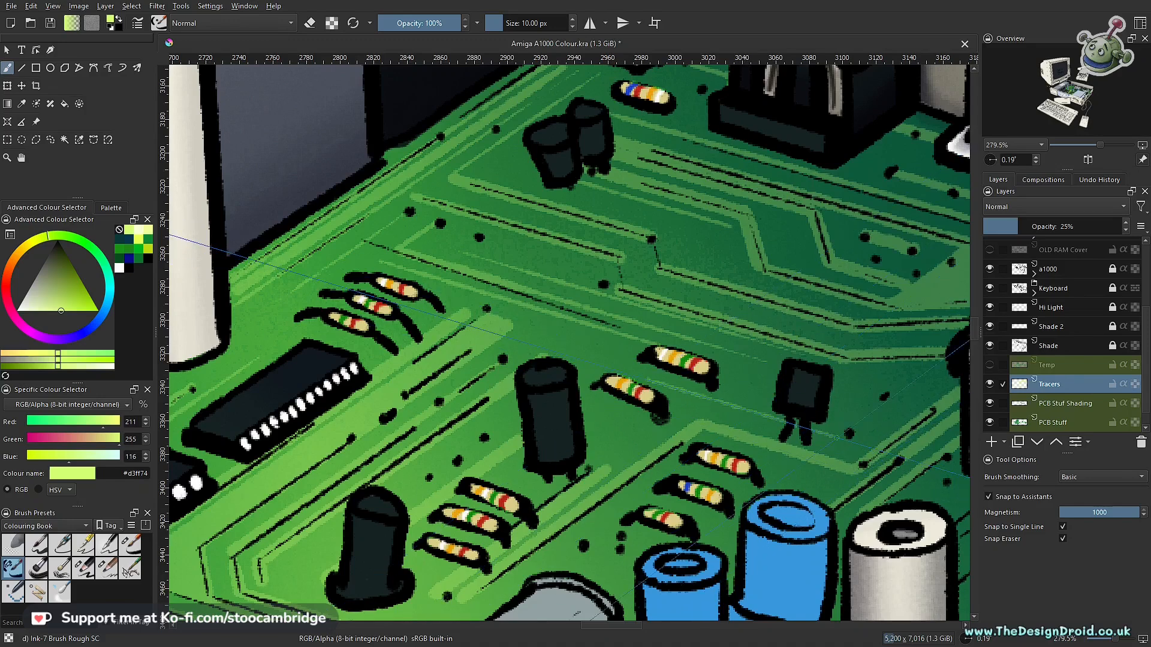
- Continue the snapped tracer lines along the board edge beside the vented grey casing and around the large chips
drag(855, 382, 836, 590)
drag(805, 449, 599, 362)
drag(599, 362, 691, 371)
drag(761, 397, 613, 367)
drag(455, 393, 623, 364)
drag(623, 367, 827, 303)
mouse_move(677, 341)
mouse_down()
mouse_move(674, 299)
mouse_move(665, 383)
mouse_up()
drag(616, 354, 615, 330)
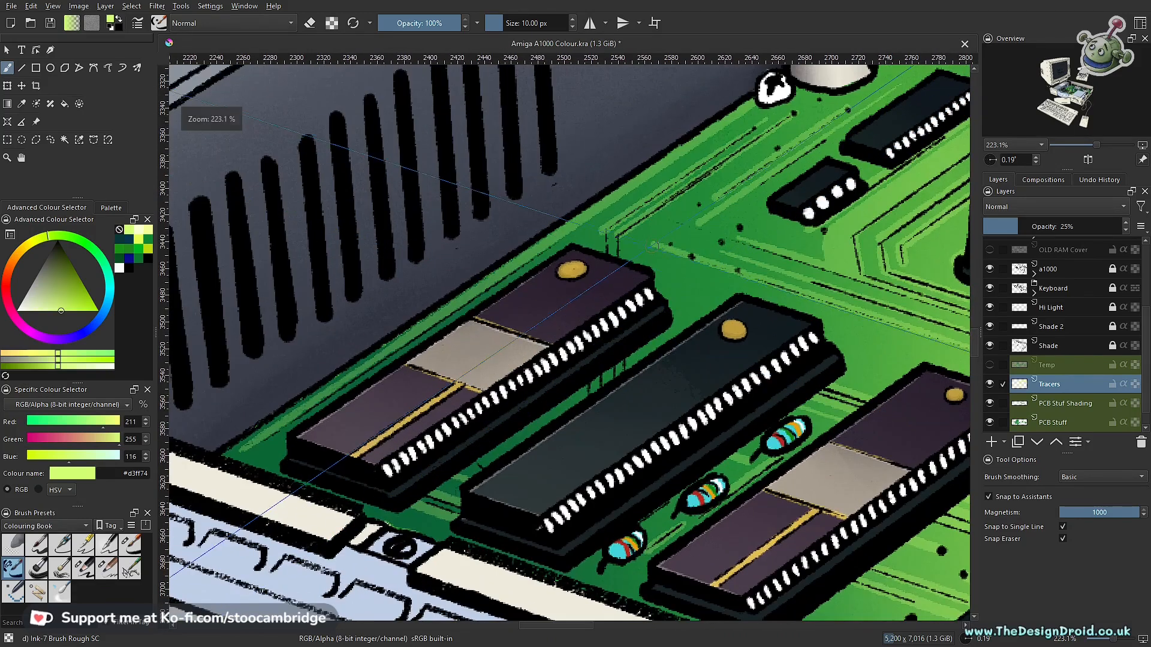
- Turn assistant snapping off and join the tracer bends behind and between the large chips with short straight segments
key(ctrl+shift+l)
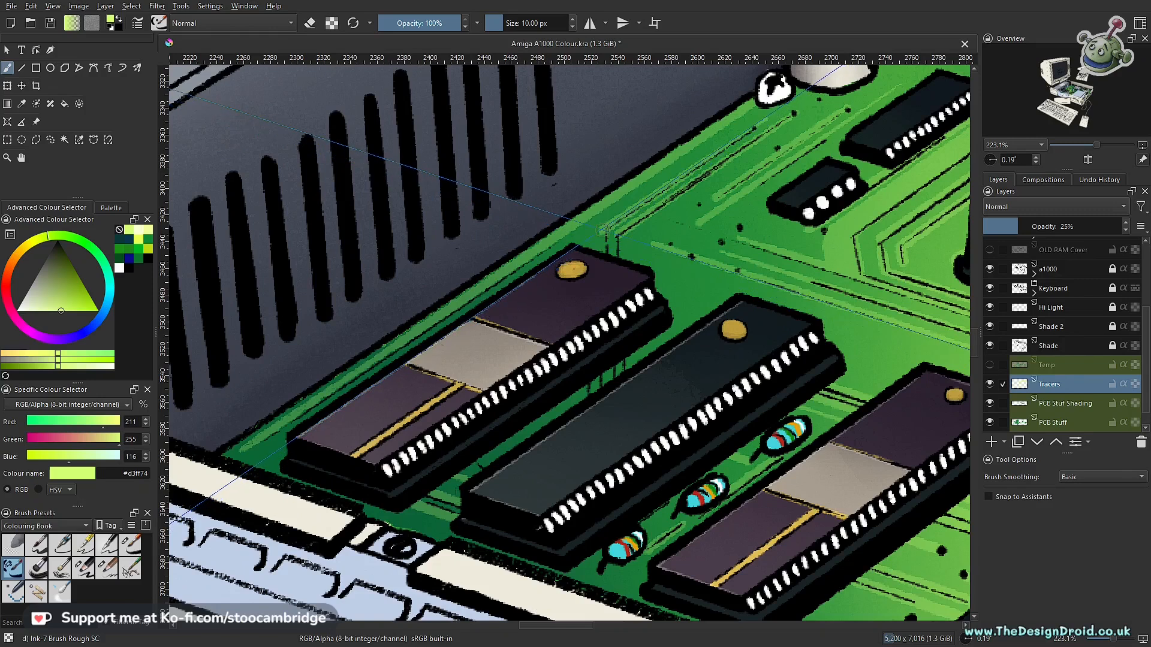
key(v)
mouse_move(602, 230)
mouse_down()
mouse_move(604, 396)
mouse_move(623, 381)
mouse_move(621, 397)
mouse_move(587, 401)
mouse_move(586, 256)
mouse_up()
key(b)
key(v)
key(b)
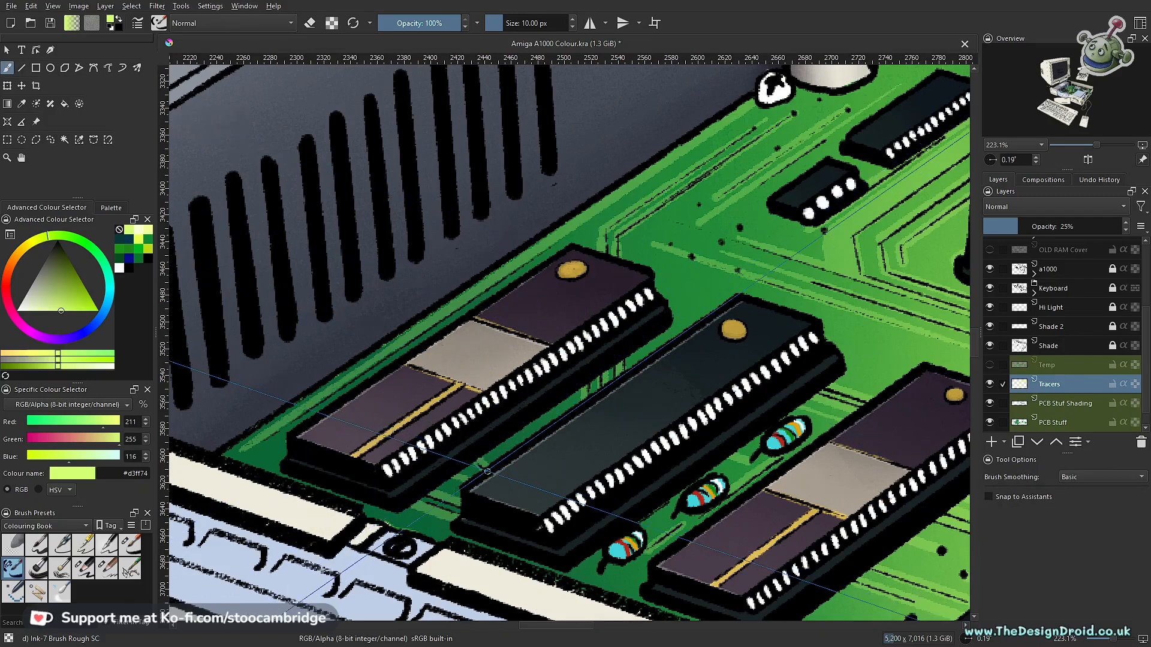
- Examine the finished tracer lines in the whole drawing and up close around the large chips
drag(605, 451, 412, 508)
drag(570, 382, 513, 540)
drag(604, 426, 570, 510)
drag(642, 442, 654, 318)
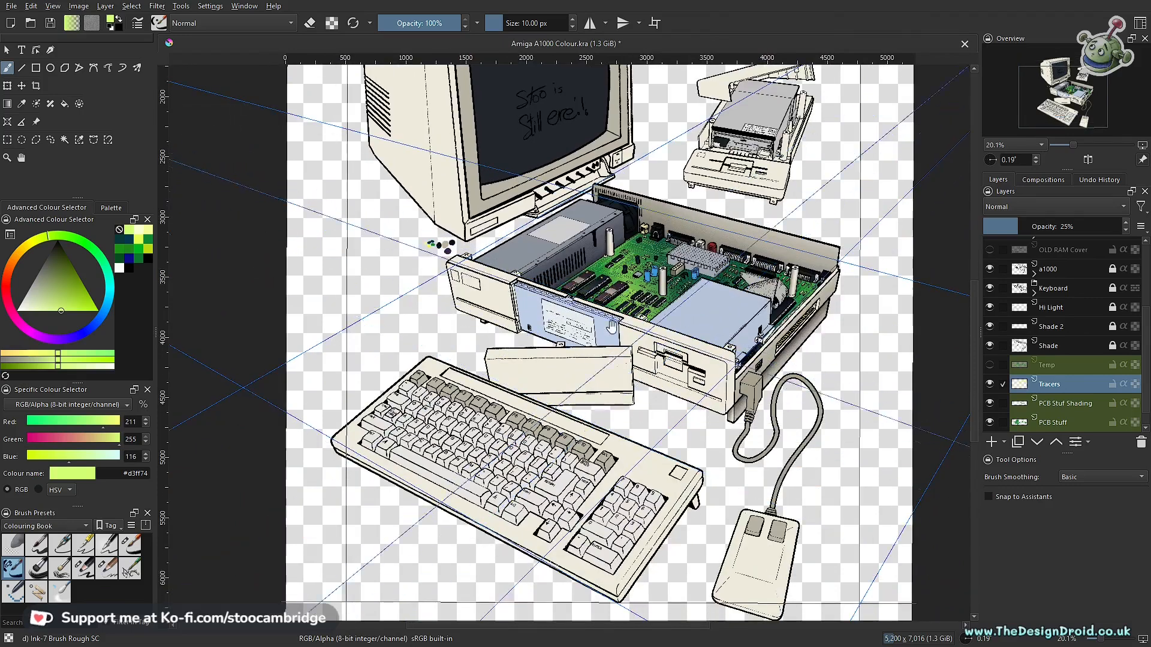
drag(548, 373, 548, 450)
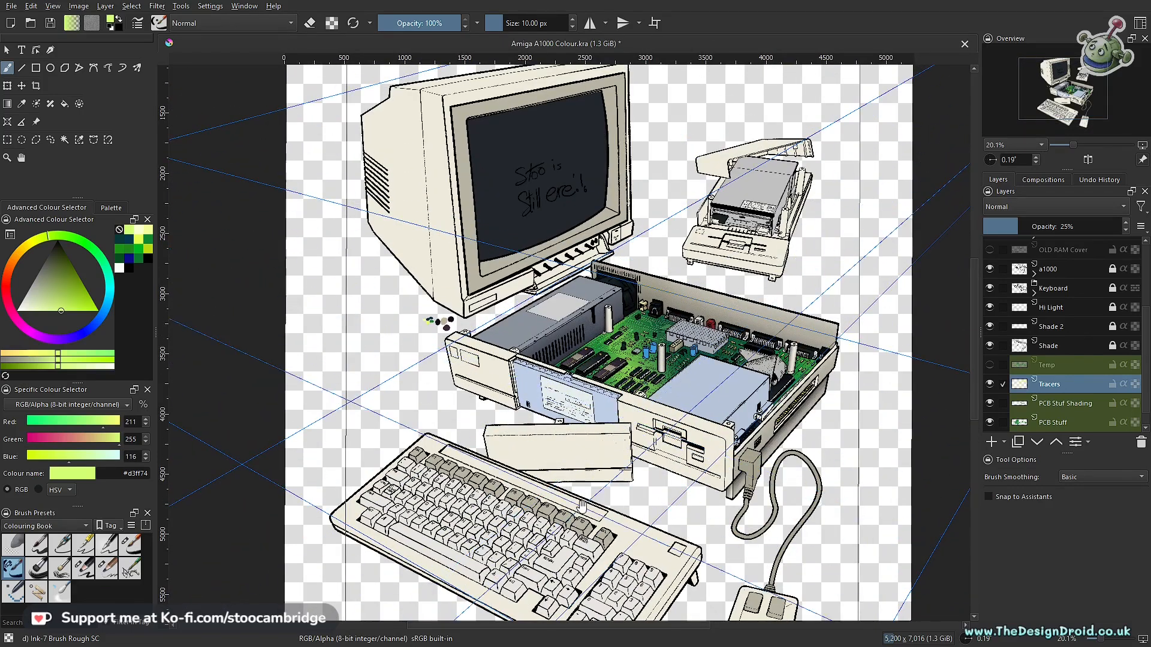
drag(644, 392, 642, 349)
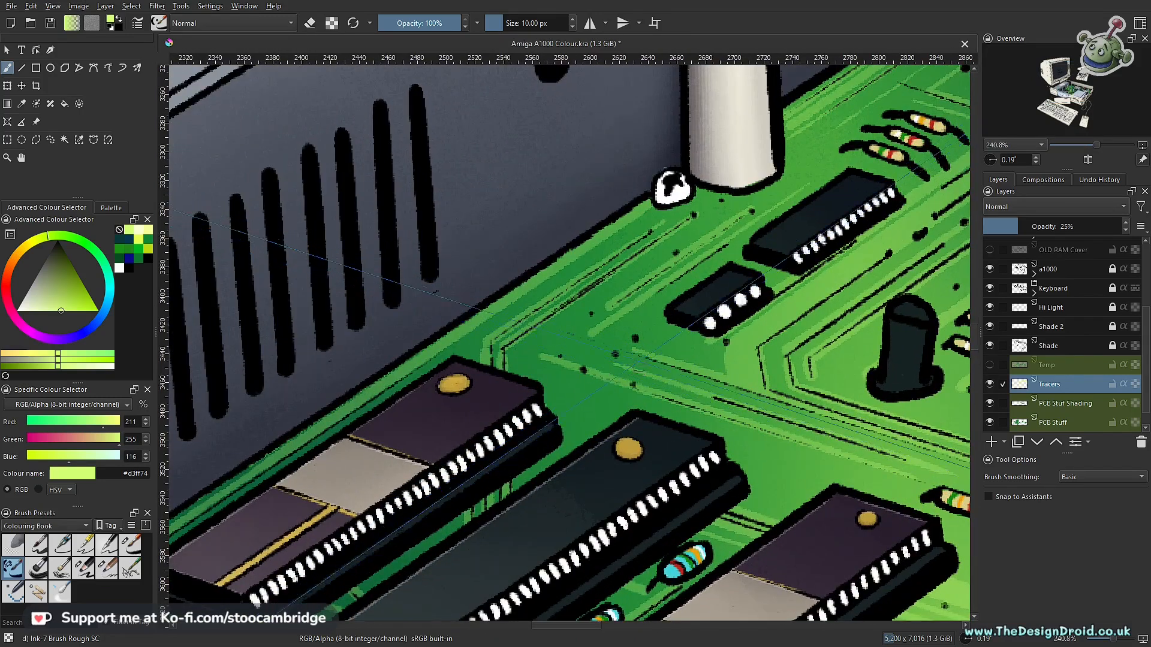
drag(636, 353, 614, 362)
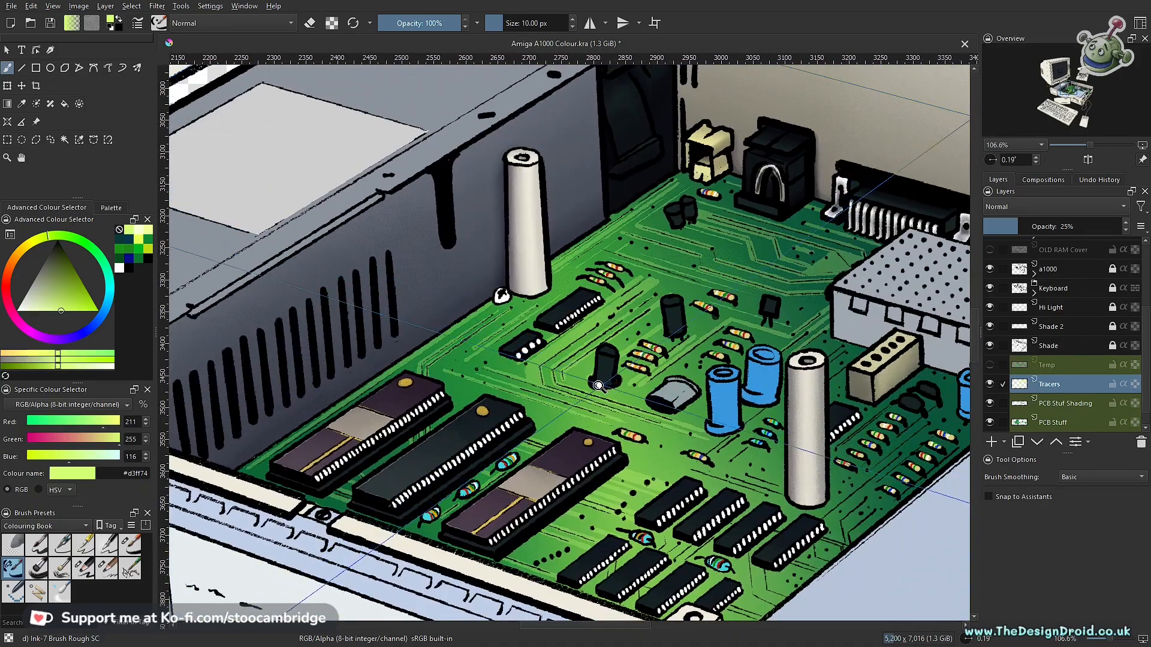
drag(588, 402, 593, 380)
drag(646, 414, 604, 278)
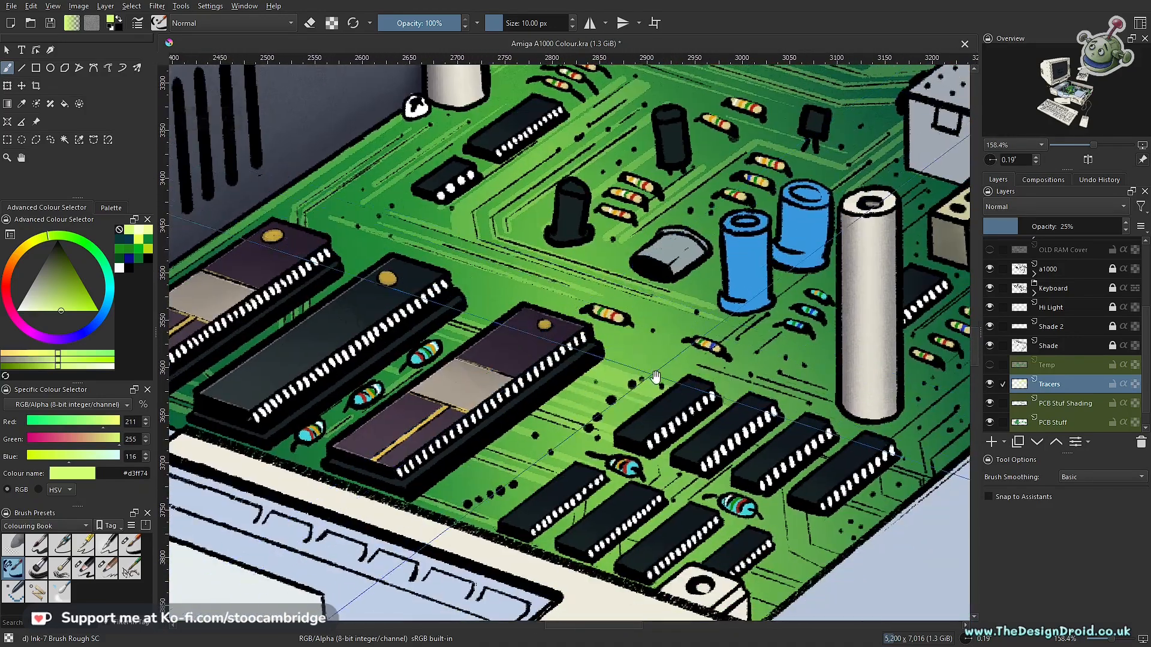
- Turn assistant snapping back on for the traces between the front purple chip and the group of small chips
drag(710, 400, 707, 376)
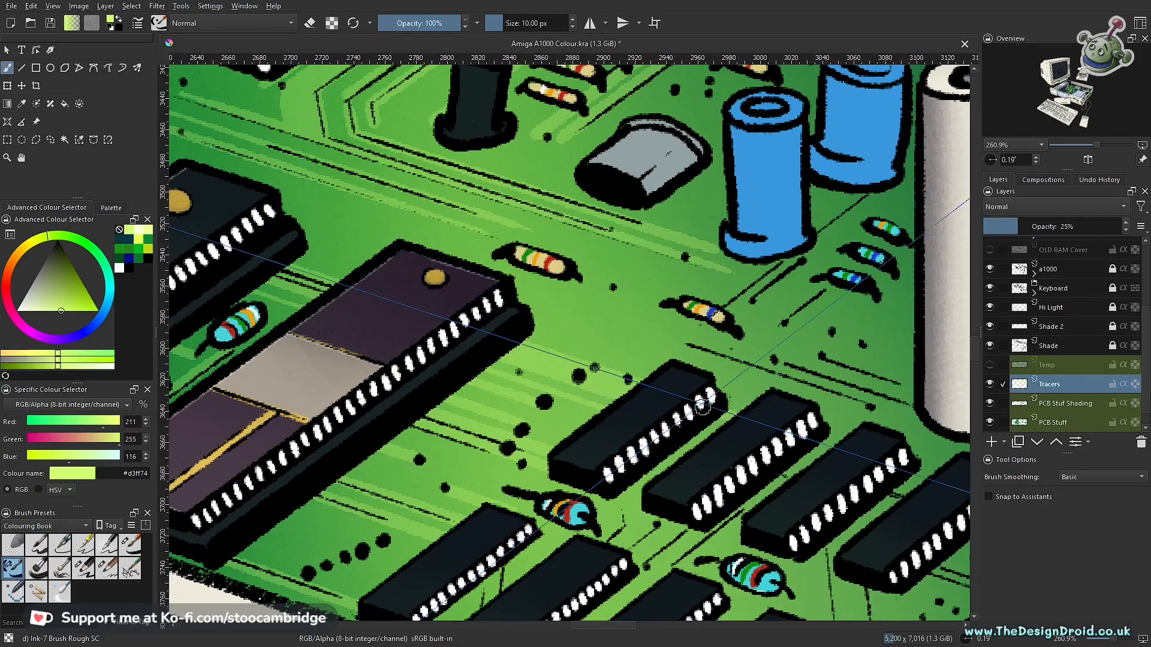
key(ctrl+shift+l)
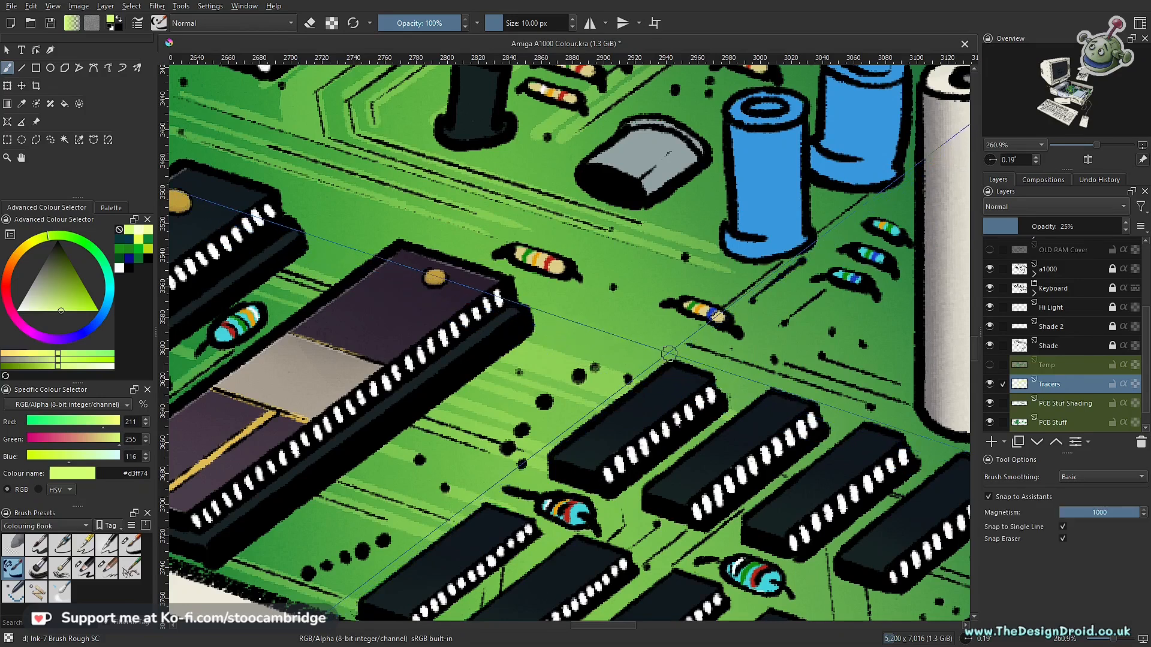
drag(605, 322, 545, 362)
drag(461, 339, 784, 445)
key(ctrl+z)
drag(459, 324, 679, 397)
key(ctrl+z)
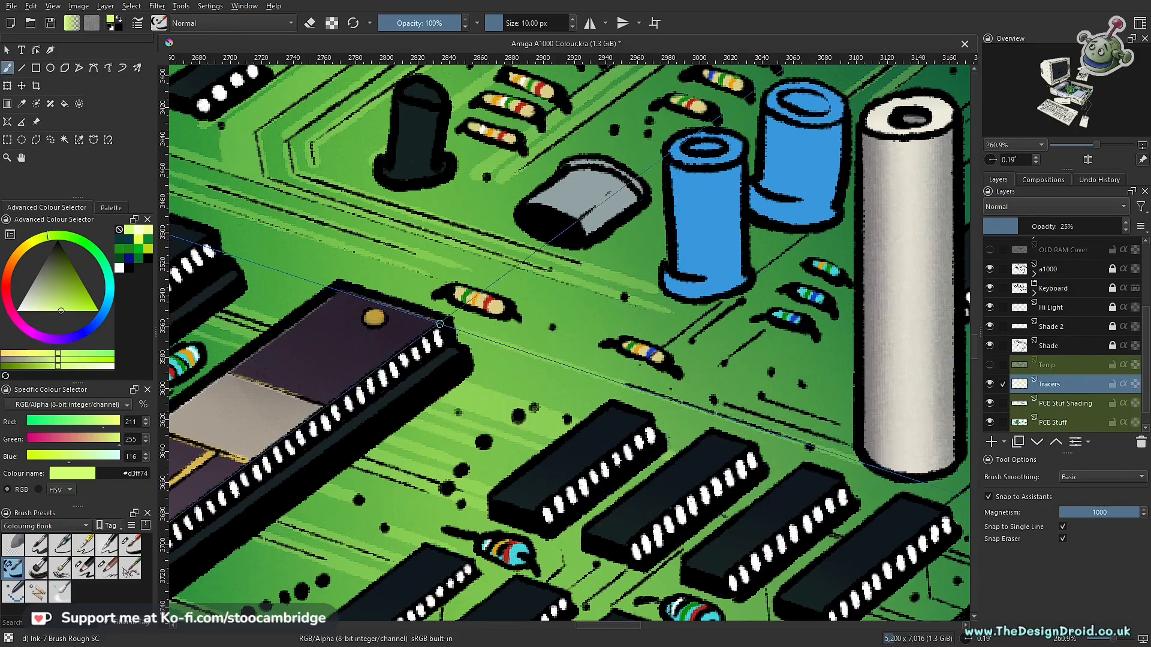
- Draw long snapped tracer lines behind the small chips towards the white pillar and diagonally past the blue capacitors
drag(288, 275, 842, 456)
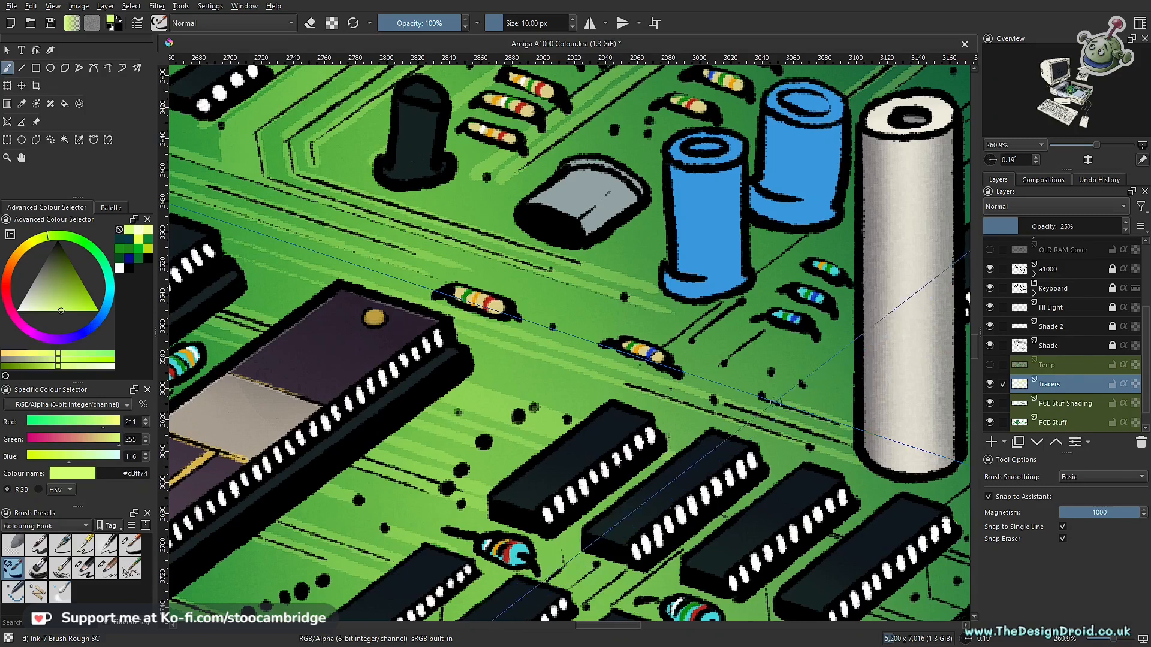
drag(715, 325, 502, 455)
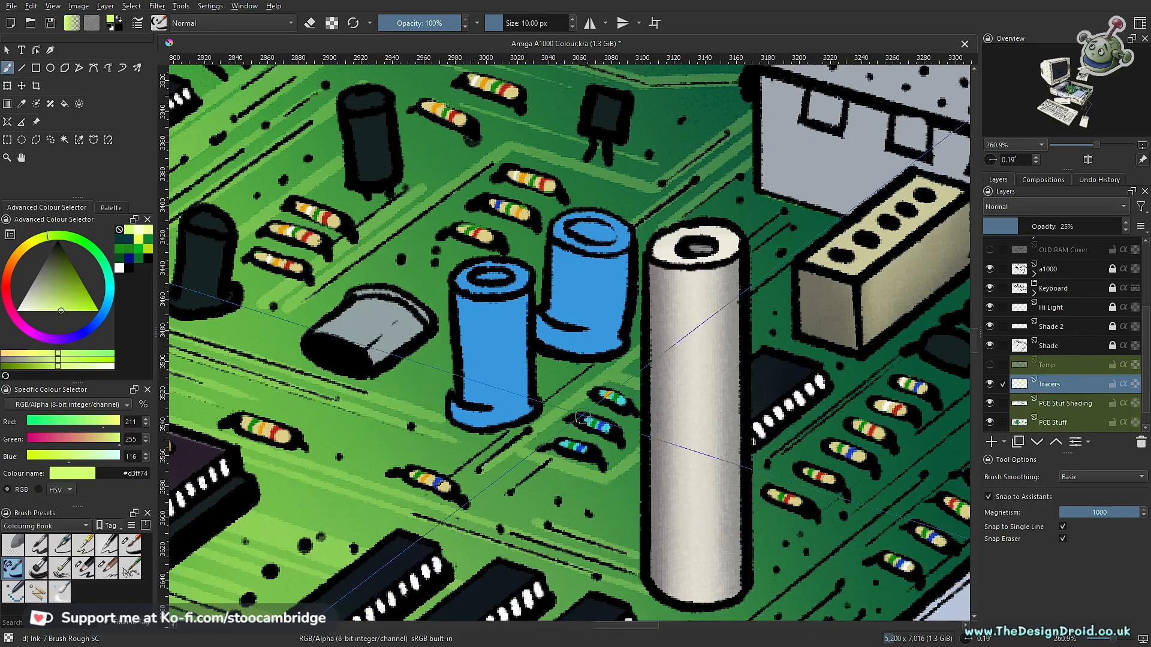
- Turn assistant snapping off and fill the patch around the three small blue resistors beside the white pillar with the tracer colour
key(ctrl+shift+l)
scroll(569, 429, up, 2)
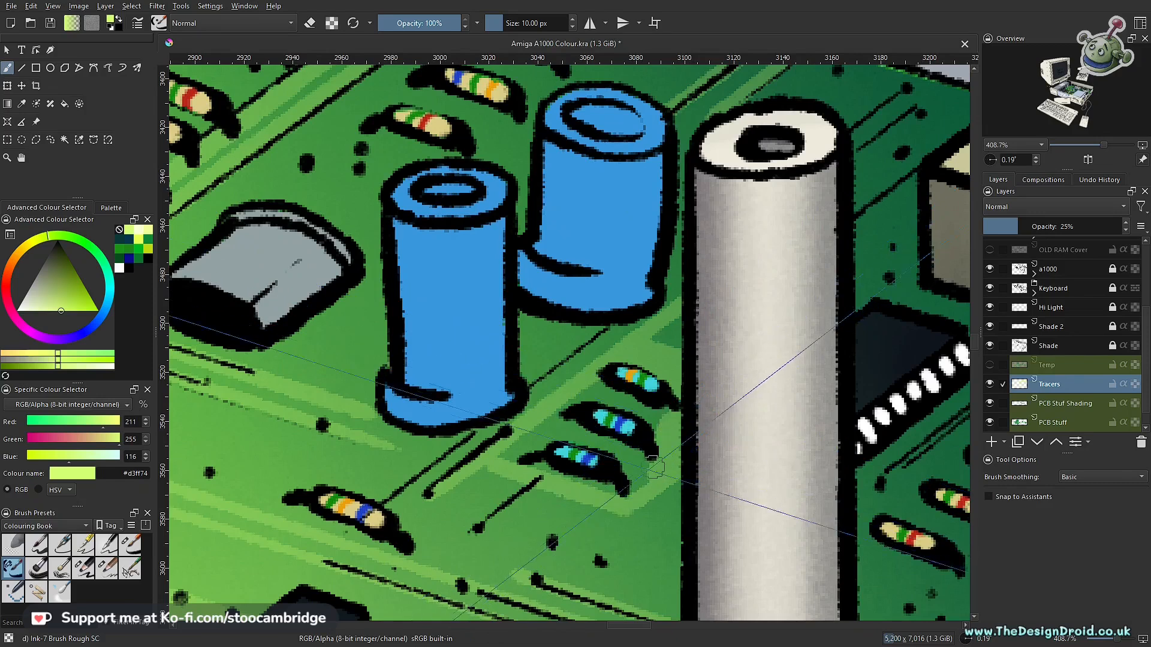
mouse_move(600, 393)
mouse_down()
mouse_move(507, 452)
mouse_move(628, 440)
mouse_up()
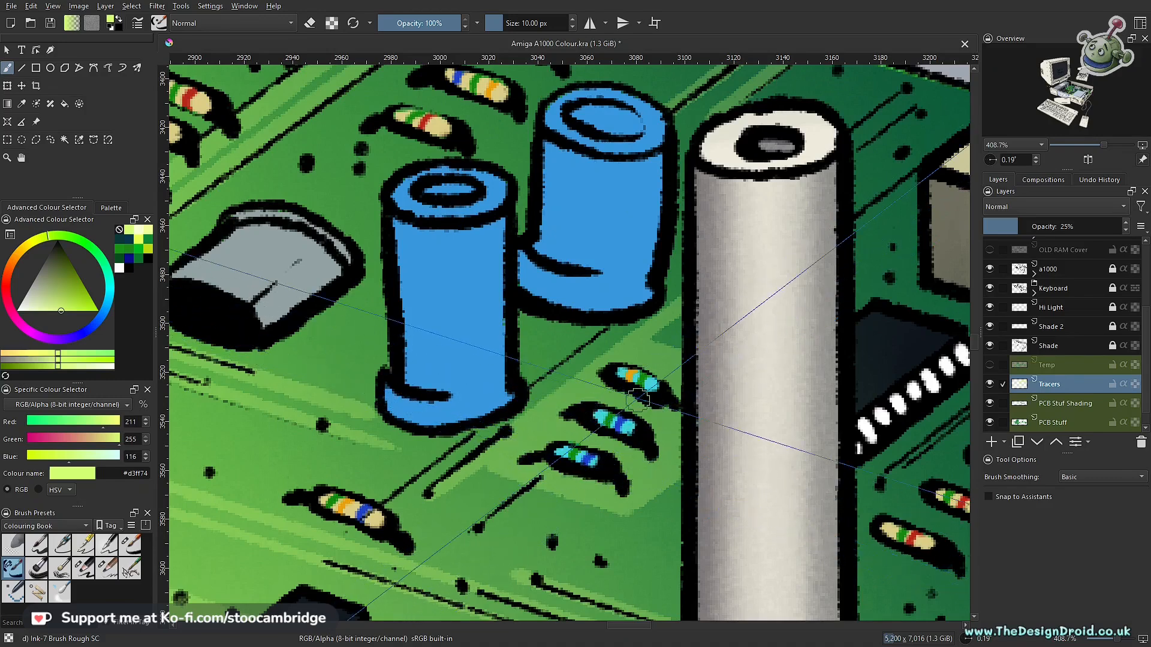
drag(623, 396, 632, 453)
drag(669, 408, 708, 470)
- Turn assistant snapping on and draw tracer lines between the resistor rows and along the angled traces at the board's front edge
drag(763, 360, 649, 321)
drag(667, 250, 601, 383)
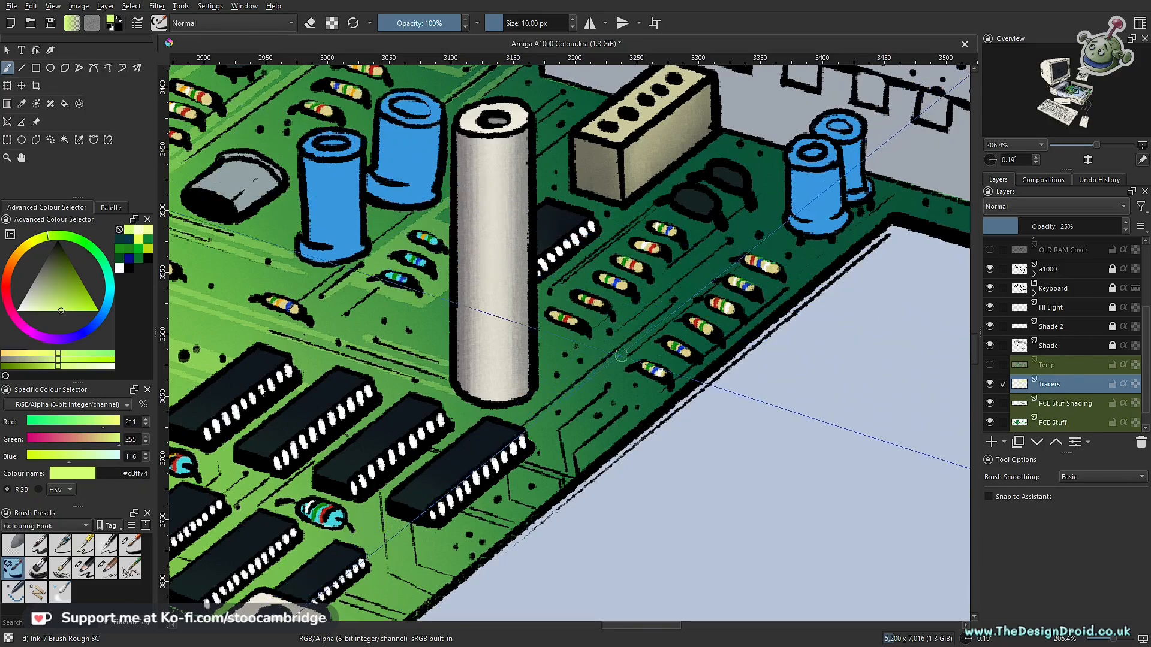
key(ctrl+shift+l)
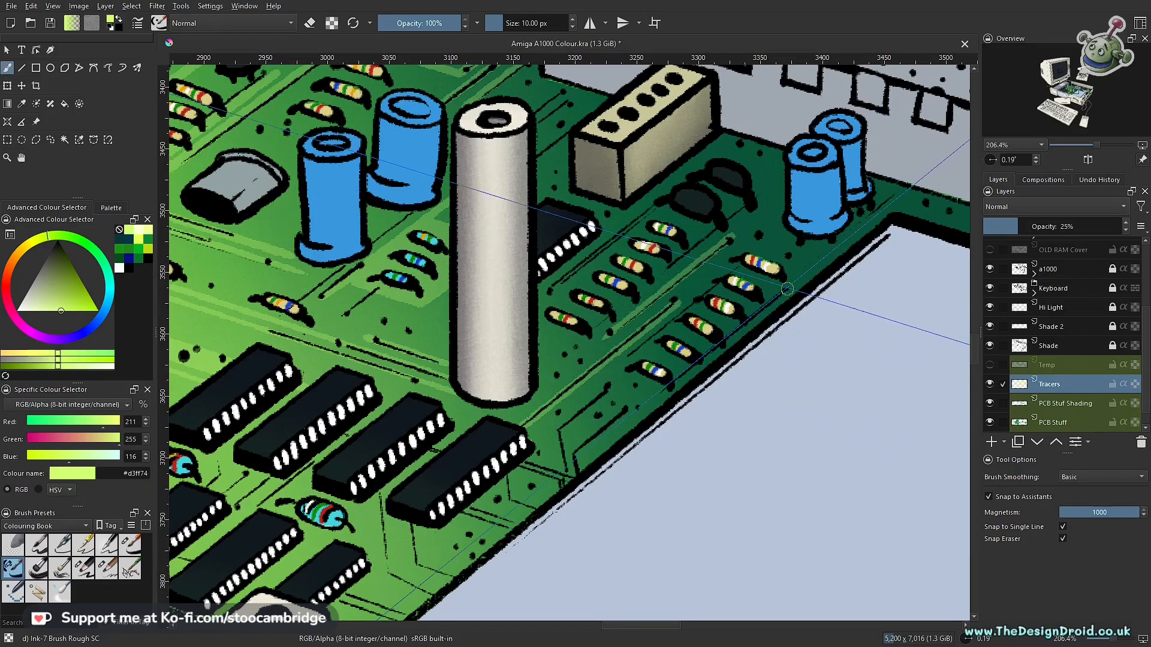
drag(631, 407, 573, 454)
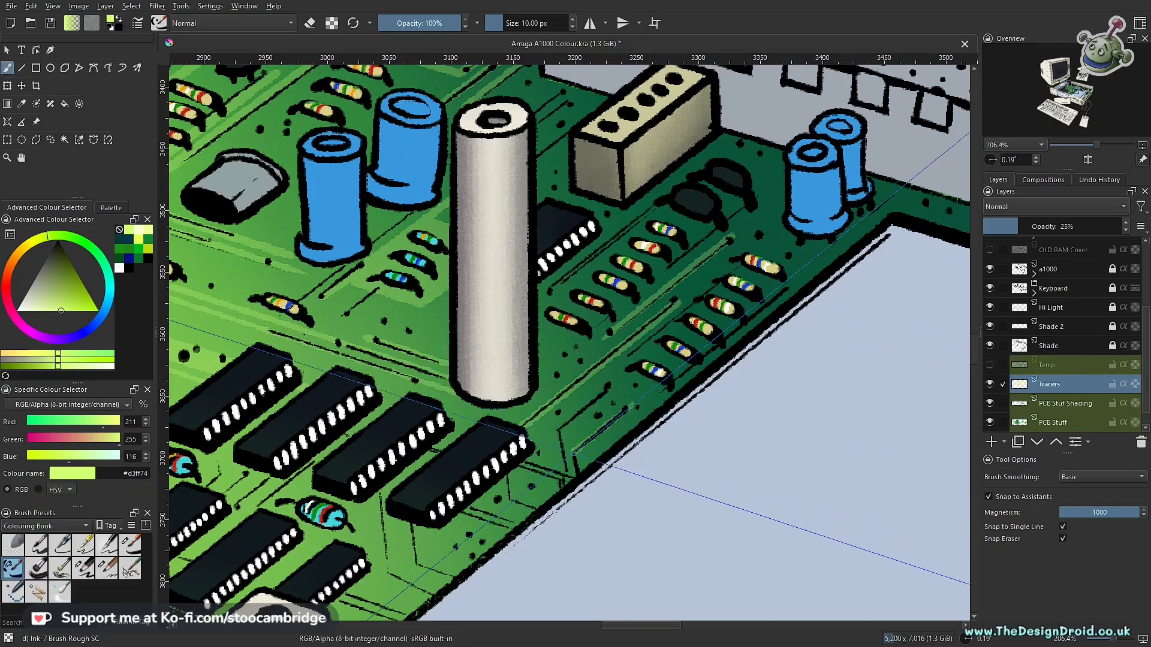
drag(611, 382, 557, 425)
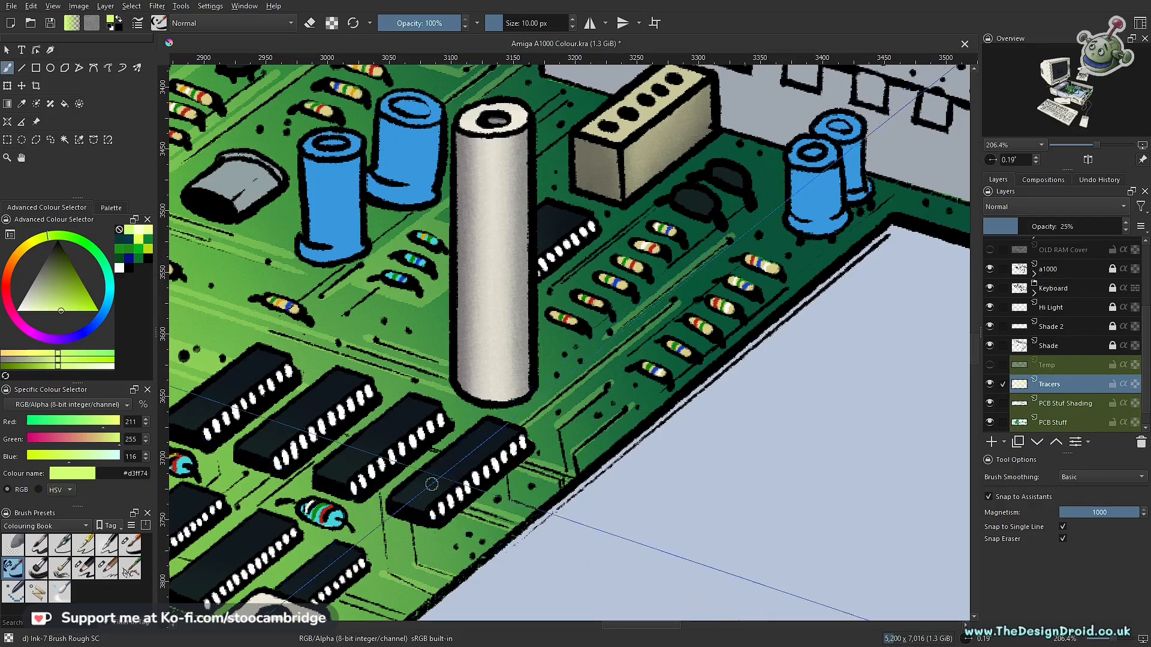
drag(581, 396, 628, 389)
drag(681, 337, 526, 436)
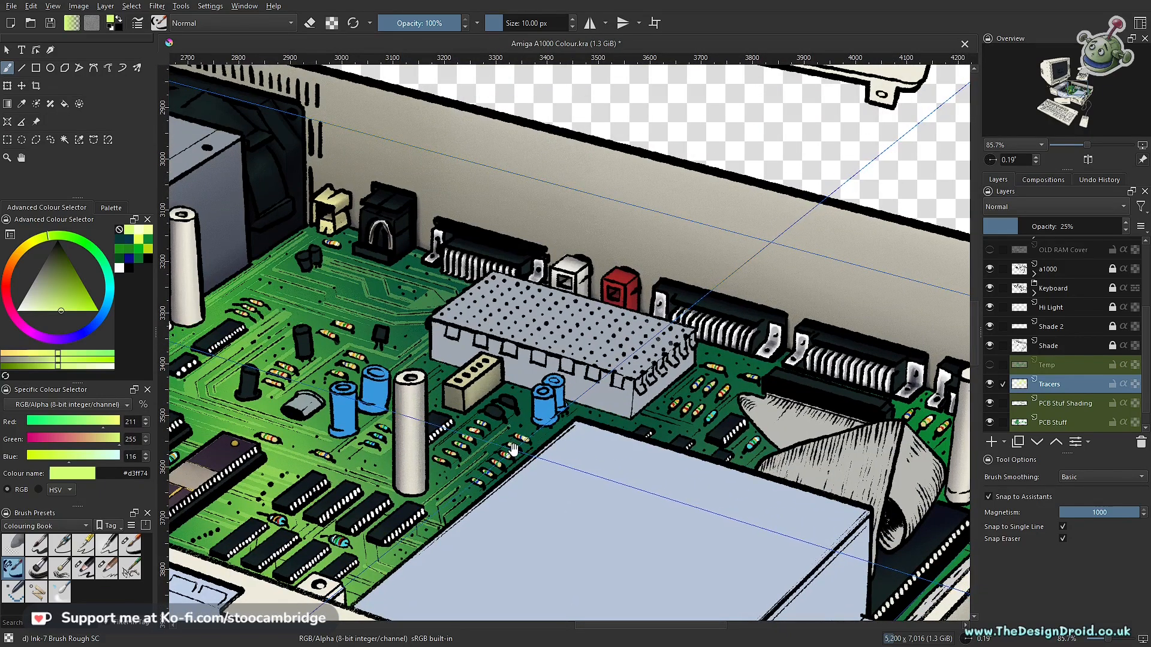
- Fill around the resistor row behind the white pillar and add angled tracer lines beside the small pair of blue capacitors
mouse_move(514, 451)
mouse_down()
mouse_move(516, 470)
mouse_move(652, 409)
mouse_move(637, 321)
mouse_up()
drag(554, 383, 384, 516)
key(ctrl+shift+l)
mouse_move(455, 459)
mouse_down()
mouse_move(377, 488)
mouse_move(487, 414)
mouse_up()
key(ctrl+shift+l)
key(v)
mouse_move(561, 377)
mouse_down()
mouse_move(564, 342)
mouse_move(537, 322)
mouse_up()
key(v)
drag(599, 377, 587, 312)
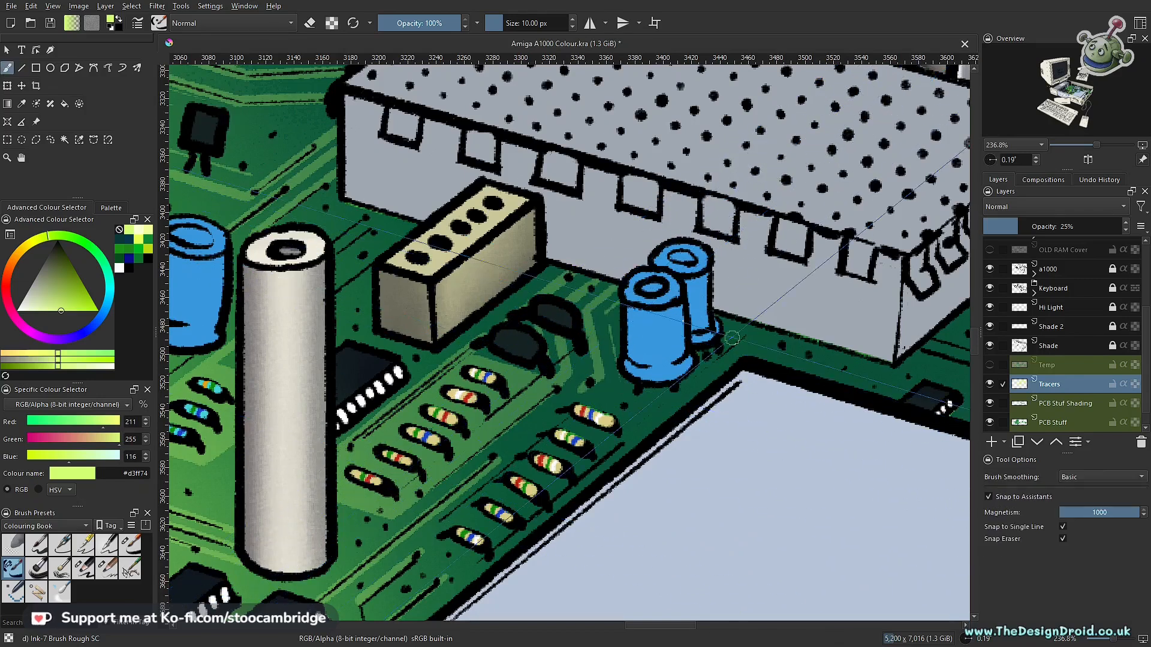
- Draw tracer lines and fill the patch around the resistors between the perforated grey box and the ribbon cable
mouse_move(838, 374)
mouse_down()
mouse_move(905, 388)
mouse_move(413, 419)
mouse_up()
drag(444, 379, 579, 416)
drag(503, 386, 606, 284)
mouse_move(607, 279)
mouse_down()
mouse_move(629, 308)
mouse_move(703, 303)
mouse_move(591, 402)
mouse_up()
key(ctrl+shift+l)
key(ctrl+shift+l)
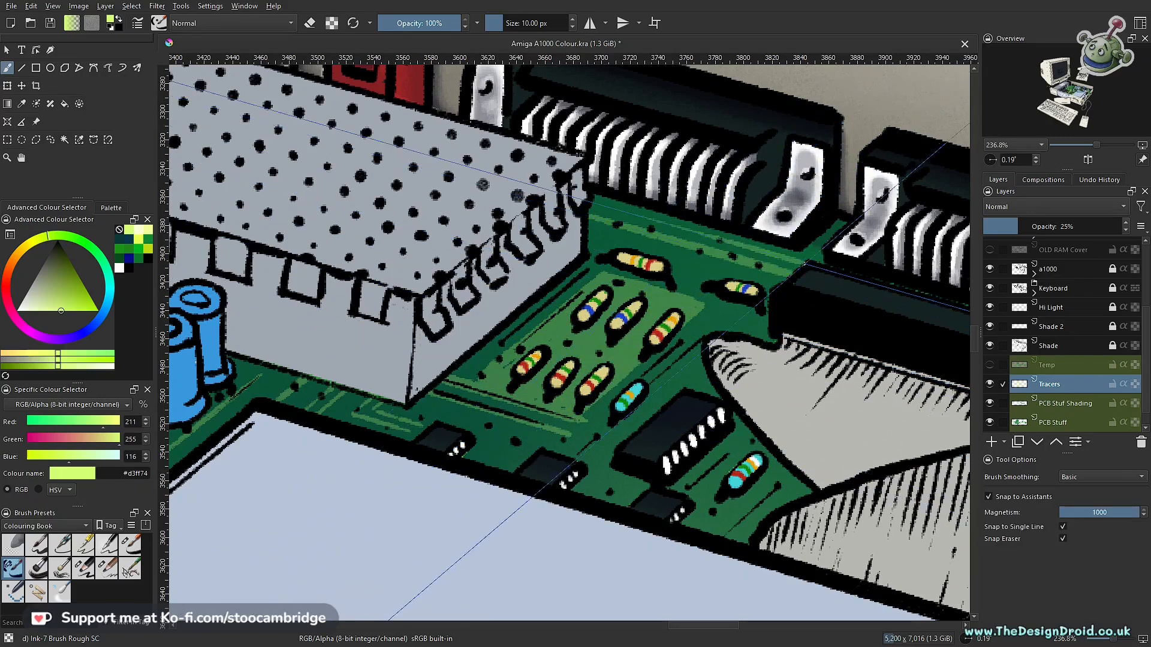
- Draw tracer lines beside the chip and blue resistor by the ribbon cable and along the traces behind the drive casing
drag(749, 432, 680, 492)
drag(782, 466, 709, 532)
drag(418, 419, 510, 449)
scroll(570, 384, down, 1)
- Draw angled tracer lines between the resistors in the board's corner beside the far white pillar
drag(899, 467, 300, 360)
drag(655, 377, 880, 146)
drag(583, 441, 848, 165)
drag(848, 165, 641, 392)
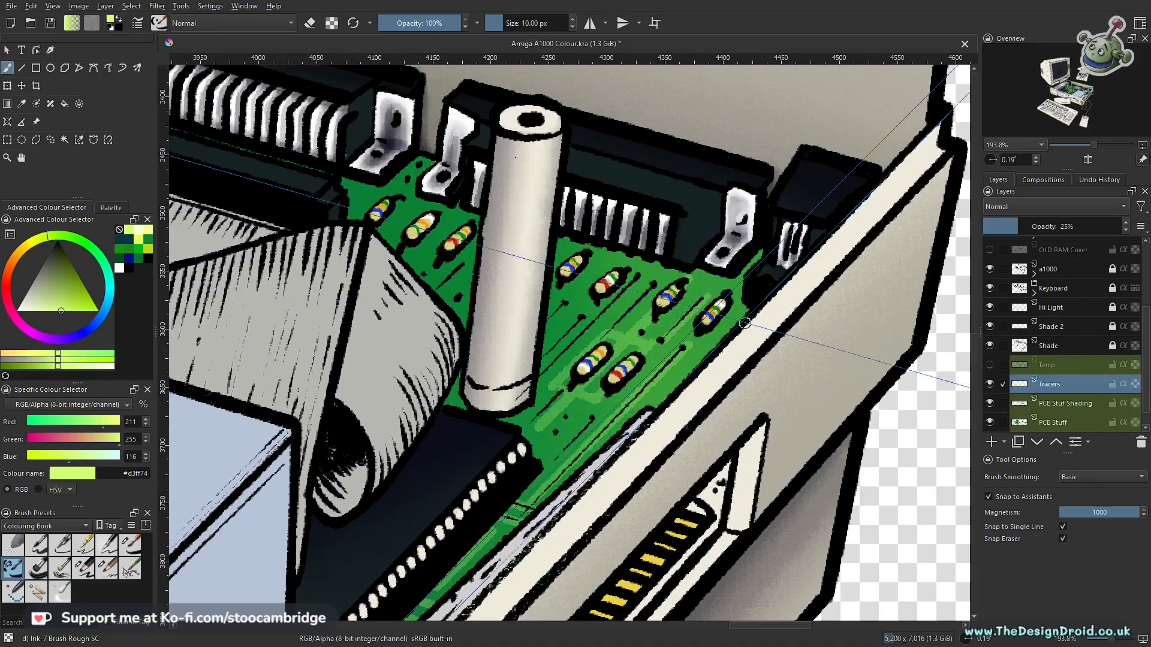
scroll(574, 295, down, 4)
drag(573, 295, 893, 449)
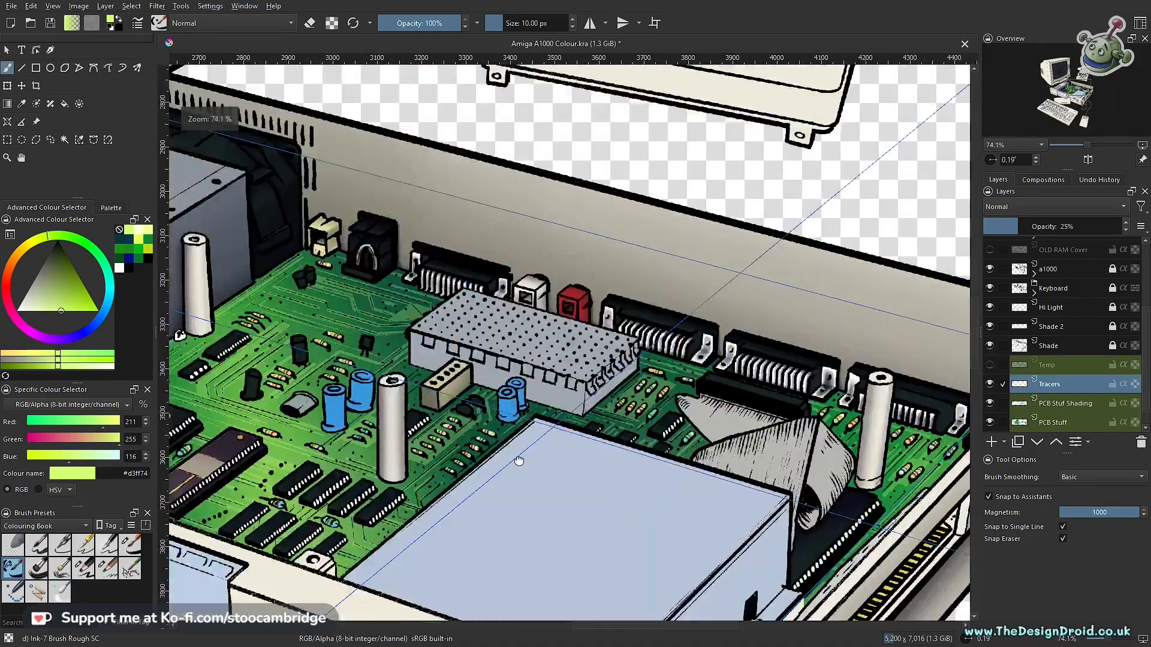
- Add freehand and assistant-snapped tracer strokes around the resistors and transistor in front of the perforated grey box
drag(367, 340, 597, 350)
scroll(598, 350, up, 5)
key(ctrl+shift+l)
drag(470, 339, 438, 361)
key(ctrl+shift+l)
- Add freehand and assistant-snapped tracer strokes along the long traces in the board's rear corner by the power supply
key(ctrl+shift+l)
drag(596, 344, 537, 393)
key(ctrl+shift+l)
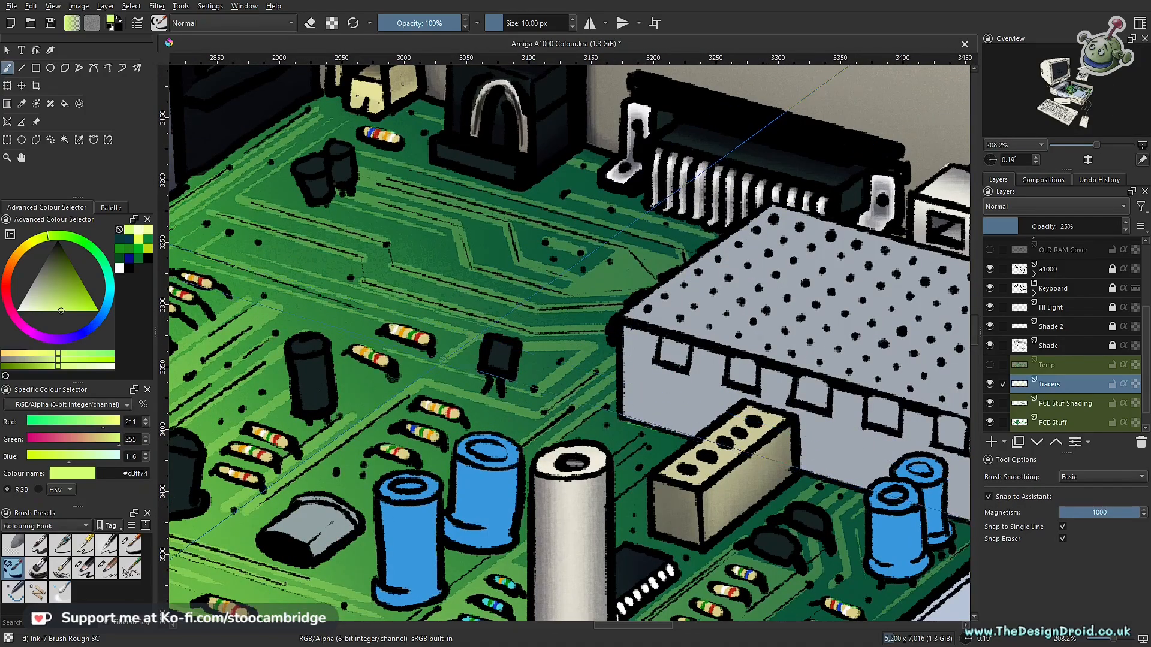
key(ctrl+shift+l)
scroll(469, 370, up, 4)
scroll(574, 342, down, 4)
drag(359, 321, 587, 341)
scroll(588, 339, up, 2)
key(ctrl+shift+l)
drag(469, 294, 174, 502)
- Clean up stray tracer marks with the eraser and draw straight tracer lines along the two short bends in the rear traces
key(e)
scroll(600, 359, up, 4)
mouse_move(390, 244)
mouse_down()
mouse_move(591, 343)
mouse_move(451, 481)
mouse_up()
drag(304, 327, 426, 243)
key(e)
key(f)
key(v)
drag(722, 376, 732, 416)
drag(673, 407, 679, 452)
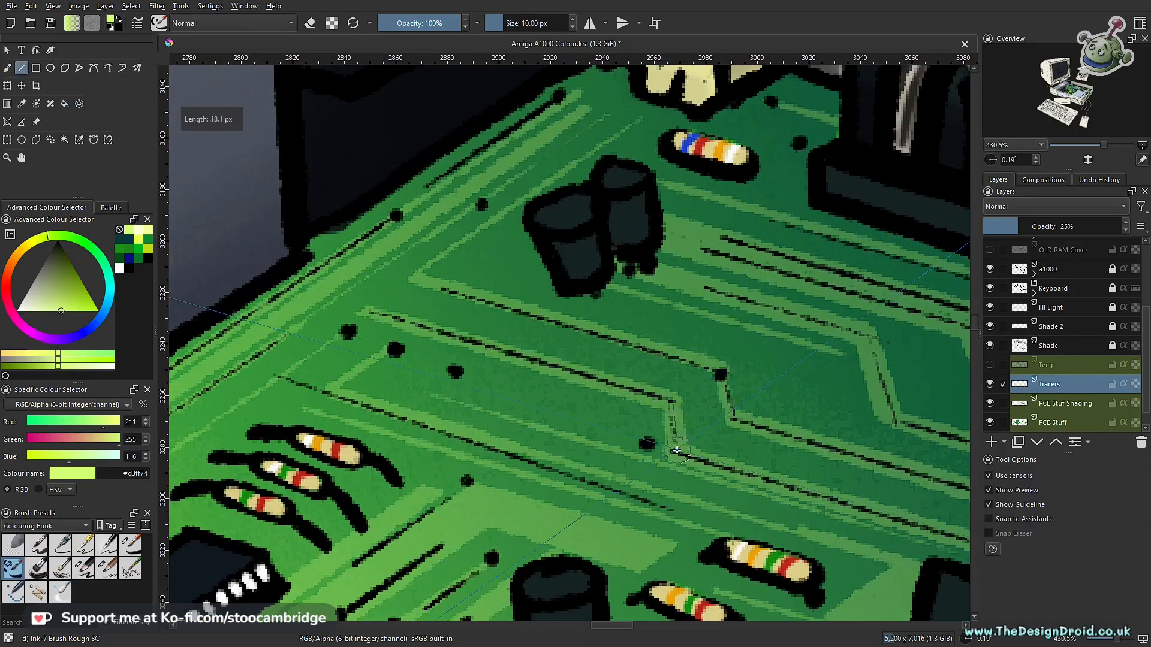
- Dab round tracer dots with the brush beside the rear resistor near the black arched connector
key(b)
click(482, 204)
click(745, 116)
click(779, 129)
drag(783, 180, 648, 369)
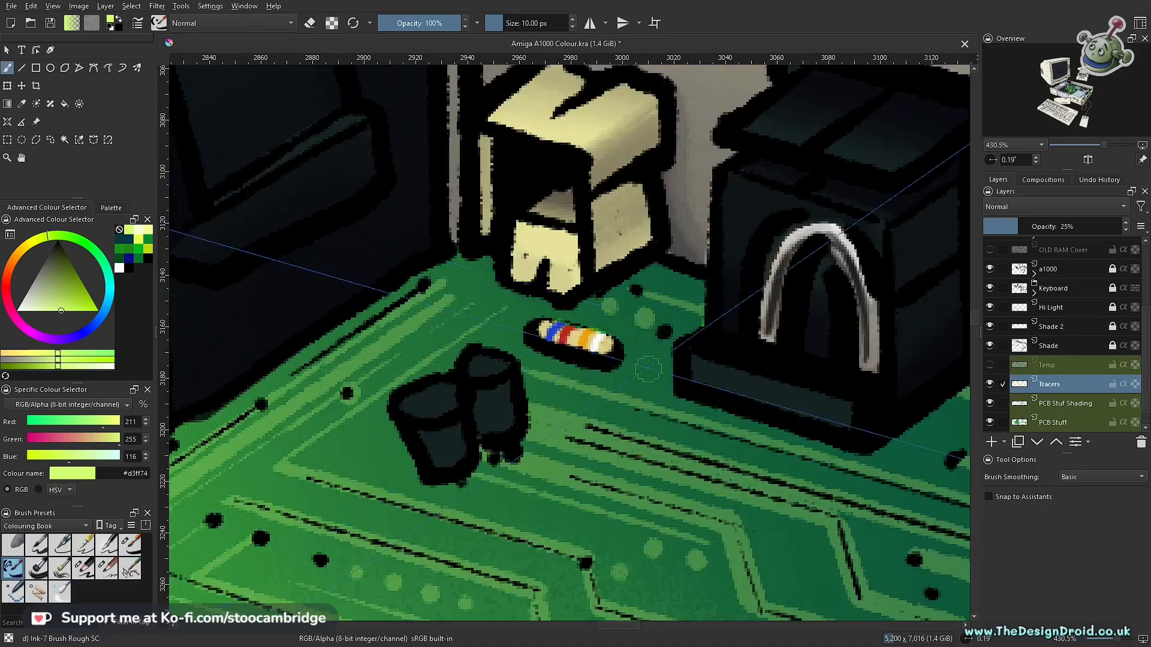
- Erase small round dots from the tracer patch beside the perforated grey box with assistant snapping off, and restore snapping and painting
scroll(627, 369, down, 4)
scroll(587, 274, up, 5)
key(e)
key(ctrl+shift+l)
click(434, 277)
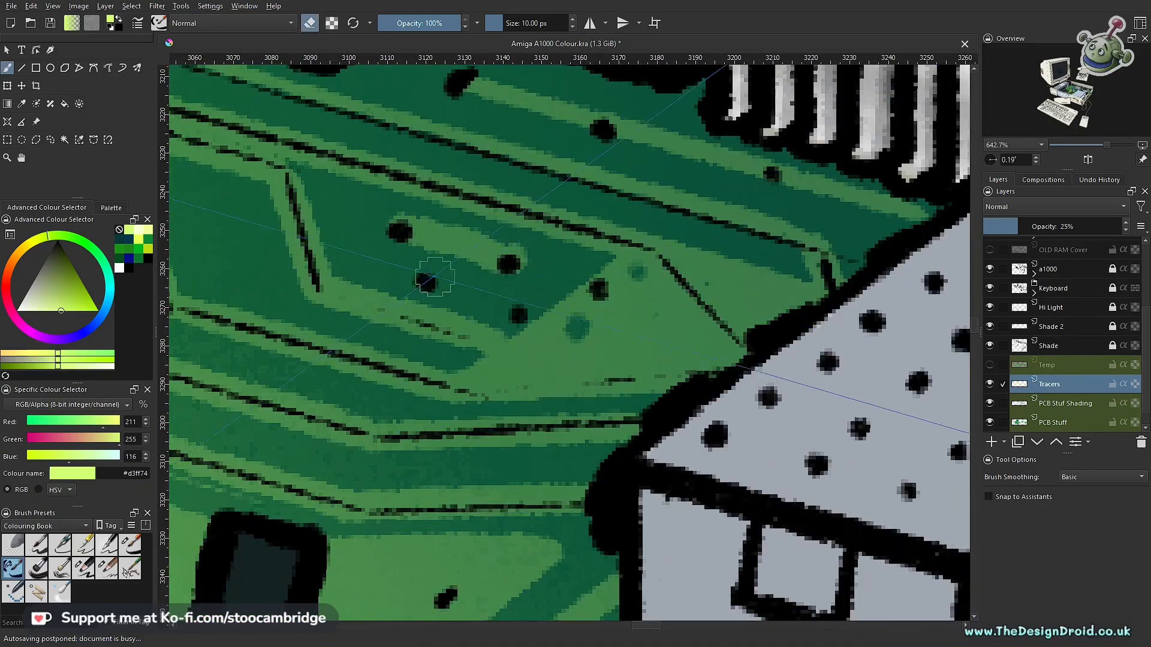
scroll(443, 417, down, 3)
key(ctrl+shift+l)
key(e)
scroll(569, 372, up, 2)
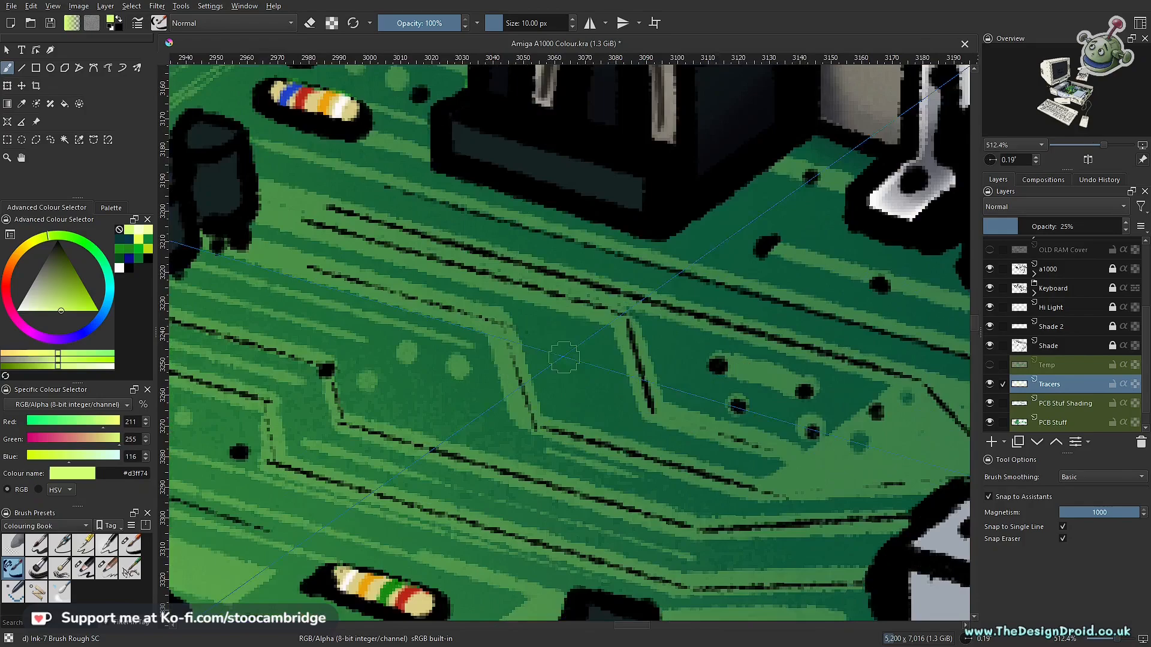
- Draw more assistant-snapped tracer lines alongside the traces in the open areas of the board
scroll(665, 383, down, 4)
scroll(656, 412, up, 3)
drag(528, 414, 717, 229)
drag(372, 371, 576, 442)
scroll(477, 312, down, 5)
scroll(629, 444, up, 6)
drag(455, 461, 628, 342)
- Brush freehand tracer strokes around the bent traces, alternating with assistant-snapped strokes
key(ctrl+shift+l)
drag(527, 258, 539, 409)
mouse_move(558, 237)
mouse_down()
mouse_move(565, 404)
mouse_move(658, 436)
mouse_up()
drag(509, 258, 666, 342)
drag(360, 419, 699, 386)
mouse_move(252, 270)
mouse_down()
mouse_move(591, 233)
mouse_move(583, 300)
mouse_up()
key(ctrl+shift+l)
drag(606, 240, 617, 324)
key(ctrl+shift+l)
mouse_move(462, 277)
mouse_down()
mouse_move(509, 294)
mouse_move(537, 348)
mouse_up()
key(ctrl+shift+l)
- Dab a row of five tracer dots and add an assistant-snapped tracer line near the chips
click(557, 313)
click(585, 301)
click(615, 289)
click(640, 279)
click(674, 262)
key(ctrl+shift+l)
drag(665, 270, 533, 354)
drag(783, 209, 714, 371)
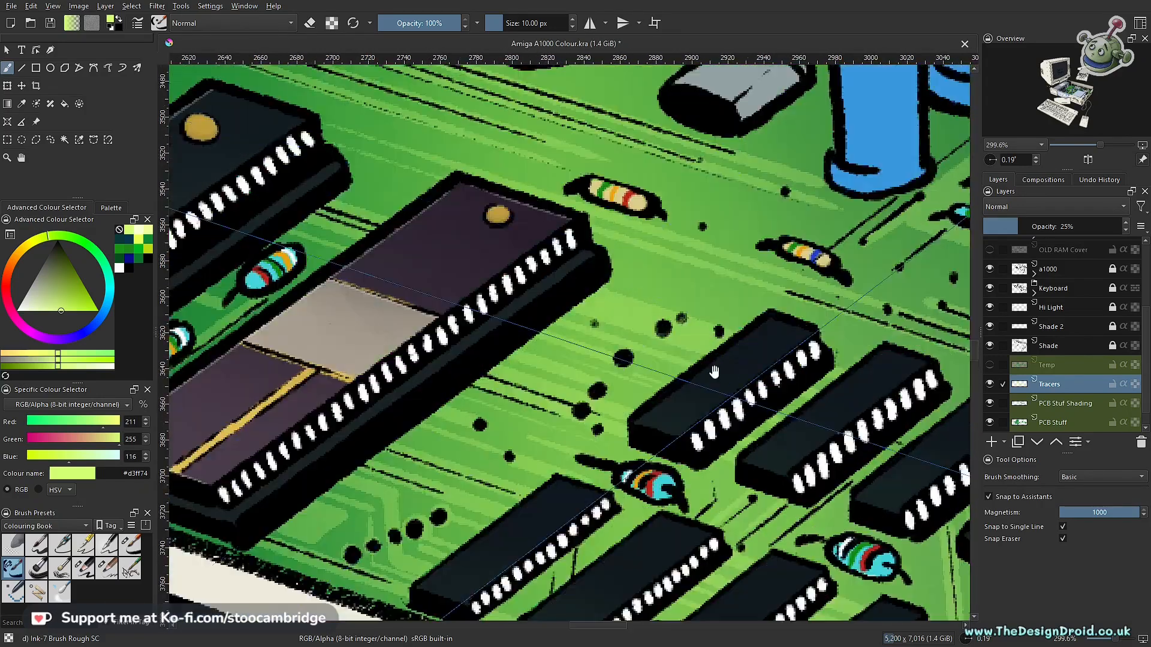
- Touch up the tracer lines behind the three large chips alongside the power supply
drag(372, 174, 585, 333)
drag(362, 130, 661, 215)
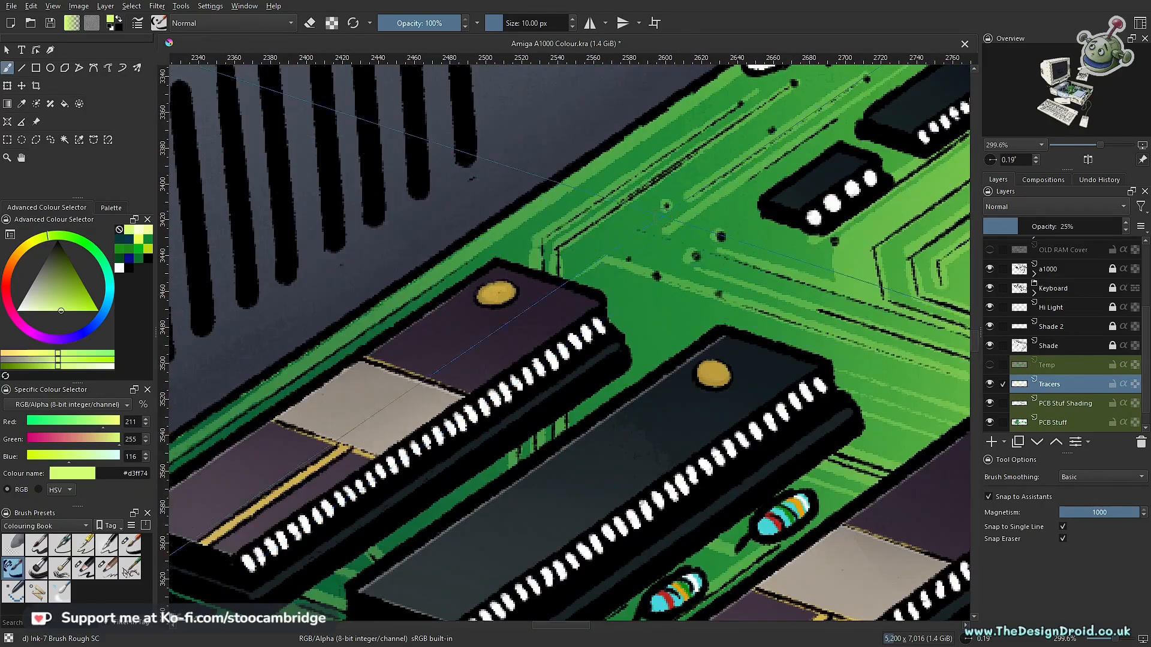
drag(389, 420, 754, 242)
ctrl+drag(539, 336, 539, 399)
drag(720, 420, 431, 270)
ctrl+drag(630, 360, 579, 258)
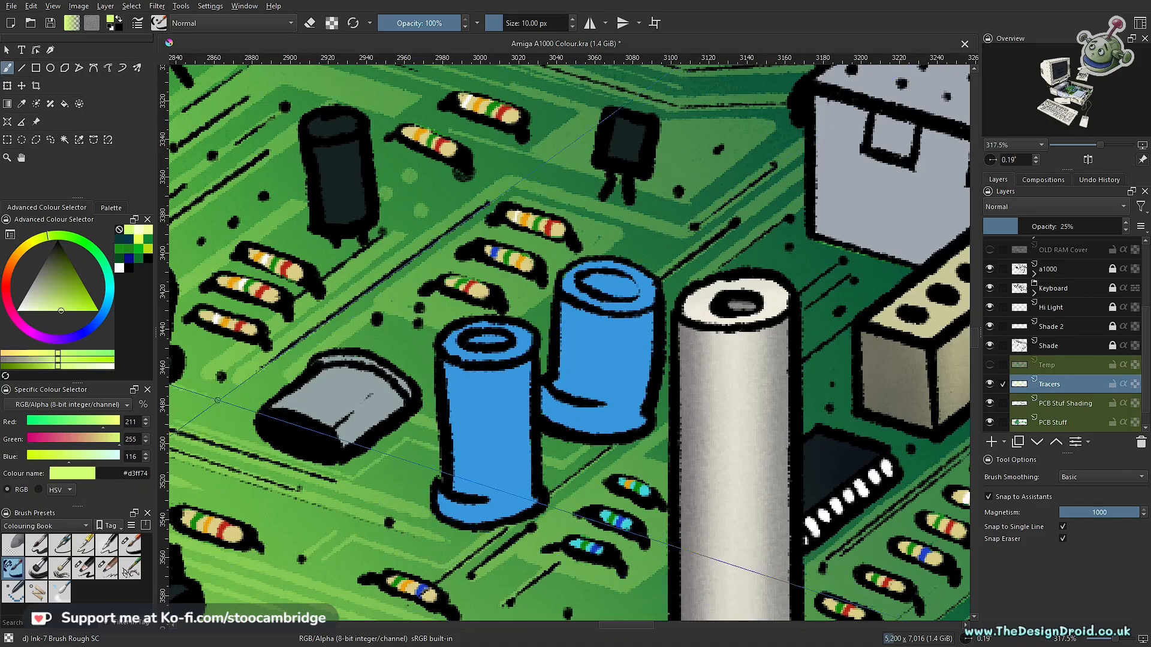
- Touch up the tracers between the blue capacitors, the white pillar and the resistor rows at the board's front edge
drag(879, 273, 689, 386)
ctrl+drag(615, 299, 689, 516)
ctrl+drag(689, 516, 484, 495)
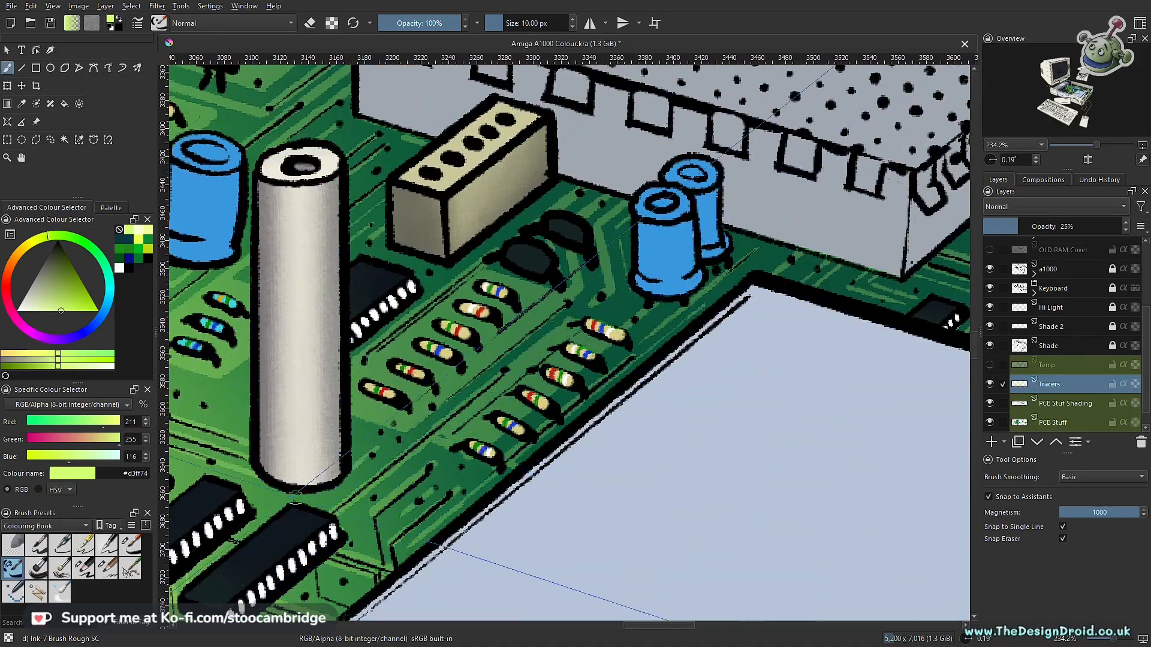
drag(295, 497, 576, 308)
ctrl+drag(609, 362, 689, 528)
ctrl+drag(755, 515, 311, 282)
- Add tracer strokes beside the large chip at the far white pillar's foot, using freehand painting with assistant snapping off
ctrl+drag(668, 380, 577, 533)
ctrl+drag(578, 533, 635, 510)
drag(384, 365, 707, 419)
mouse_move(636, 444)
ctrl+mouse_down()
mouse_move(591, 267)
mouse_move(636, 444)
ctrl+mouse_up()
drag(658, 305, 480, 420)
ctrl+drag(747, 404, 770, 231)
key(ctrl+shift+l)
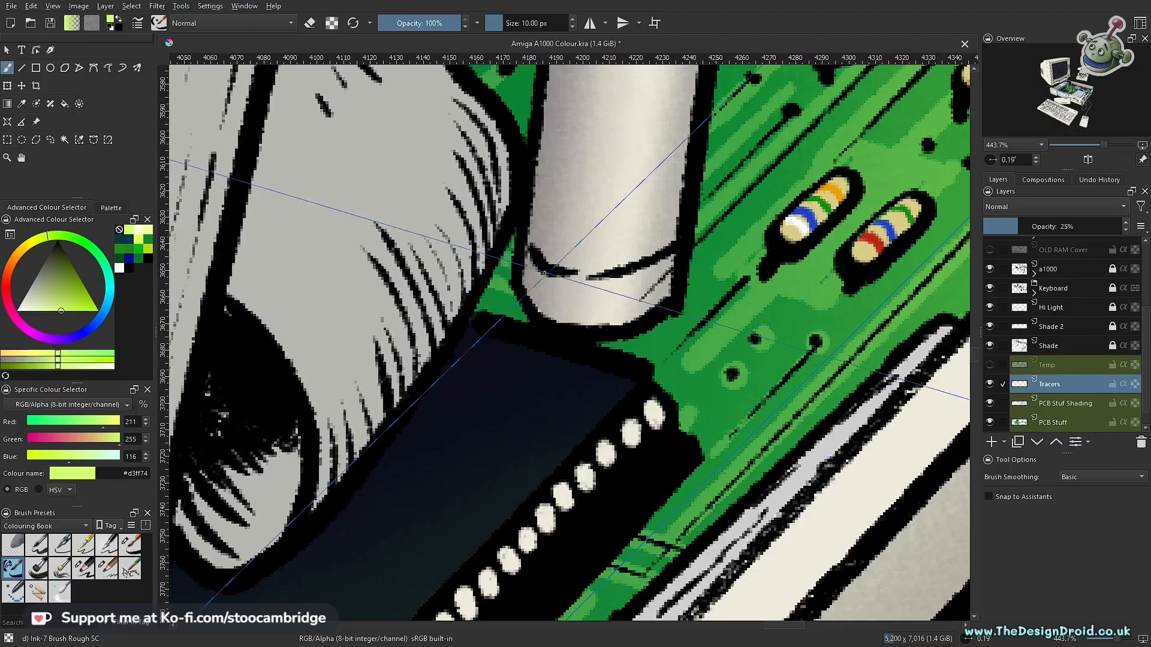
ctrl+drag(653, 359, 653, 456)
key(ctrl+shift+l)
- Review the tracer coverage across the whole circuit board
drag(515, 240, 599, 383)
ctrl+drag(539, 419, 539, 336)
drag(419, 360, 551, 336)
ctrl+drag(551, 360, 557, 299)
ctrl+drag(803, 299, 817, 468)
drag(818, 468, 962, 402)
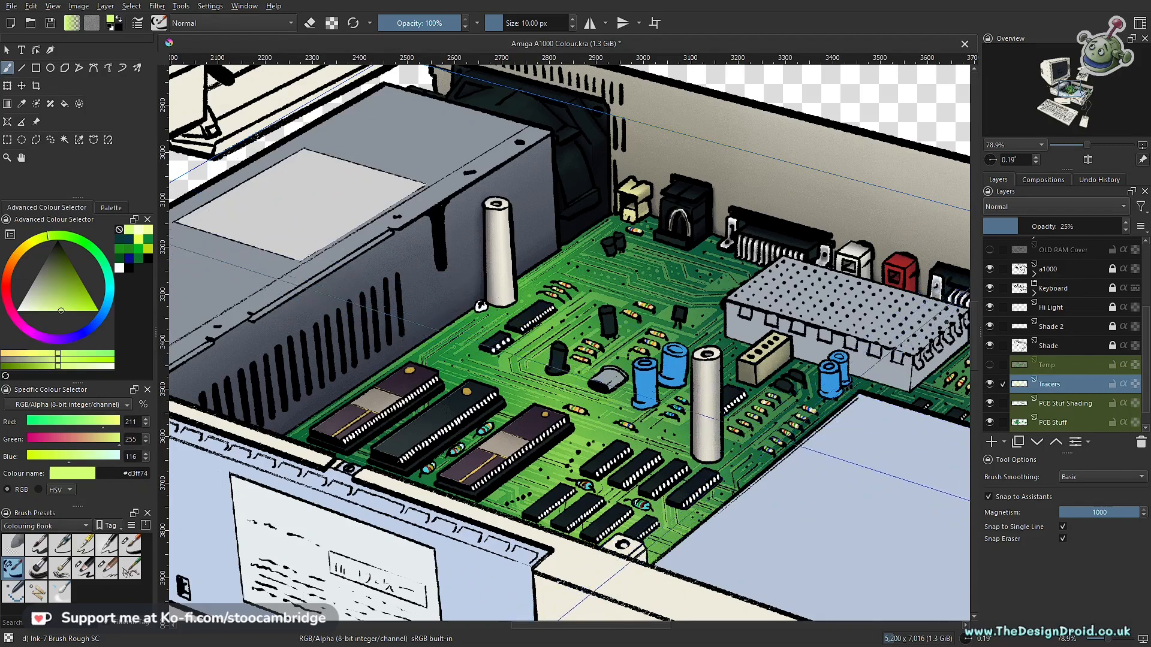
drag(827, 324, 718, 339)
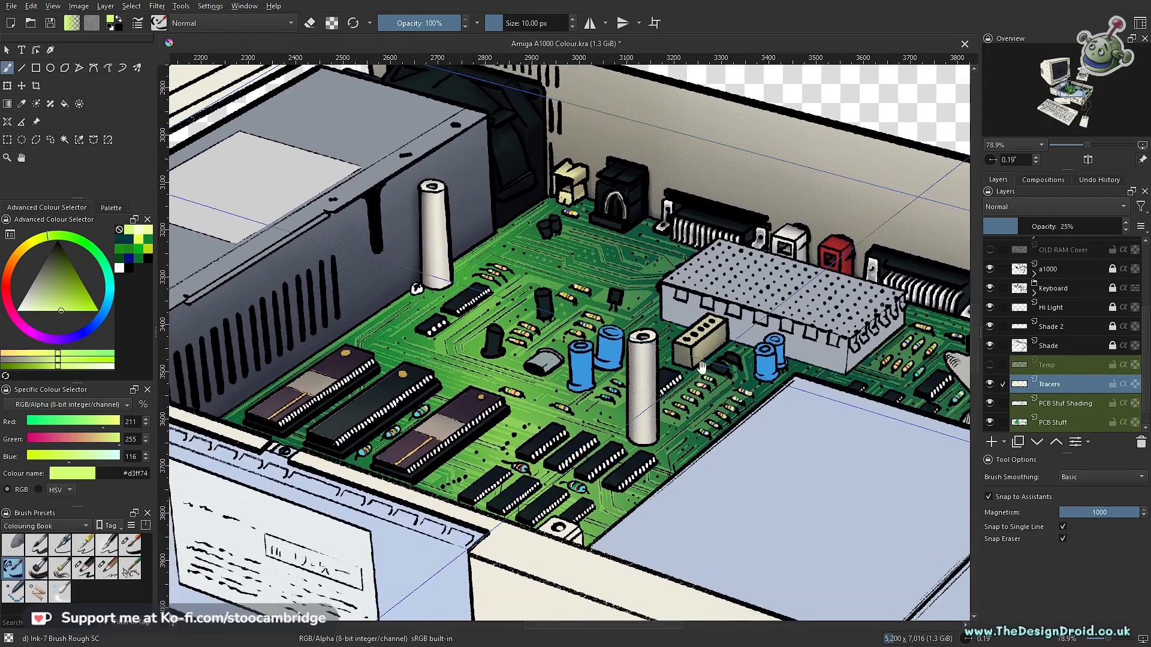
scroll(712, 396, up, 1)
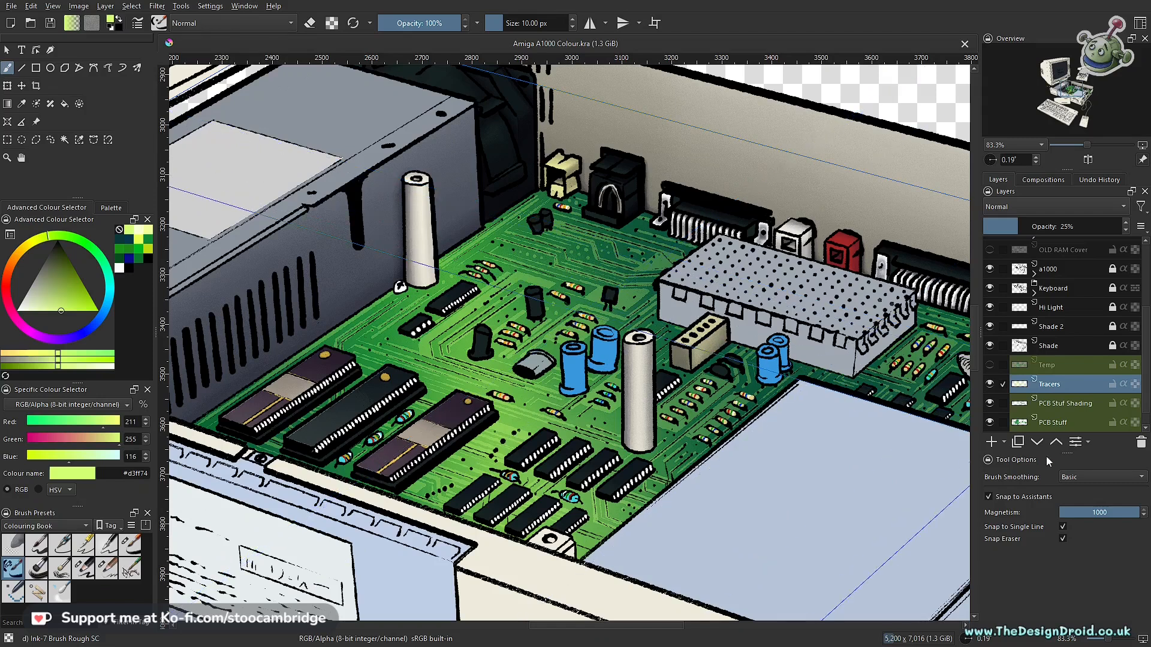
- Duplicate the Tracers layer as a backup, hide the copy and make the original Tracers layer active
click(1017, 442)
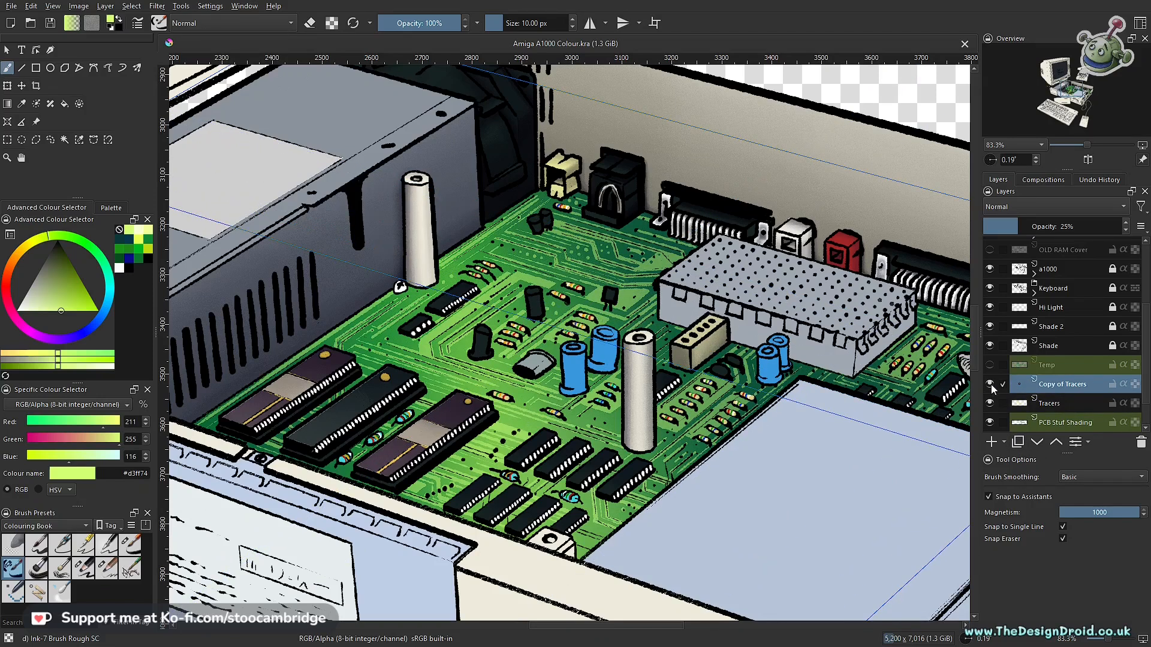
click(989, 384)
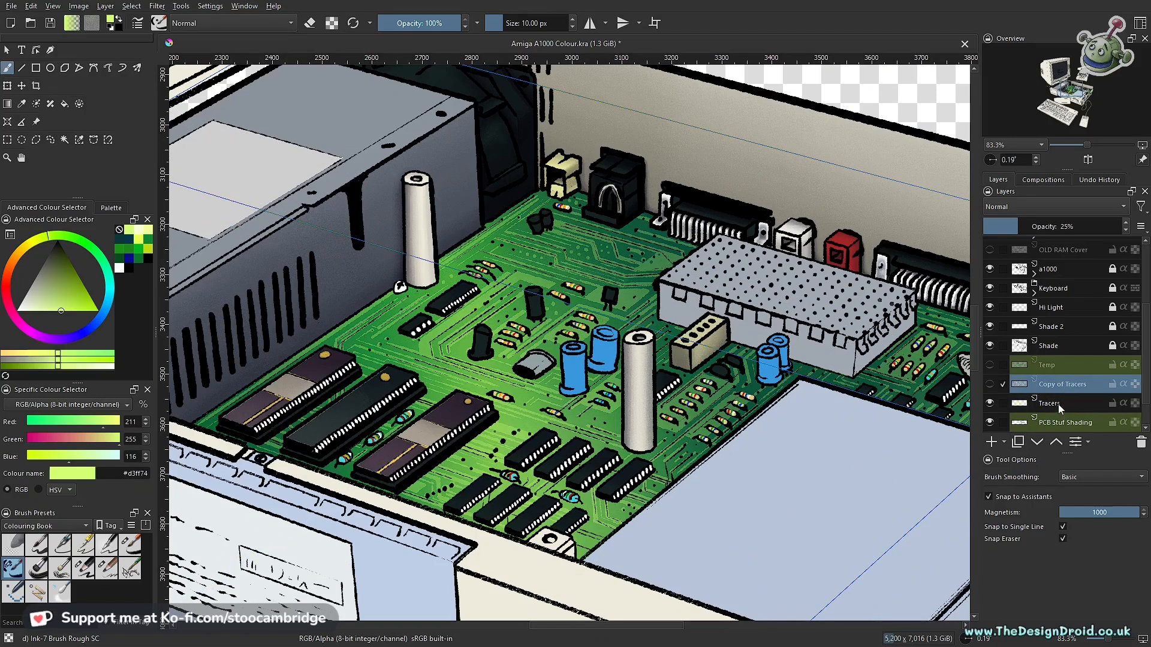
click(1058, 404)
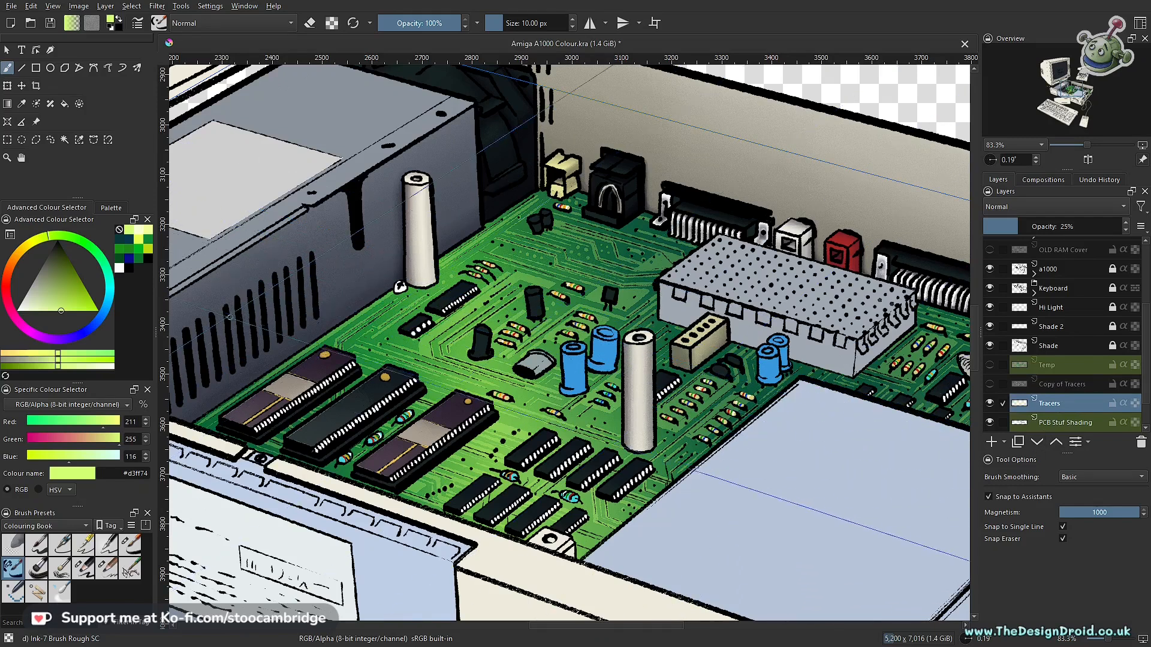
- Choose the Charcoal pencil large brush at 1000 px and switch it to erasing at 15% opacity
click(85, 572)
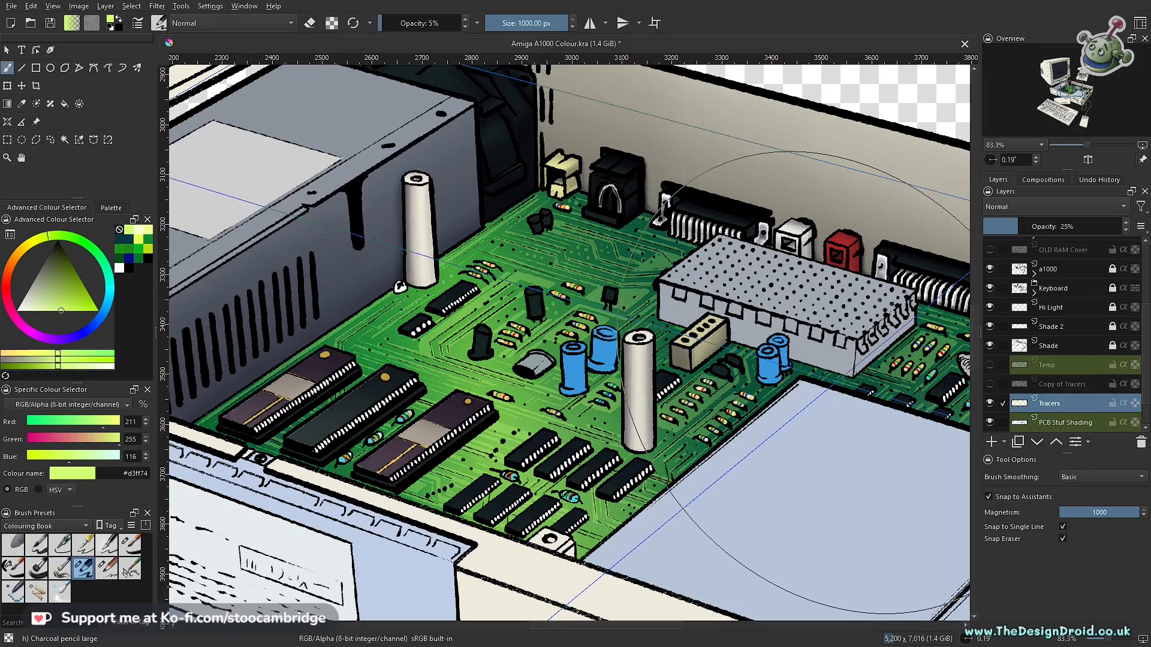
drag(752, 369, 616, 376)
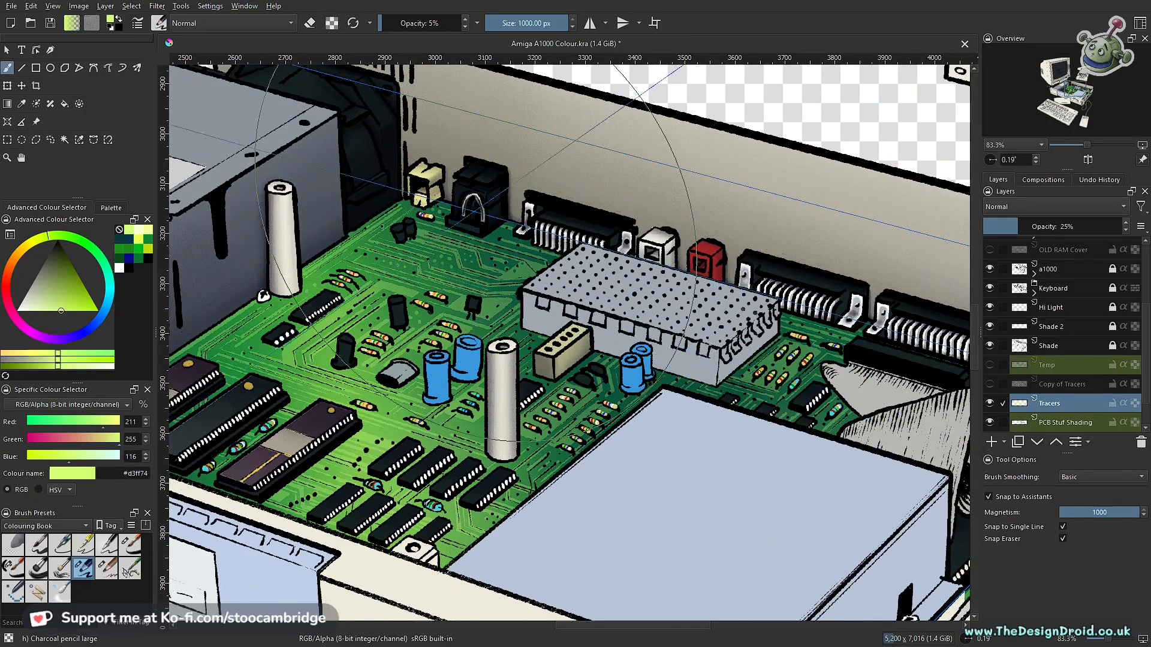
key(e)
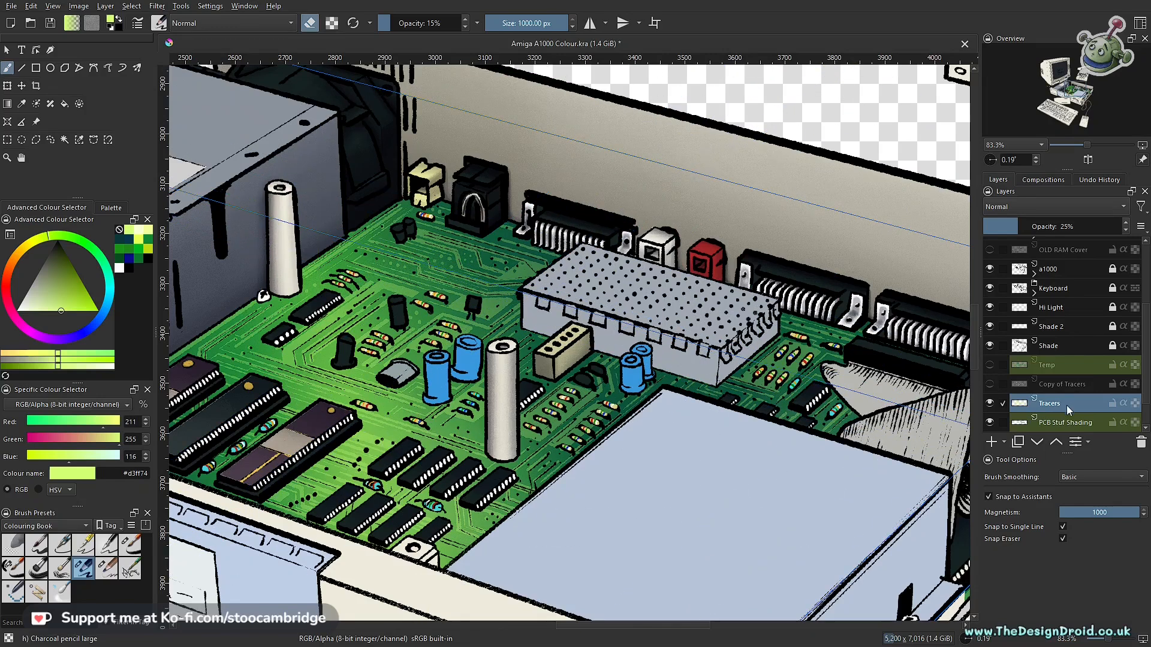
click(990, 404)
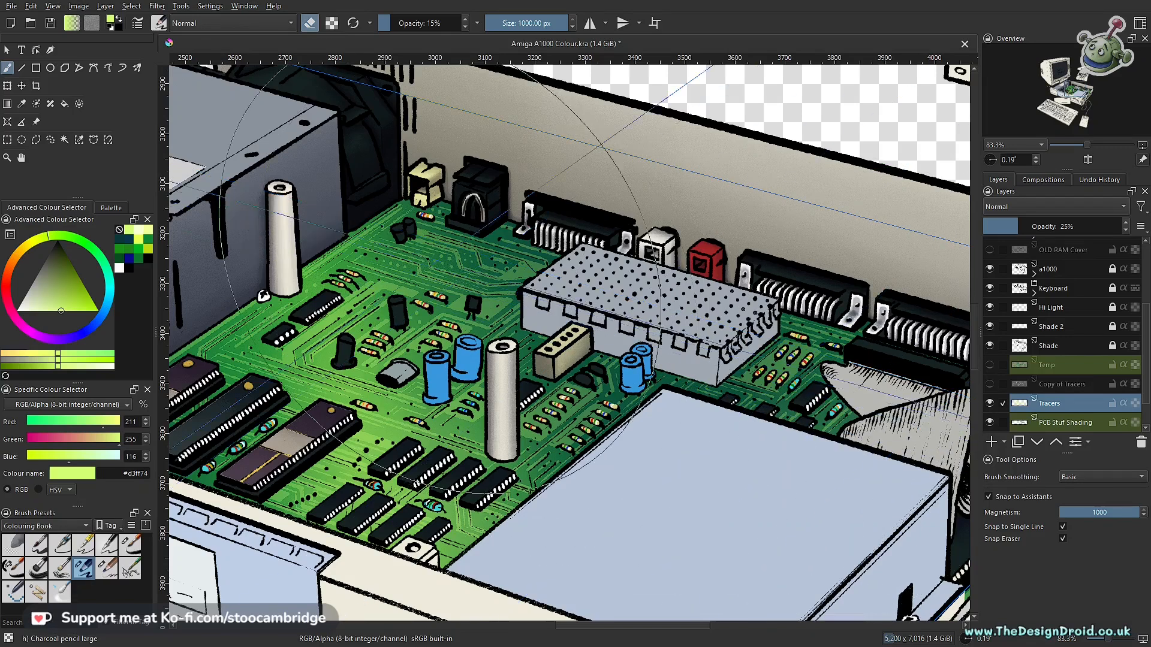
- Resize the charcoal eraser to 416 px and turn assistant snapping off
key(bracketleft)
key(bracketleft)
key(bracketleft)
key(bracketleft)
key(bracketleft)
key(bracketleft)
key(bracketleft)
key(bracketleft)
key(bracketleft)
key(bracketleft)
key(bracketleft)
key(bracketleft)
key(bracketleft)
key(bracketleft)
key(bracketleft)
key(bracketleft)
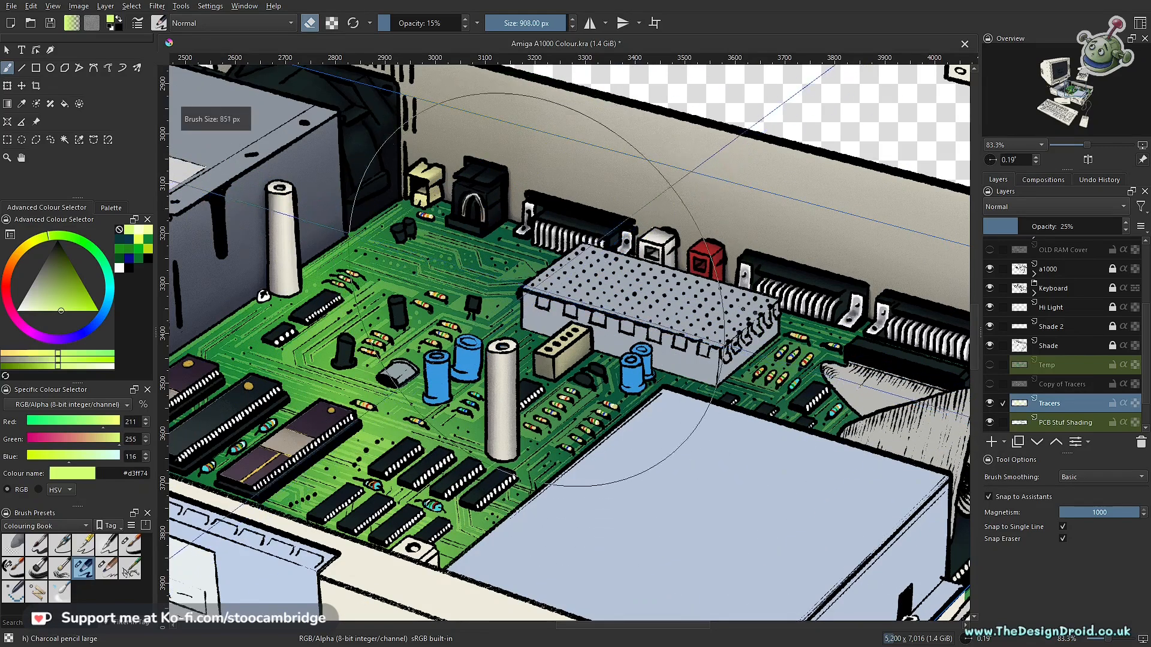
key(bracketleft)
key(bracketleft)
key(bracketleft)
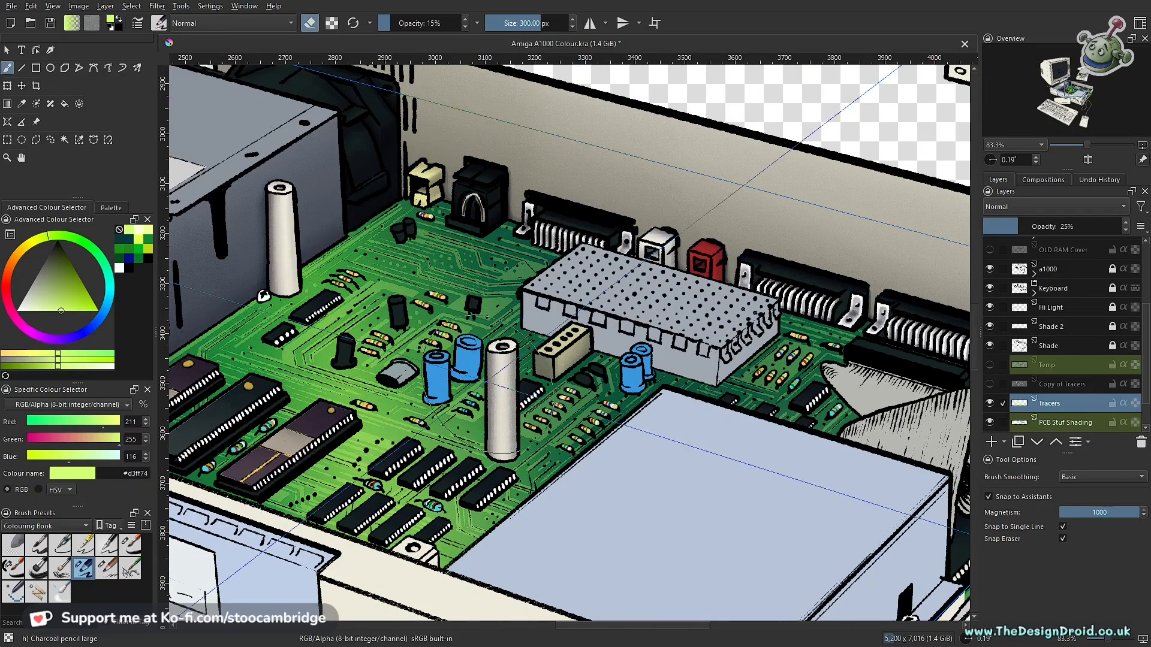
key(bracketright)
key(bracketright)
key(bracketright)
key(bracketright)
key(bracketright)
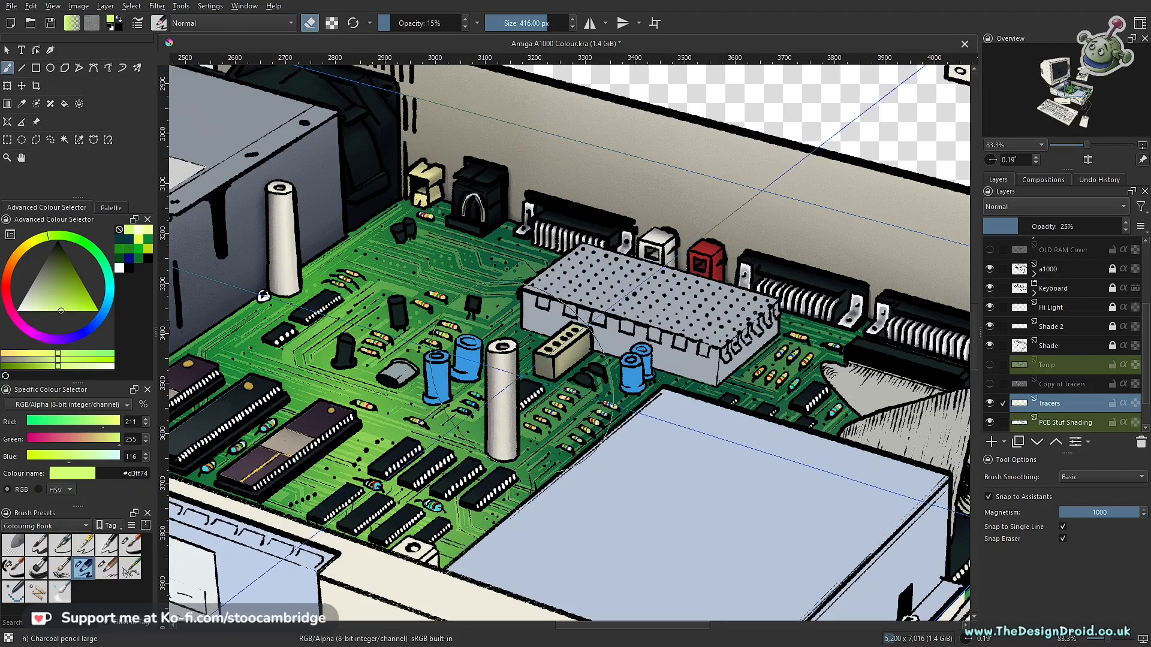
key(ctrl+shift+l)
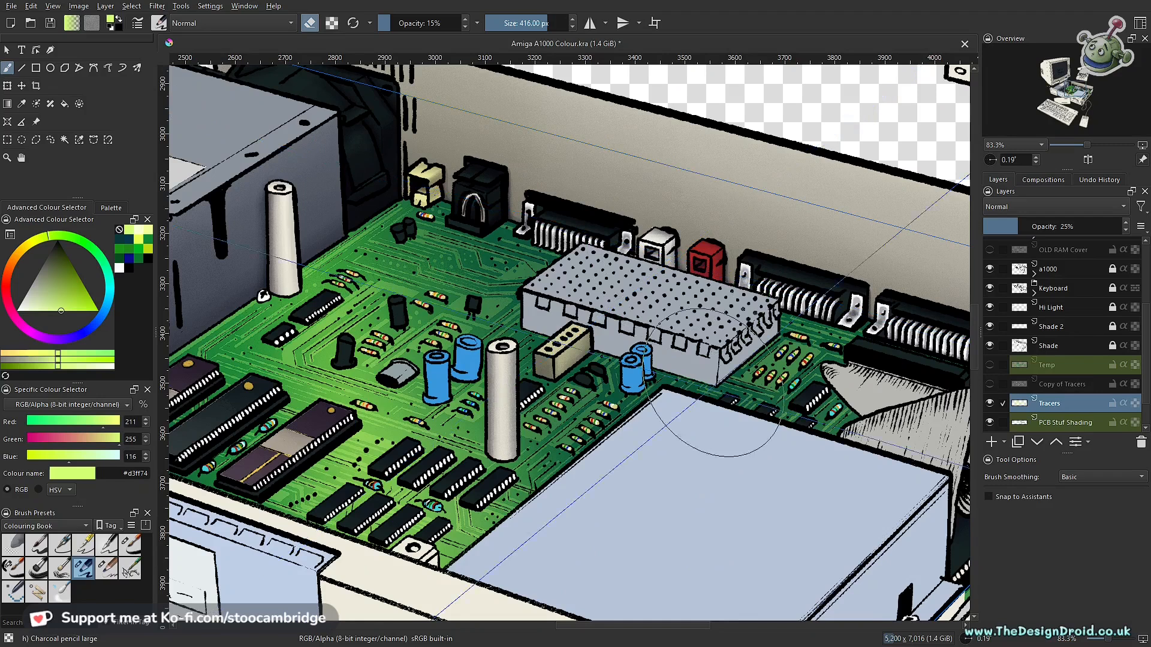
- Lightly erase the tracers with the charcoal brush to fade them across the different areas of the board
drag(234, 380, 547, 305)
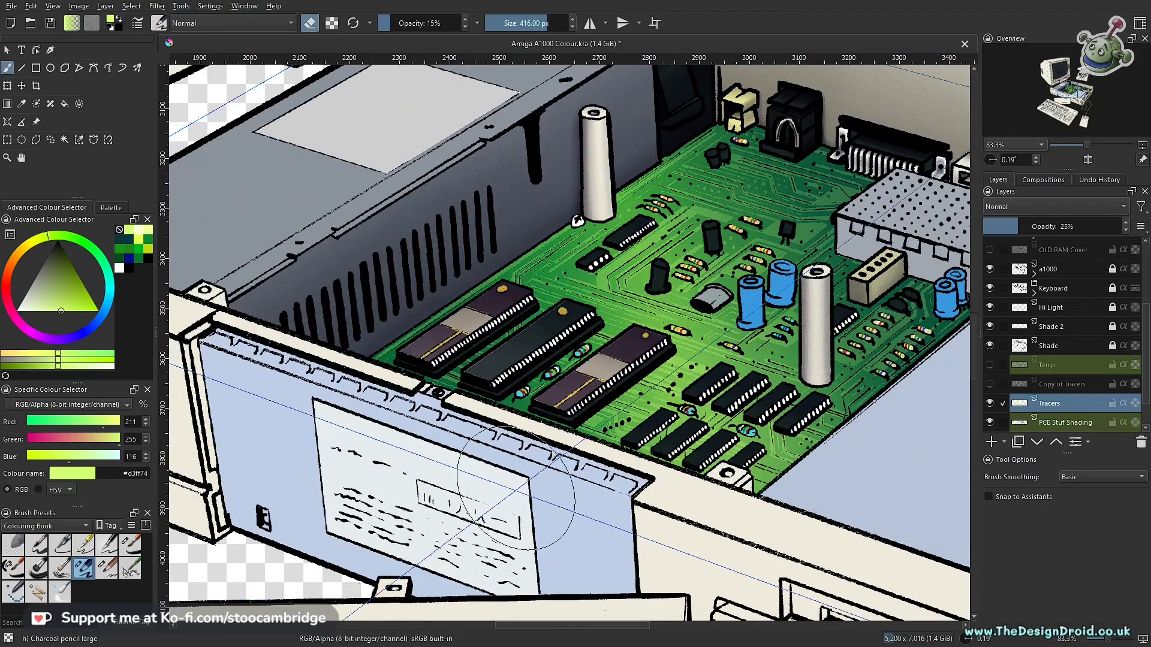
drag(694, 325, 552, 352)
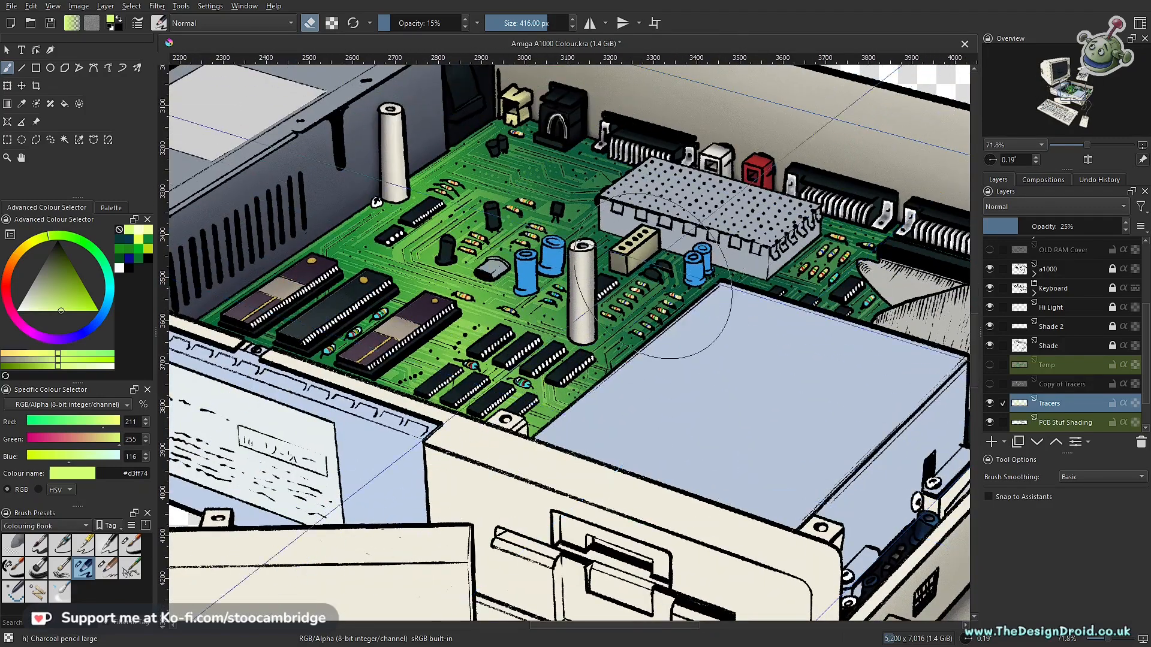
drag(760, 352, 305, 454)
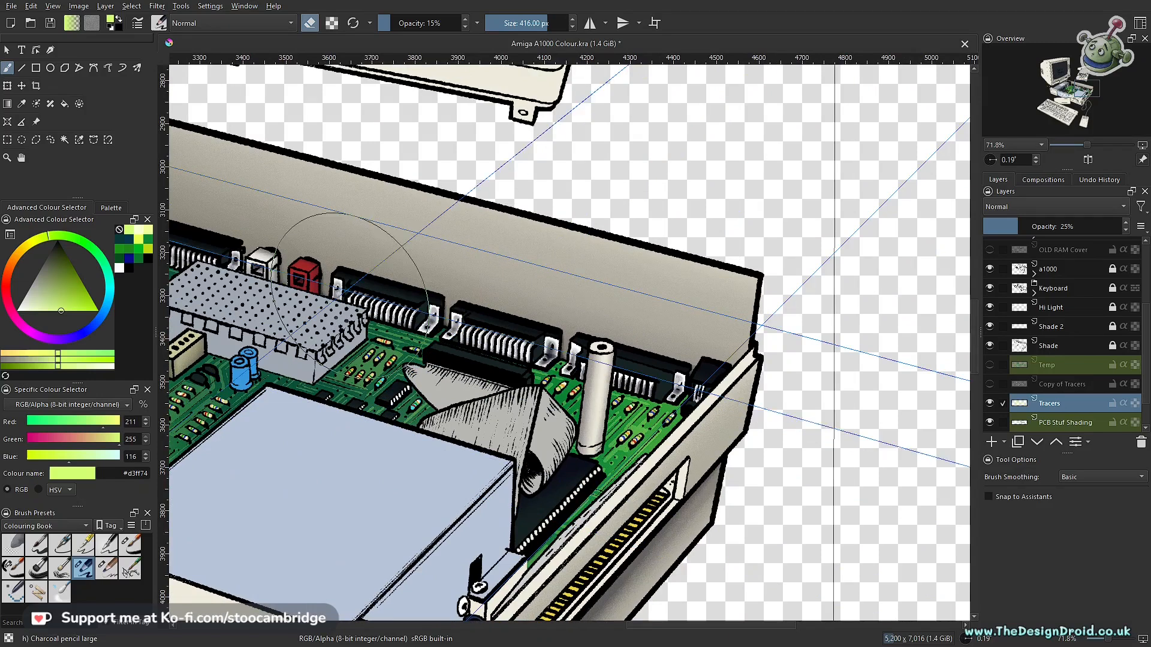
drag(393, 515, 770, 473)
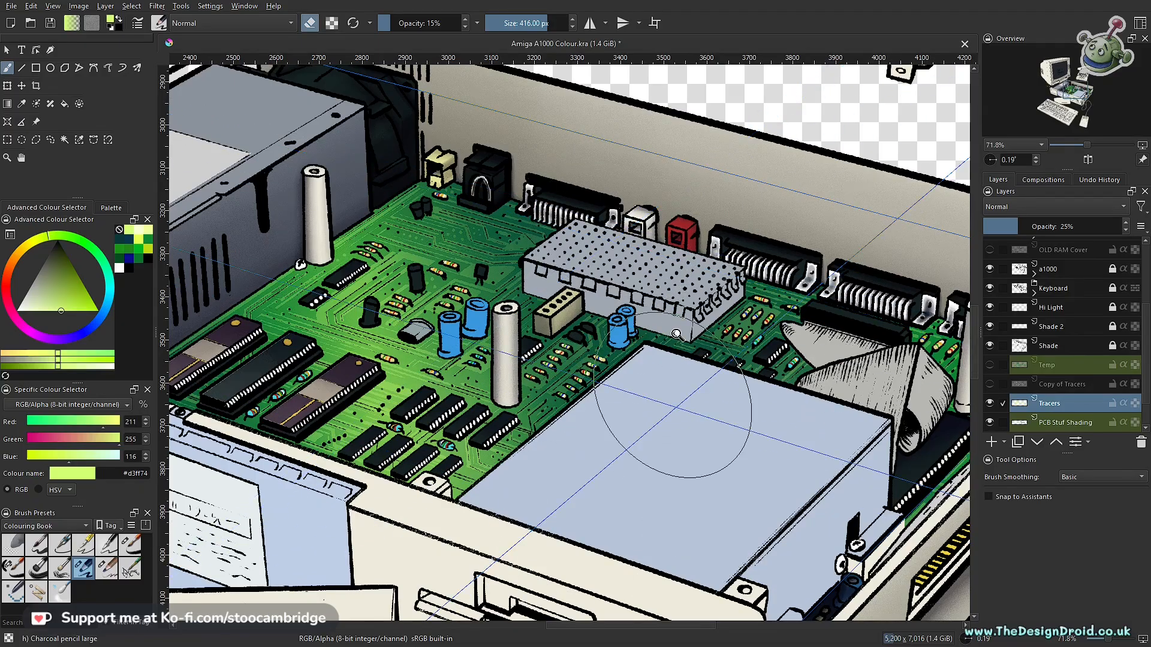
- Compare the board with and without the Tracers and PCB Stuf Shading layers, leaving both visible
scroll(698, 323, down, 5)
drag(682, 423, 674, 395)
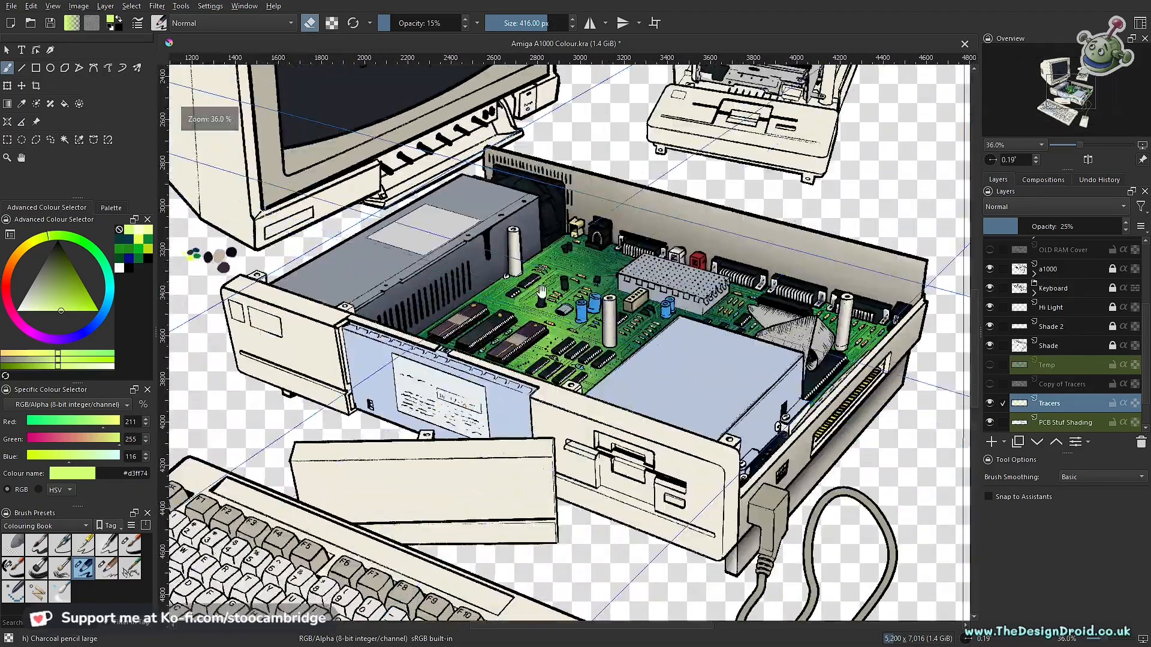
scroll(581, 311, up, 2)
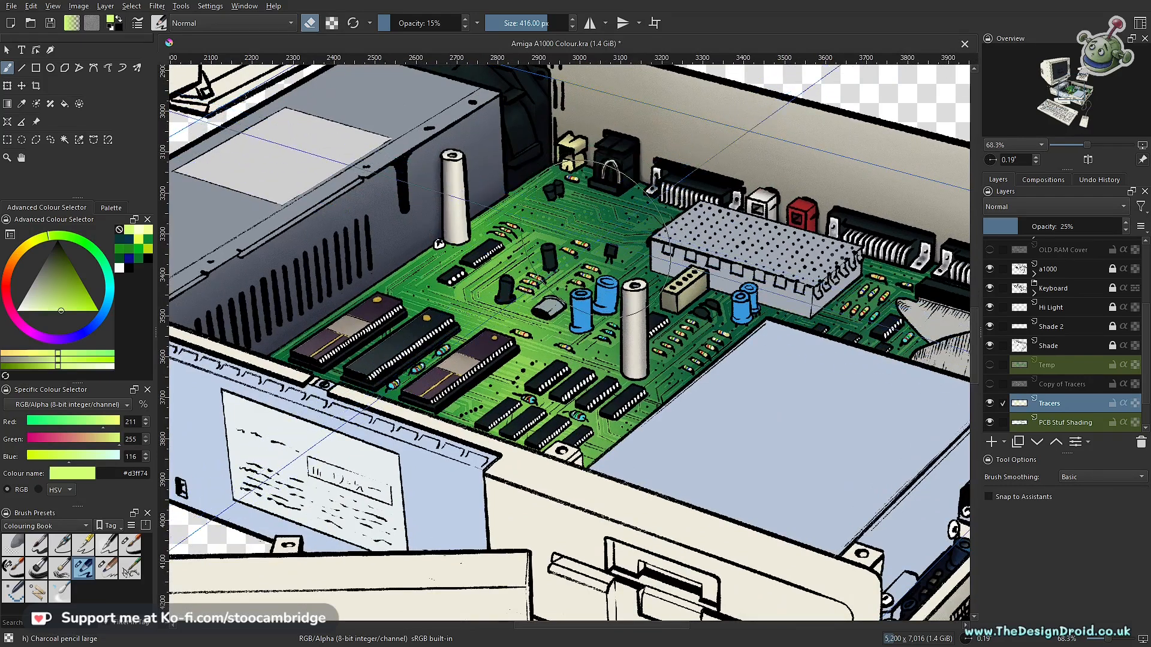
click(990, 403)
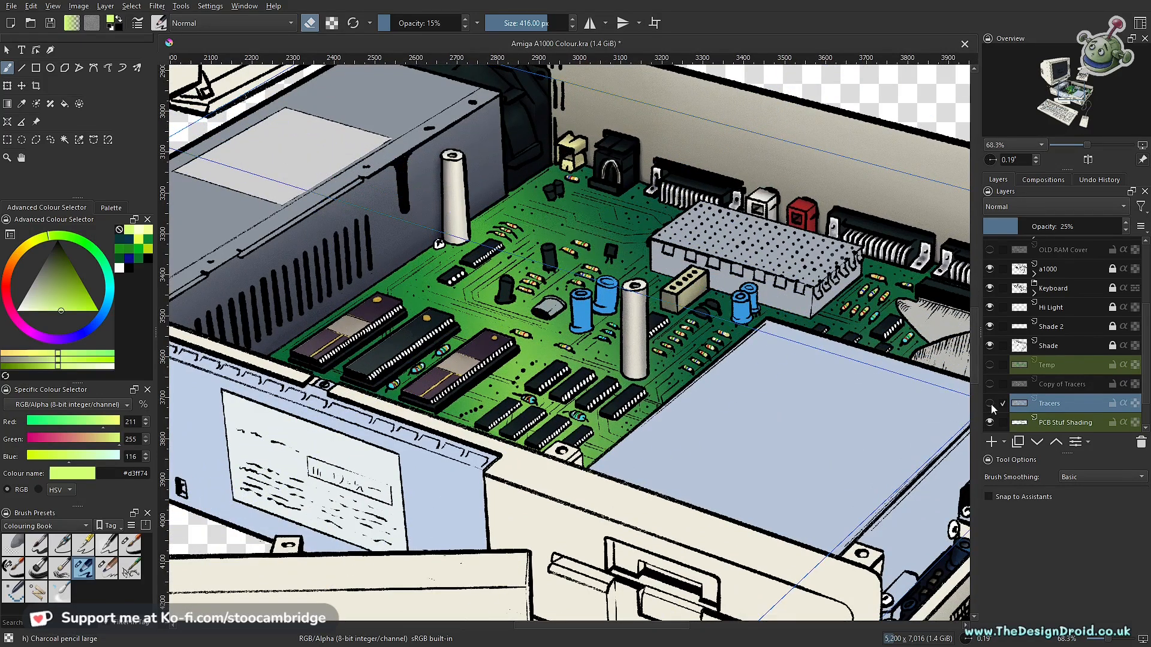
click(994, 402)
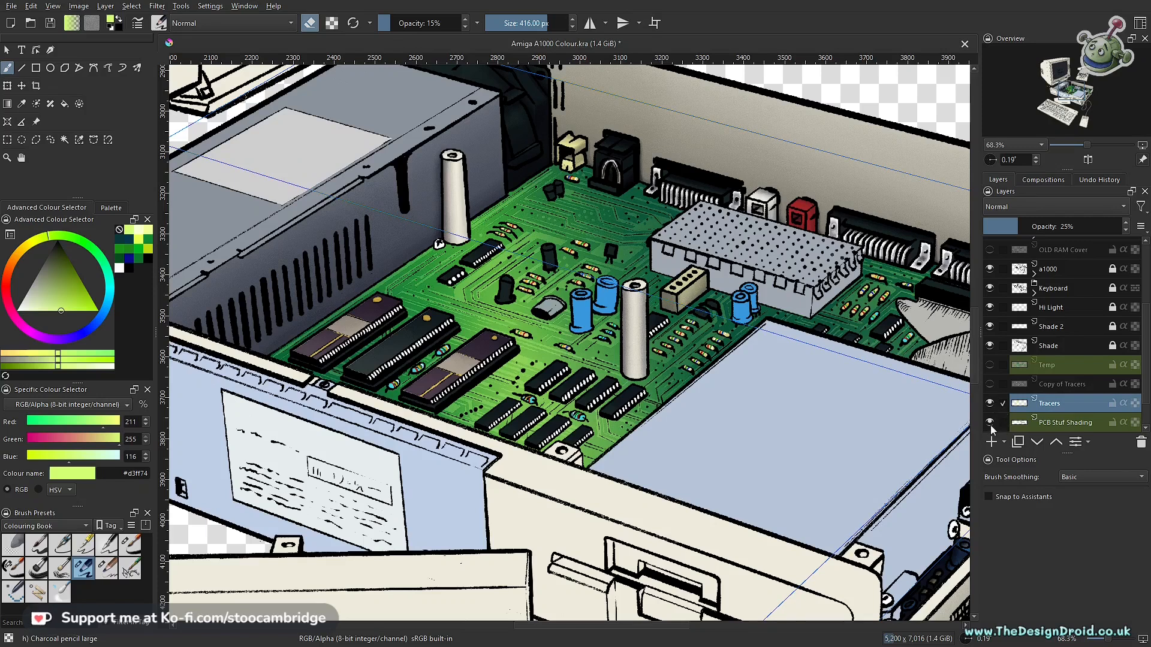
click(990, 423)
click(989, 423)
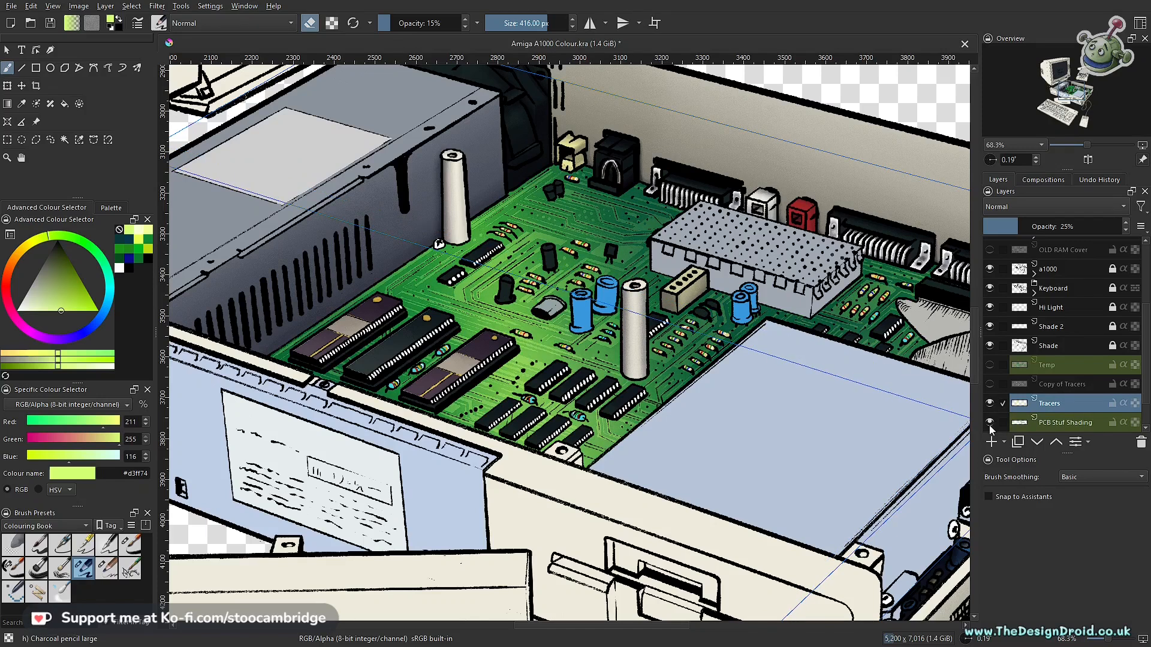
- Check the PCB Stuf Shading layer by toggling its visibility and reduce that layer's opacity to 80%
click(989, 422)
click(990, 423)
click(1044, 423)
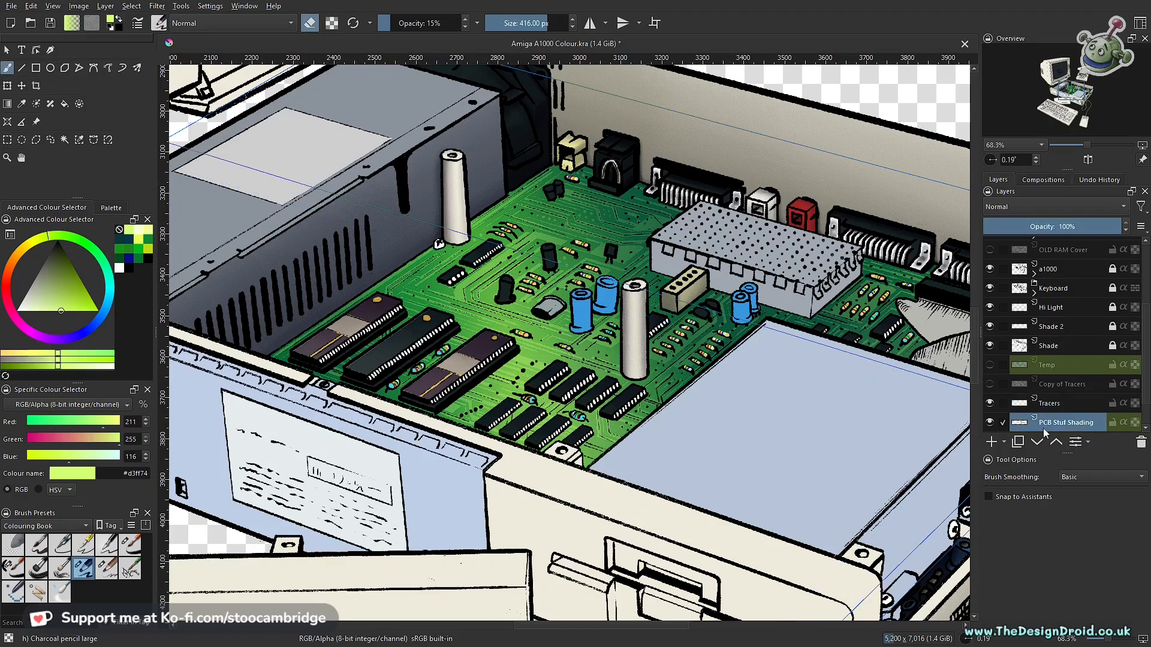
drag(1085, 222, 1053, 226)
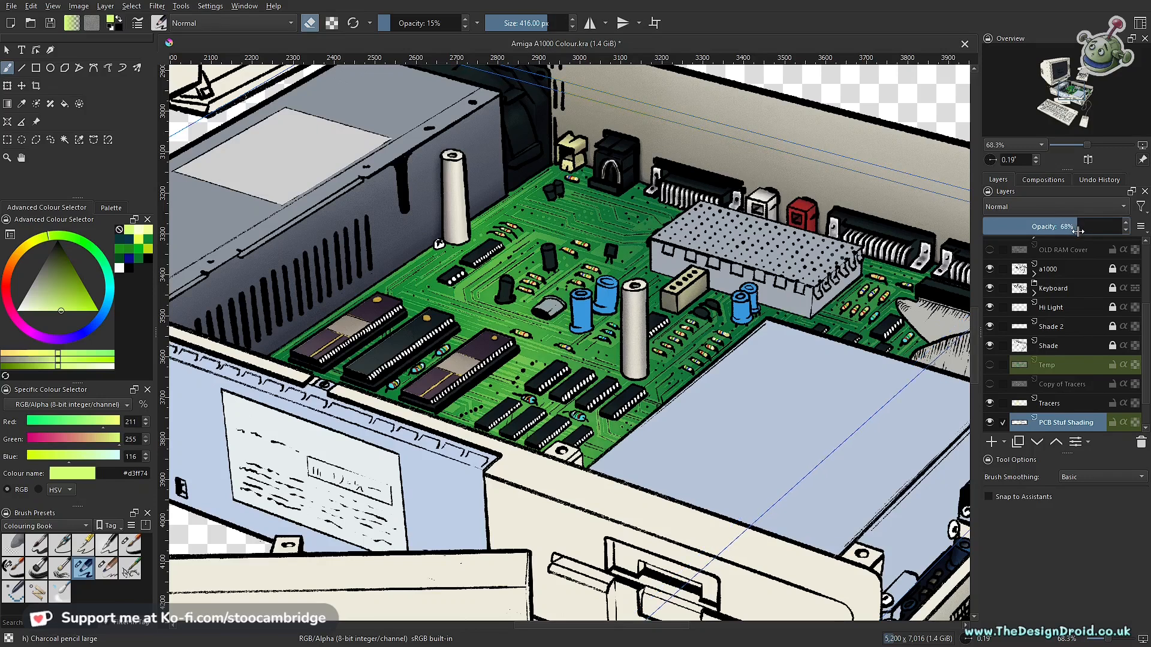
drag(1120, 234, 1106, 234)
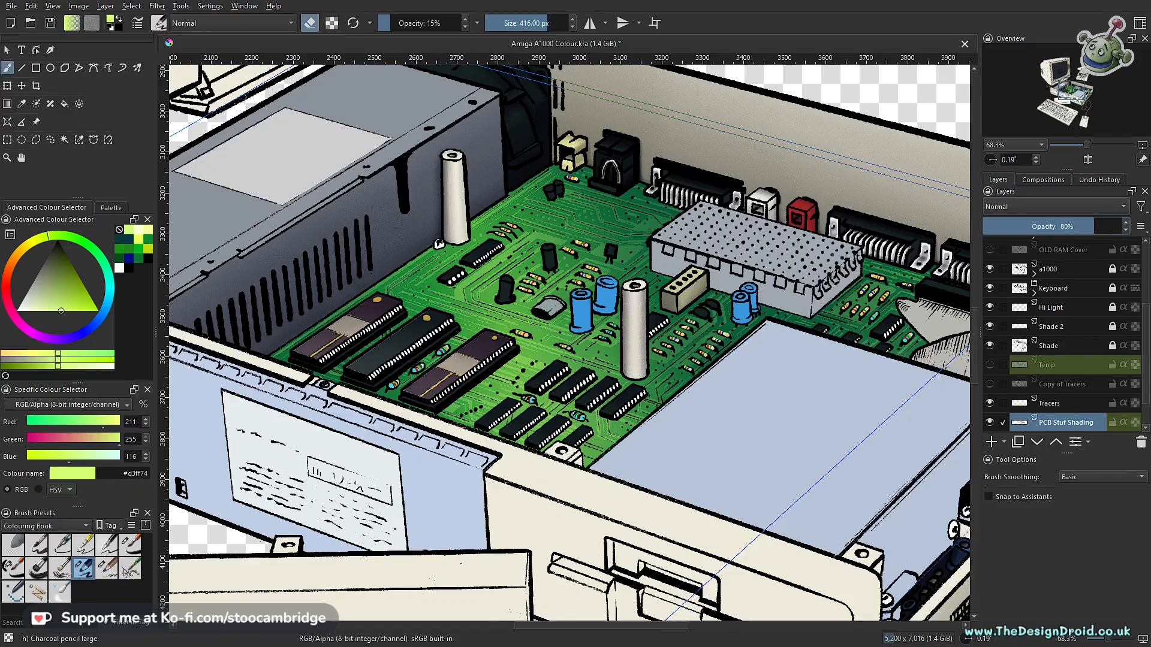
- Examine the shaded circuit board and its tracers up close and from farther out, from the chips to the ribbon cable
scroll(631, 473, down, 5)
drag(636, 402, 650, 317)
drag(695, 379, 663, 378)
drag(759, 412, 432, 430)
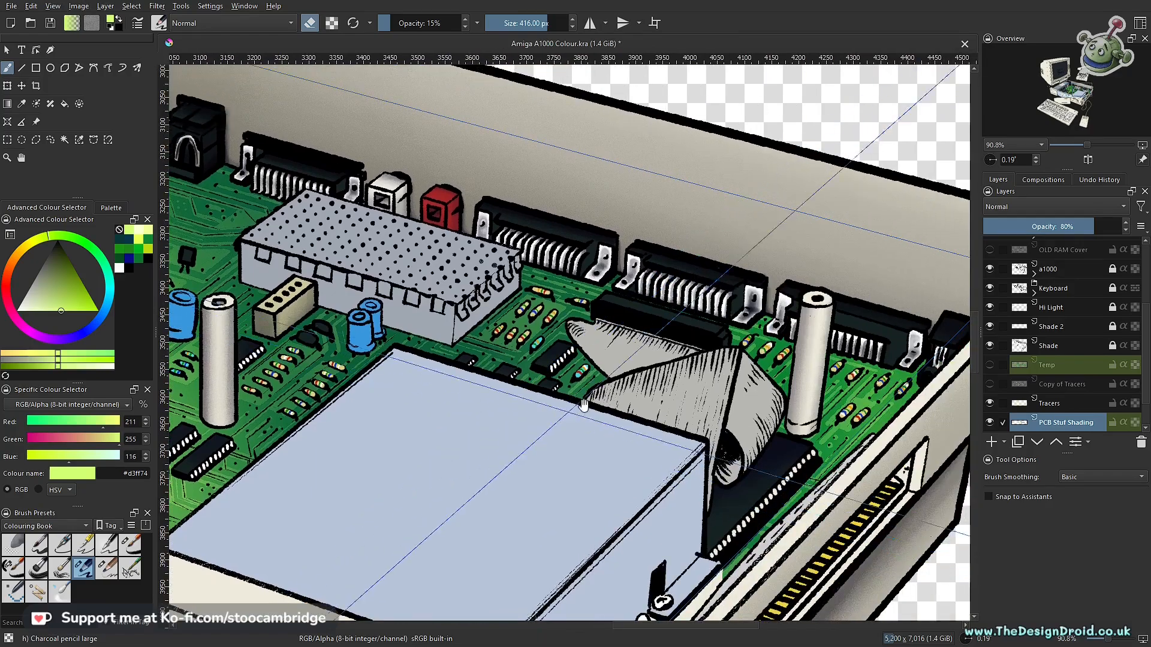
drag(628, 444, 843, 372)
drag(697, 341, 690, 420)
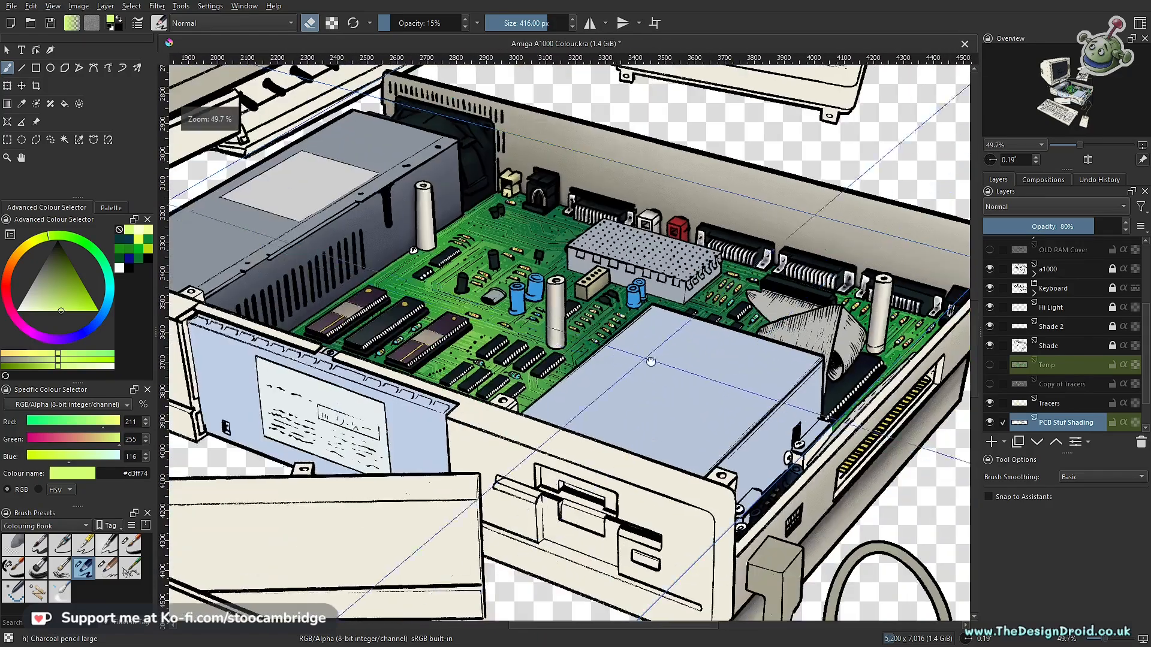
drag(649, 362, 800, 414)
drag(624, 406, 651, 359)
drag(593, 393, 546, 345)
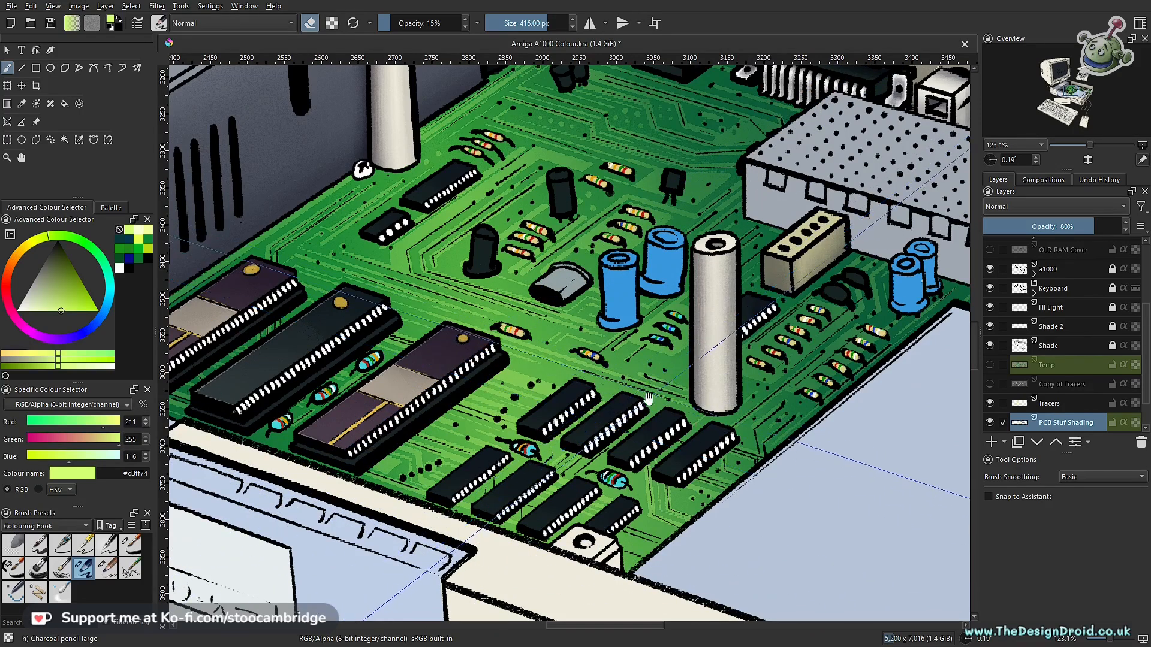
drag(612, 322, 603, 447)
drag(649, 207, 701, 347)
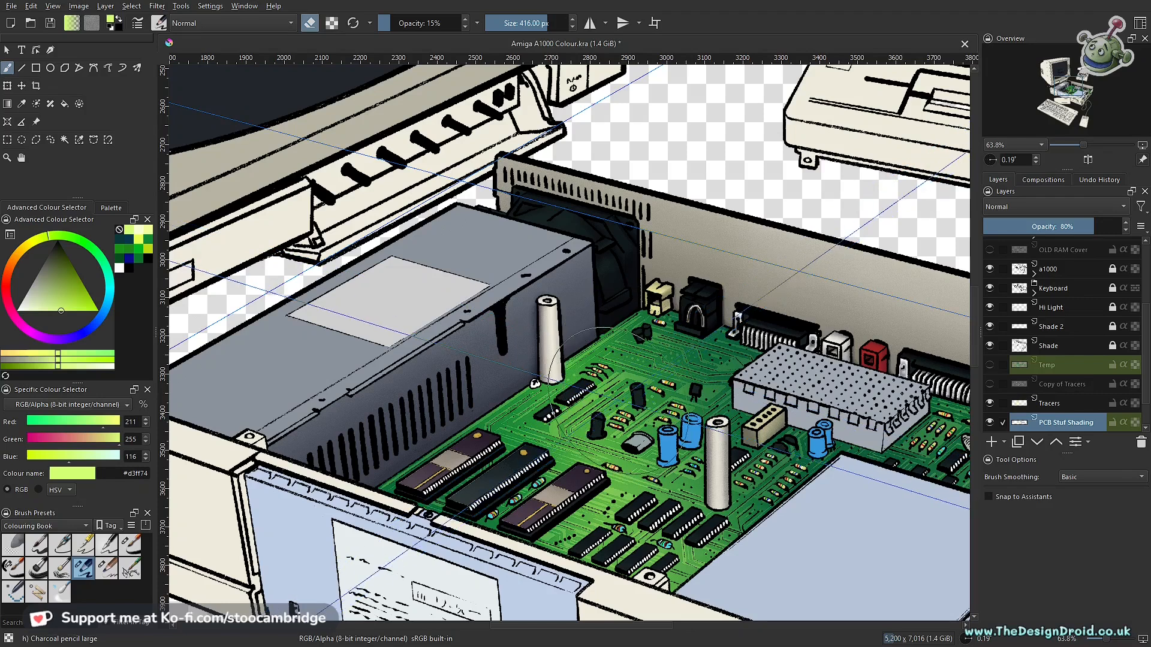
- Make Tracers the active layer, compare the board with and without PCB Stuf Shading, and save the document
click(1081, 404)
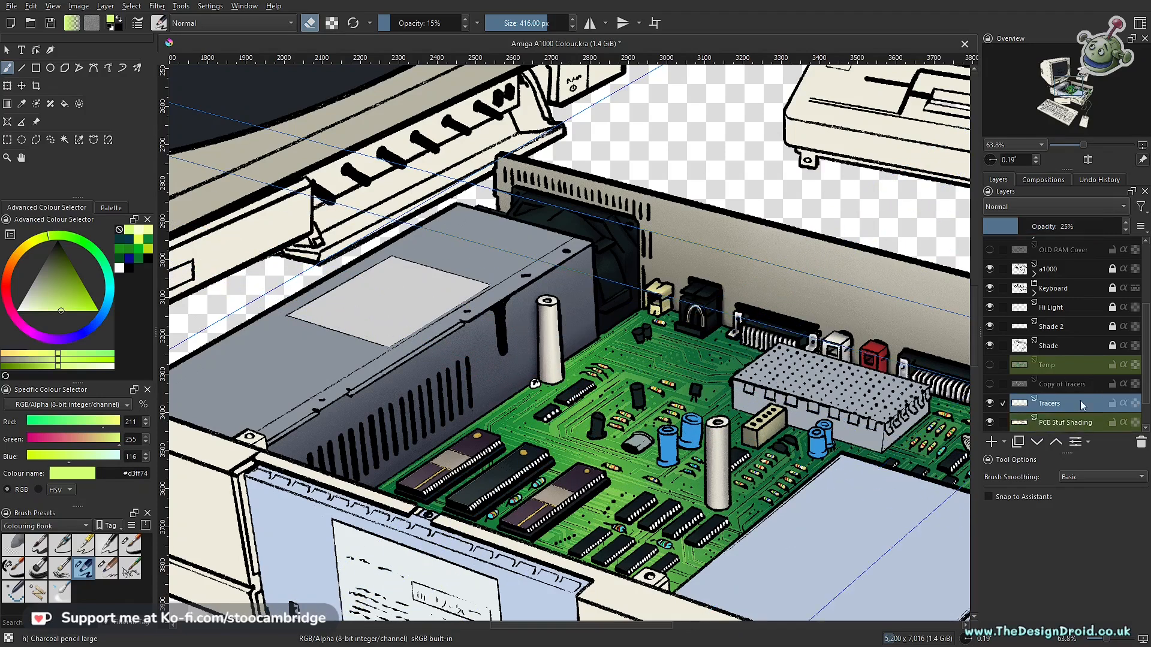
drag(1146, 347, 1144, 422)
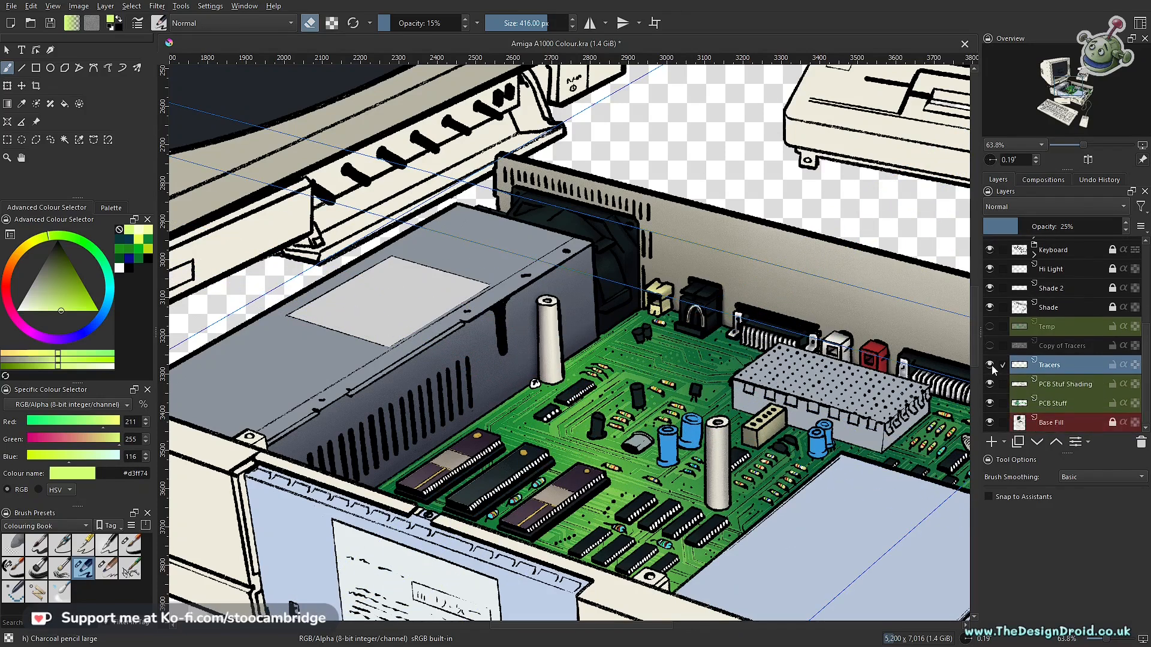
click(990, 384)
click(990, 385)
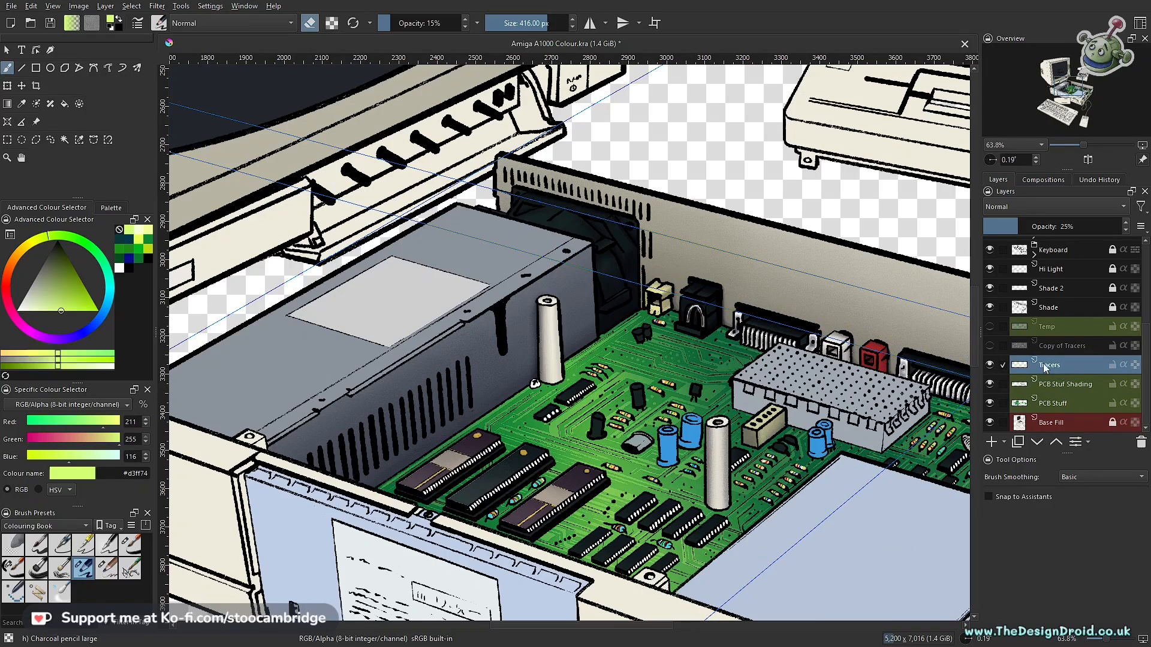
key(ctrl+s)
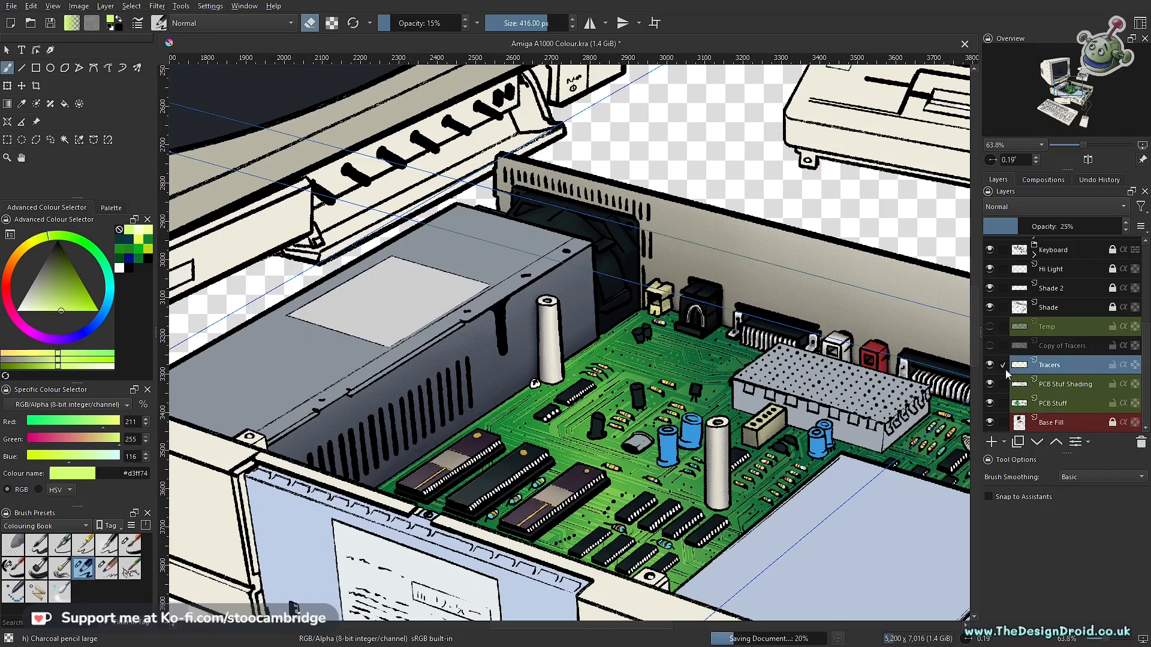
- Merge the Tracers layer into PCB Stuf Shading below it and check the merged layer by toggling its visibility
mouse_move(1047, 366)
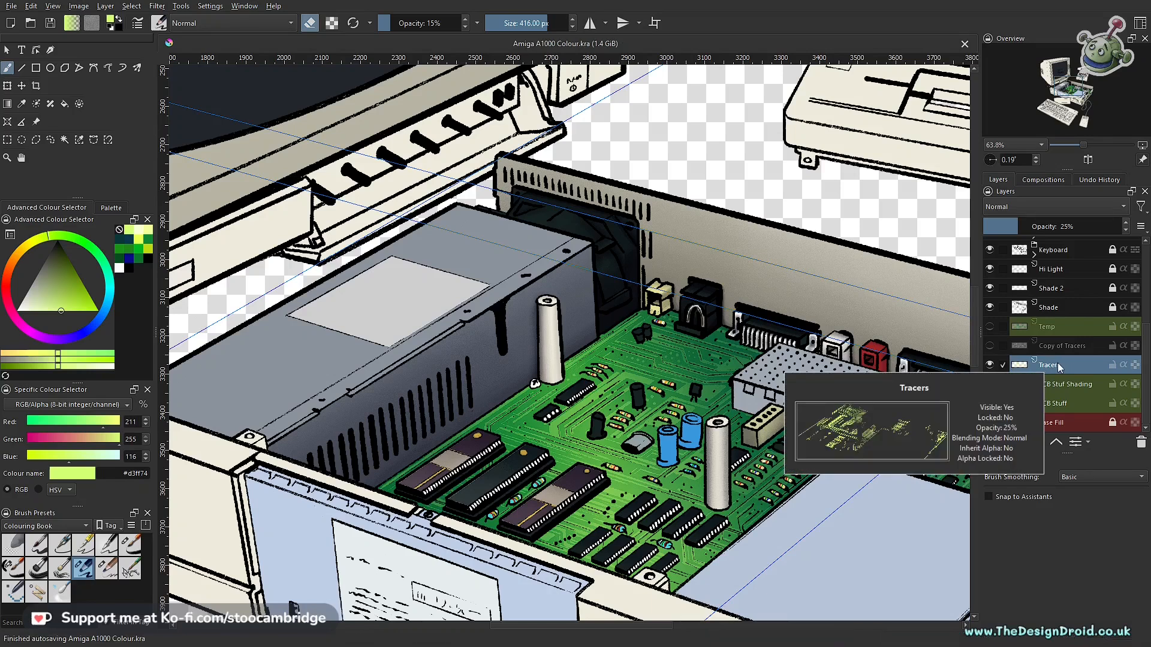
right_click(1058, 366)
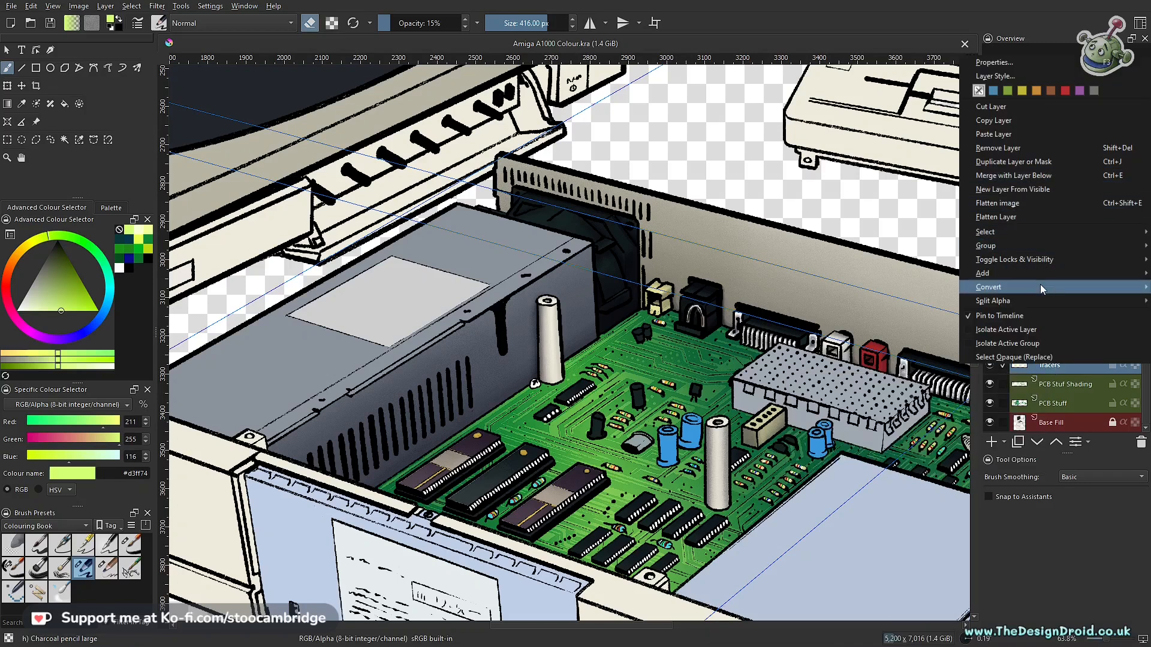
click(1034, 176)
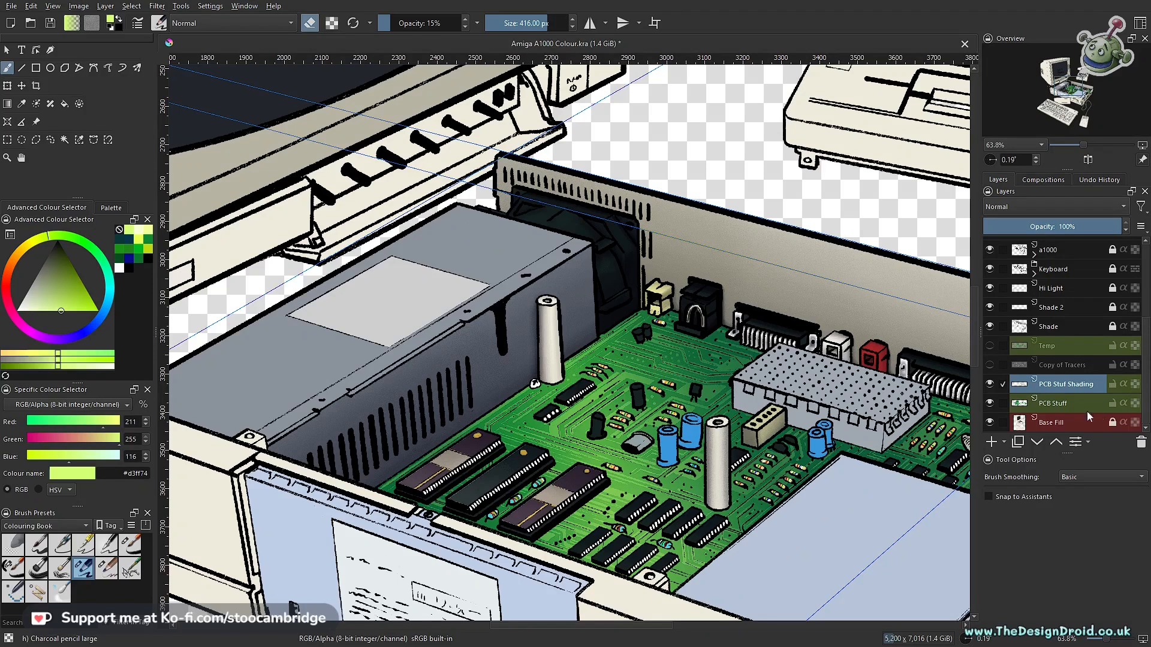
click(988, 384)
click(990, 385)
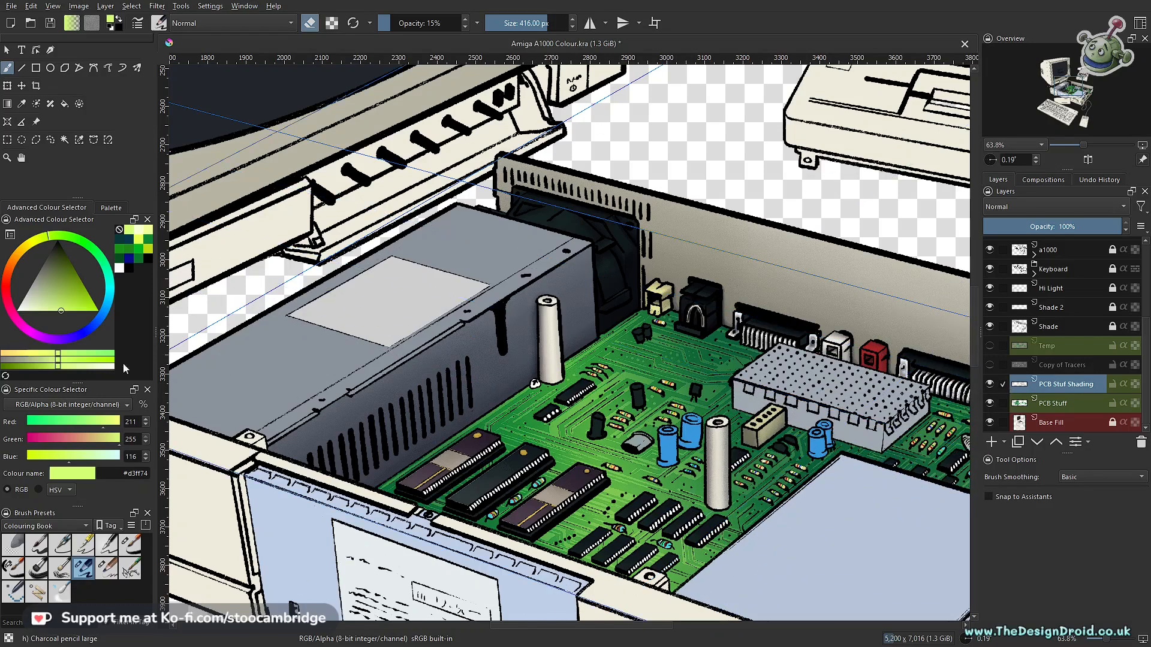
- Save the document with the merged layer and lock the PCB Stuff layer
scroll(204, 388, down, 2)
drag(262, 366, 622, 370)
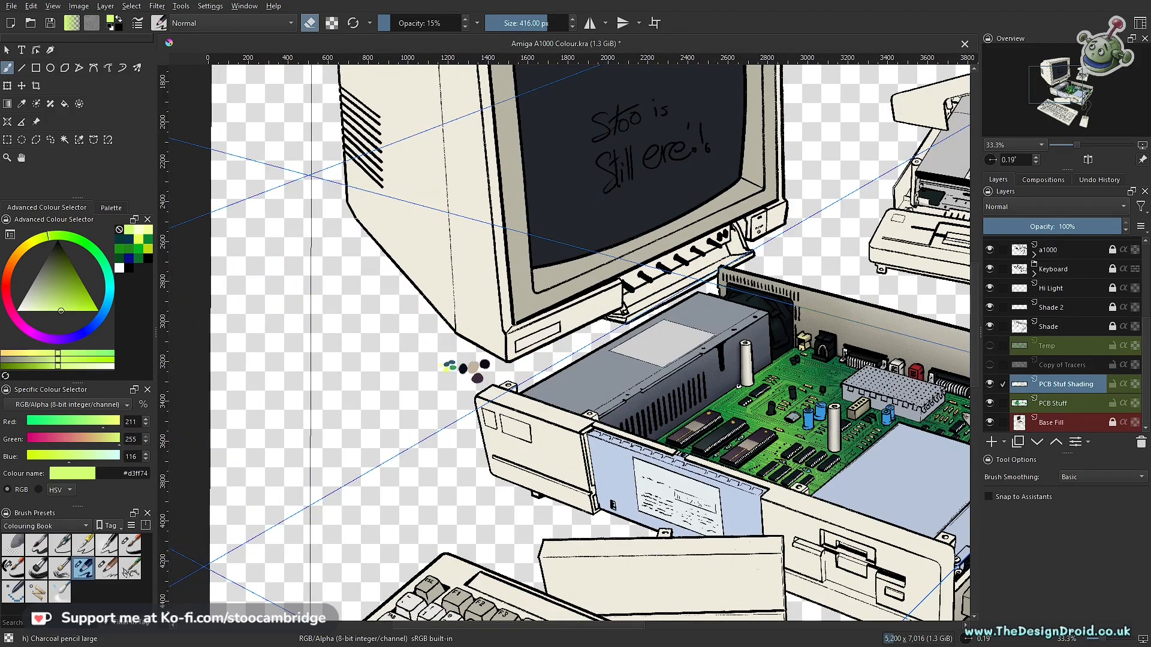
scroll(601, 390, up, 3)
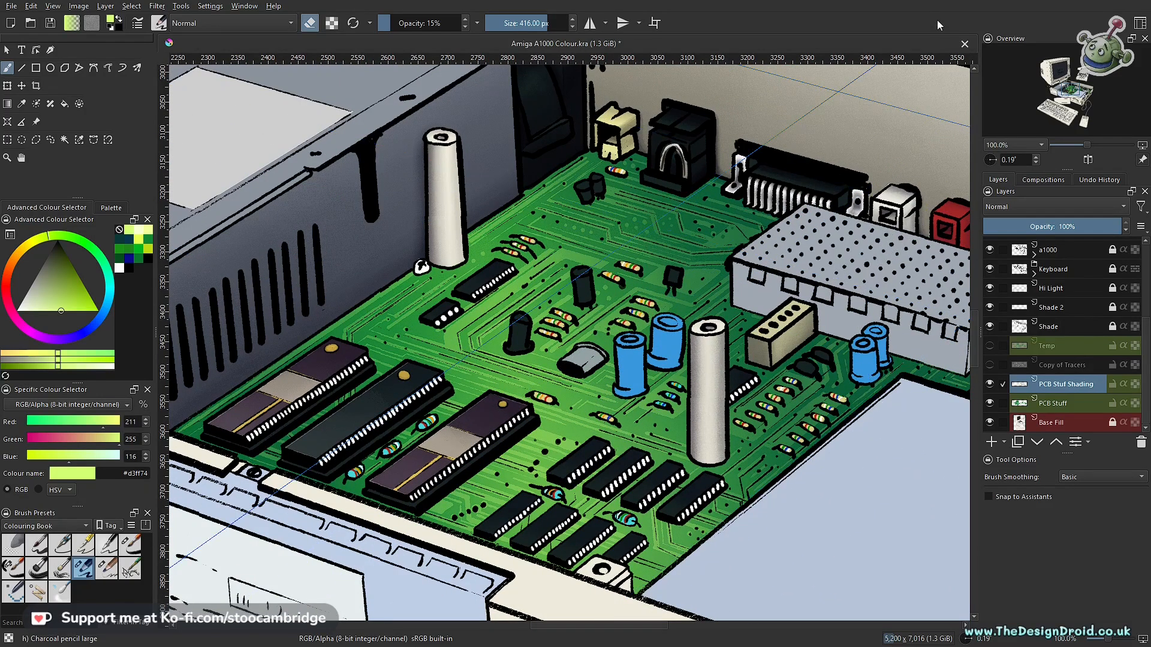
key(ctrl+s)
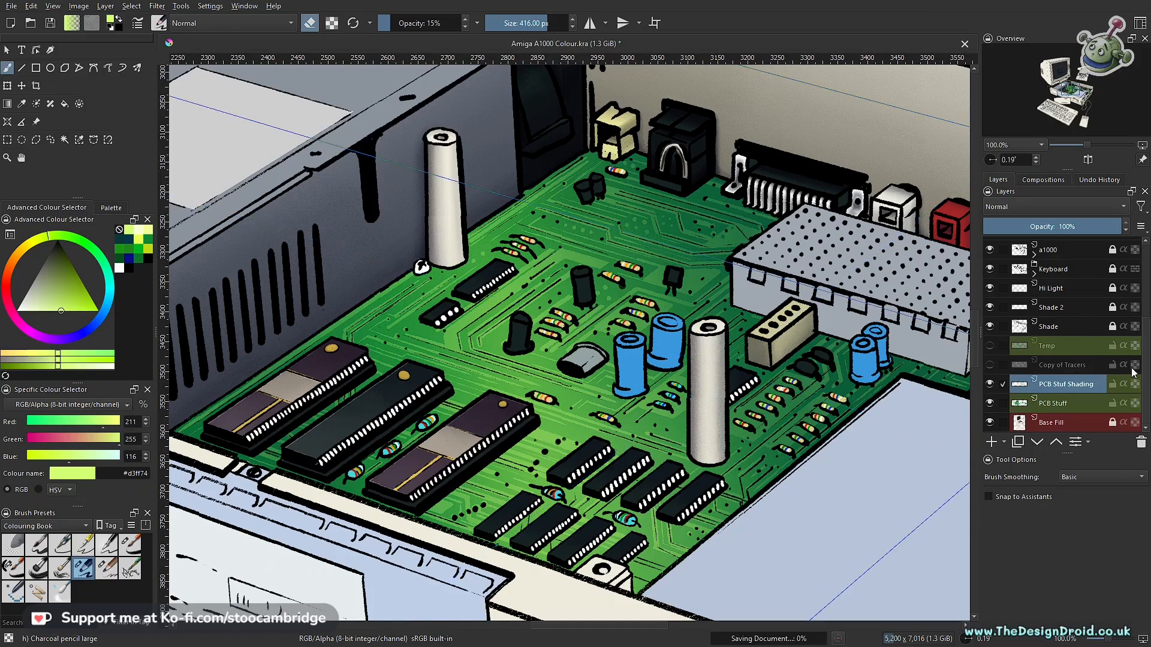
click(1113, 404)
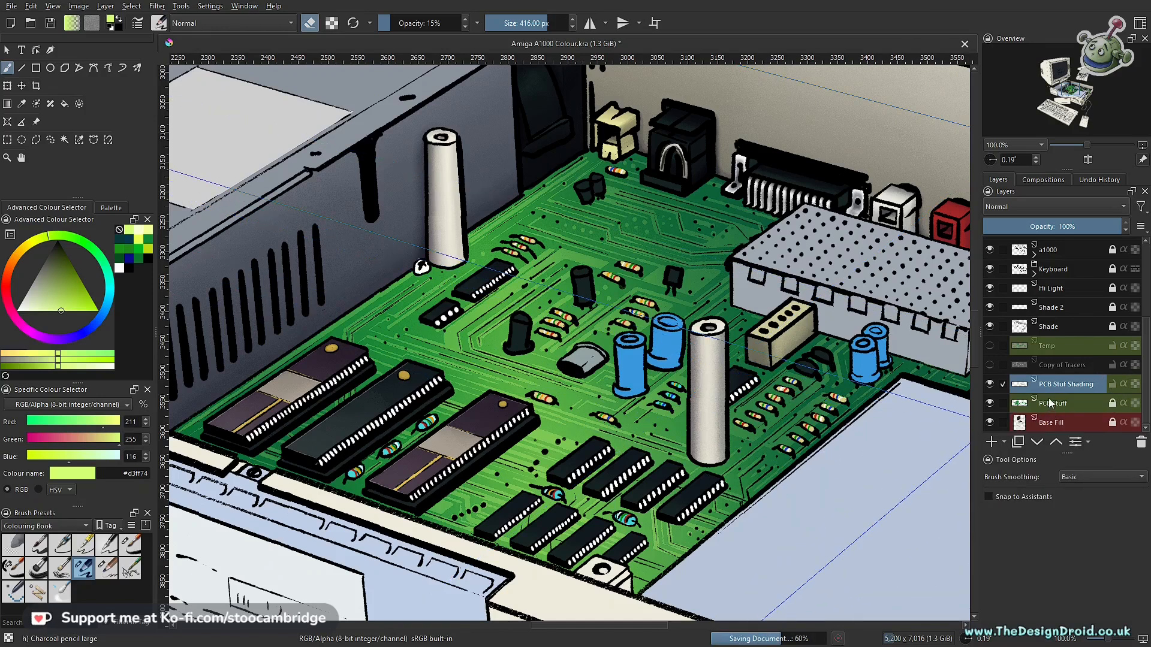
- Compare the circuit board with and without the merged PCB Stuf Shading layer, leave it visible, and inspect the board up close
click(990, 387)
click(990, 387)
click(991, 385)
click(992, 387)
click(990, 384)
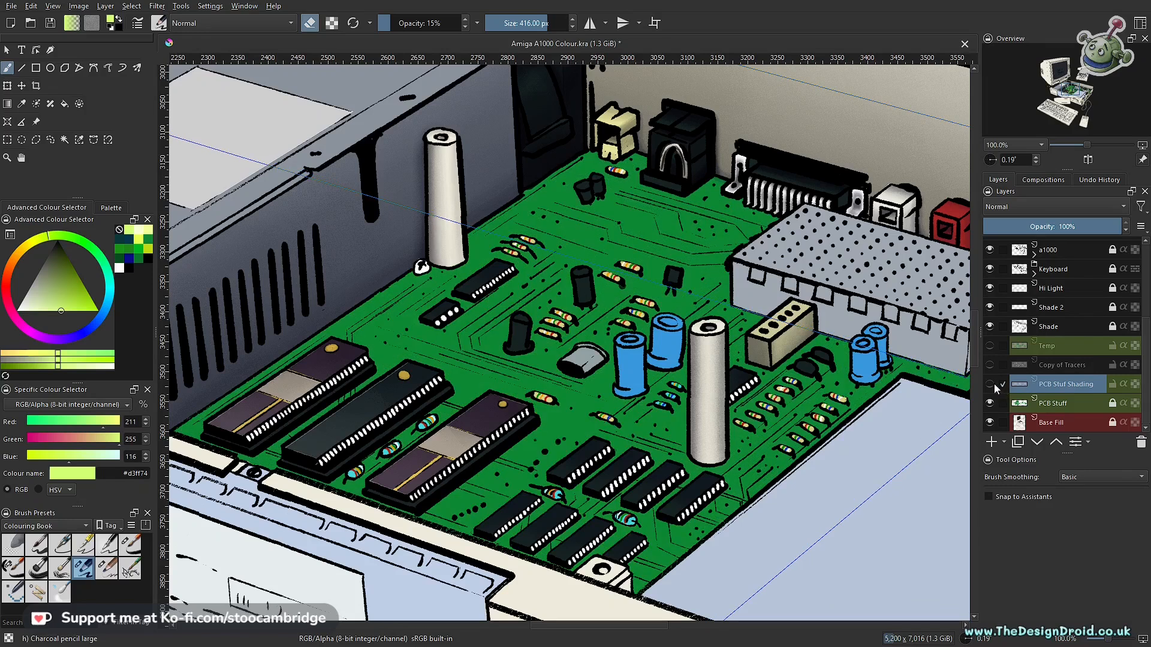
click(990, 385)
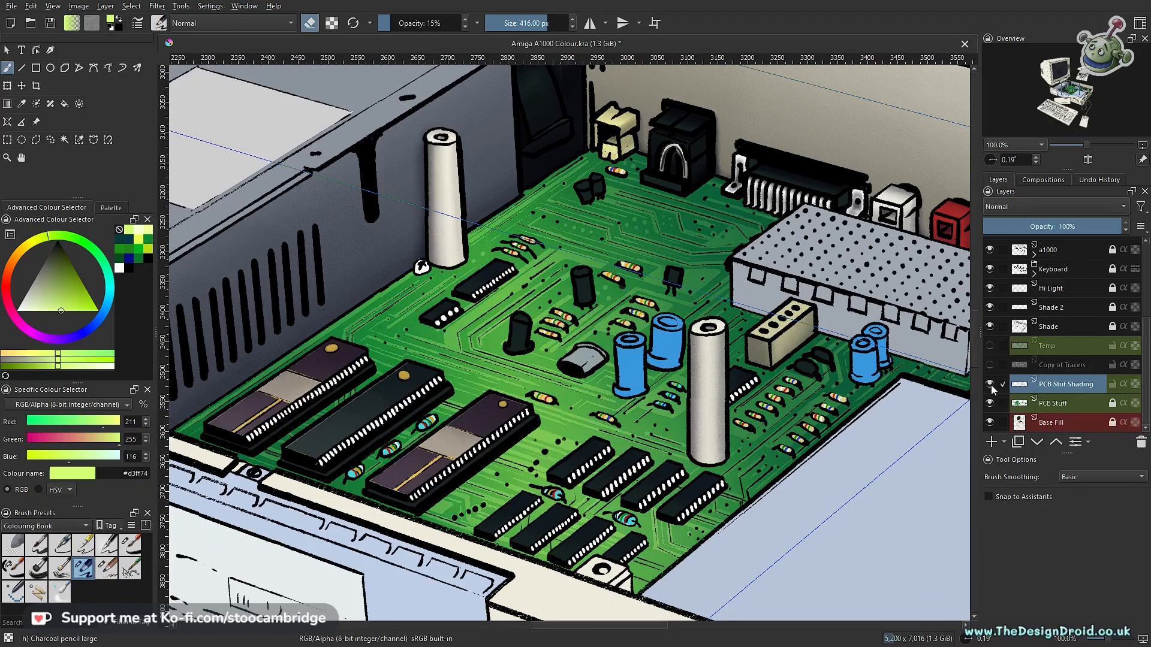
click(991, 384)
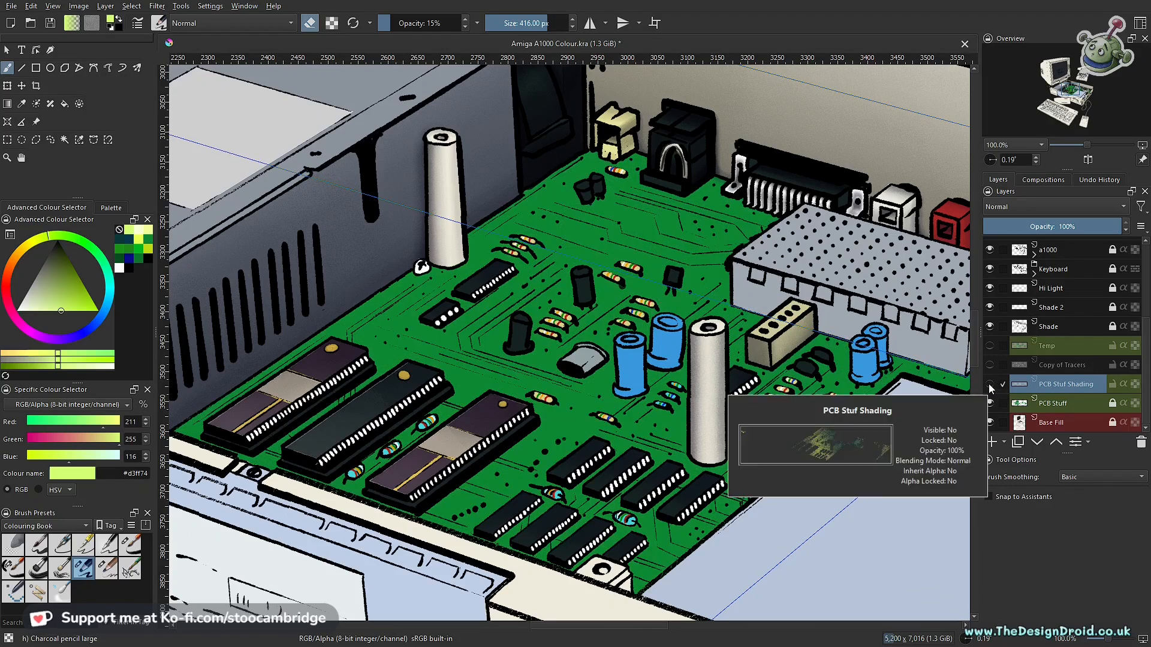
click(990, 384)
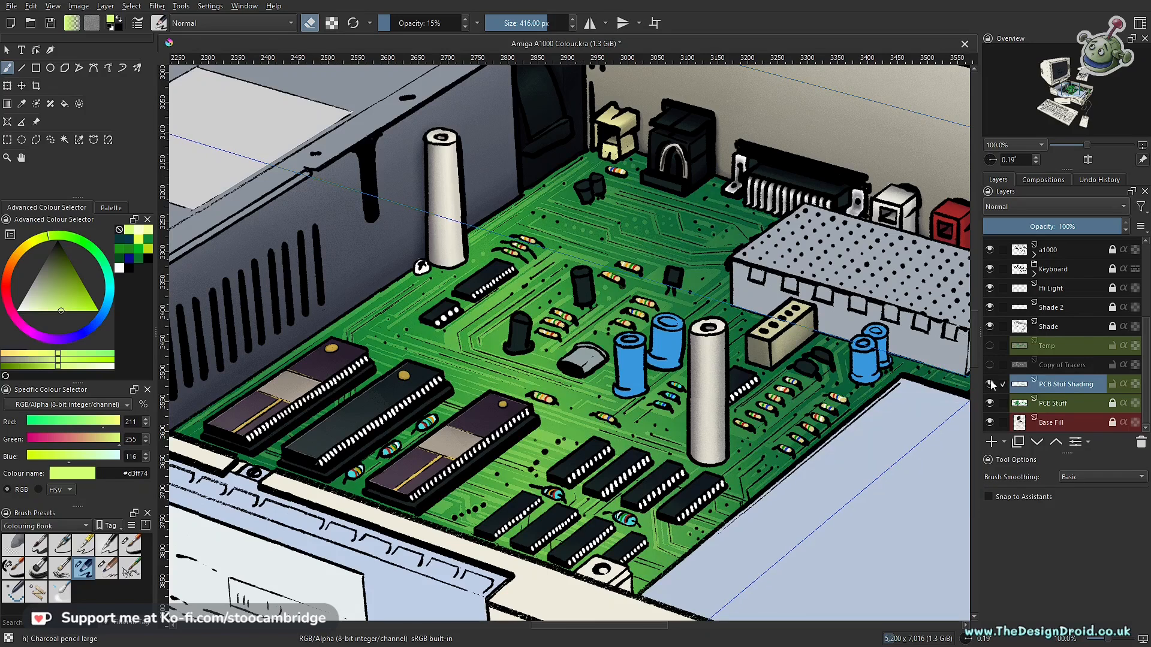
click(991, 384)
click(990, 385)
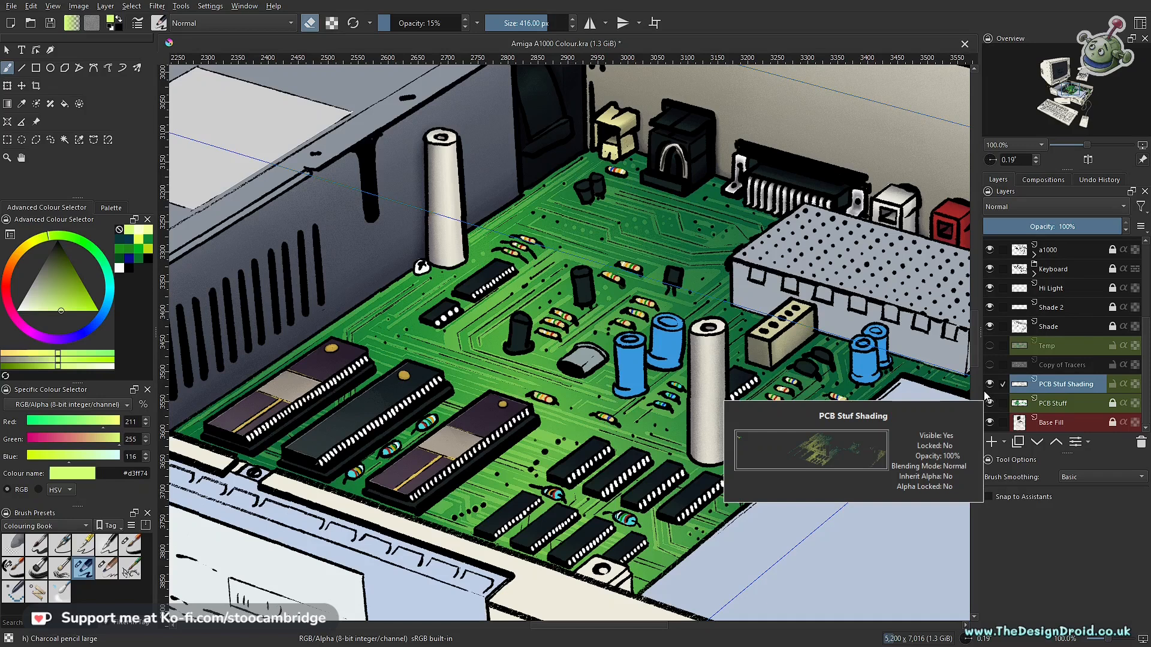
click(991, 386)
click(990, 386)
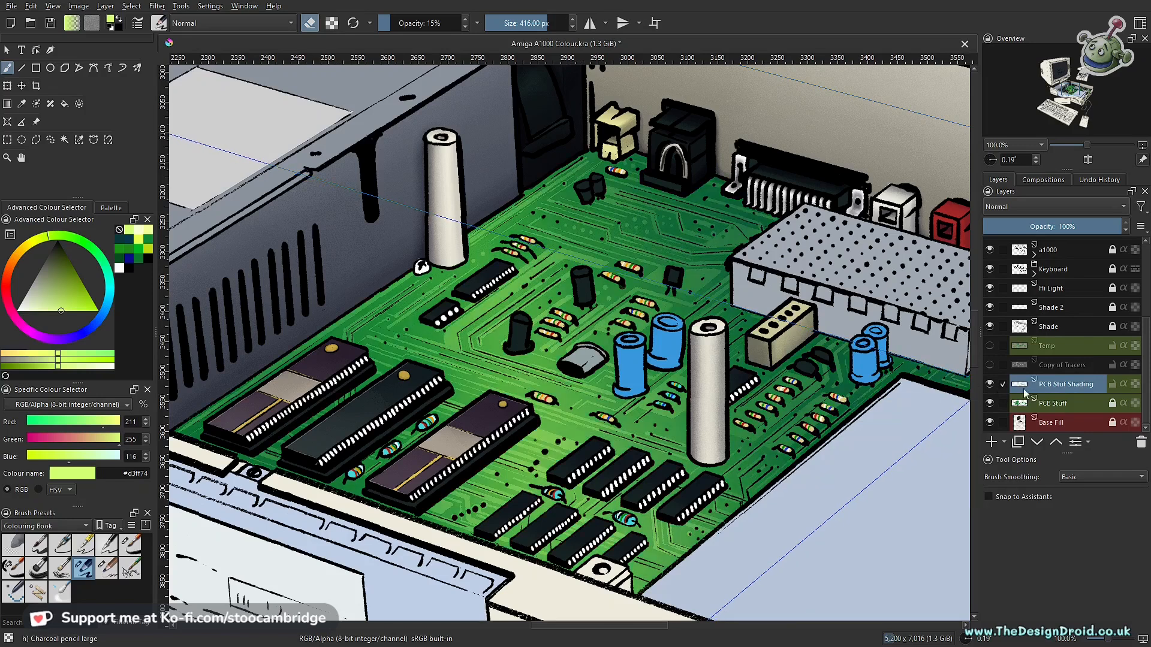
drag(647, 266, 732, 374)
drag(642, 403, 649, 372)
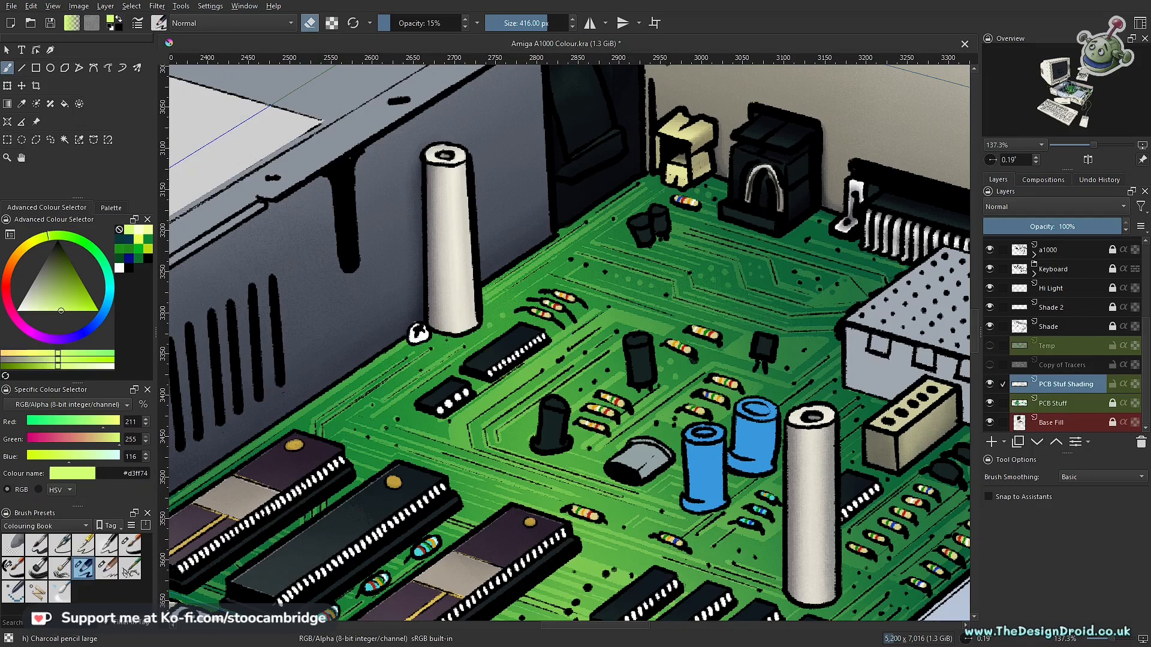
- Examine the circuit board at several magnifications and compare it with and without the PCB Stuf Shading layer
scroll(600, 461, down, 3)
drag(599, 411, 599, 357)
drag(770, 488, 527, 405)
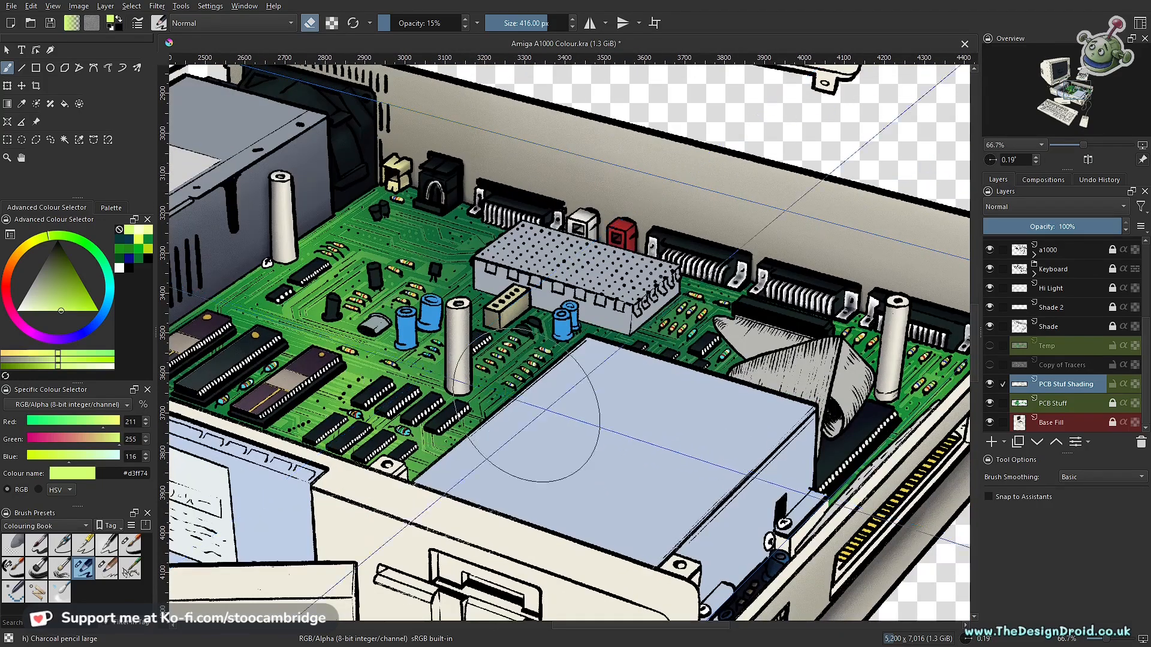
scroll(528, 406, up, 1)
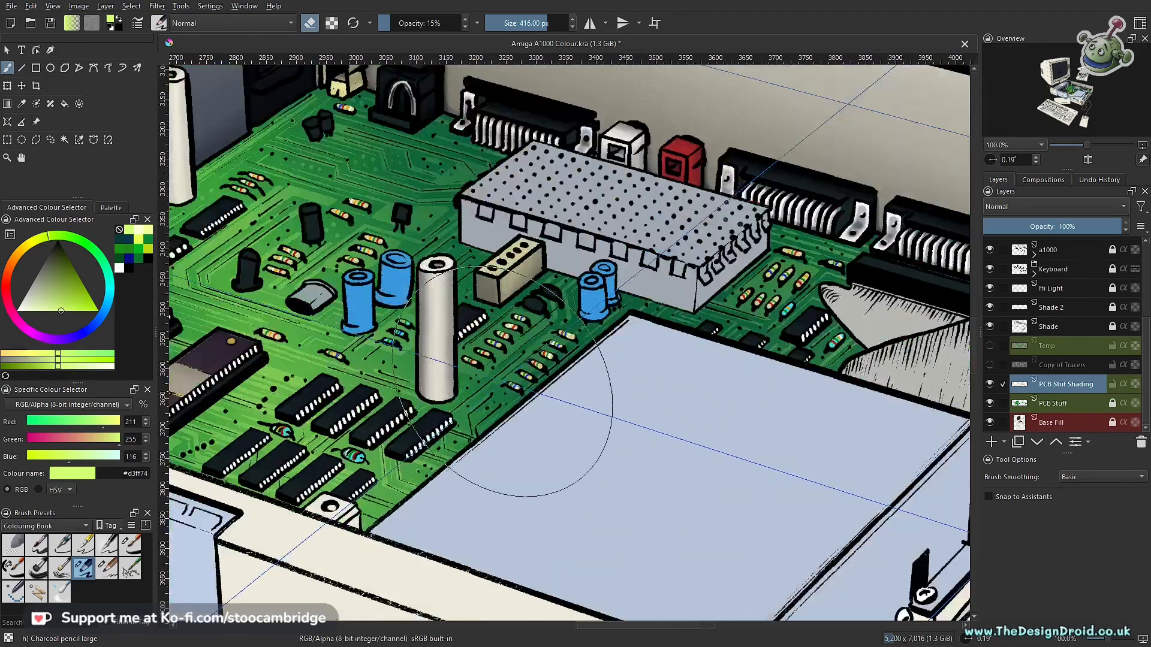
scroll(525, 407, up, 3)
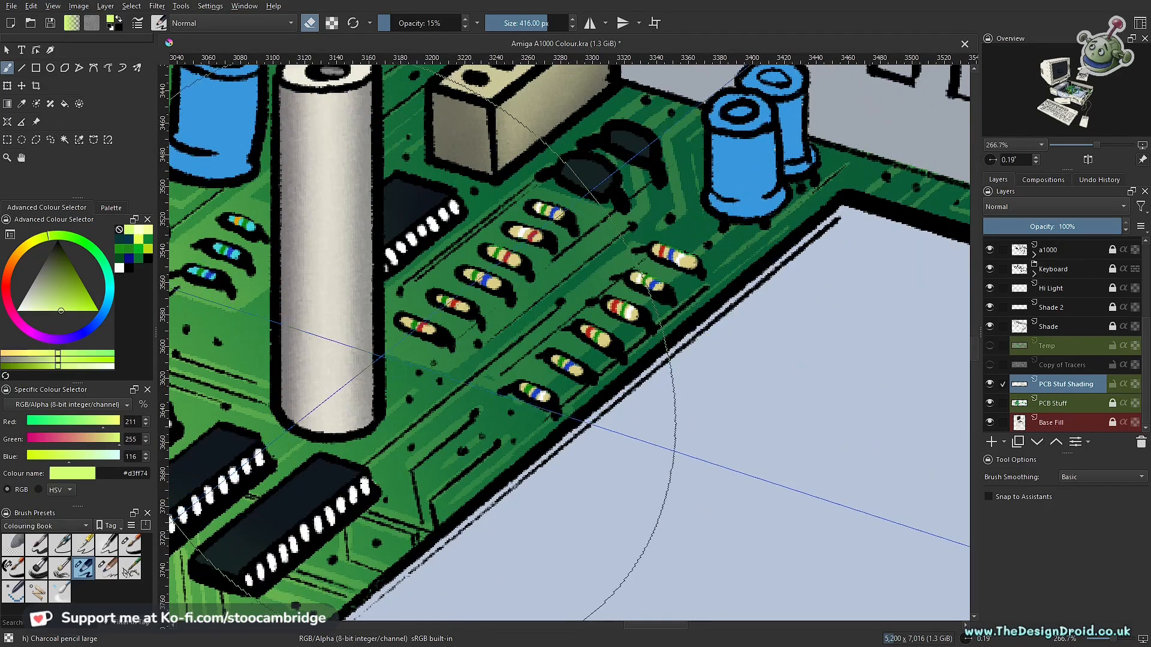
scroll(386, 360, down, 2)
drag(393, 366, 628, 398)
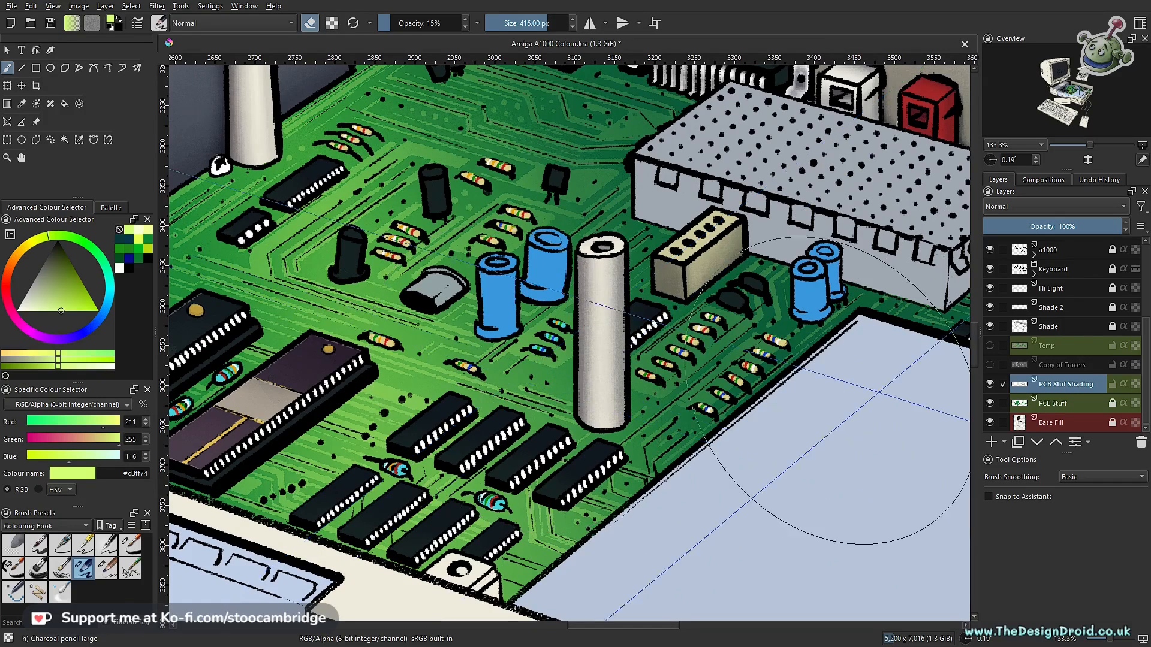
click(990, 385)
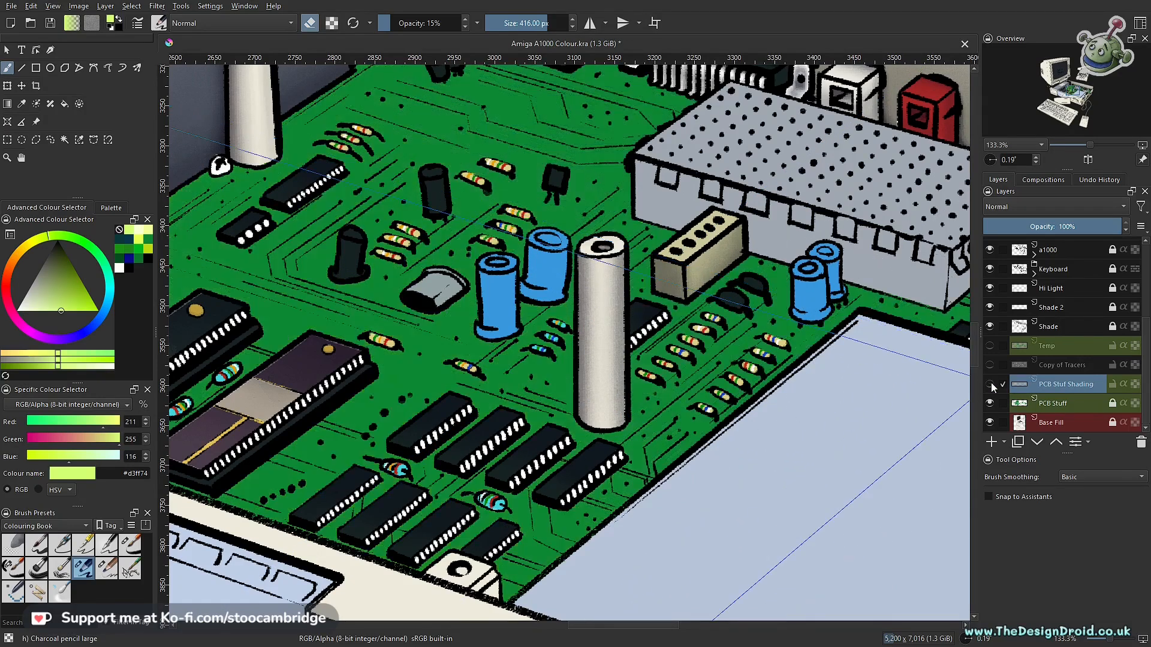
click(989, 384)
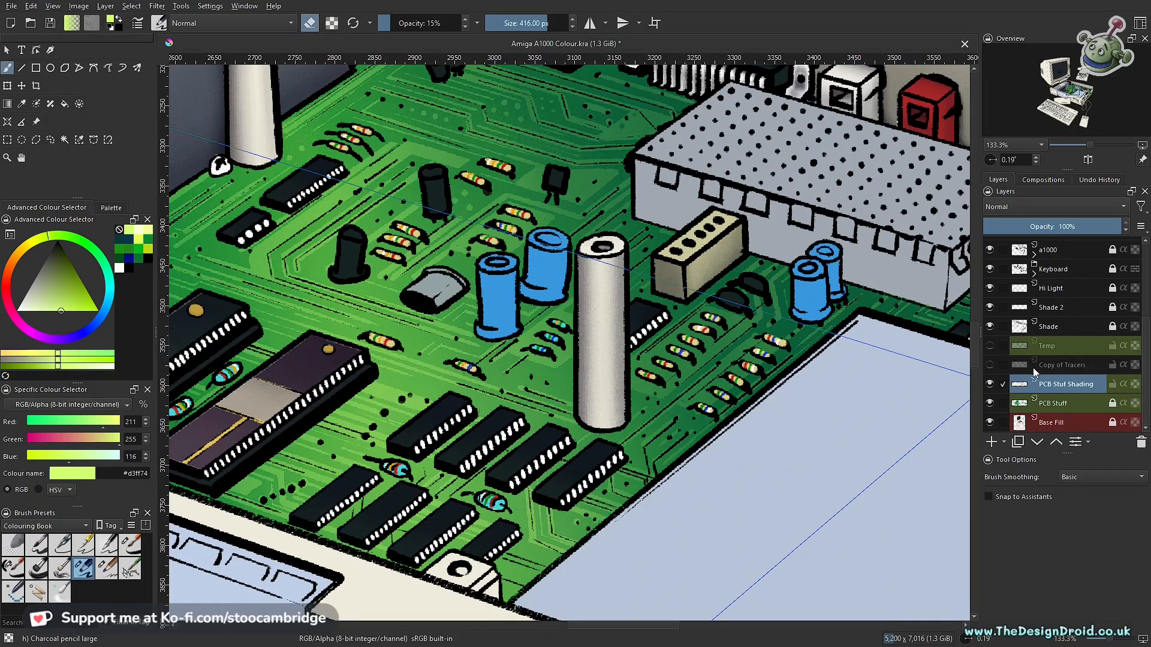
- Add a new paint layer above PCB Stuf Shading and name it "Whte Lines"
click(990, 444)
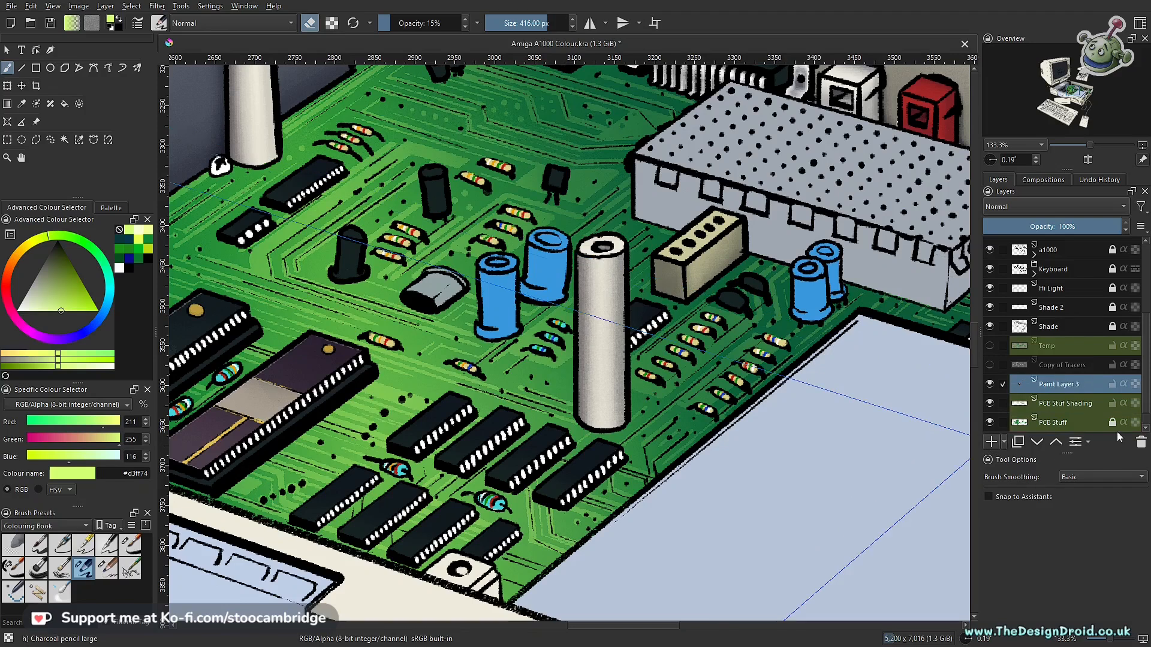
double_click(1053, 384)
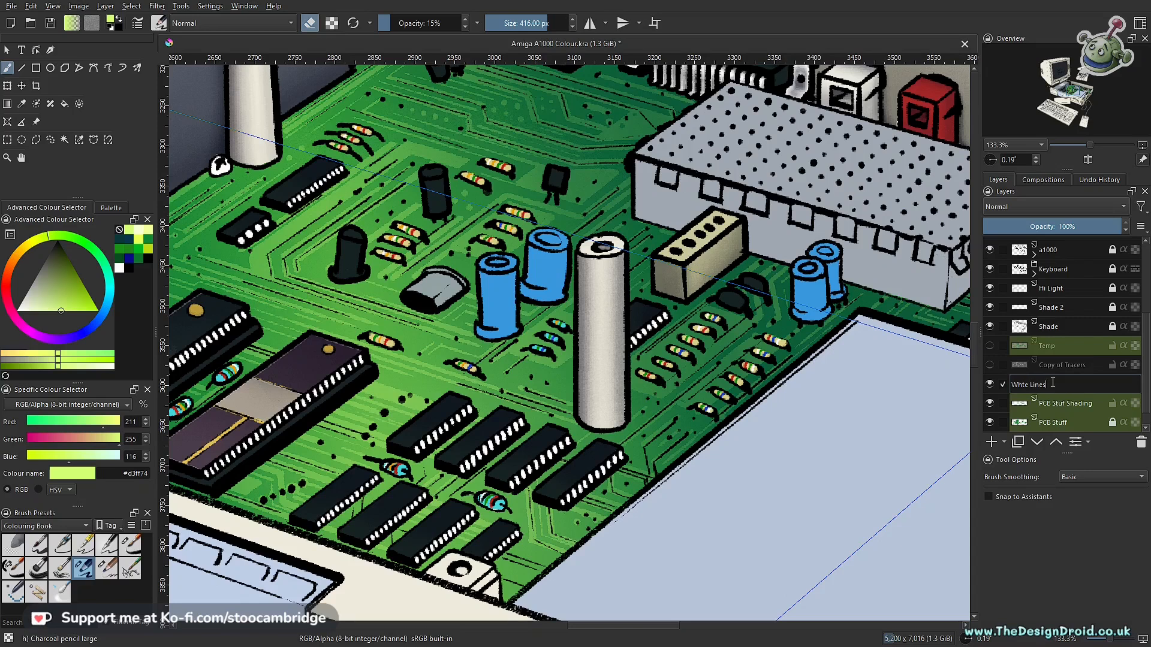
key(Return)
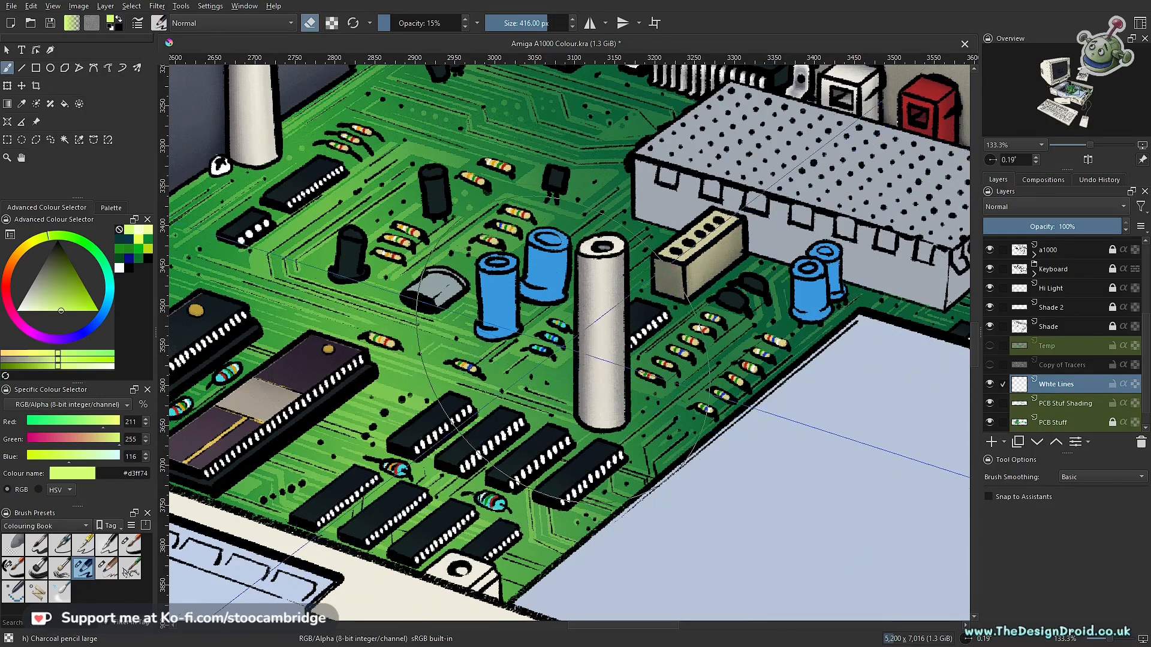
- Choose the Ink-3 Gpen brush and white as the painting colour, try a stroke on the board and undo it
click(84, 545)
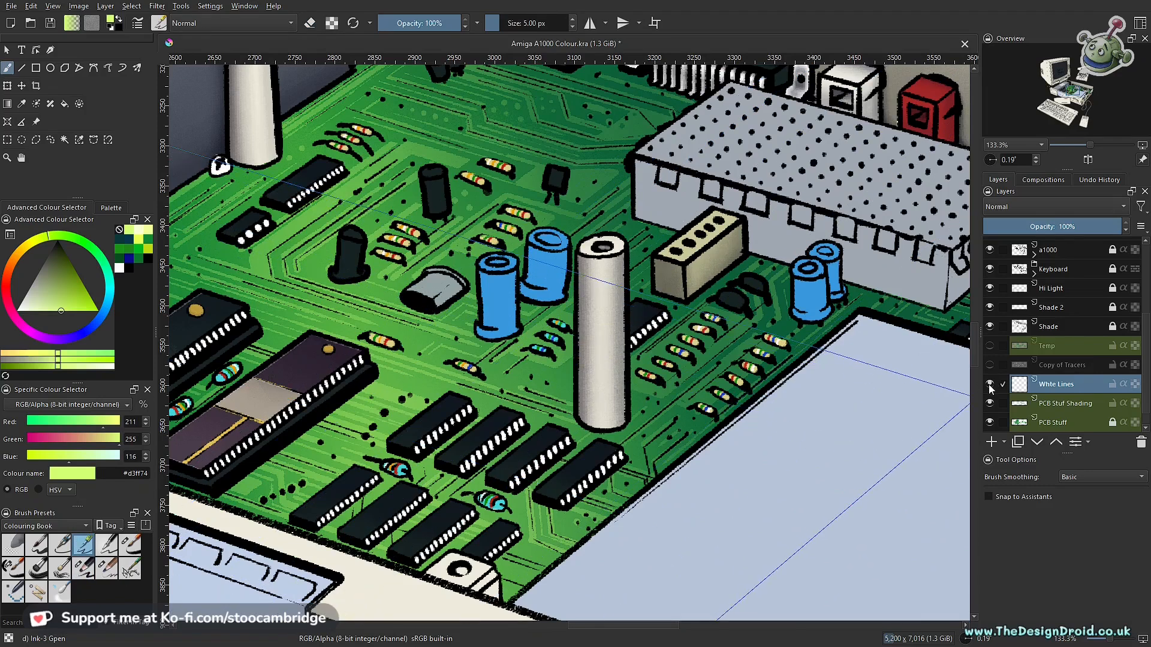
scroll(454, 438, up, 5)
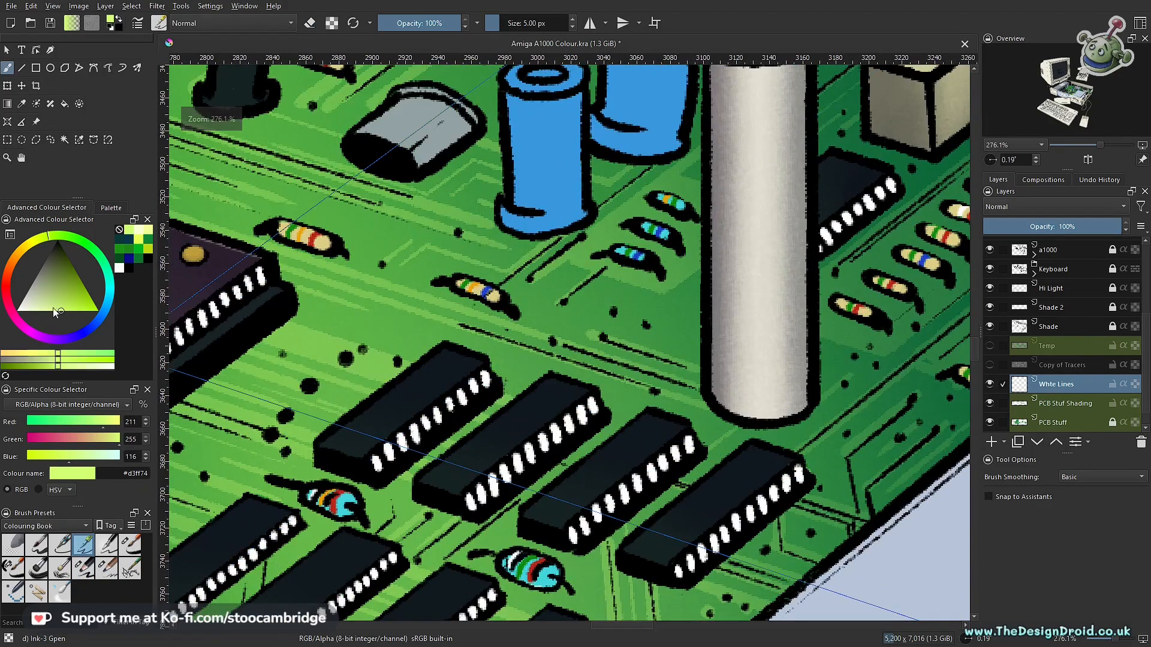
drag(55, 312, 16, 310)
drag(598, 291, 608, 319)
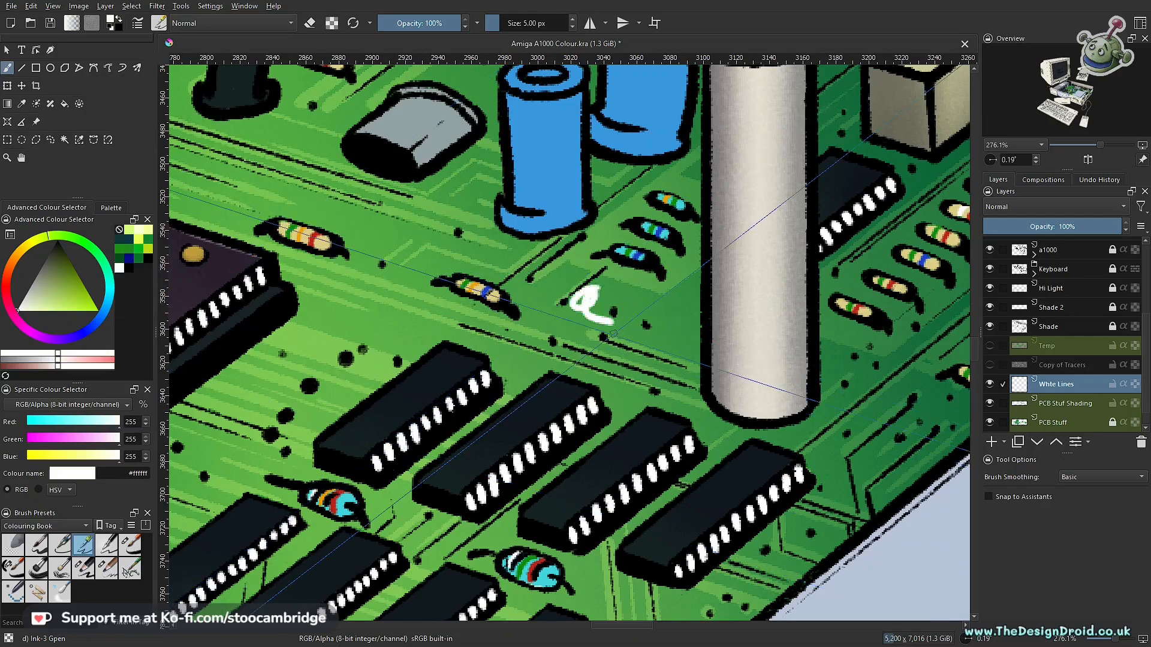
key(ctrl+z)
scroll(613, 333, down, 3)
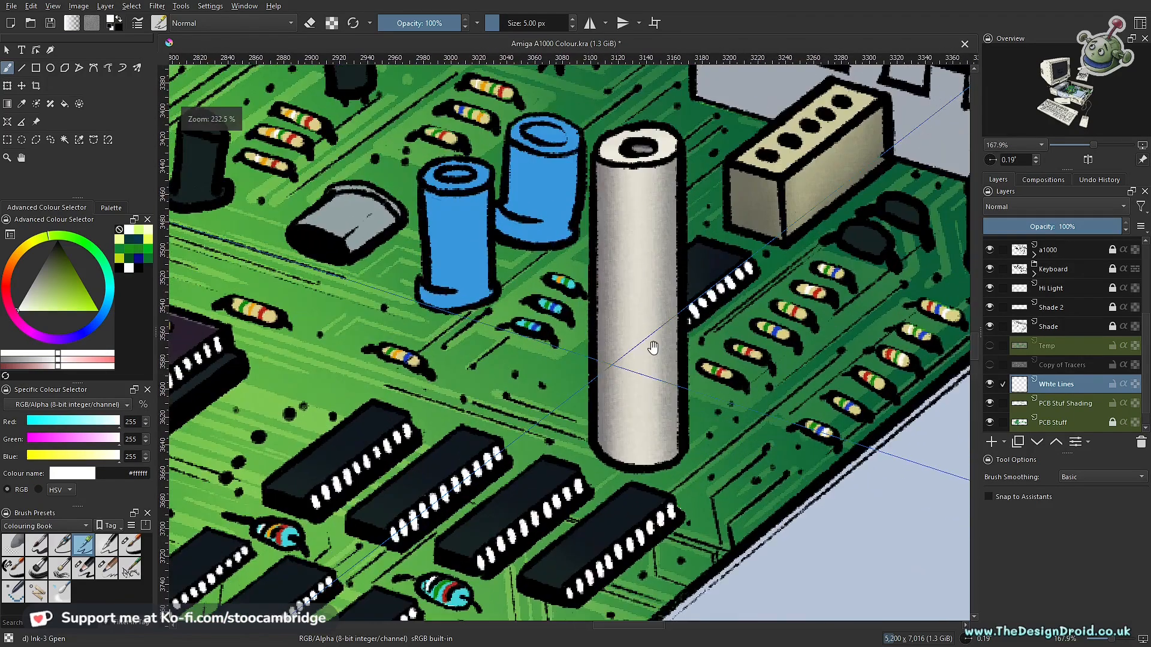
- Try white strokes with the Whte Lines layer at 30% opacity, undo them, and set the layer's opacity to 45%
click(1042, 228)
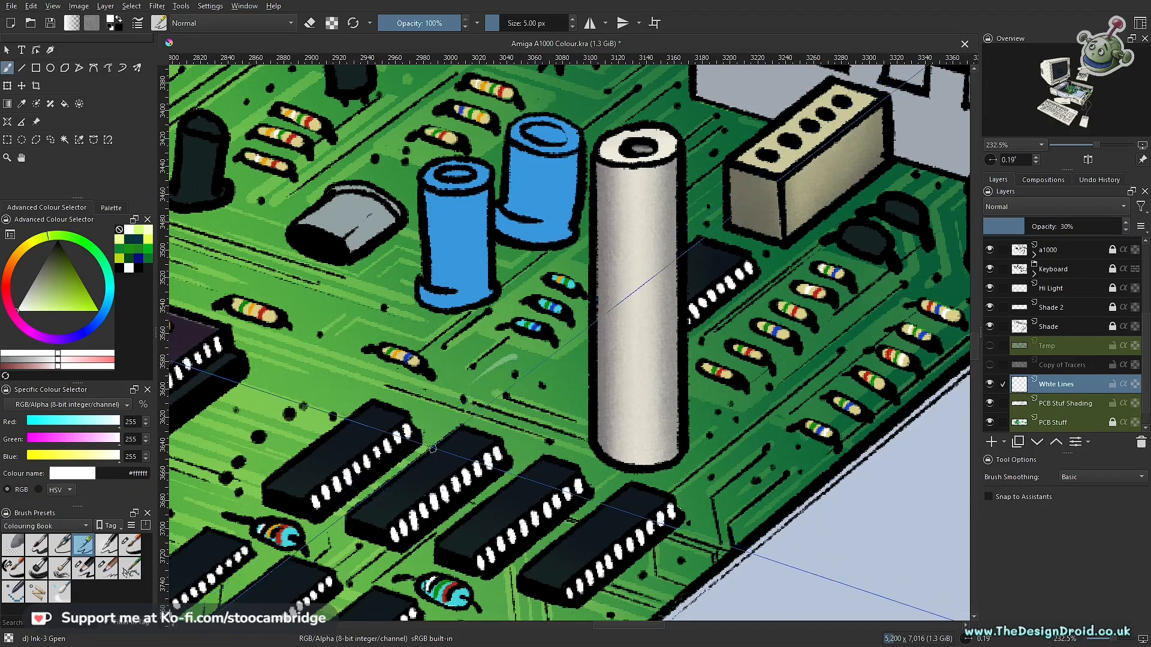
drag(413, 415, 470, 368)
drag(245, 473, 327, 389)
key(ctrl+z)
key(ctrl+z)
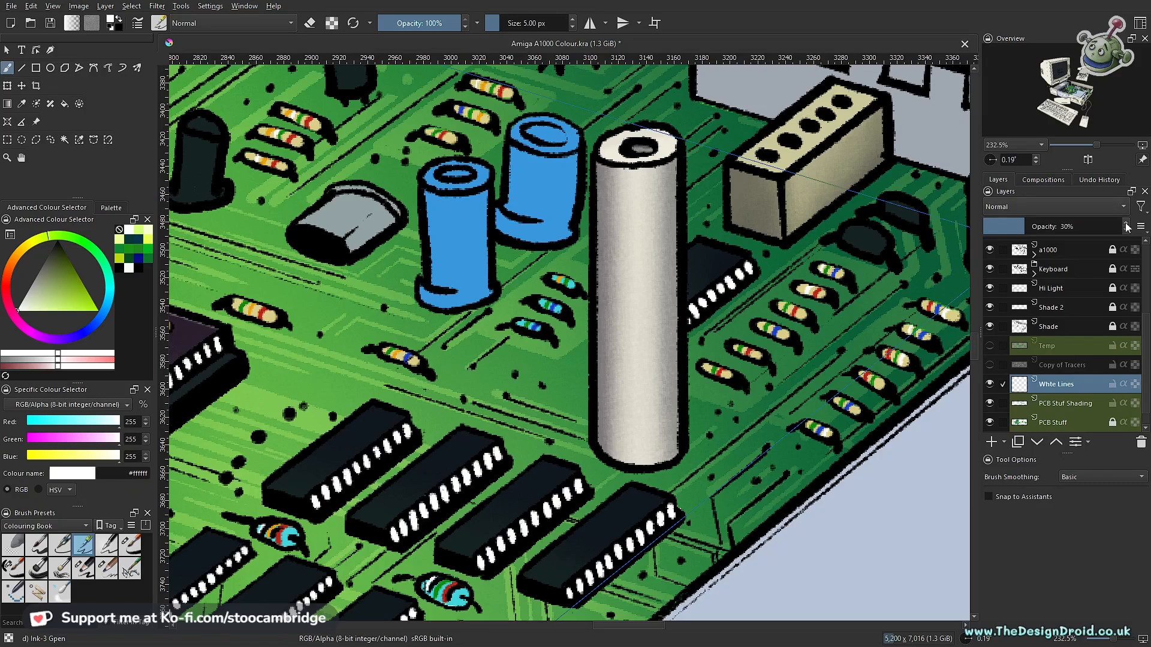
click(1127, 225)
click(1061, 226)
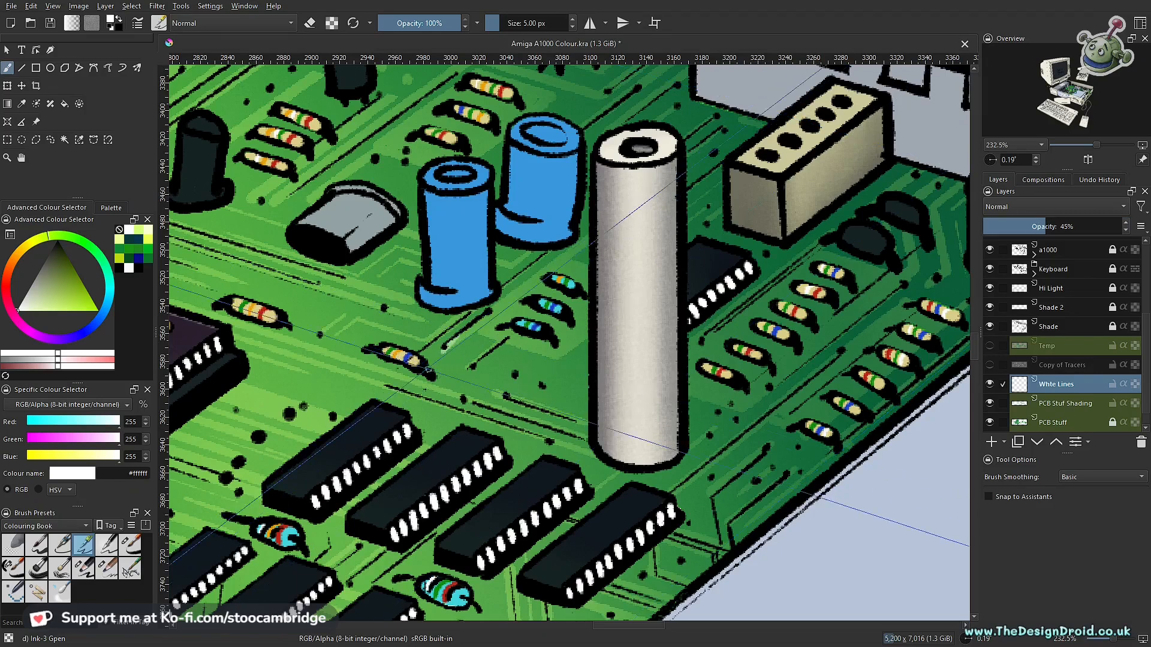
- Try test strokes on the board with the Ink-4 Pen Rough and Ink-2 Fineliner brushes, undoing each one
click(107, 544)
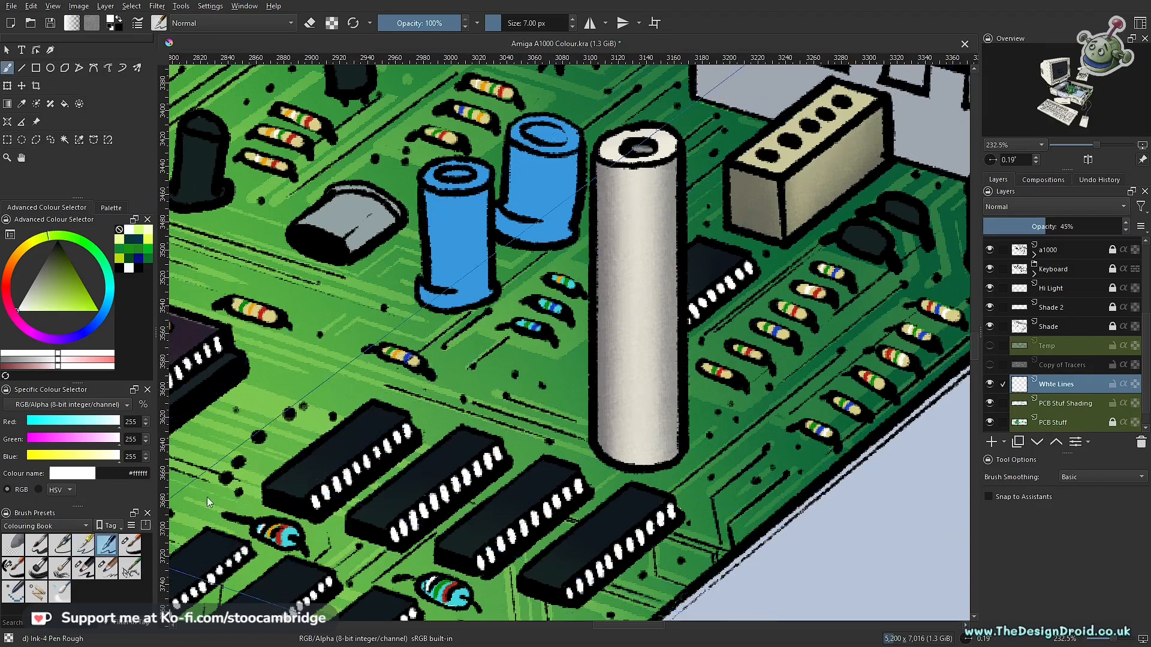
drag(487, 343, 489, 395)
key(ctrl+z)
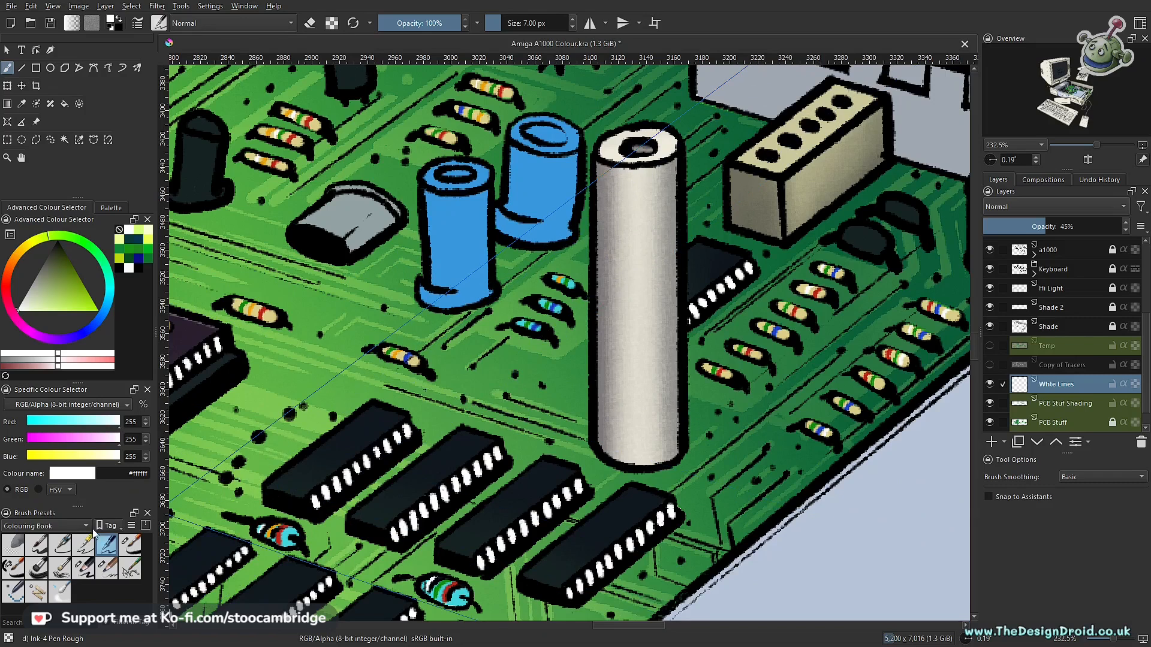
click(59, 545)
drag(471, 347, 489, 393)
key(ctrl+z)
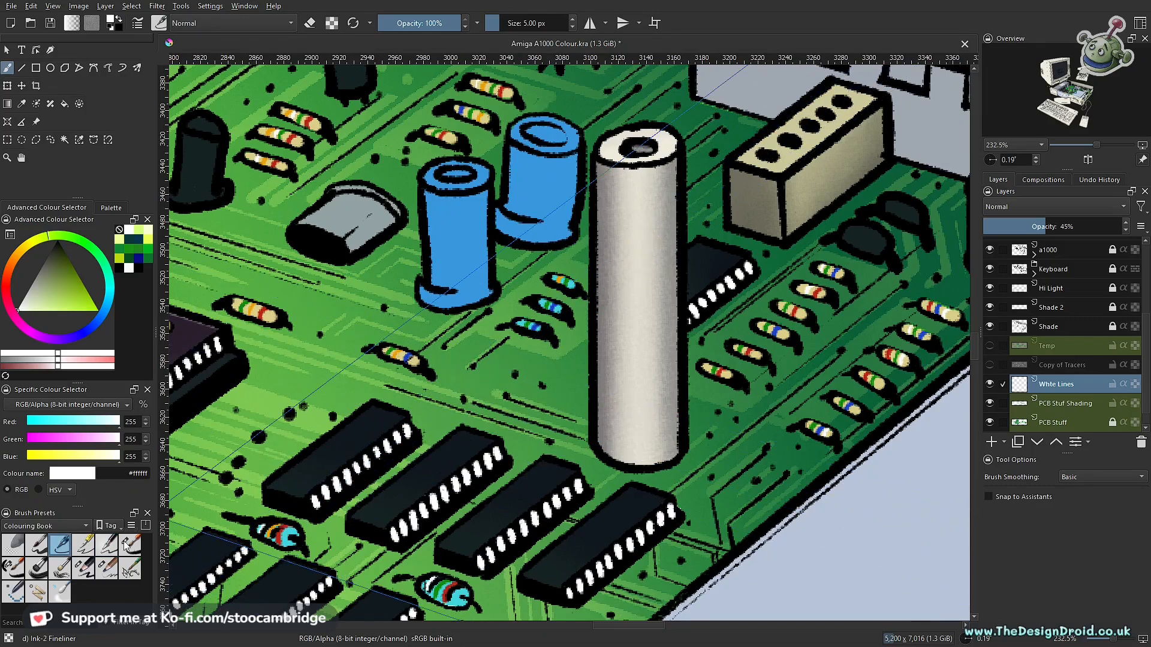
- Compare the Ink-3 Gpen and Hardpainting-01-details brushes up close, settle on Ink-4 Pen Rough, and undo its test stroke
click(84, 546)
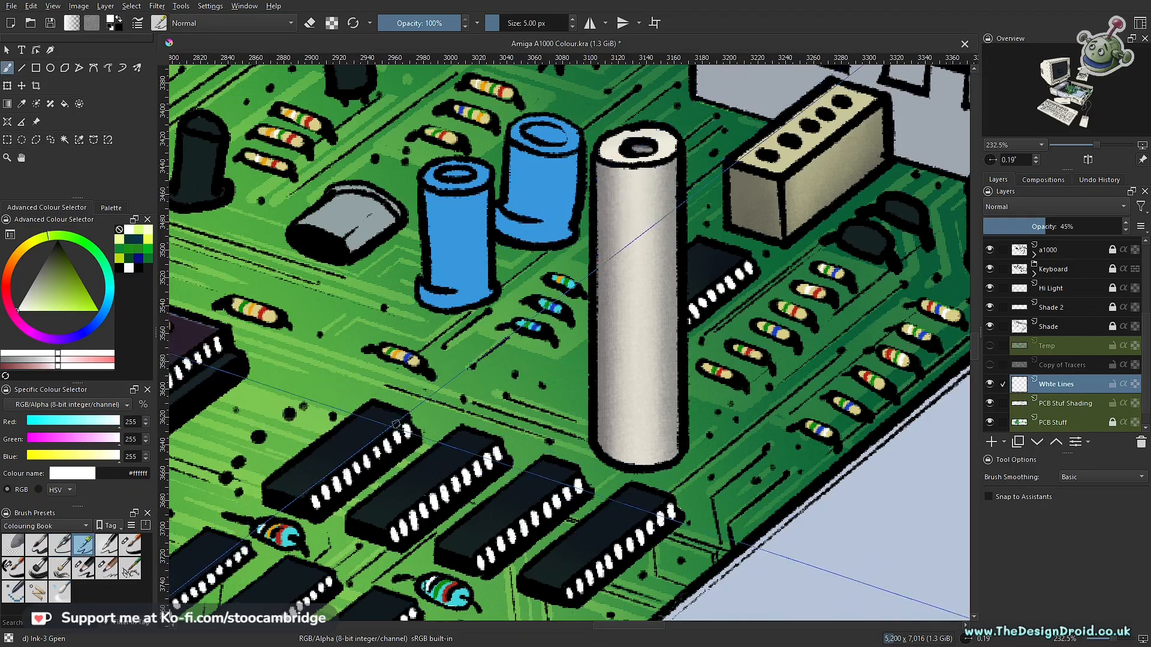
scroll(394, 405, up, 1)
scroll(394, 406, up, 3)
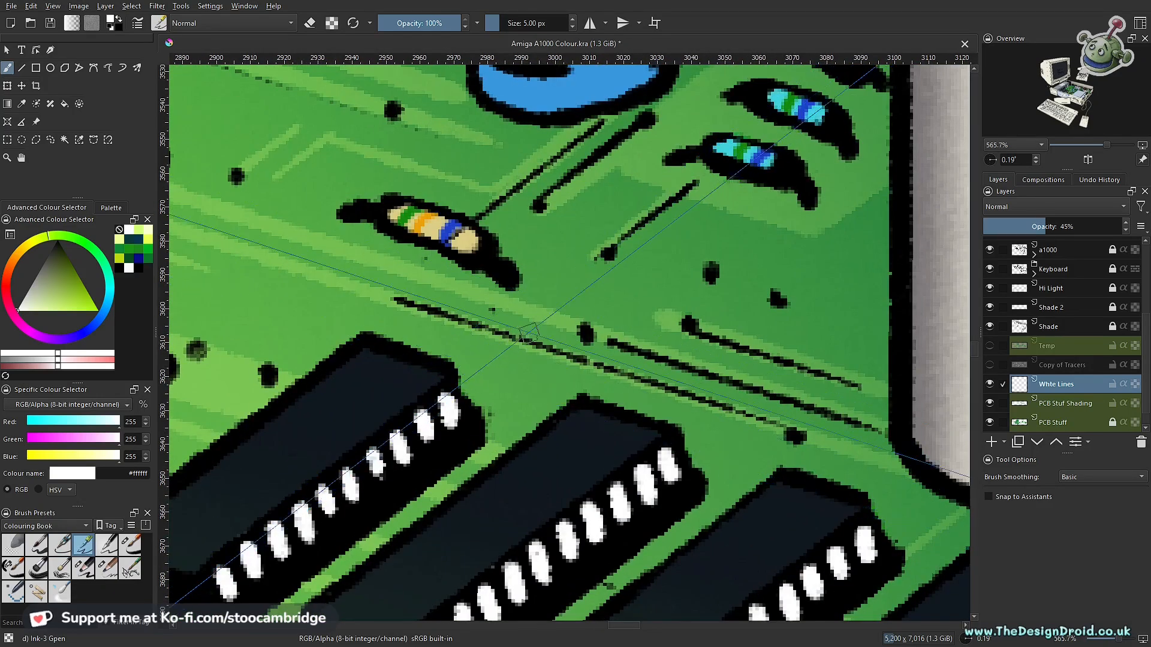
click(130, 569)
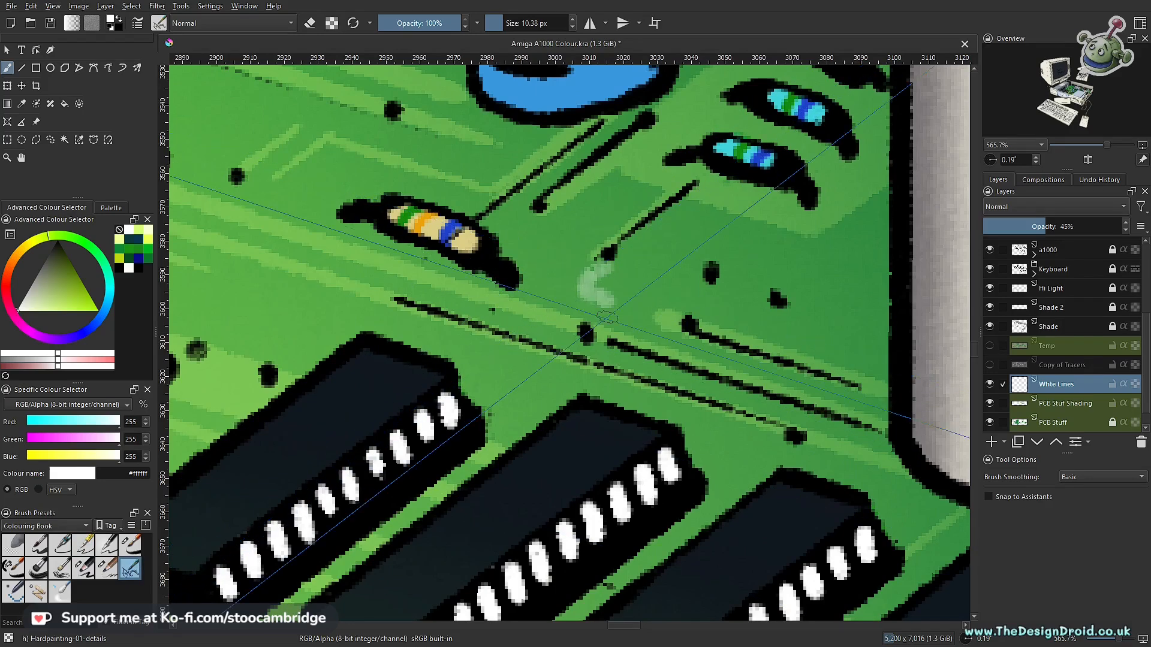
click(107, 544)
mouse_move(609, 281)
mouse_down()
mouse_move(560, 334)
mouse_move(555, 284)
mouse_move(674, 251)
mouse_up()
key(ctrl+z)
scroll(493, 473, down, 4)
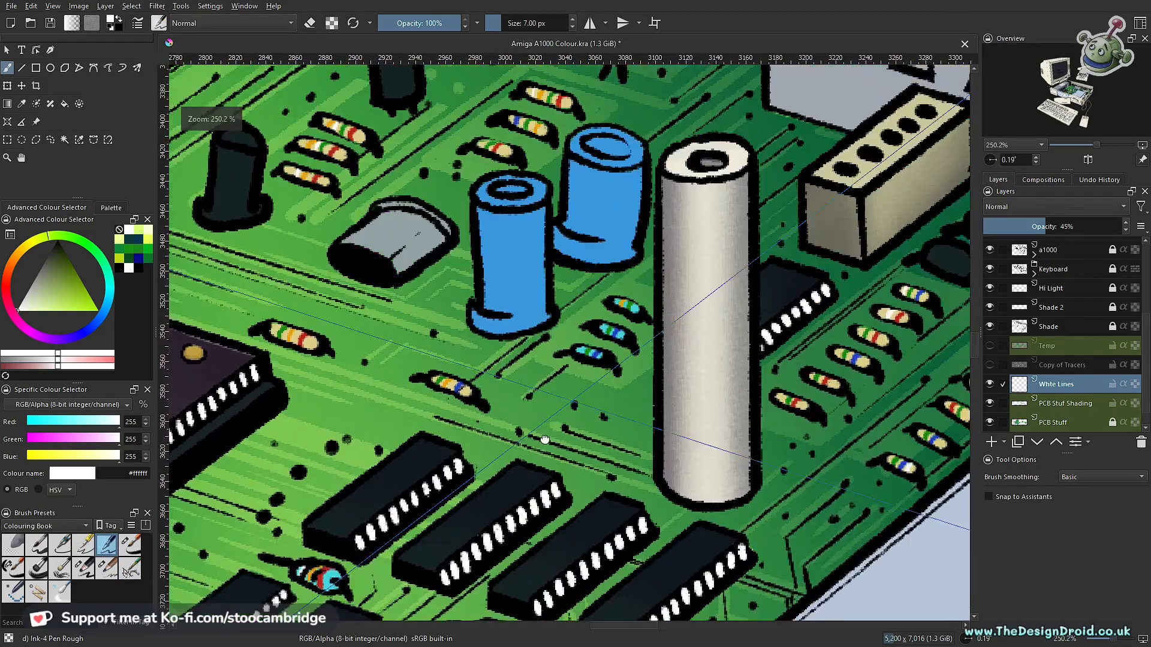
- Turn on snapping to assistants, try thin white guided lines beside the resistors, and turn snapping off again
scroll(493, 473, down, 1)
drag(668, 409, 465, 438)
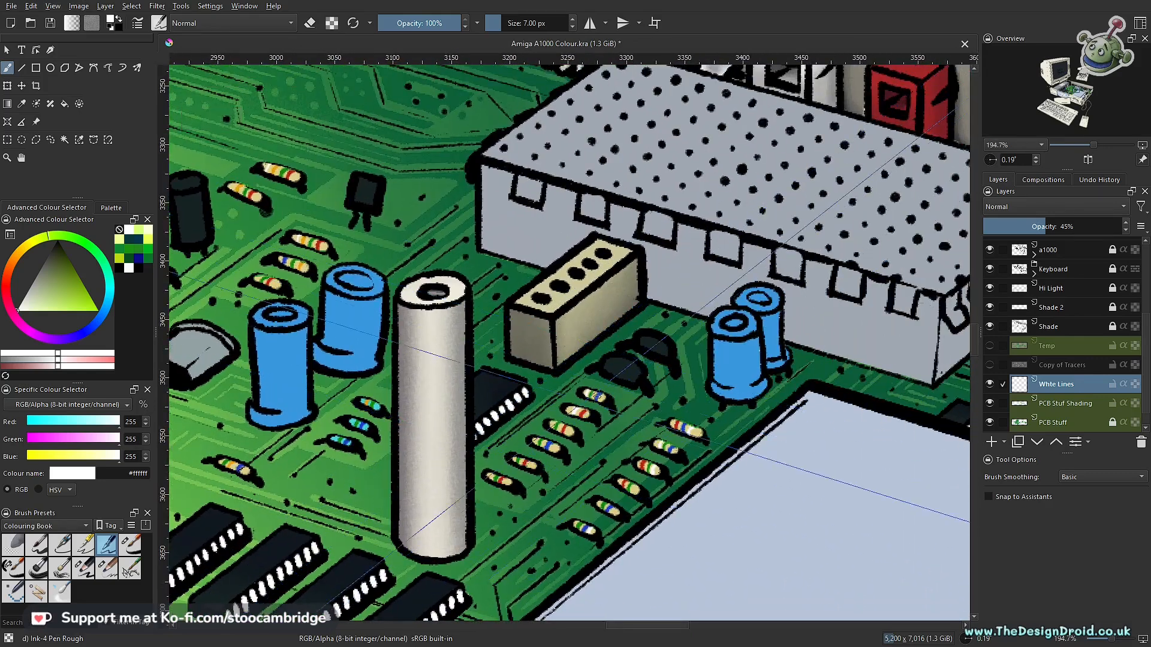
click(1023, 495)
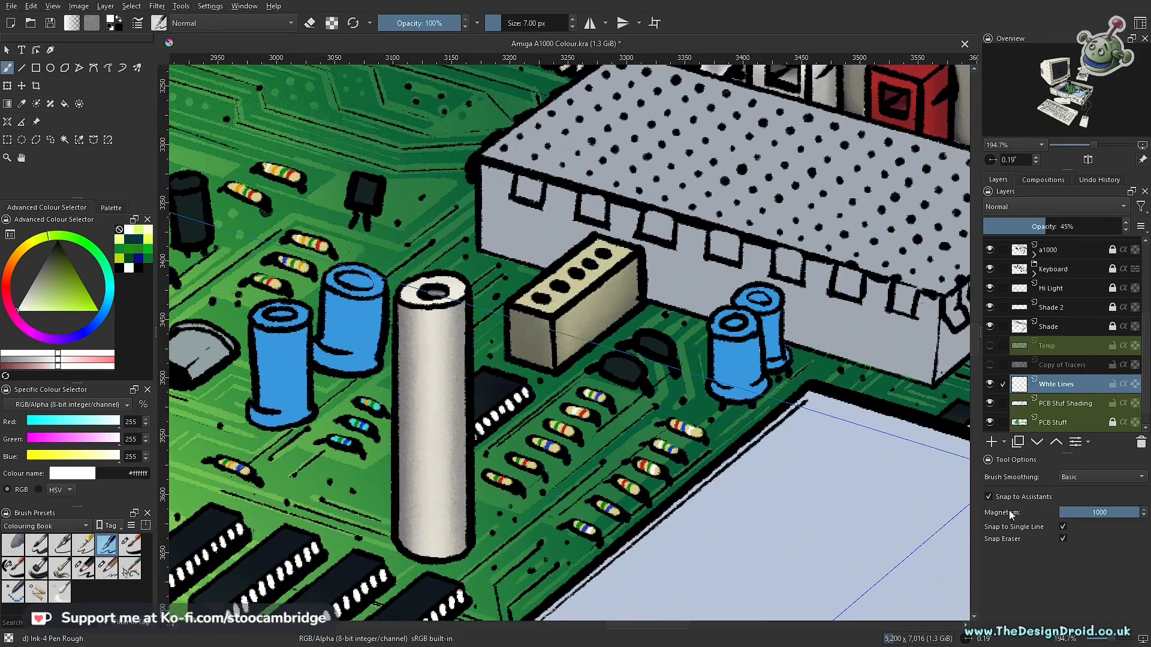
drag(585, 518, 658, 421)
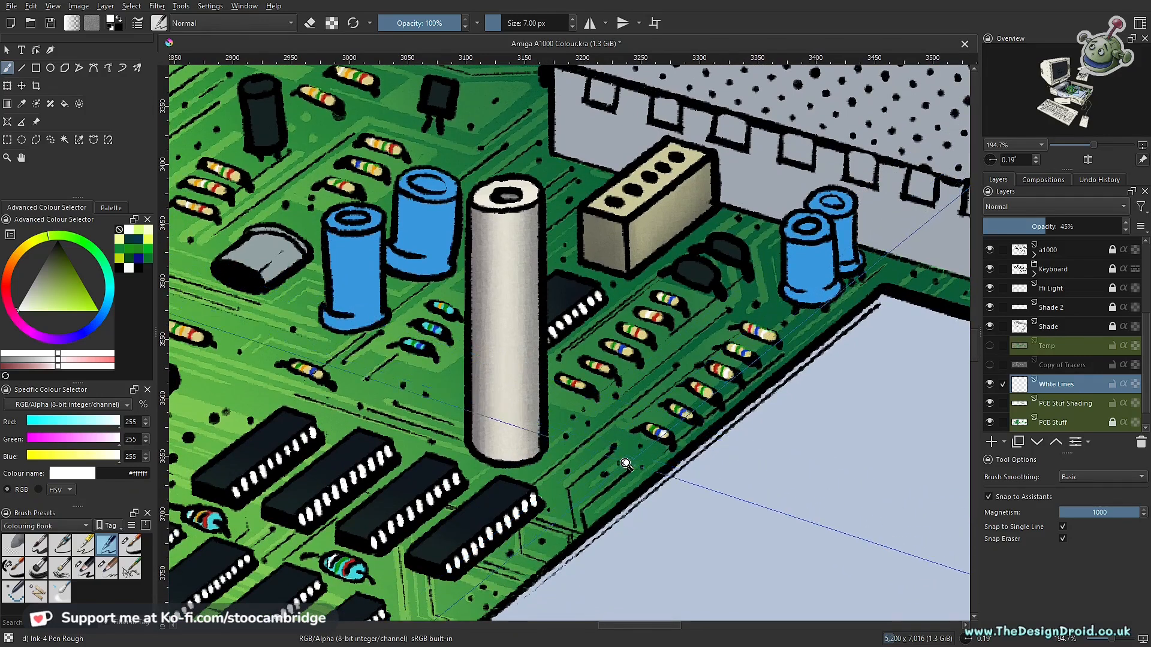
scroll(625, 465, up, 2)
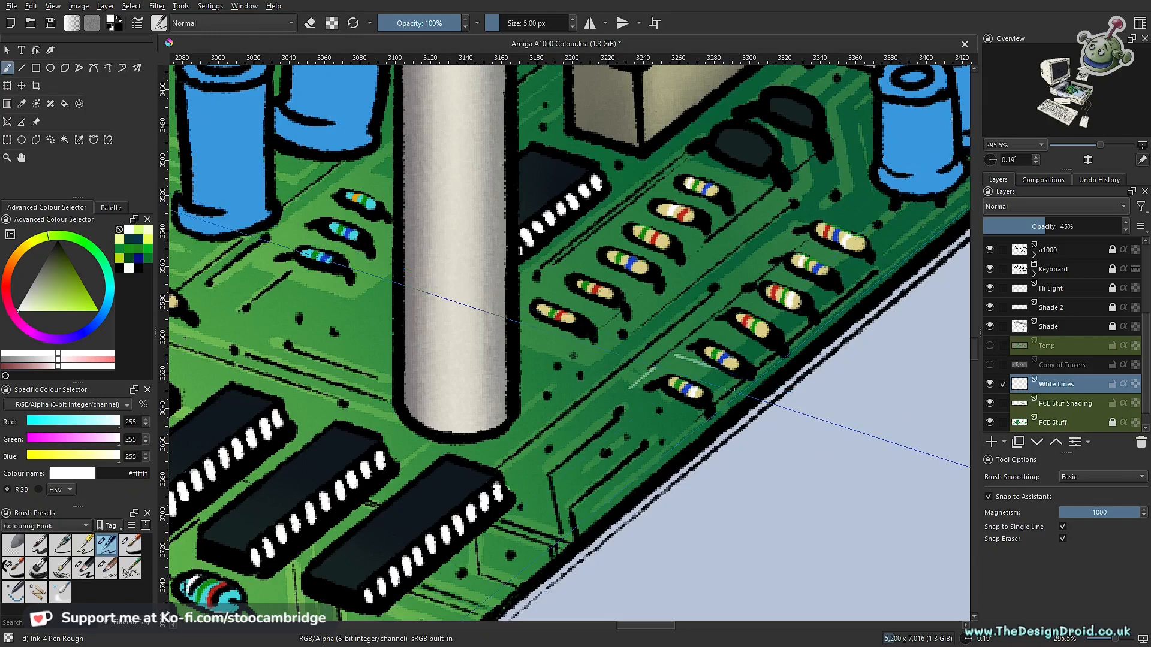
scroll(722, 290, down, 4)
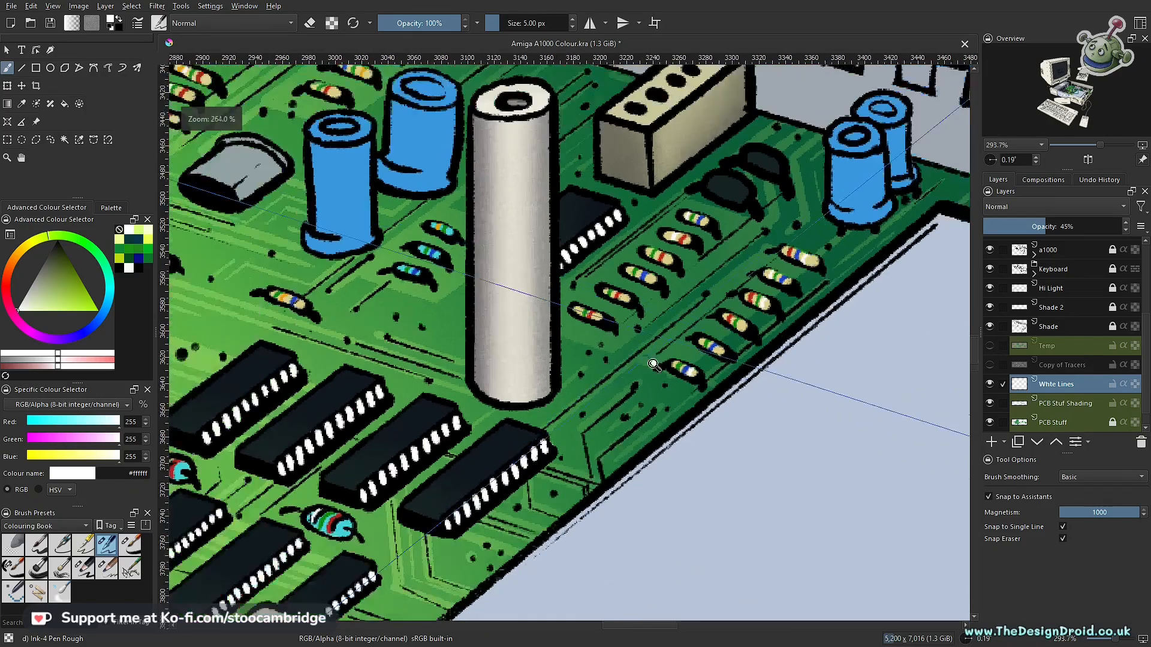
scroll(654, 414, up, 3)
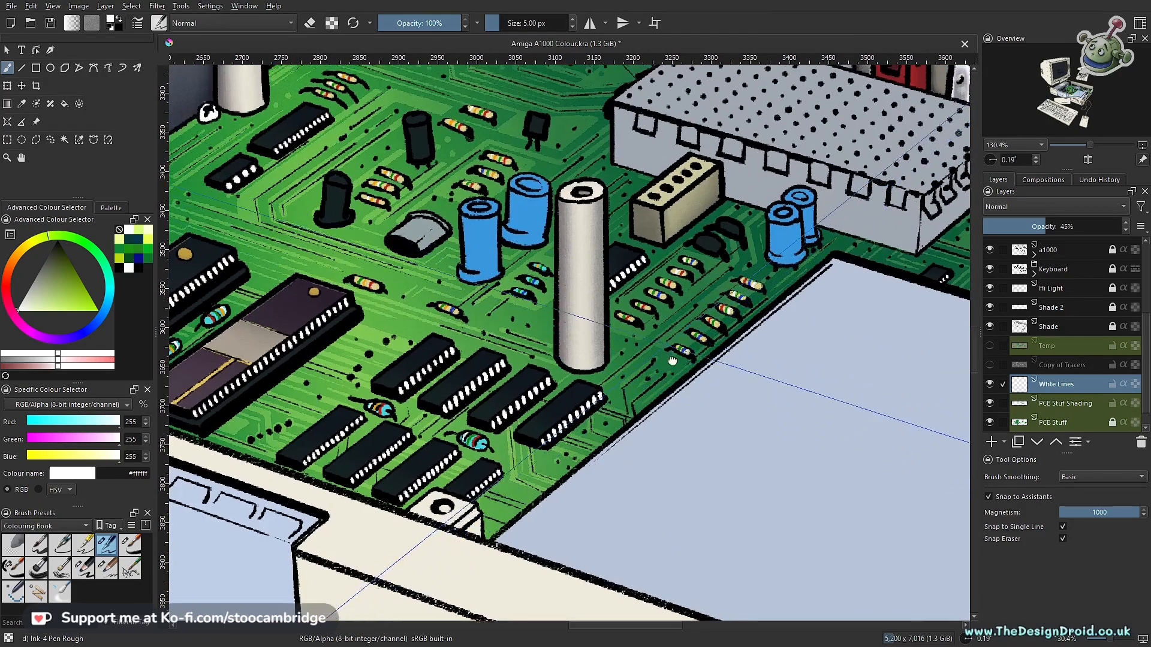
scroll(654, 414, up, 1)
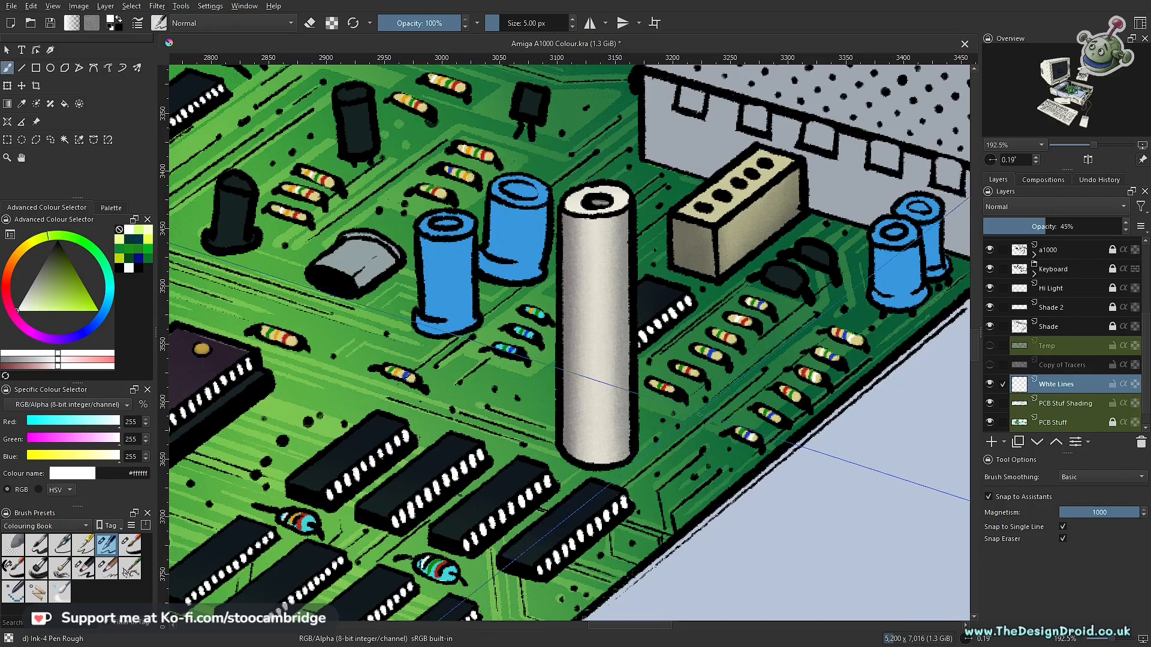
key(ctrl+shift+l)
- Paint small white dots with the 5 px Ink-4 Pen Rough brush around the resistor rows and black transistors on the board
scroll(701, 372, up, 1)
scroll(701, 373, up, 3)
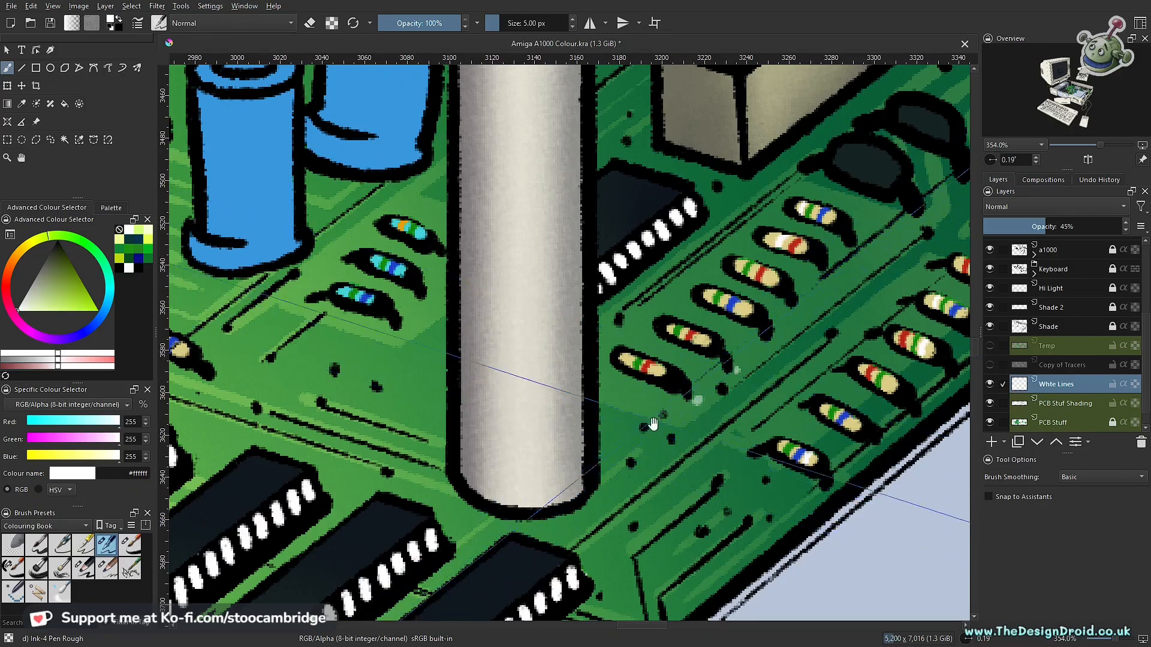
drag(673, 440, 563, 483)
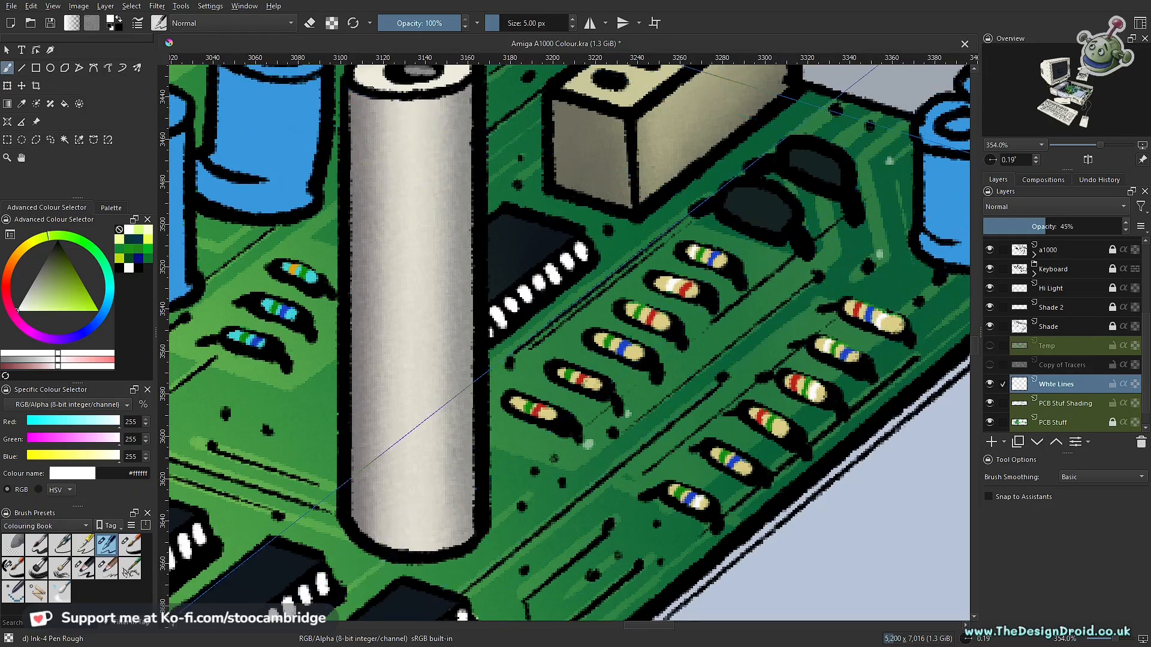
drag(457, 367, 853, 224)
drag(583, 435, 744, 322)
drag(899, 518, 650, 393)
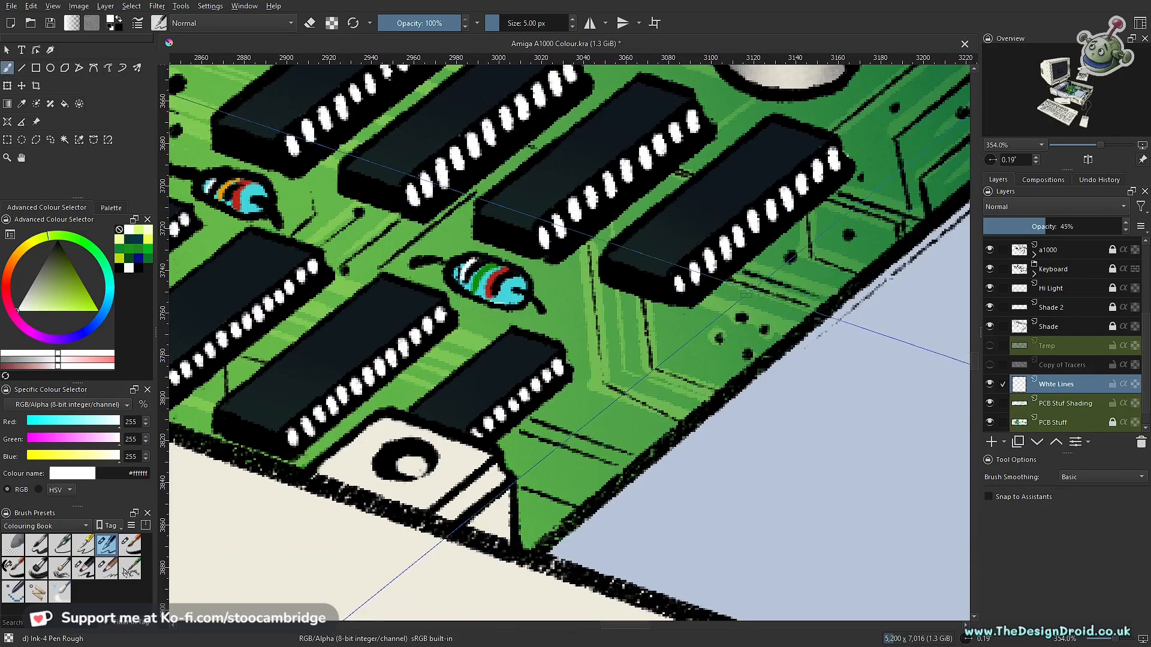
- Add two small white dots on the board strip below the perforated metal box, near its front corner
scroll(745, 294, down, 6)
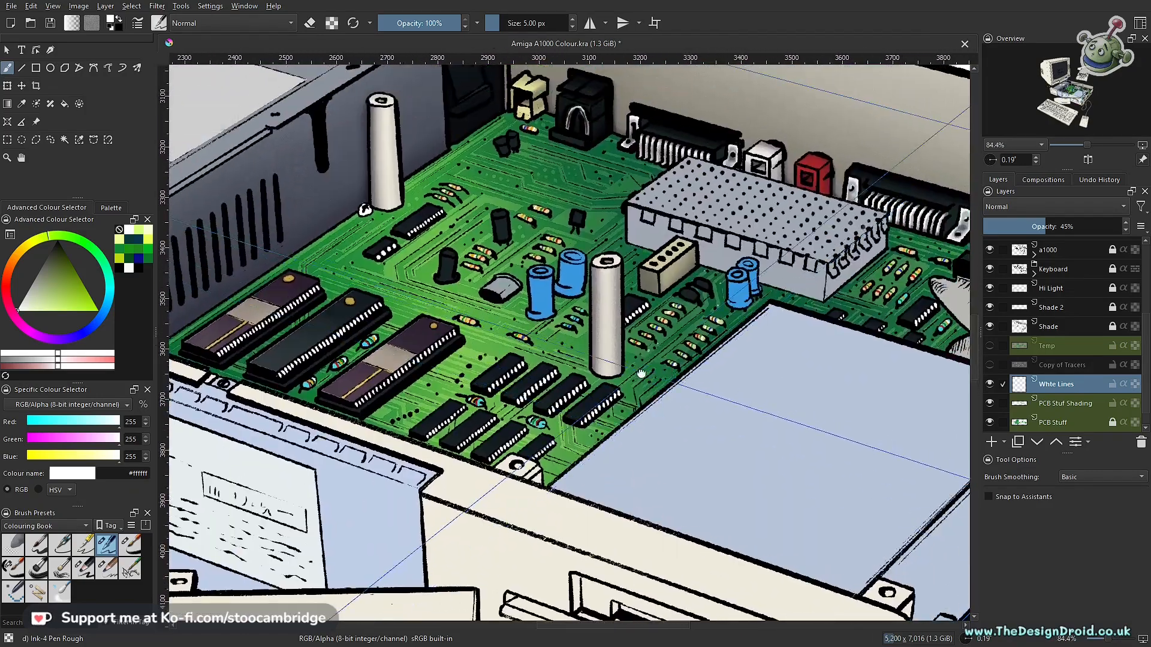
drag(642, 373, 520, 437)
drag(722, 384, 713, 315)
drag(678, 367, 696, 323)
click(680, 332)
click(660, 340)
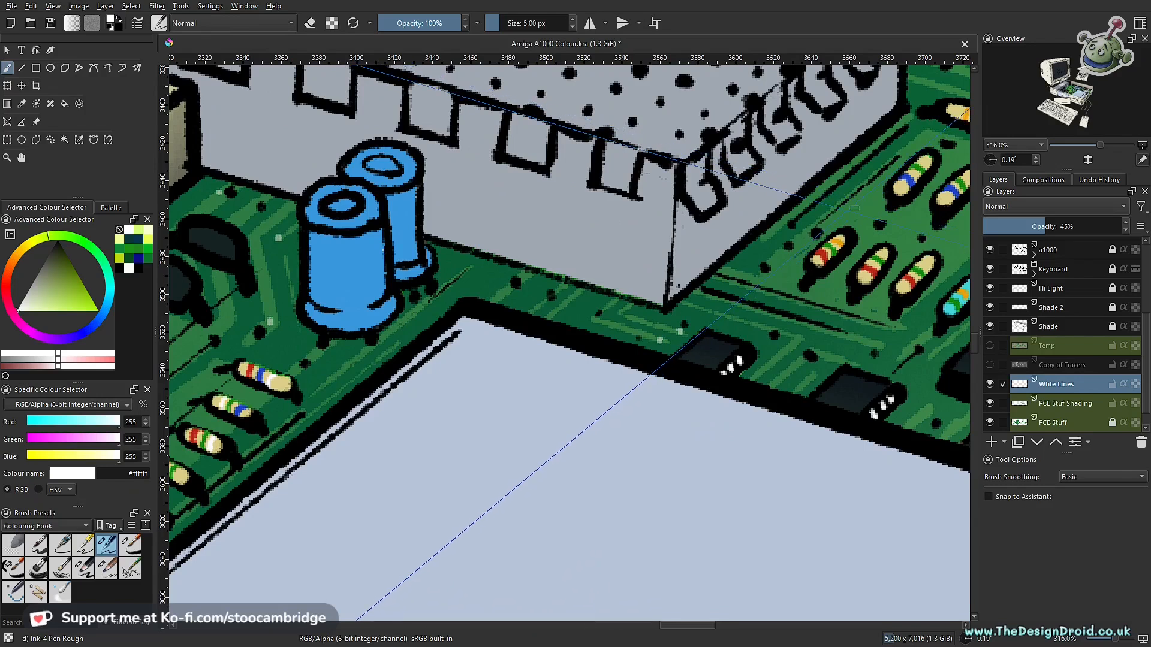
- Add small white dots between the black components on the board strip in front of the turquoise resistor
drag(832, 339, 609, 314)
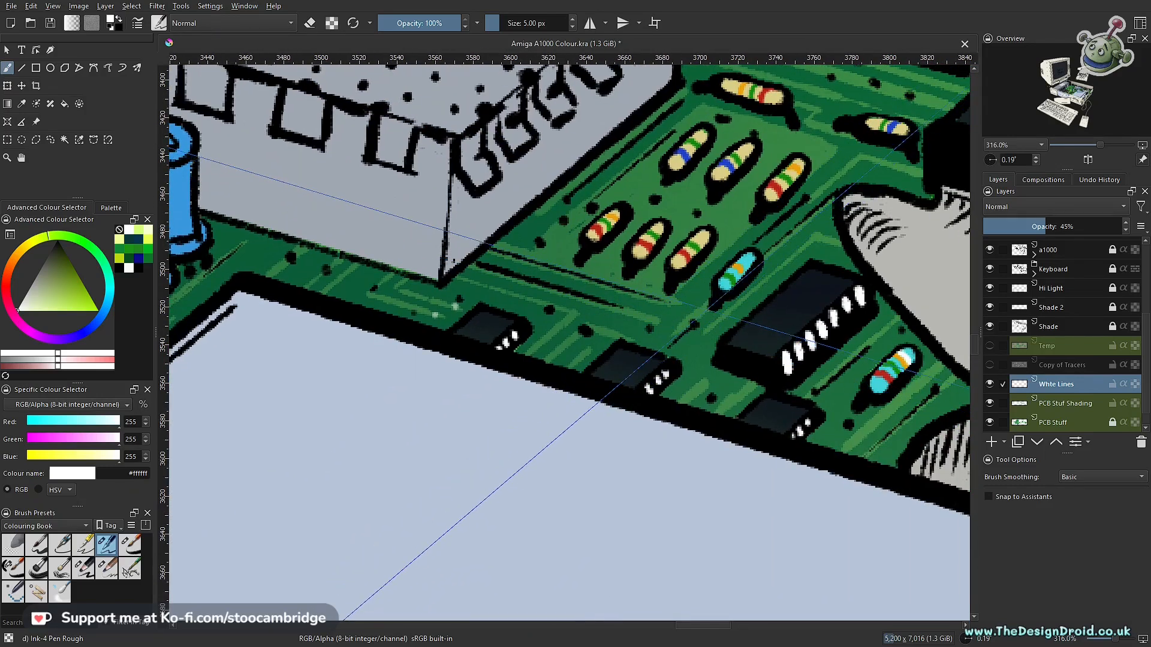
click(703, 384)
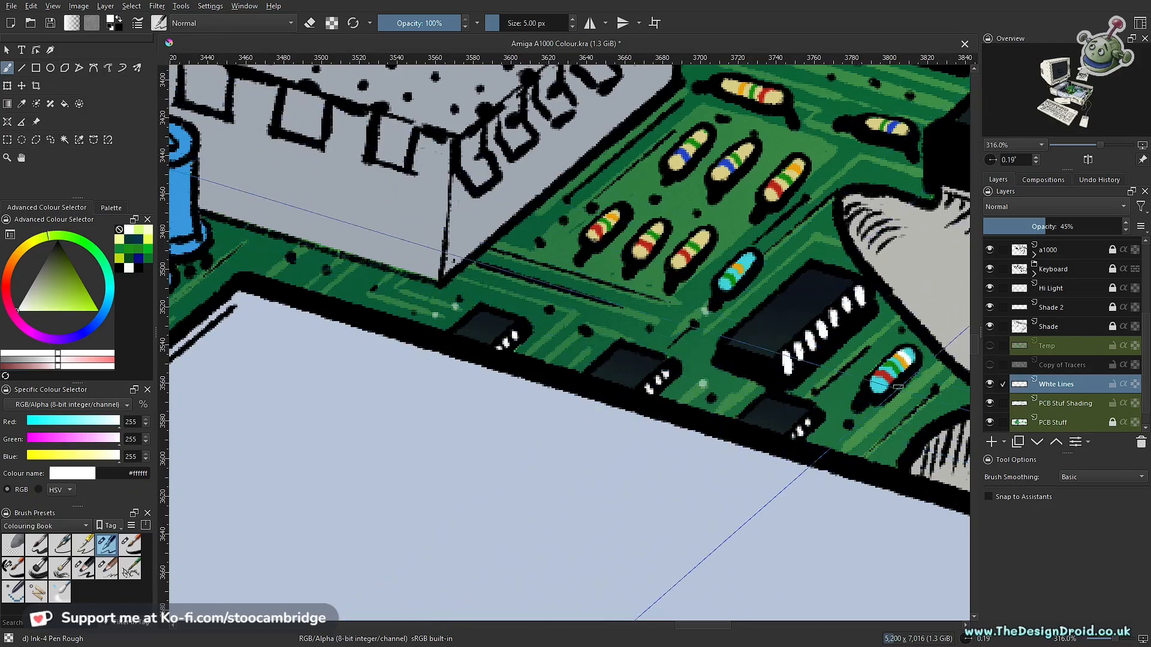
drag(757, 273, 785, 506)
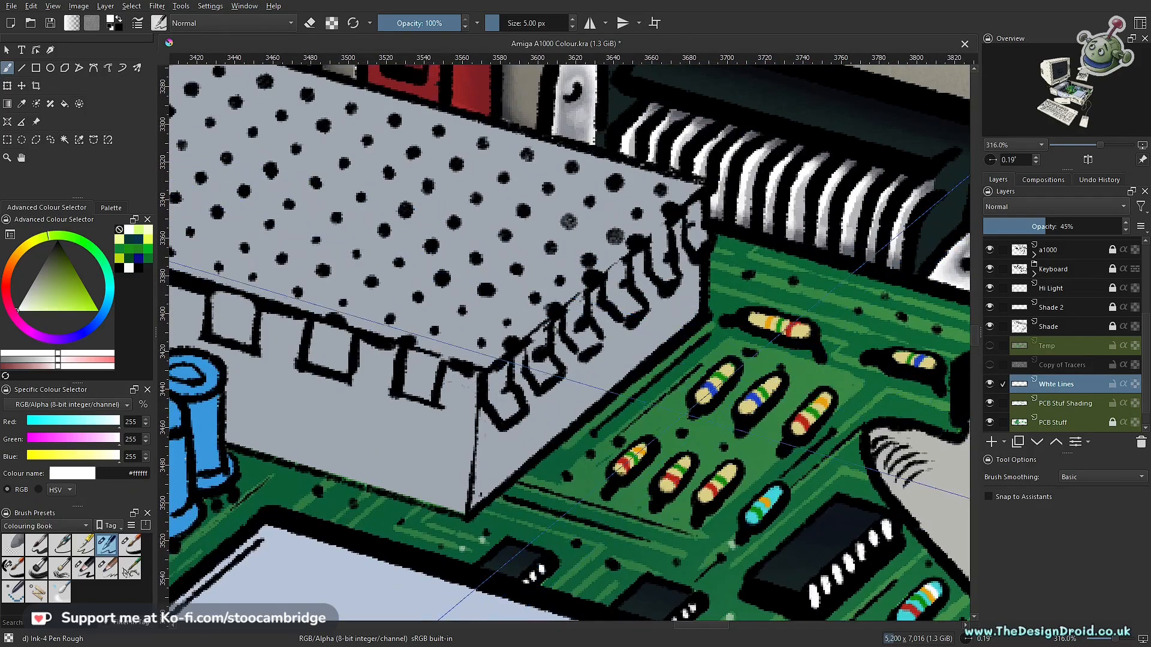
- Add small white dots on the board between the white post and the three curved resistors beside it
mouse_move(857, 333)
mouse_down()
mouse_move(650, 398)
mouse_move(596, 453)
mouse_up()
drag(596, 453, 918, 382)
mouse_move(436, 344)
mouse_down()
mouse_move(629, 332)
mouse_move(680, 394)
mouse_move(778, 441)
mouse_up()
mouse_move(495, 344)
mouse_down()
mouse_move(567, 385)
mouse_move(567, 397)
mouse_move(526, 296)
mouse_up()
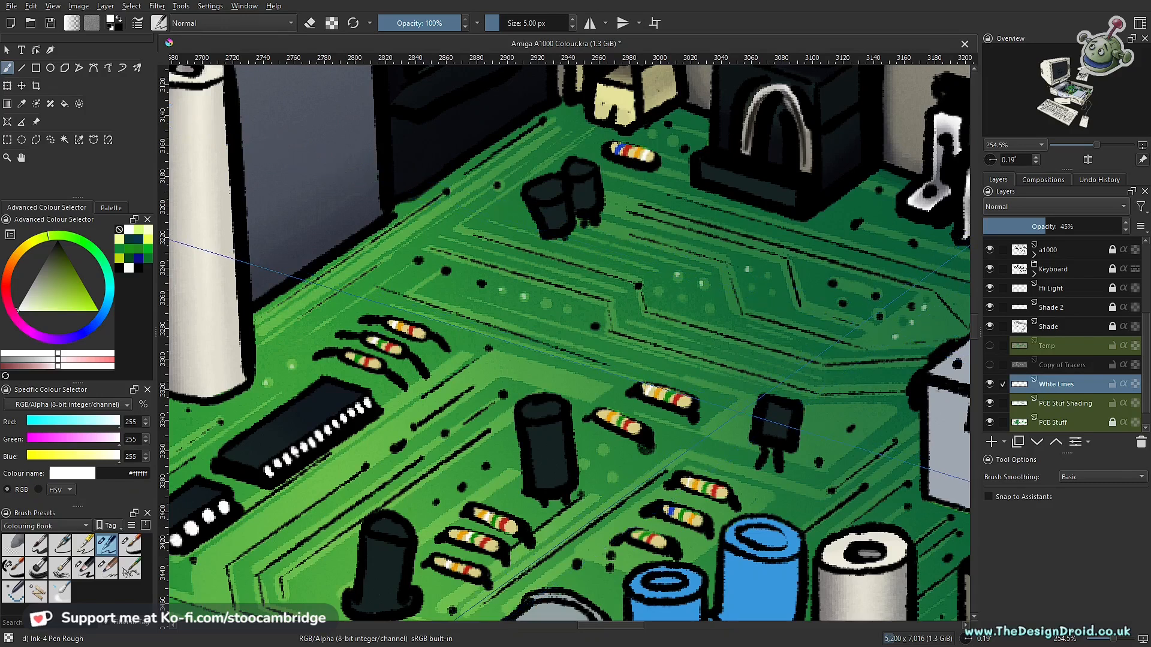
drag(612, 449, 818, 313)
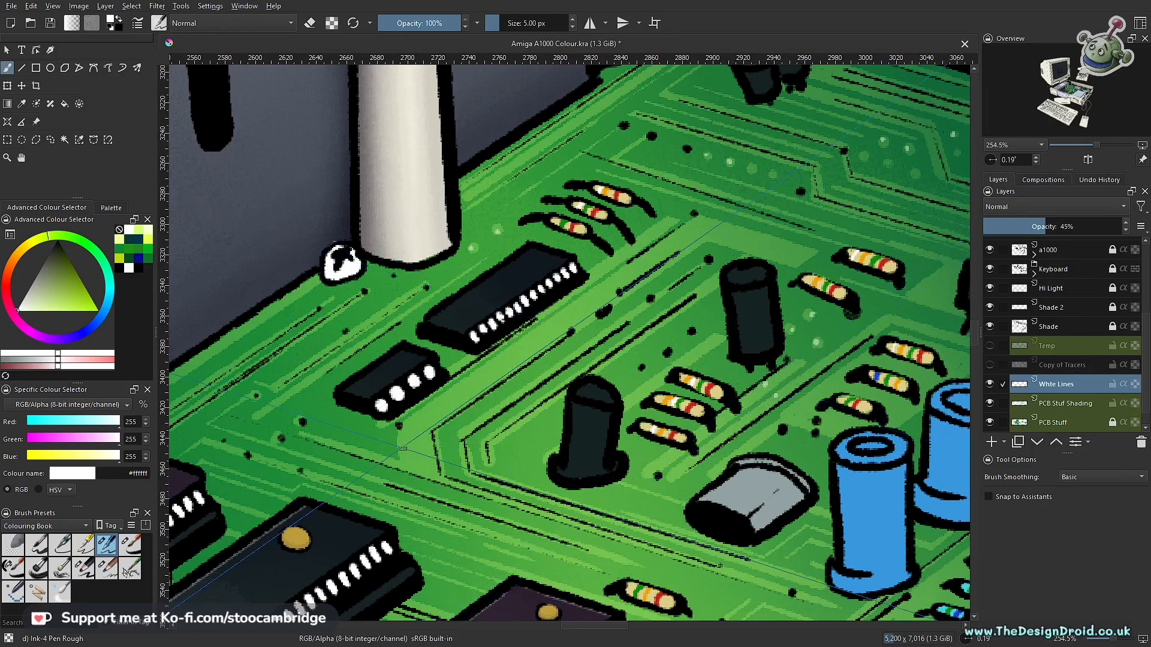
mouse_move(358, 430)
mouse_down()
mouse_move(618, 393)
mouse_move(725, 396)
mouse_up()
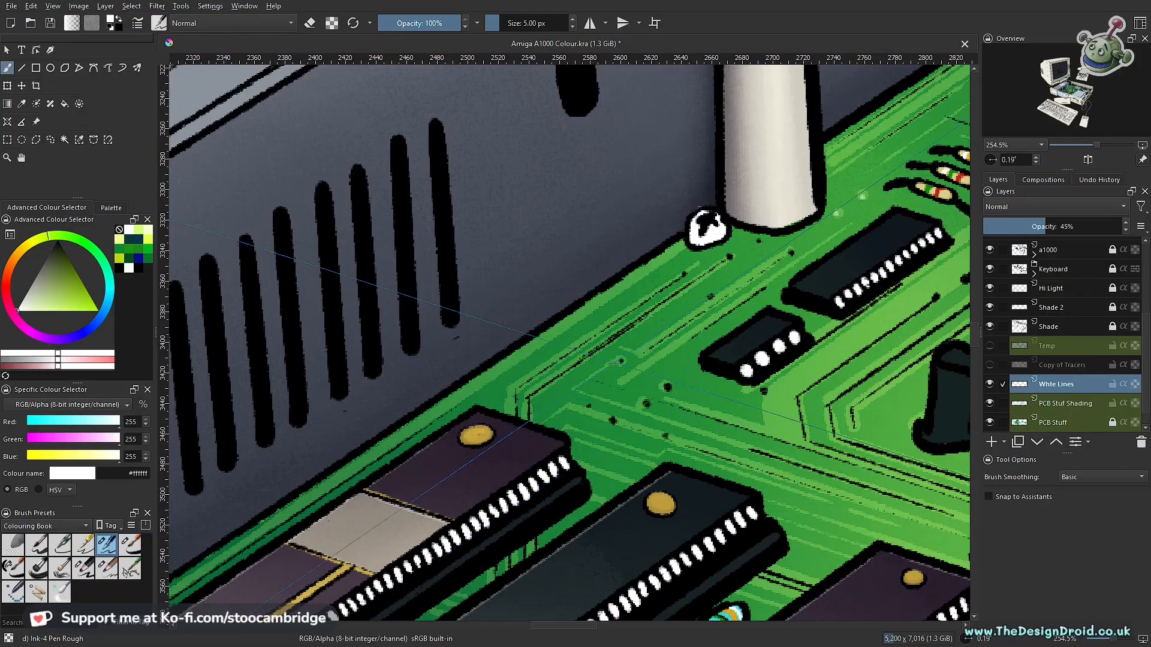
- Paint small white dots around the two black capacitors and the striped resistor at the board's rear corner
scroll(716, 295, down, 7)
drag(872, 316, 597, 397)
scroll(606, 387, down, 2)
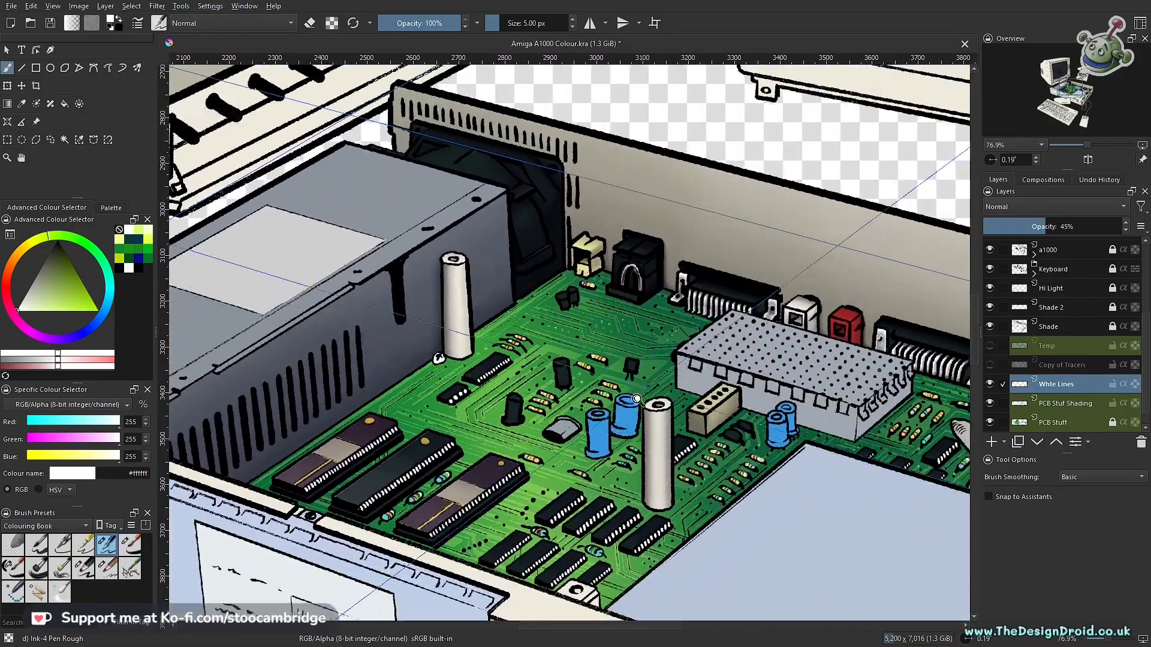
scroll(614, 374, up, 11)
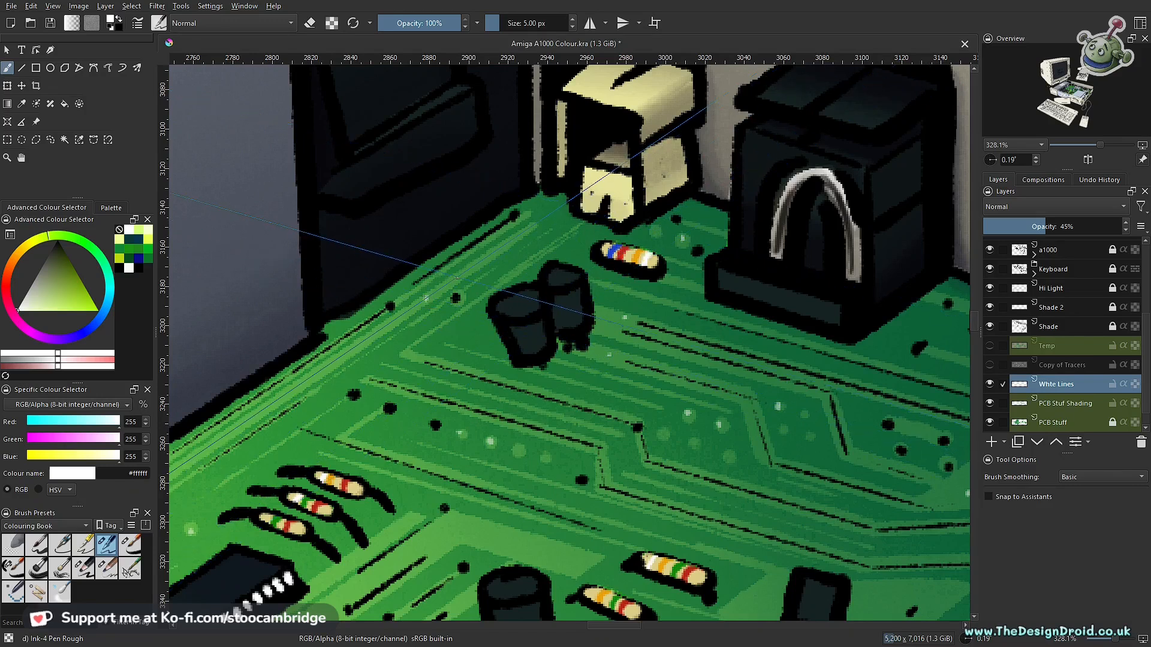
drag(851, 393, 457, 322)
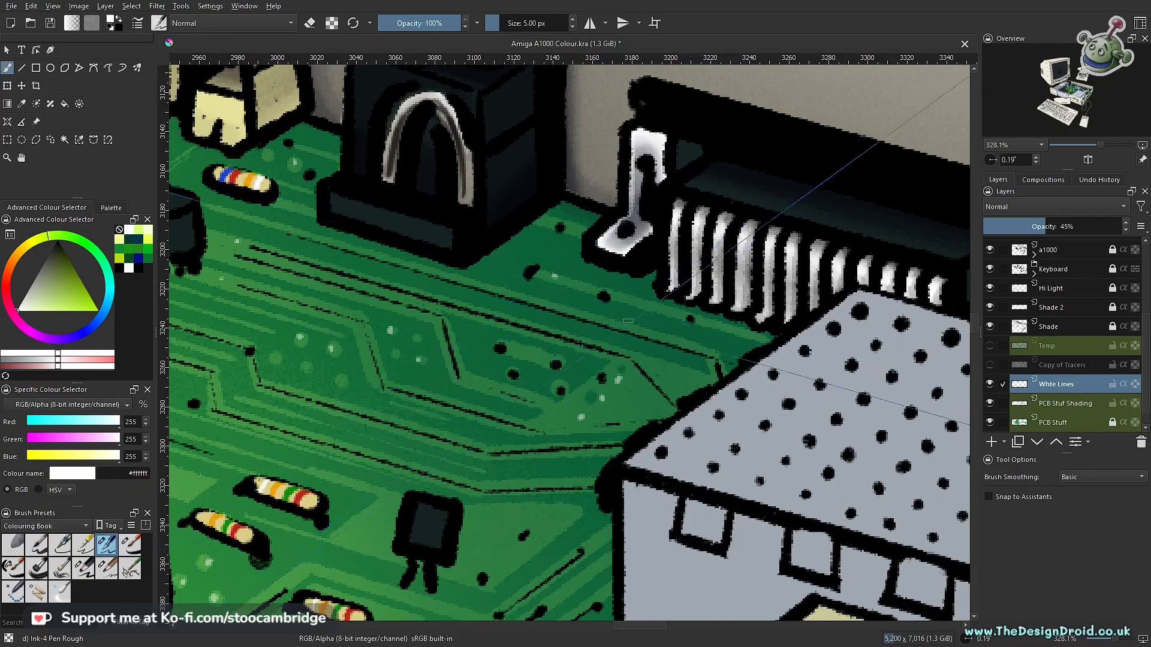
drag(534, 441, 827, 264)
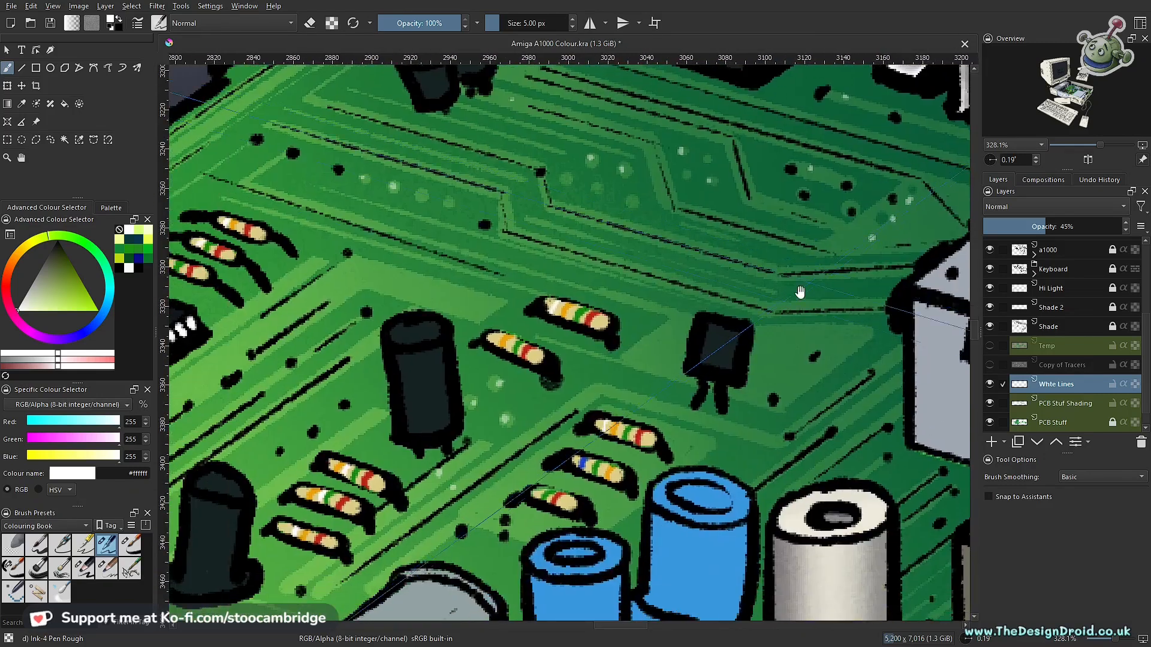
- Add small white dots on the traces around the black capacitors and beside the small four-pin chip
drag(484, 305, 761, 278)
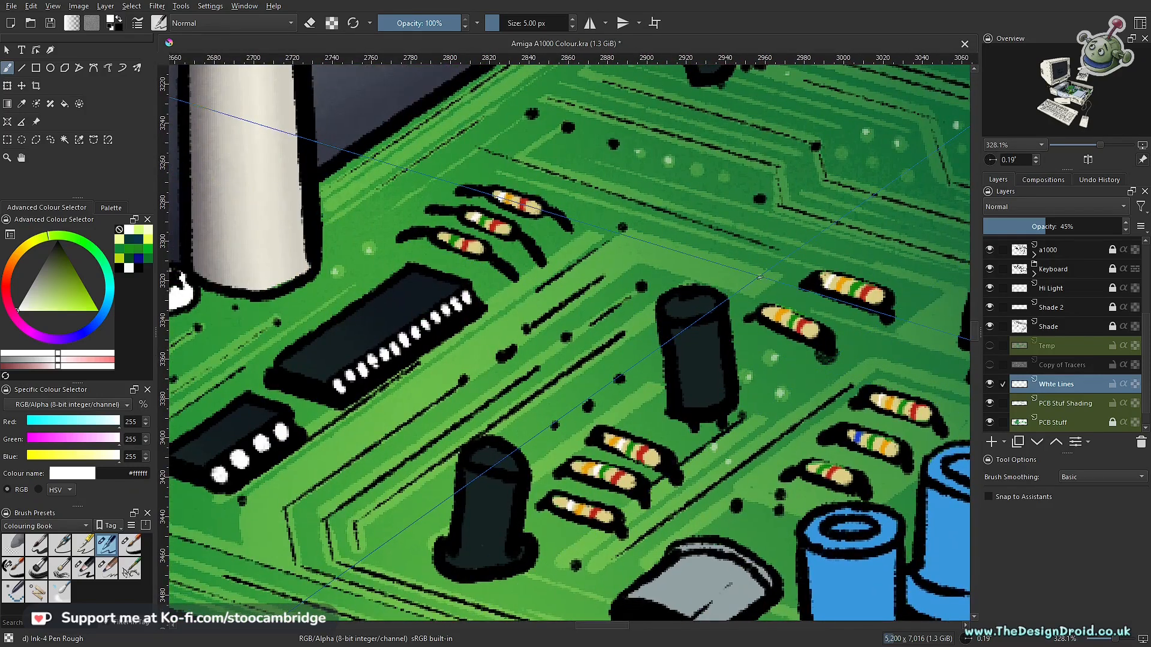
drag(577, 393, 634, 286)
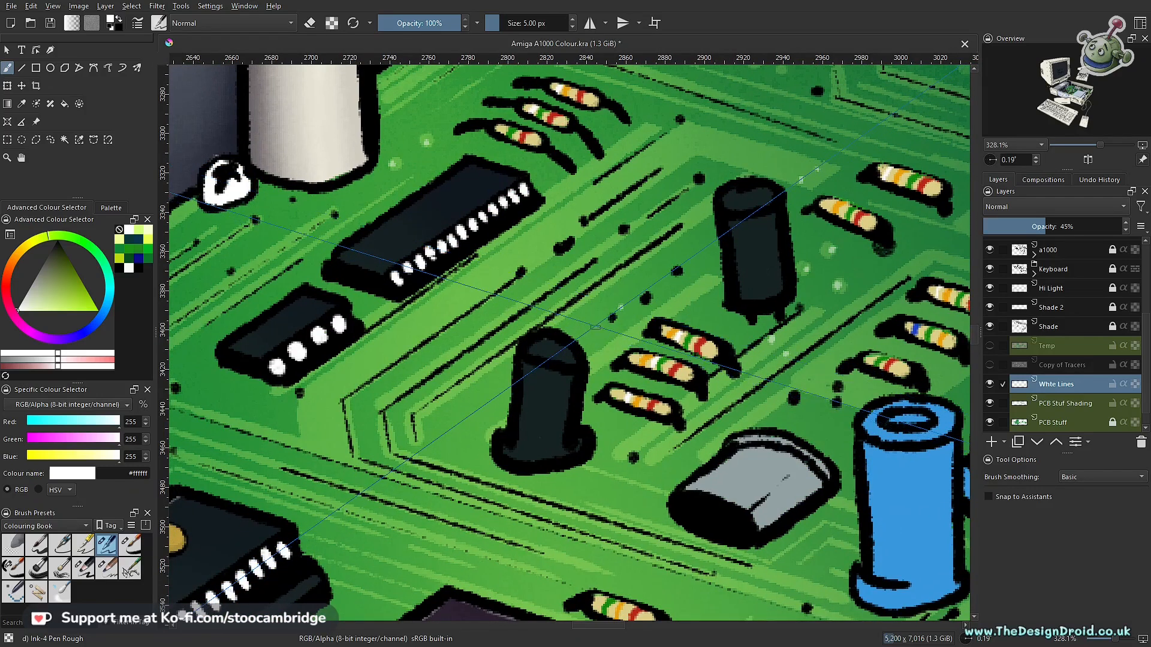
drag(384, 344, 723, 339)
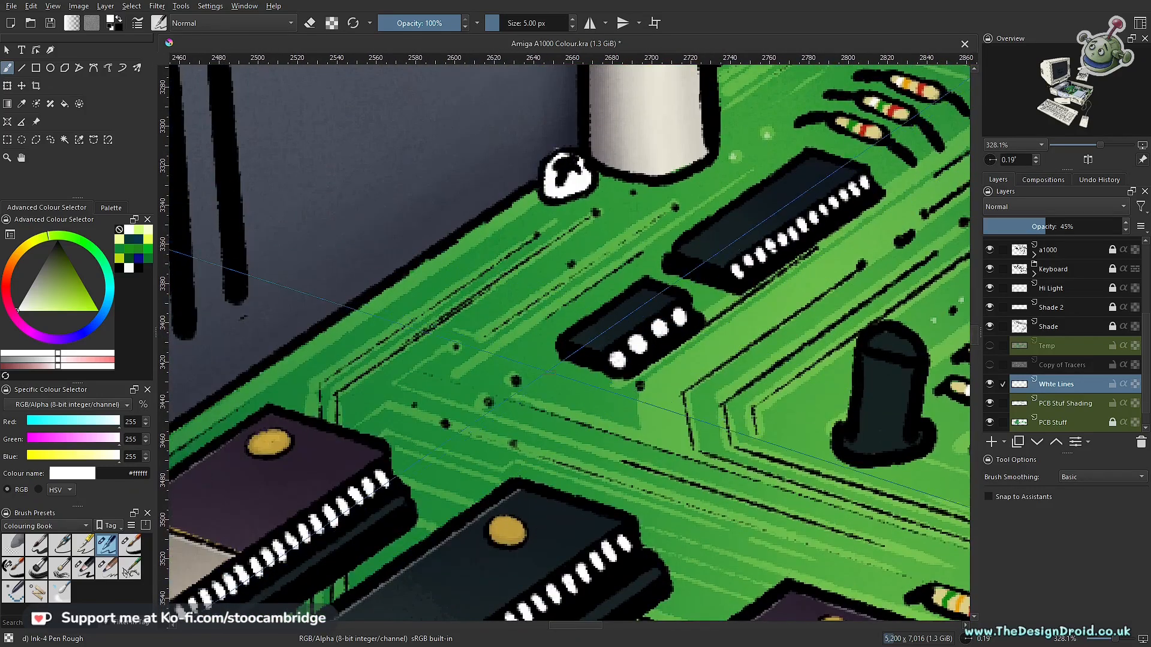
drag(628, 399, 543, 346)
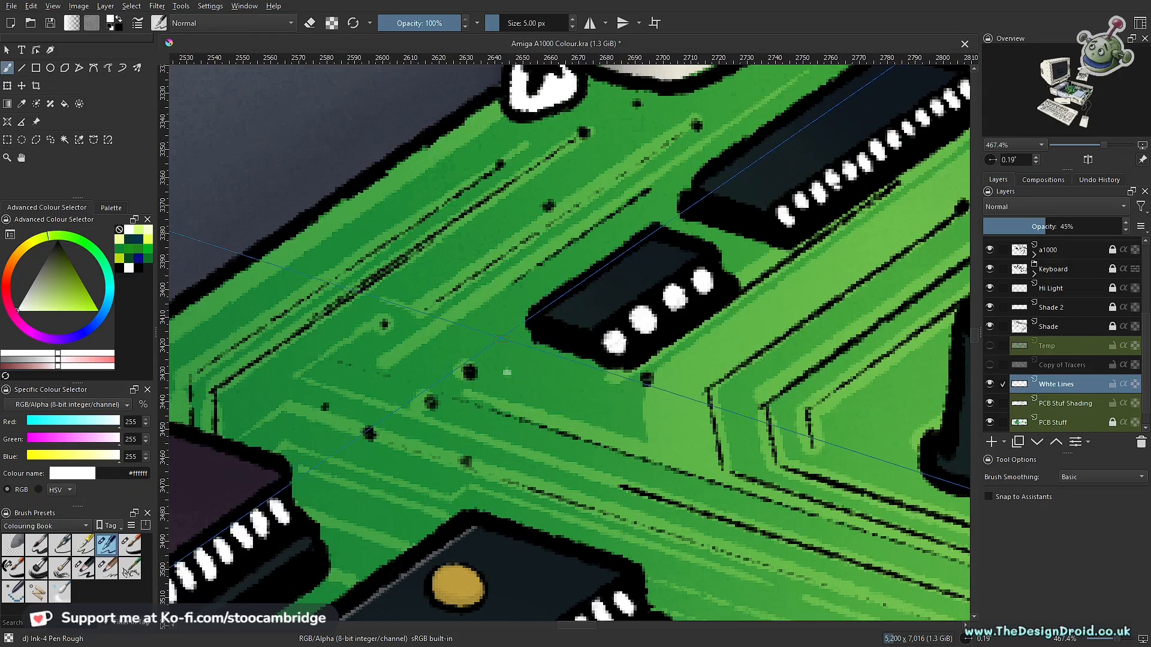
- Turn on snapping to assistants and draw thin white lines along the short edges of the four-pin chip and the long chip behind it
key(ctrl+shift+l)
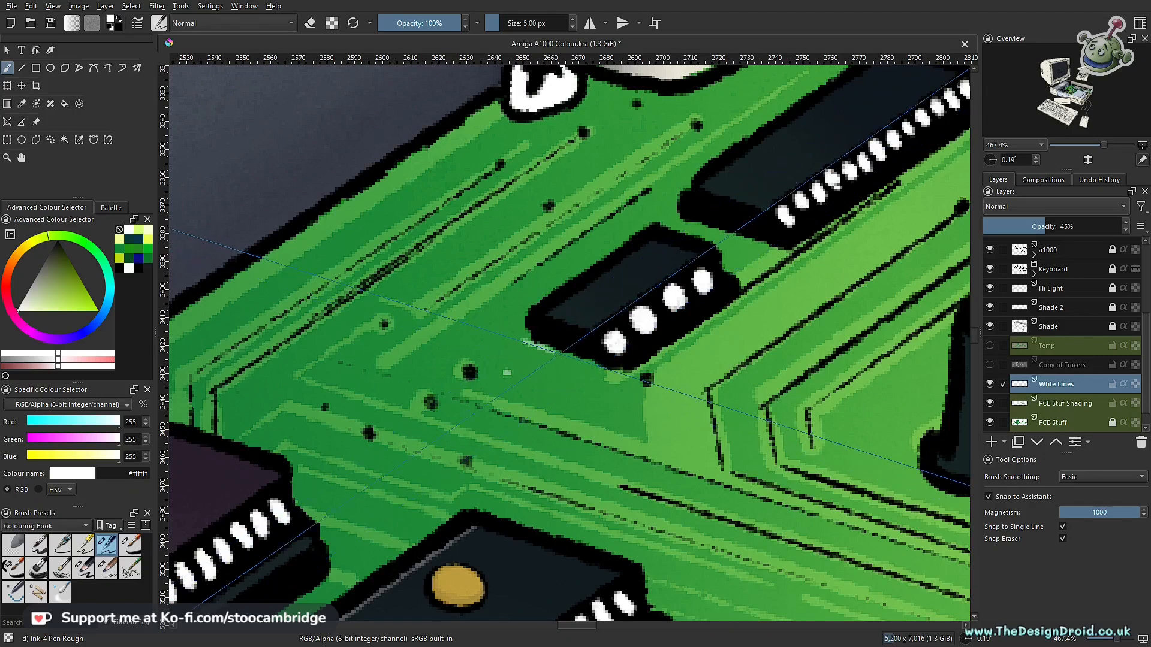
drag(676, 219, 743, 240)
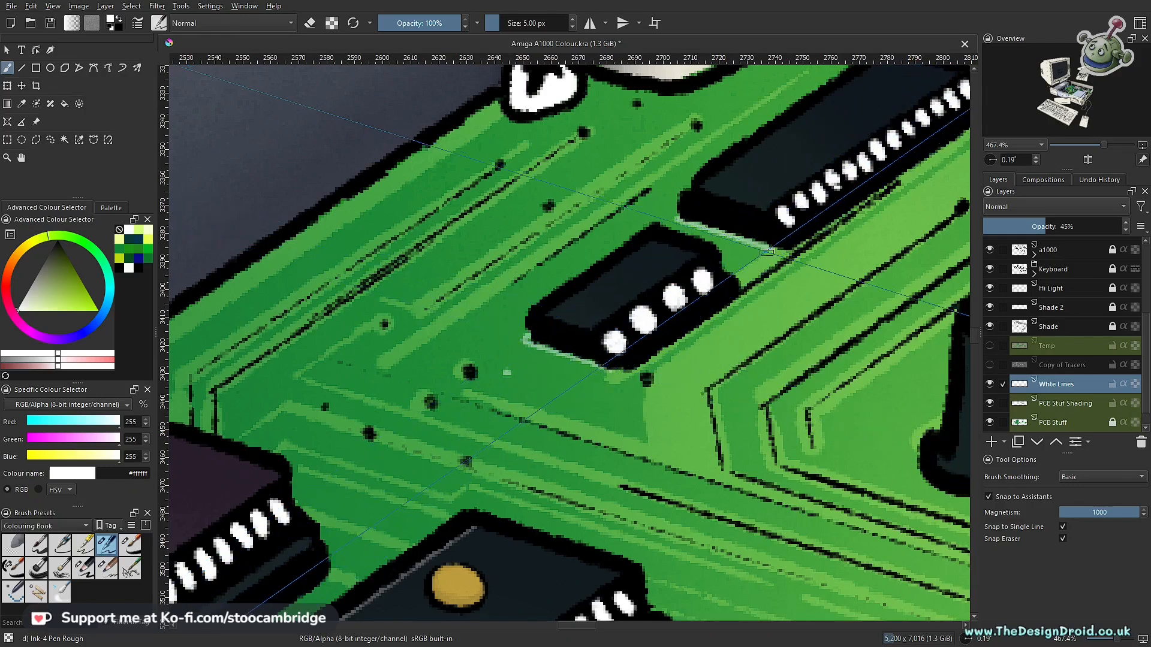
drag(756, 286, 339, 528)
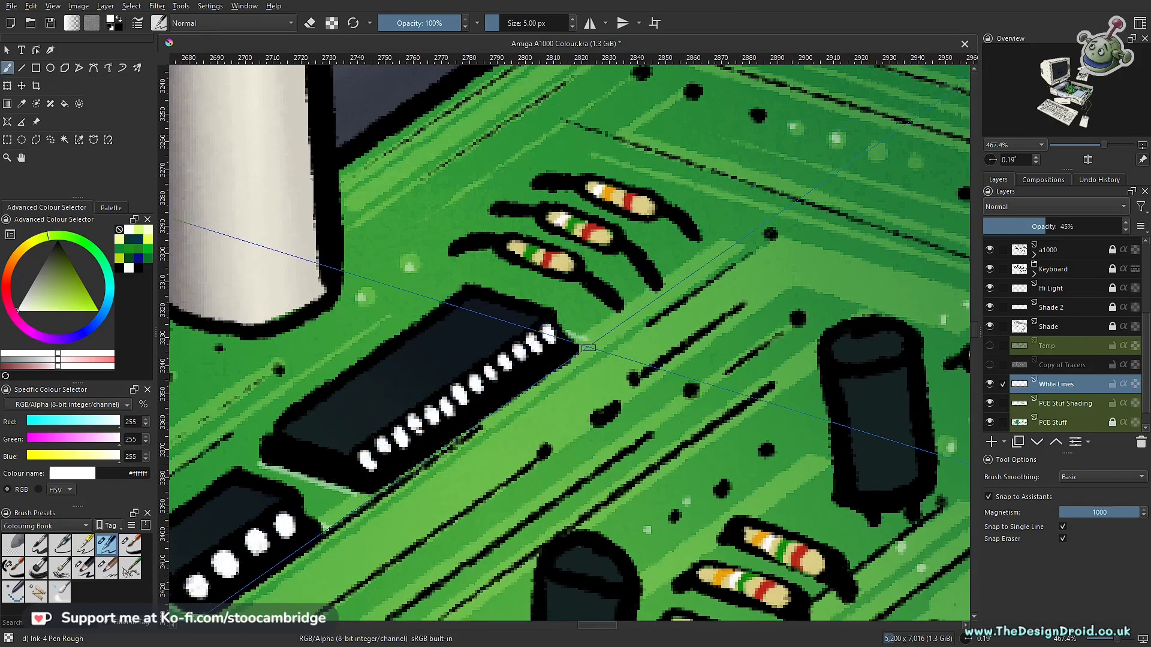
drag(587, 347, 617, 308)
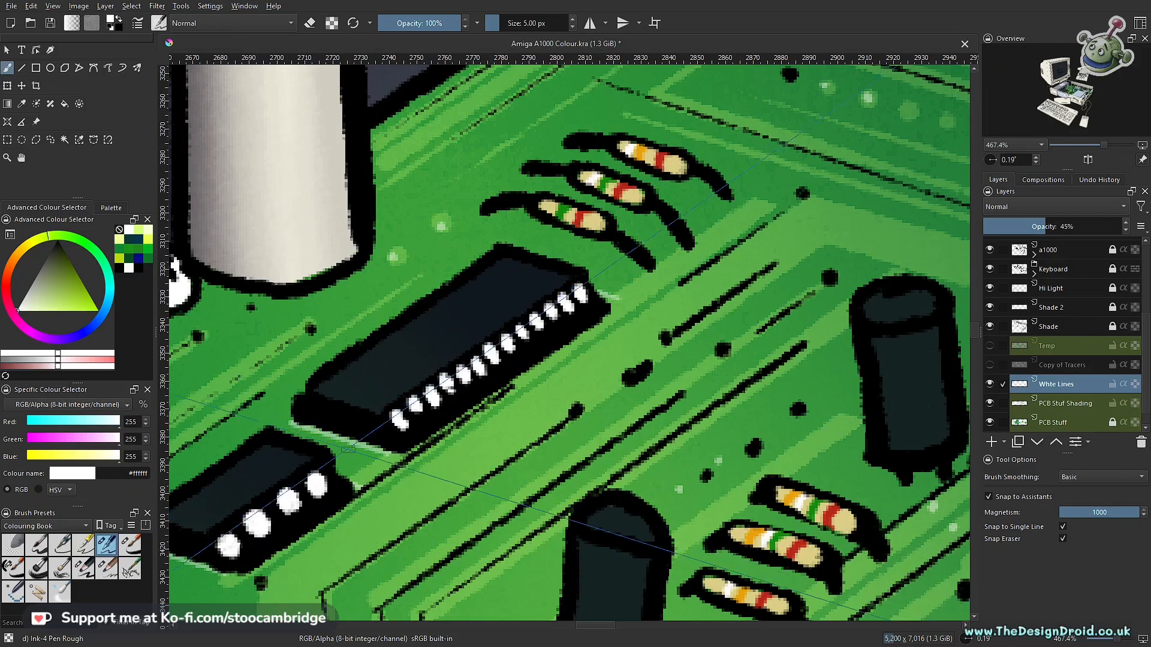
- Turn snapping off and erase a gap in the white line along the long chip's front edge
key(ctrl+shift+l)
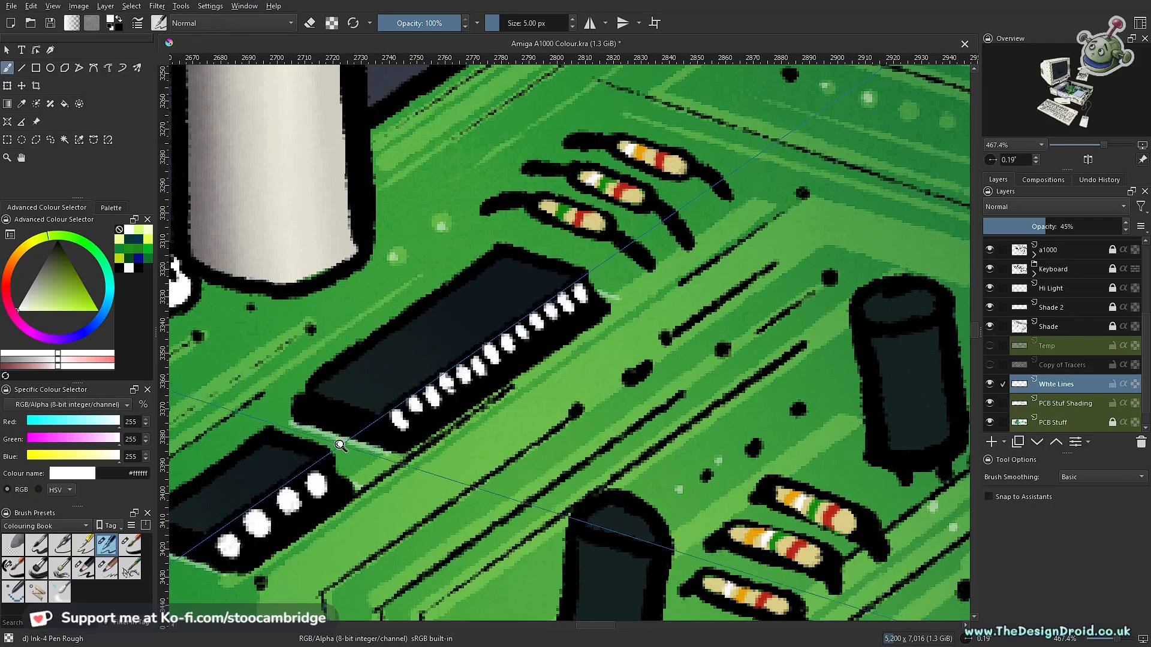
drag(340, 445, 357, 425)
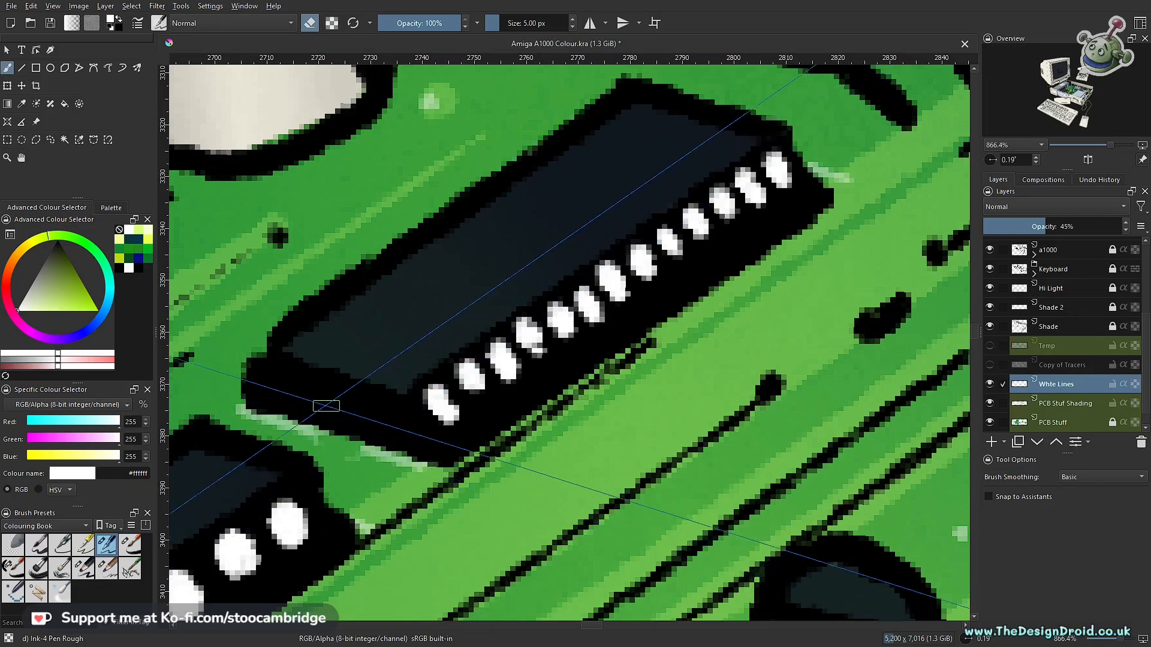
scroll(353, 373, down, 3)
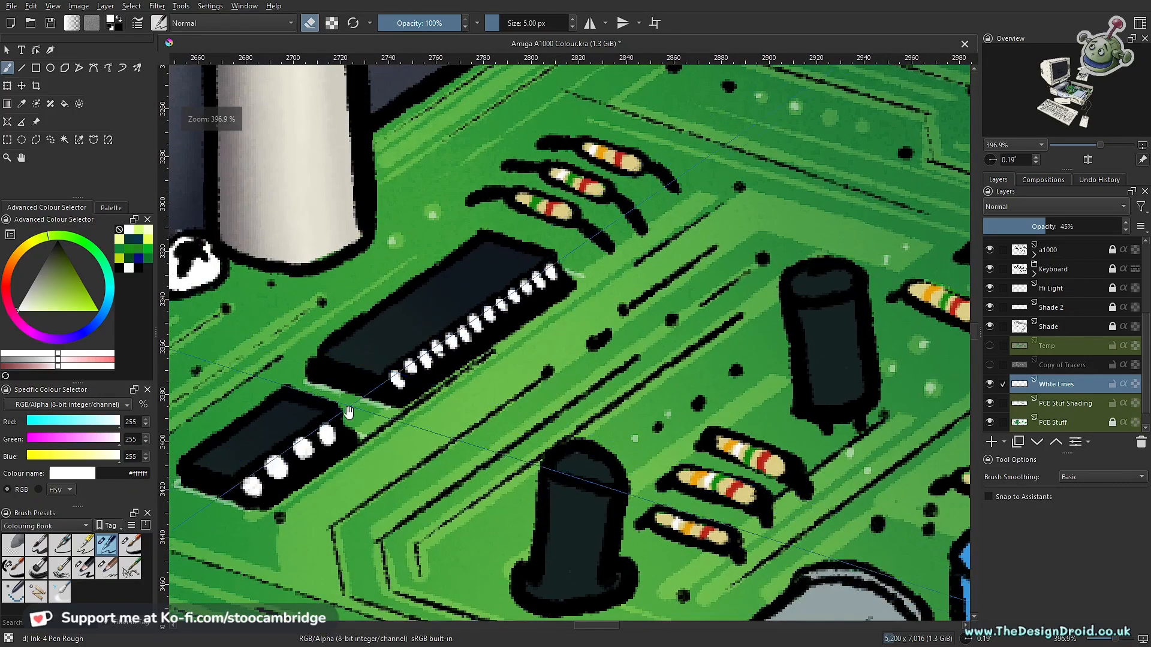
- Return to painting with snapping to assistants on and add thin white lines below the front edges of the large chips
scroll(349, 413, down, 6)
scroll(558, 392, up, 1)
drag(557, 393, 472, 345)
drag(377, 428, 556, 333)
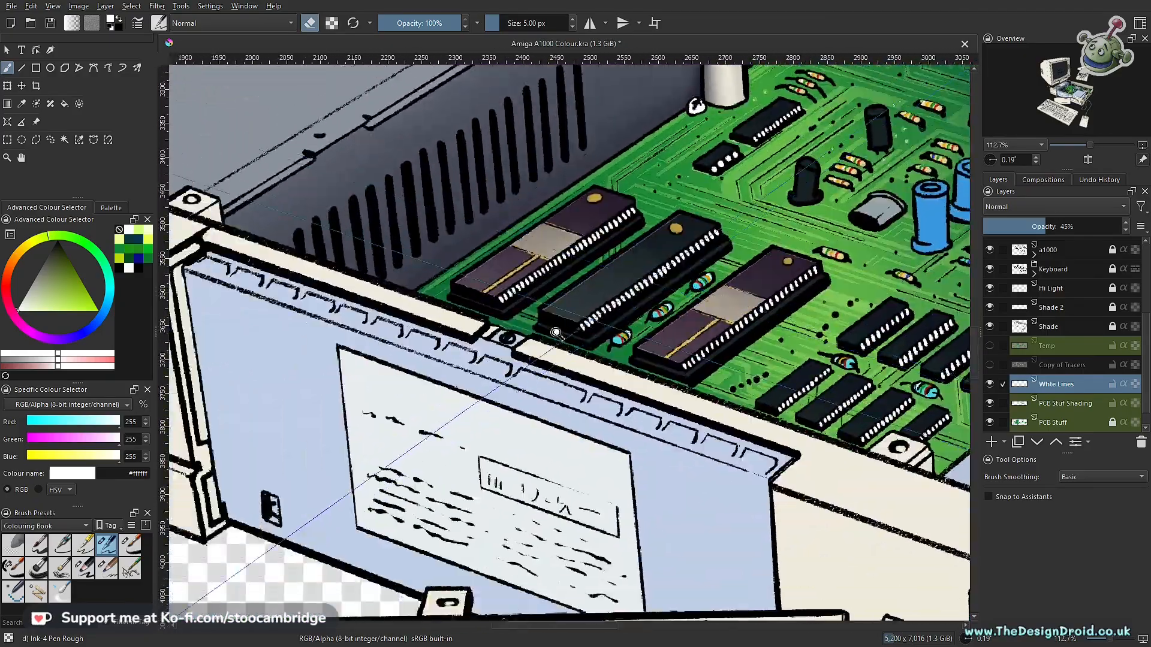
scroll(556, 333, up, 5)
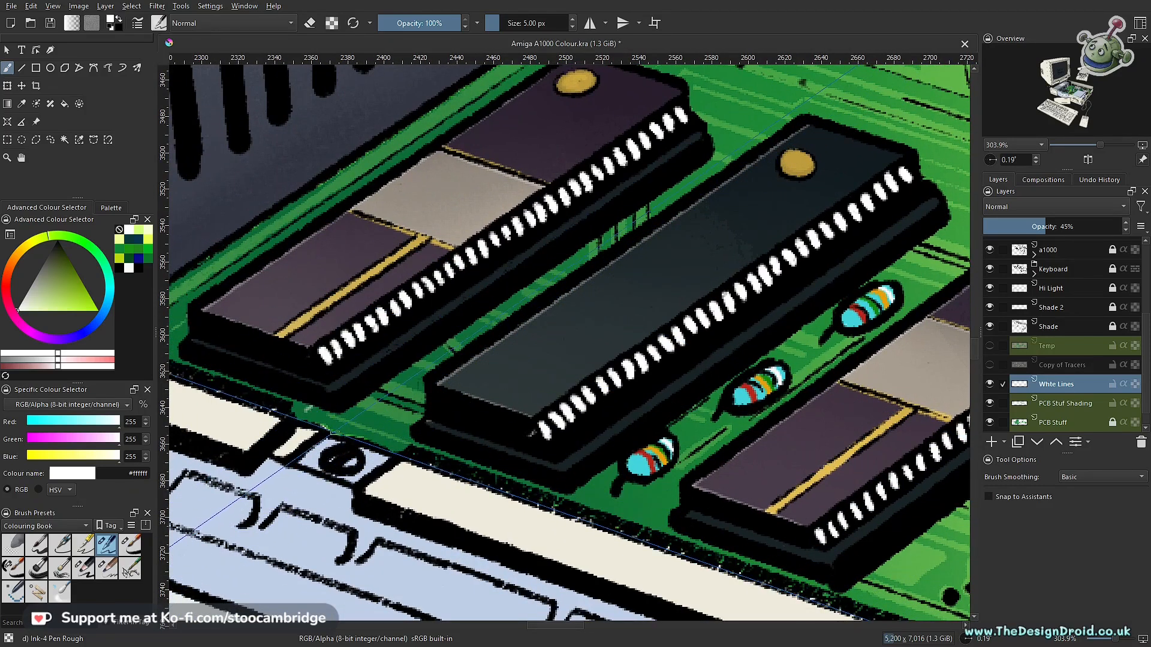
key(ctrl+shift+l)
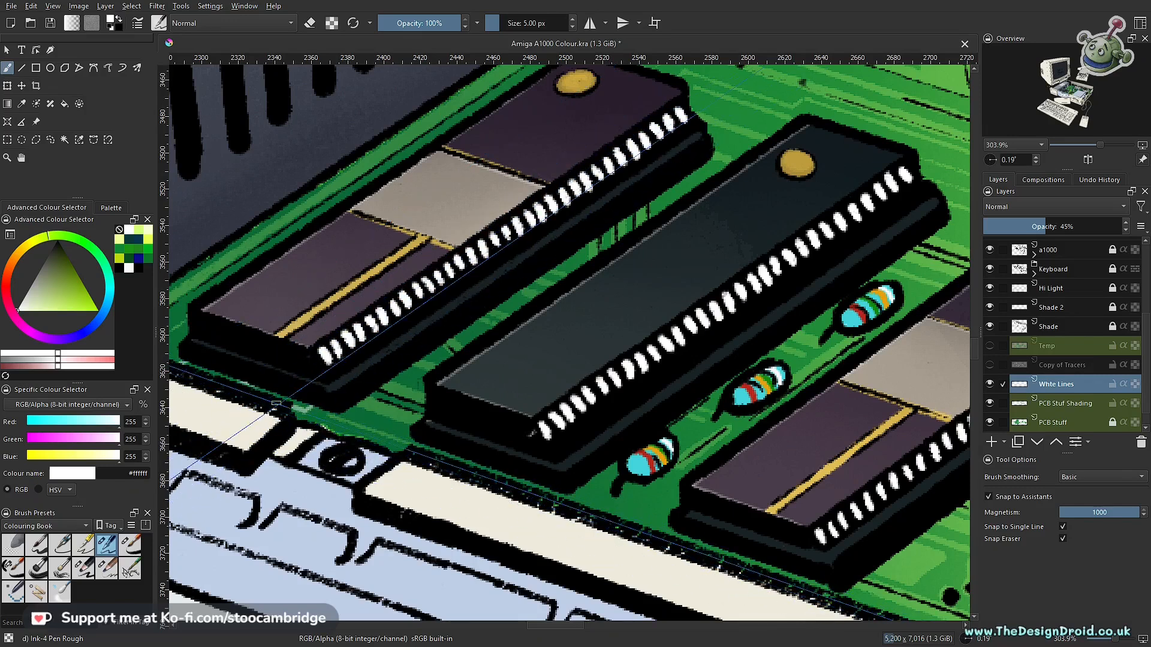
drag(411, 427, 358, 292)
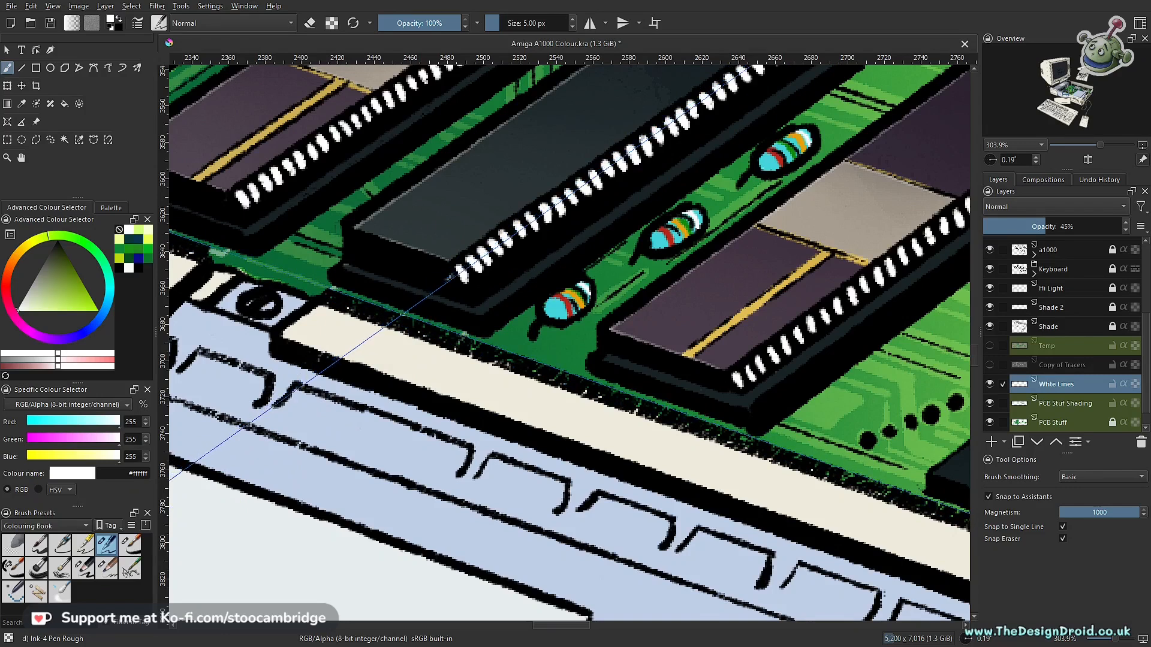
drag(594, 298, 591, 334)
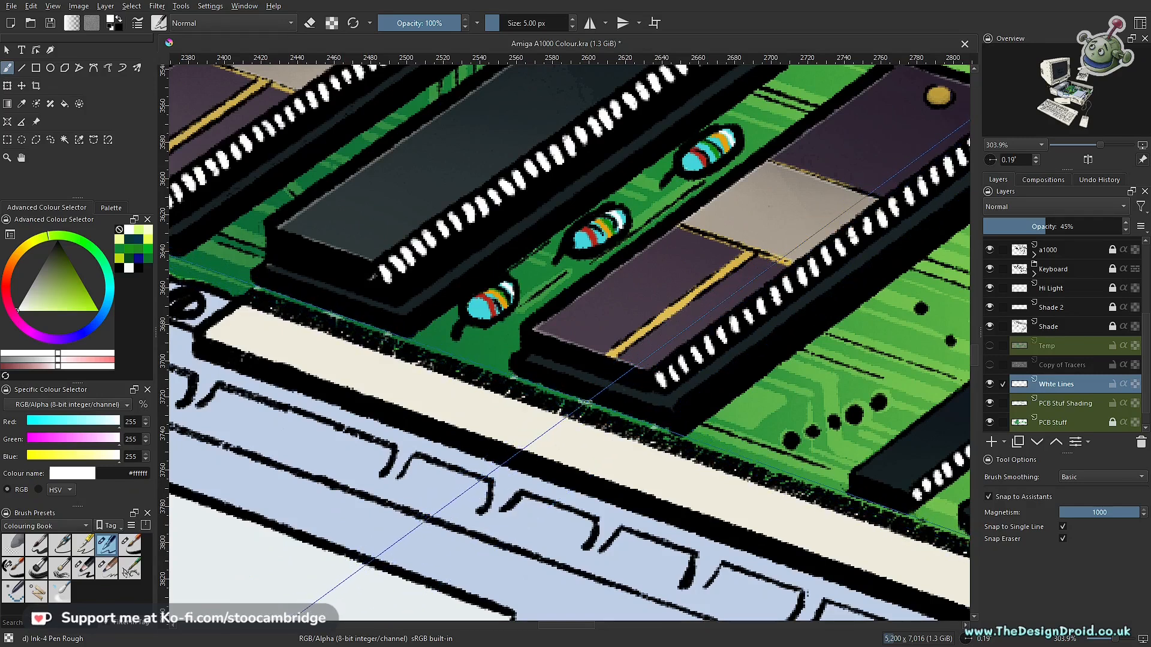
- Draw short white guided lines along the front edges of the smaller black chips, including the one behind the turquoise resistor
drag(751, 424, 355, 297)
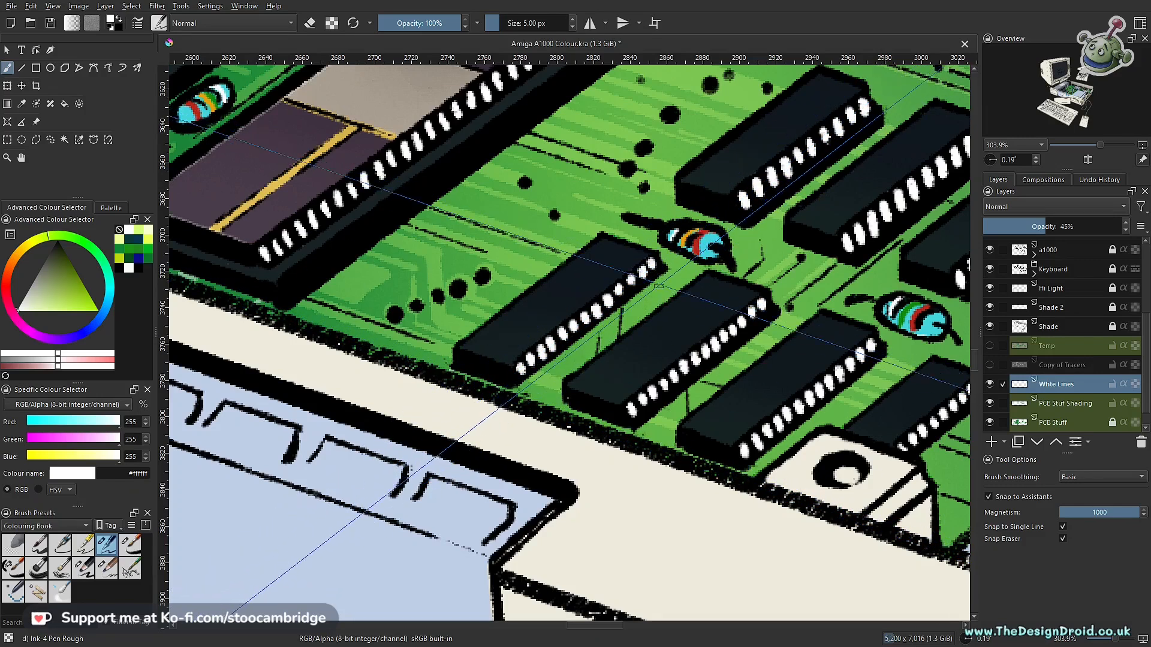
drag(610, 398, 664, 359)
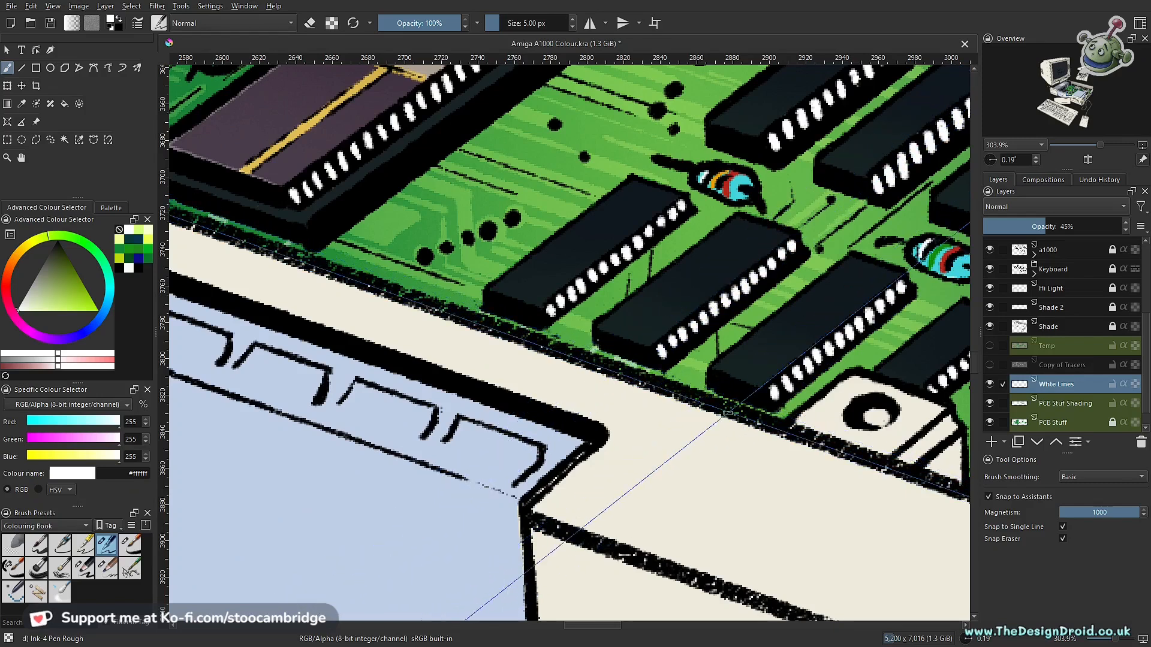
drag(763, 319, 616, 501)
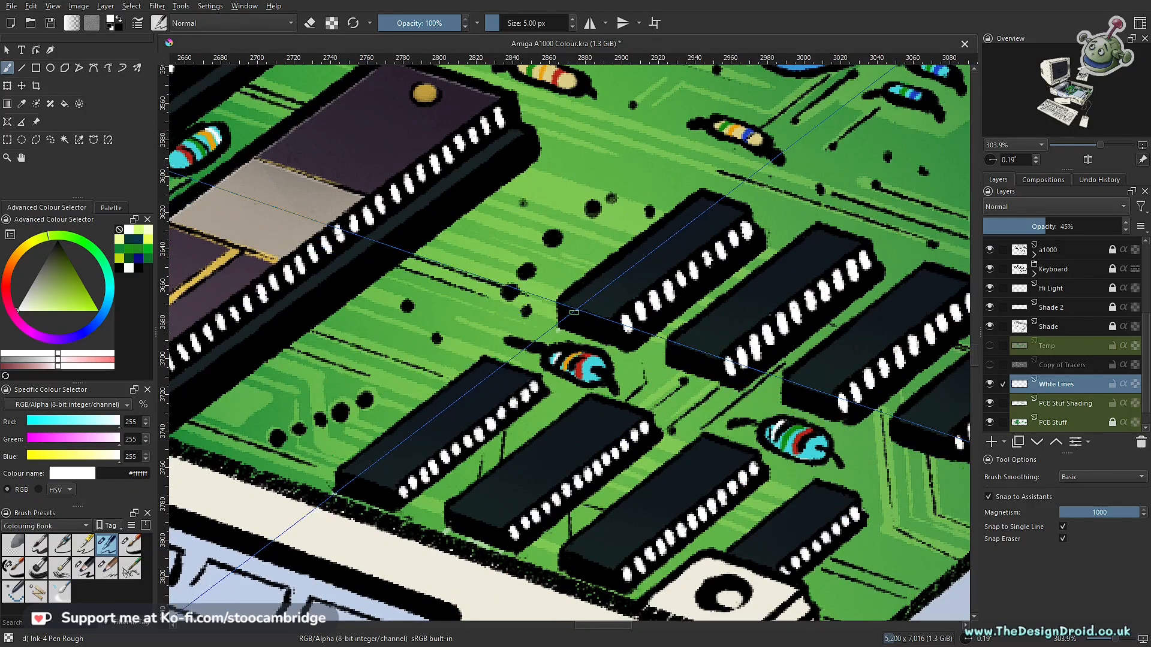
scroll(588, 365, up, 2)
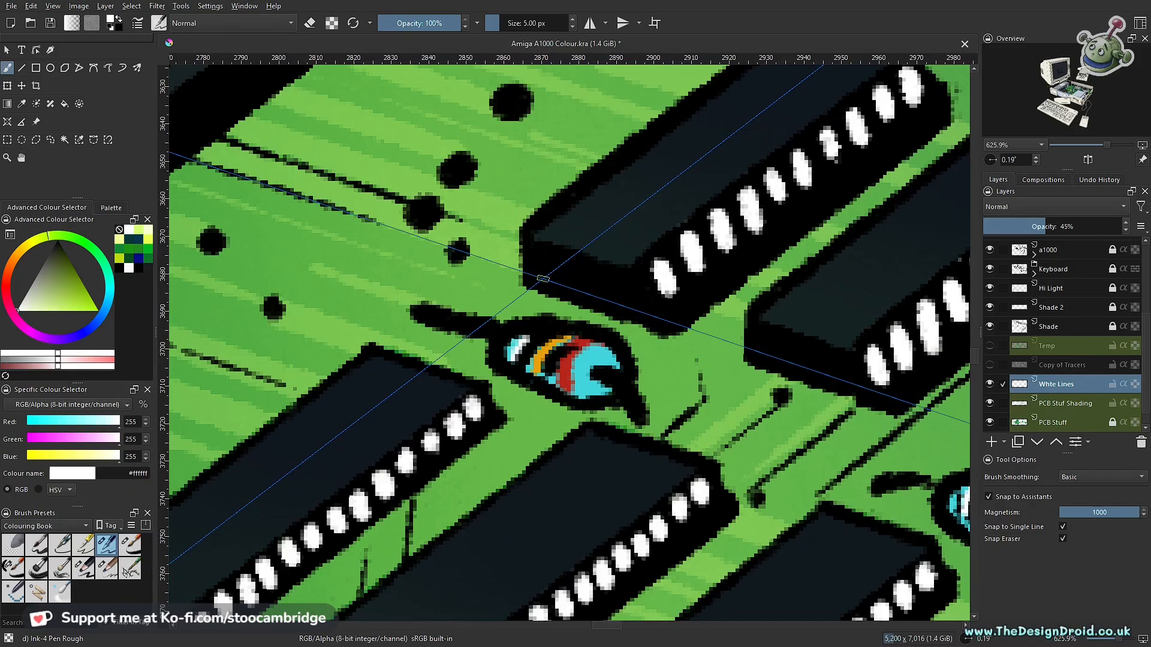
drag(523, 300, 532, 293)
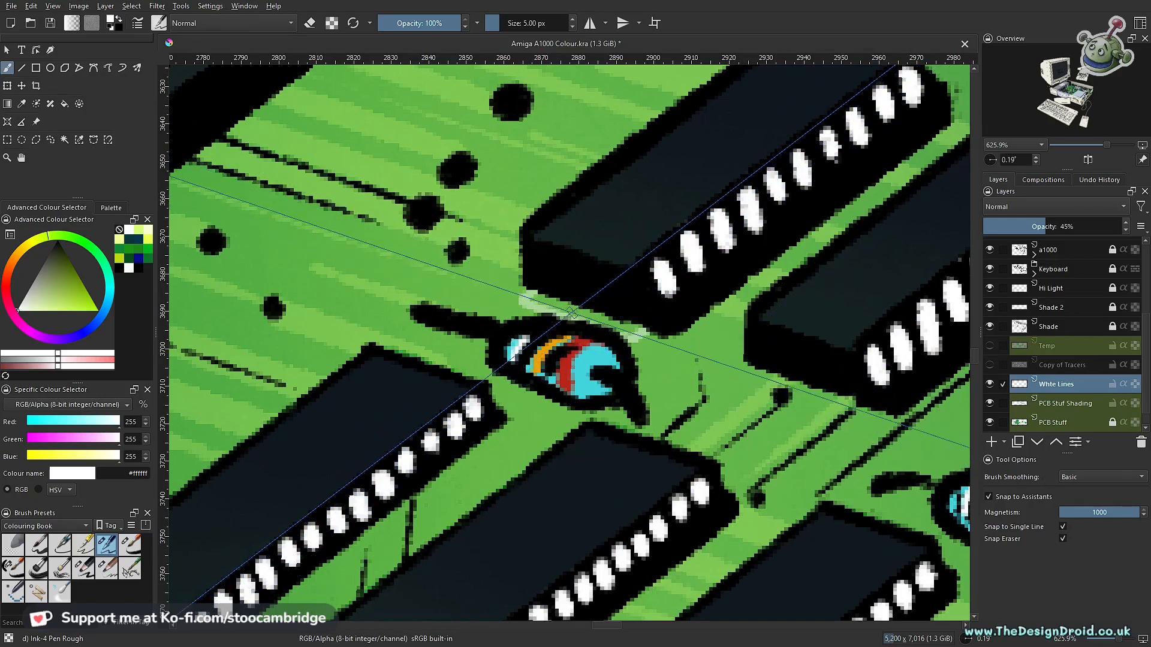
- Touch up the white line between the black chip and the turquoise resistor, erasing part of it to break it up
scroll(599, 295, up, 3)
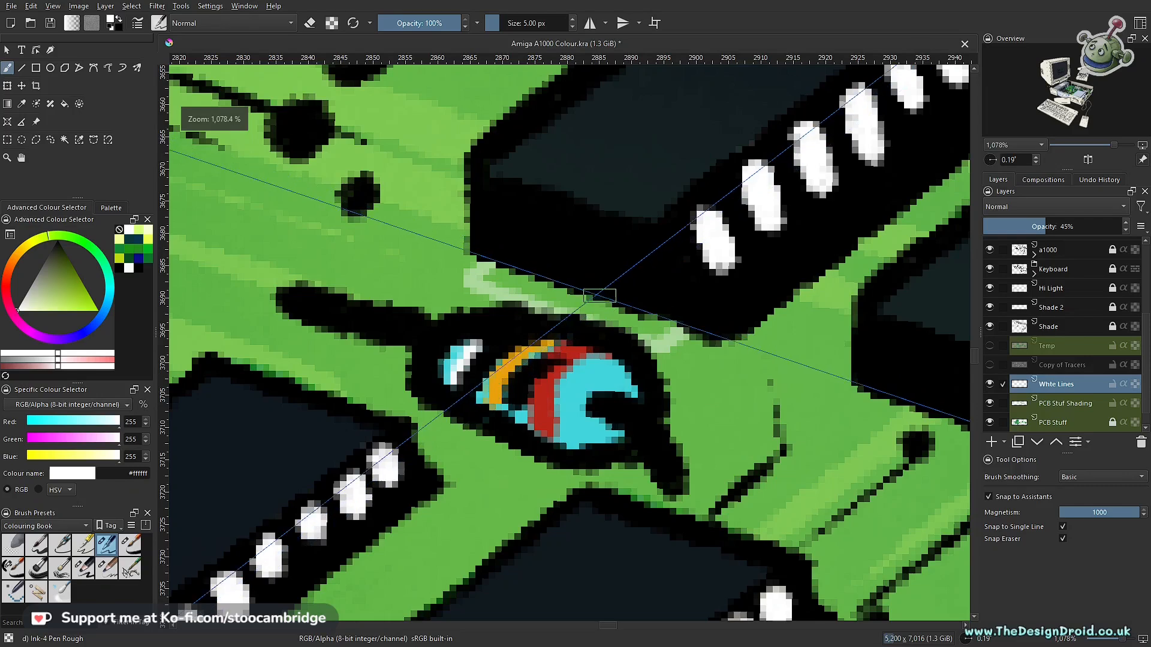
key(ctrl+shift+l)
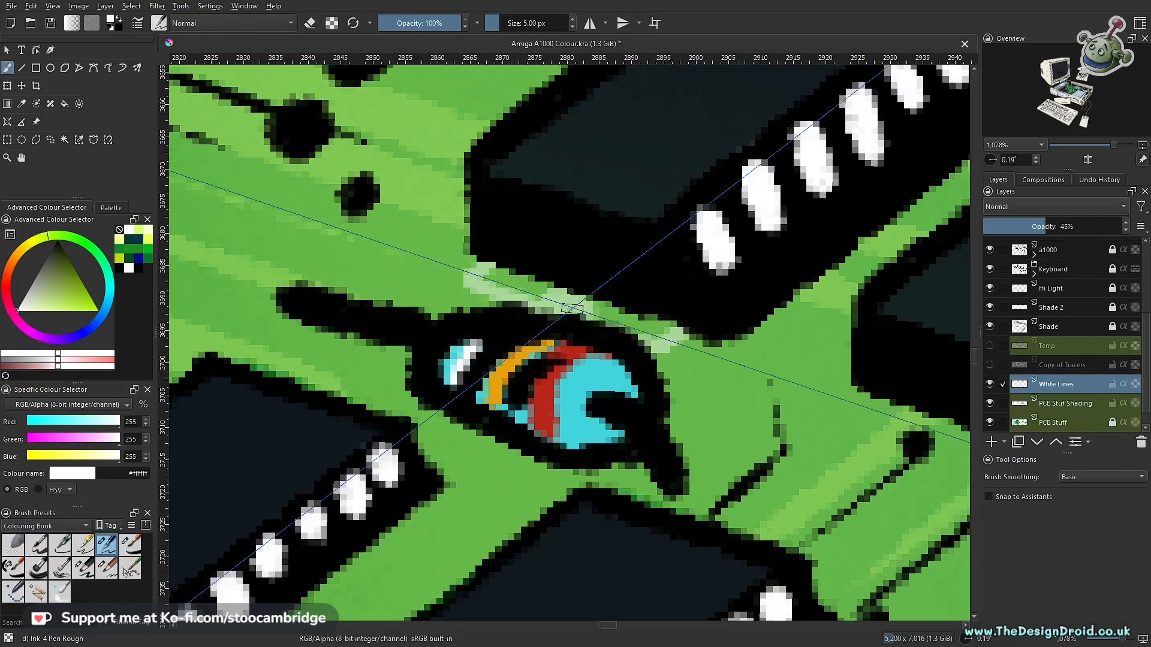
key(e)
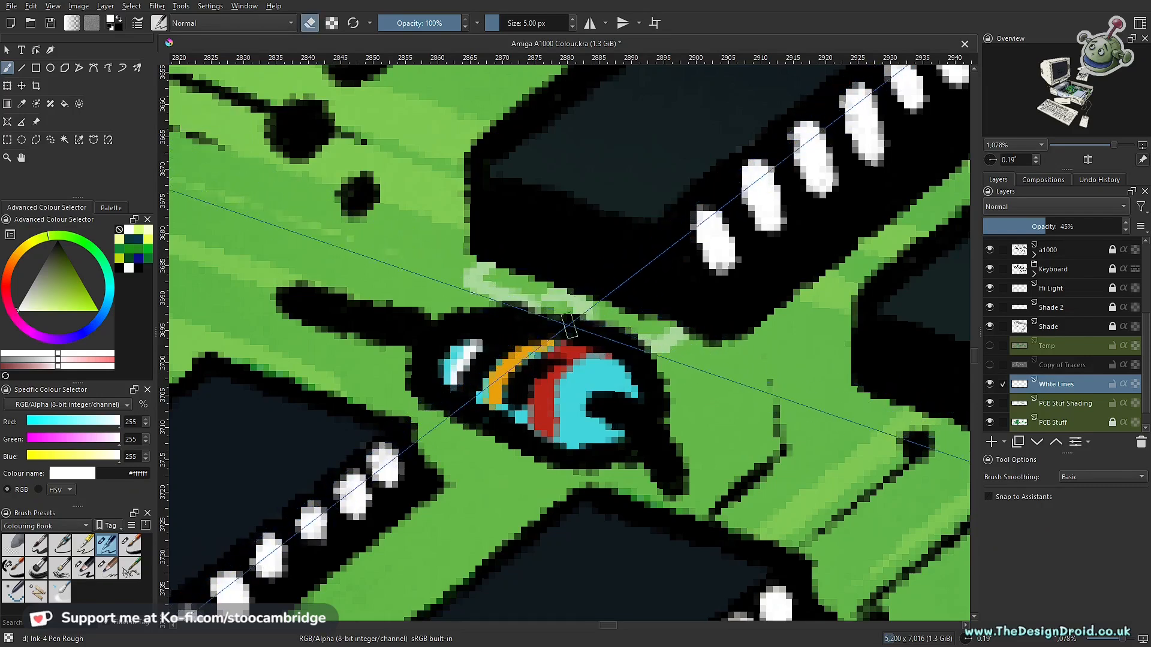
scroll(689, 274, down, 10)
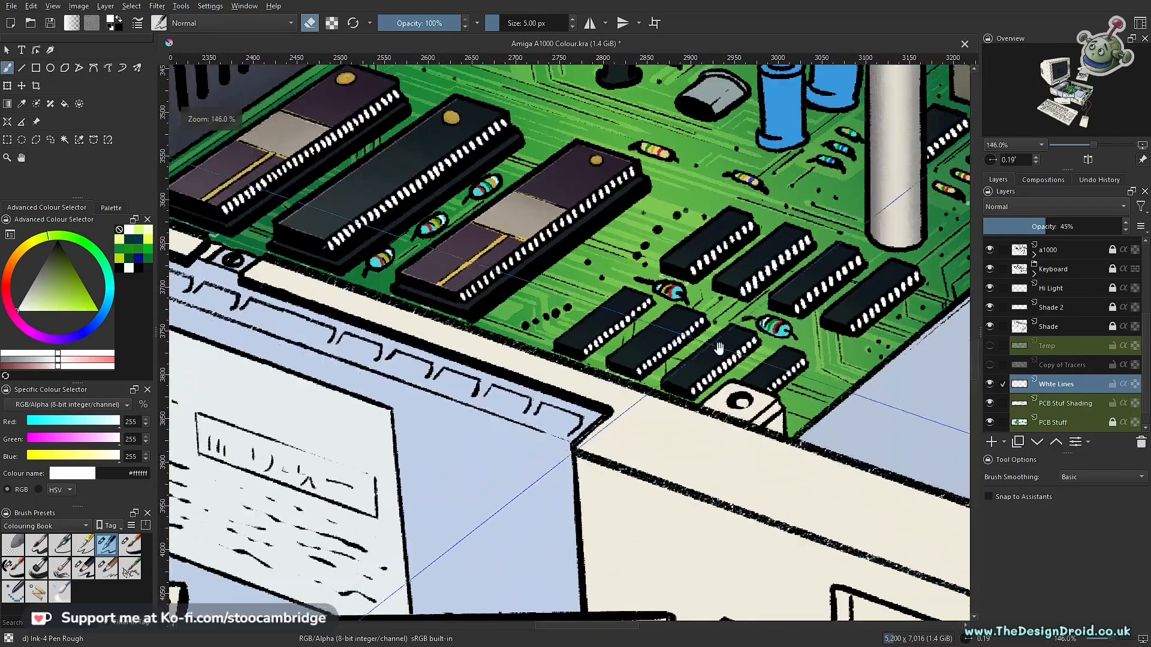
- Turn snapping to assistants on and draw thin white lines below the front edges of the upper row of small black chips
drag(719, 348, 528, 405)
drag(596, 363, 594, 428)
drag(520, 379, 595, 403)
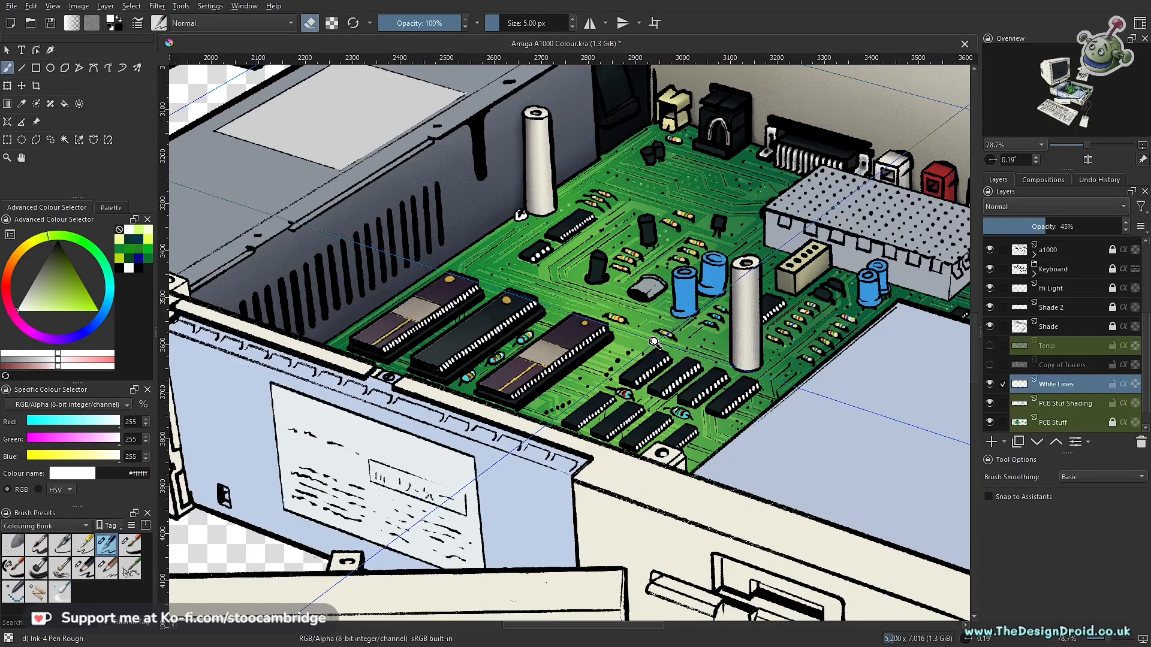
drag(654, 347, 615, 339)
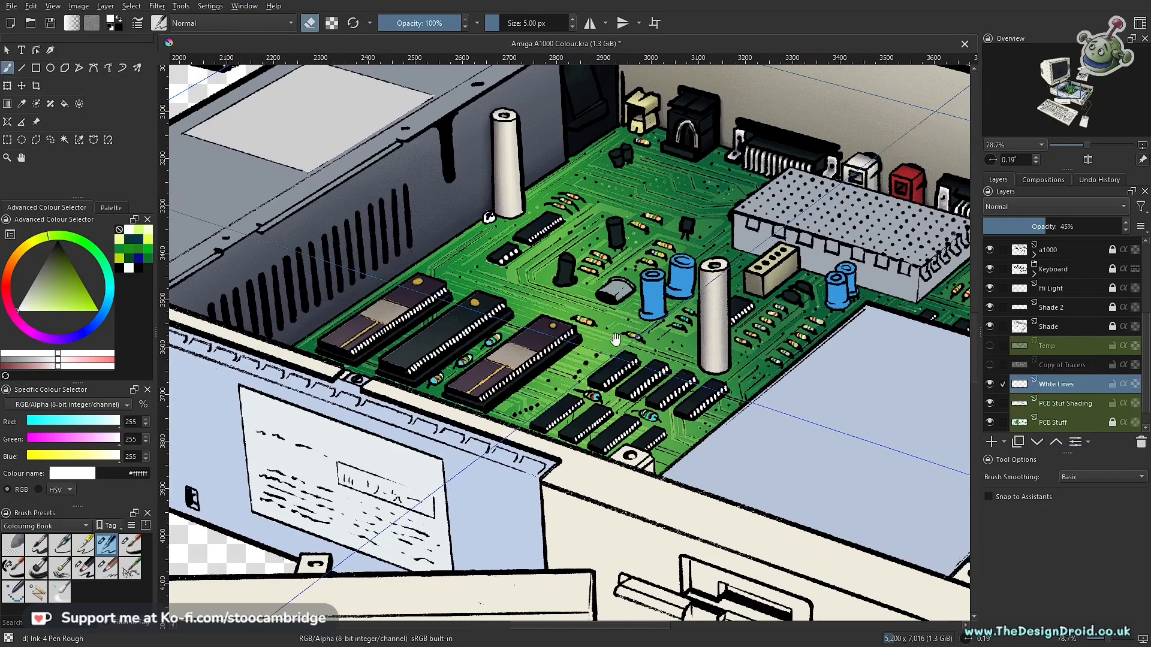
drag(603, 403, 625, 339)
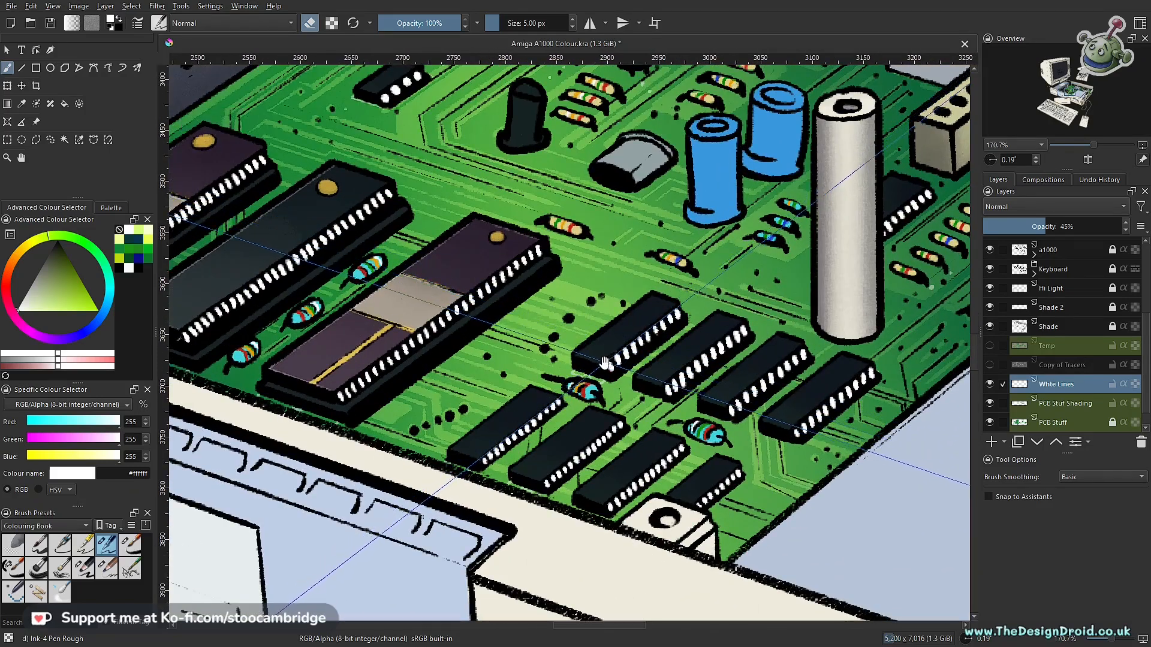
drag(610, 407, 634, 333)
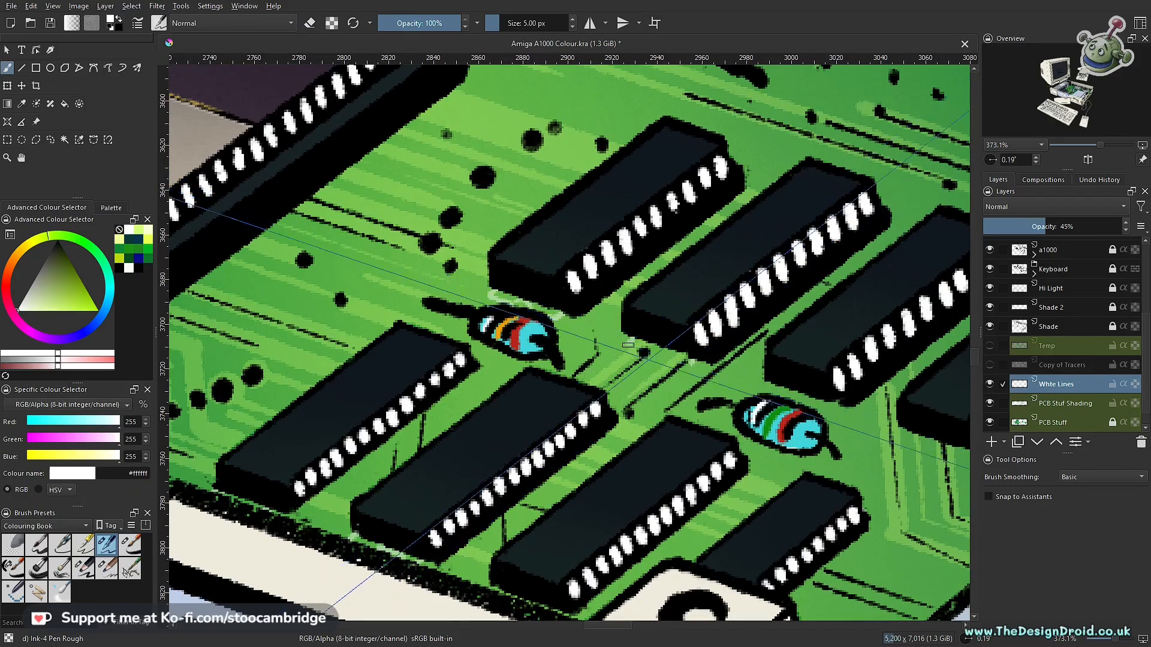
key(ctrl+shift+l)
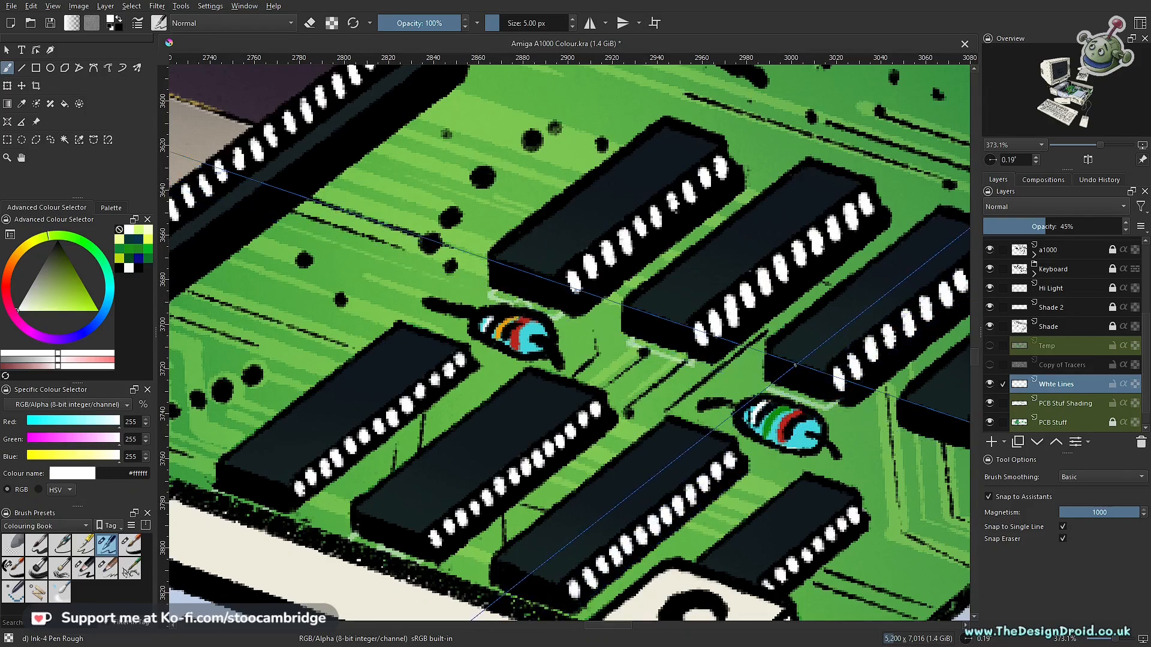
drag(791, 348, 495, 293)
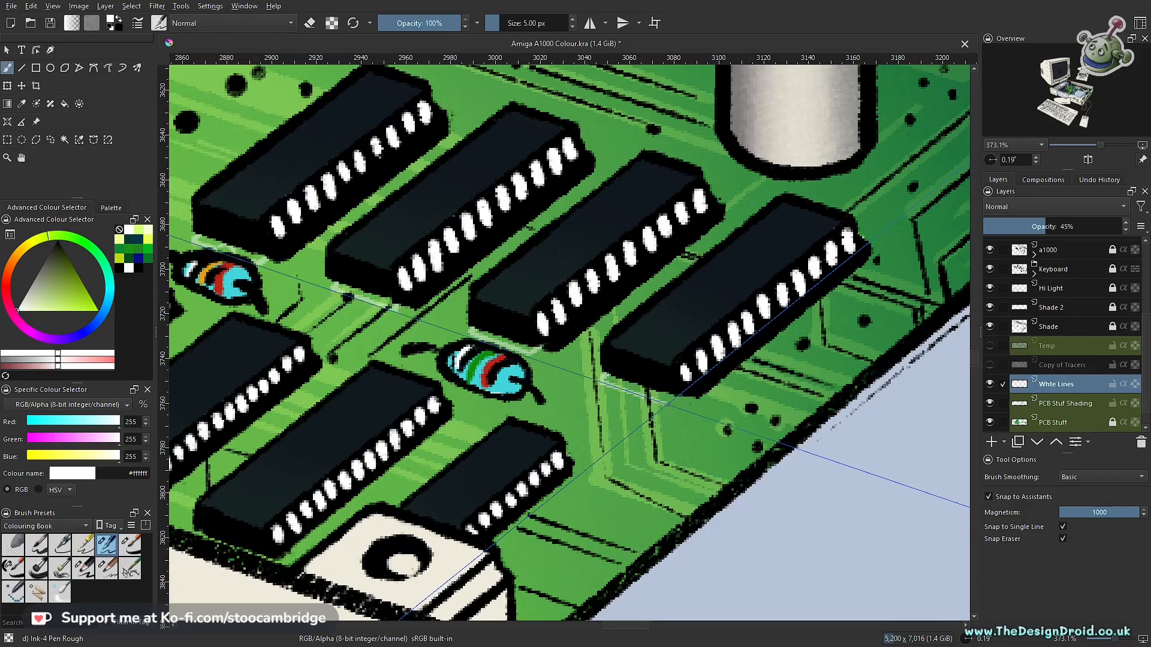
drag(657, 396, 855, 282)
- Draw thin white guided lines below the front edges of the lower row of small chips beside the cream mounting bracket
drag(800, 350, 656, 452)
drag(729, 365, 645, 471)
drag(723, 380, 818, 287)
drag(640, 470, 809, 361)
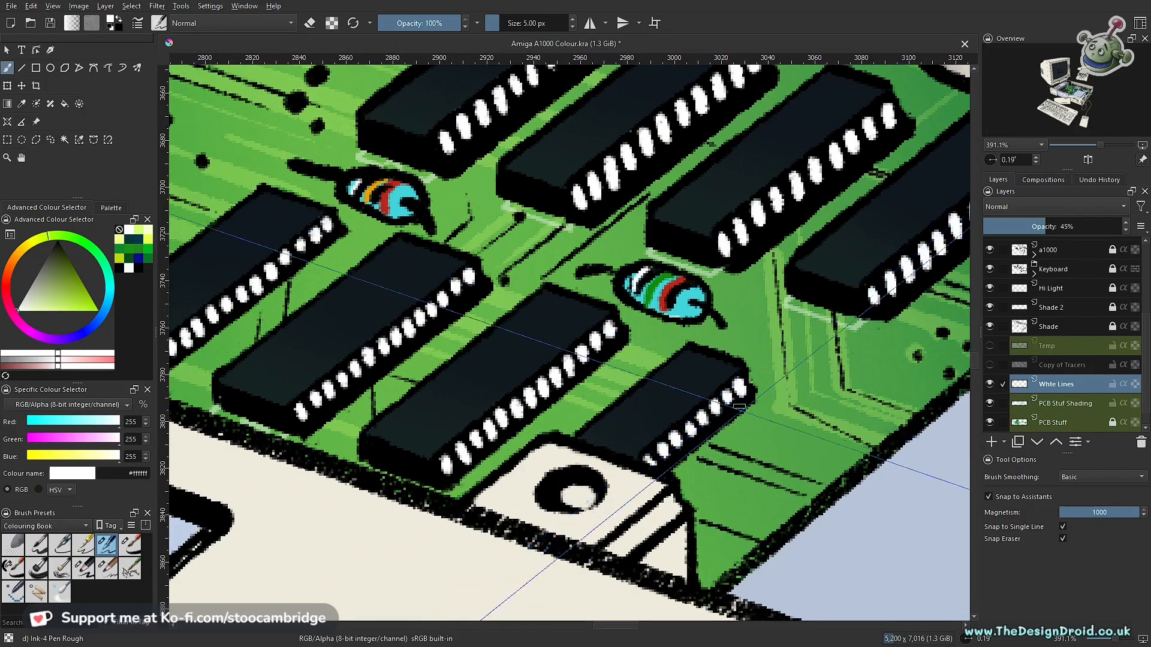
drag(854, 329, 686, 440)
drag(888, 249, 710, 364)
- Turn snapping off and erase small gaps in the white lines below the small black chips
scroll(664, 358, down, 3)
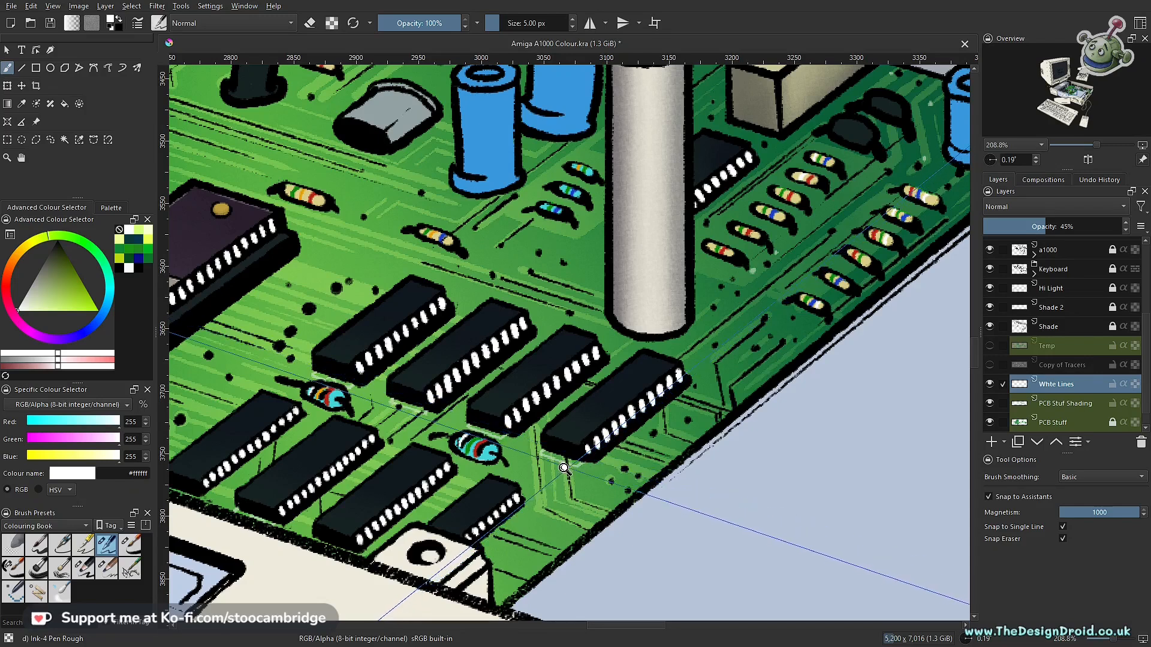
scroll(551, 472, up, 6)
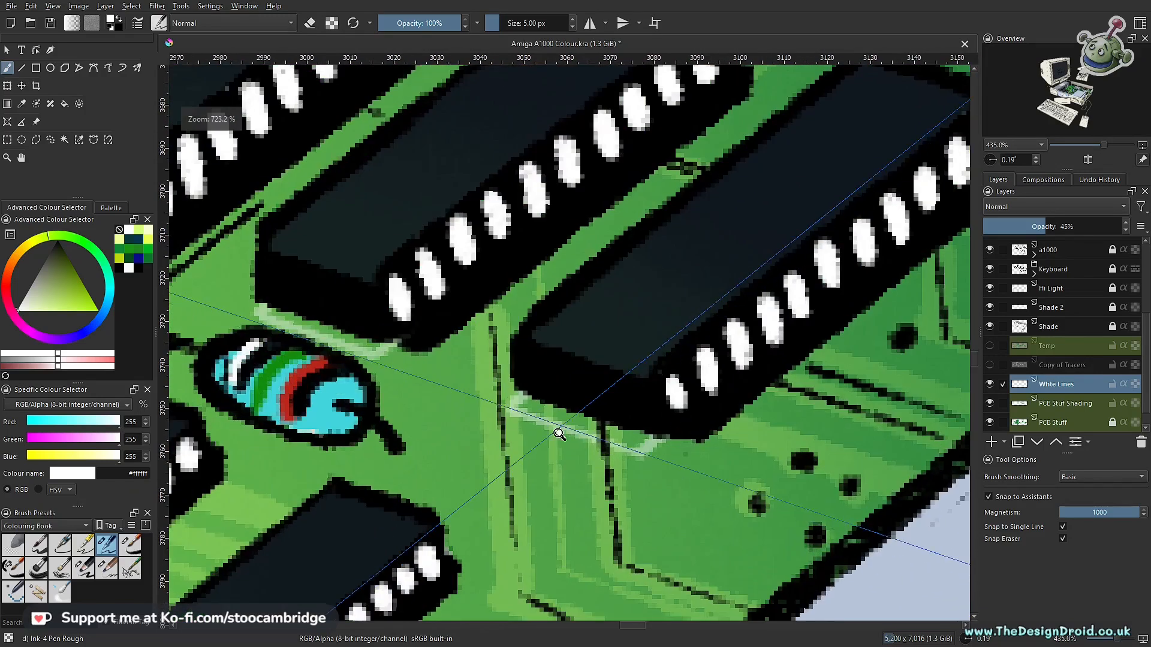
key(ctrl+shift+l)
key(e)
drag(563, 420, 845, 493)
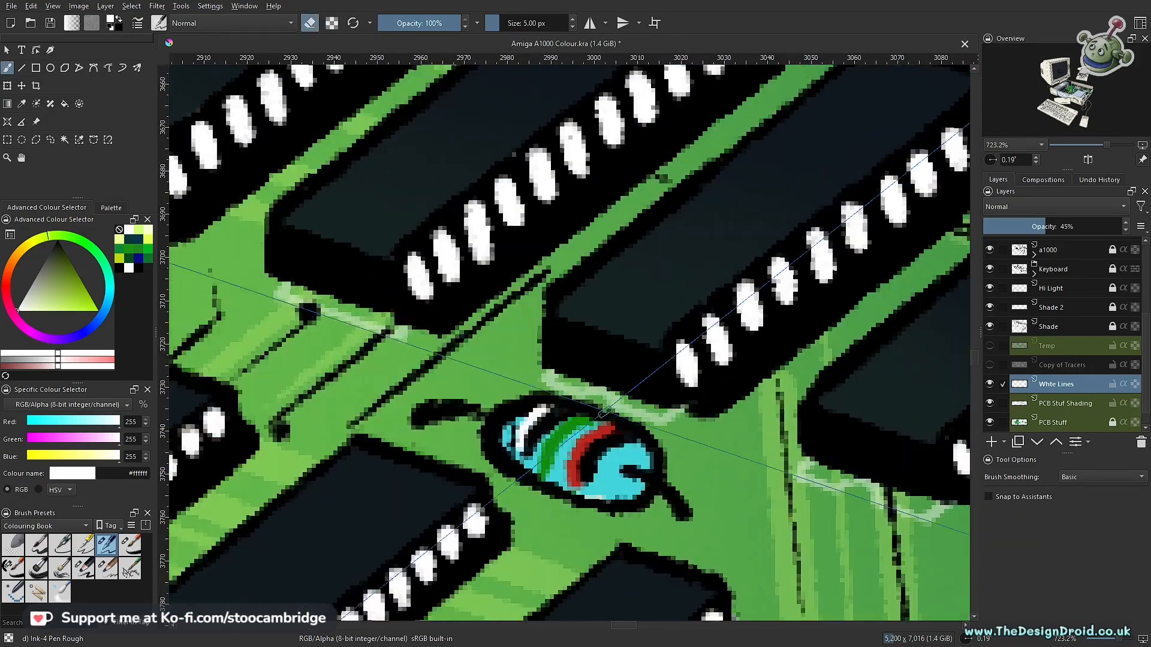
- Draw guided white lines along the front edges of the two small chips near the rear white pillar, then break them up with the eraser
scroll(732, 353, down, 5)
drag(312, 90, 470, 290)
scroll(480, 383, up, 6)
key(e)
key(ctrl+shift+l)
mouse_move(476, 373)
mouse_down()
mouse_move(606, 421)
mouse_move(467, 396)
mouse_up()
key(ctrl+shift+l)
key(e)
scroll(509, 449, down, 6)
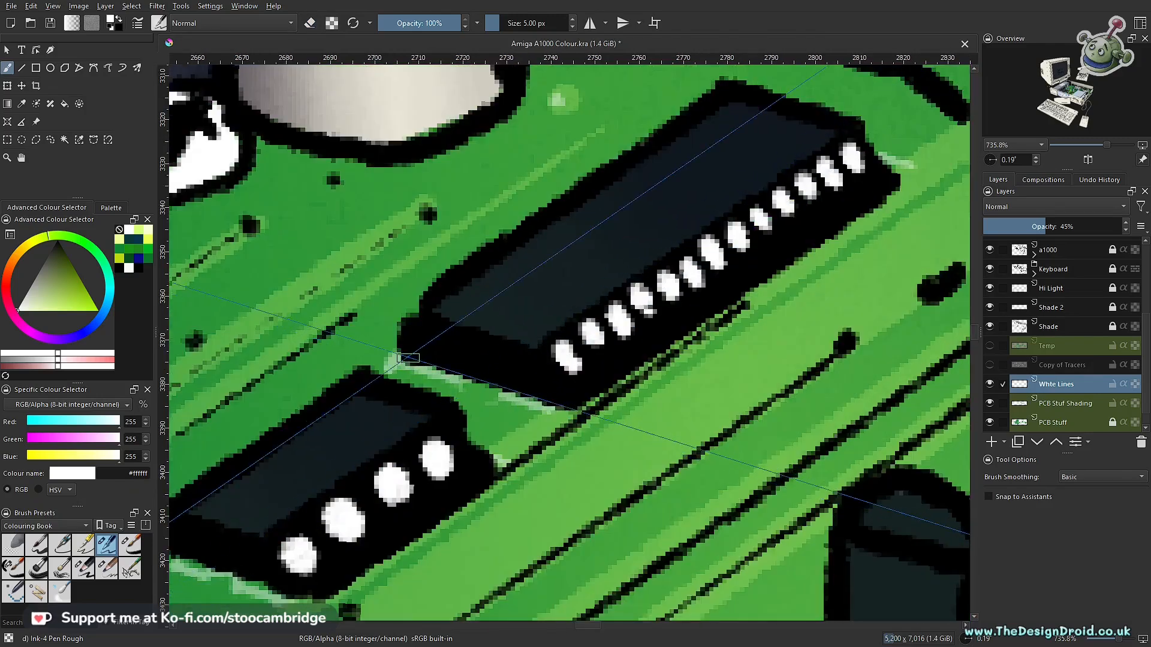
- Draw white guided box outlines on the board around the bases of both pairs of blue capacitors
scroll(508, 449, up, 4)
key(e)
key(ctrl+shift+l)
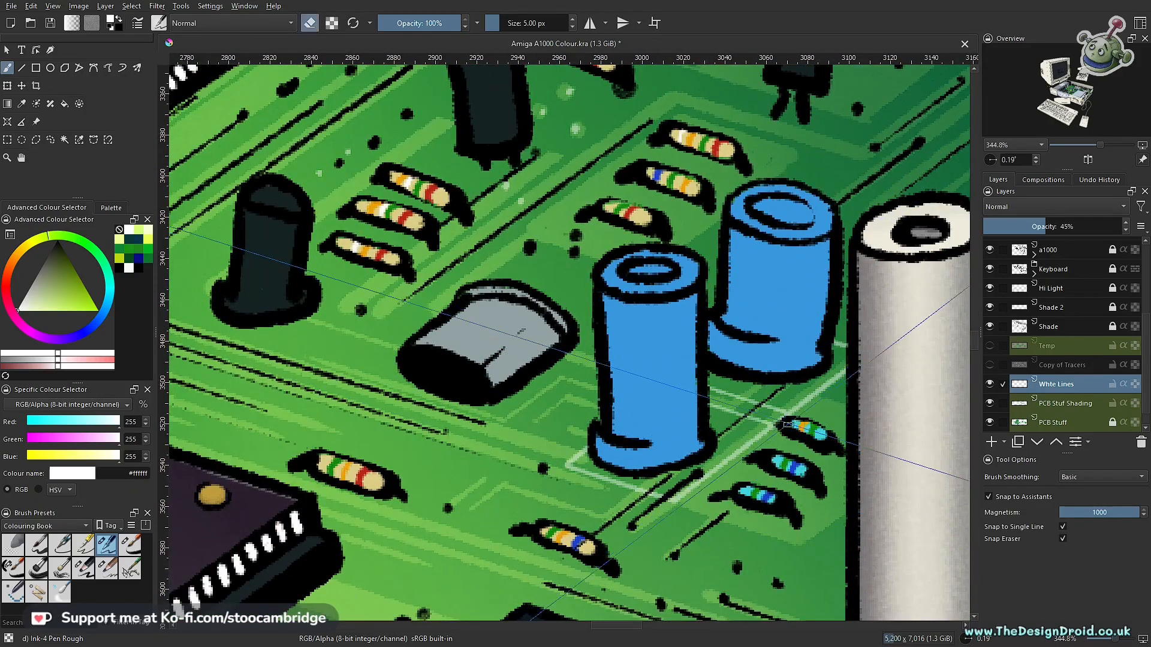
scroll(647, 324, down, 5)
scroll(647, 324, up, 4)
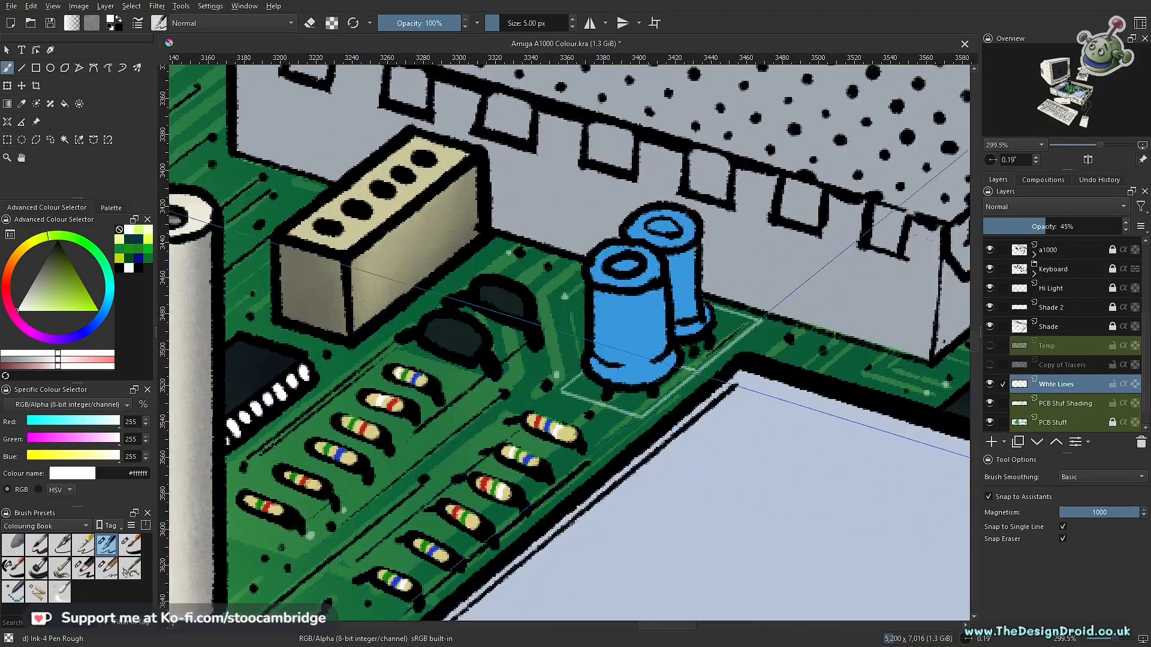
- Outline the board area around the black transistors, black cylinders and grey can with thin white guided boxes
scroll(569, 341, down, 4)
scroll(570, 341, up, 4)
key(e)
drag(694, 370, 429, 400)
drag(612, 347, 659, 361)
mouse_move(611, 347)
mouse_down()
mouse_move(639, 334)
mouse_move(596, 520)
mouse_up()
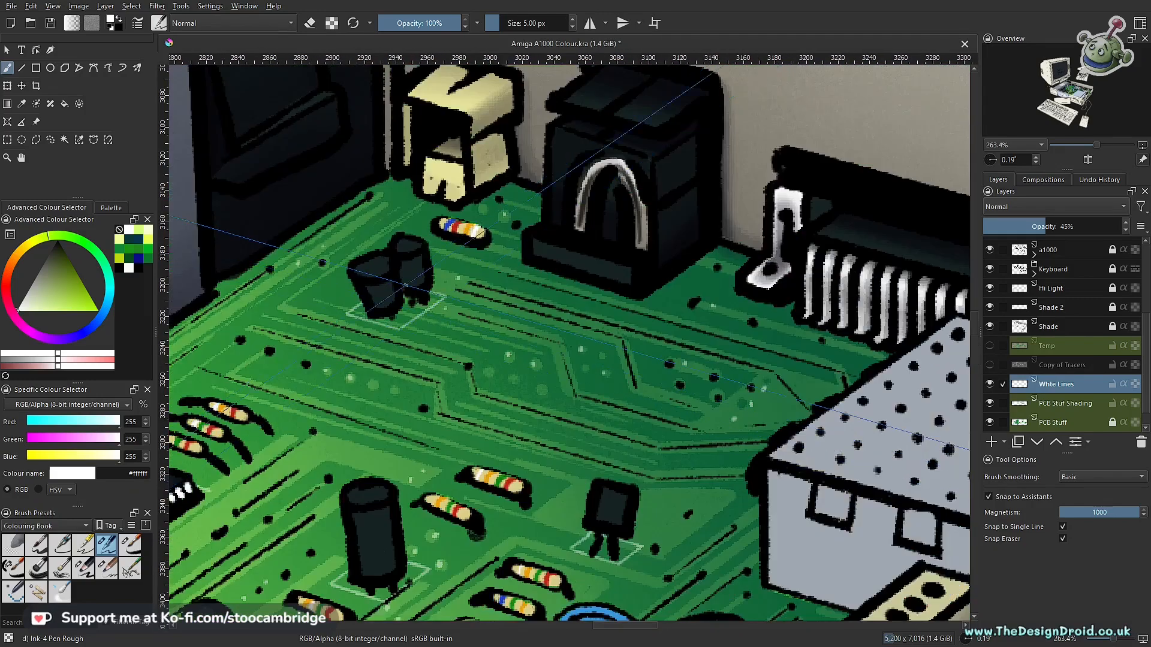
scroll(569, 341, down, 4)
scroll(569, 341, up, 3)
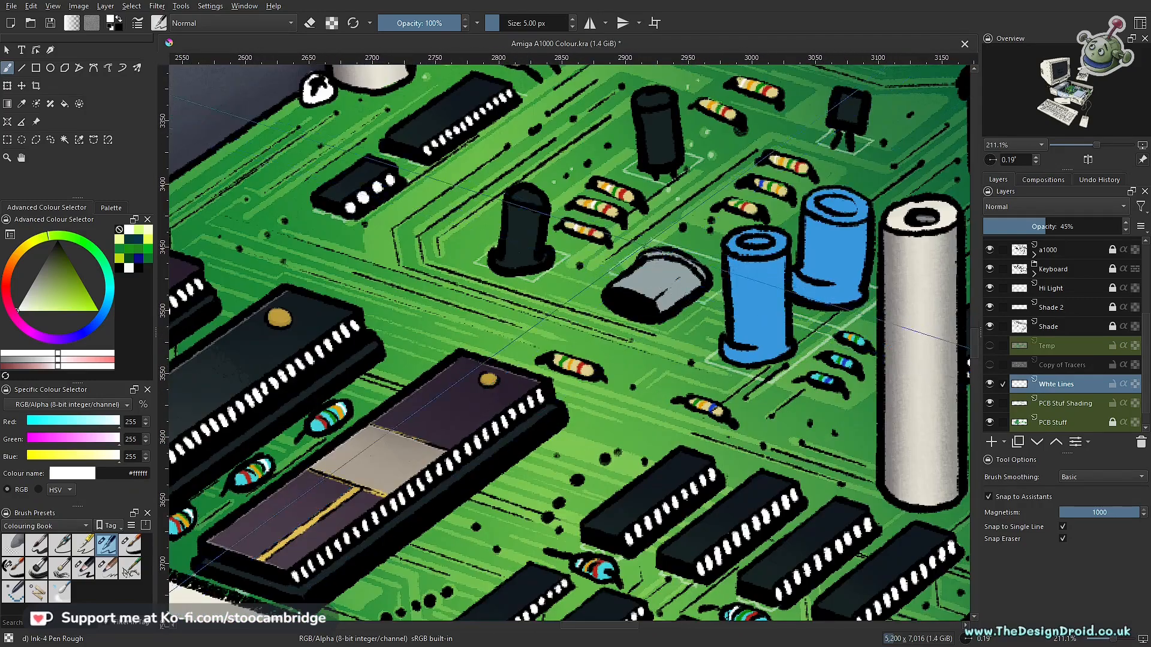
- Add a white line below the front edge of the chip near the ribbon cable and erase parts of it
scroll(637, 379, down, 3)
scroll(637, 379, up, 5)
scroll(678, 393, up, 3)
key(e)
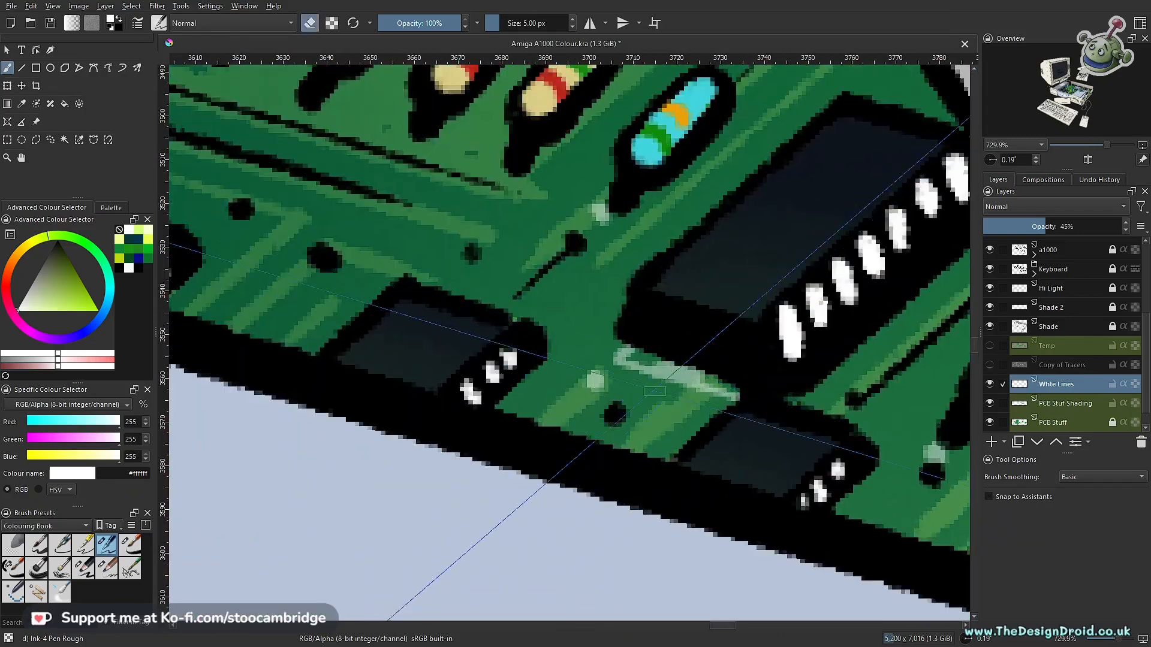
- Paint small white dots freehand among the resistors and small chips between the metal box and the ribbon cable
scroll(483, 378, down, 4)
scroll(483, 378, up, 3)
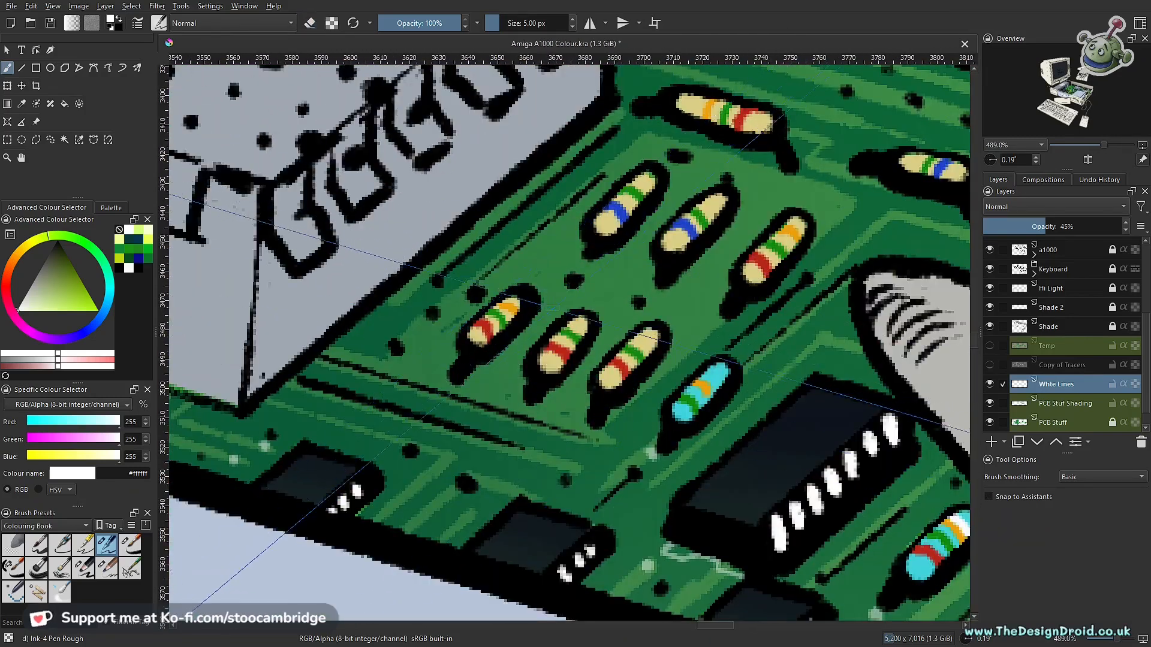
scroll(647, 295, down, 2)
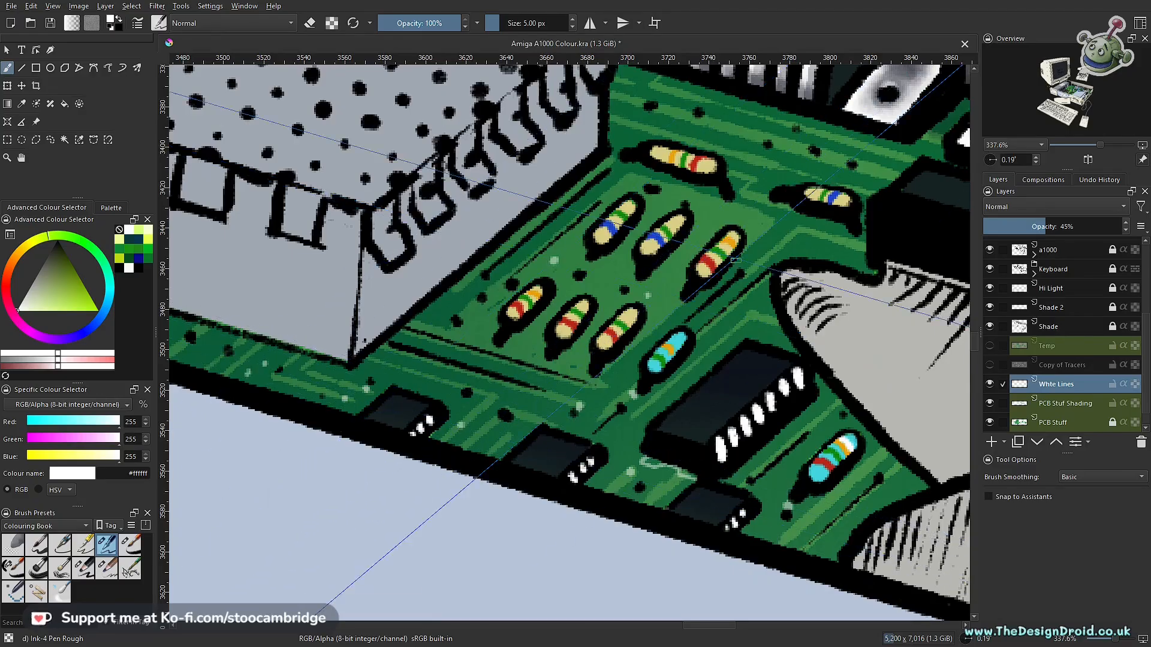
- Continue the white dots and short line details across the board section behind the ribbon cable, around the far pillar
drag(735, 260, 643, 400)
scroll(644, 400, down, 4)
scroll(869, 510, up, 3)
key(ctrl+shift+l)
key(ctrl+shift+l)
scroll(628, 339, down, 2)
scroll(633, 321, up, 2)
drag(383, 252, 725, 411)
scroll(548, 346, down, 4)
scroll(603, 414, up, 3)
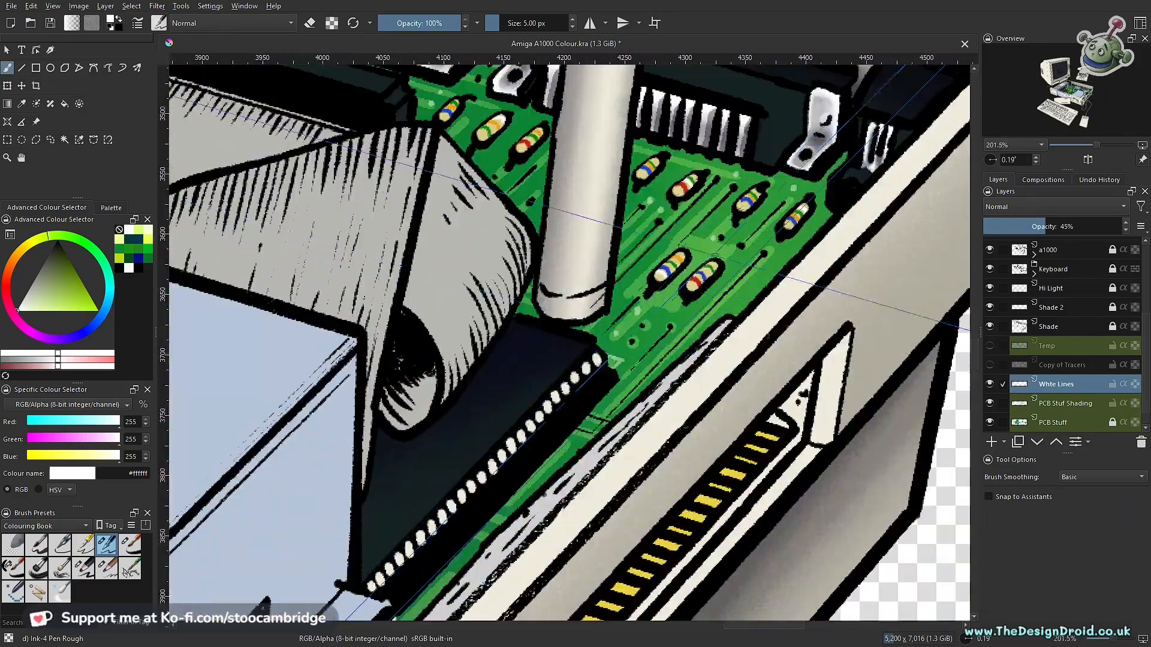
- Set the brush size to 8 px and paint larger white dots on the board around the front chips
scroll(654, 271, down, 4)
drag(311, 216, 647, 335)
scroll(647, 335, up, 4)
drag(394, 545, 690, 416)
key(bracketright)
key(bracketright)
key(bracketright)
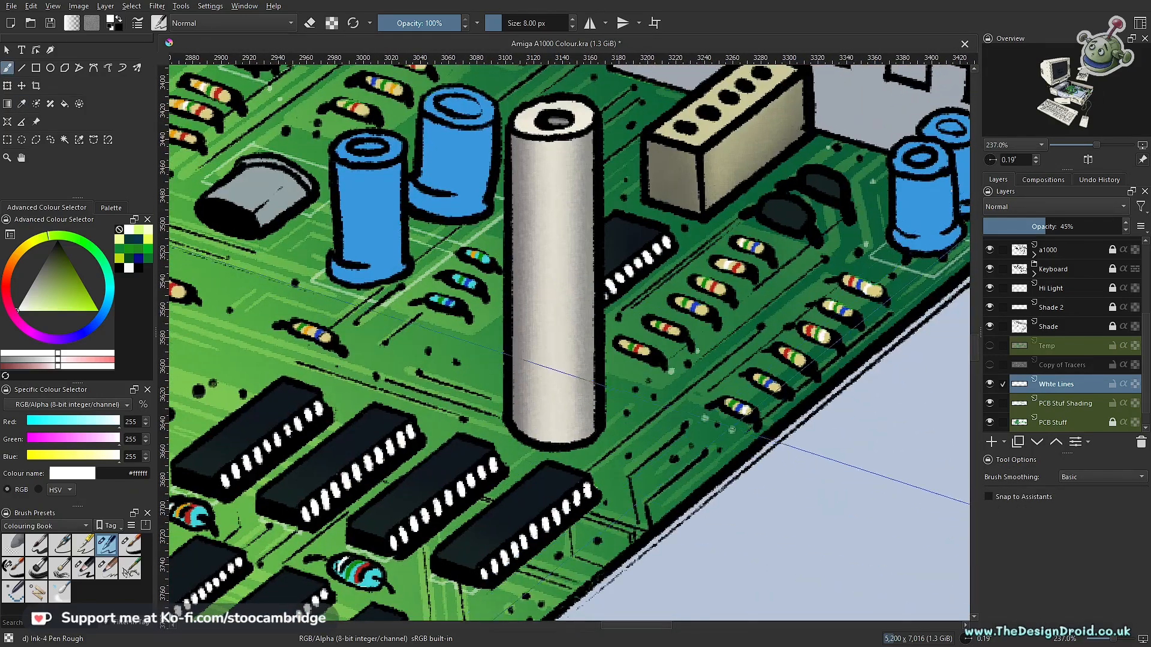
drag(521, 585, 723, 386)
drag(342, 367, 691, 344)
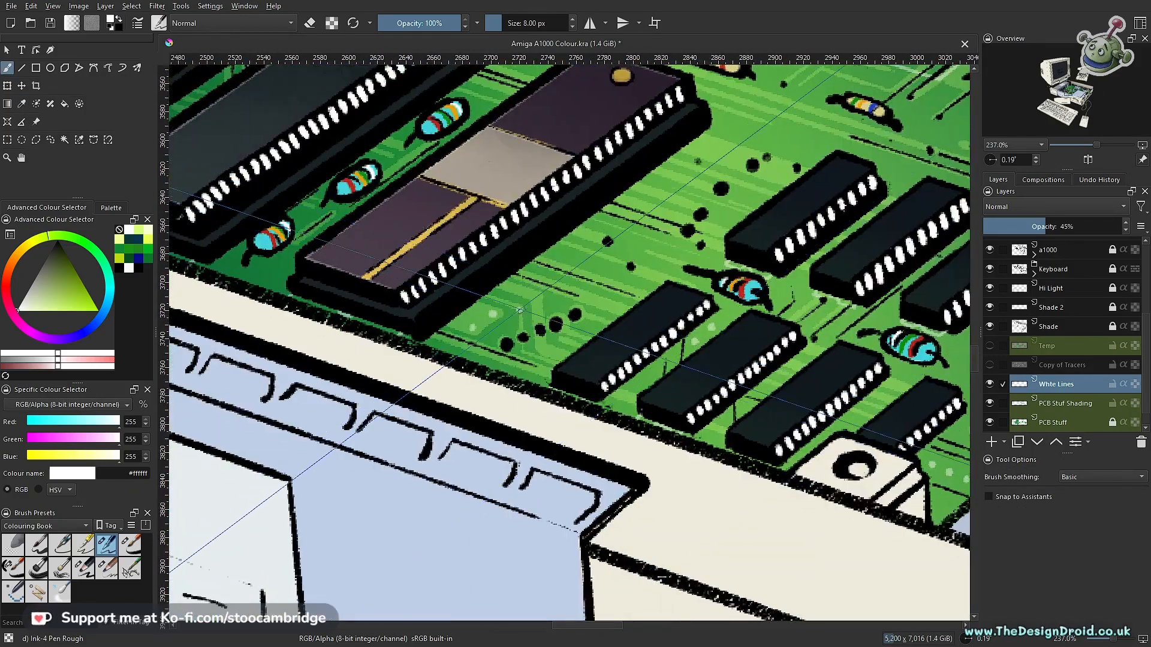
- Add larger white dots around the long chips, the rear white pillar and the nearby small chips
drag(709, 144, 590, 384)
drag(603, 271, 969, 349)
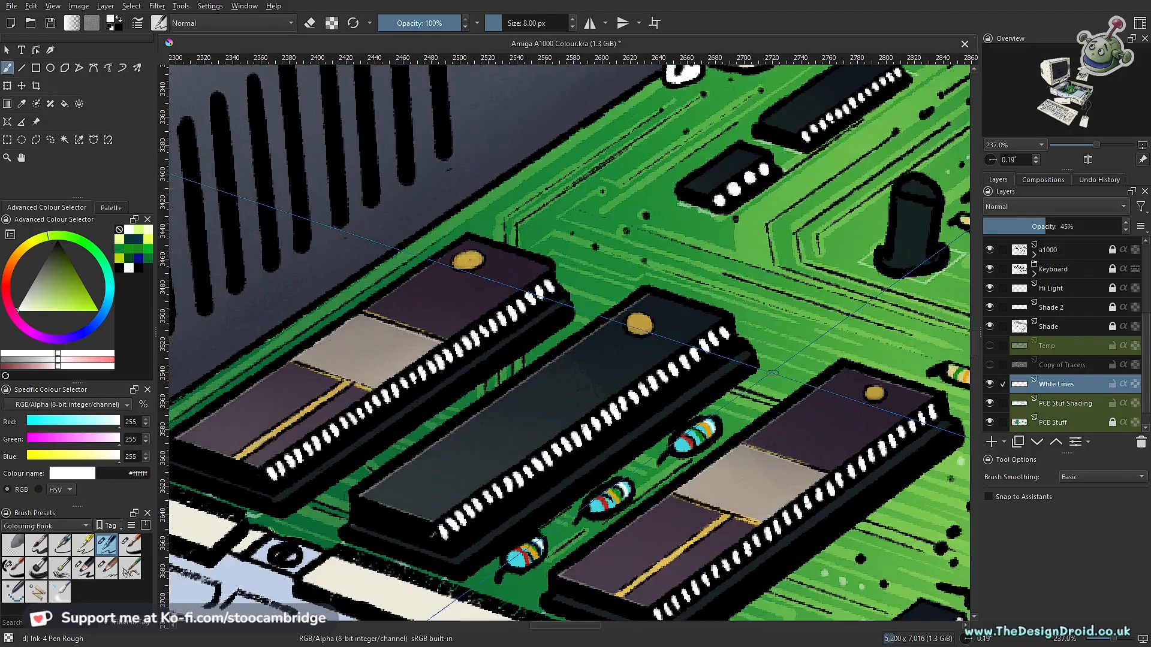
drag(515, 335, 812, 156)
drag(629, 240, 567, 368)
drag(809, 132, 420, 469)
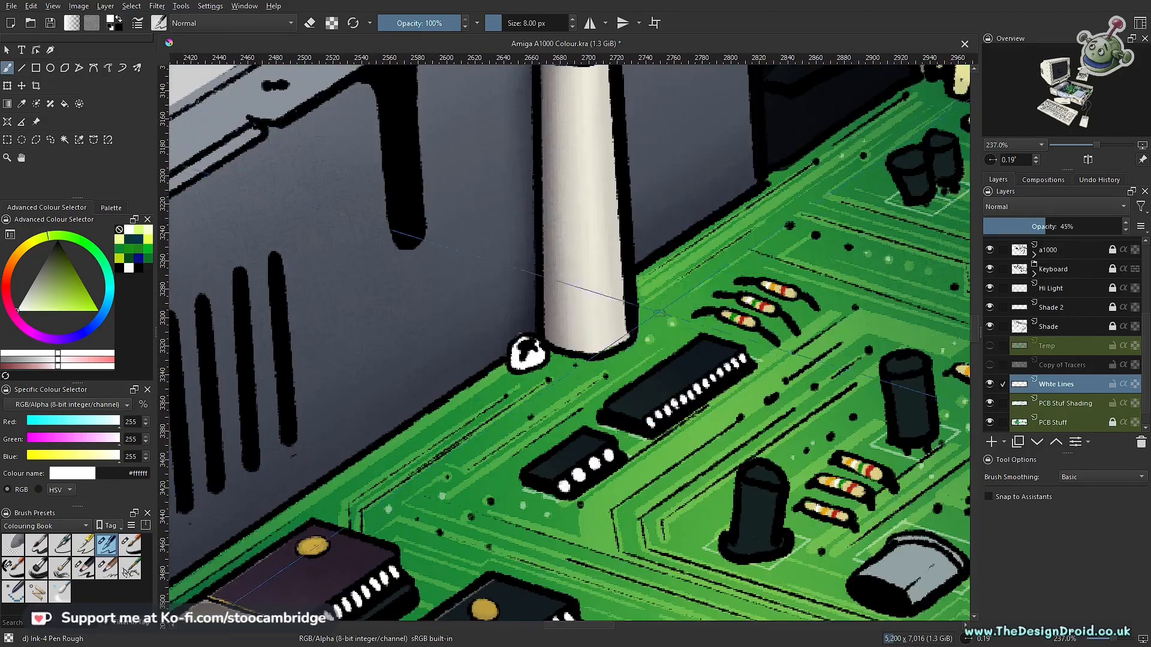
scroll(792, 343, down, 9)
scroll(803, 343, up, 10)
drag(839, 347, 279, 312)
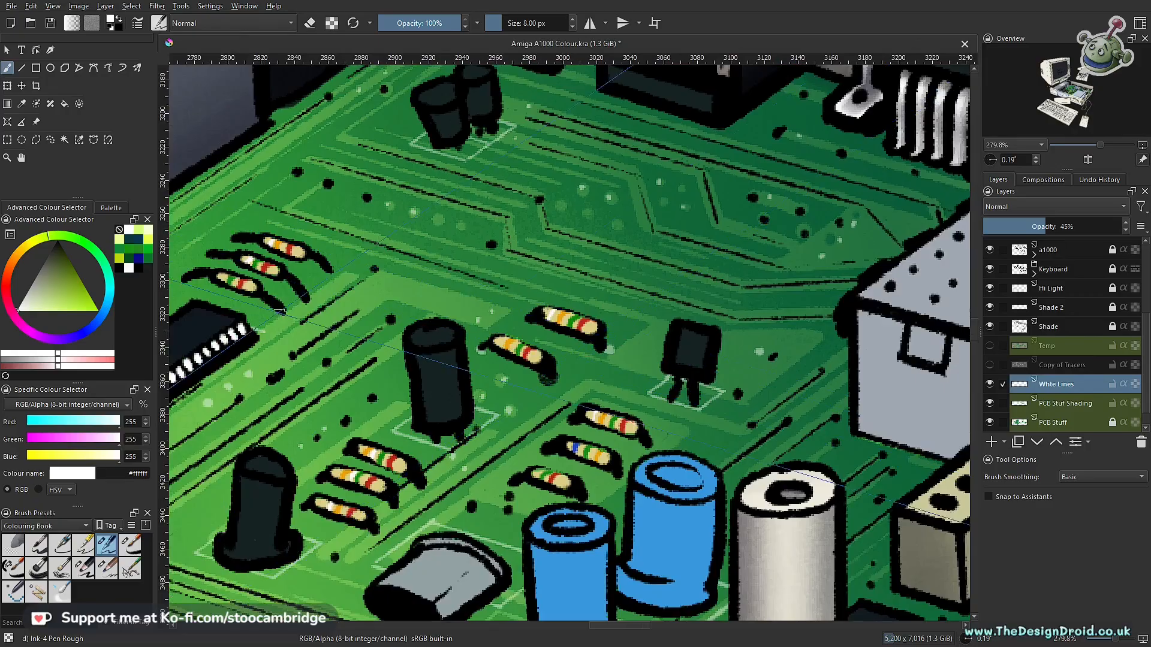
- Paint larger white dots along the resistor rows beside the central pillar and on the rear part of the board
drag(788, 491, 295, 72)
scroll(505, 324, up, 1)
click(441, 383)
click(474, 358)
click(505, 325)
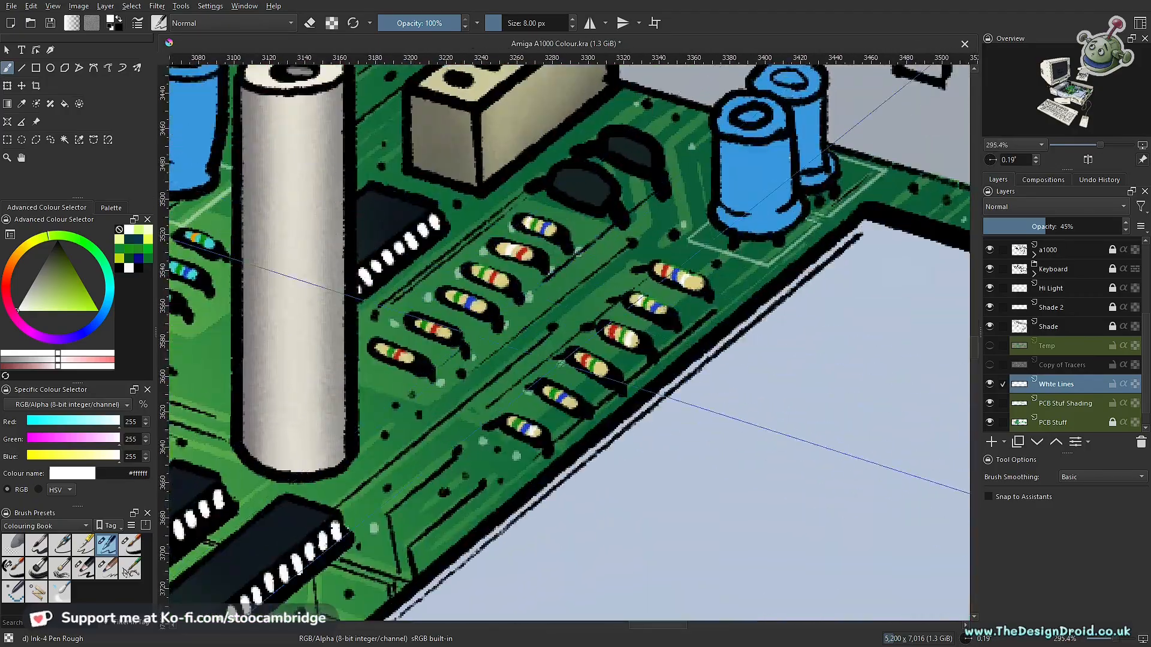
scroll(509, 363, down, 7)
drag(431, 473, 515, 368)
scroll(516, 369, up, 6)
scroll(521, 300, down, 4)
drag(521, 240, 576, 431)
drag(779, 143, 519, 356)
scroll(519, 356, up, 2)
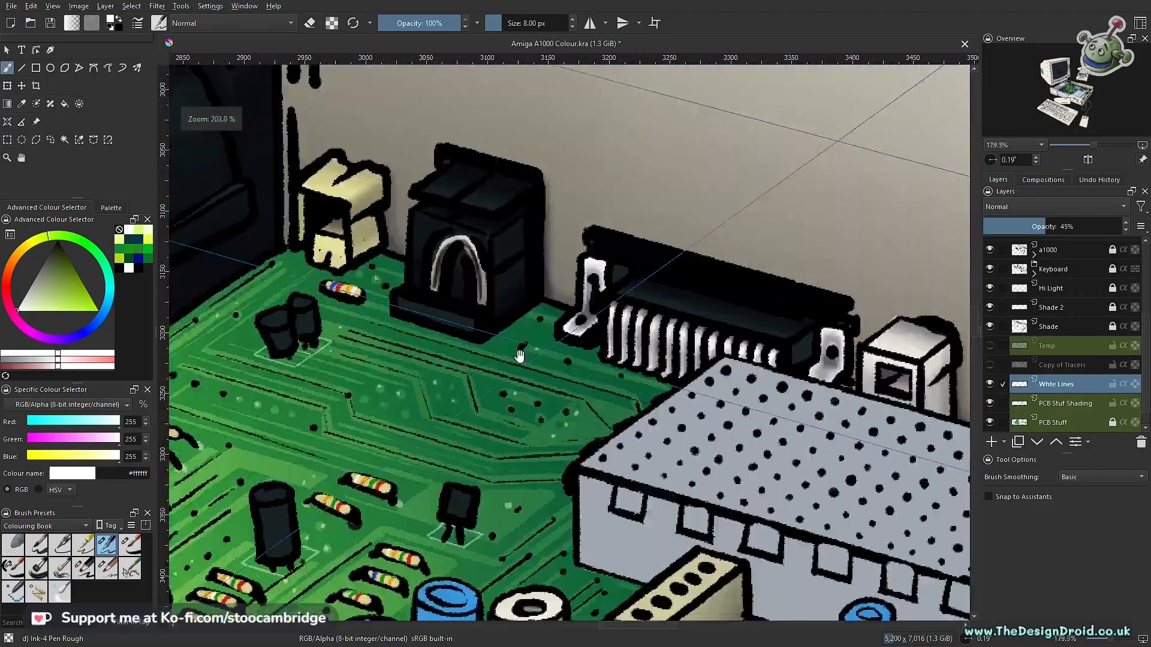
- Turn snapping to assistants on and draw white outlines around the bases of the black socket and the other rear connectors
scroll(520, 356, up, 1)
key(ctrl+shift+l)
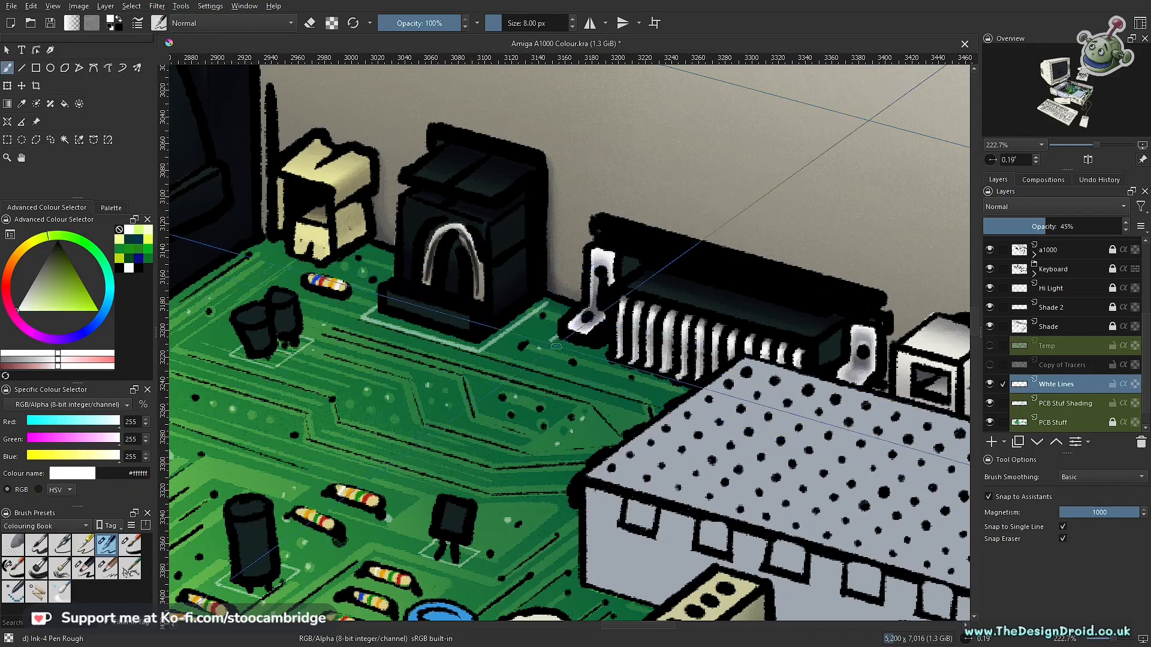
drag(849, 421, 455, 305)
drag(850, 422, 456, 305)
drag(887, 414, 410, 308)
scroll(410, 307, down, 1)
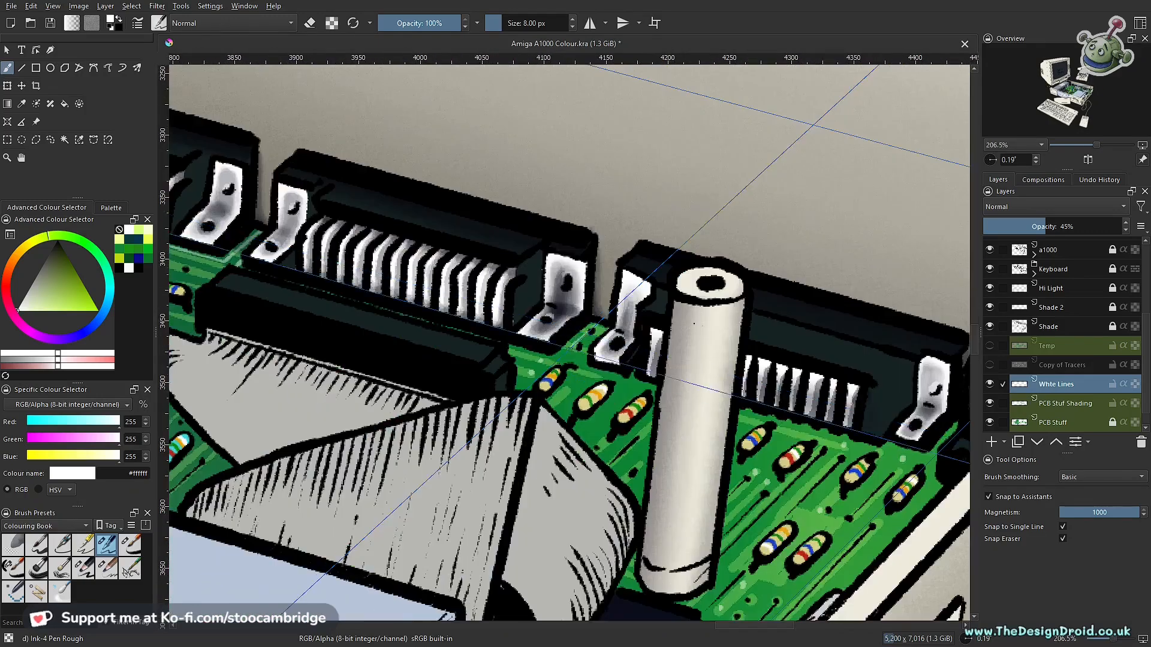
drag(839, 288, 833, 420)
drag(612, 287, 678, 395)
drag(617, 423, 592, 332)
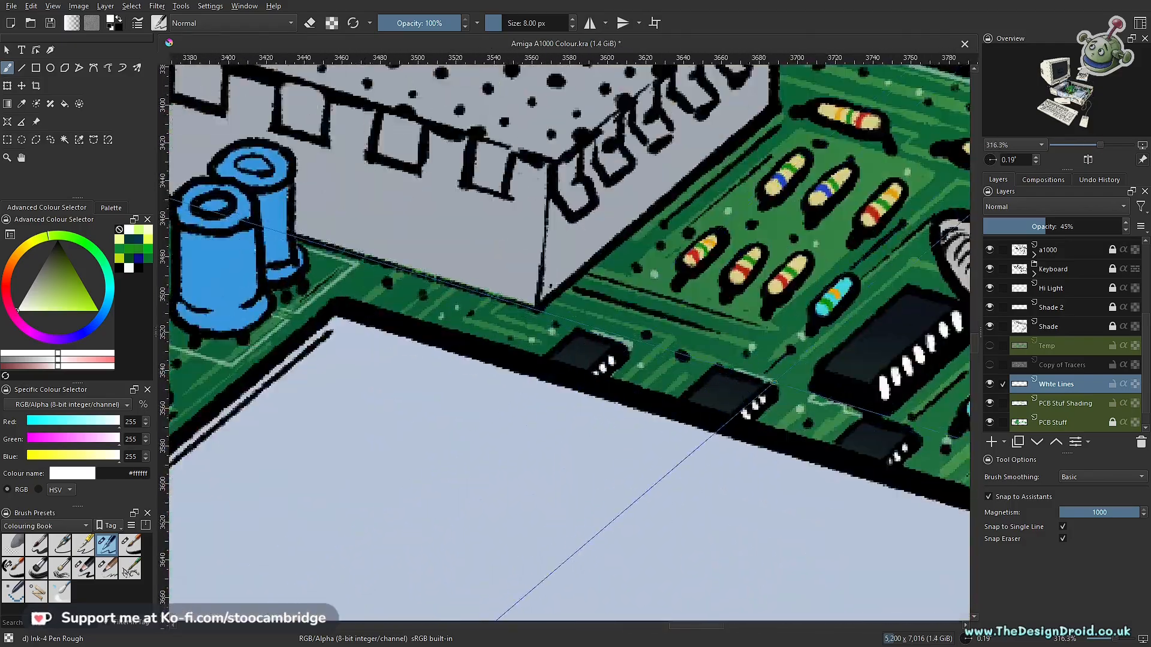
drag(773, 381, 634, 354)
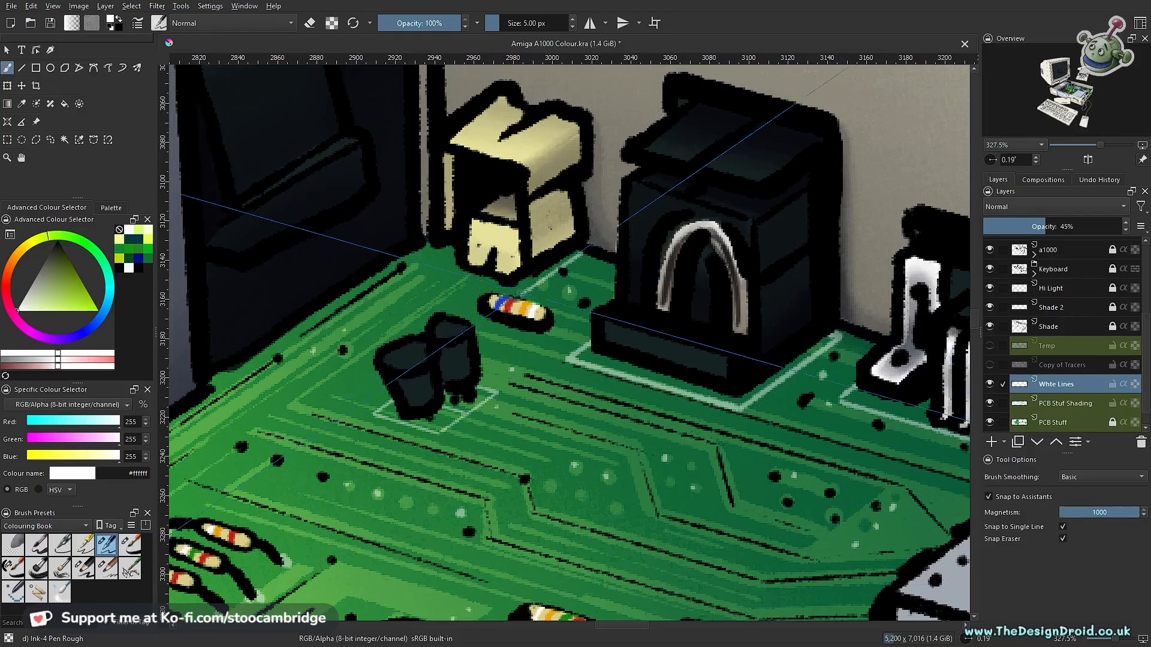
- Turn snapping off, set the brush size to 5 px and add small white dots around the front resistors and long chips
drag(520, 294, 727, 300)
click(988, 497)
drag(419, 252, 694, 286)
drag(412, 210, 716, 285)
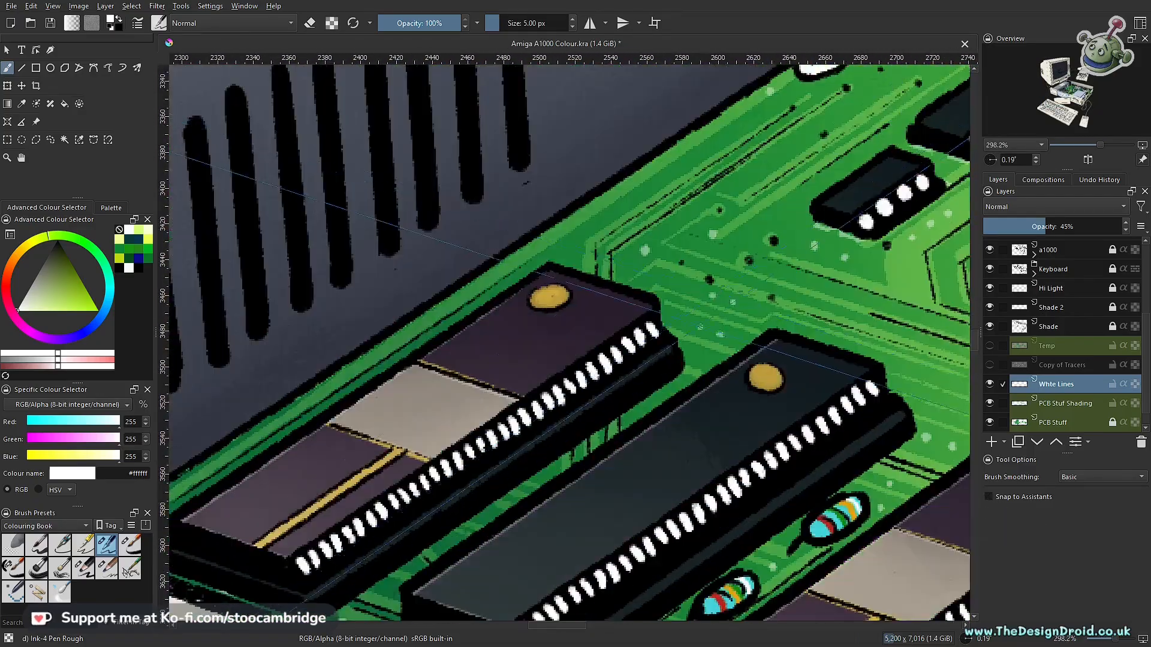
- Add small white dots between the traces around the rear pillar, the nearby resistors and the rear sockets
drag(821, 292, 498, 436)
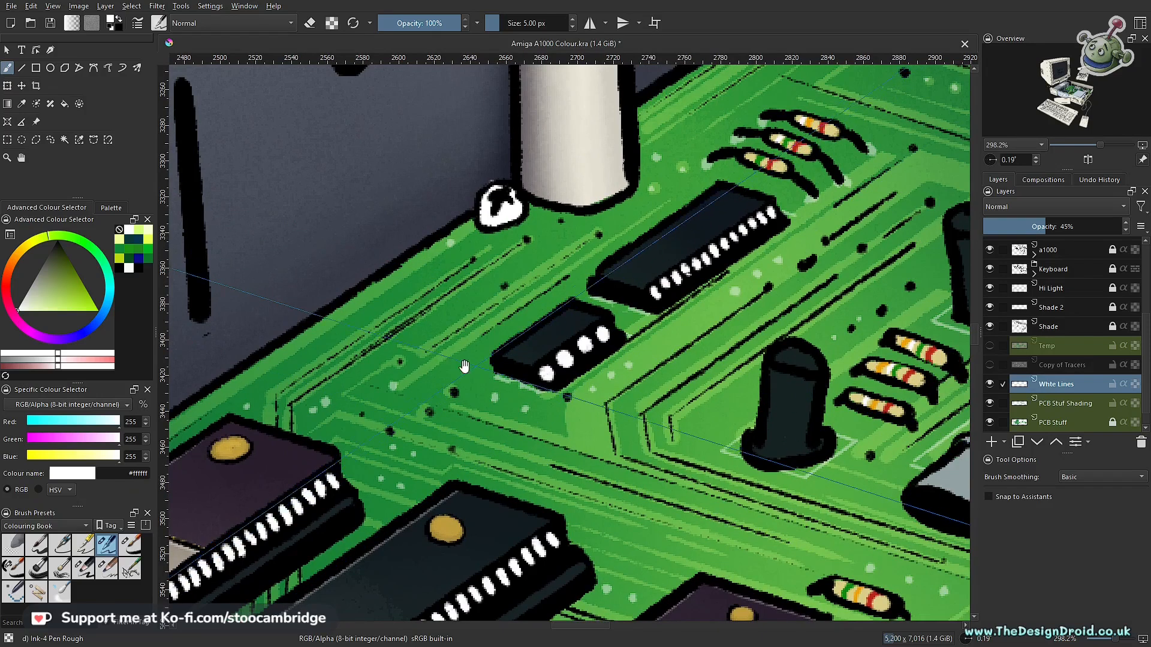
drag(862, 87, 645, 302)
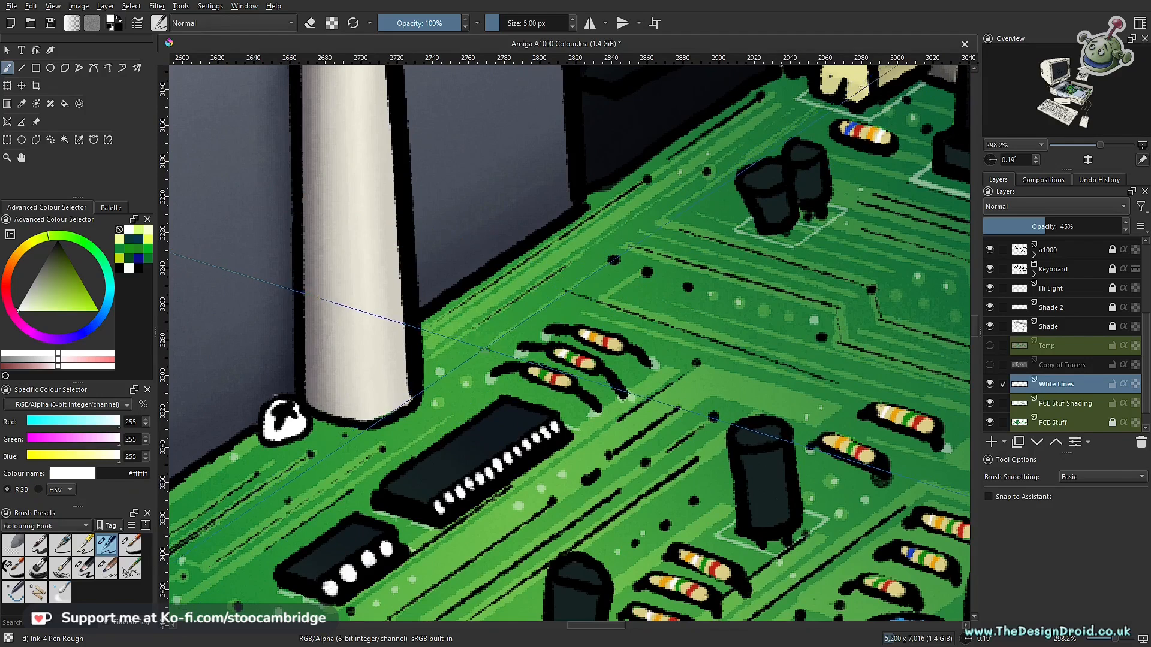
drag(715, 240, 535, 401)
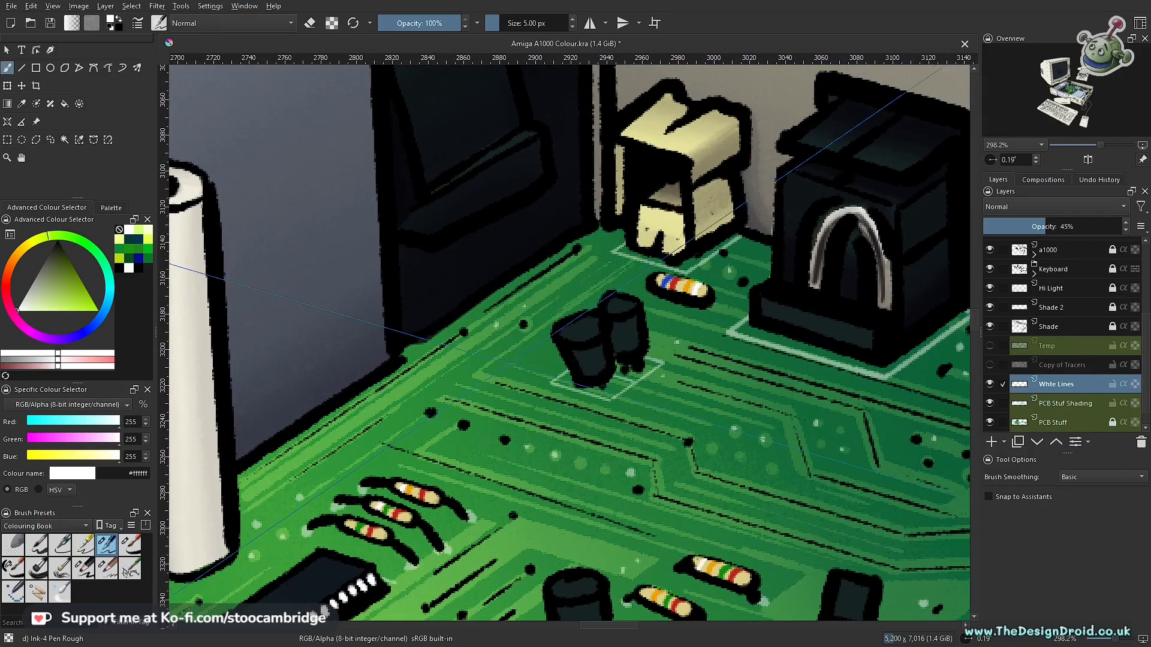
drag(808, 417, 555, 375)
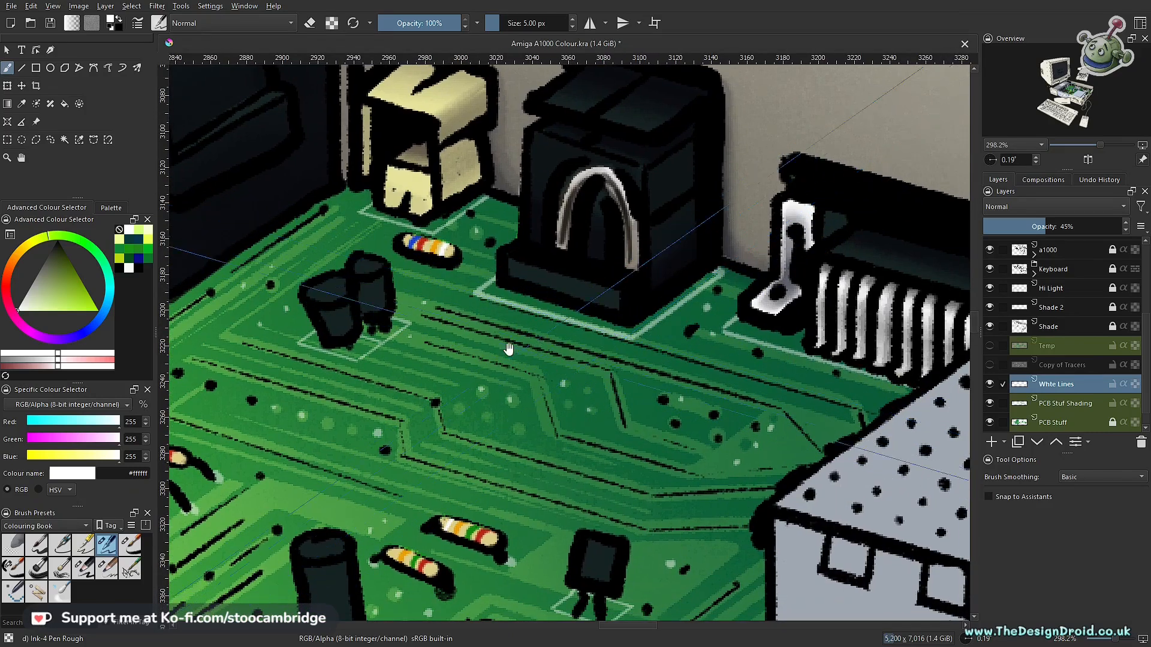
- Add small white dots between the traces behind the metal shield, around the front resistors and short chips, and at the board's front corner
mouse_move(660, 346)
ctrl+mouse_down()
mouse_move(673, 350)
mouse_move(652, 196)
ctrl+mouse_up()
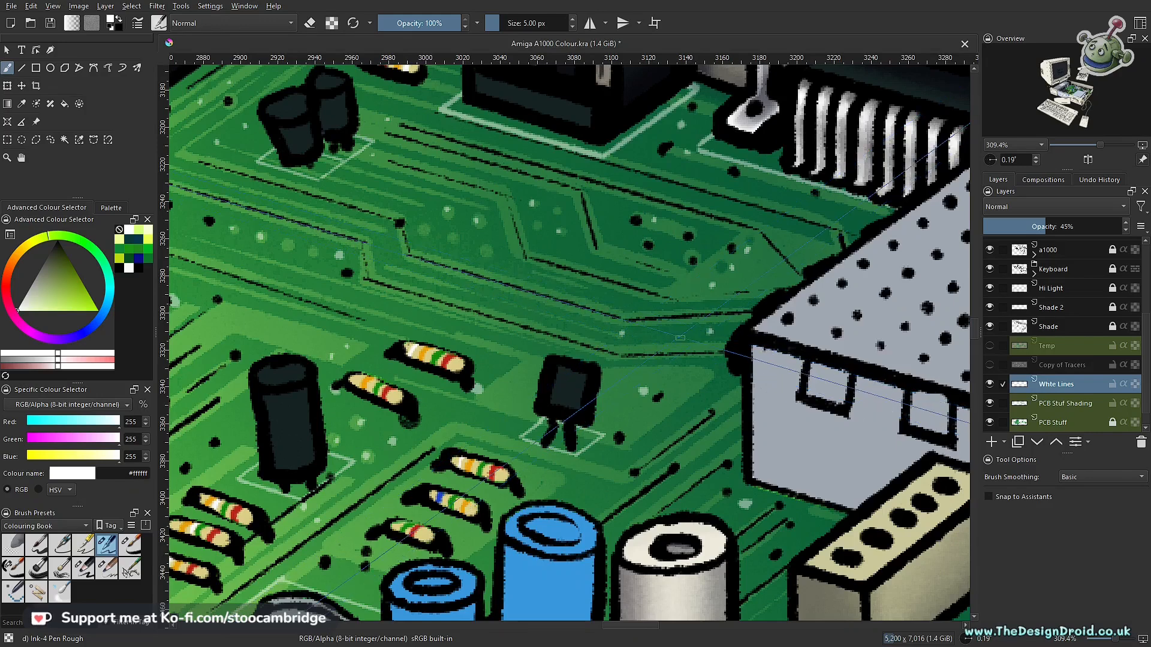
drag(678, 332, 711, 270)
ctrl+drag(538, 374, 576, 319)
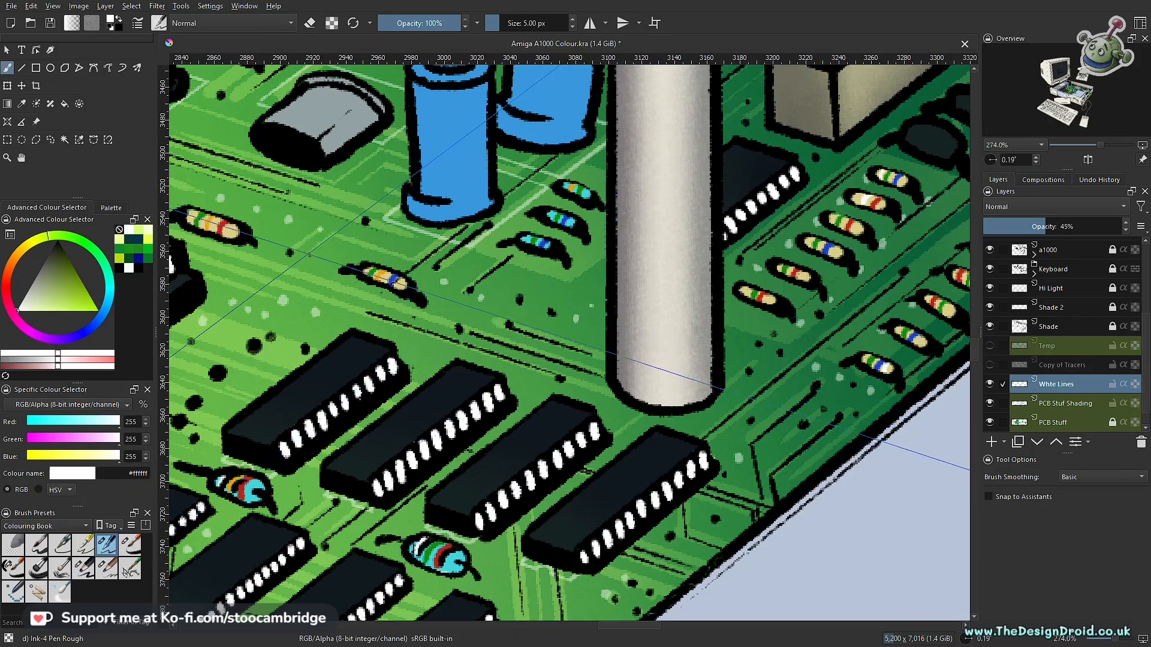
drag(497, 294, 503, 395)
drag(519, 447, 587, 363)
drag(589, 372, 594, 272)
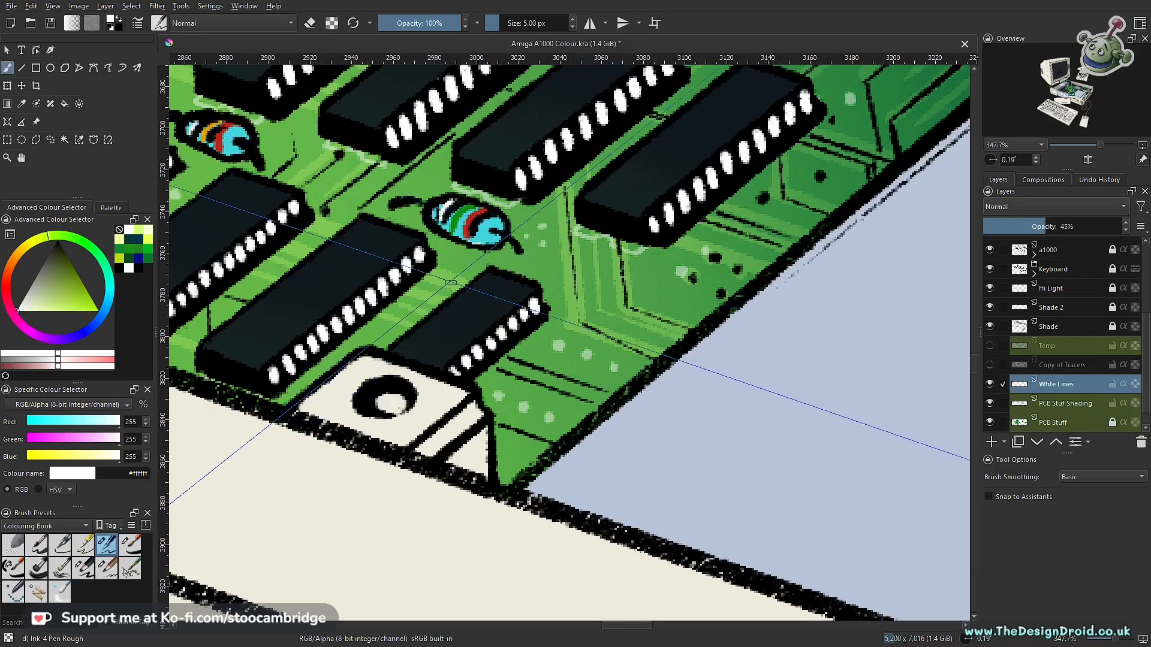
mouse_move(446, 365)
mouse_down()
mouse_move(505, 416)
mouse_move(603, 333)
mouse_move(650, 357)
mouse_move(758, 358)
mouse_move(503, 400)
mouse_up()
drag(635, 378, 647, 401)
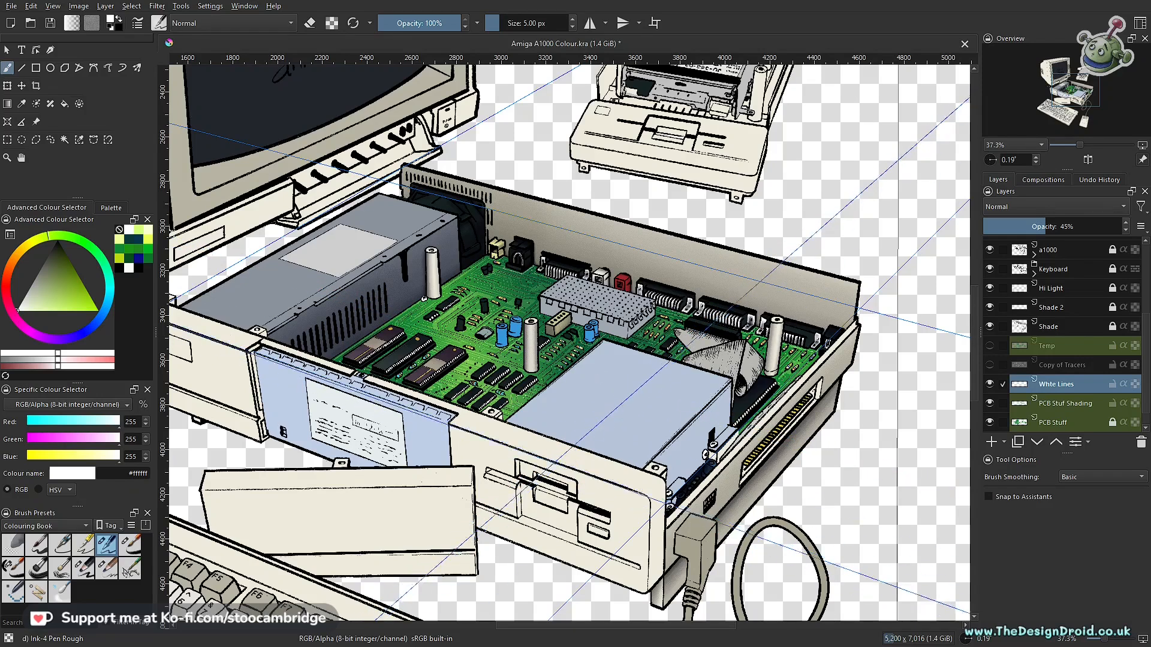
- Turn snapping to assistants on and draw short white edge lines at the rear ends of the upper row of four front chips
drag(489, 403, 664, 318)
drag(792, 294, 777, 326)
drag(643, 305, 602, 331)
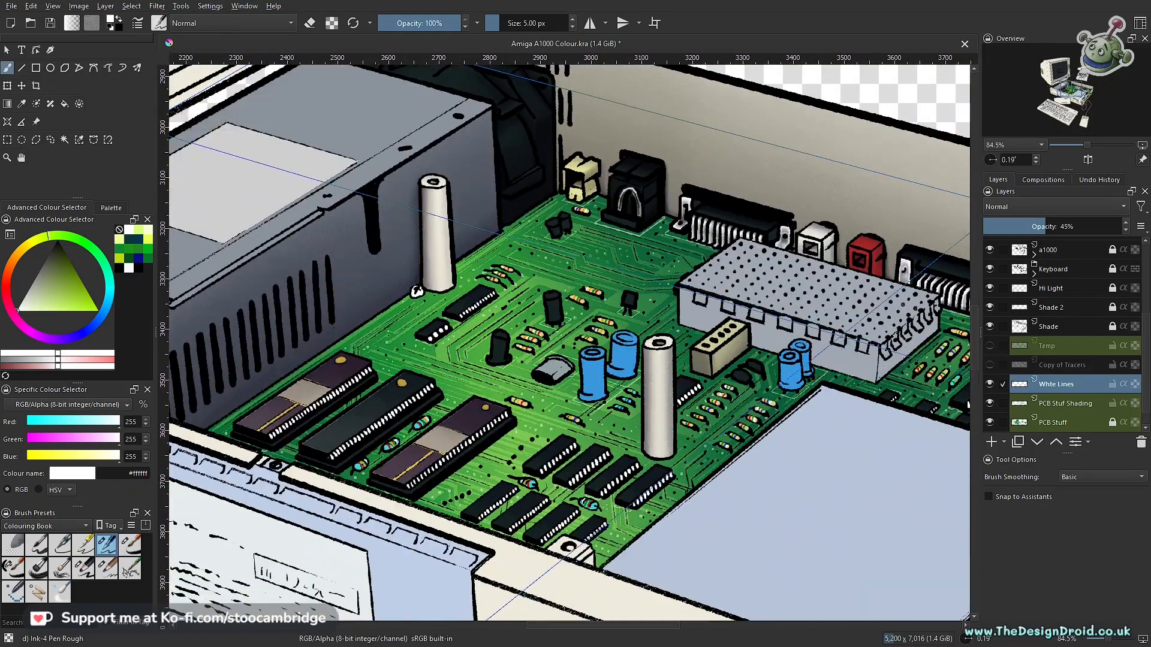
drag(614, 504, 642, 415)
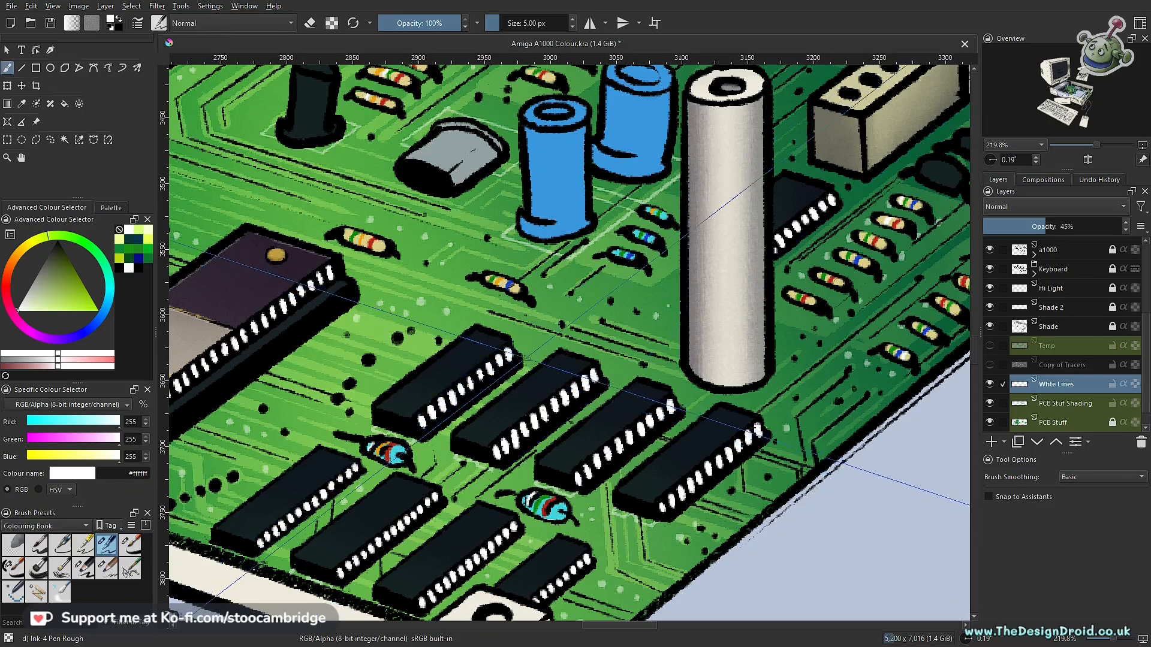
drag(512, 386, 540, 327)
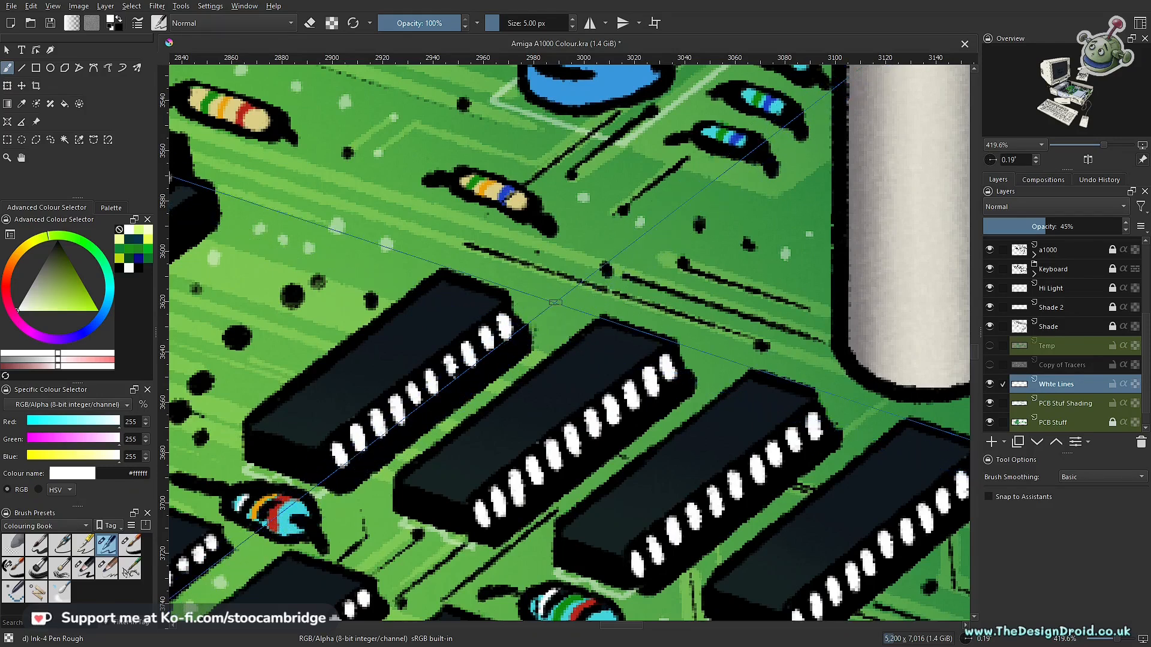
key(ctrl+shift+l)
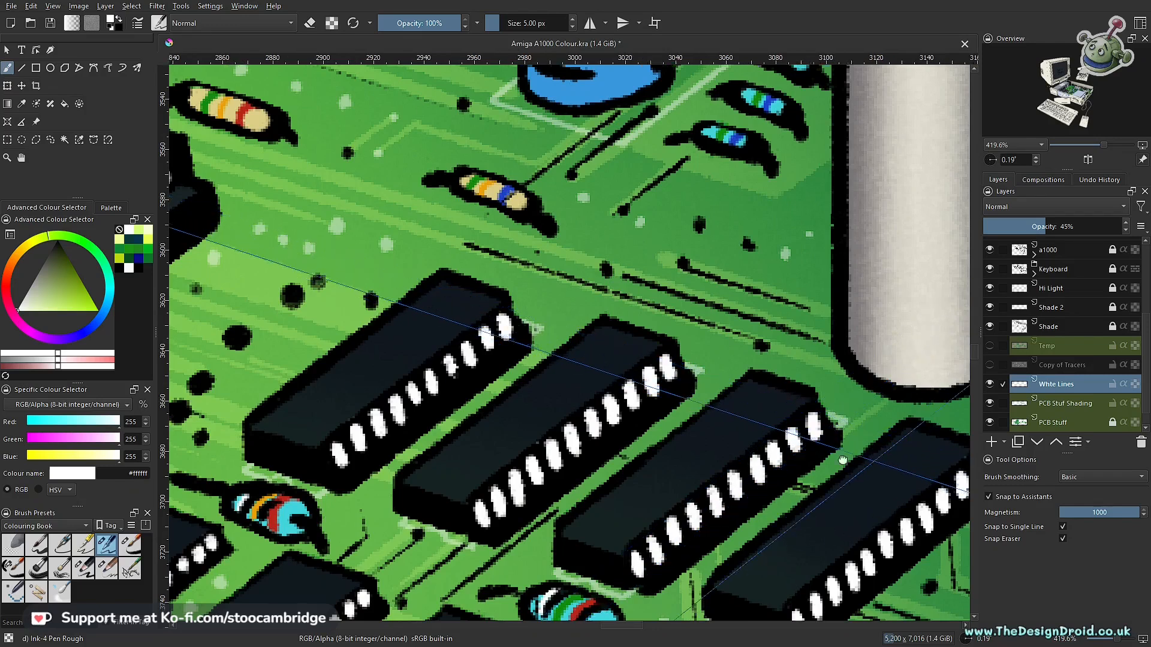
drag(842, 460, 339, 410)
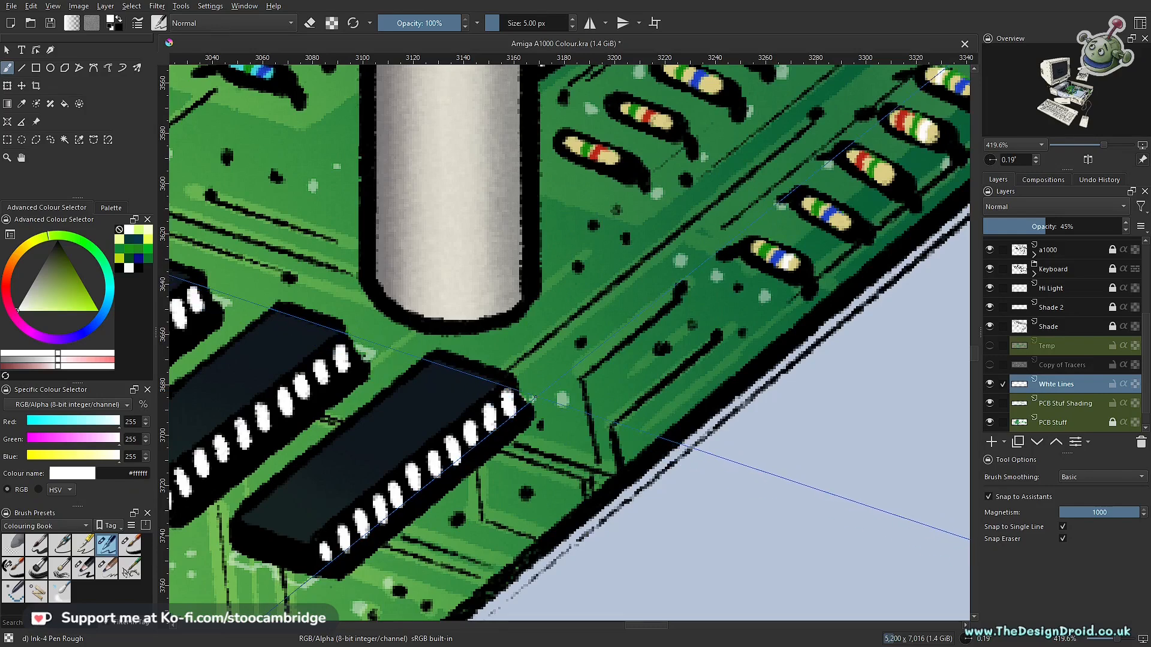
drag(678, 323, 599, 483)
- Draw short white edge lines at the rear ends of the lower row of front chips and the chip behind the central pillar
drag(694, 365, 791, 391)
drag(703, 416, 622, 325)
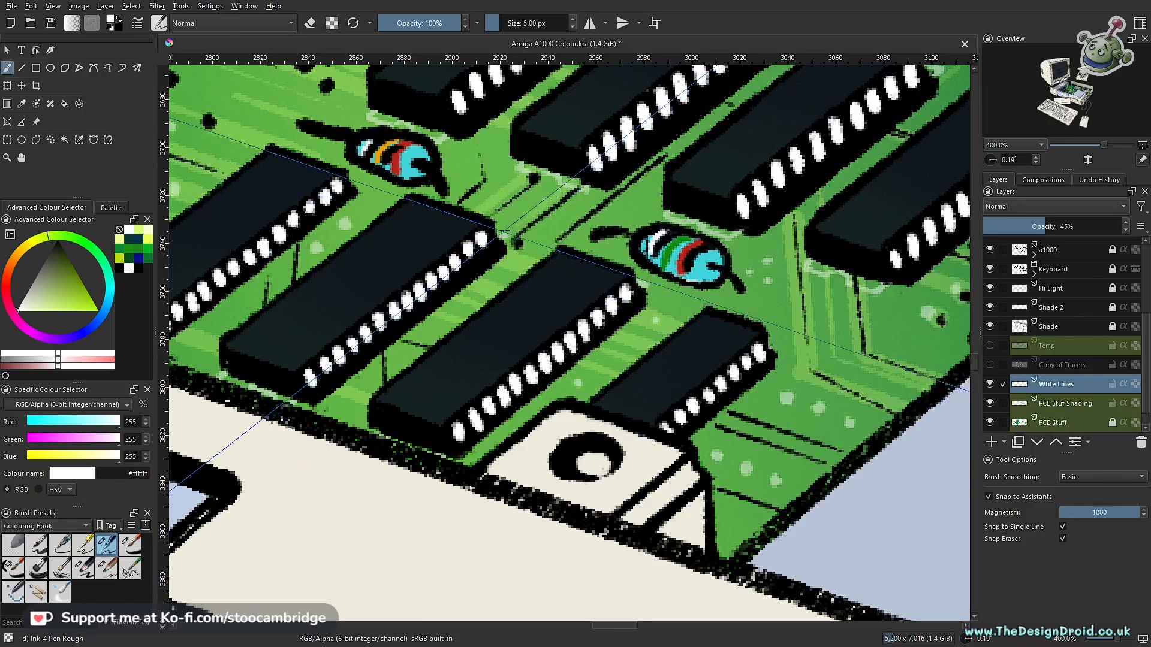
drag(353, 184, 498, 191)
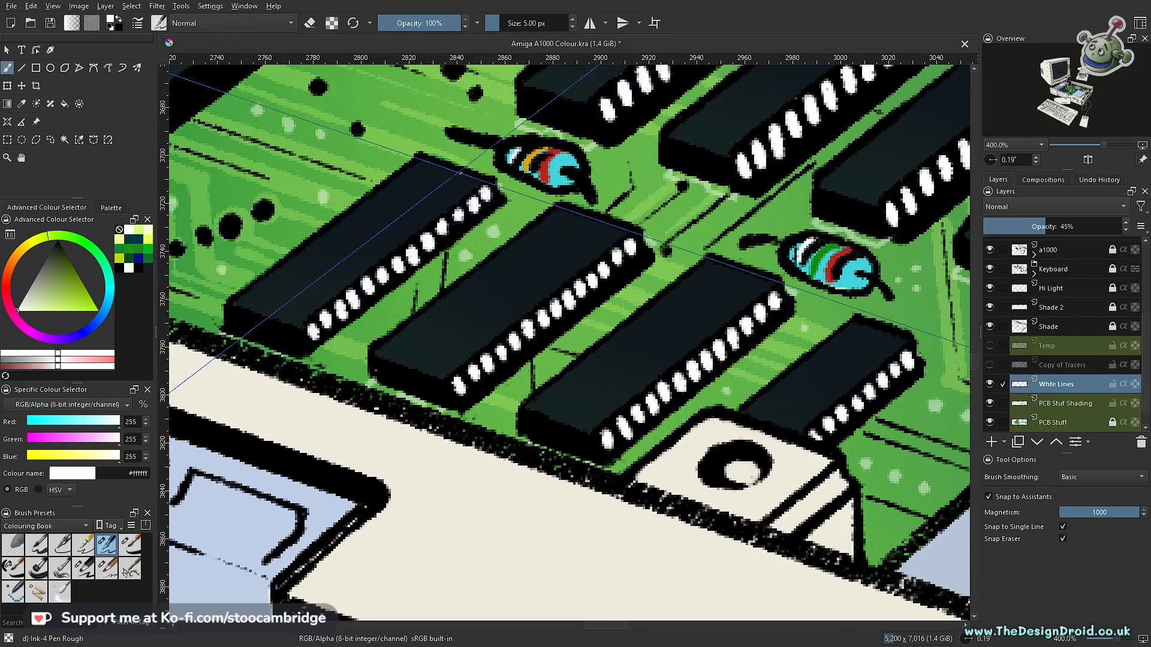
scroll(459, 174, down, 4)
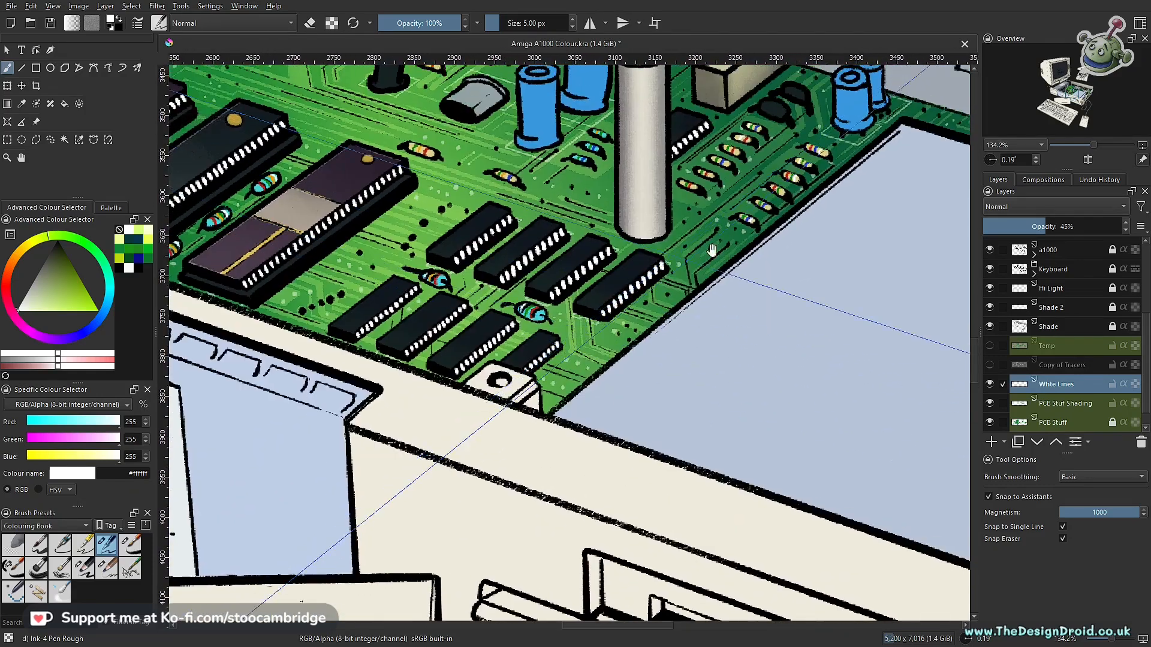
scroll(711, 251, up, 4)
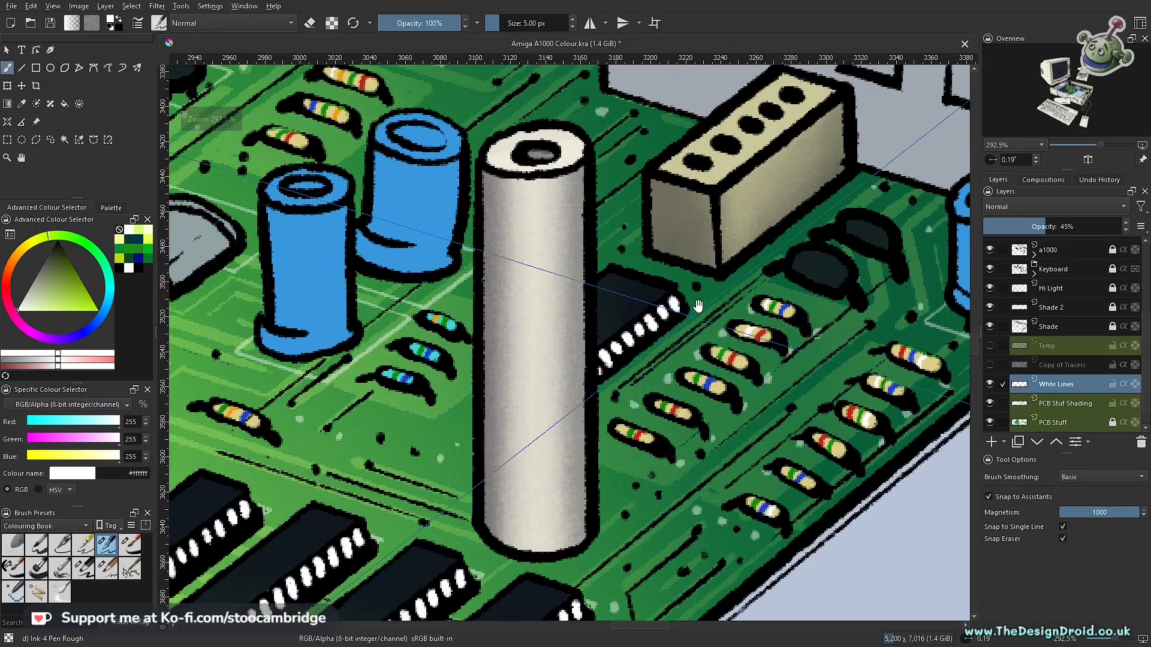
scroll(699, 306, up, 2)
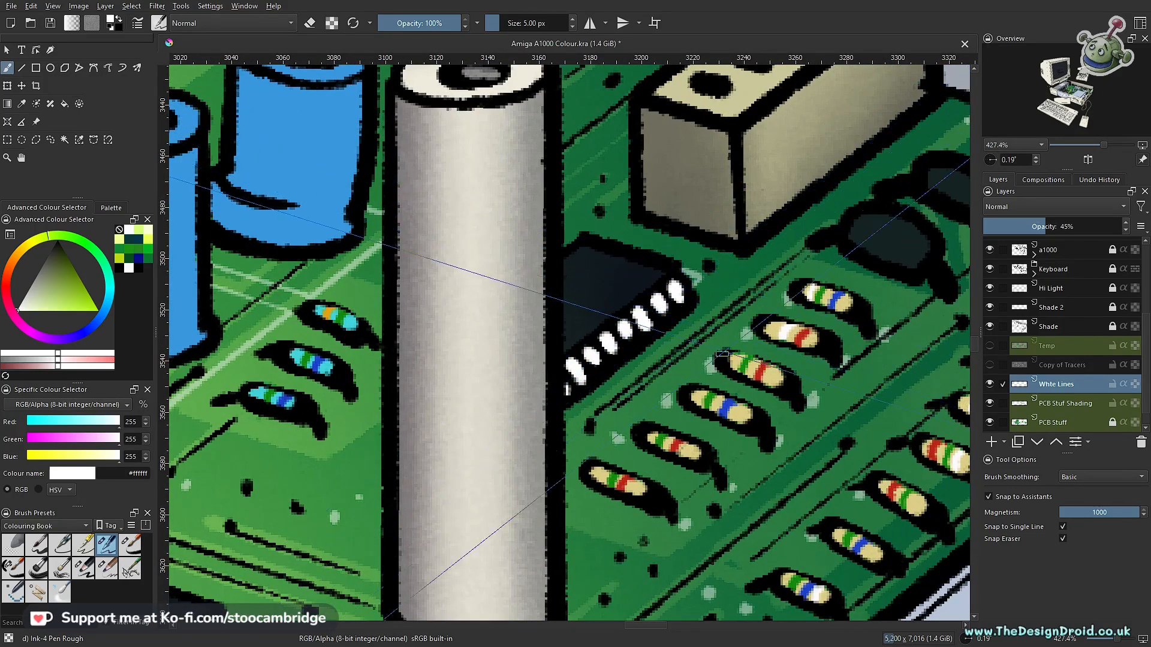
- Draw a white outline along the base of the beige five-hole connector block behind the central pillar
scroll(778, 294, down, 7)
drag(783, 289, 677, 370)
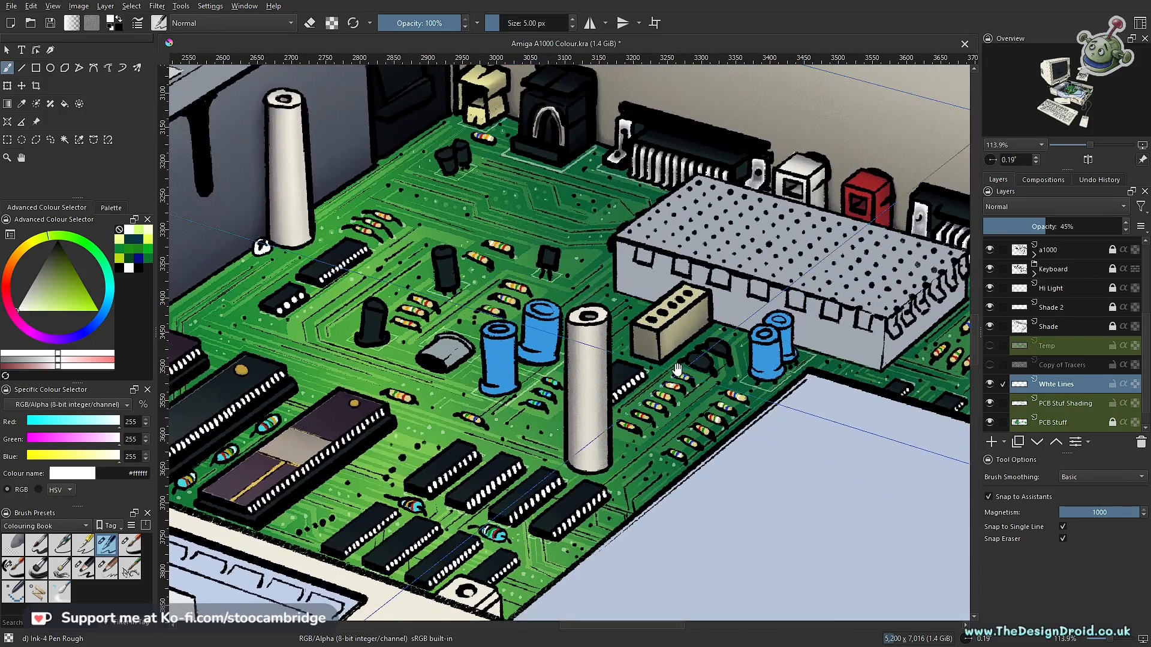
scroll(706, 327, up, 3)
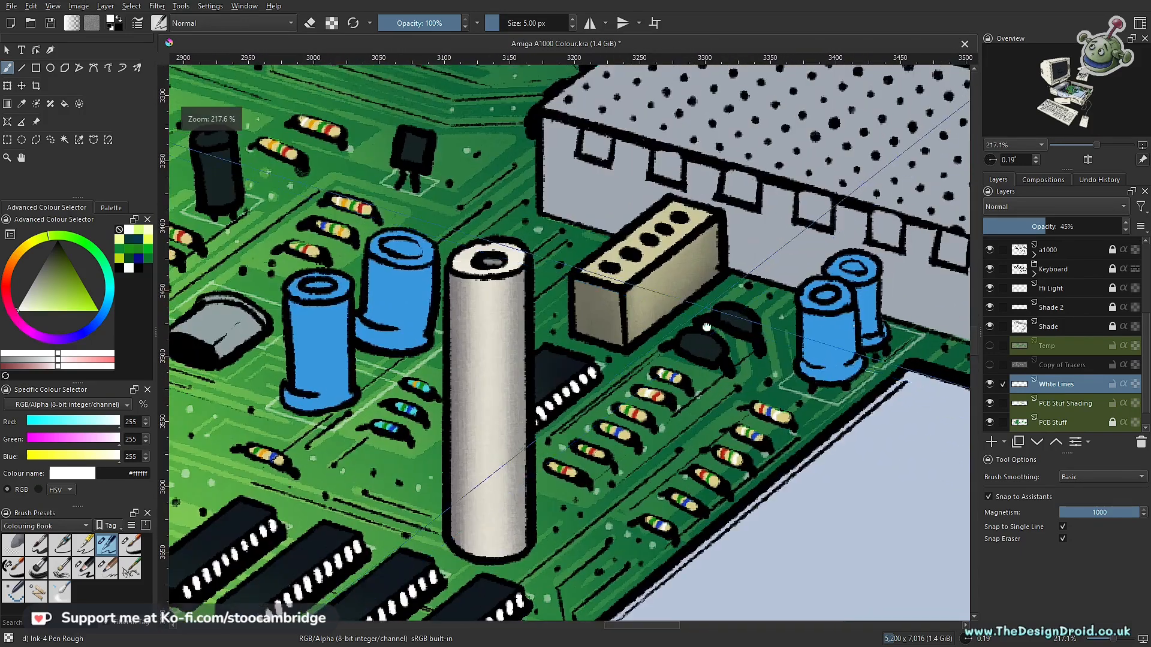
drag(706, 327, 730, 388)
scroll(672, 376, up, 2)
scroll(672, 390, down, 3)
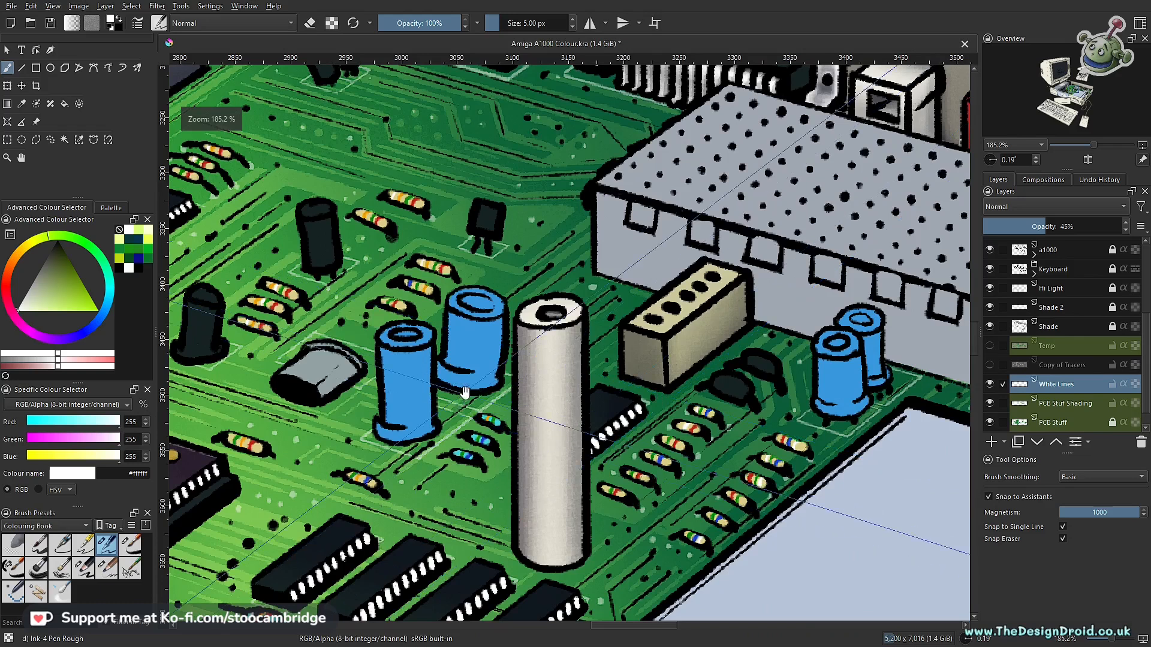
scroll(688, 429, up, 3)
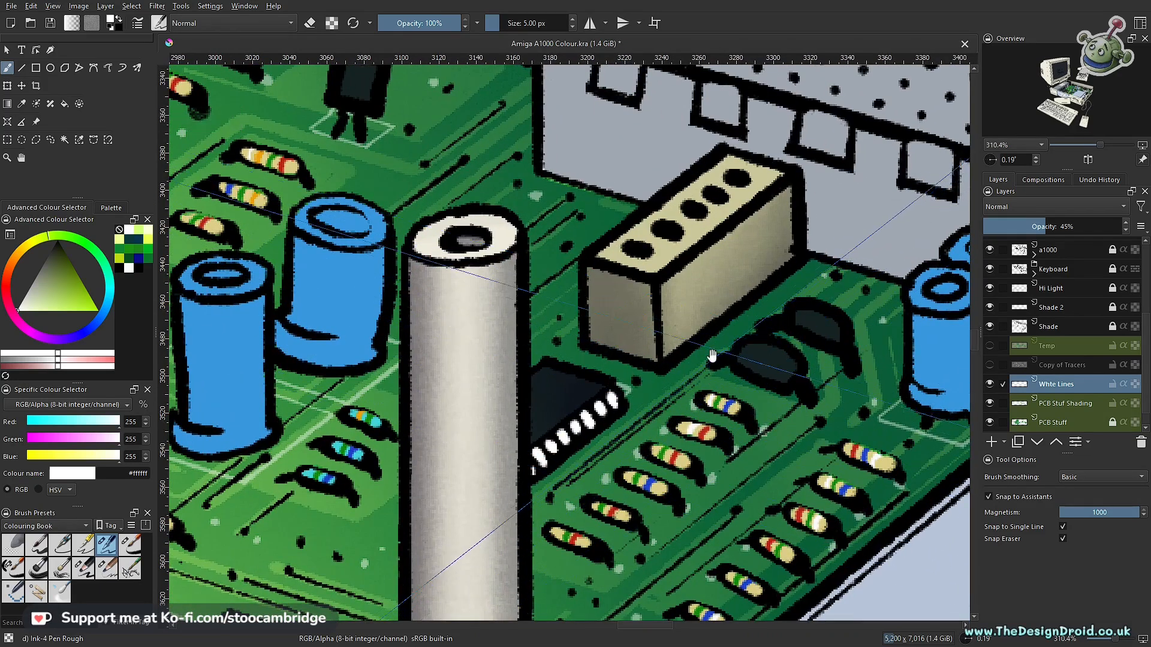
scroll(714, 336, up, 2)
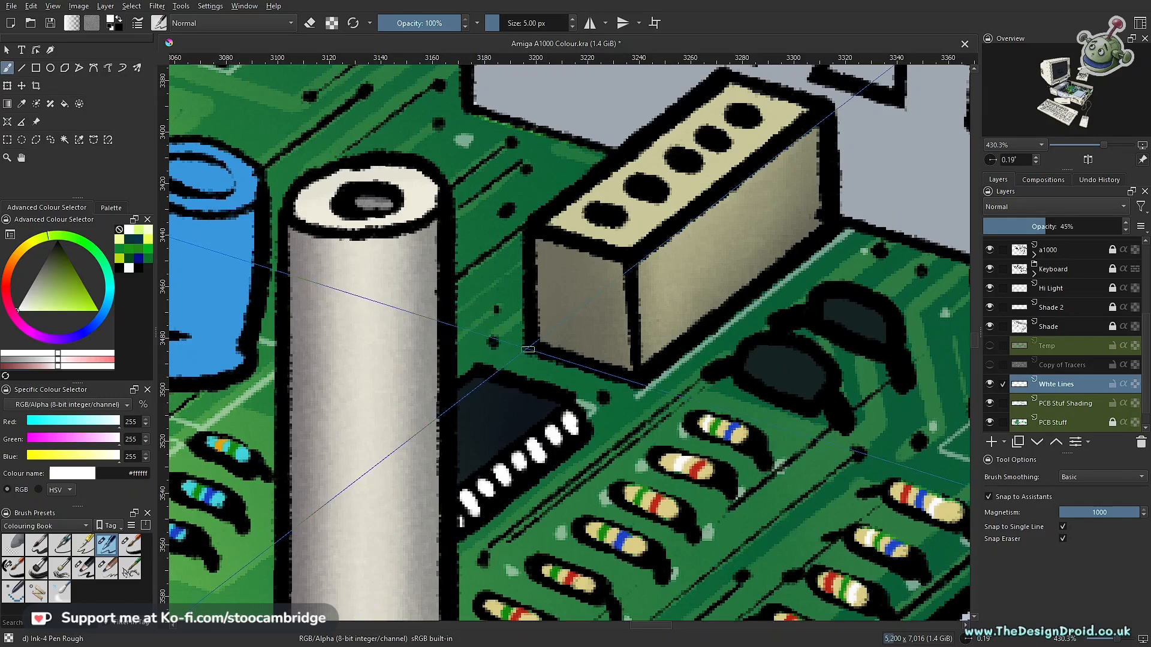
drag(512, 356, 627, 390)
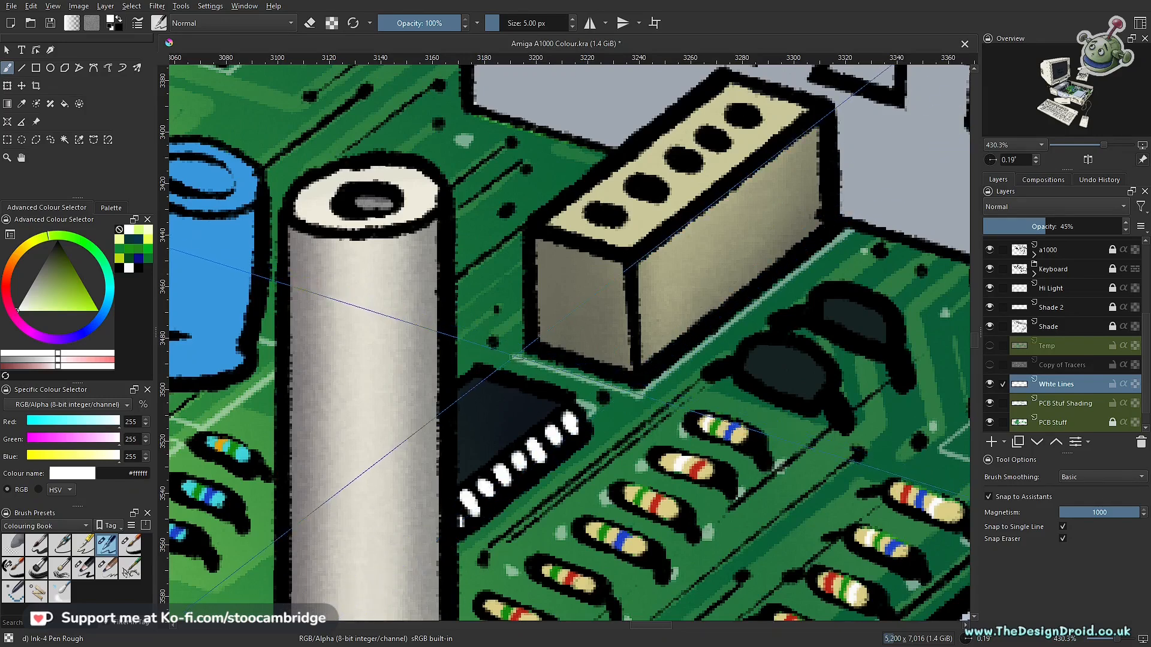
- Examine the white dots and outlines across the whole circuit board, from the far rear pillar back to the front chips
drag(722, 293, 661, 365)
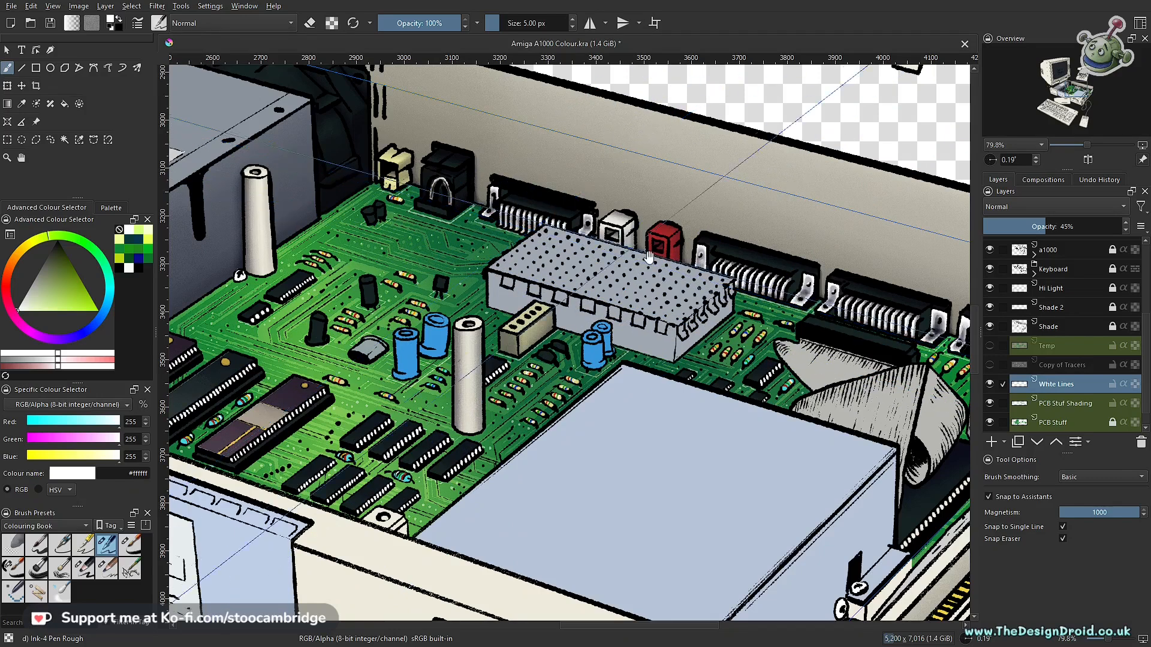
drag(902, 347, 561, 336)
drag(605, 395, 605, 390)
drag(717, 389, 720, 360)
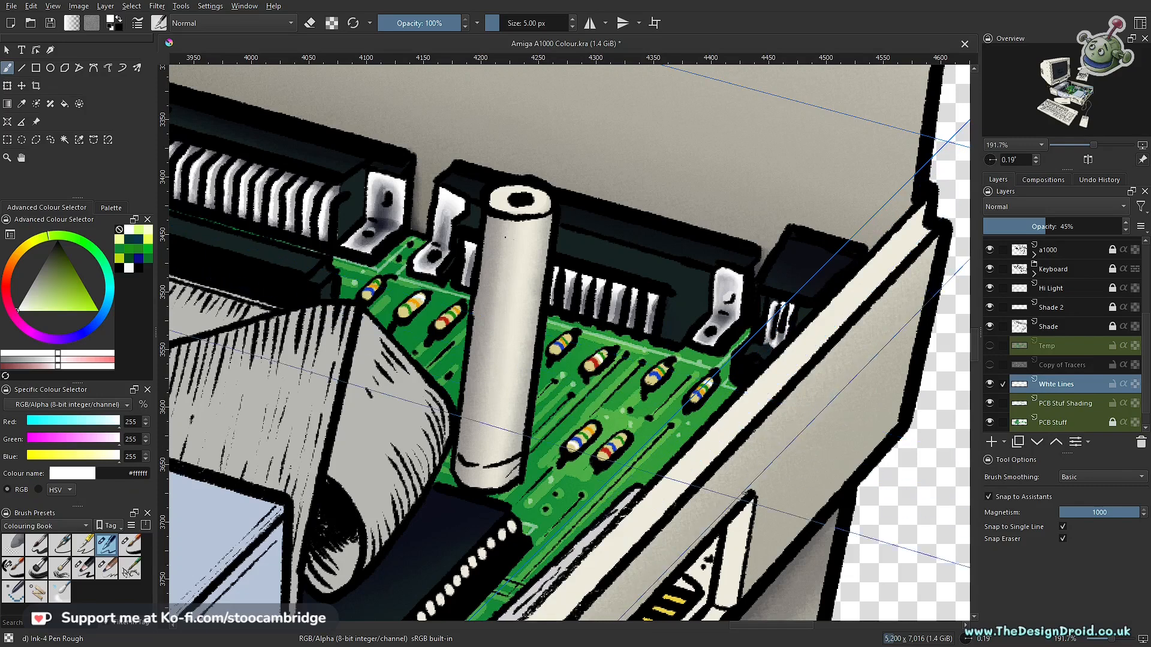
scroll(695, 413, down, 5)
drag(612, 489, 722, 417)
drag(537, 376, 798, 429)
drag(672, 386, 854, 403)
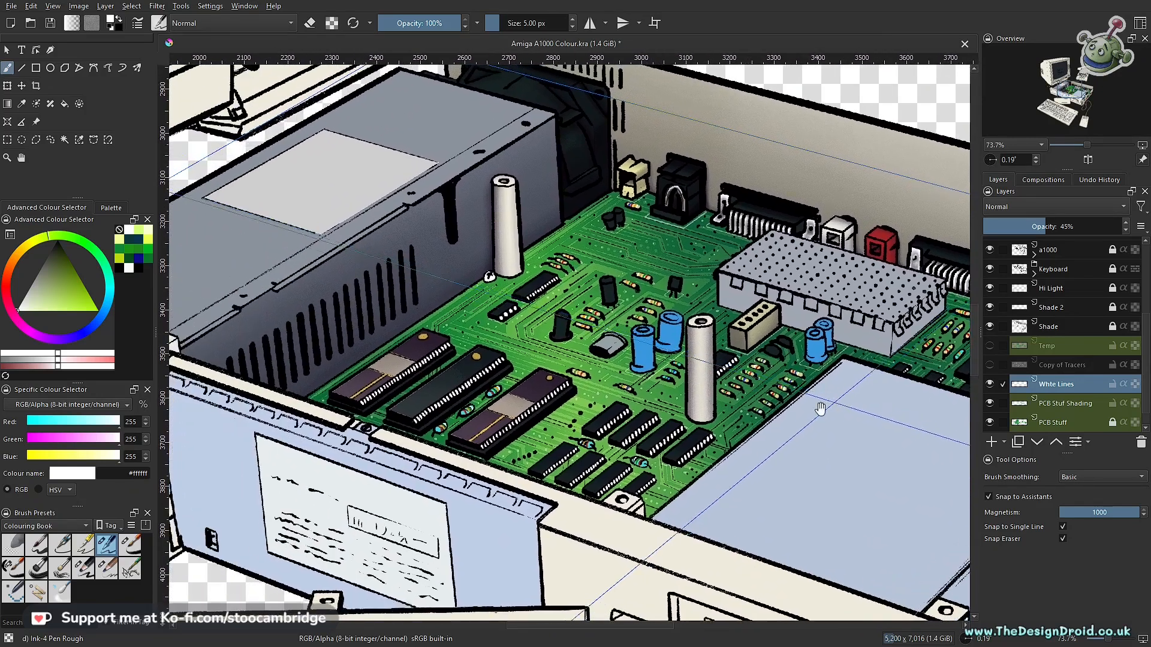
drag(736, 334, 703, 431)
- Extend the white outline beside the cream rear socket towards the case corner and turn snapping to assistants off
drag(620, 374, 575, 316)
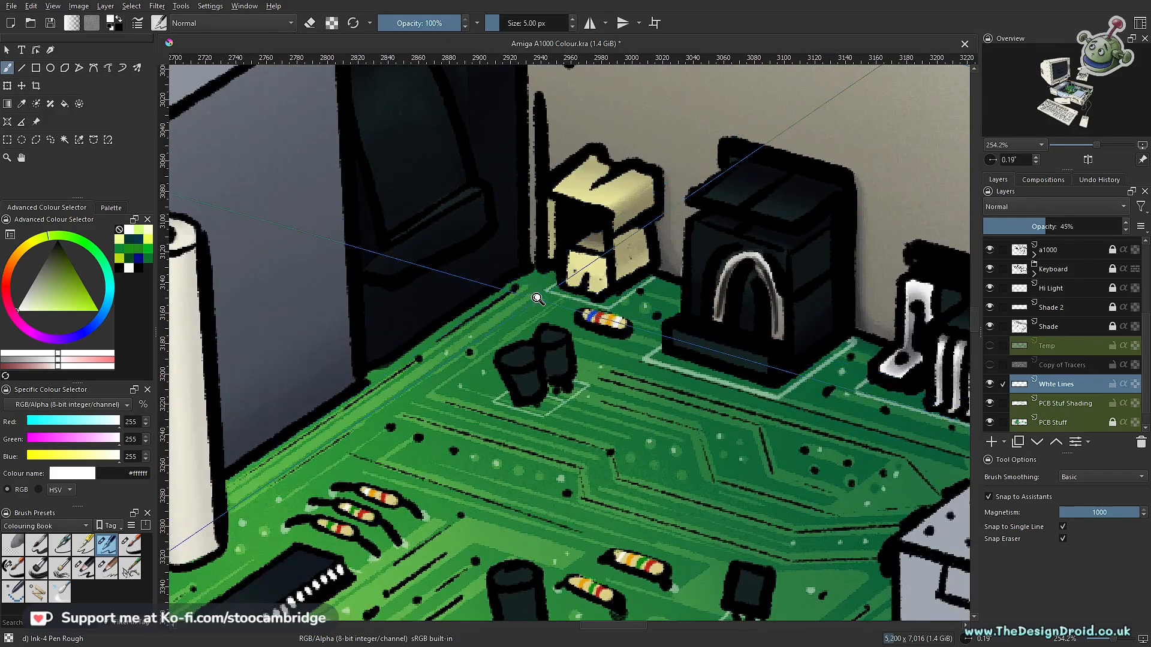
drag(537, 298, 542, 255)
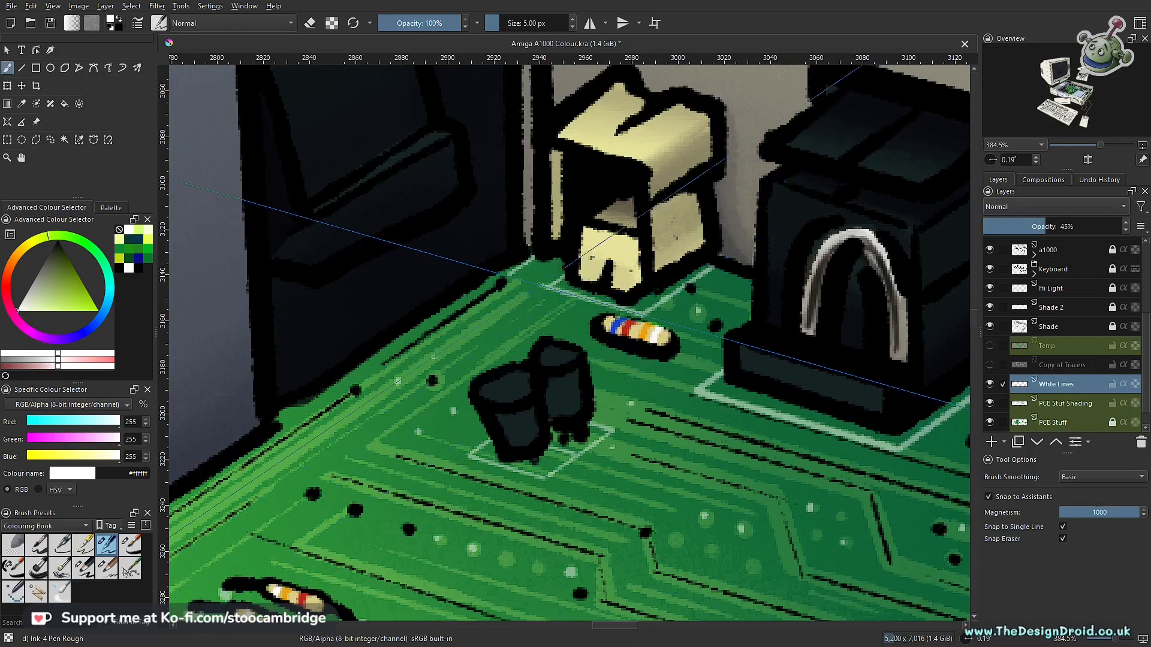
key(ctrl+shift+l)
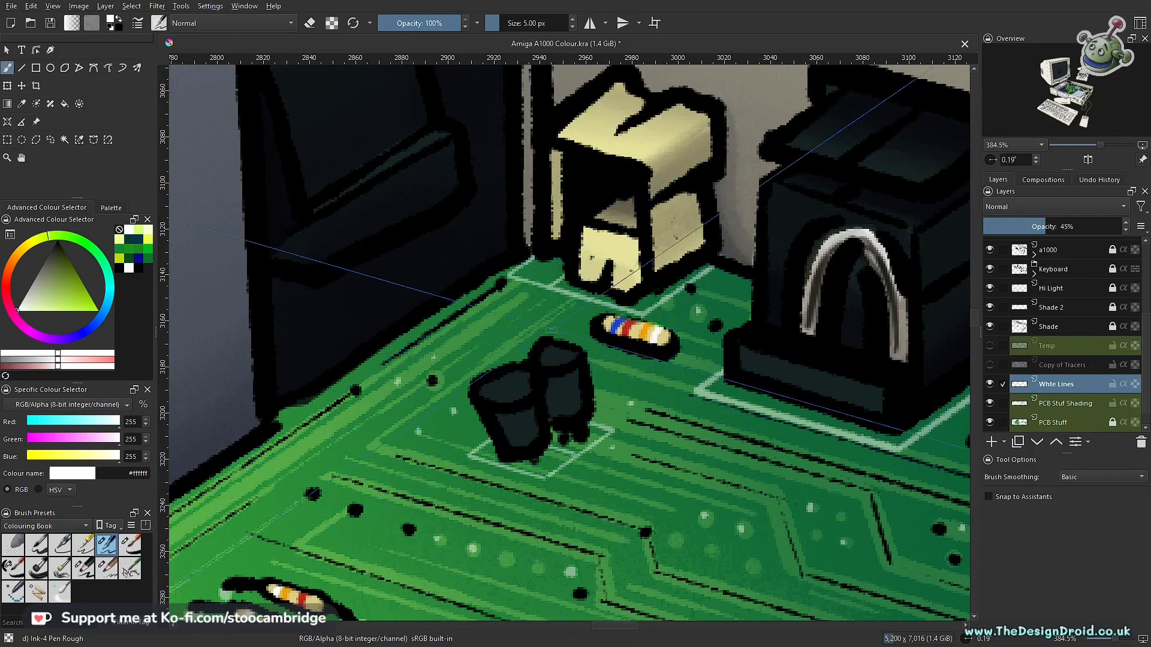
mouse_move(552, 333)
mouse_down()
mouse_move(606, 221)
mouse_move(600, 356)
mouse_up()
drag(580, 258, 577, 262)
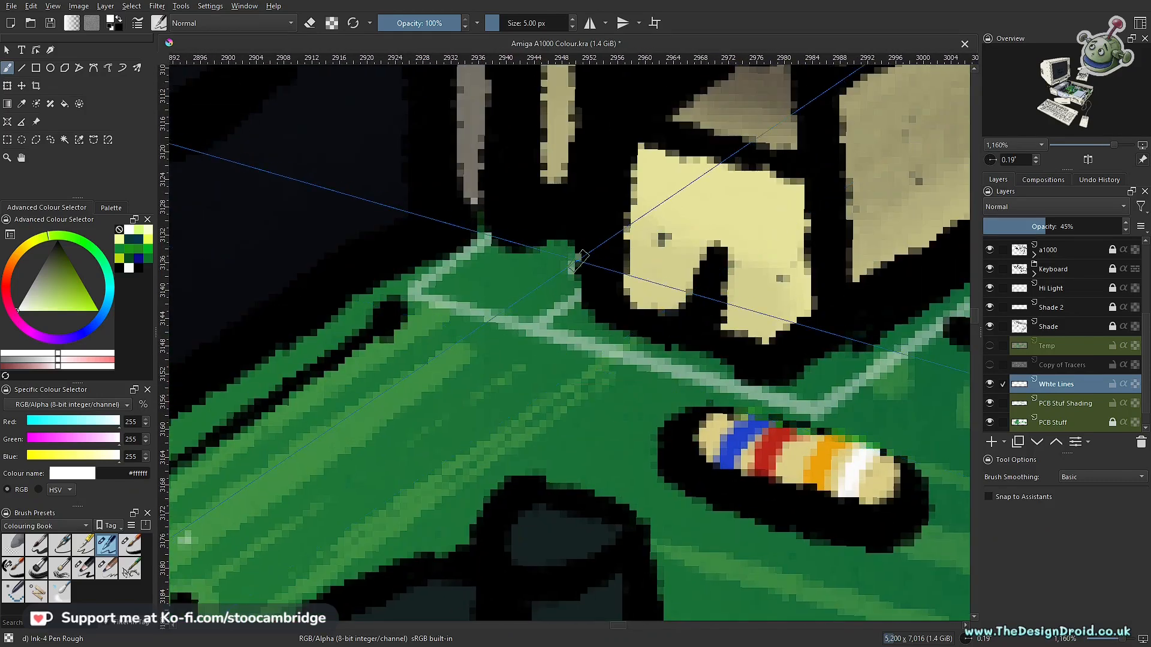
- Erase the leftover white line segment between the cream rear socket and the new outline beside it
key(e)
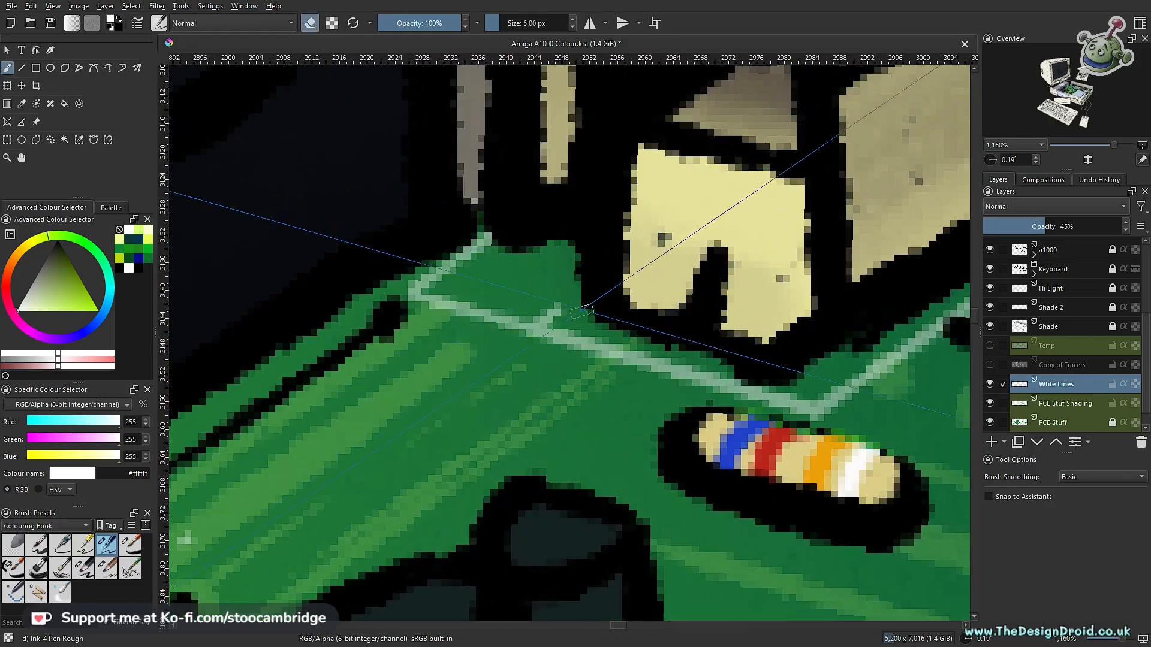
drag(704, 261, 603, 482)
drag(733, 380, 711, 415)
- Check the white outlines around the rear connectors and save the drawing
drag(898, 435, 617, 413)
drag(653, 401, 635, 317)
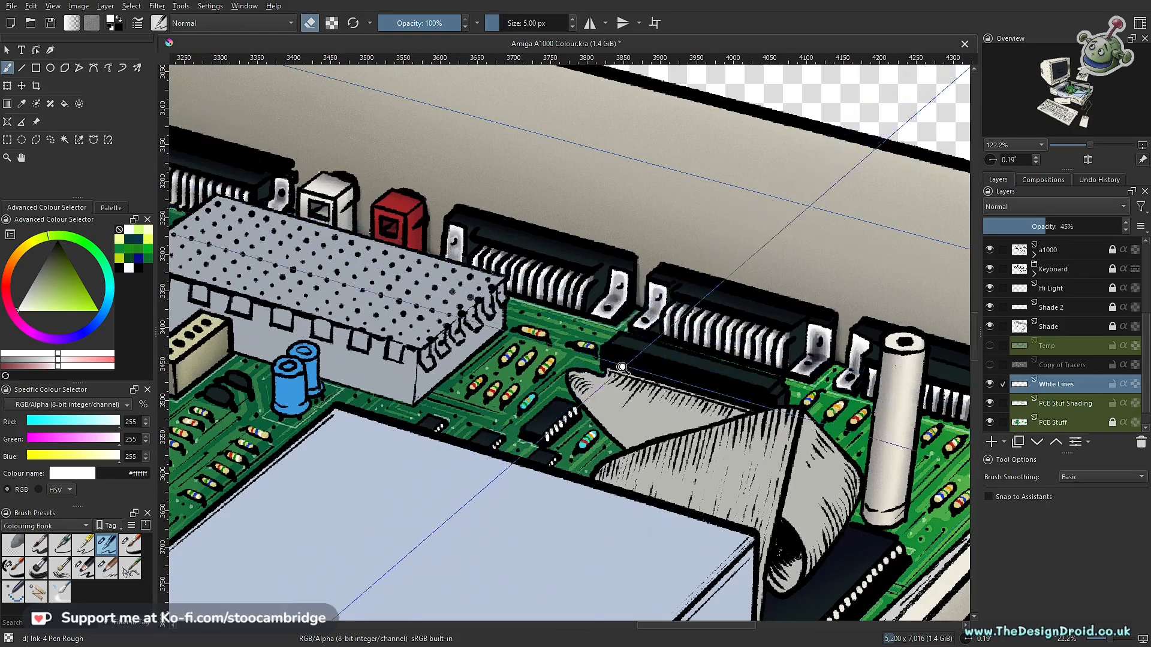
drag(625, 372, 625, 310)
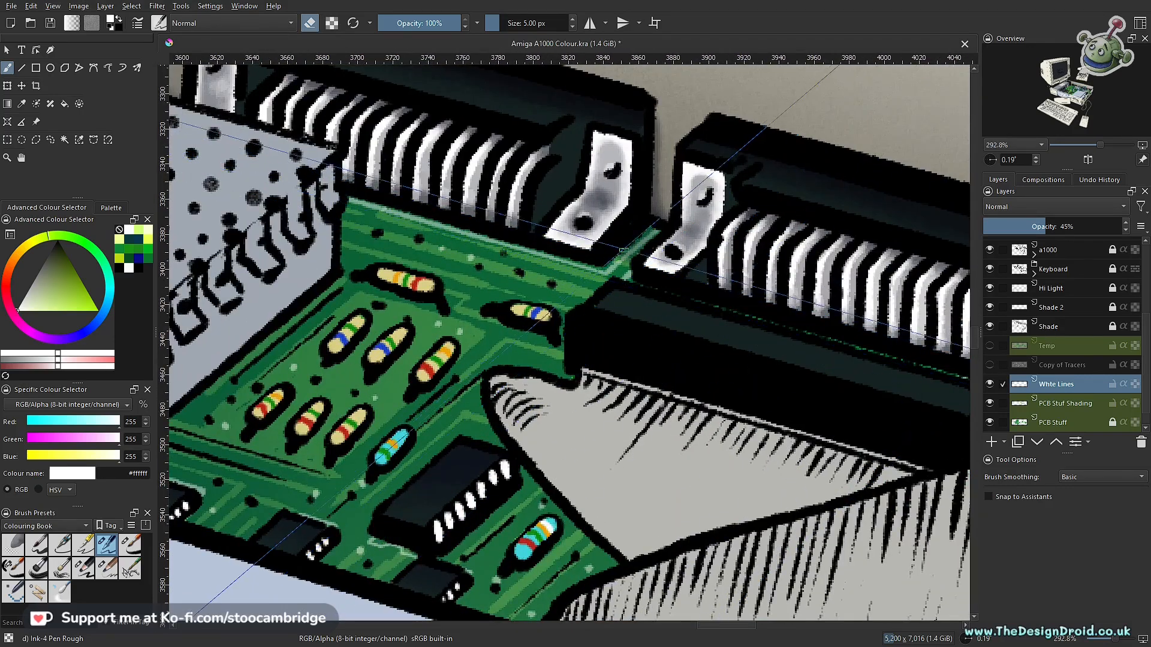
drag(620, 235, 580, 340)
drag(581, 358, 666, 343)
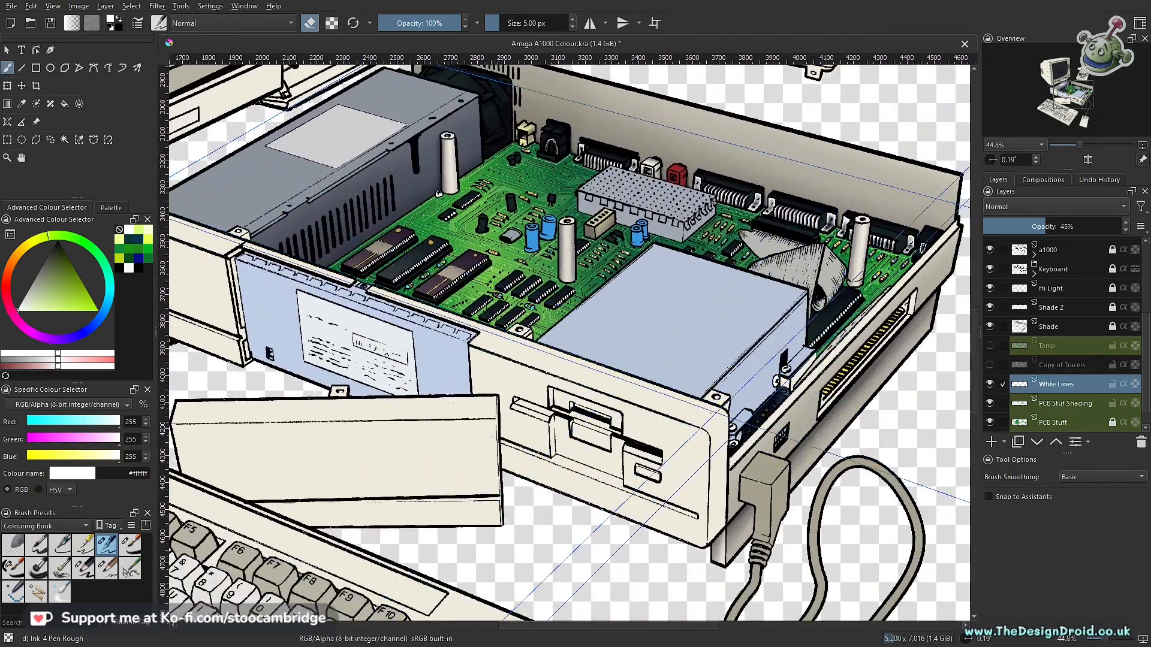
key(ctrl+s)
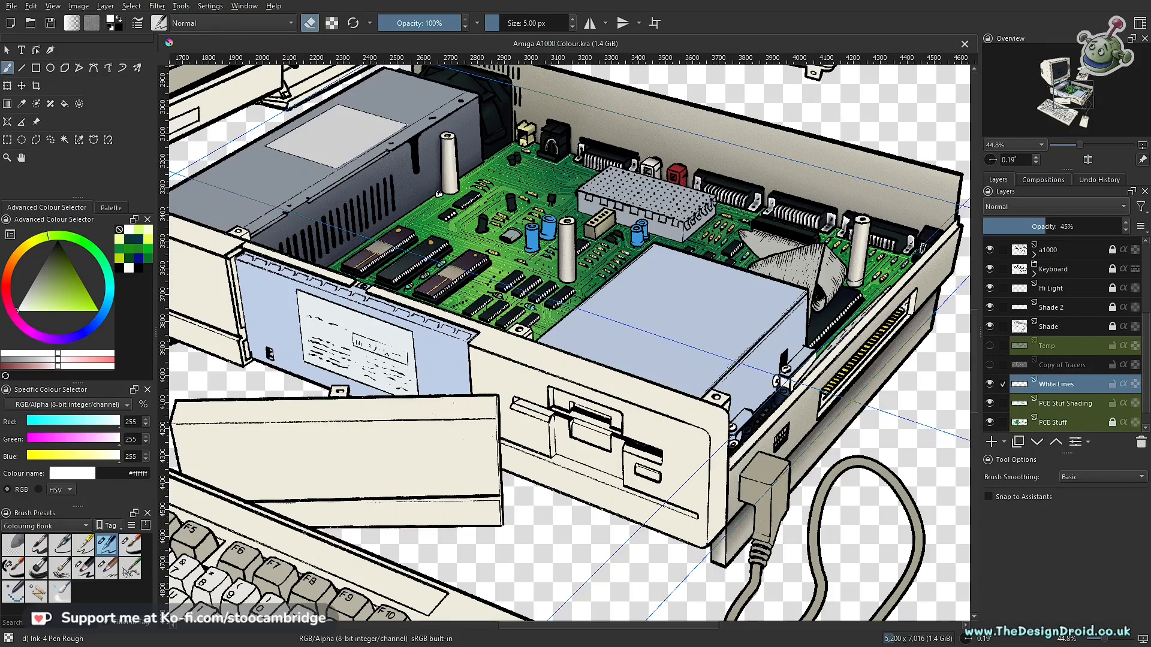
- Merge the white lines layer with the PCB stuff shading layer below it
scroll(721, 454, up, 4)
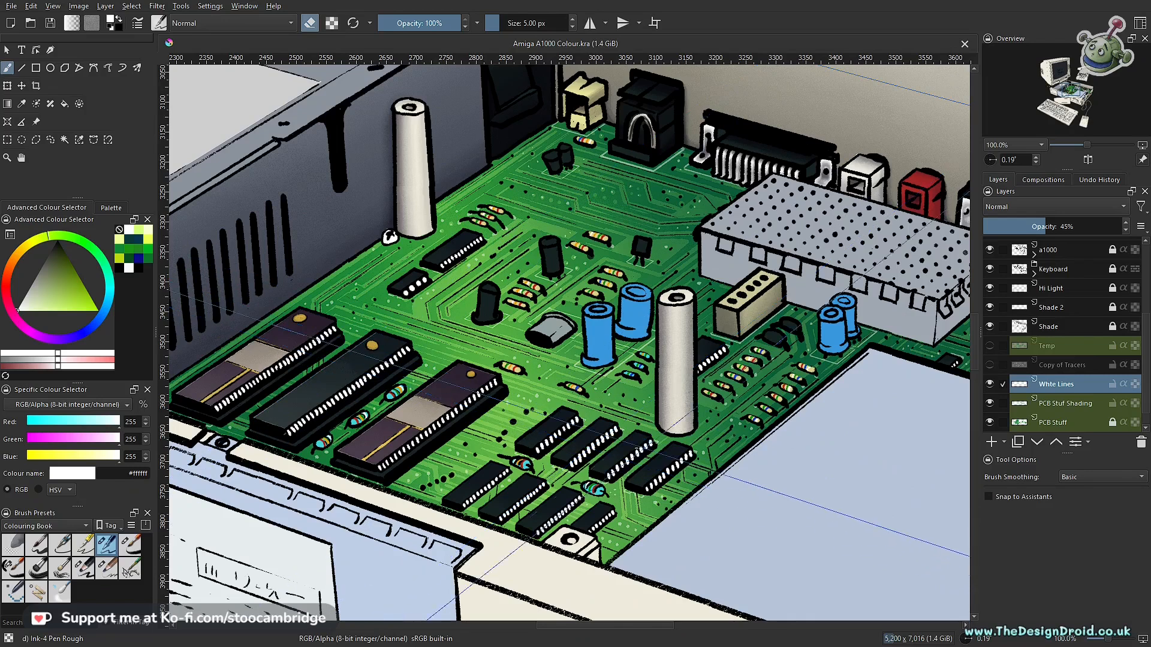
drag(698, 451, 644, 408)
right_click(1071, 386)
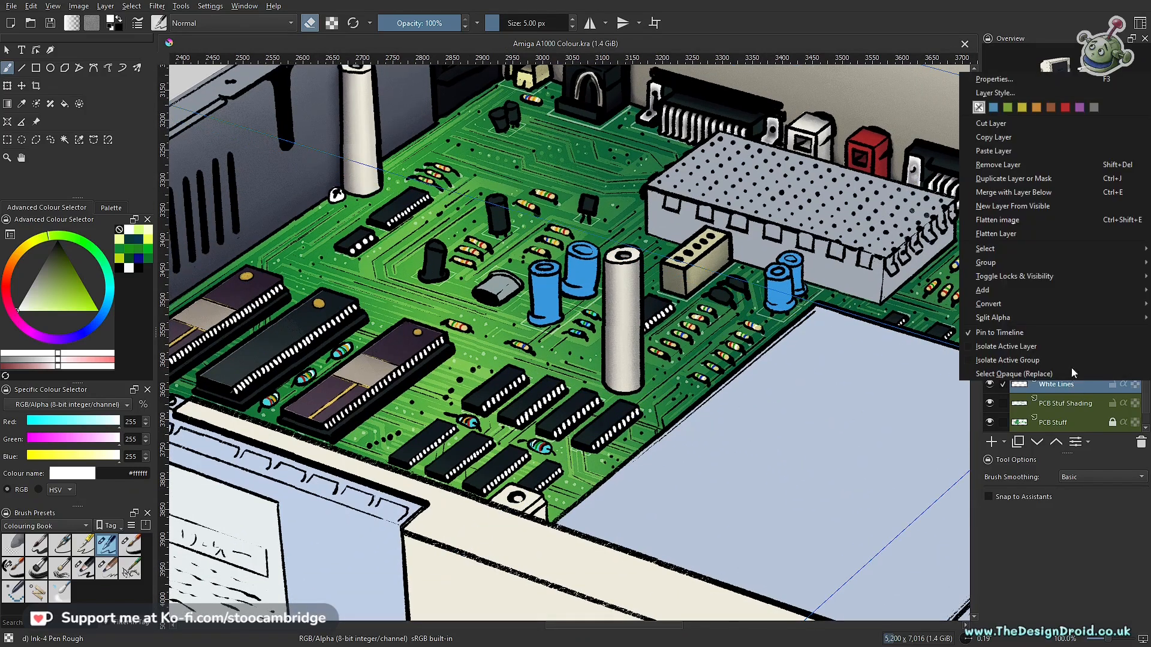
click(1048, 195)
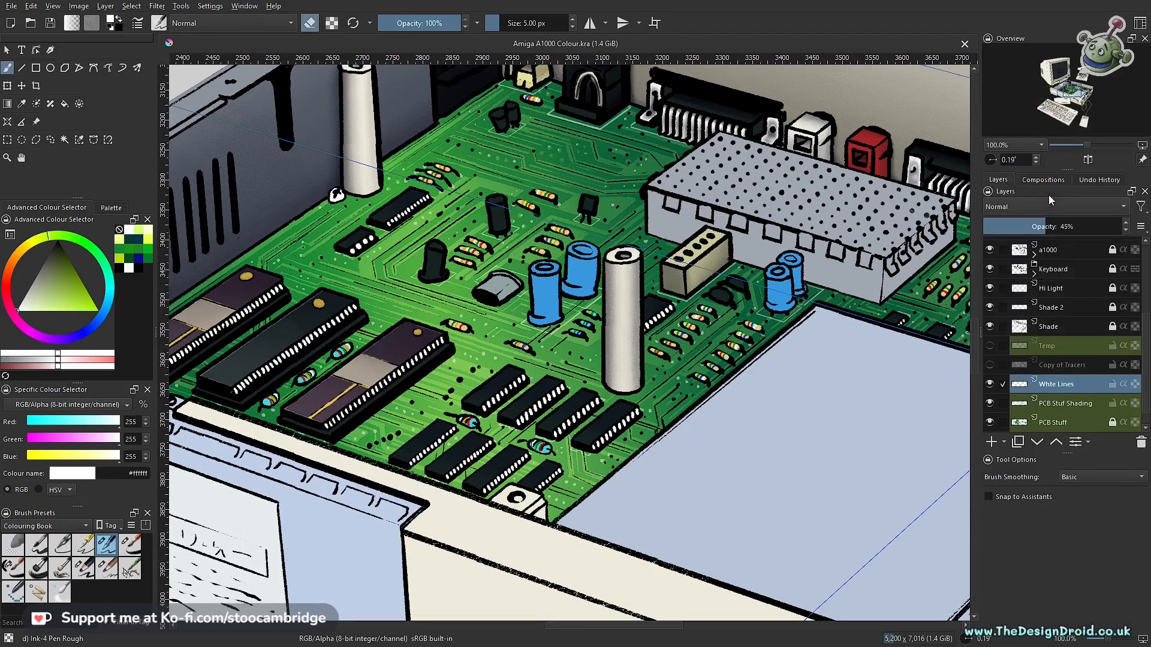
- Compare the board with and without the merged PCB shading layer and the Shade layer
click(991, 383)
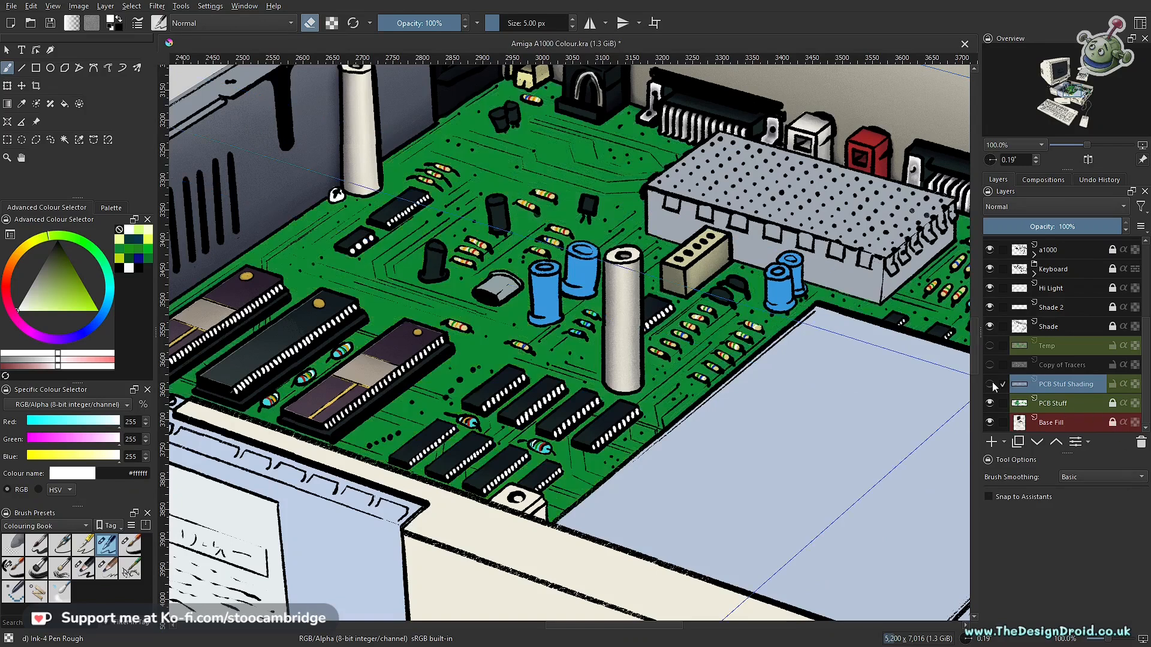
click(991, 382)
click(991, 383)
click(991, 383)
key(minus)
key(minus)
key(minus)
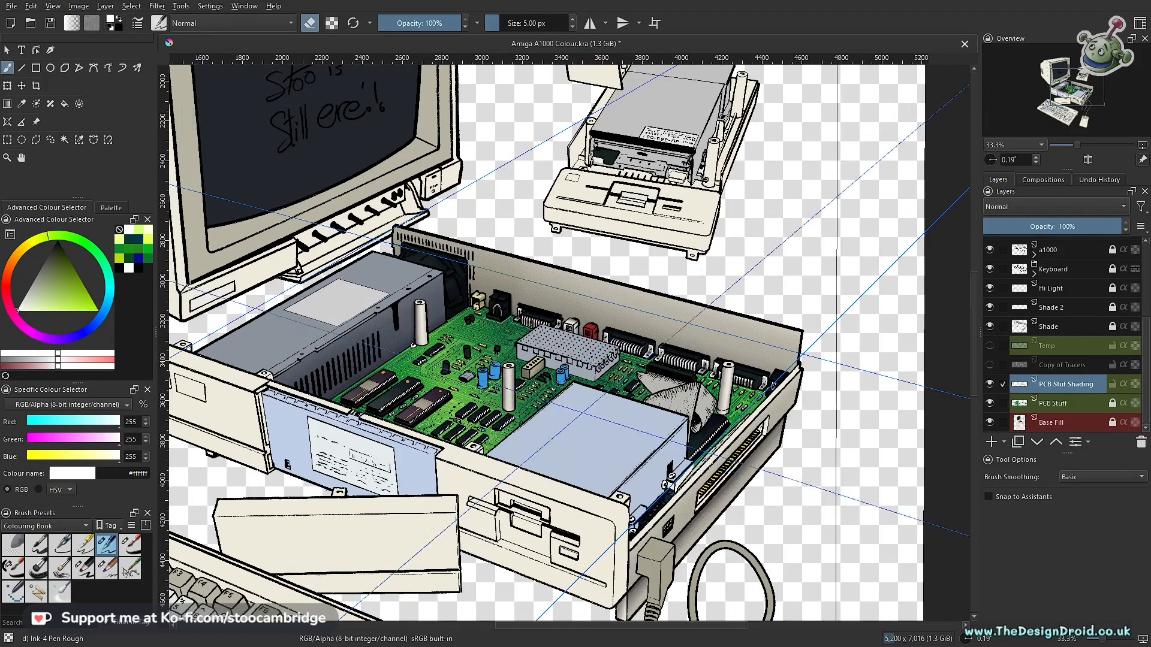
click(1046, 326)
click(991, 327)
click(991, 327)
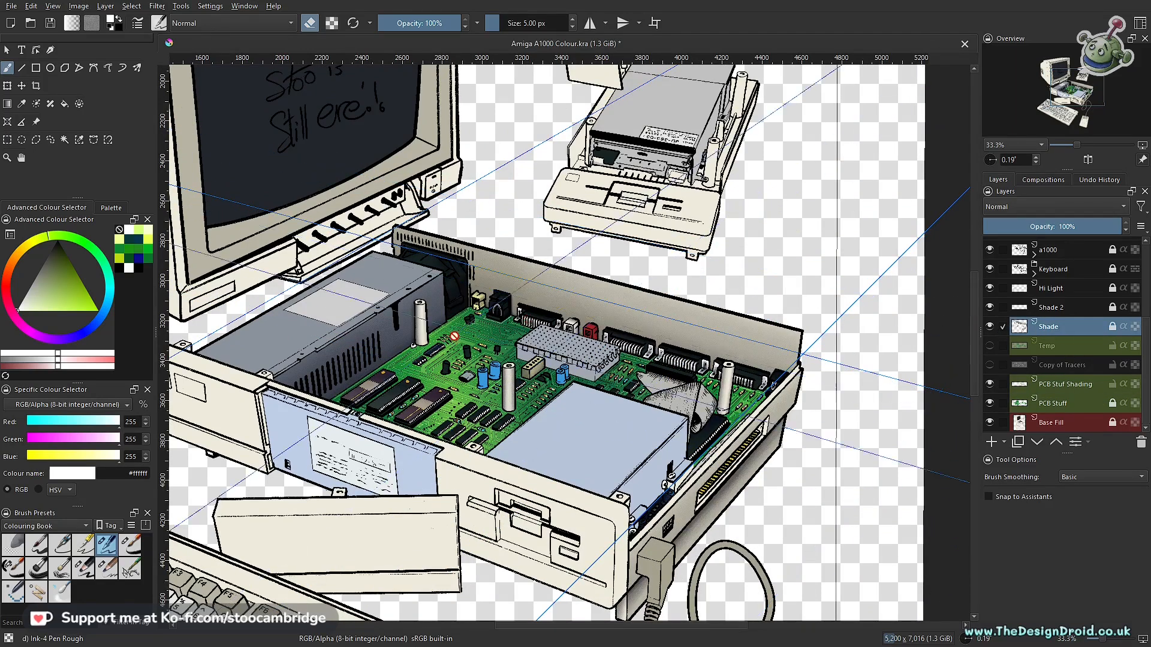
- Inspect the chips, capacitors and rear connectors across the board, comparing it with the Base Fill and Shade layers hidden and shown
scroll(429, 370, up, 3)
drag(429, 369, 686, 403)
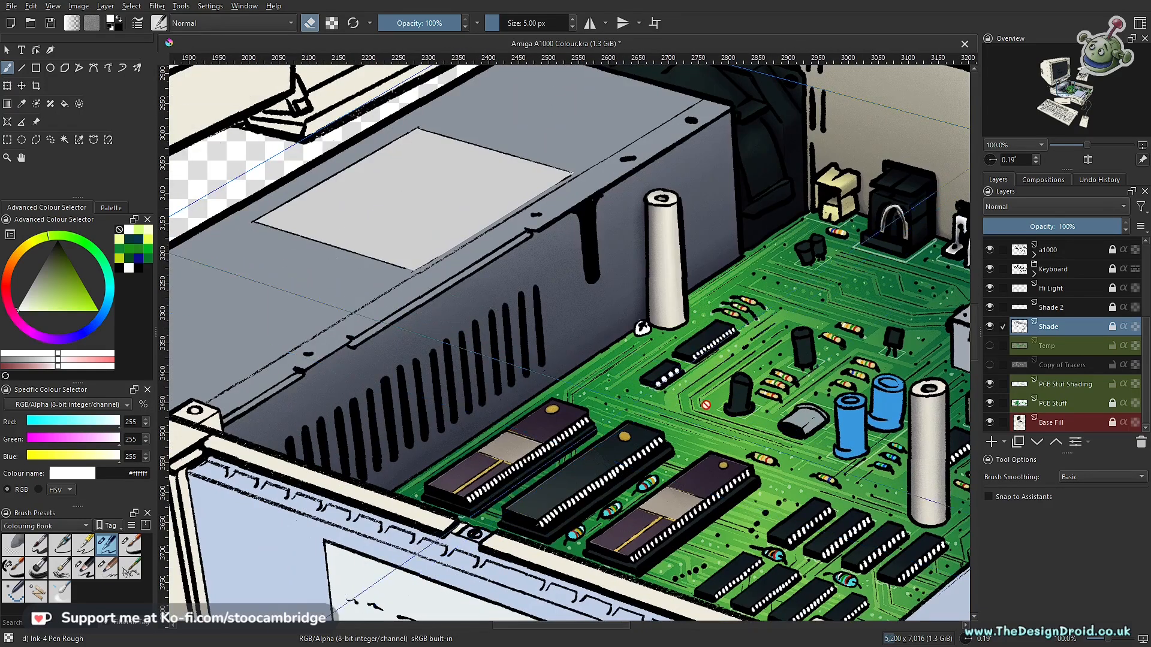
drag(641, 328, 381, 293)
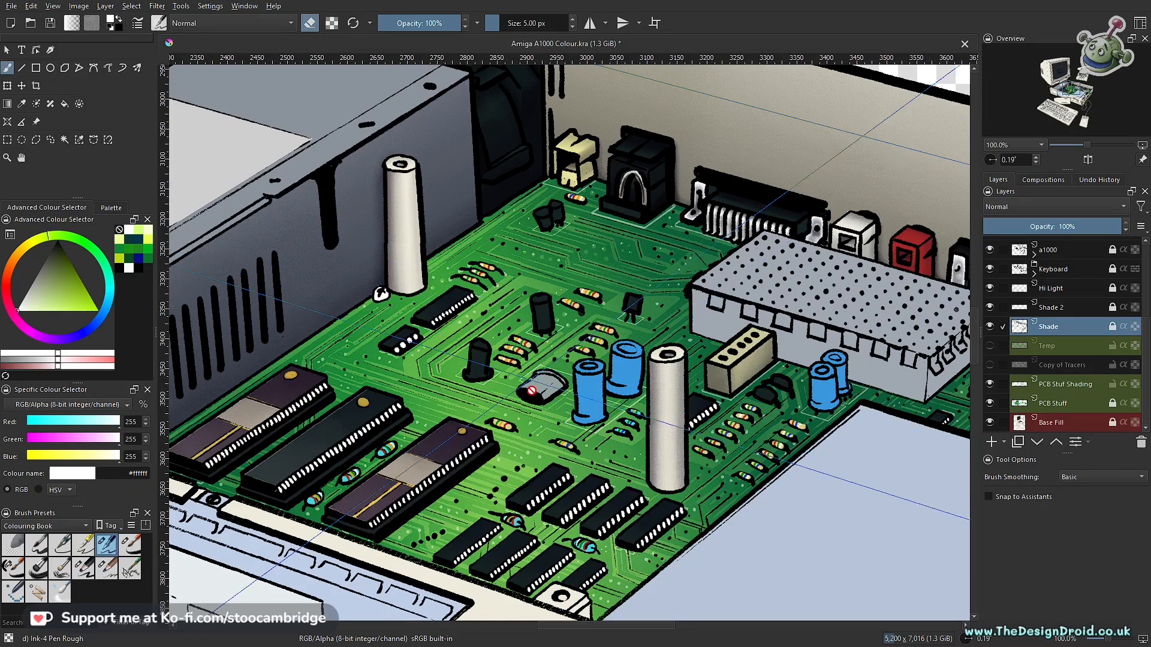
drag(566, 418, 523, 410)
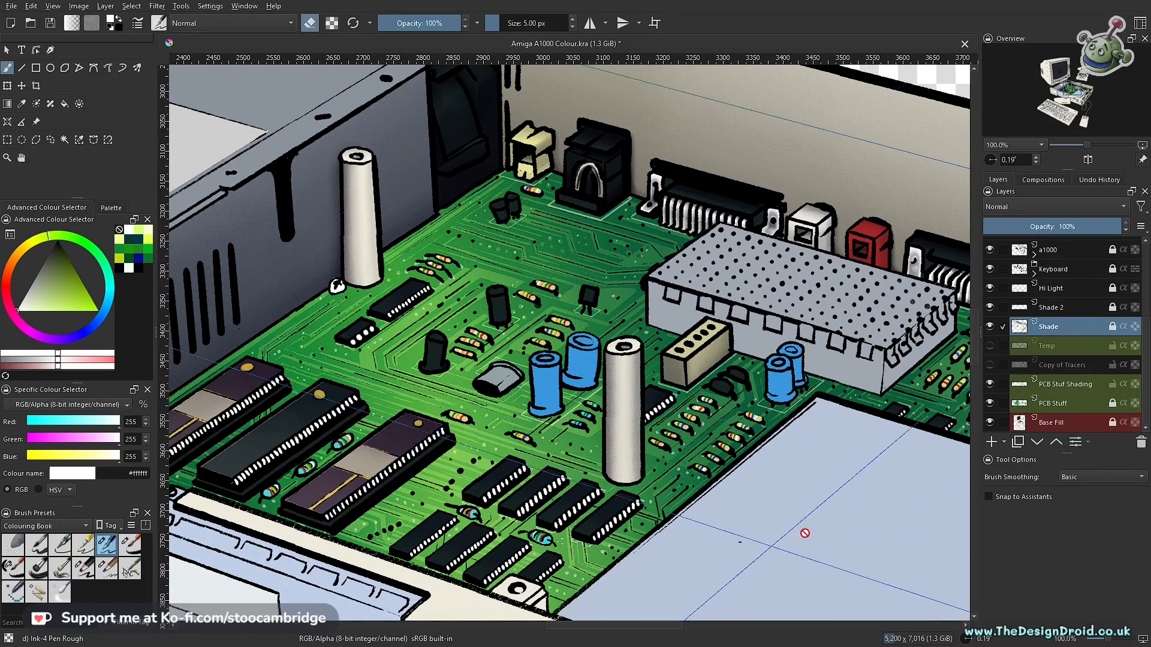
drag(805, 533, 592, 509)
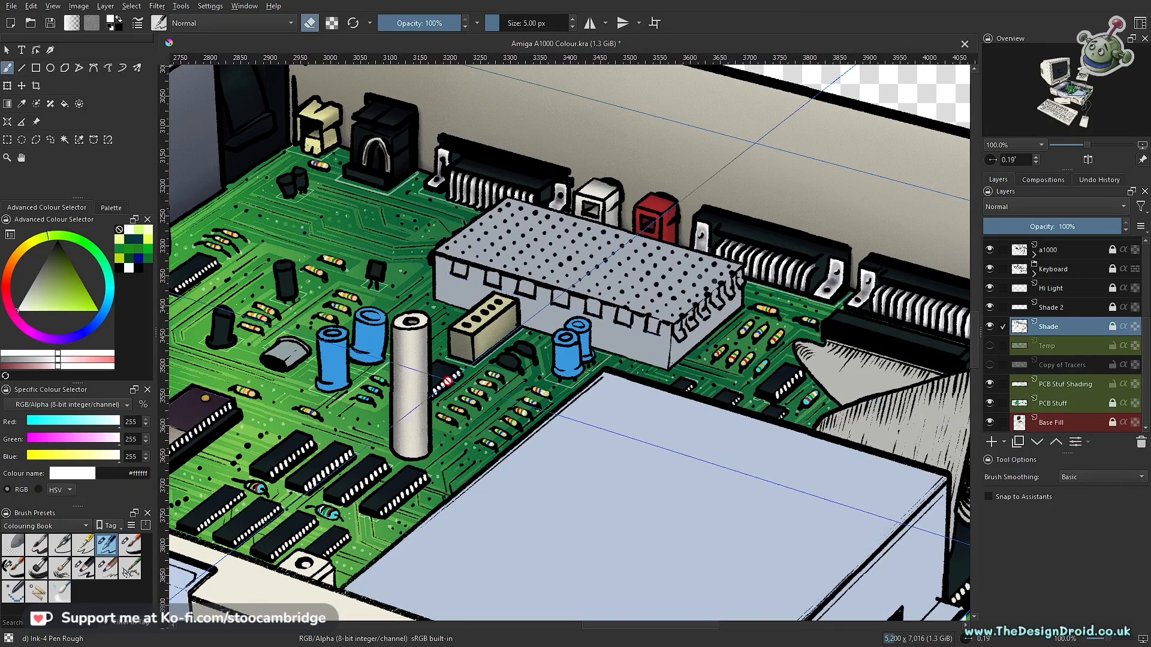
drag(439, 377, 632, 369)
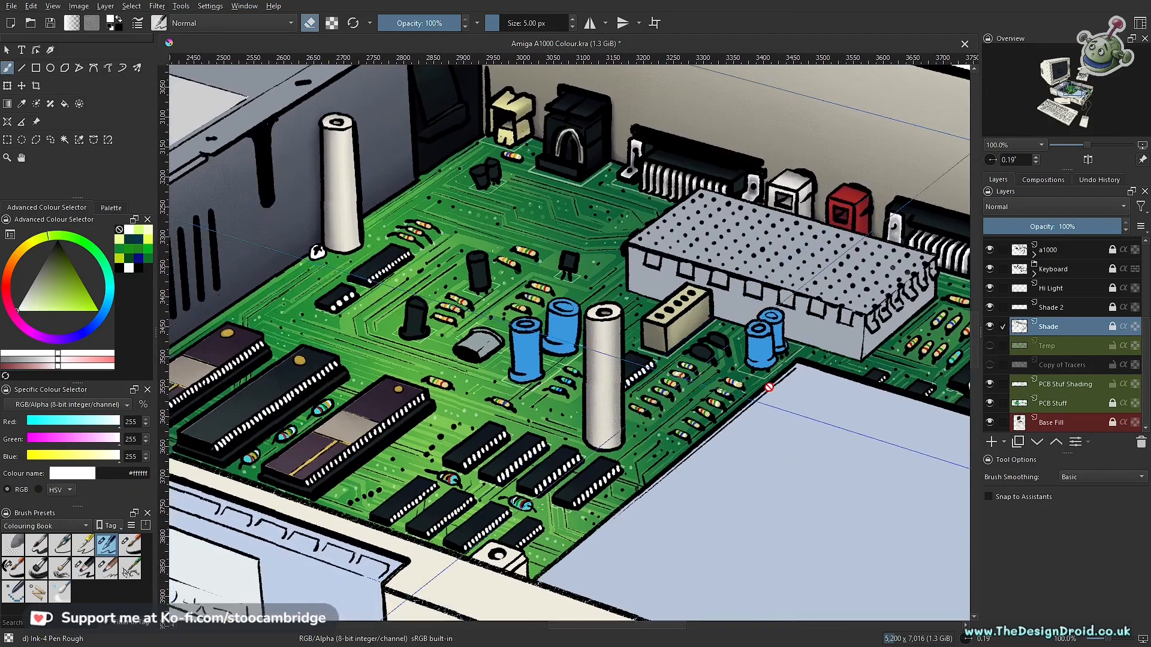
click(990, 423)
click(989, 423)
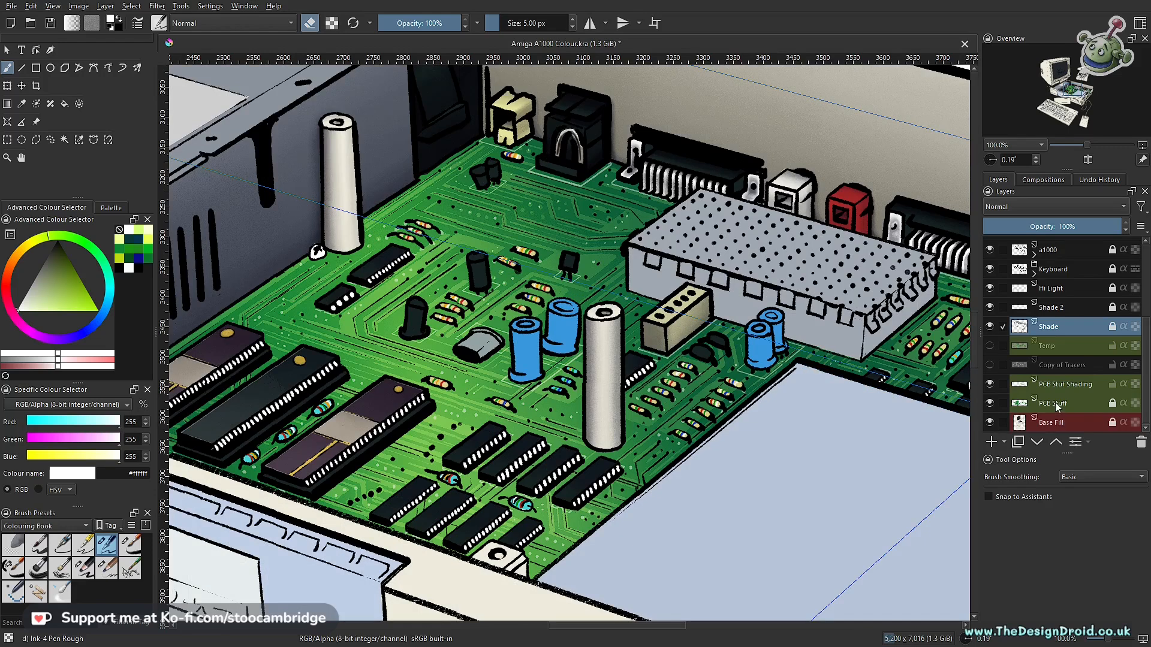
click(989, 326)
click(990, 326)
drag(645, 425, 573, 436)
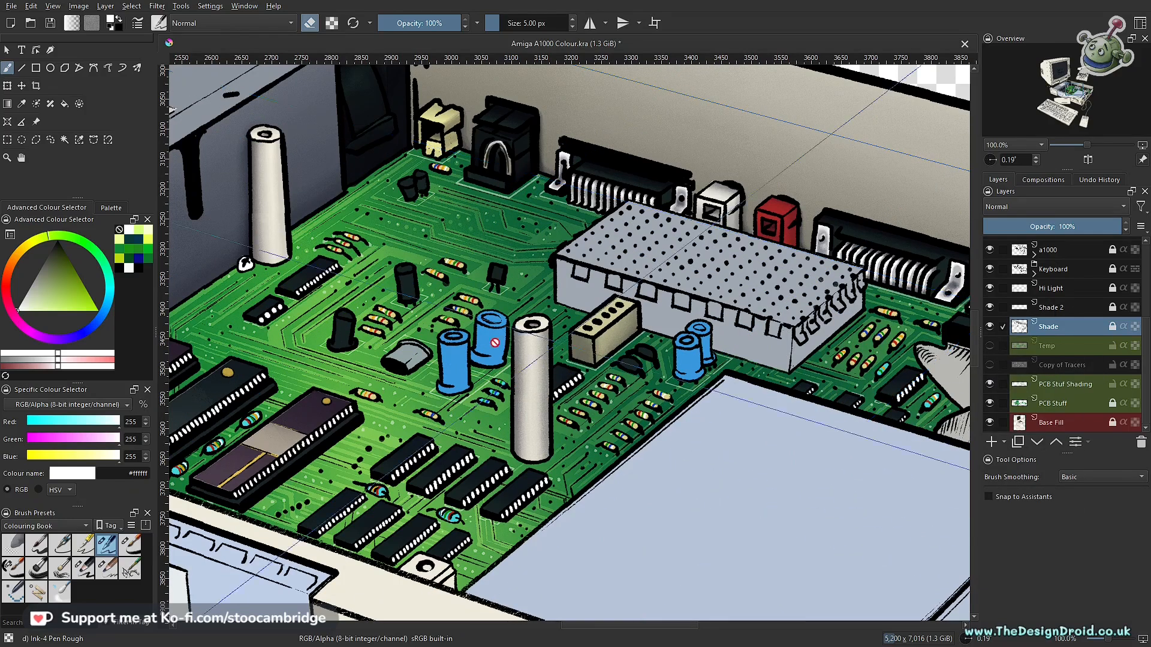
scroll(530, 324, up, 4)
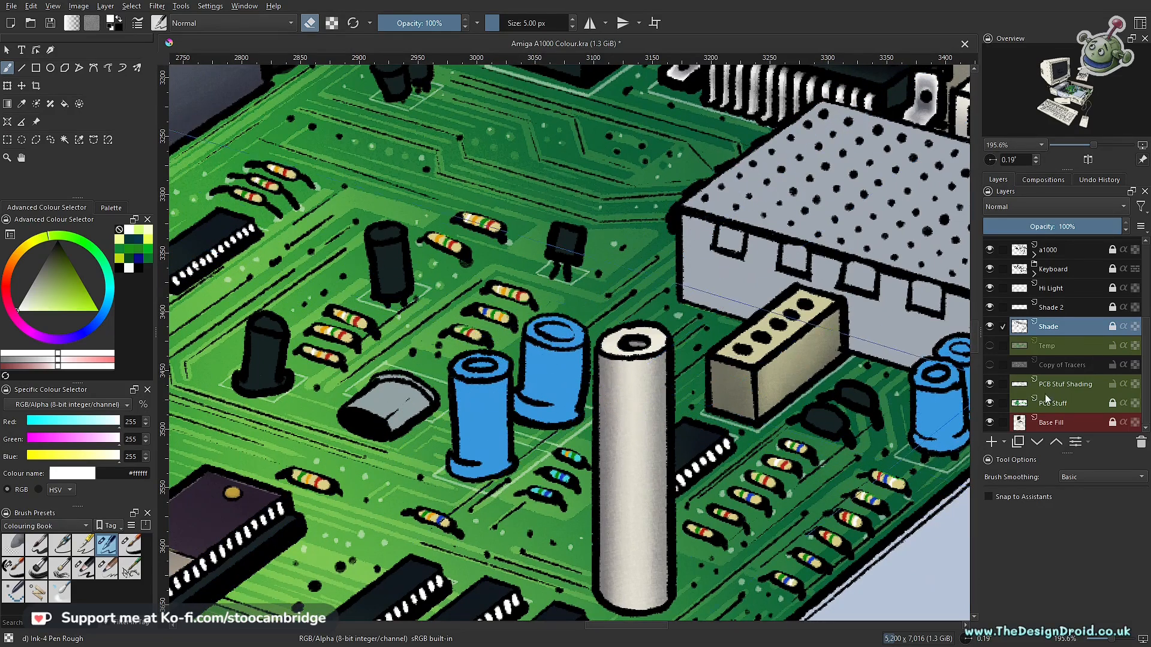
- Make Base Fill the active layer, turn off eraser mode and mix the light blue colour #3bb9ee
click(1051, 422)
scroll(487, 325, down, 5)
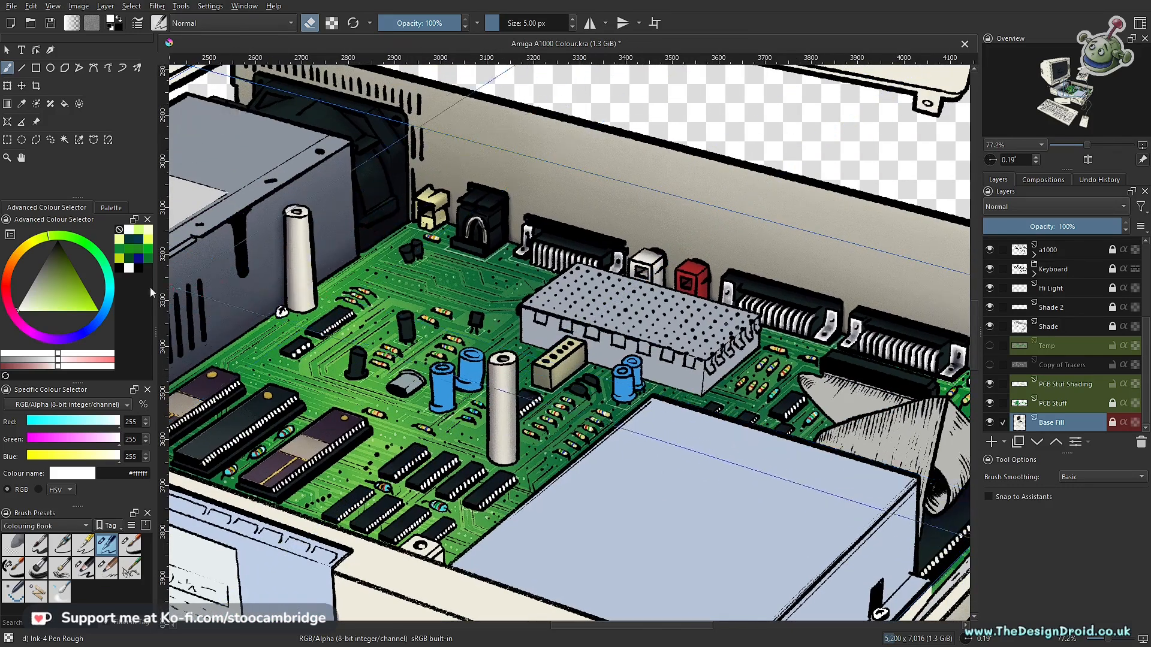
key(e)
click(111, 301)
drag(65, 292, 88, 297)
click(110, 300)
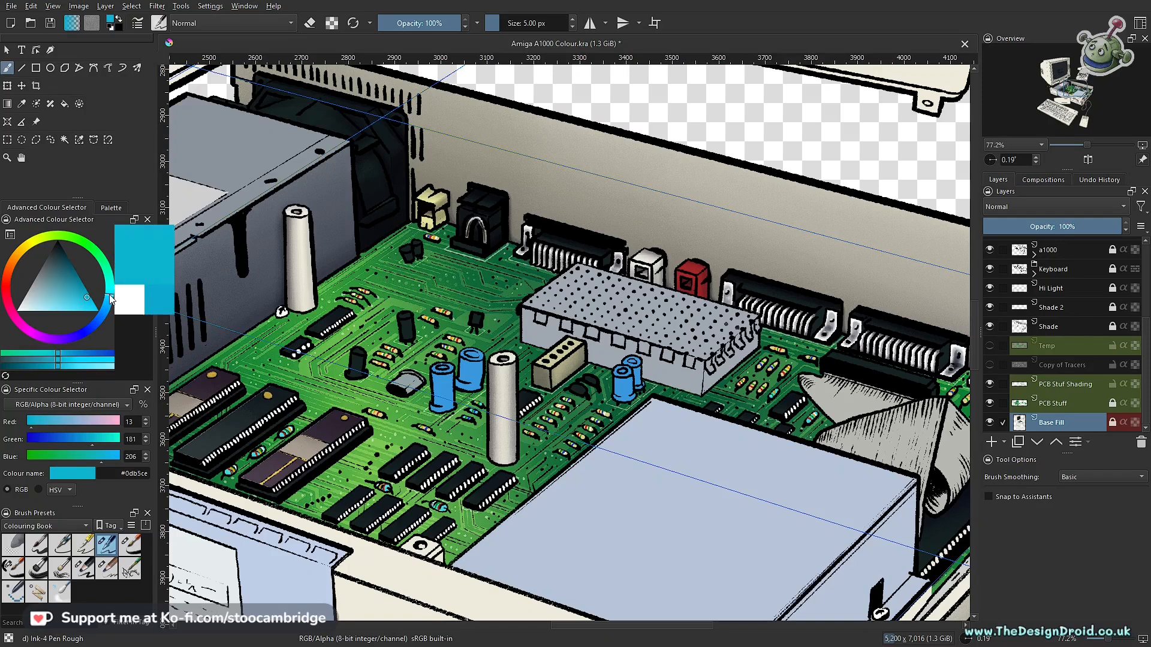
mouse_move(111, 298)
mouse_down()
mouse_move(74, 299)
mouse_move(87, 307)
mouse_up()
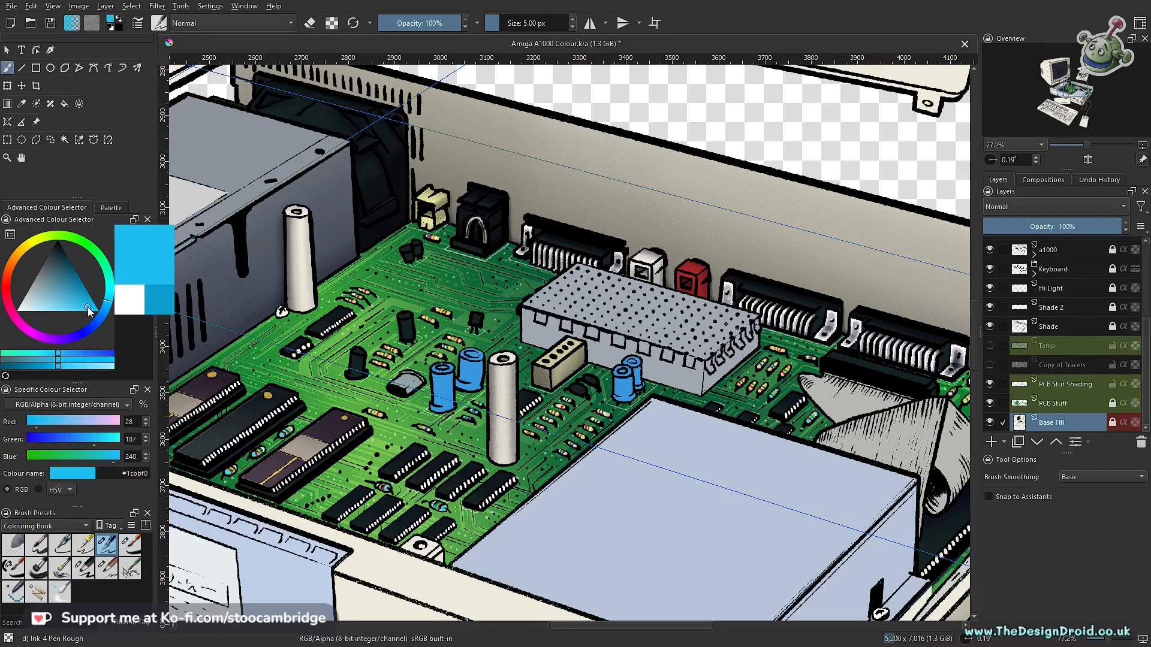
drag(83, 305, 110, 307)
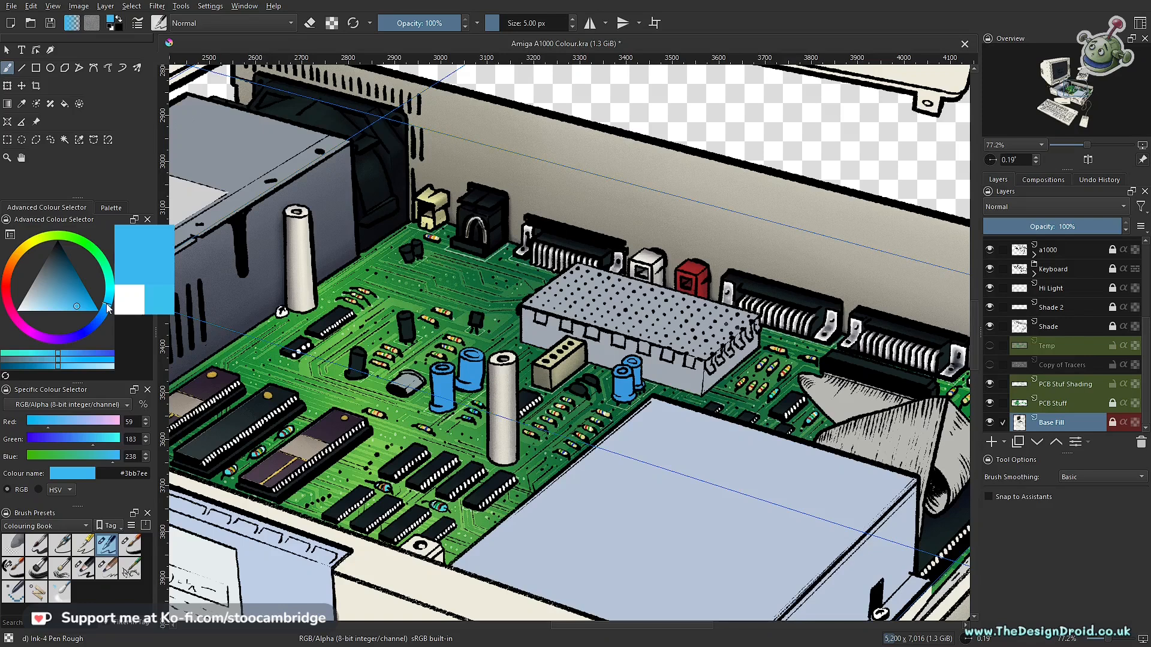
drag(108, 307, 108, 307)
- Select the blue of the capacitors on the Base Fill layer with the Similar Color Selection tool at threshold 1
scroll(449, 417, up, 5)
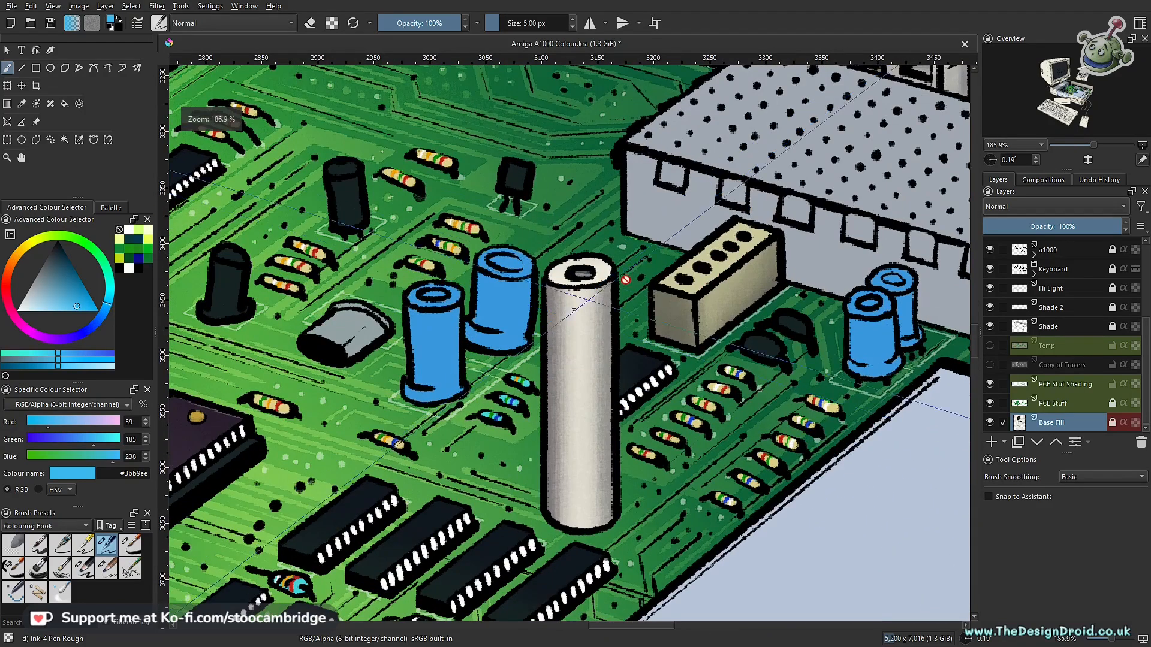
click(79, 141)
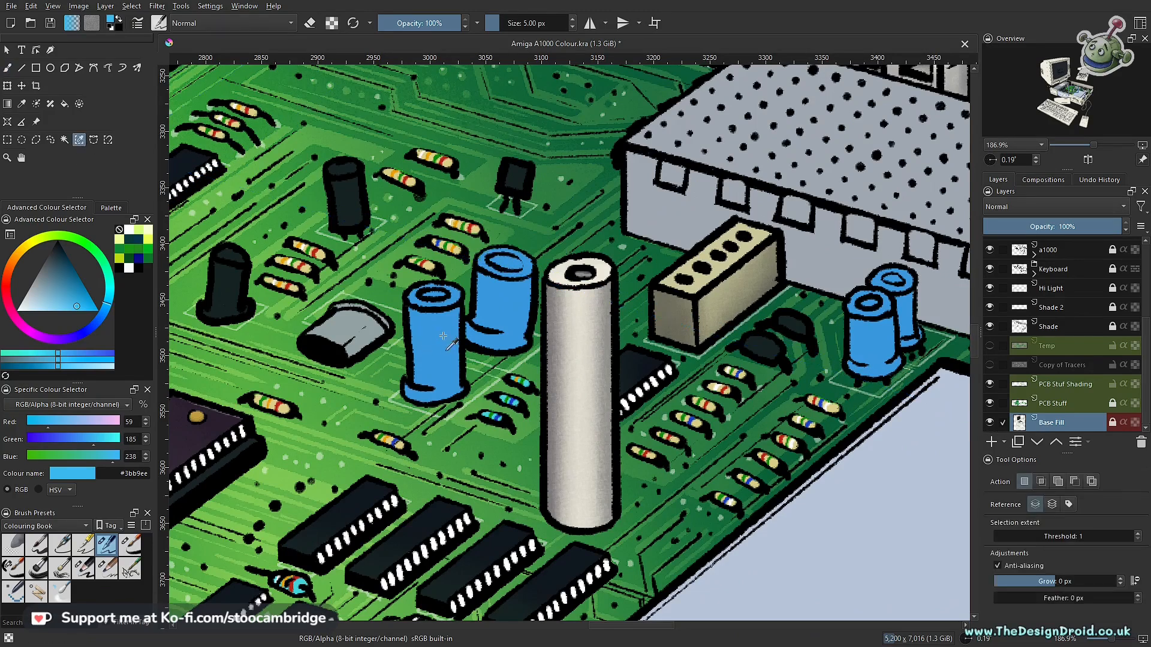
click(516, 490)
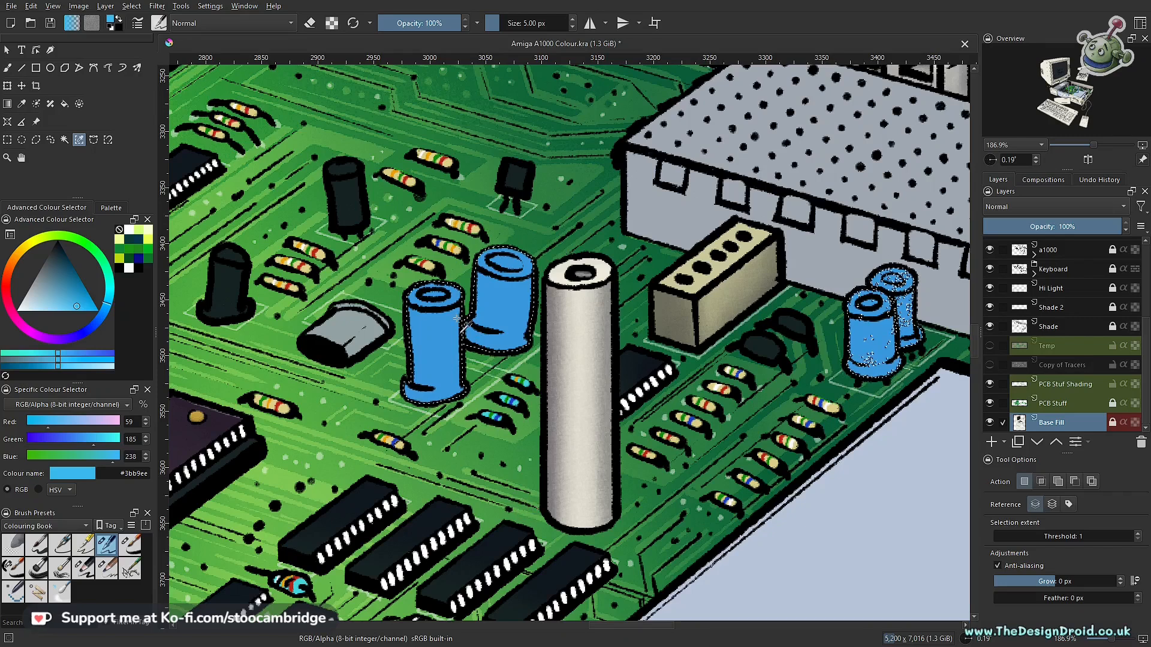
scroll(638, 370, down, 3)
scroll(639, 371, down, 3)
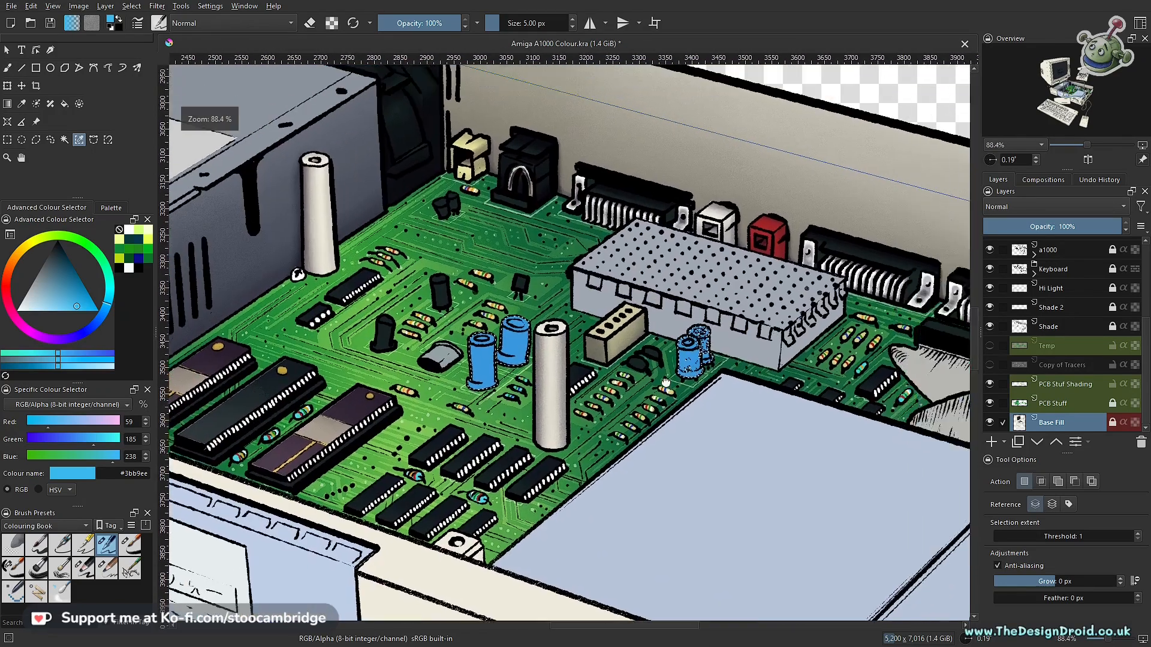
scroll(634, 361, up, 5)
scroll(631, 356, up, 5)
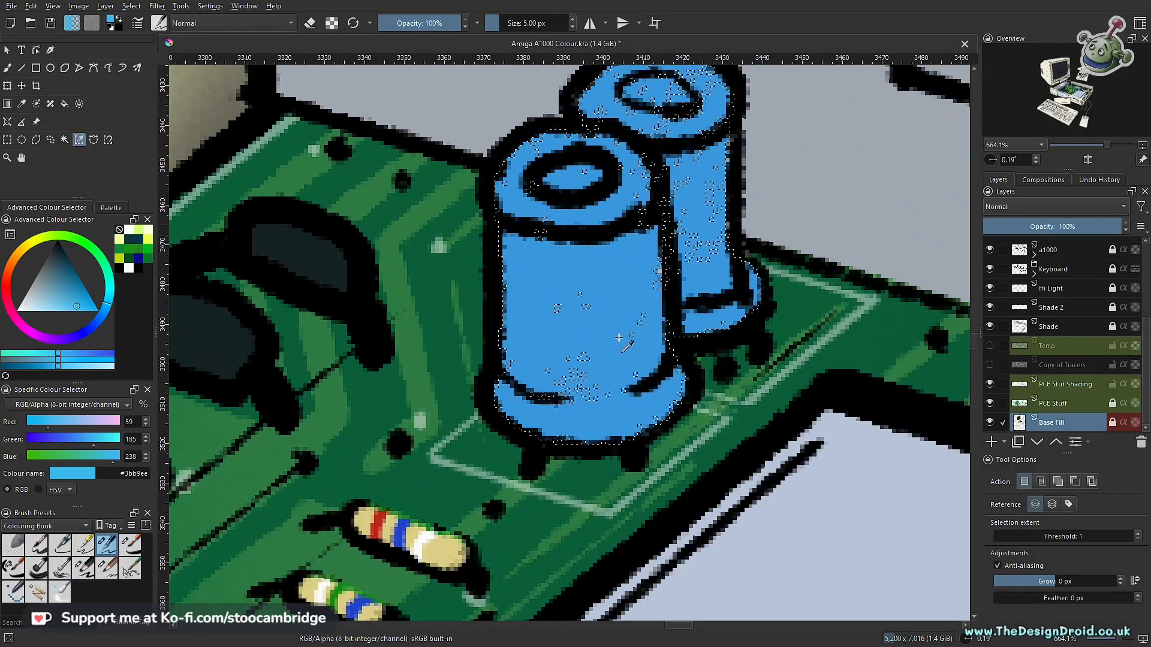
- Outline the two capacitors beside the perforated metal shield to add their speckled unselected patches to the selection
key(l)
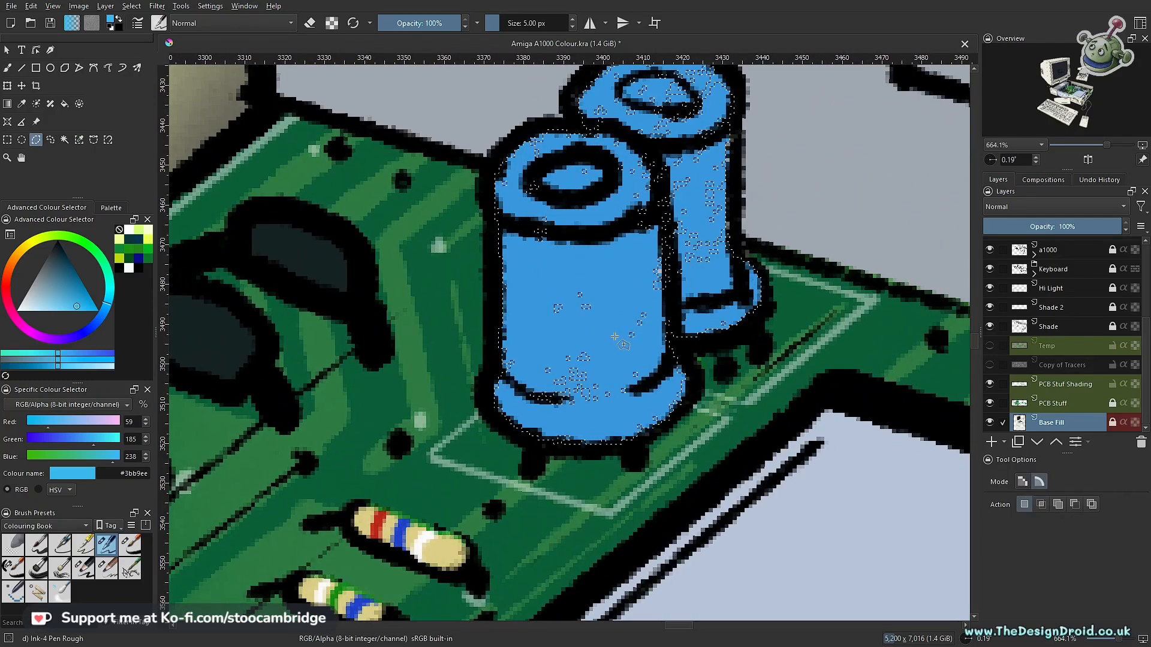
click(548, 125)
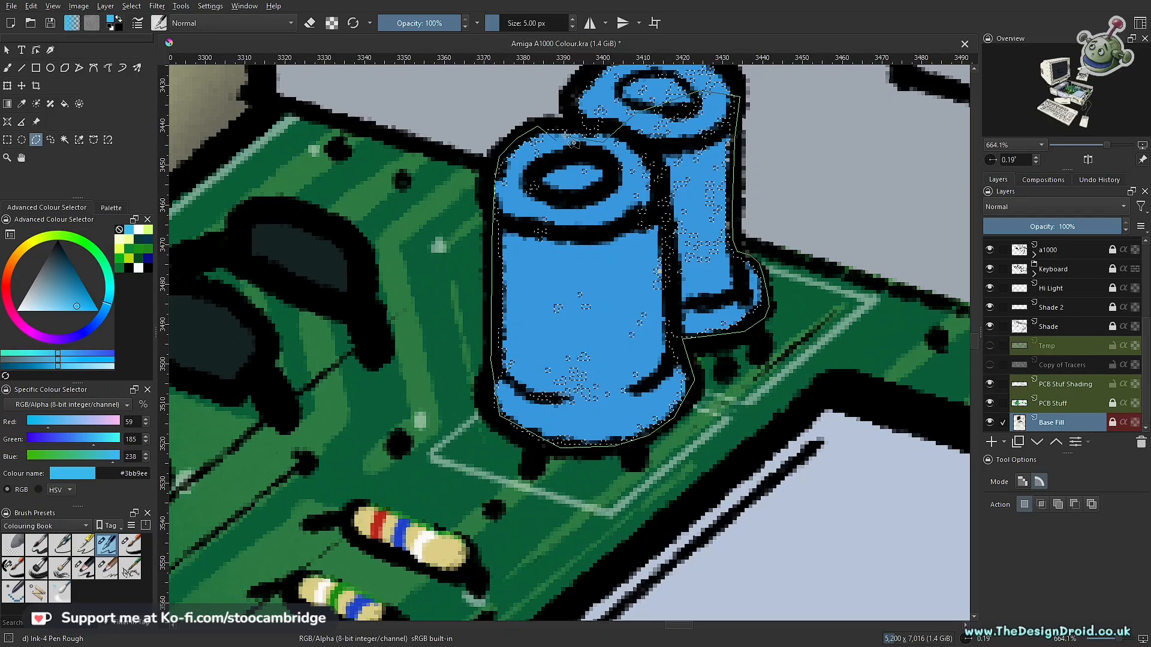
scroll(644, 265, up, 4)
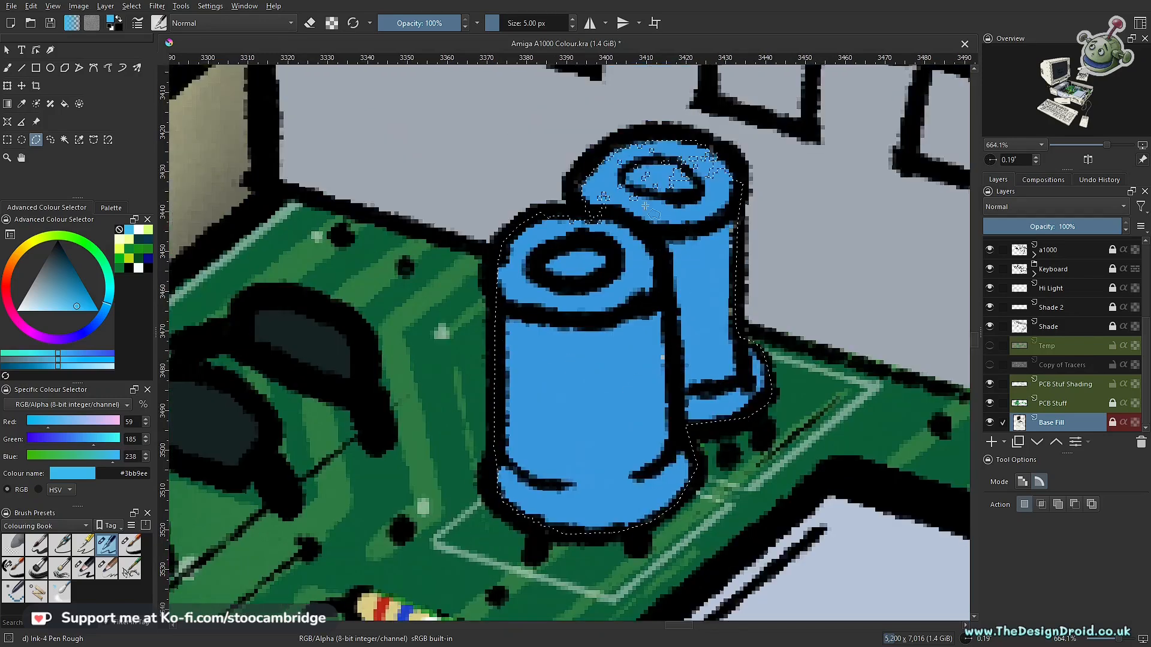
mouse_move(698, 225)
mouse_down()
mouse_move(650, 211)
mouse_move(588, 241)
mouse_move(567, 297)
mouse_up()
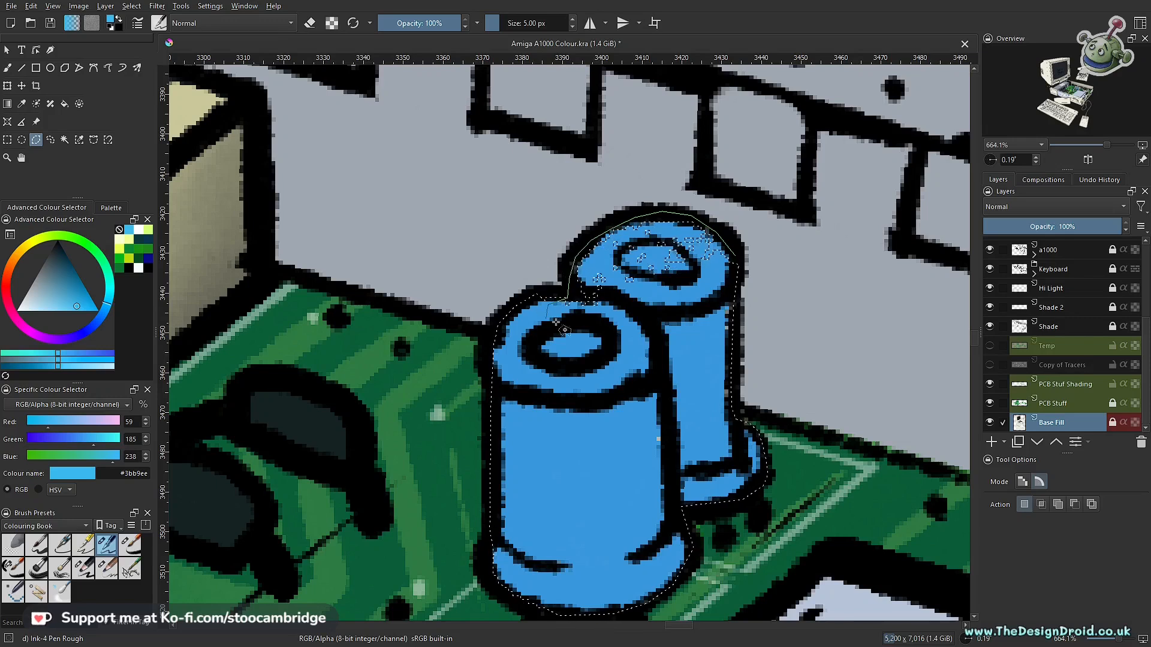
- Outline the stray speckled selection between the floppy drive and the case's side wall to remove it from the selection
drag(665, 313, 658, 391)
drag(546, 260, 728, 429)
drag(813, 382, 644, 364)
drag(719, 458, 576, 322)
mouse_move(613, 381)
mouse_down()
mouse_move(624, 360)
mouse_move(630, 376)
mouse_up()
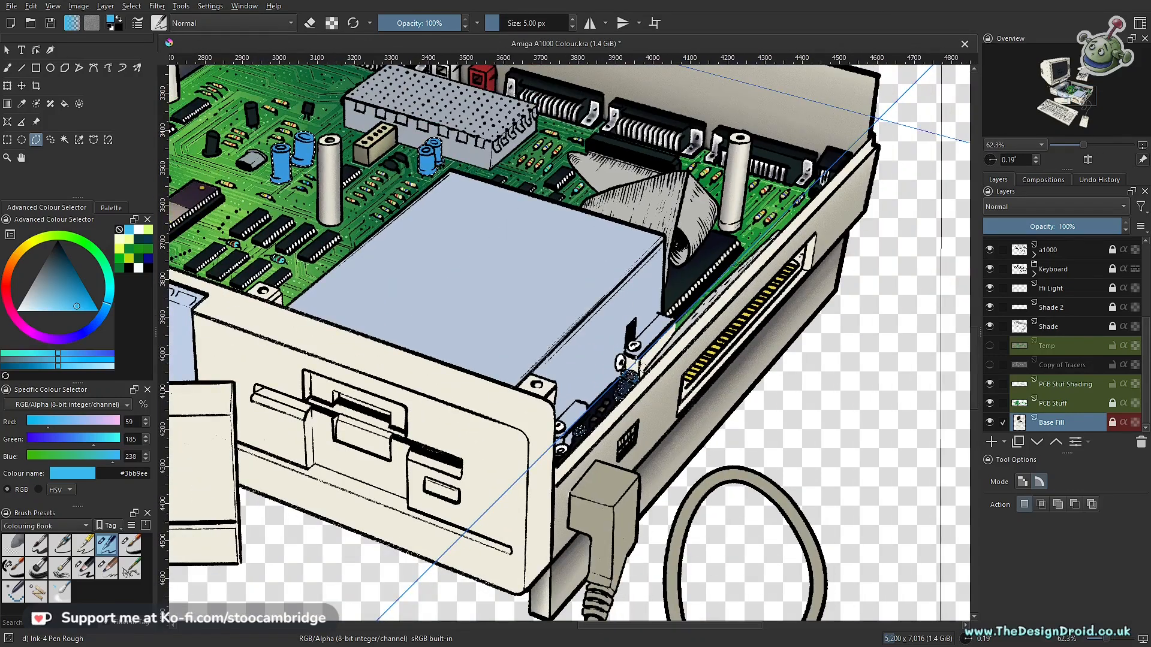
click(525, 412)
click(528, 489)
click(604, 496)
click(677, 421)
click(686, 366)
double_click(631, 329)
drag(554, 271, 769, 458)
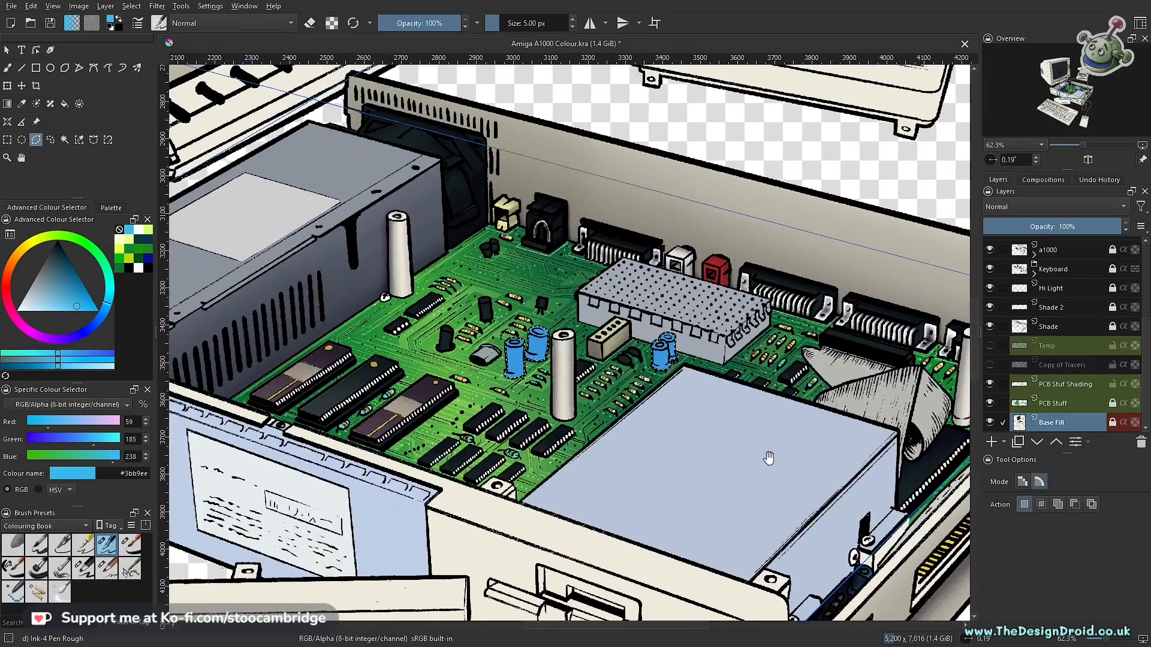
- Unlock the Base Fill layer, fill the selected capacitors with light blue #3bb9ee and save the drawing
drag(655, 401, 663, 366)
drag(601, 384, 670, 442)
key(f)
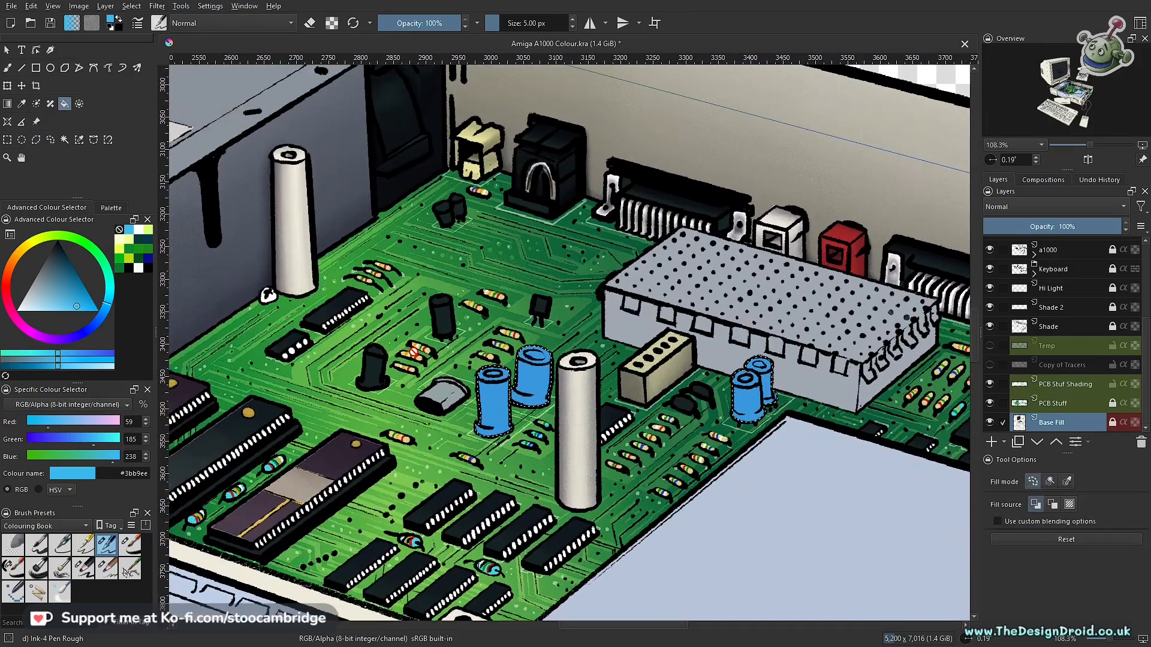
drag(519, 431, 519, 414)
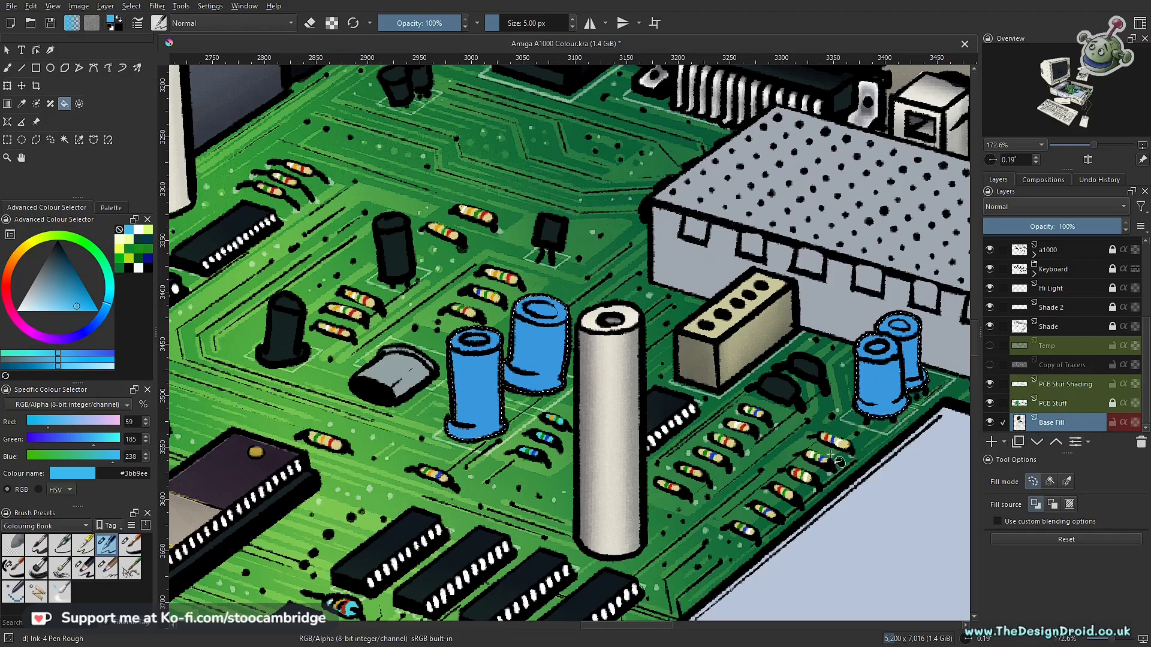
click(487, 511)
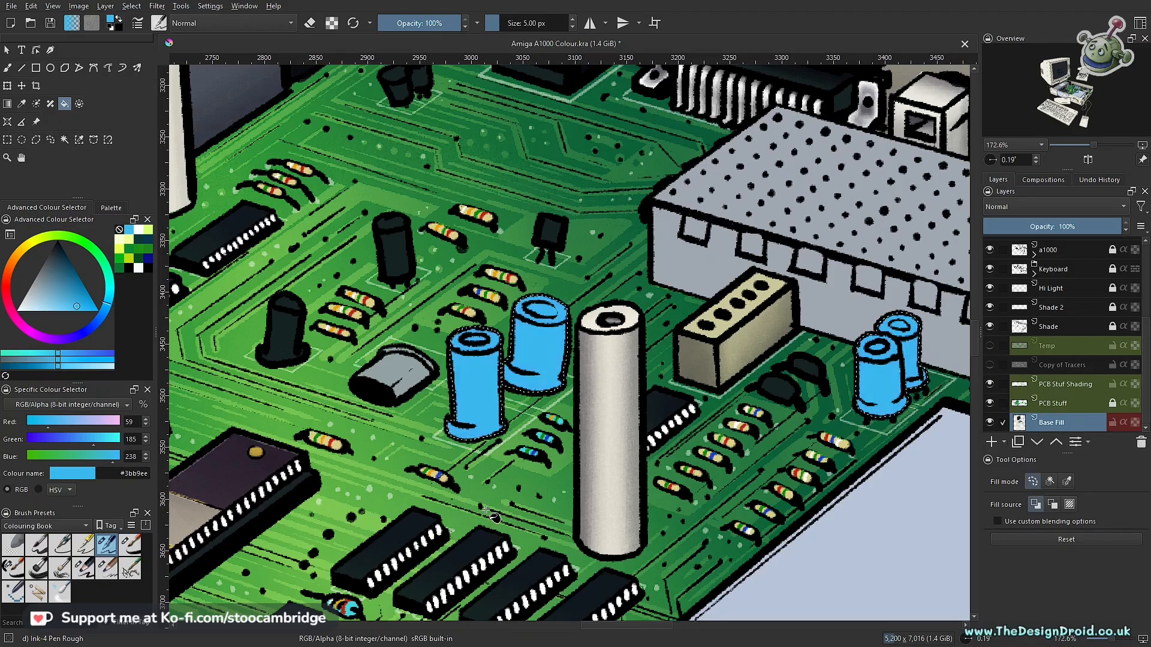
drag(581, 319, 637, 388)
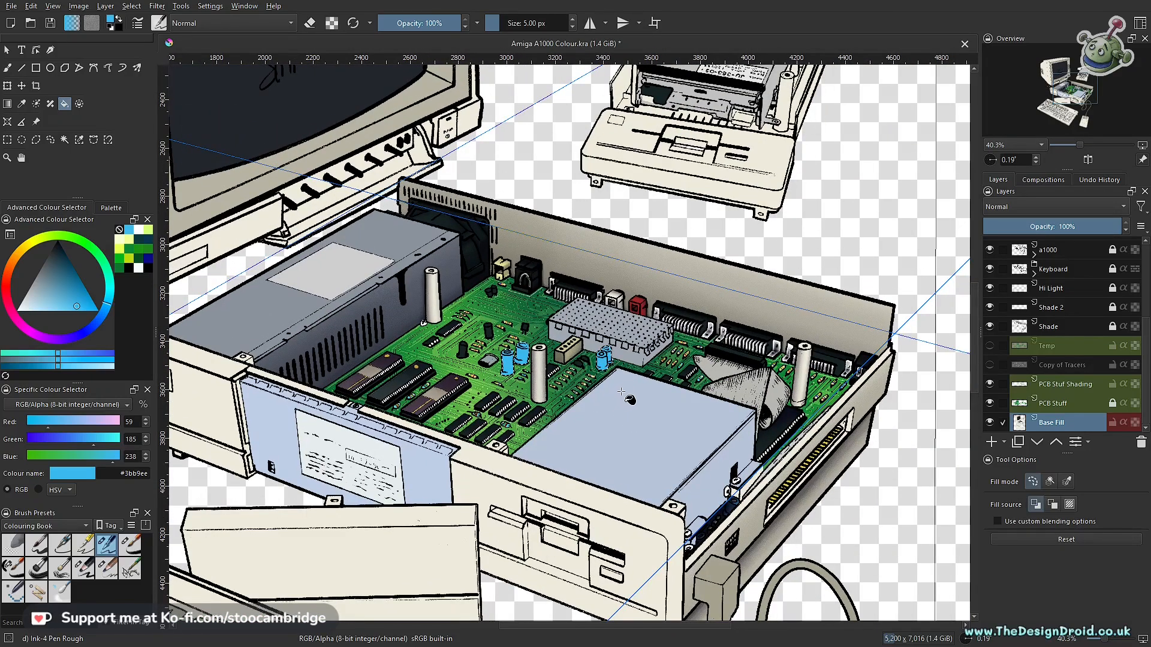
key(ctrl+s)
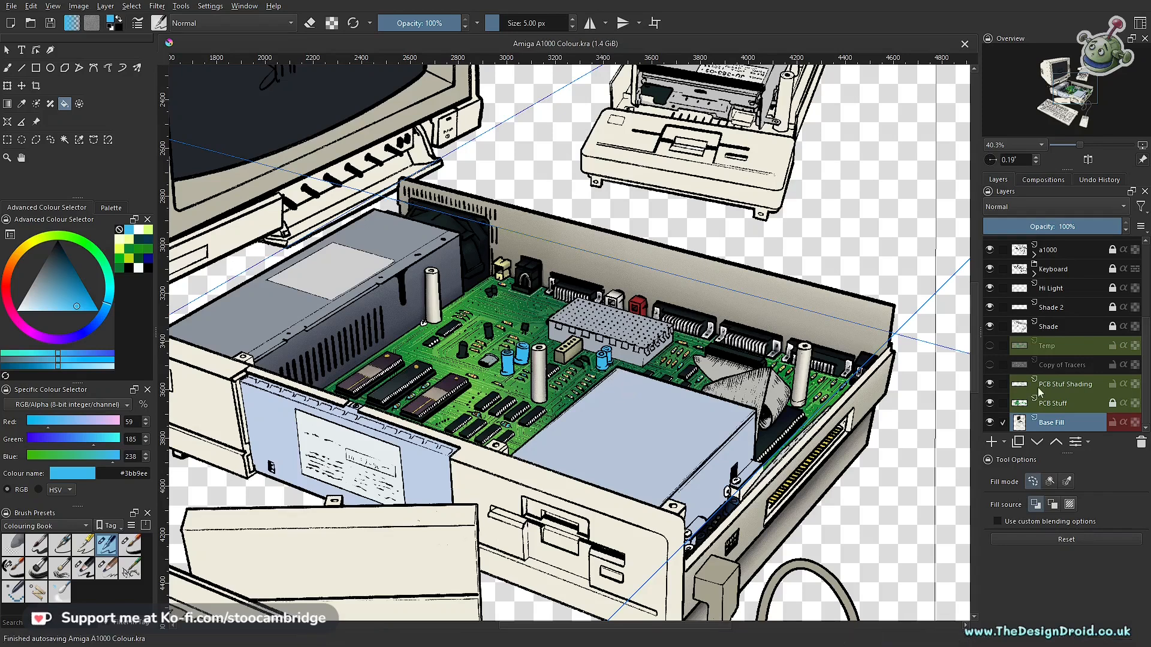
- Unlock the Shade layer, lock the PCB Stuf Shading layer and make Shade the active layer
click(1053, 327)
click(1113, 327)
click(1112, 384)
click(1118, 426)
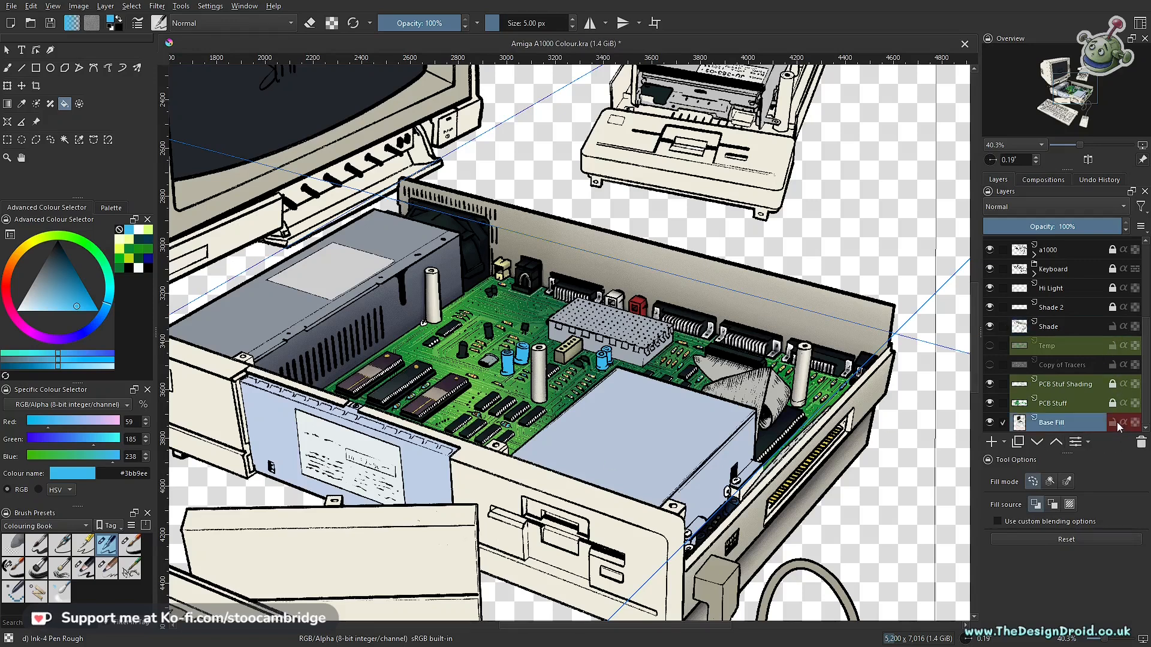
click(1073, 333)
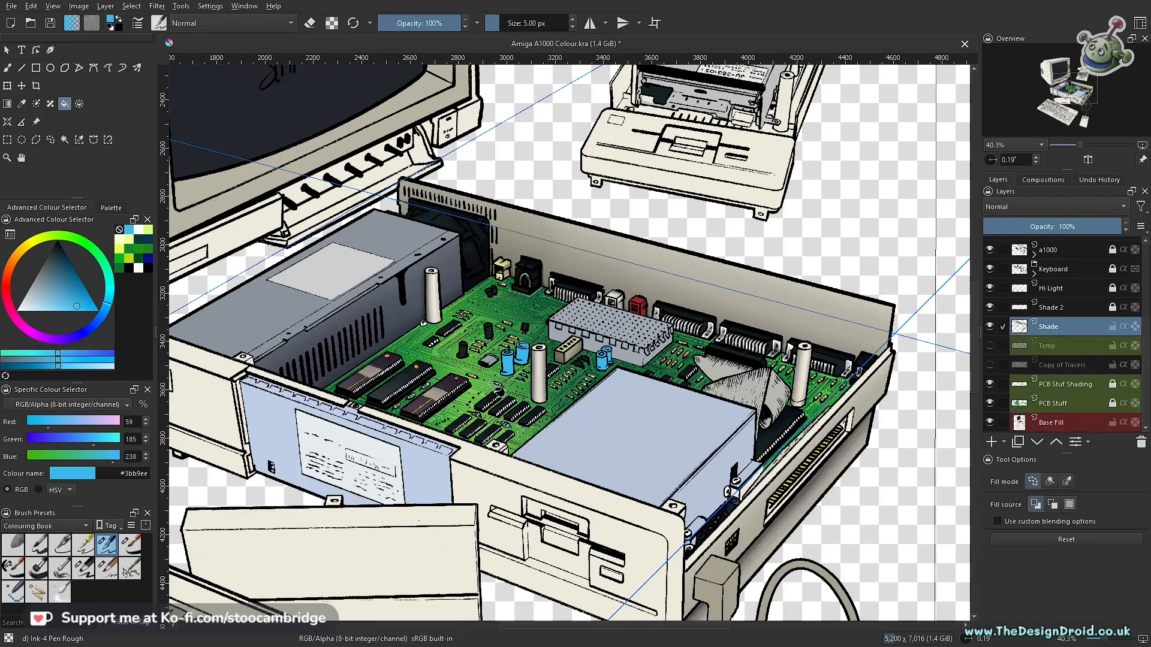
- Sample the dark navy colour #0a0c1a from the paint swatches on the empty canvas beside the computer case
scroll(496, 390, up, 5)
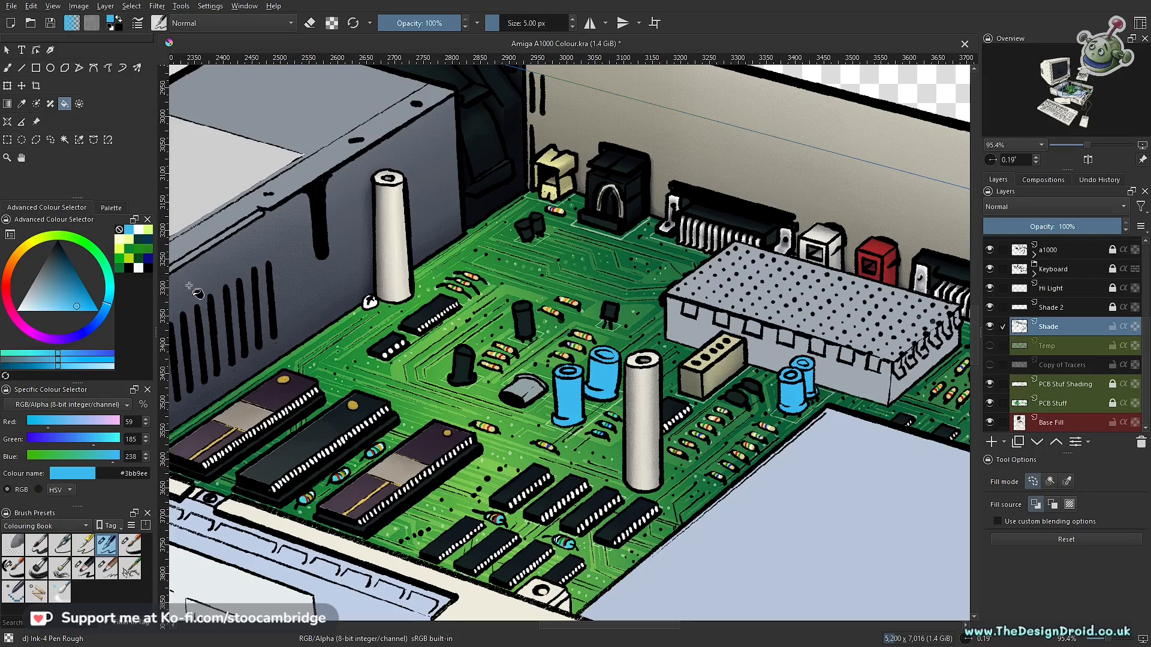
drag(379, 349, 727, 368)
drag(388, 255, 503, 231)
ctrl+click(386, 334)
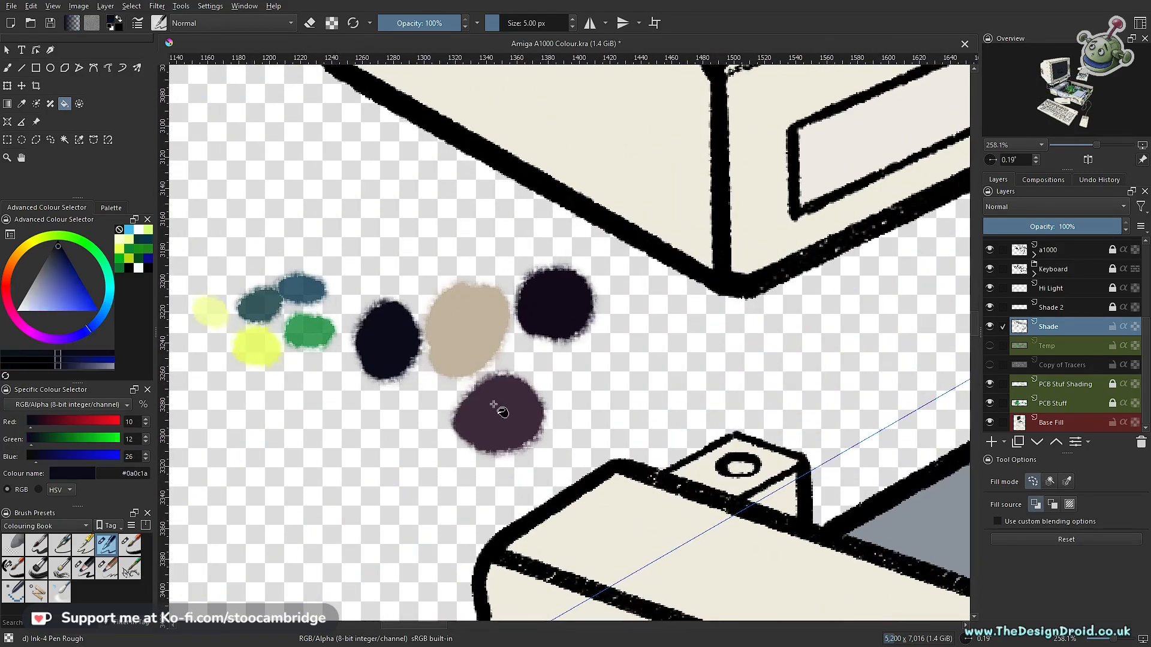
- Look over the colouring of the paint swatches, power supply, case and circuit board components
drag(609, 335, 586, 339)
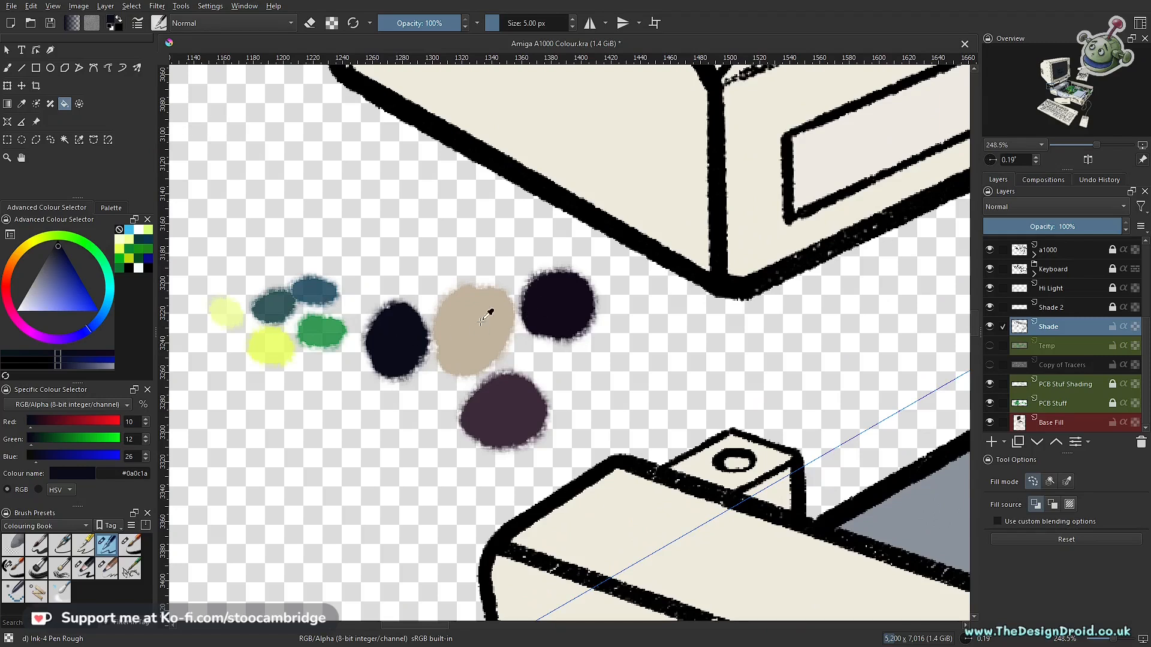
drag(370, 287, 393, 359)
drag(728, 353, 434, 307)
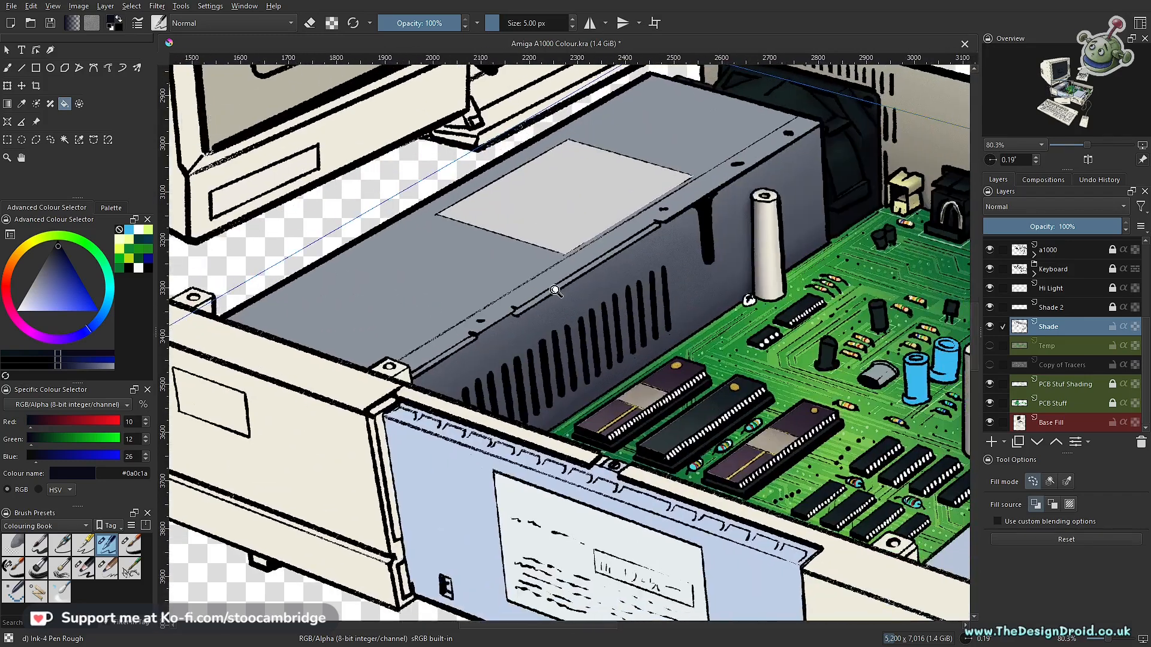
drag(555, 291, 547, 324)
drag(483, 304, 557, 361)
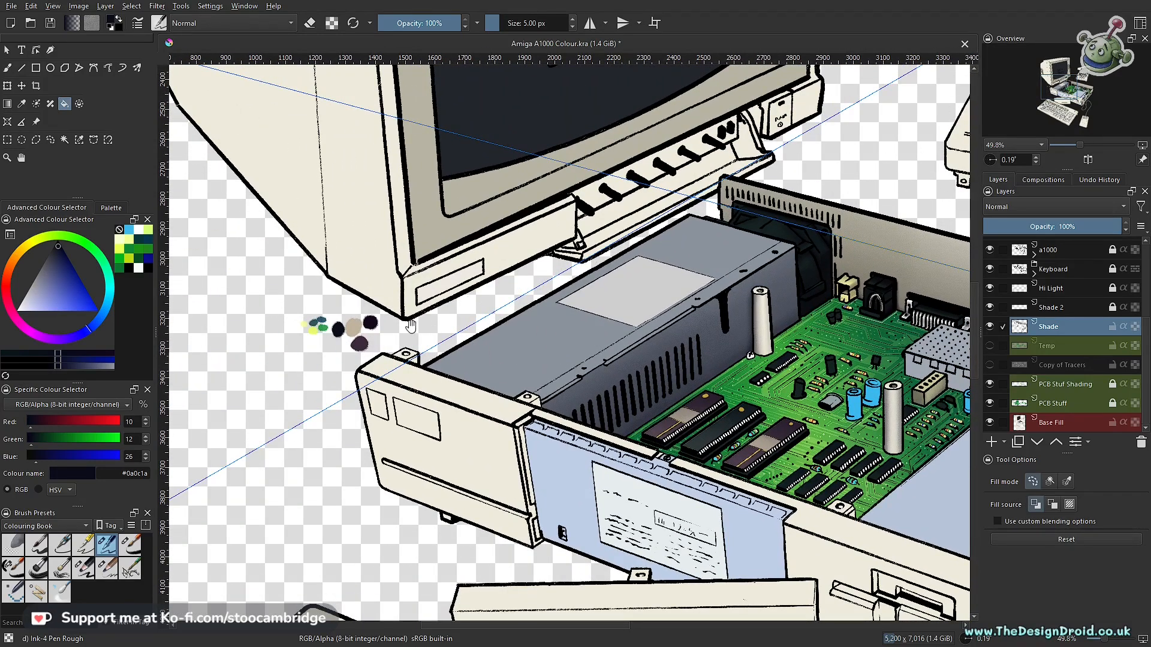
drag(578, 375, 533, 349)
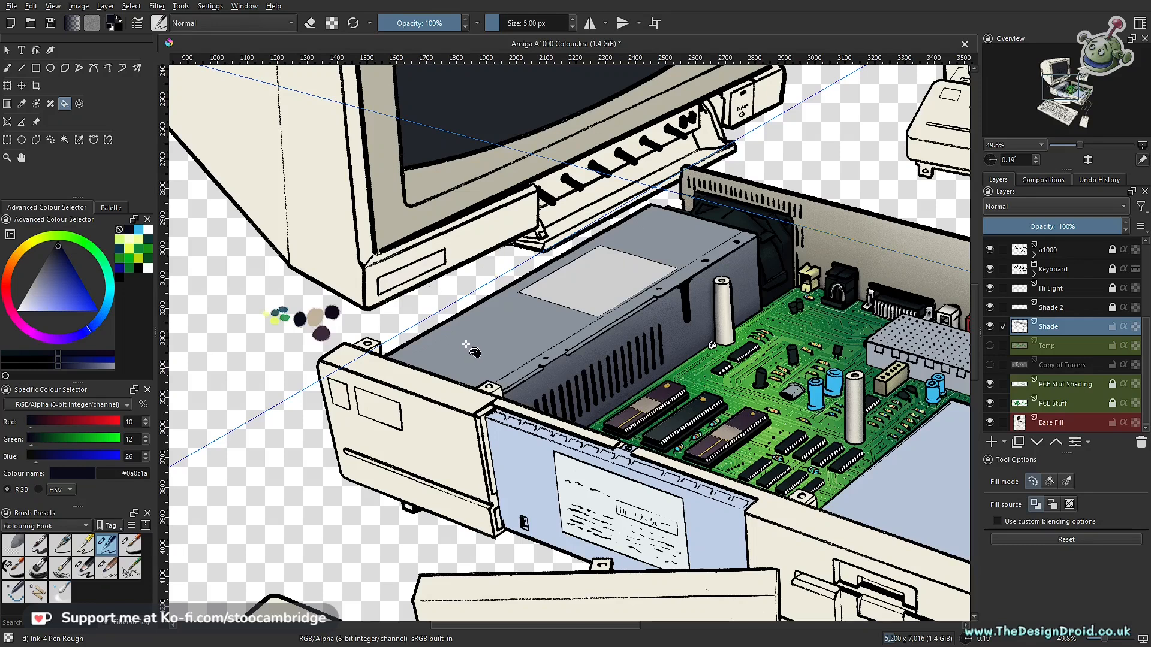
key(b)
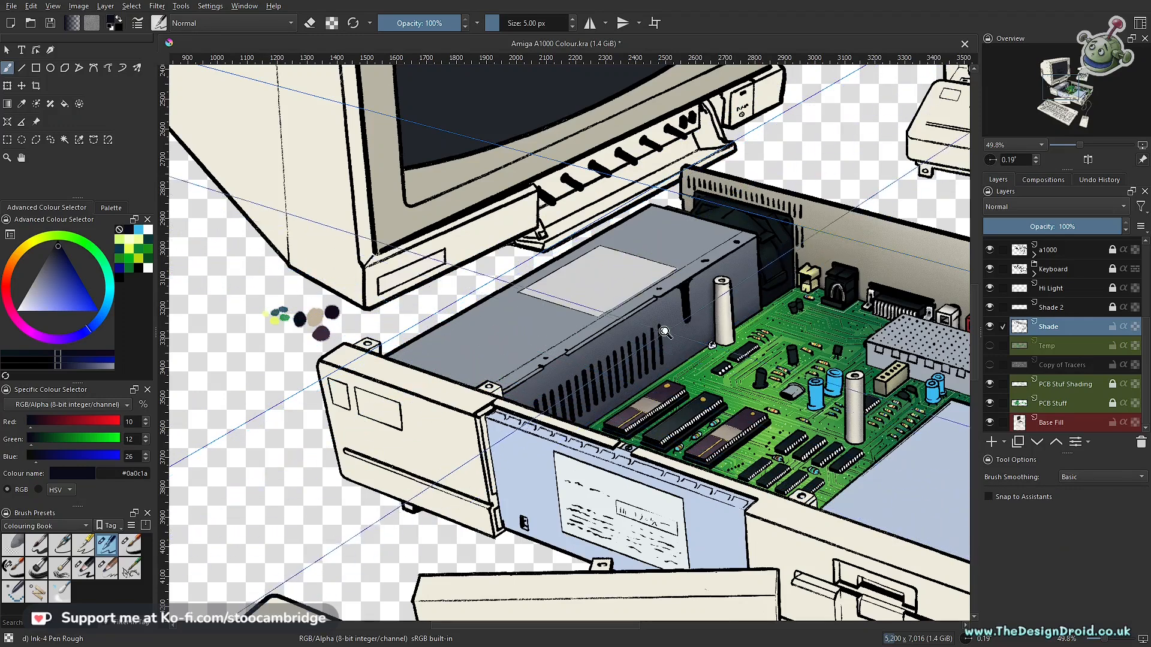
scroll(693, 341, down, 3)
drag(719, 390, 648, 387)
scroll(467, 329, up, 3)
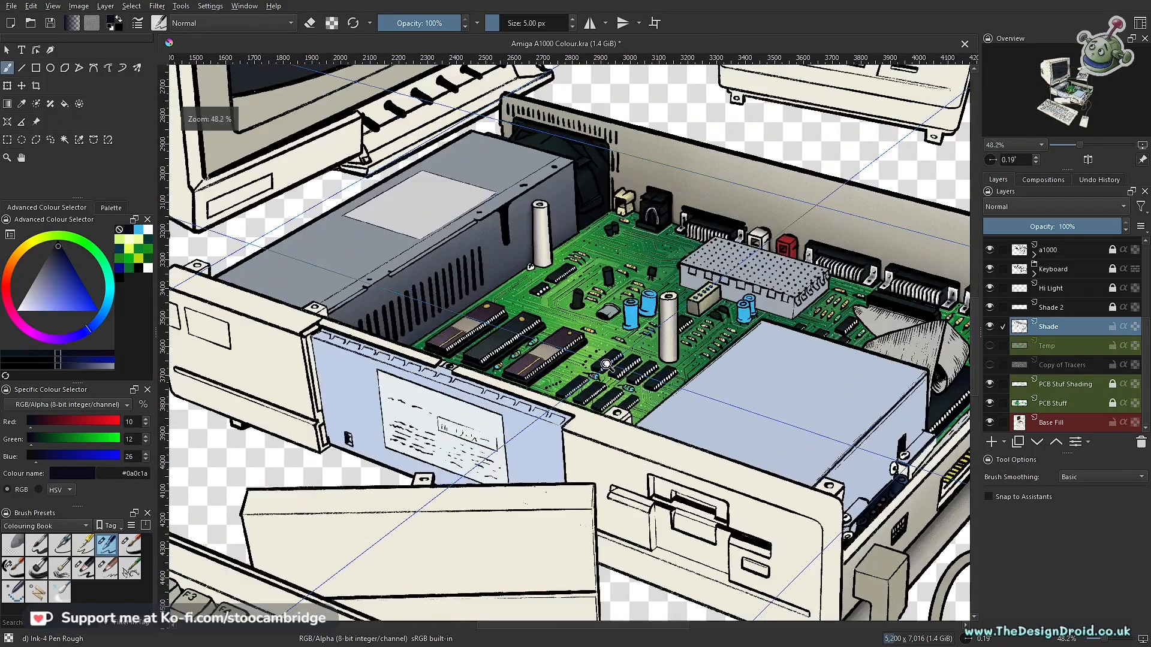
scroll(419, 358, up, 5)
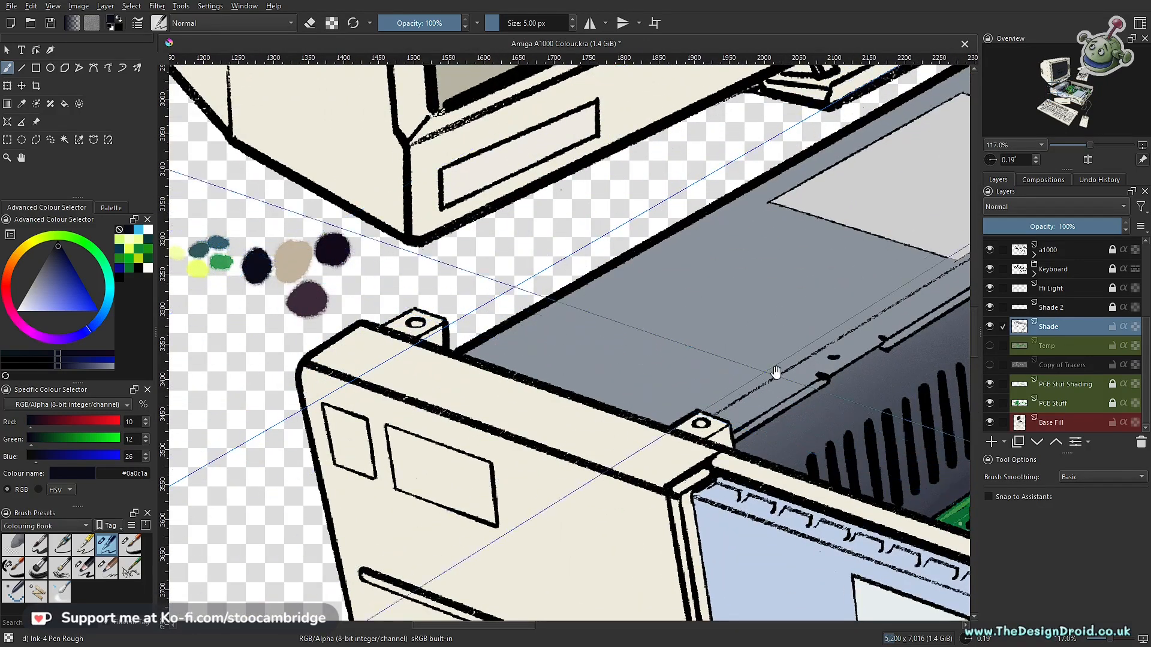
drag(814, 377, 388, 354)
drag(654, 399, 536, 440)
drag(565, 387, 562, 470)
drag(577, 321, 546, 304)
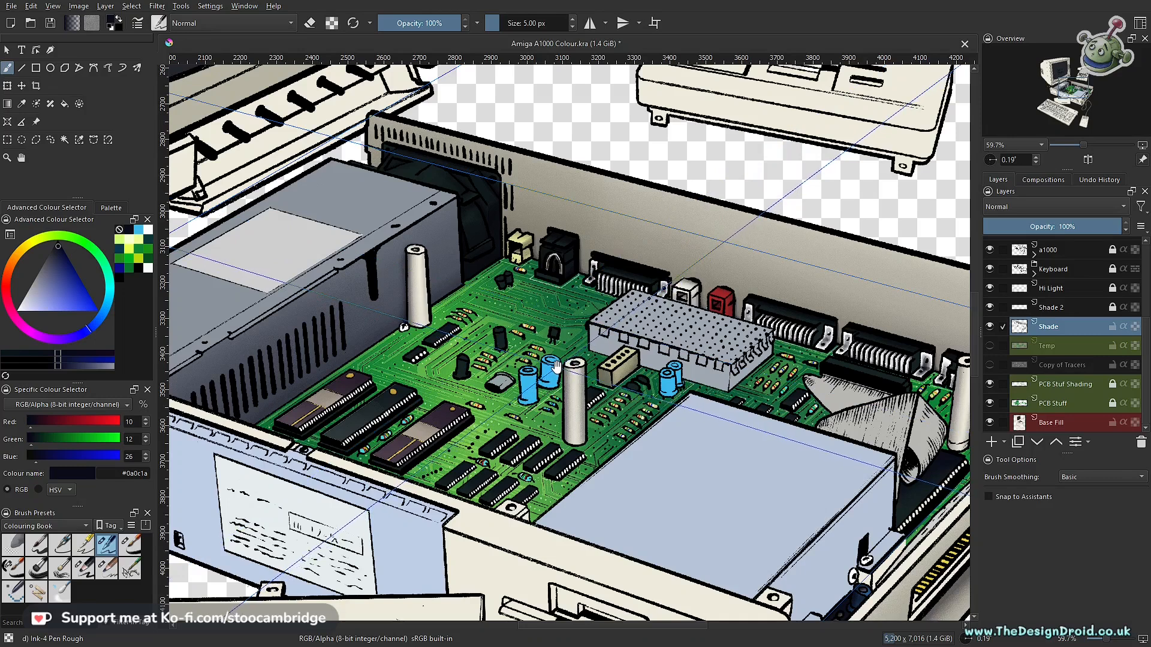
drag(553, 371, 664, 287)
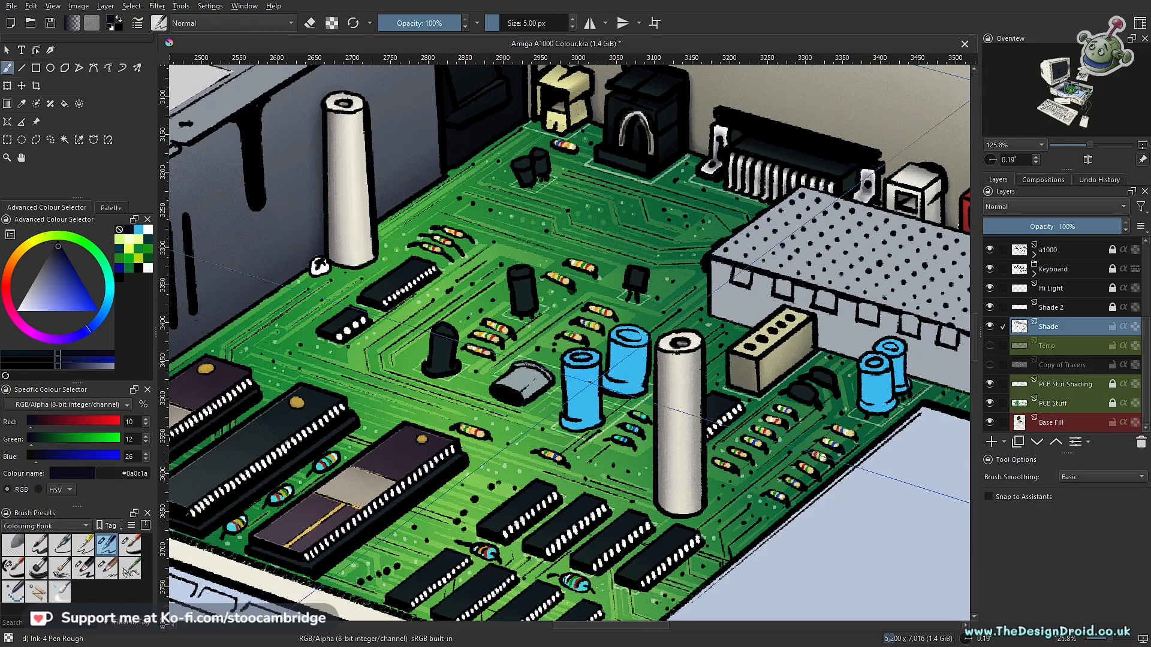
- Make Base Fill the active layer and sample the grey #a0a7b2 from the perforated metal shield beside the capacitors
drag(628, 427, 634, 395)
click(1055, 425)
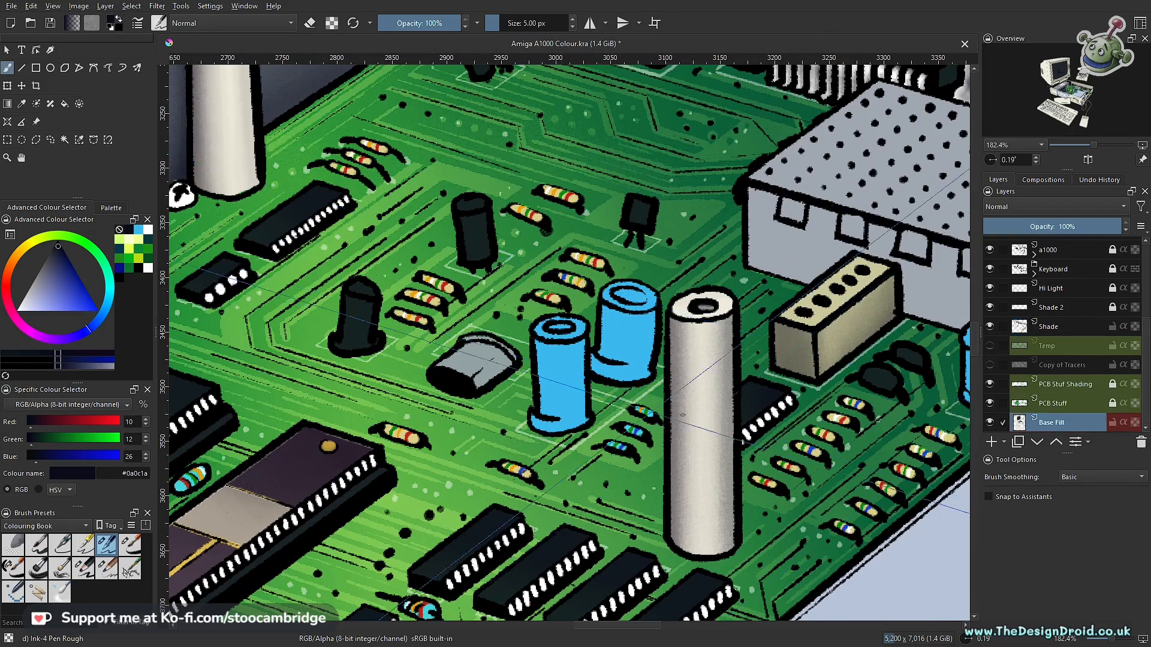
ctrl+click(701, 359)
ctrl+click(804, 233)
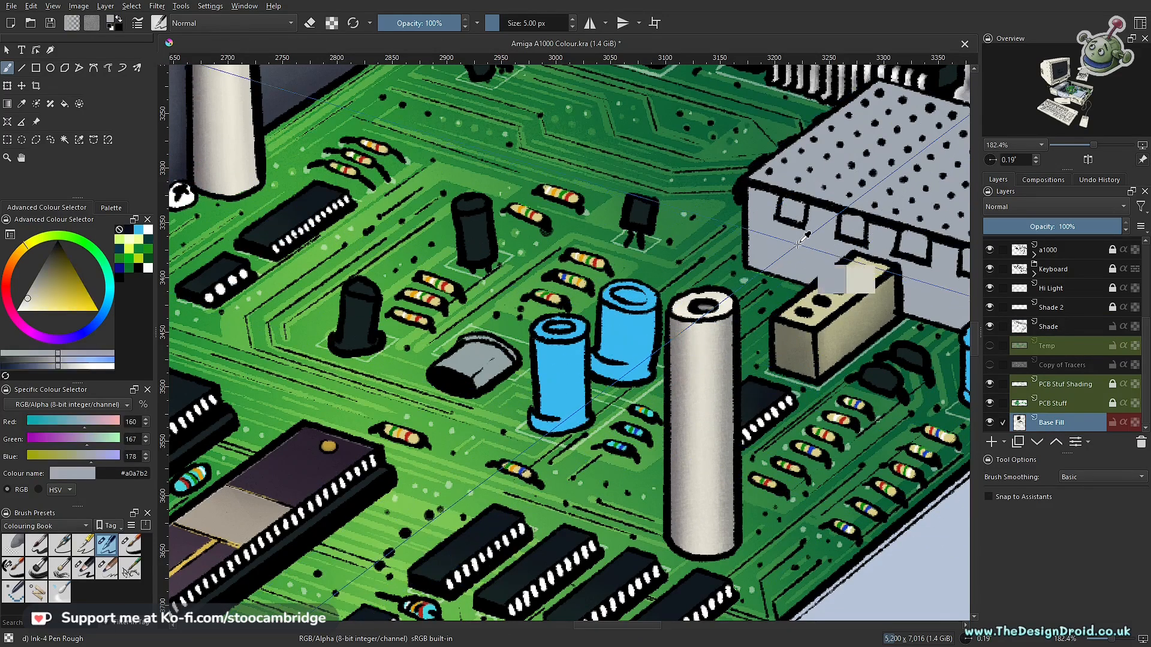
drag(524, 385, 588, 282)
mouse_move(629, 247)
mouse_down()
mouse_move(620, 349)
mouse_move(577, 345)
mouse_move(626, 344)
mouse_move(605, 346)
mouse_up()
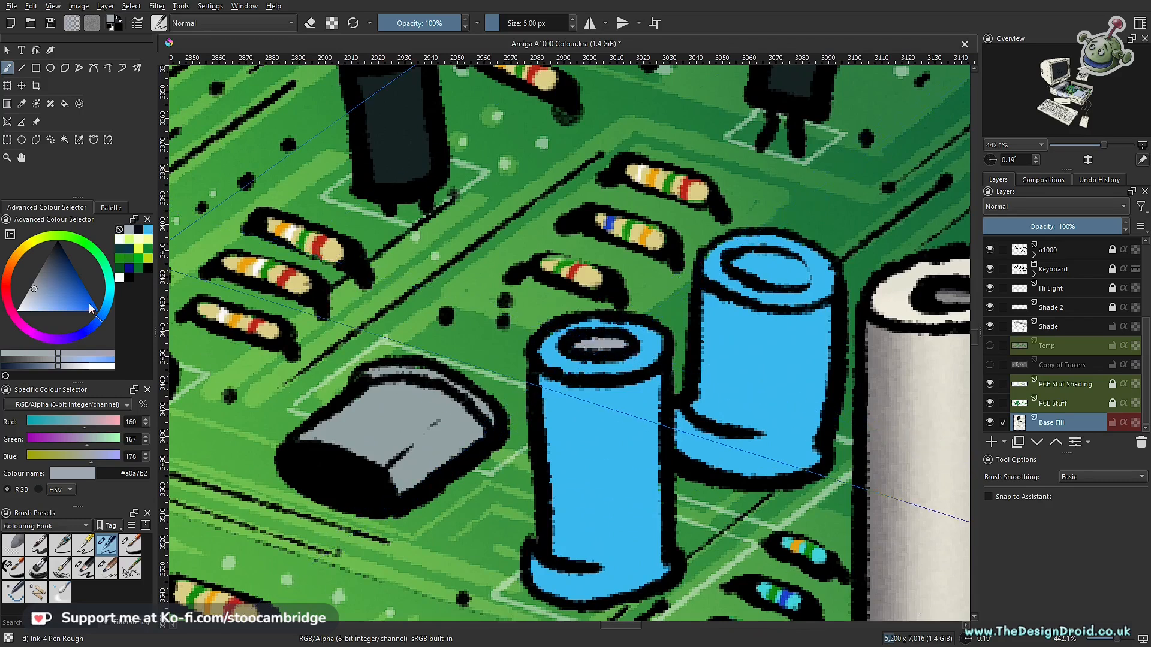
- Lighten the sampled grey to pale blue #c8e3e8 and paint the inner tops of the two large blue capacitors
drag(35, 294, 29, 304)
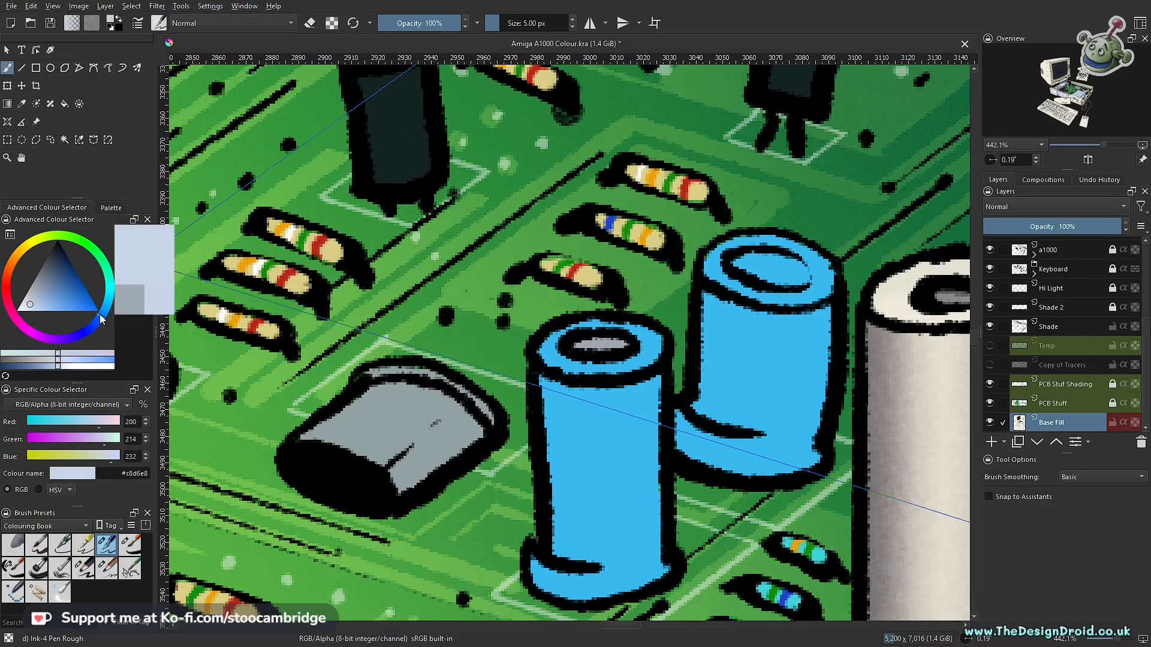
mouse_move(98, 308)
mouse_down()
mouse_move(86, 251)
mouse_move(112, 293)
mouse_up()
drag(579, 344, 618, 351)
mouse_move(777, 268)
mouse_down()
mouse_move(797, 273)
mouse_move(745, 262)
mouse_move(796, 275)
mouse_move(761, 510)
mouse_up()
- Paint the inner tops of the two small capacitors beside the metal shield in #c8e3e8 with the Ink-7 Brush Rough SC preset
click(12, 567)
drag(965, 343, 586, 275)
drag(468, 293, 673, 464)
mouse_move(589, 463)
mouse_down()
mouse_move(588, 378)
mouse_move(570, 401)
mouse_move(604, 391)
mouse_up()
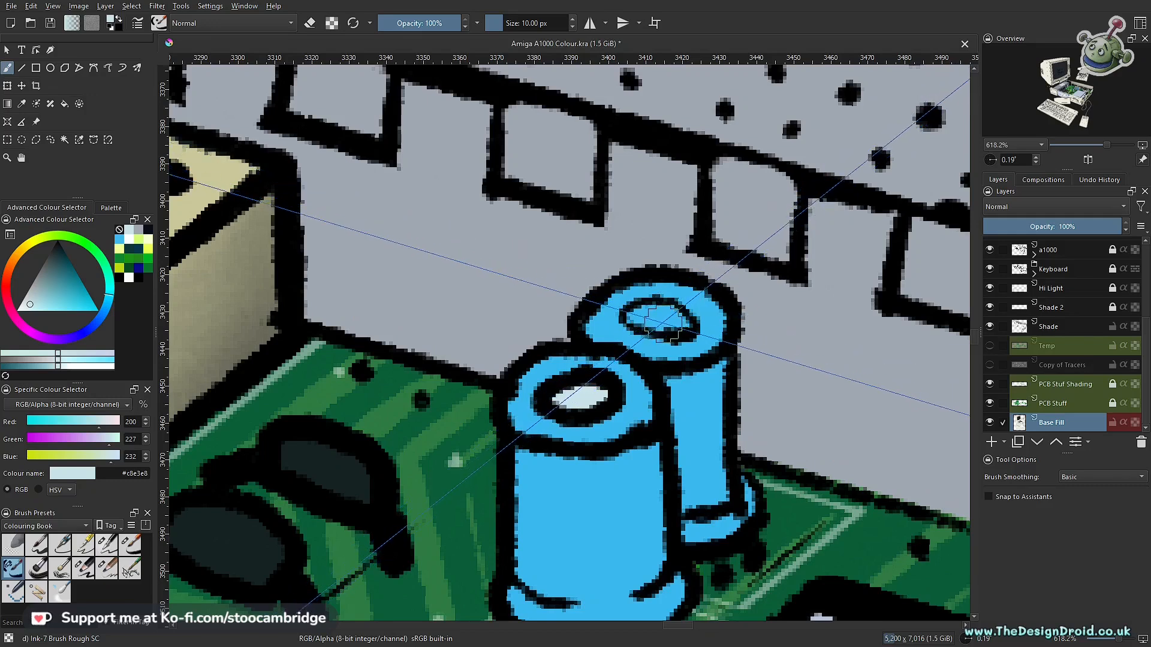
mouse_move(641, 316)
mouse_down()
mouse_move(678, 324)
mouse_move(640, 316)
mouse_move(671, 322)
mouse_move(616, 480)
mouse_up()
drag(846, 309, 828, 373)
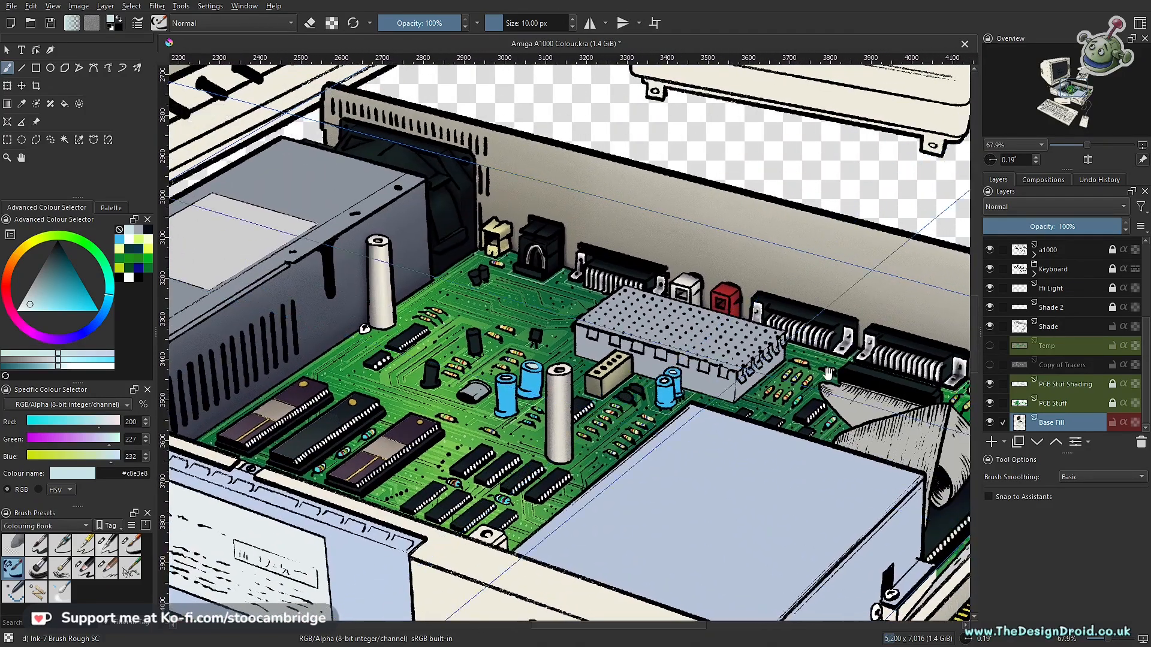
- Try a dark blue #0b0c88 shading stroke on the front large capacitor on the Shade layer
click(1062, 329)
scroll(523, 376, up, 6)
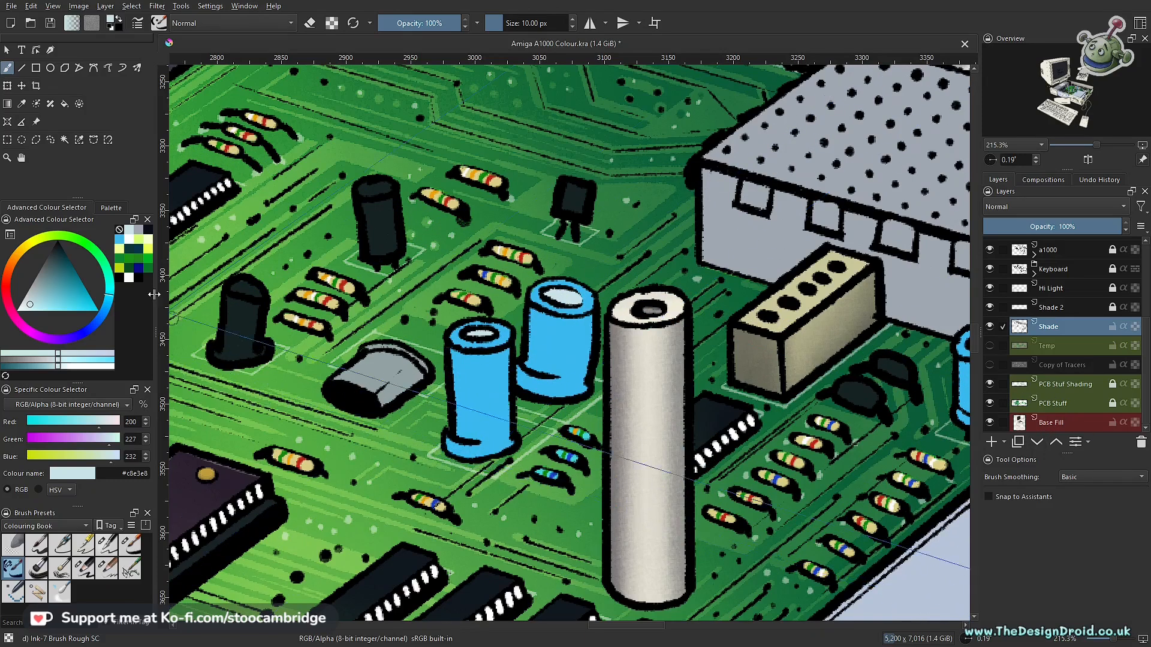
click(138, 267)
drag(475, 358, 476, 415)
key(ctrl+z)
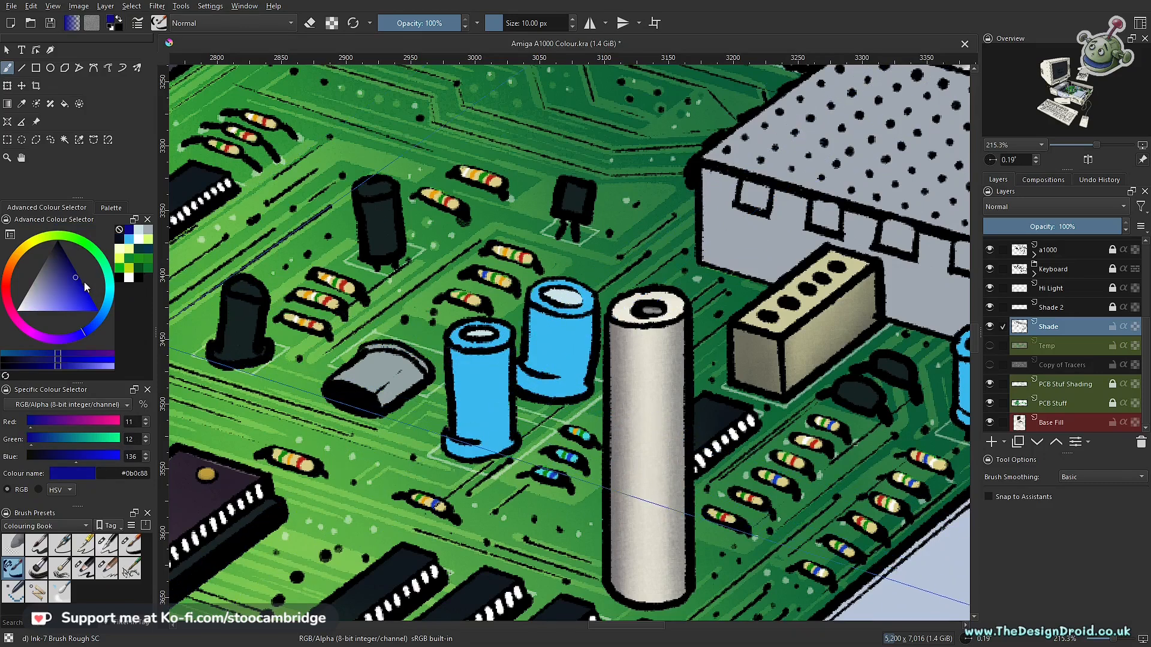
- Mix the dark shading blue #14518a starting from the capacitors' light blue #3bb9ee
click(63, 272)
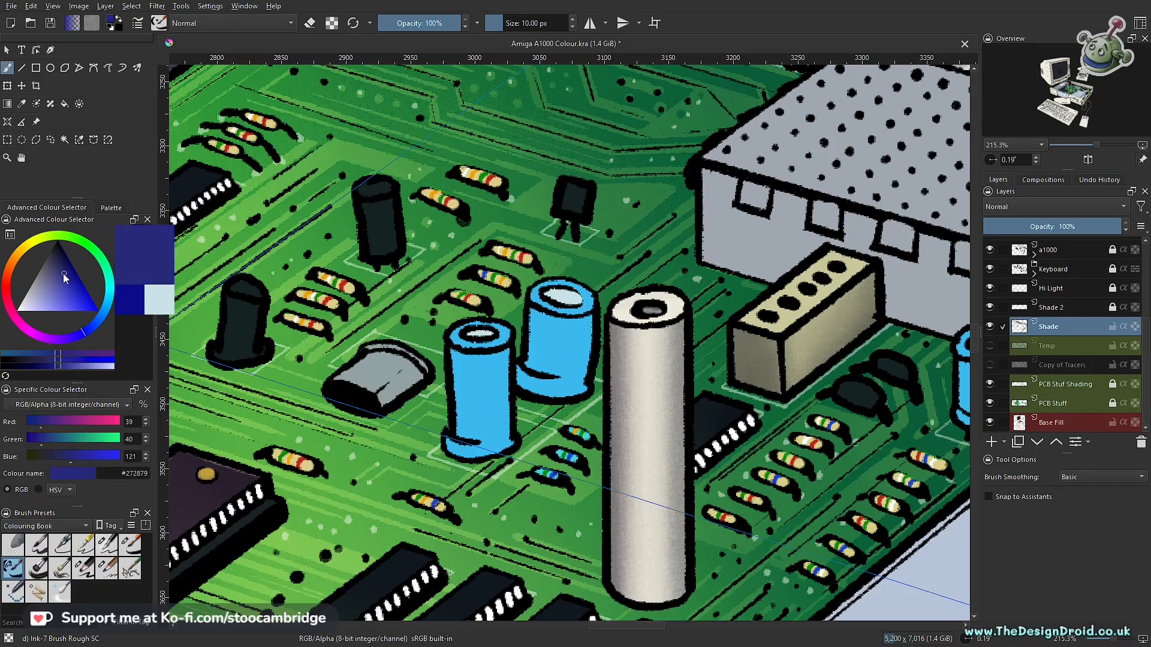
drag(85, 330, 91, 323)
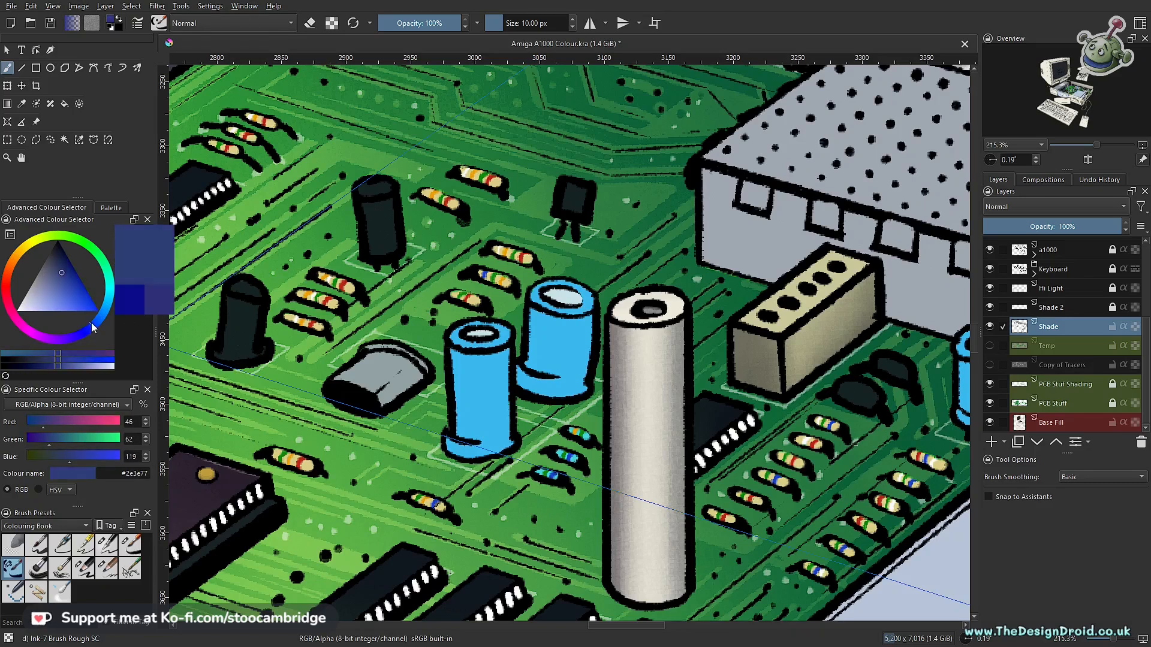
ctrl+click(522, 397)
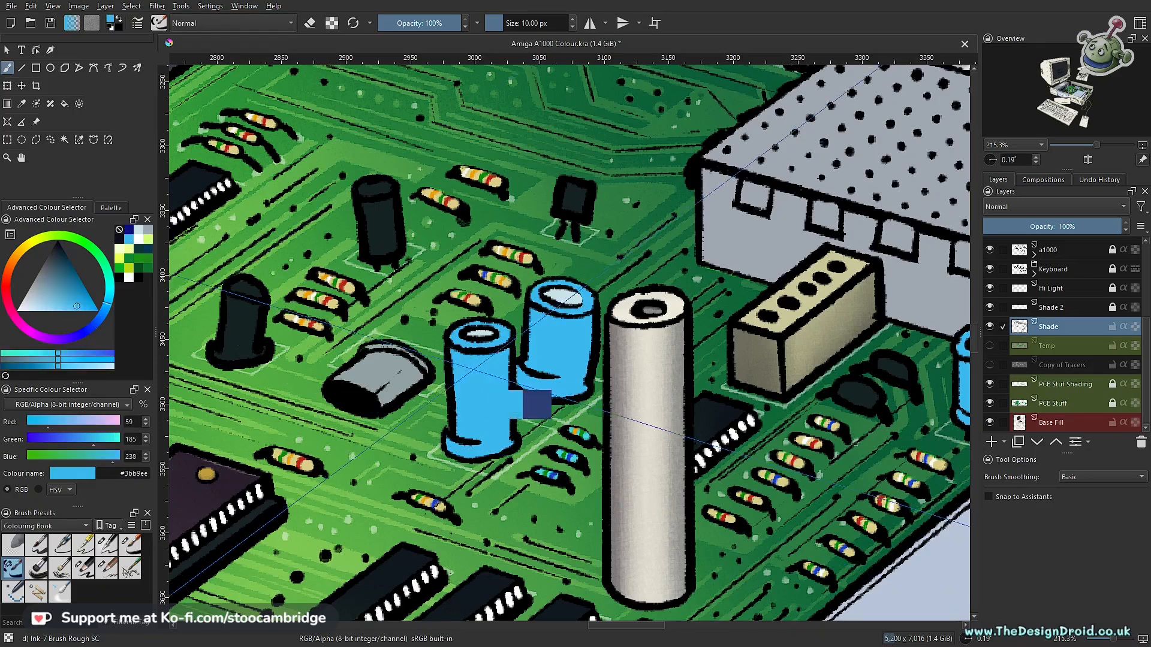
drag(76, 306, 73, 278)
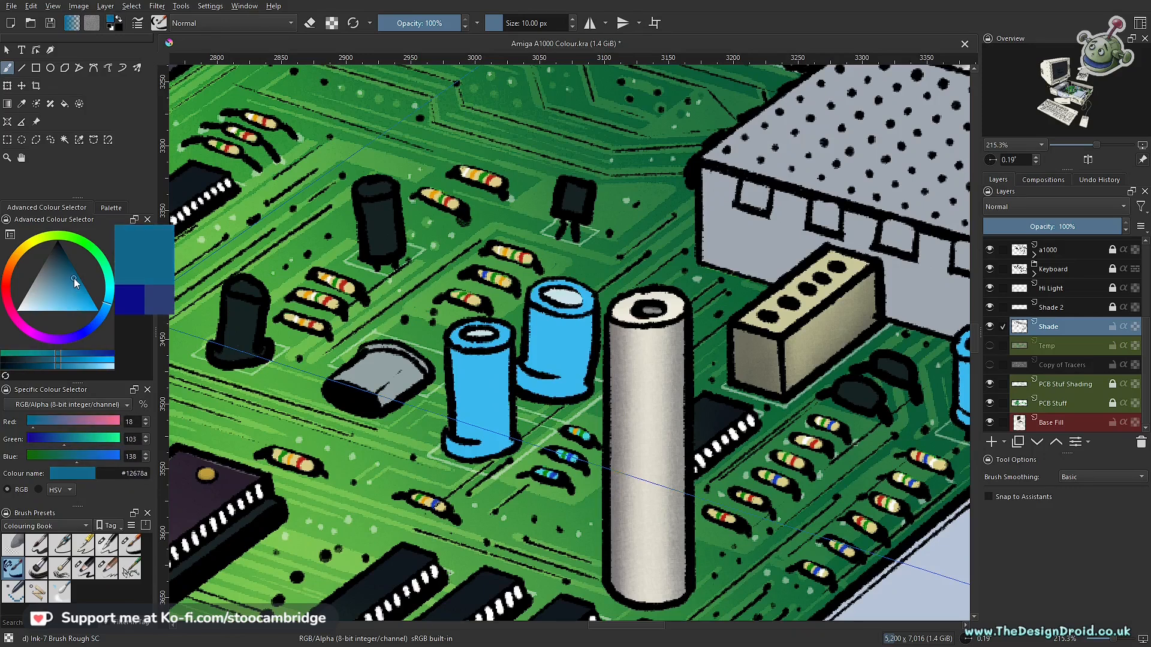
click(106, 307)
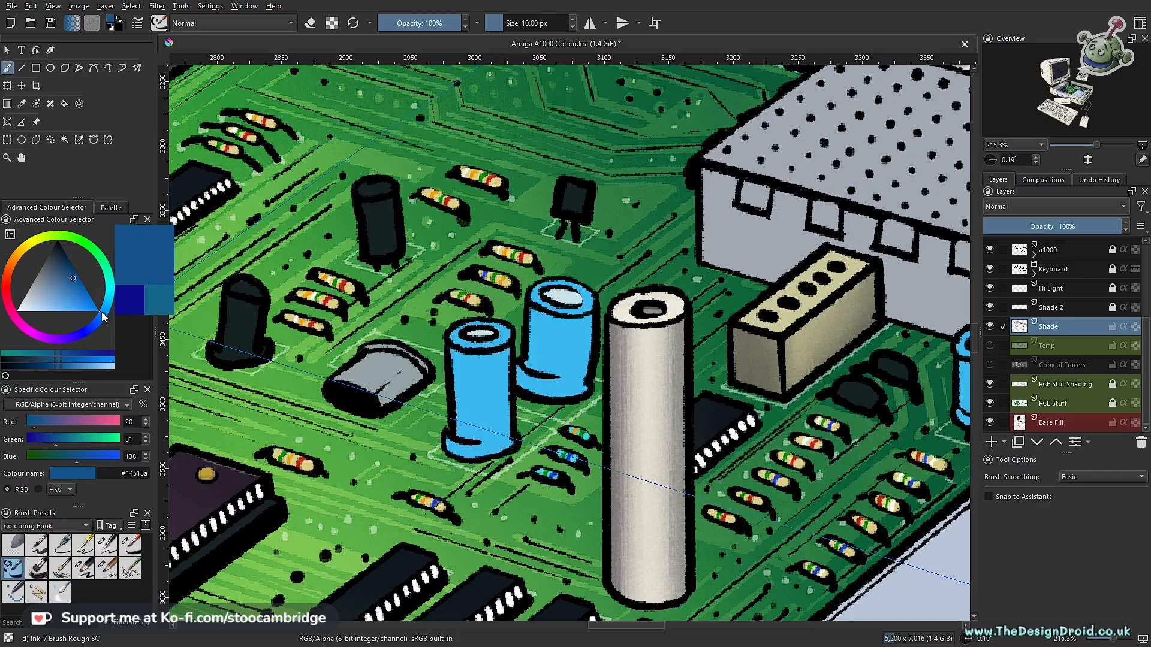
- Try a shading stroke in the mixed blue down the front large capacitor's body on the Shade layer
drag(484, 372, 481, 412)
key(ctrl+z)
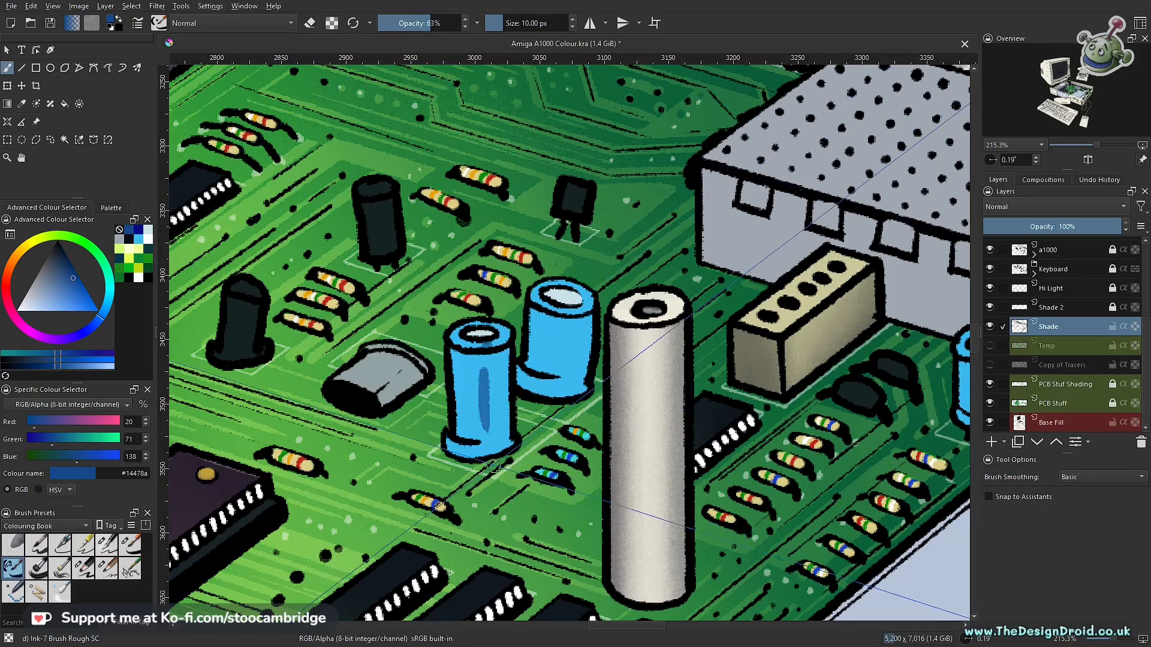
scroll(490, 426, up, 3)
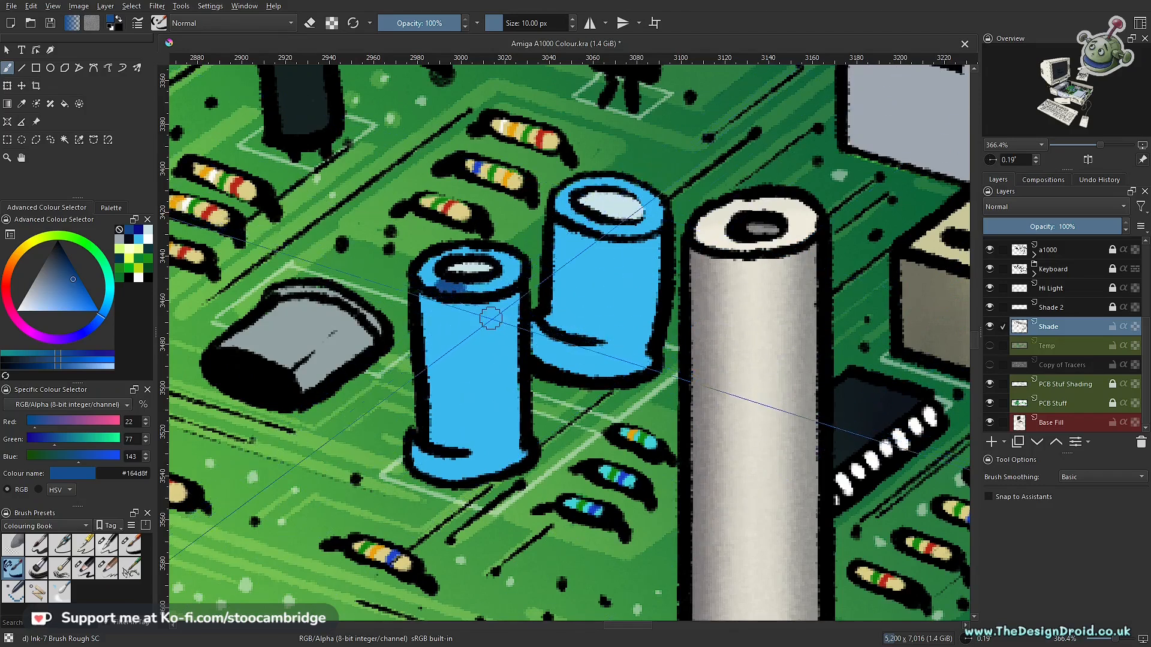
- On the Base Fill layer, paint a dark blue #164d8f shadow band down the left side of the front capacitor's rim, body and base
click(1058, 426)
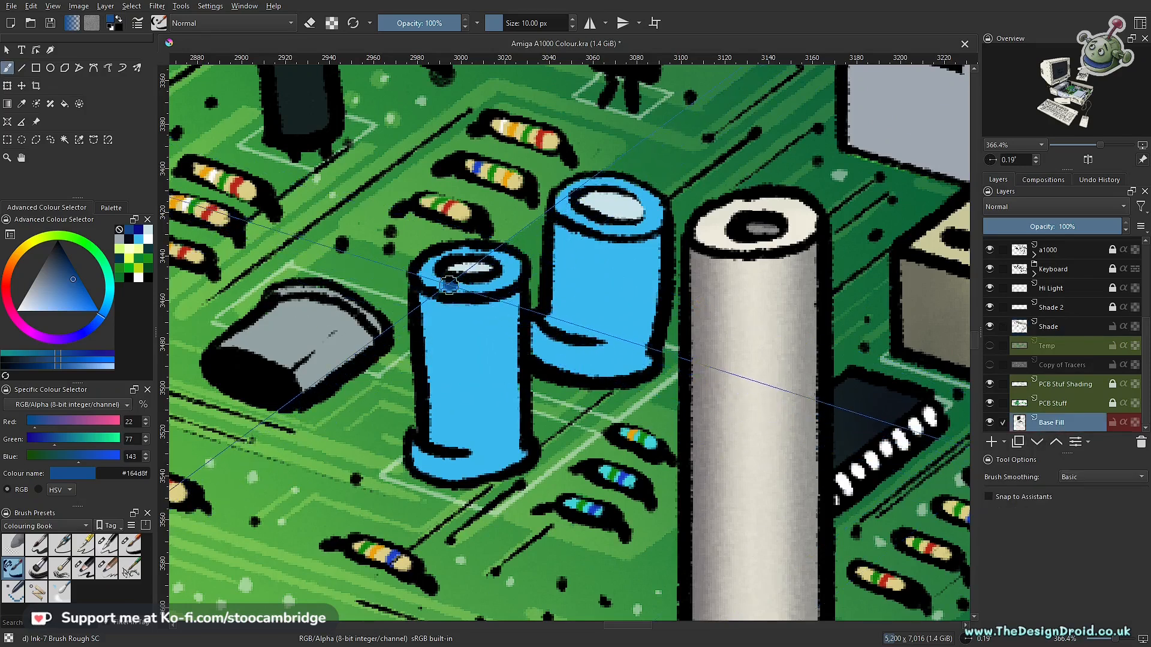
drag(437, 293, 456, 281)
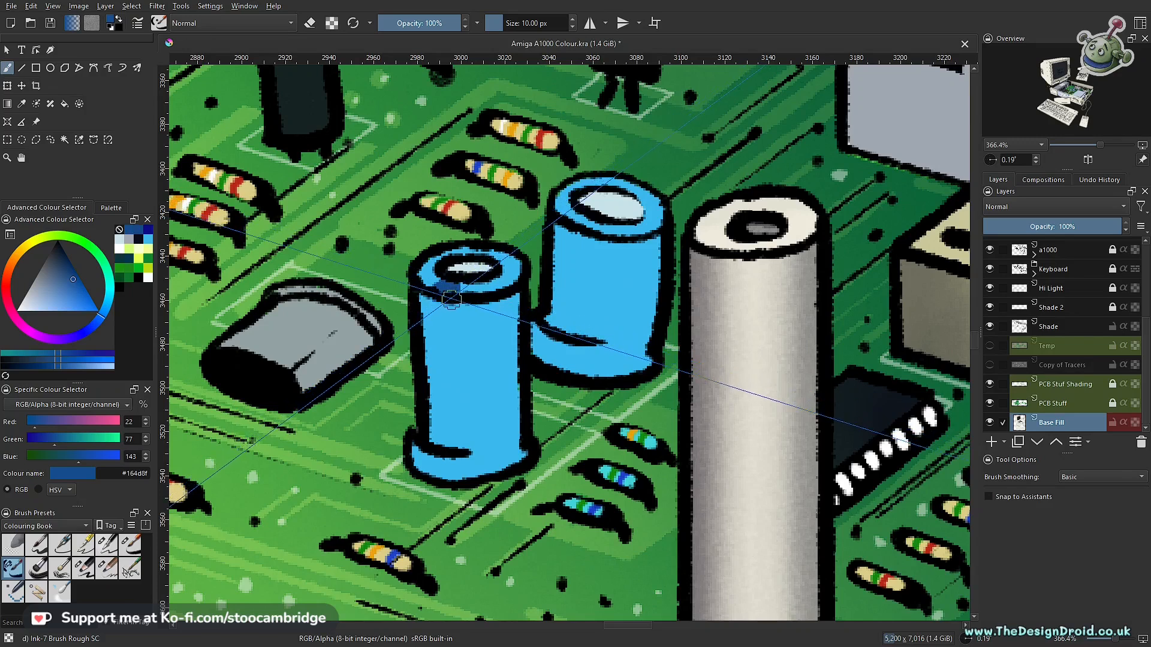
drag(439, 301, 450, 398)
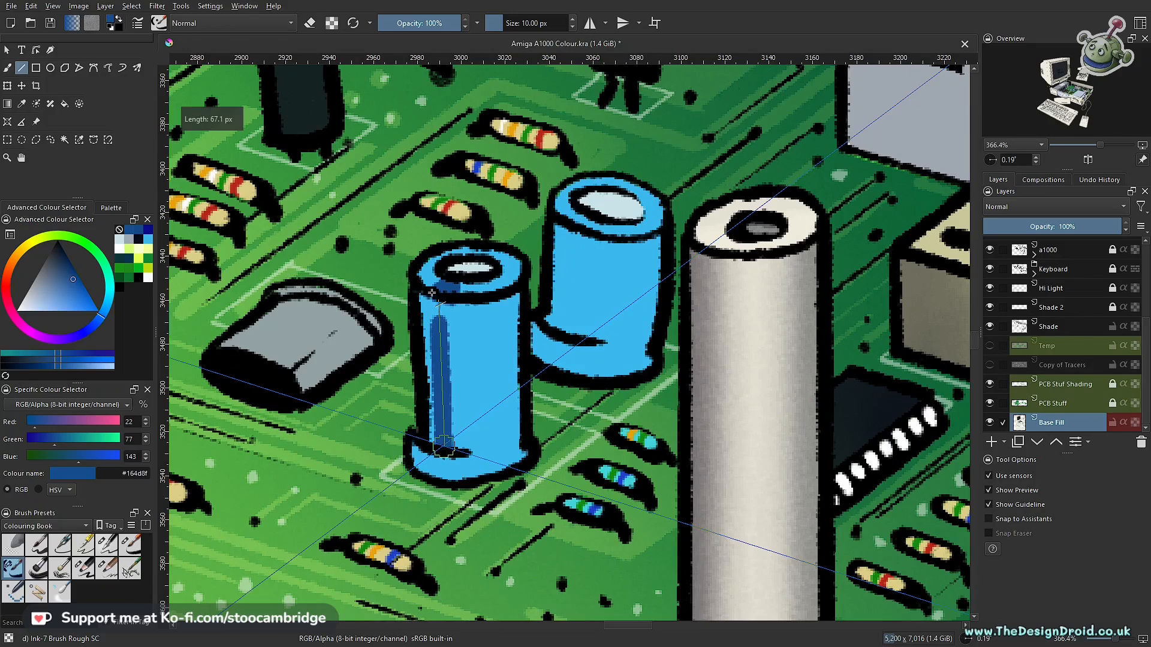
drag(443, 446, 444, 447)
key(b)
key(v)
drag(449, 292, 454, 446)
key(b)
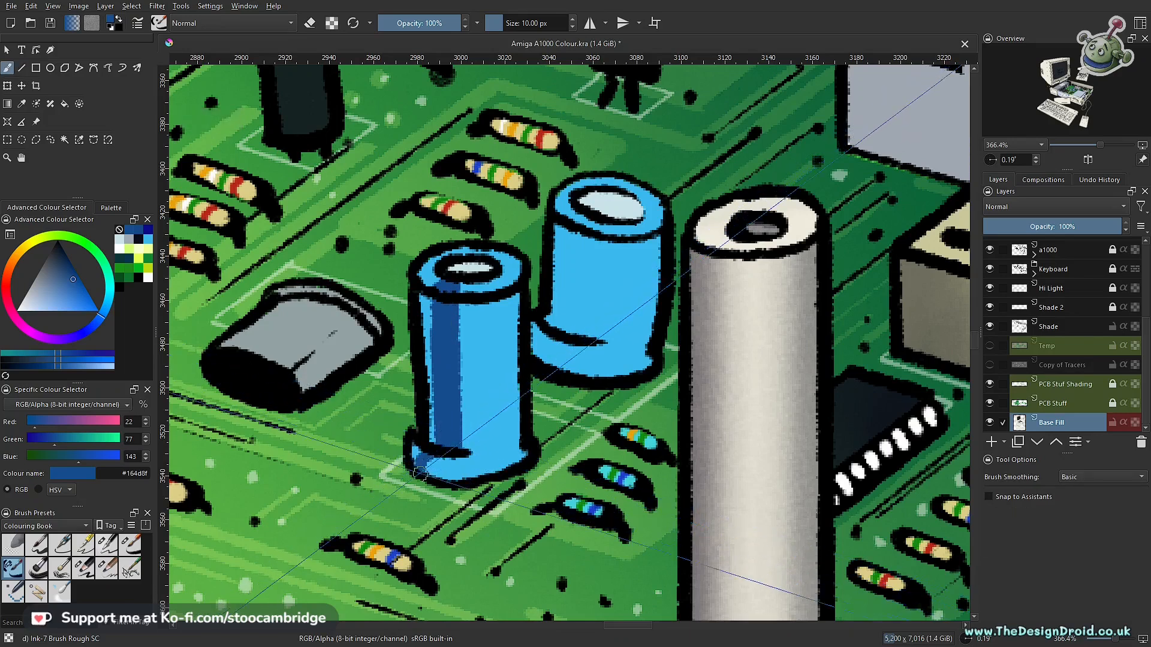
drag(420, 459, 441, 456)
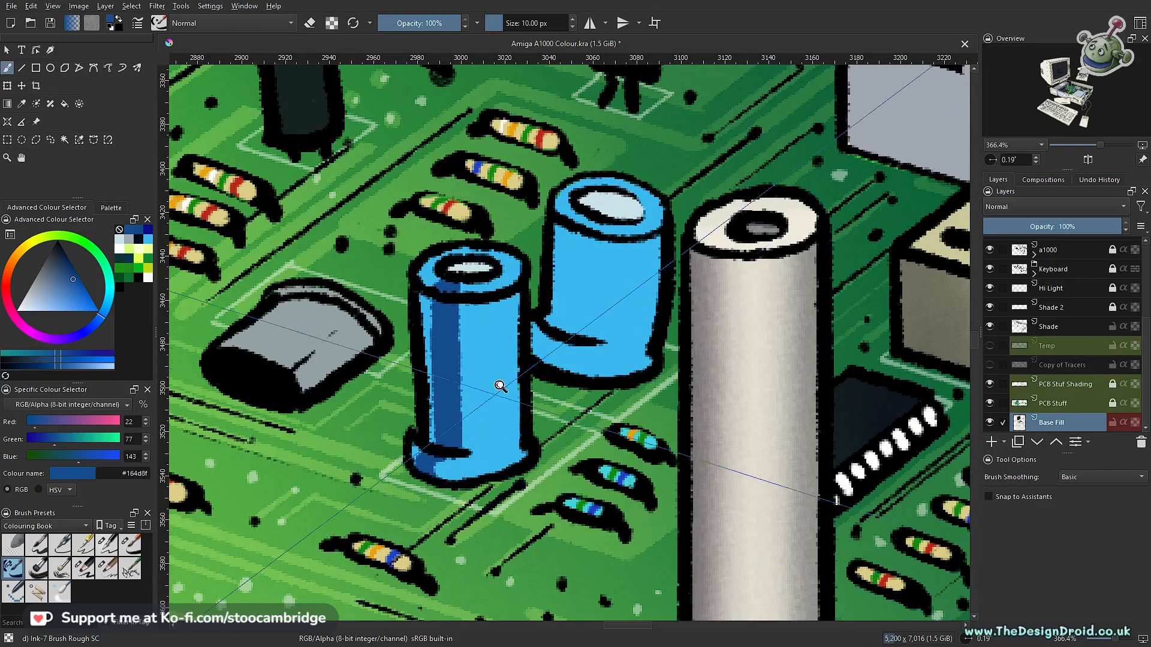
- Paint a dark blue #164d8f shadow band down the right side of the rear large capacitor's rim, body and base
scroll(495, 385, down, 5)
scroll(506, 464, up, 1)
scroll(506, 464, up, 10)
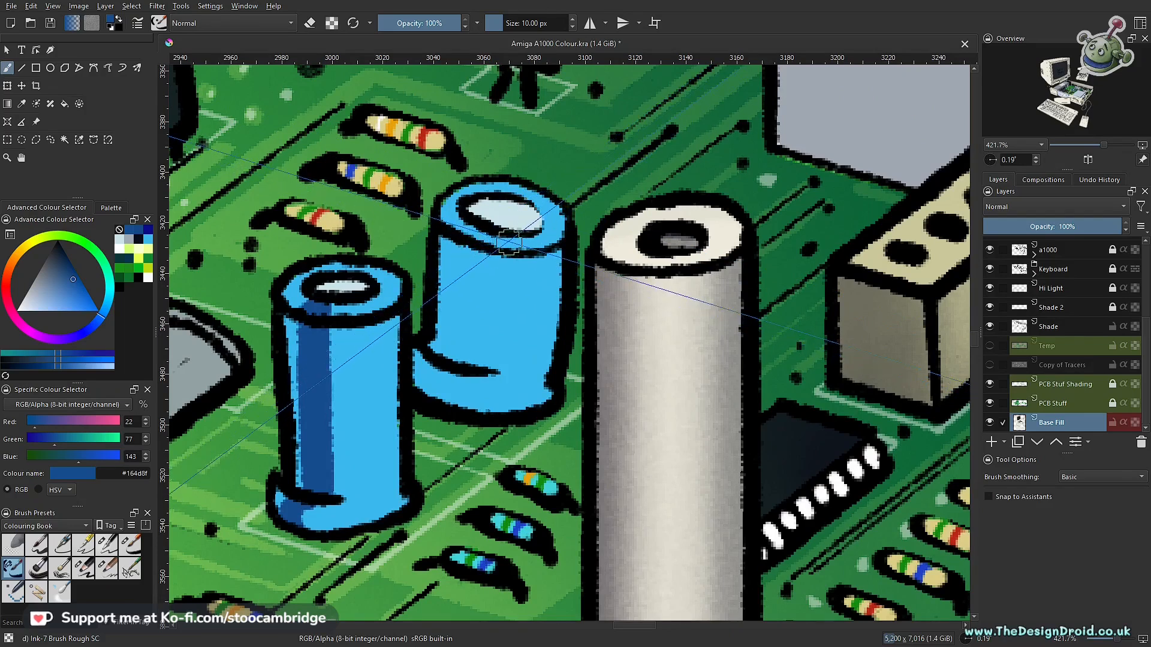
mouse_move(509, 240)
mouse_down()
mouse_move(531, 245)
mouse_move(530, 343)
mouse_up()
key(ctrl+z)
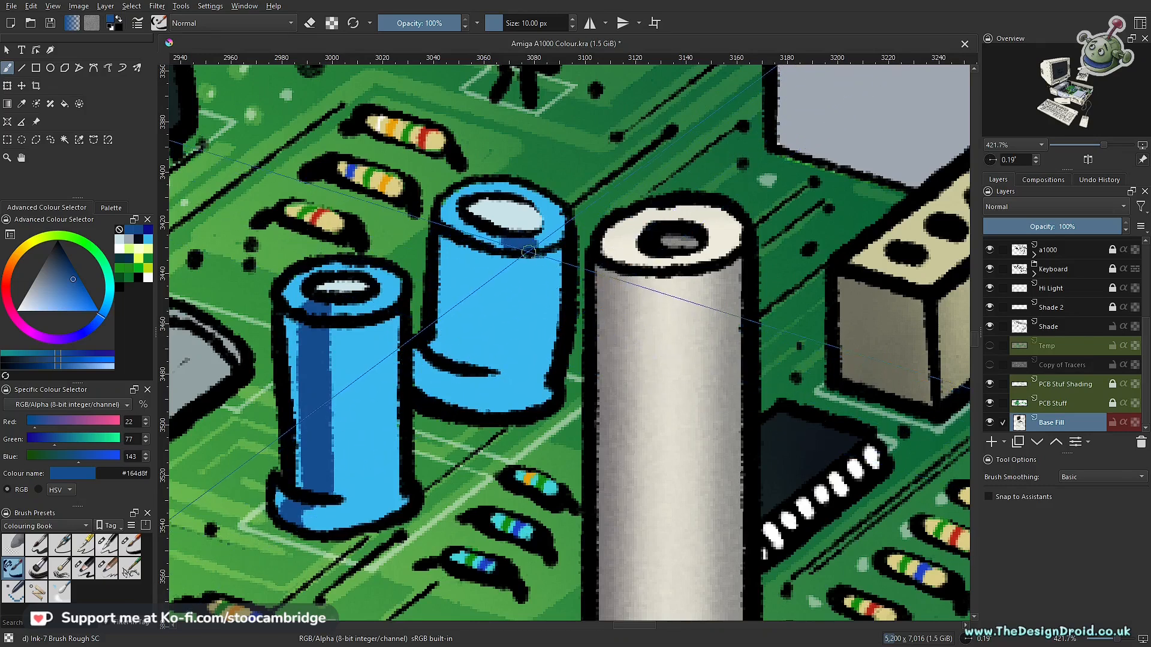
drag(527, 299, 513, 374)
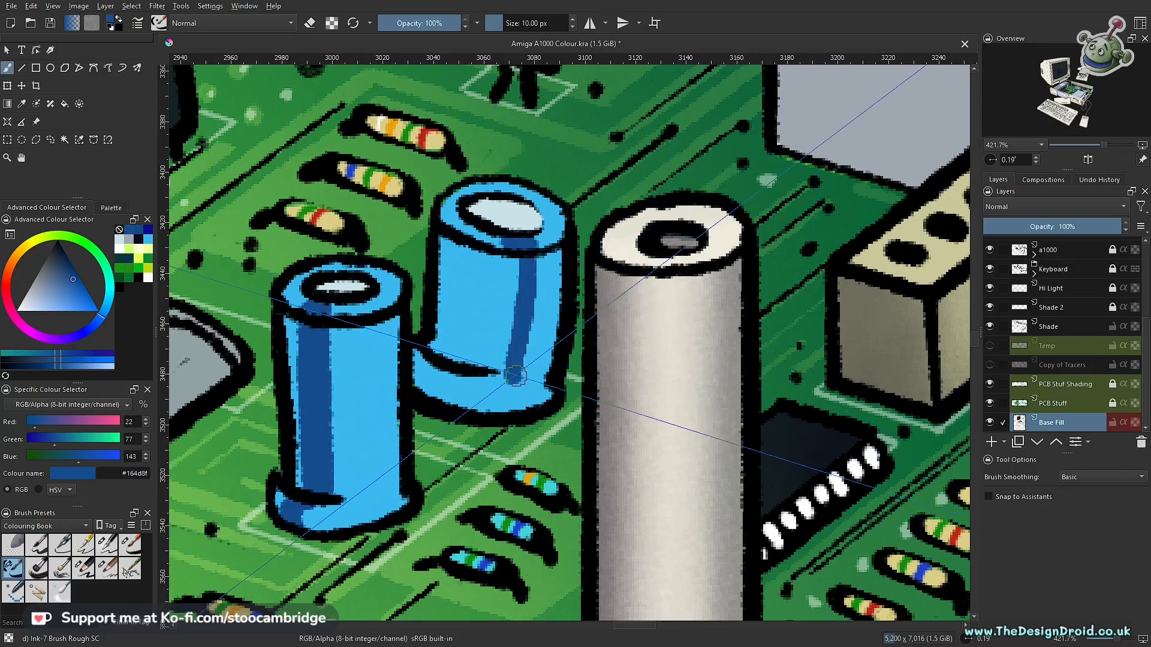
key(ctrl+z)
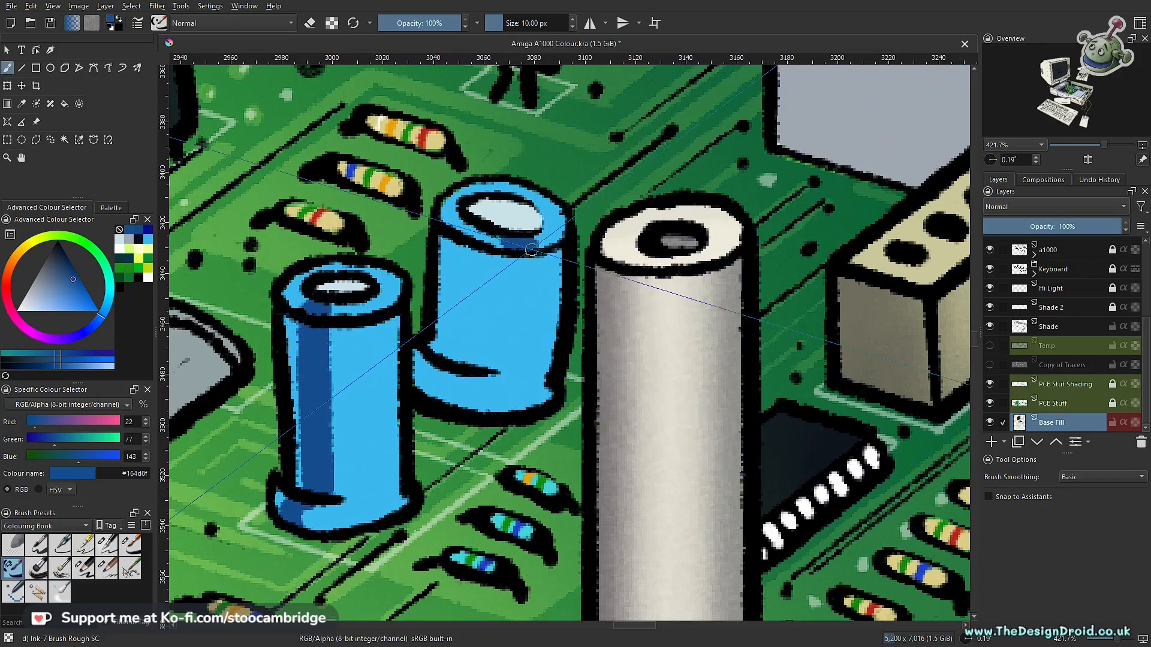
mouse_move(513, 286)
mouse_down()
mouse_move(502, 376)
mouse_move(518, 259)
mouse_move(516, 387)
mouse_up()
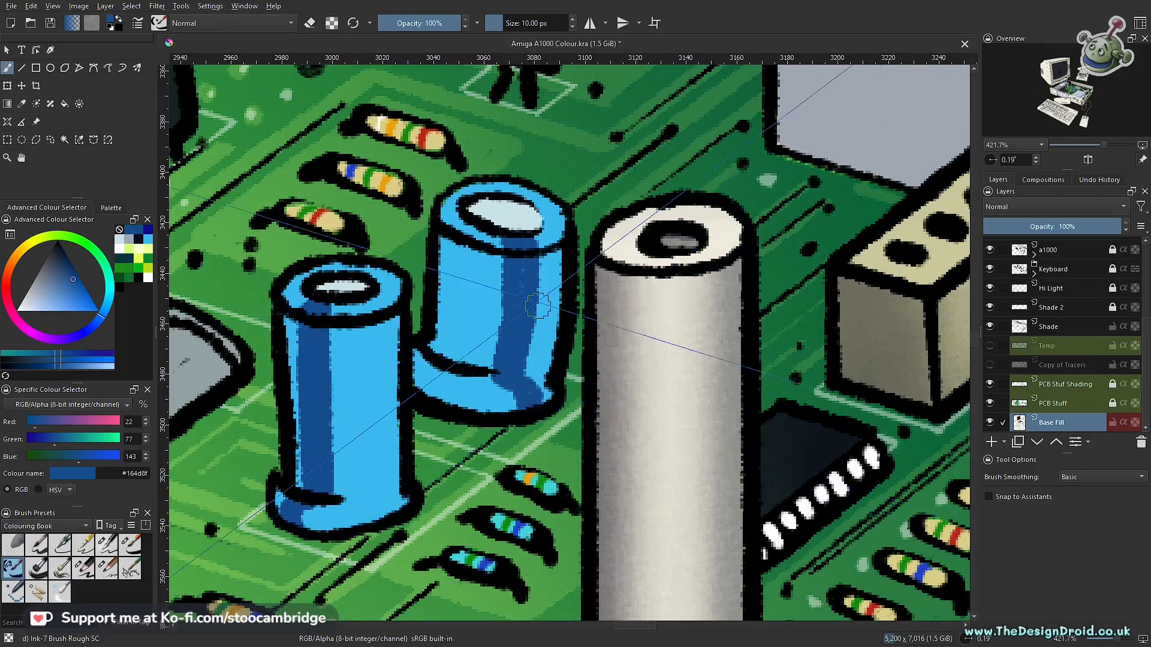
scroll(515, 363, down, 10)
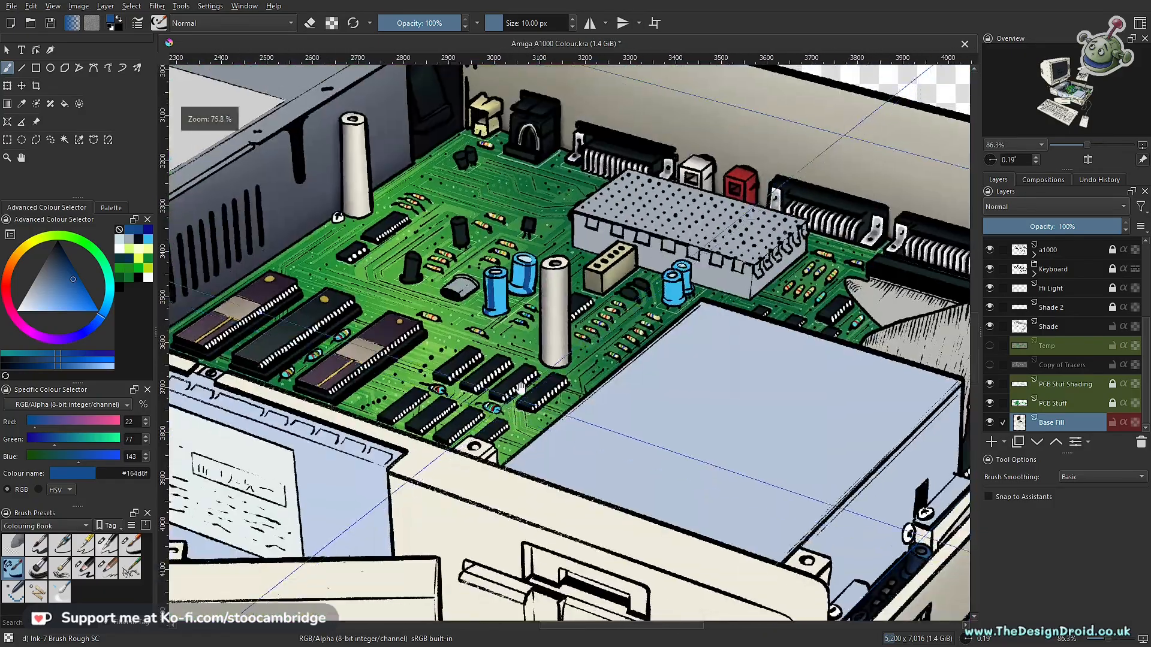
- Draw broken dark blue #164d8f label marks along the rear large capacitor's body with the 5 px Ink-3 Gpen brush
scroll(530, 312, up, 8)
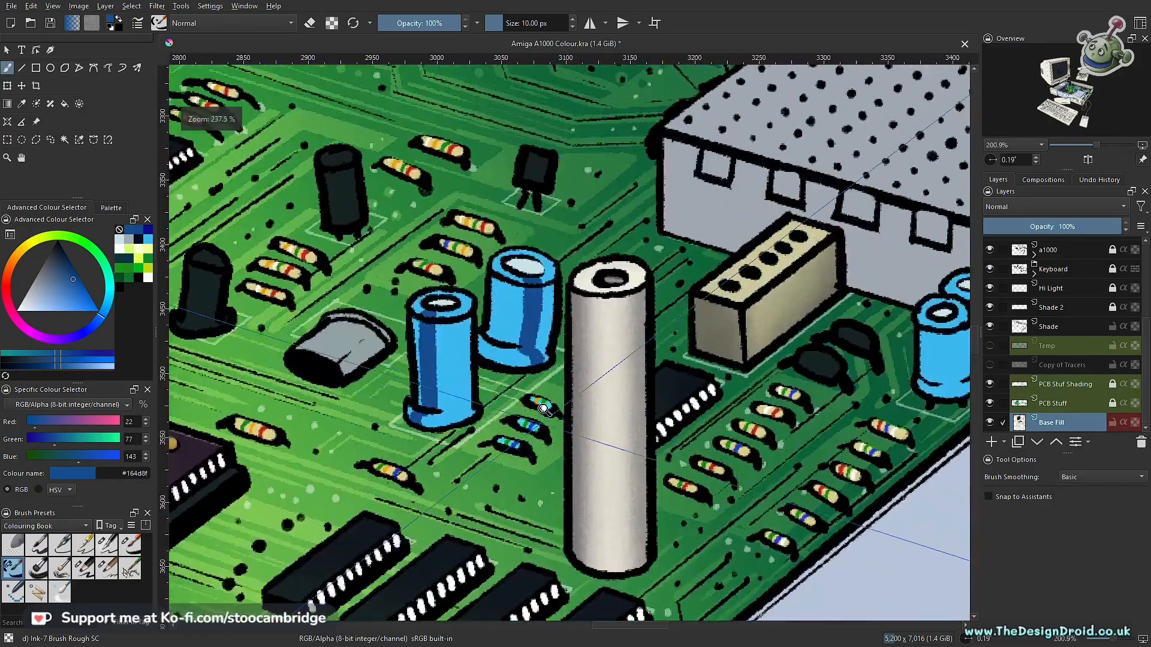
scroll(532, 416, up, 3)
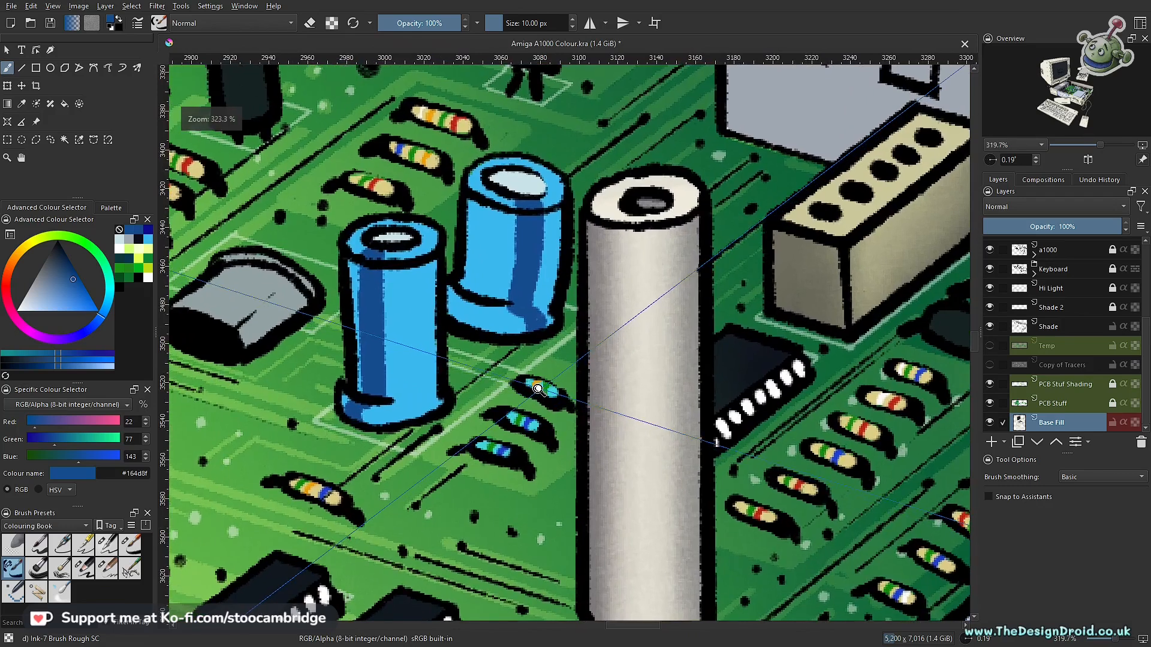
scroll(536, 390, up, 4)
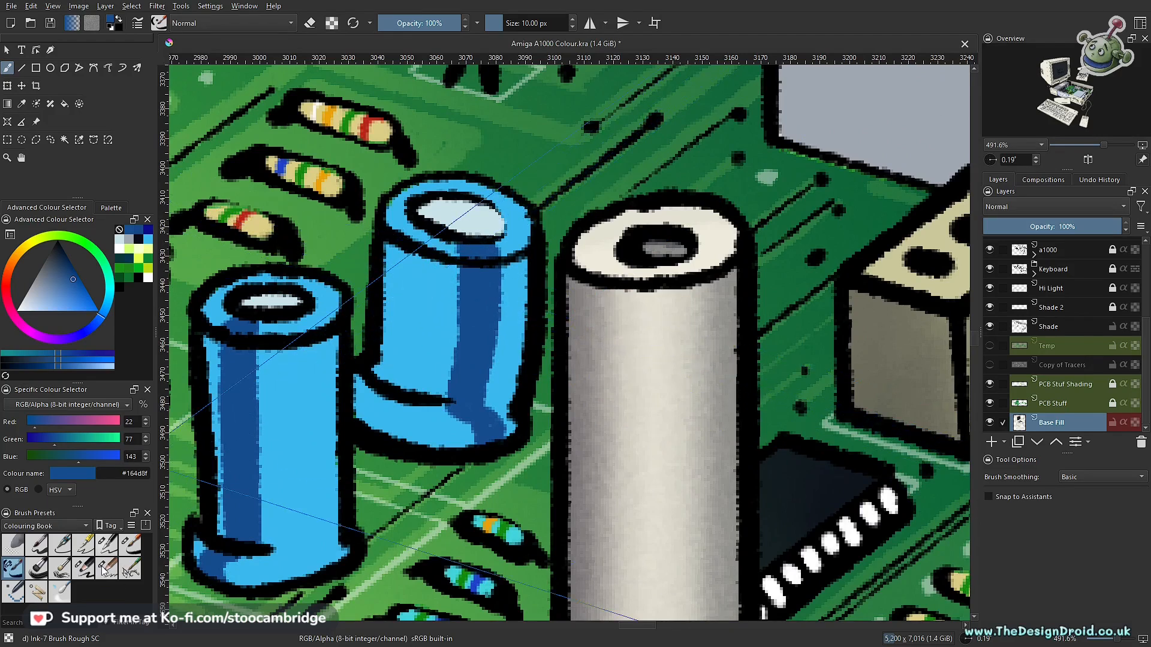
click(86, 546)
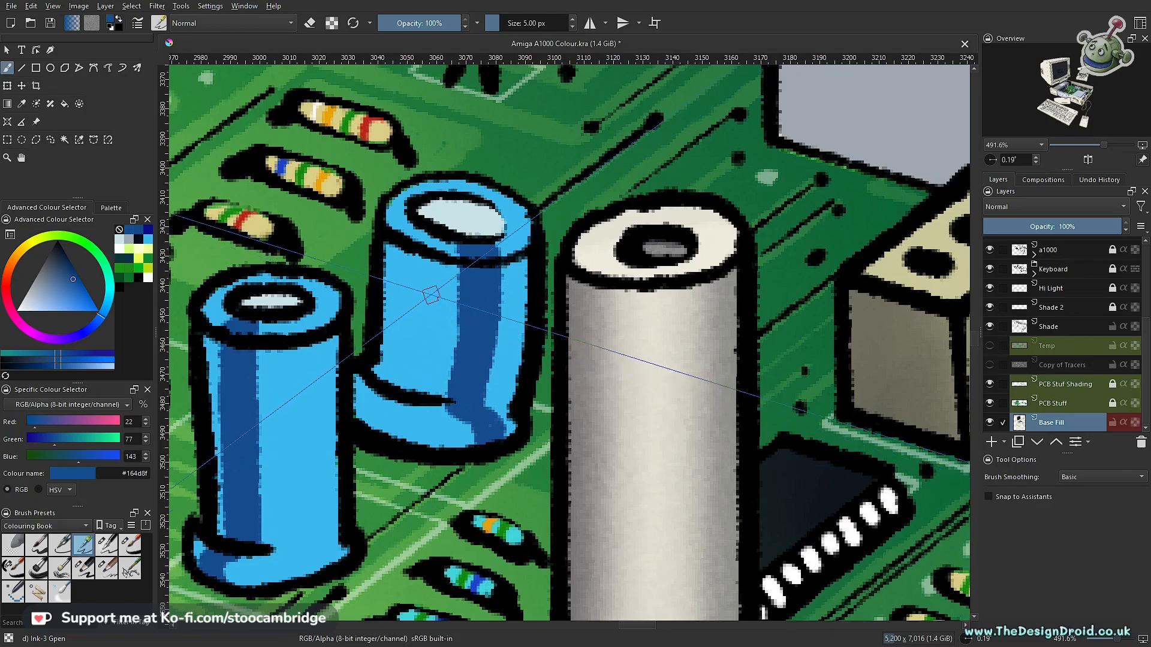
drag(418, 385, 584, 393)
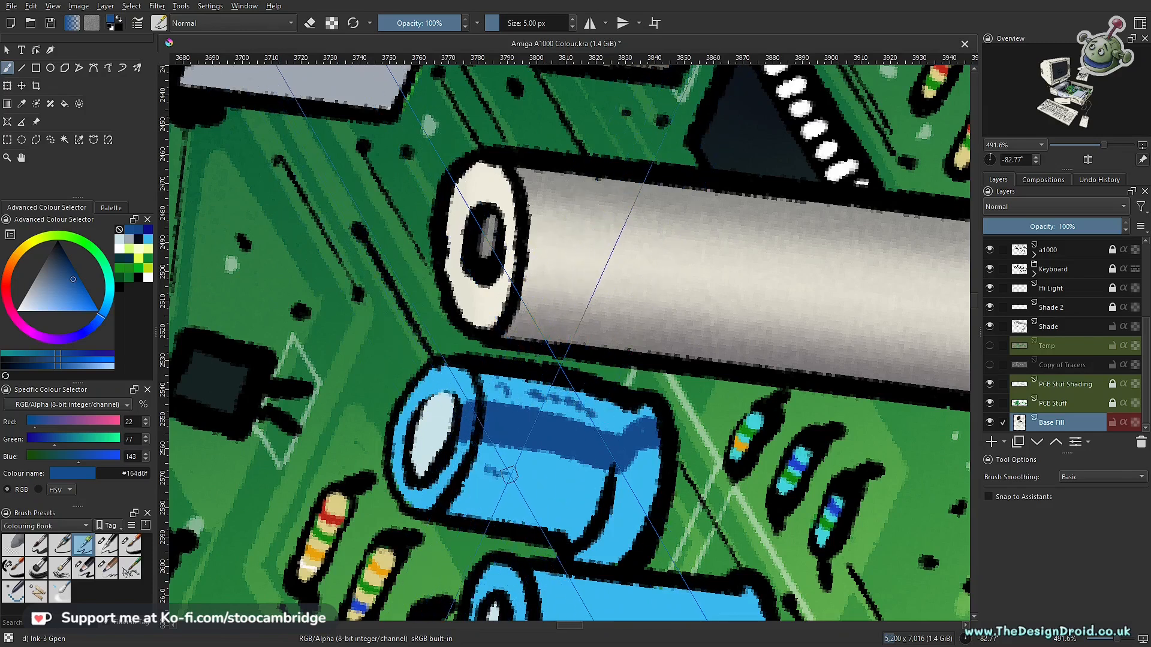
drag(569, 487, 546, 476)
- Draw broken dark blue label marks down the light side of the front large capacitor's body
drag(607, 394, 390, 300)
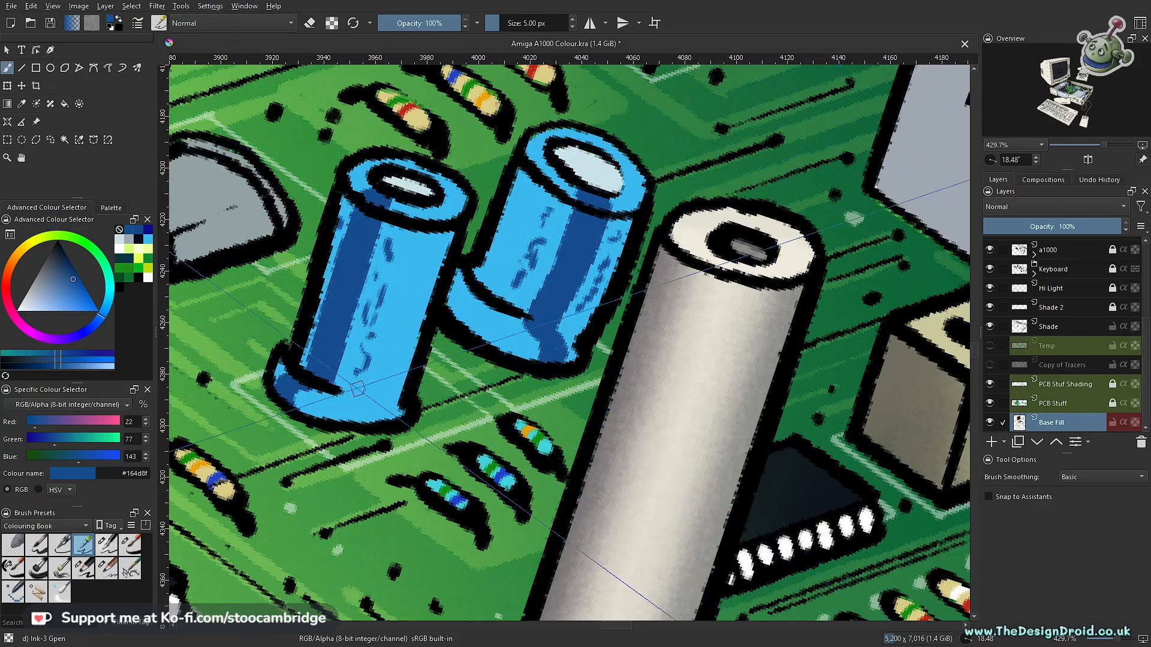
drag(392, 350, 393, 513)
drag(726, 372, 482, 293)
drag(454, 322, 457, 357)
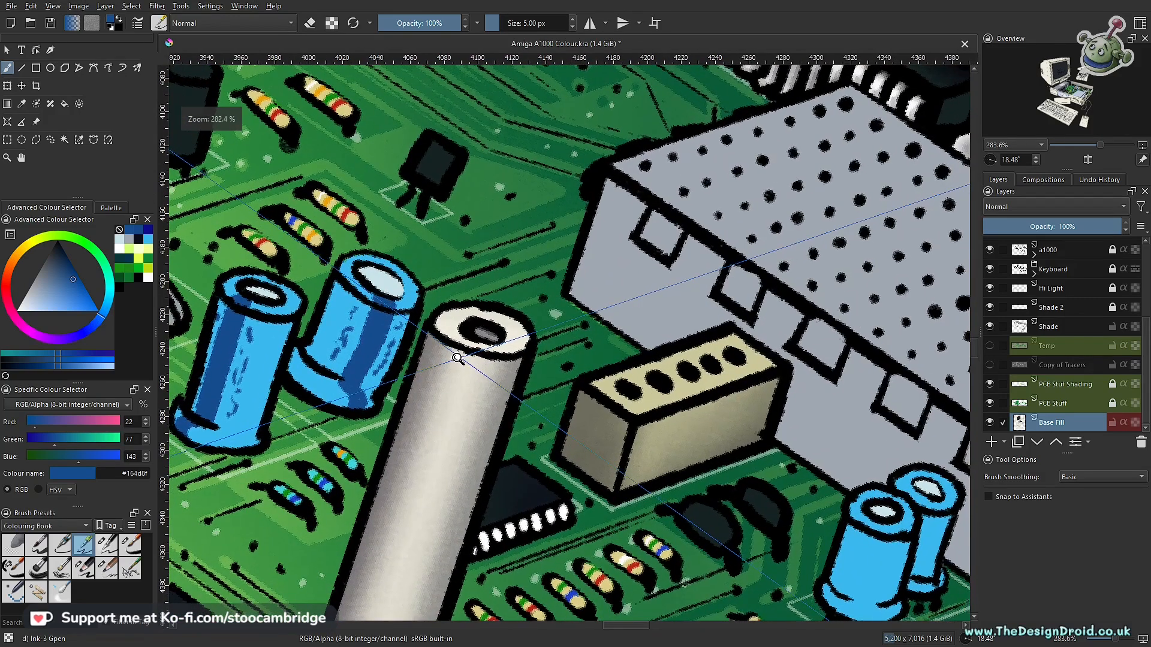
- Dab small dark blue marks onto both large capacitors' rims and down the front one's left edge
drag(383, 335, 492, 407)
drag(383, 397, 353, 347)
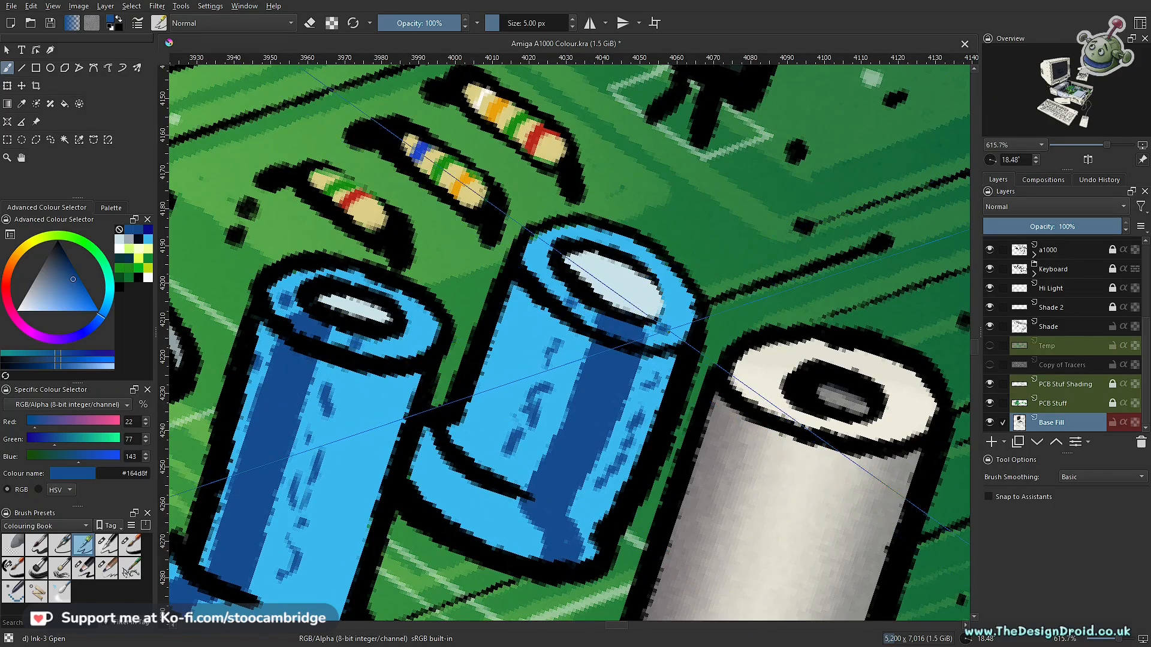
drag(584, 252, 574, 430)
drag(646, 424, 714, 403)
drag(584, 351, 534, 217)
mouse_move(443, 161)
mouse_down()
mouse_move(469, 440)
mouse_move(468, 319)
mouse_up()
drag(484, 316, 486, 419)
- Sample the light blue #3bb9ee and paint upward chevrons along the dark bands of the front and rear large capacitors
key(e)
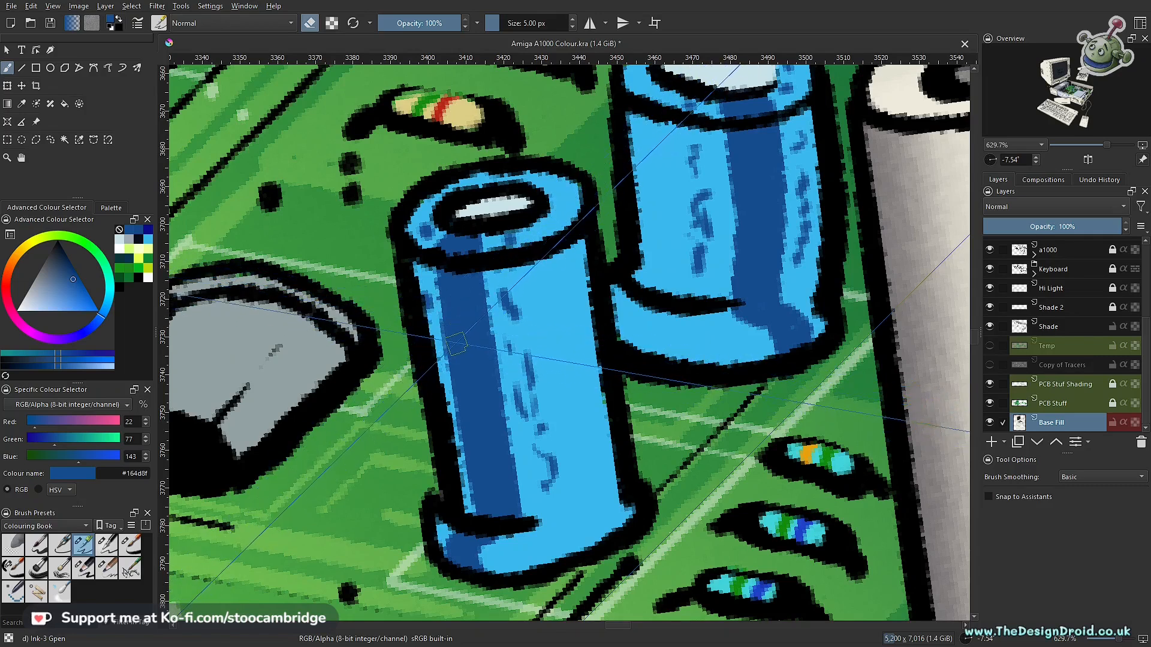
ctrl+click(508, 324)
key(e)
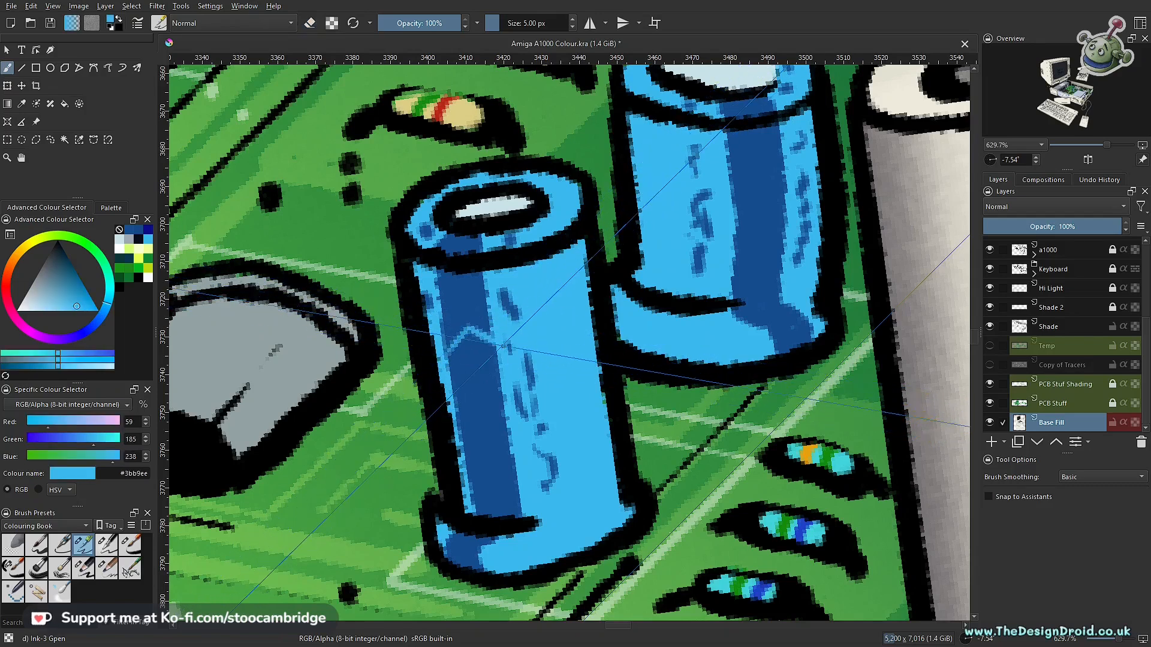
drag(484, 405, 506, 422)
drag(469, 497, 502, 481)
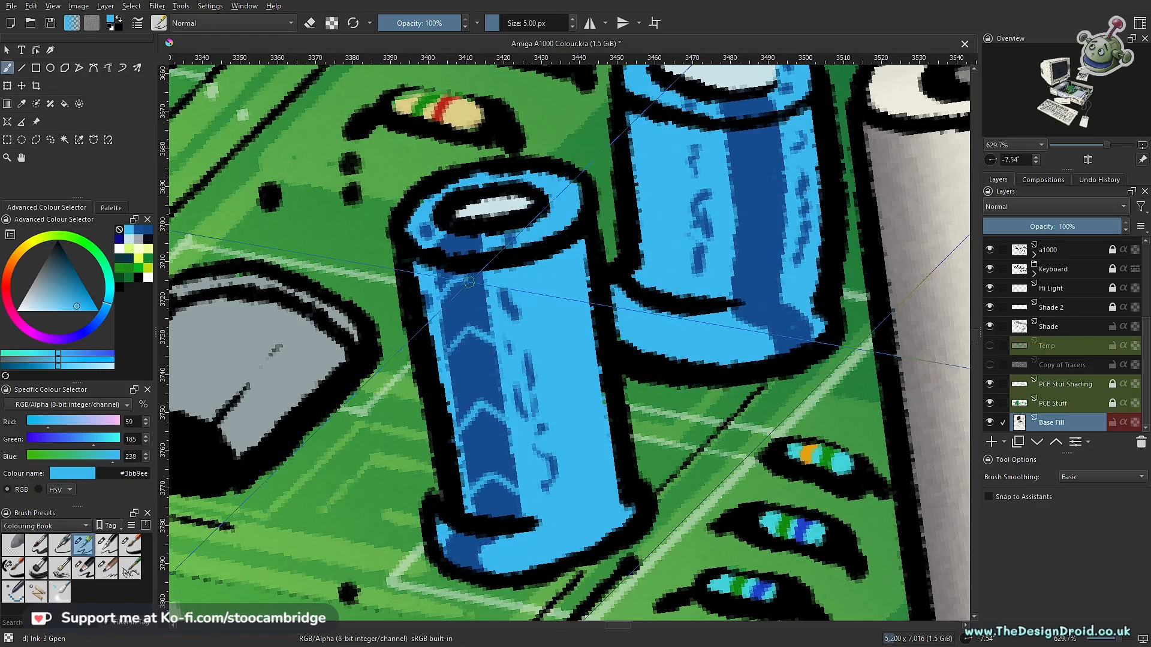
drag(676, 294, 418, 431)
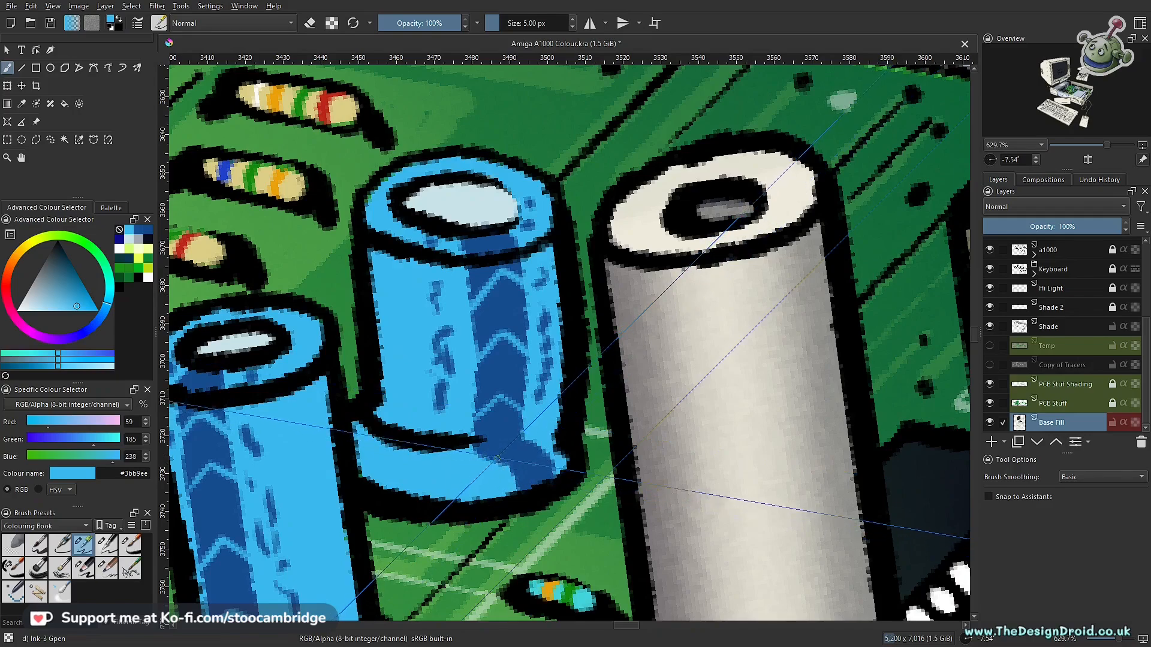
- Paint a dark blue #164d8f shadow down the right side of the front small capacitor's rim, body and base
scroll(526, 448, down, 8)
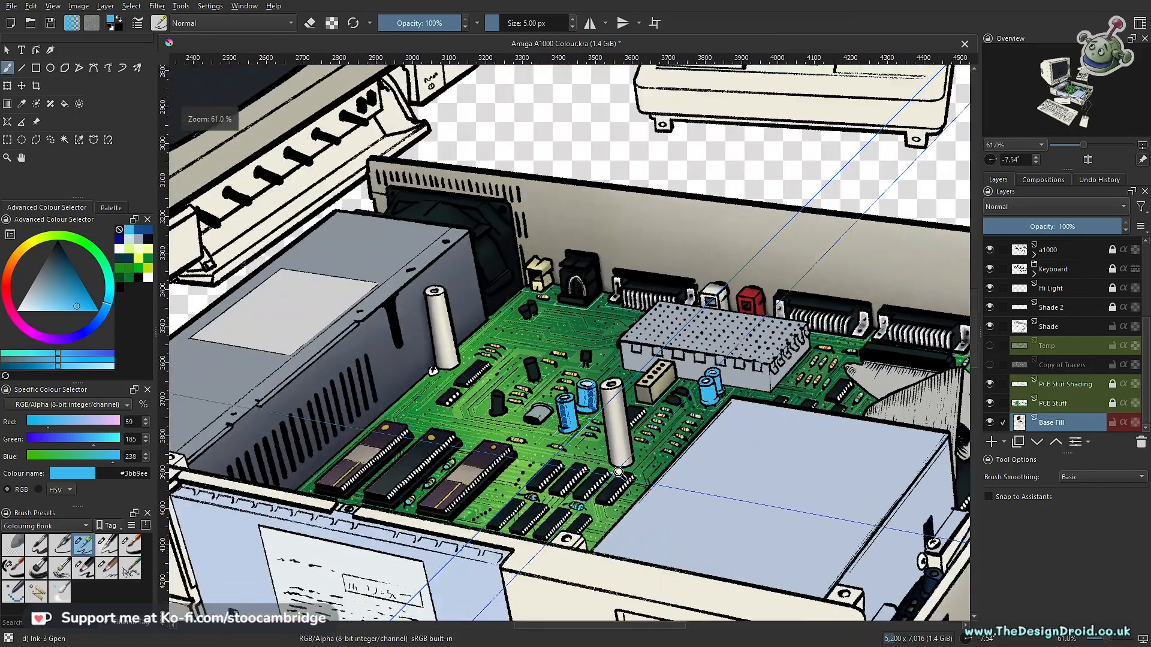
mouse_move(618, 472)
mouse_down()
mouse_move(520, 487)
mouse_move(506, 403)
mouse_move(472, 412)
mouse_move(607, 391)
mouse_move(604, 367)
mouse_move(696, 329)
mouse_move(575, 424)
mouse_move(572, 400)
mouse_move(484, 514)
mouse_move(523, 375)
mouse_up()
ctrl+click(319, 433)
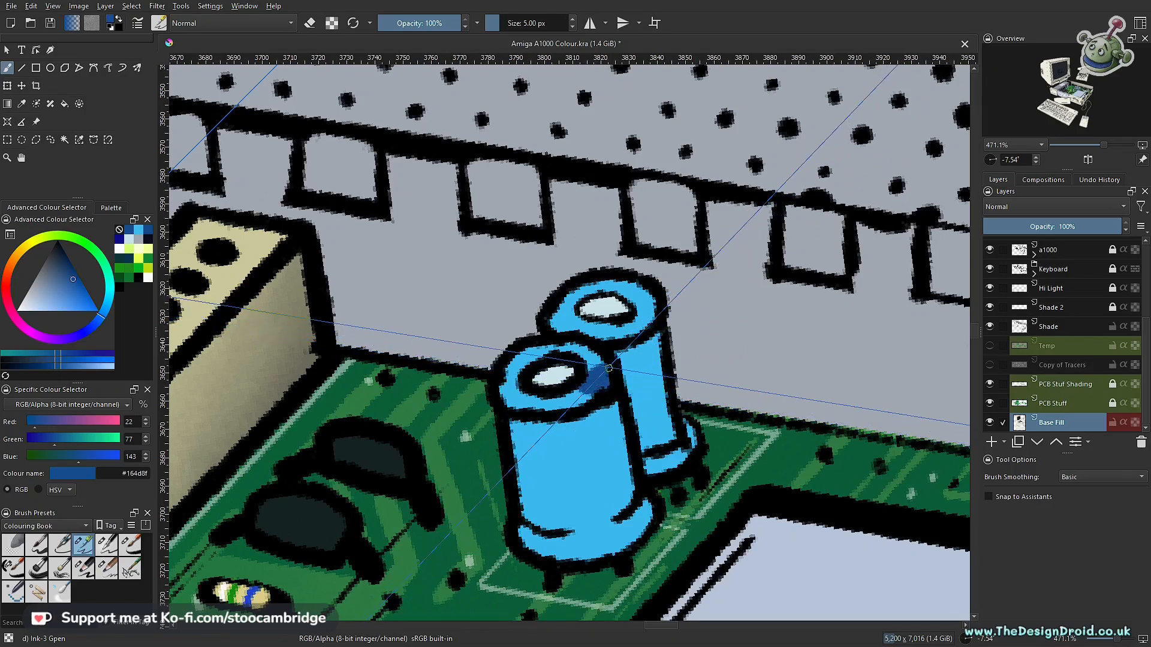
mouse_move(607, 403)
mouse_down()
mouse_move(630, 499)
mouse_move(617, 403)
mouse_up()
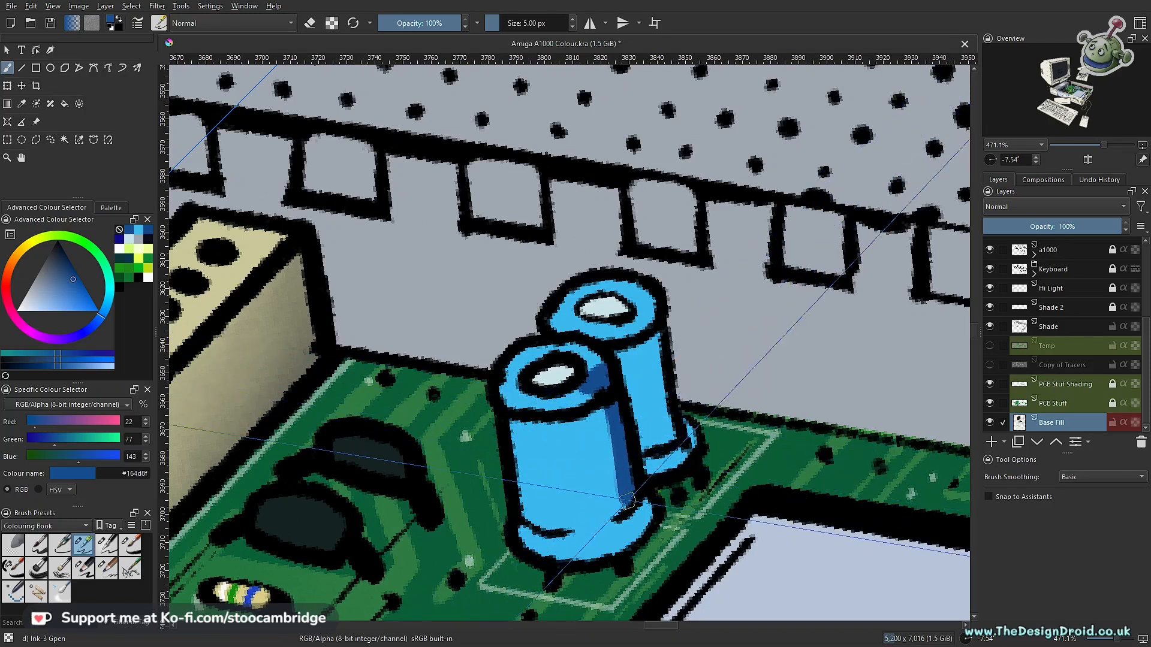
drag(643, 504, 655, 519)
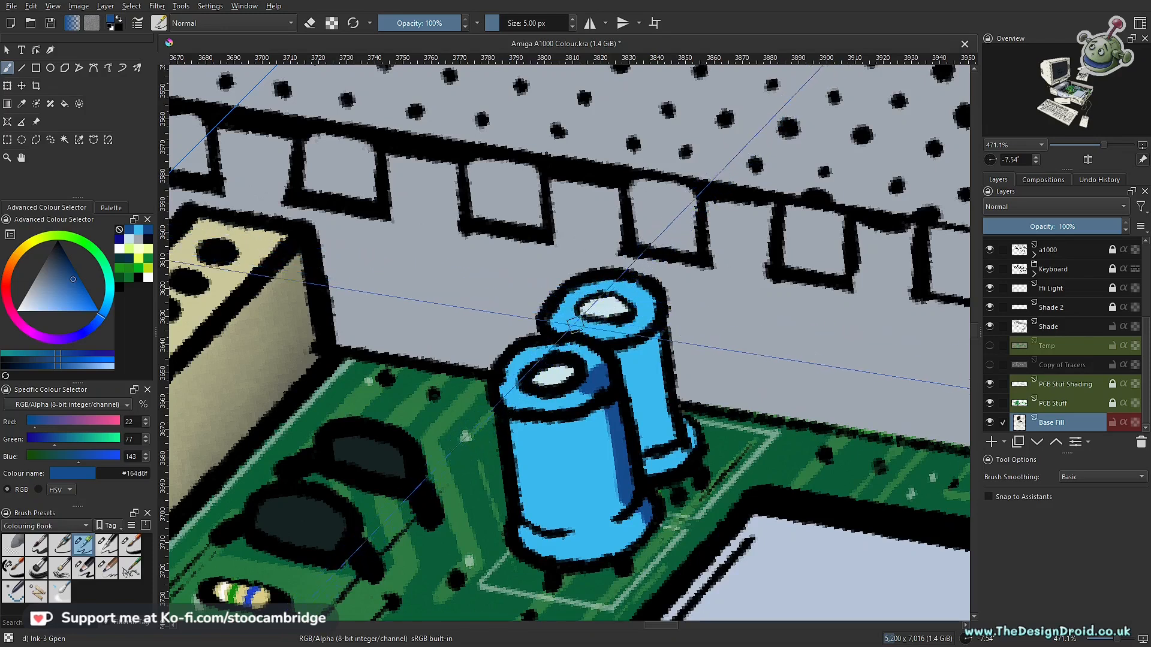
- Shade the left of the rear small capacitor's rim in dark blue and add broken label marks down its body
scroll(564, 286, down, 5)
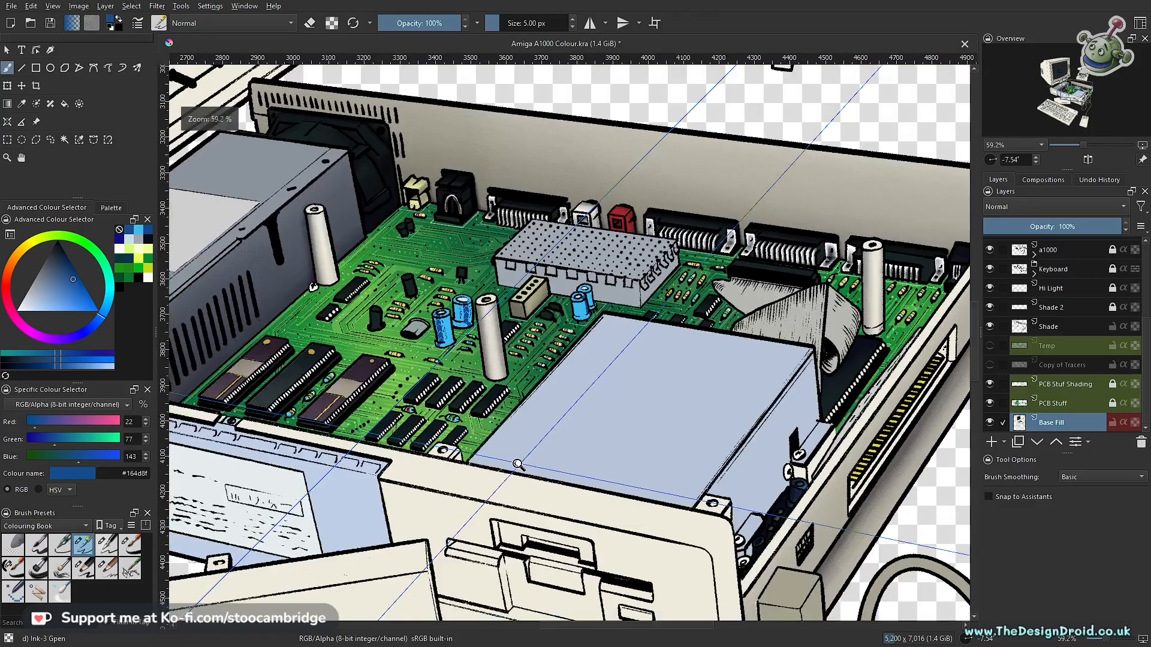
scroll(555, 372, up, 3)
scroll(555, 371, down, 1)
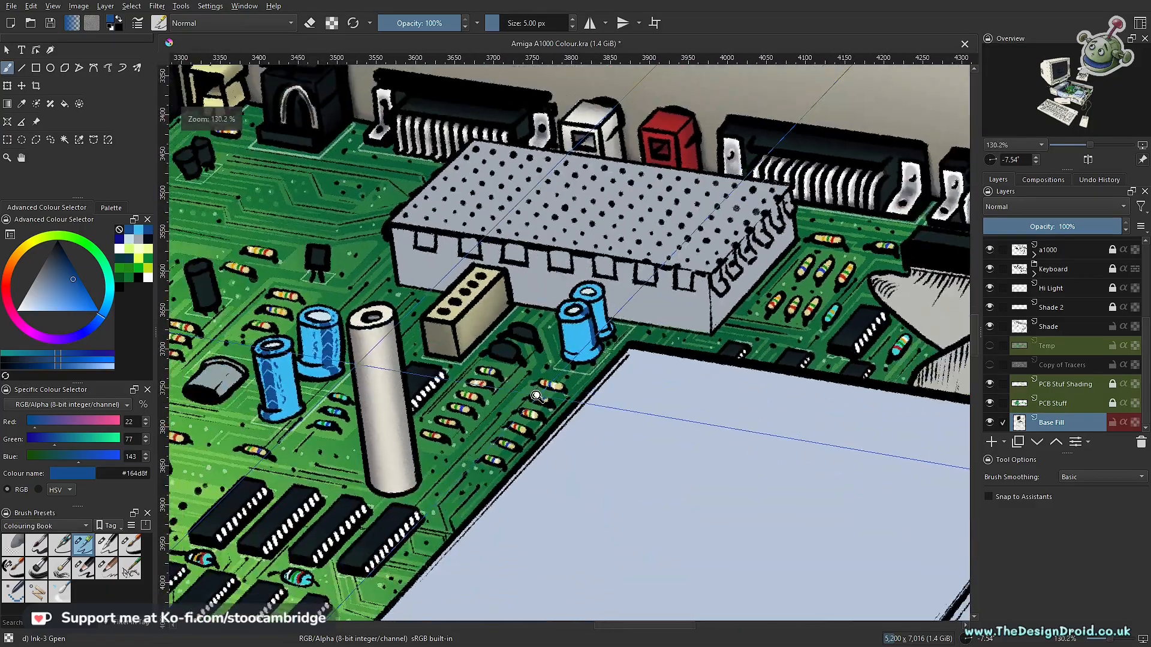
scroll(589, 275, up, 3)
scroll(586, 300, down, 1)
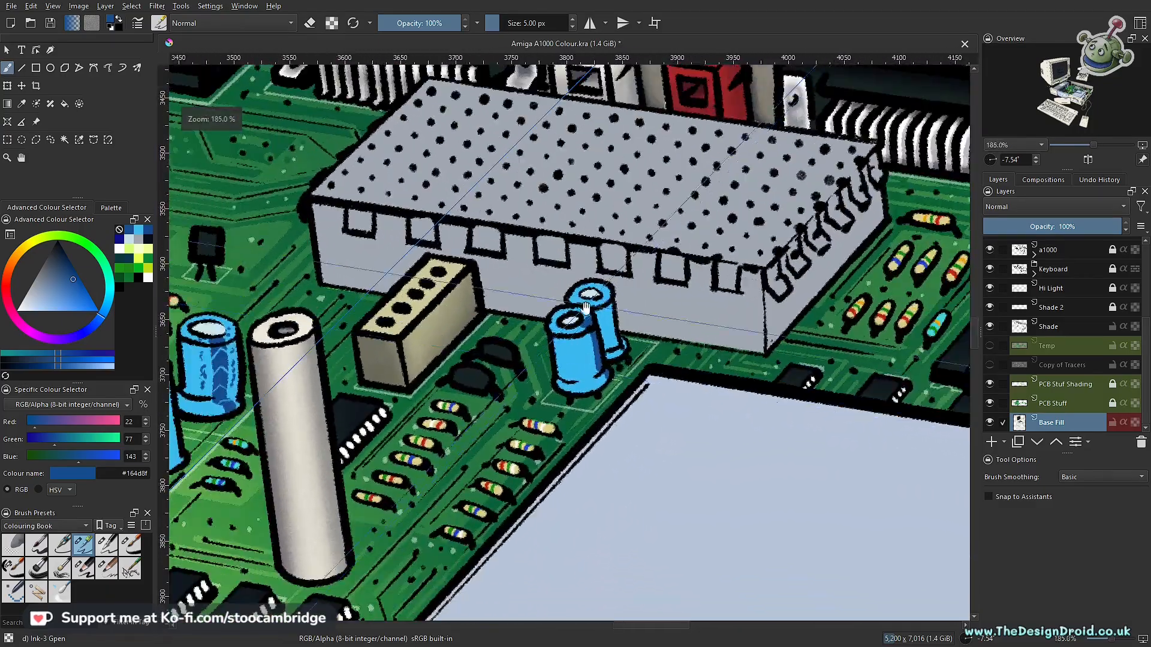
scroll(586, 307, up, 3)
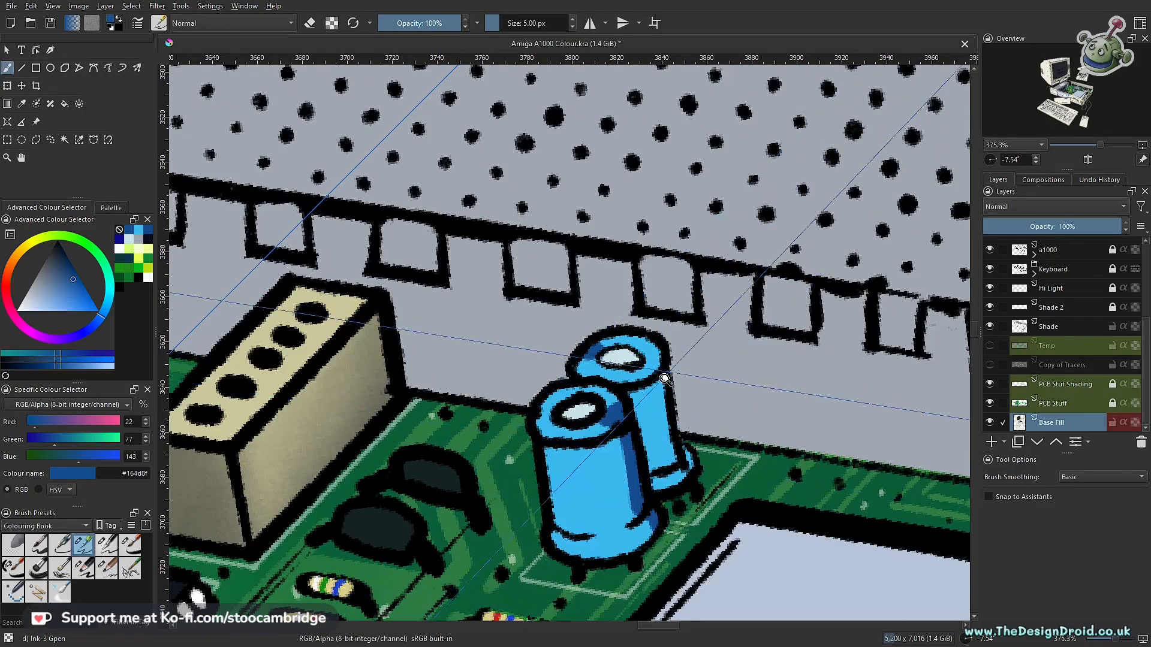
scroll(590, 351, down, 5)
scroll(671, 310, up, 6)
scroll(671, 310, up, 3)
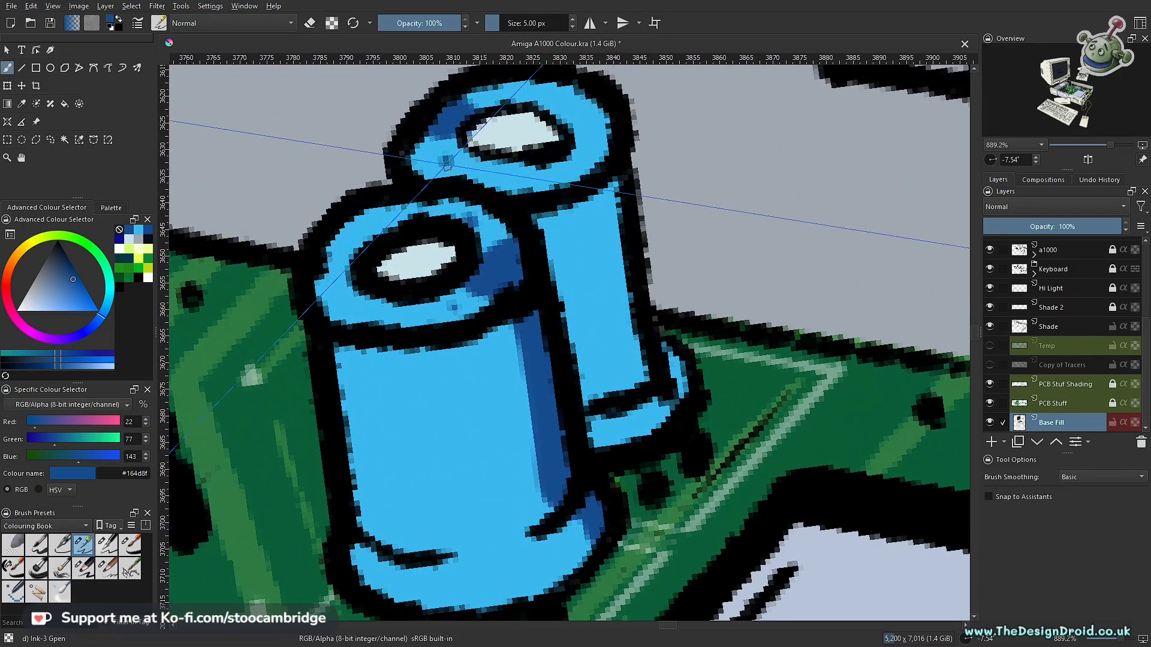
drag(592, 223, 601, 257)
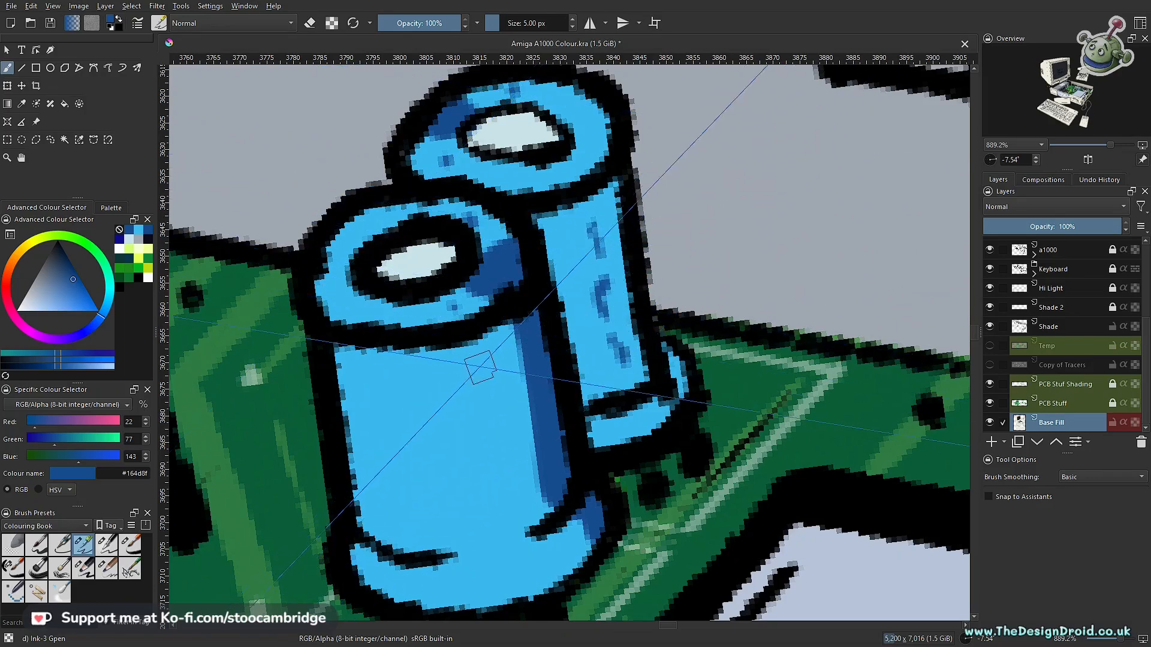
- Add broken dark blue label marks down the front small capacitor's body and a dab on its base
drag(507, 444, 517, 514)
drag(474, 405, 467, 544)
mouse_move(437, 462)
mouse_down()
mouse_move(588, 460)
mouse_move(459, 468)
mouse_up()
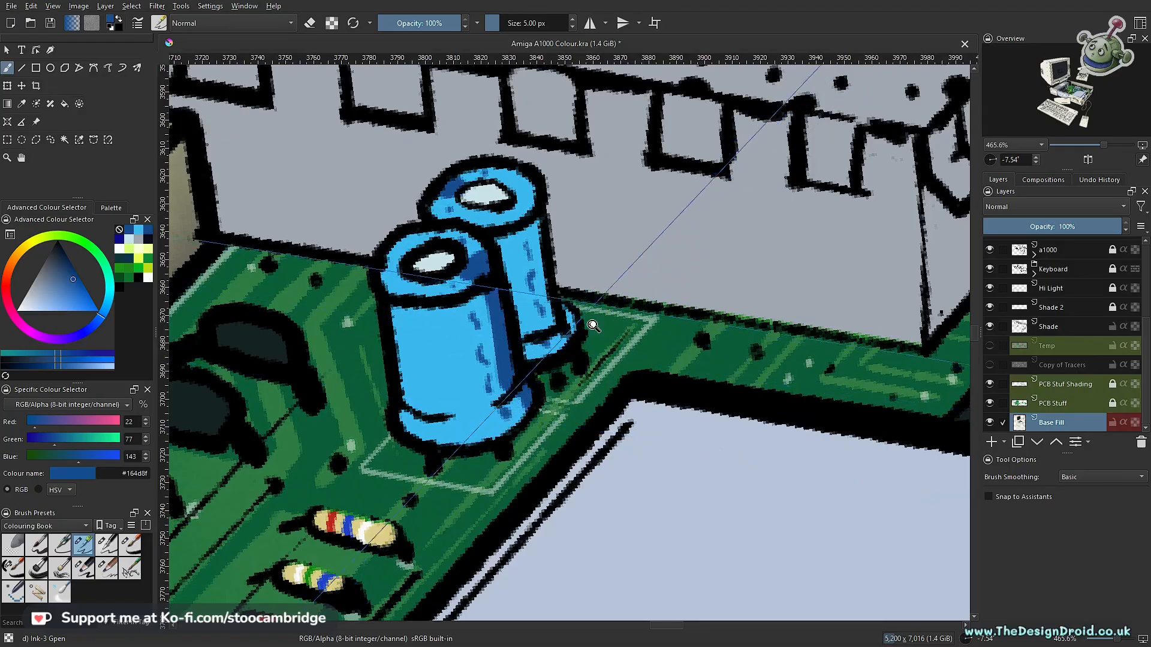
drag(592, 324, 603, 440)
mouse_move(594, 360)
mouse_down()
mouse_move(586, 429)
mouse_move(593, 338)
mouse_move(554, 223)
mouse_move(566, 320)
mouse_up()
drag(561, 367, 565, 264)
- Sample the light blue #3bb9ee and paint broken light strokes across the front small capacitor's dark band
key(e)
drag(522, 345, 524, 310)
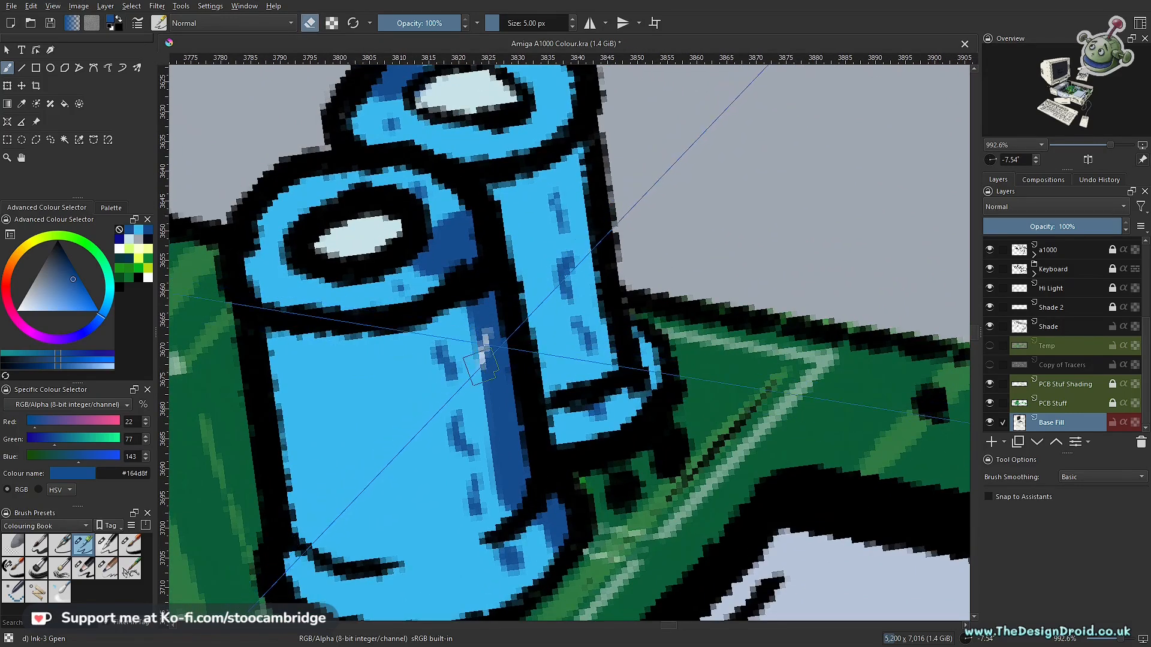
key(e)
ctrl+click(429, 407)
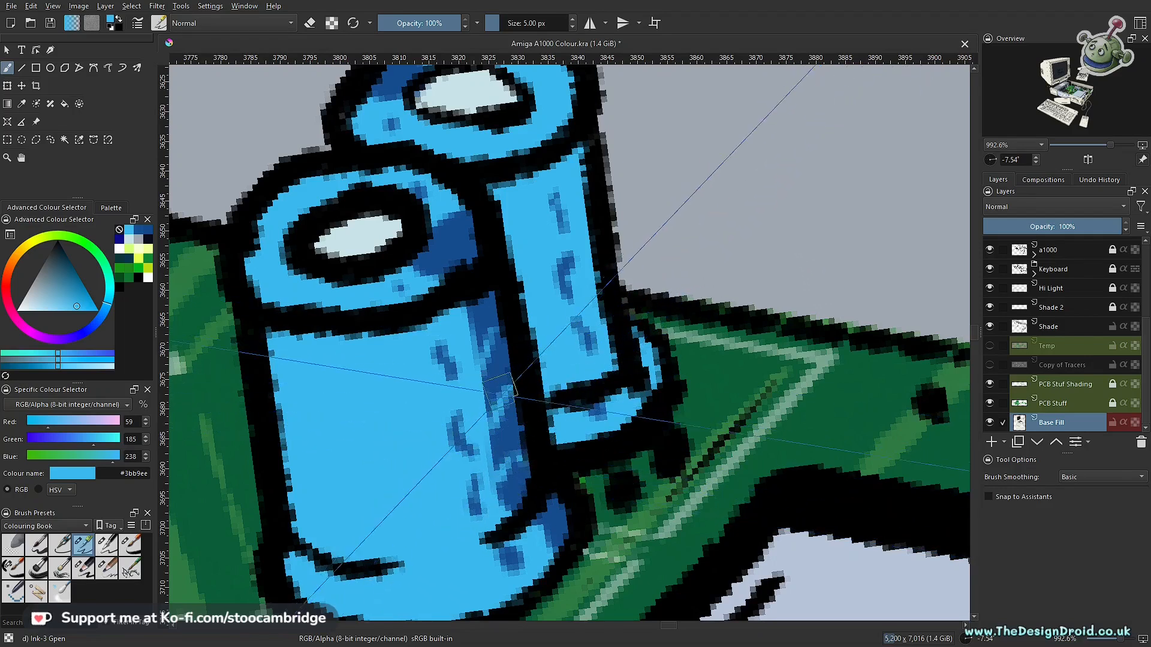
mouse_move(573, 257)
mouse_down()
mouse_move(546, 397)
mouse_move(590, 439)
mouse_move(611, 390)
mouse_move(783, 331)
mouse_move(762, 352)
mouse_move(713, 345)
mouse_up()
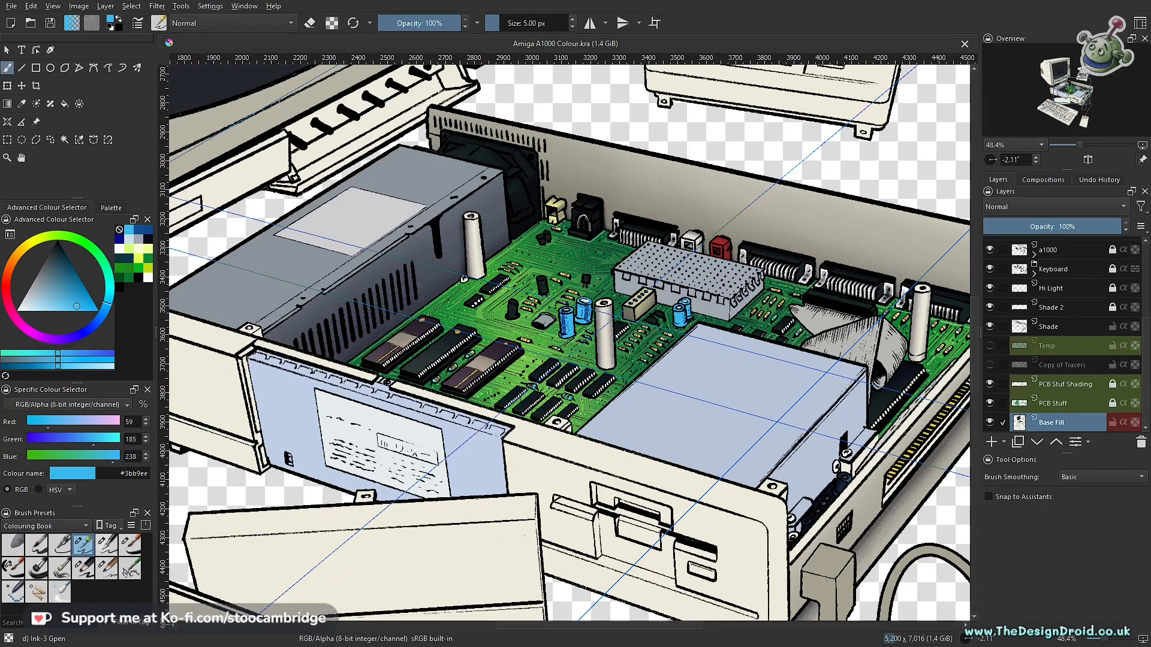
- On the Shade layer, try a #164d8f stroke along the front large capacitor with Charcoal pencil large at 51 px, and turn eraser mode off
mouse_move(684, 354)
mouse_down()
mouse_move(610, 441)
mouse_move(705, 349)
mouse_up()
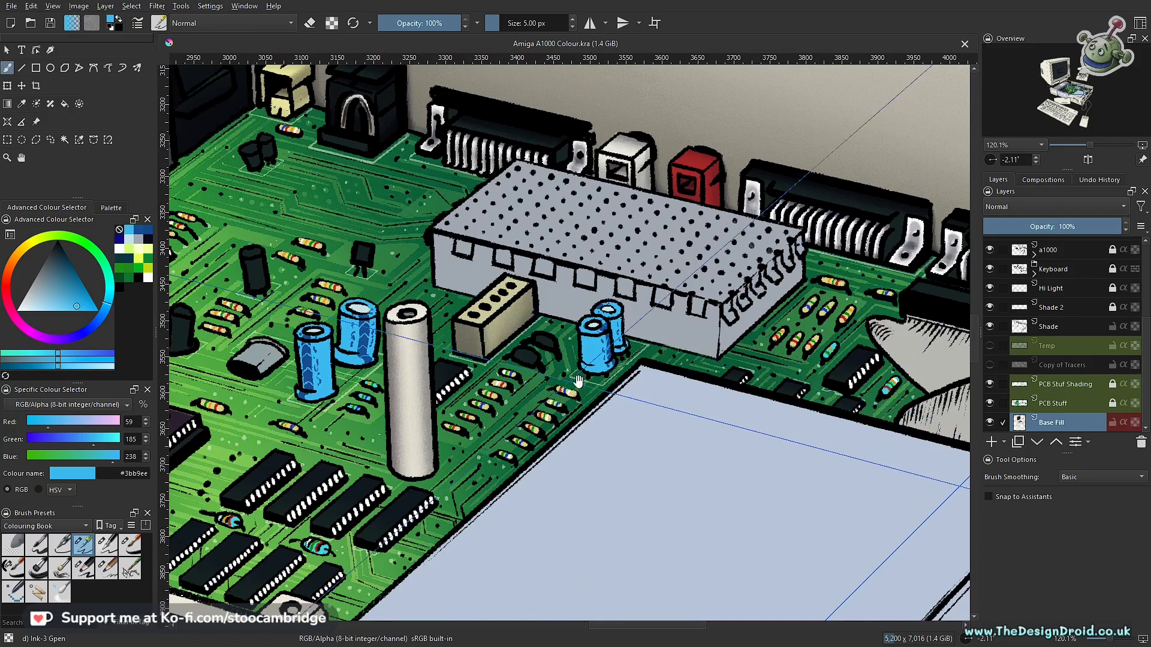
drag(580, 384, 755, 393)
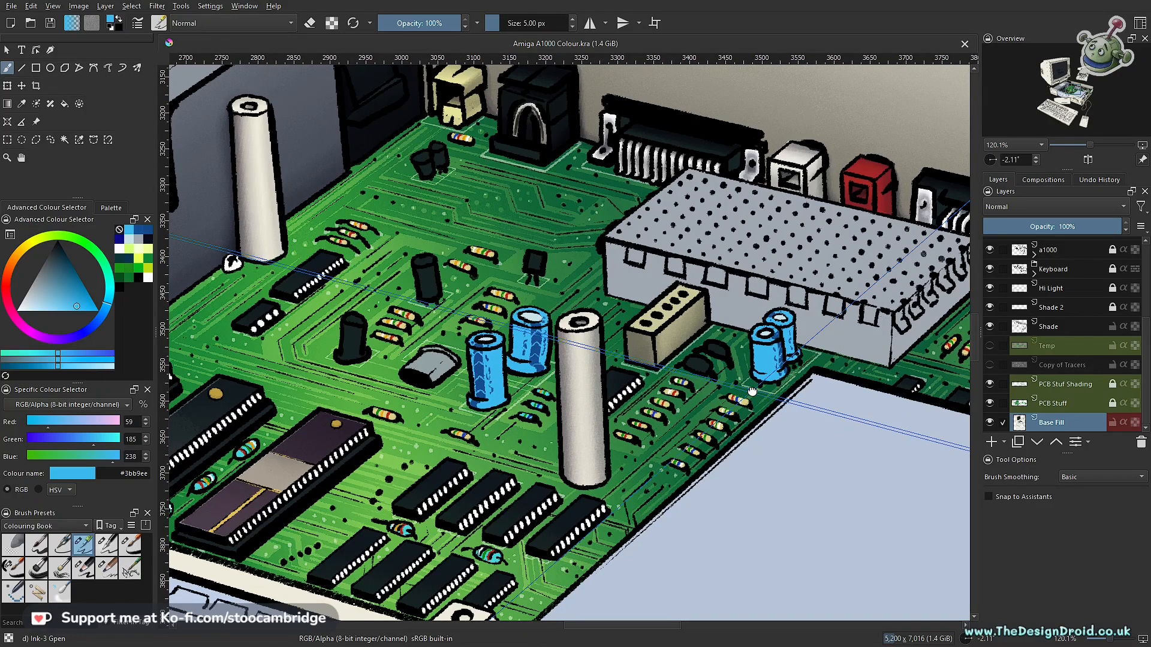
click(1056, 333)
scroll(546, 364, up, 5)
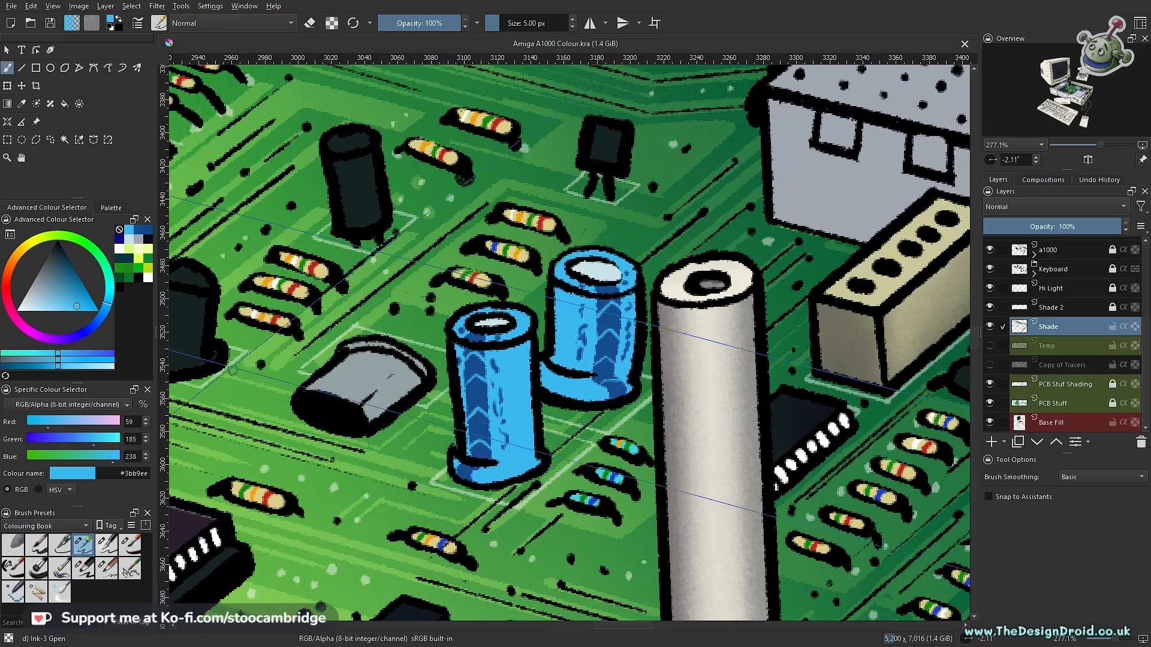
click(139, 230)
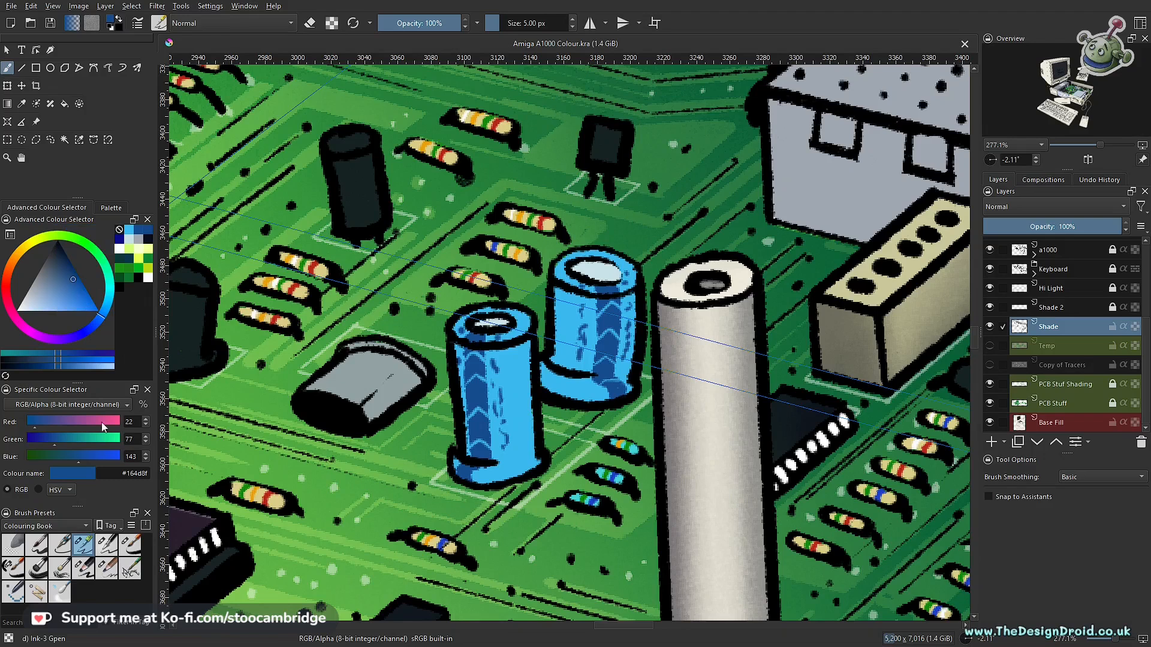
click(92, 573)
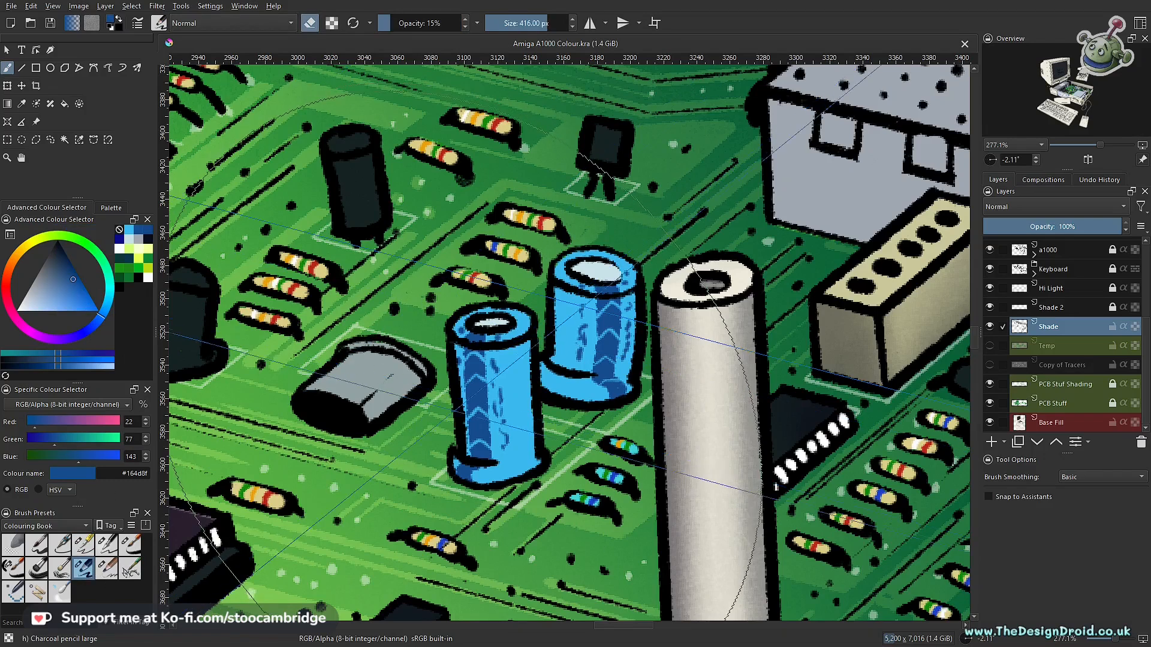
key(bracketleft)
key(bracketleft)
key(bracketleft)
key(bracketleft)
key(bracketleft)
key(bracketleft)
key(bracketleft)
key(bracketleft)
key(bracketleft)
key(bracketleft)
key(bracketleft)
key(bracketleft)
key(bracketleft)
key(bracketleft)
key(bracketleft)
key(bracketleft)
key(bracketleft)
key(bracketleft)
key(bracketleft)
key(bracketleft)
key(bracketleft)
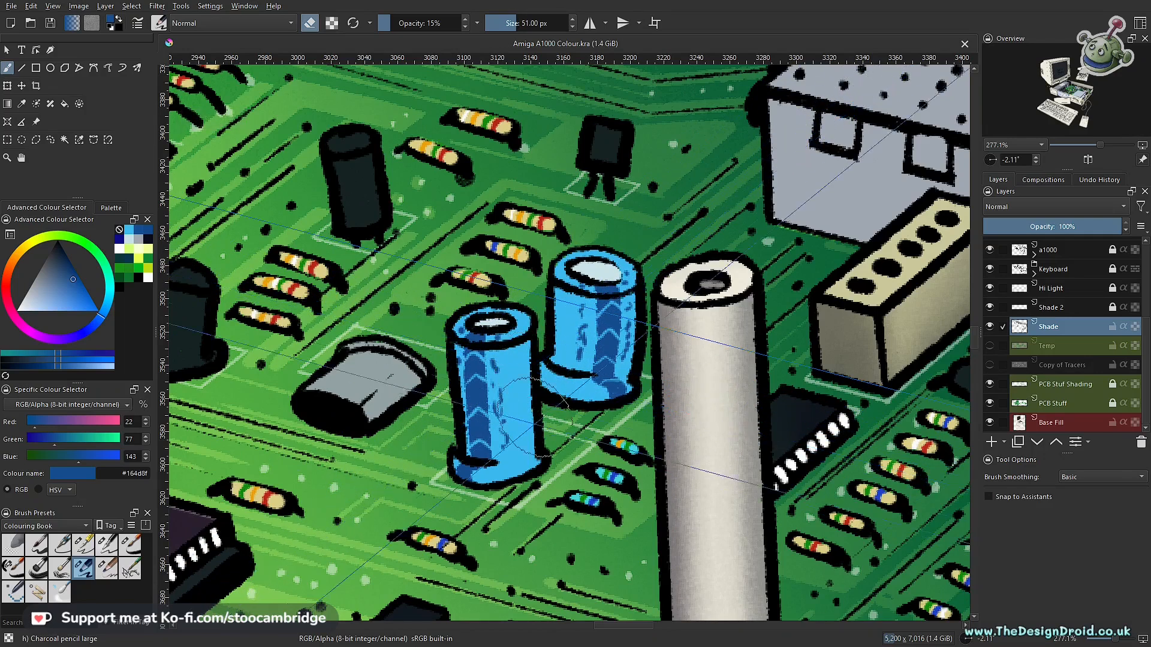
mouse_move(539, 336)
mouse_down()
mouse_move(531, 459)
mouse_move(557, 480)
mouse_up()
key(e)
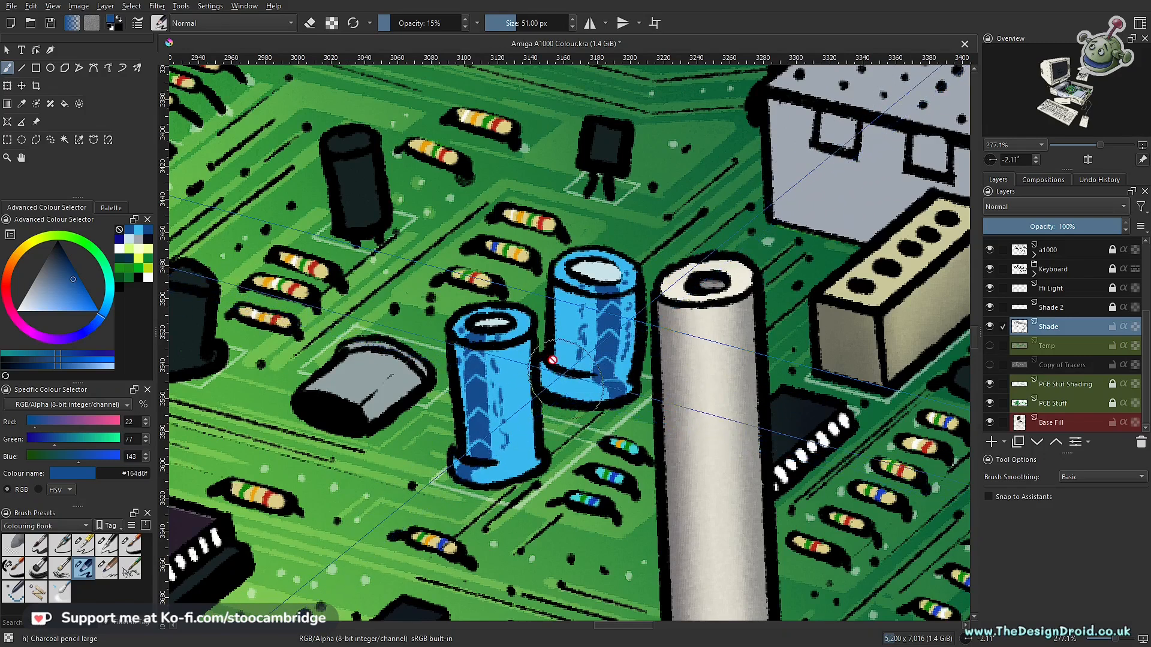
- Outline the front large capacitor with a freehand selection and return to the brush
key(l)
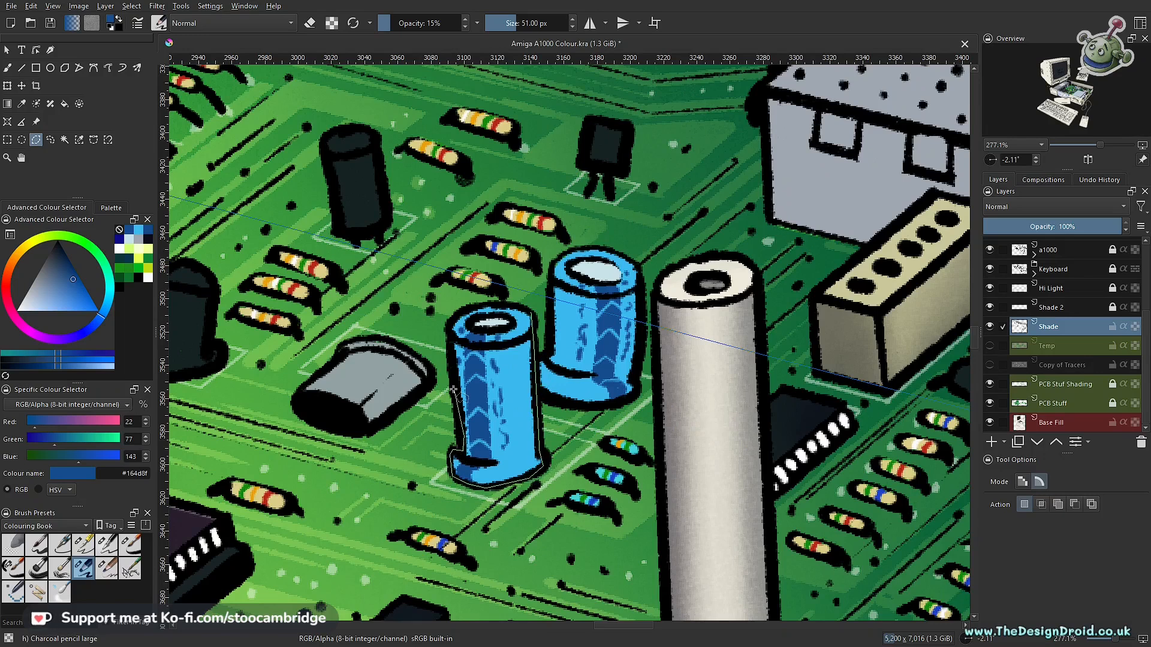
click(531, 313)
key(b)
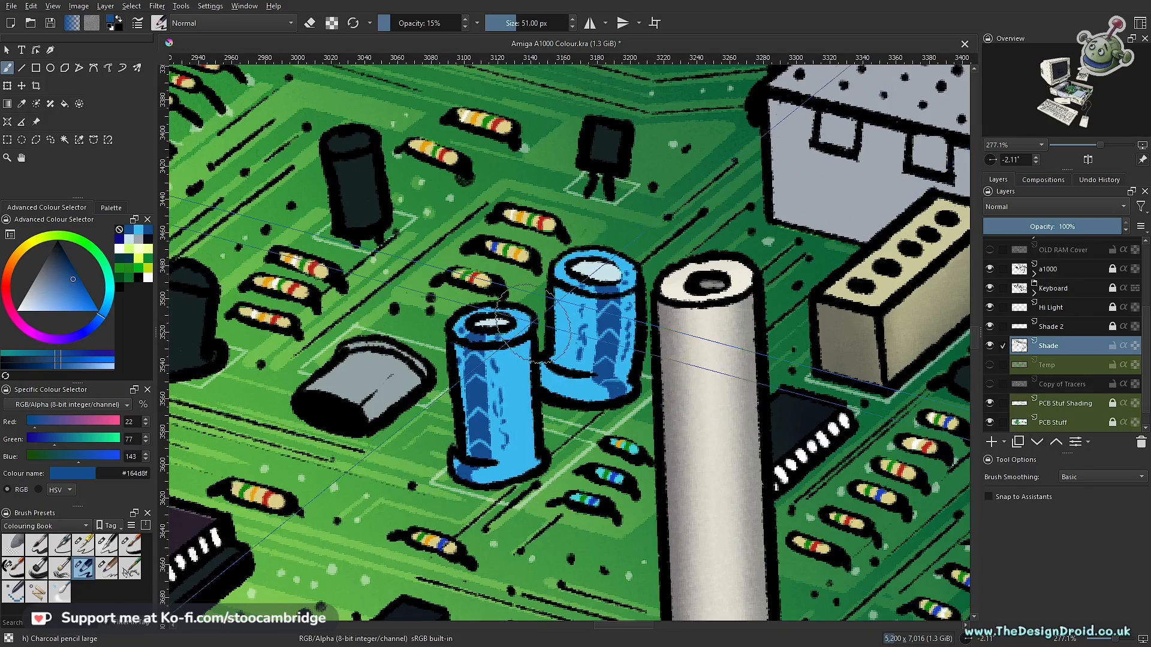
- Try #164d8f shading strokes down the front blue capacitor at 51 px and 26 px with 15% opacity, and undo the last one
drag(509, 310, 525, 482)
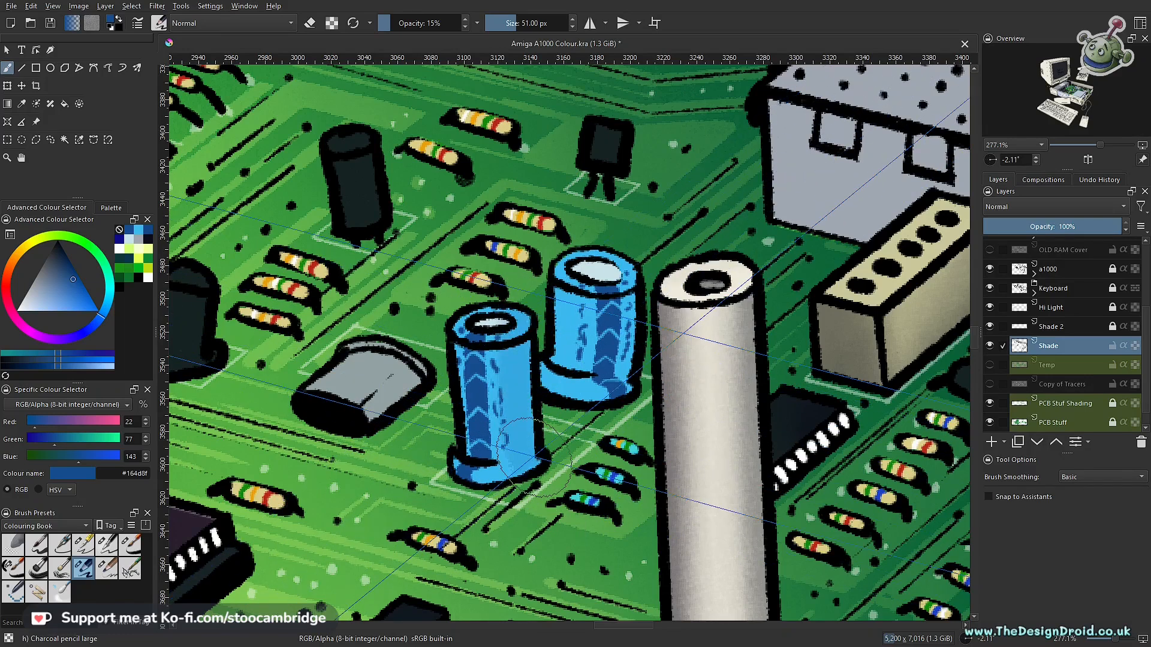
key(bracketleft)
key(bracketleft)
key(bracketleft)
key(bracketleft)
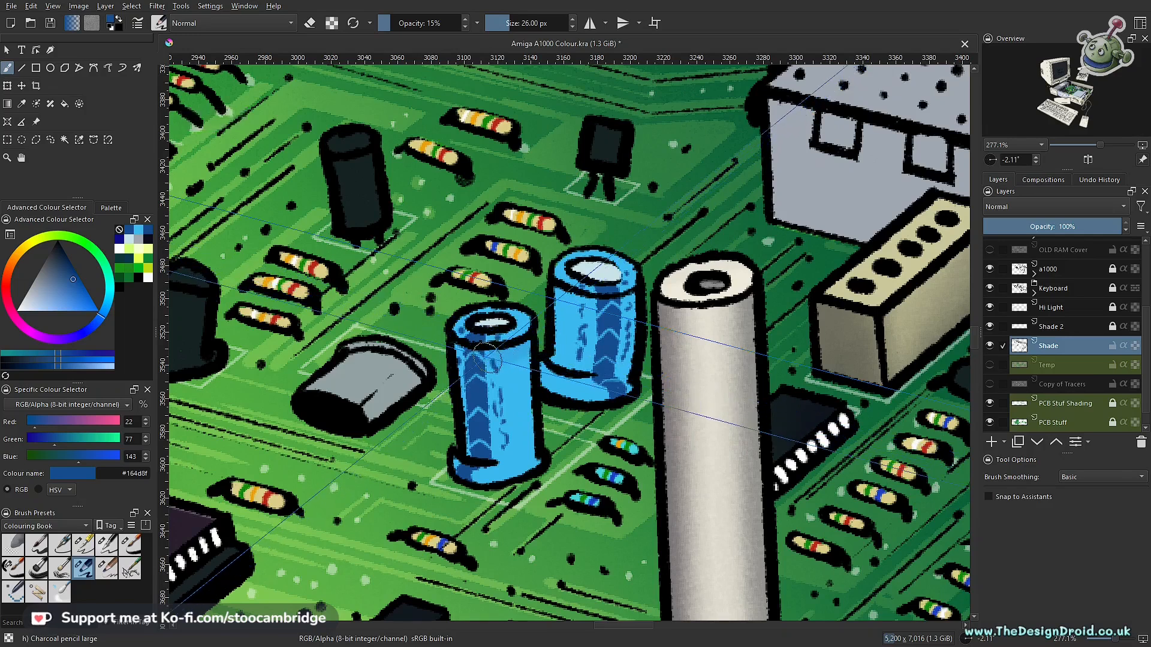
drag(508, 354, 513, 464)
key(ctrl+z)
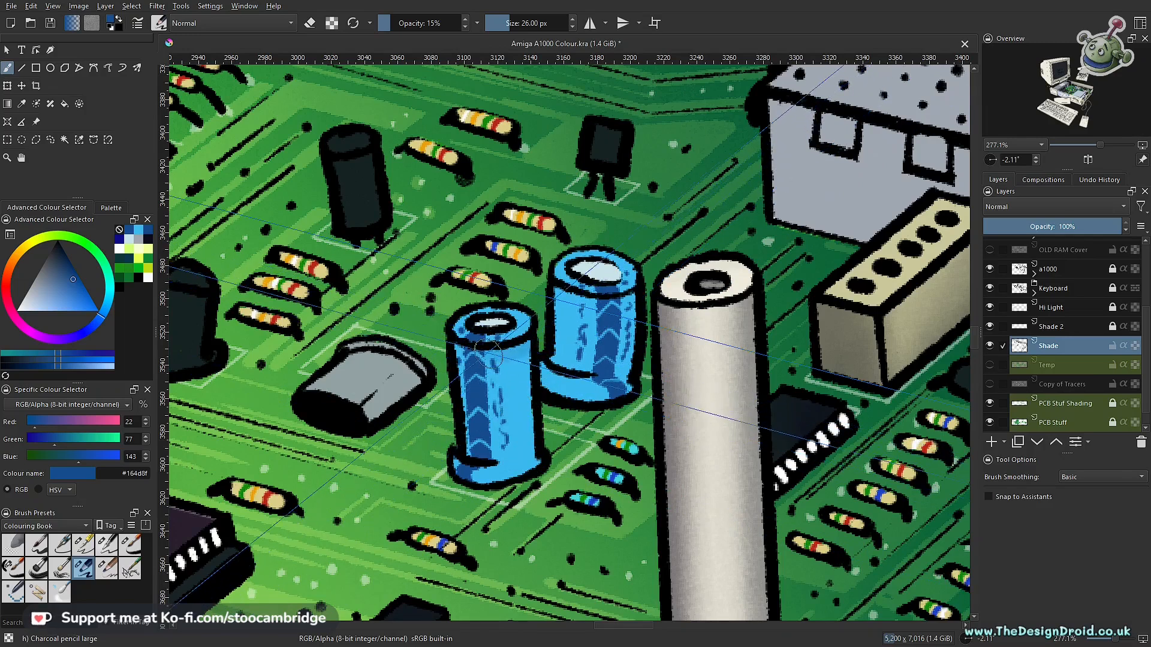
- Shade the front blue capacitor's right side with 26 px strokes, lowering brush opacity to 5% and enlarging the brush to 41 px
mouse_move(513, 388)
mouse_down()
mouse_move(515, 462)
mouse_move(534, 478)
mouse_up()
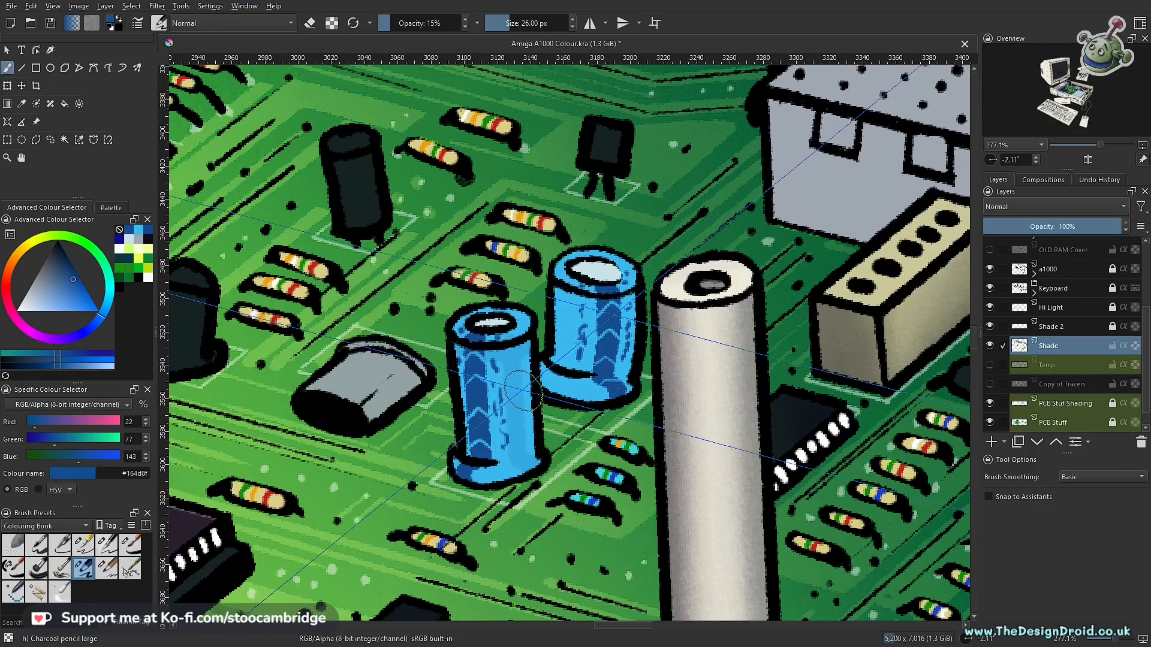
key(i)
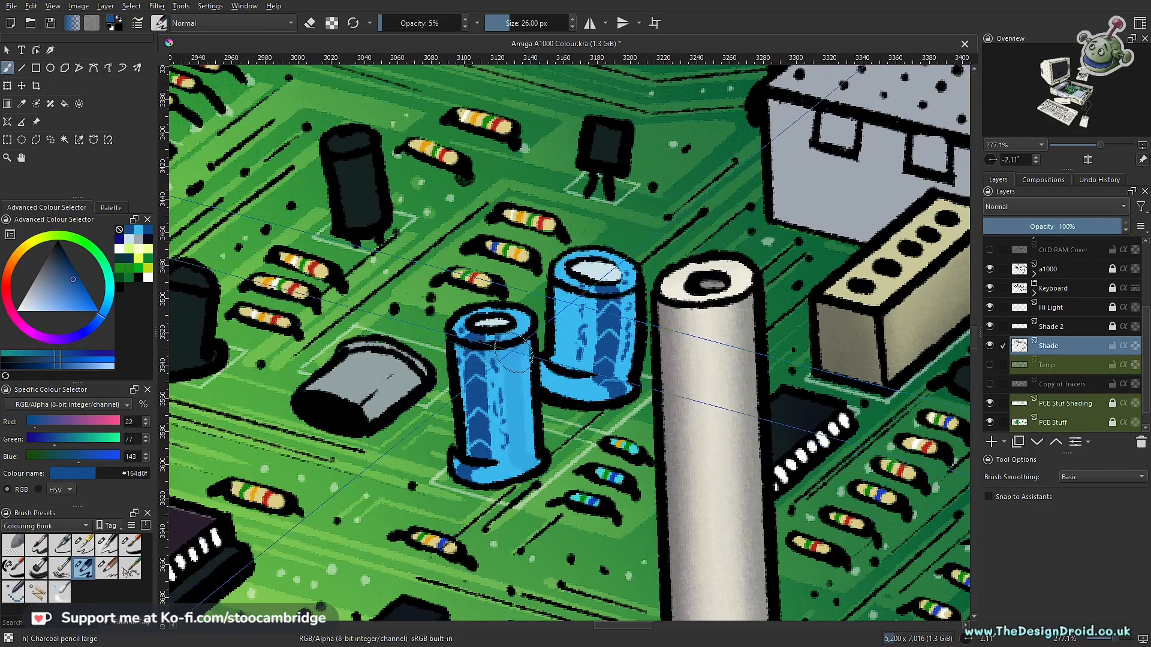
mouse_move(511, 368)
mouse_down()
mouse_move(522, 414)
mouse_move(517, 401)
mouse_up()
key(bracketright)
key(bracketright)
key(bracketright)
key(bracketright)
key(bracketright)
key(bracketright)
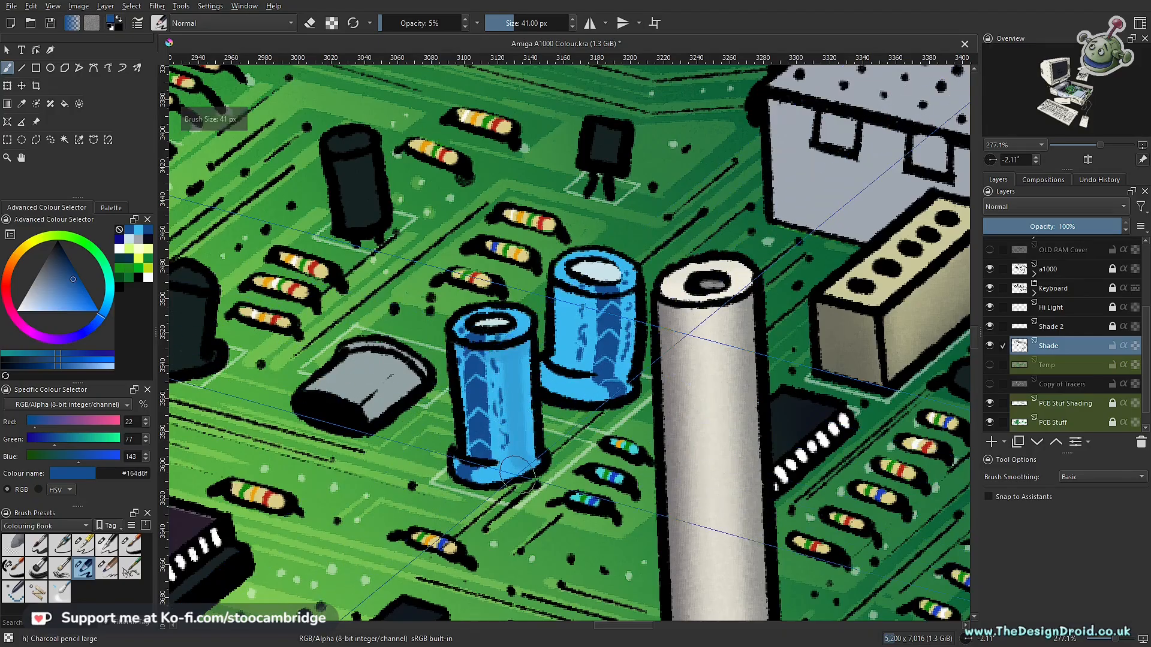
- Pick the darker blue #041a35 and dab shading onto the front capacitor's base and rim at 41 px
scroll(546, 406, down, 6)
scroll(549, 427, up, 6)
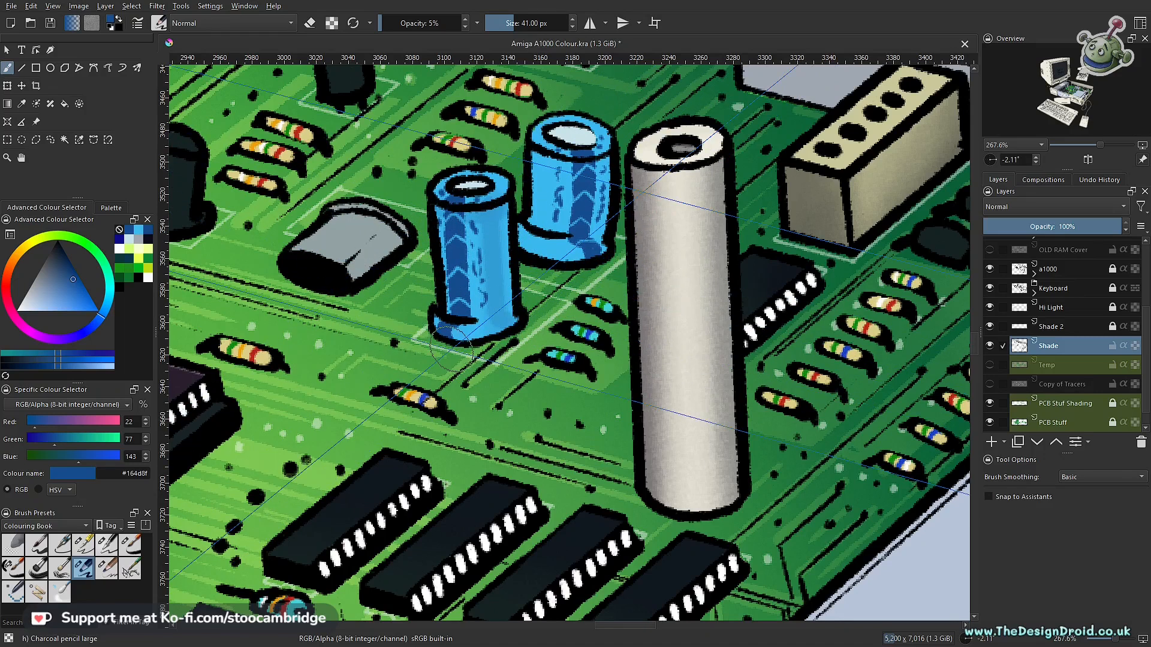
drag(471, 241, 552, 386)
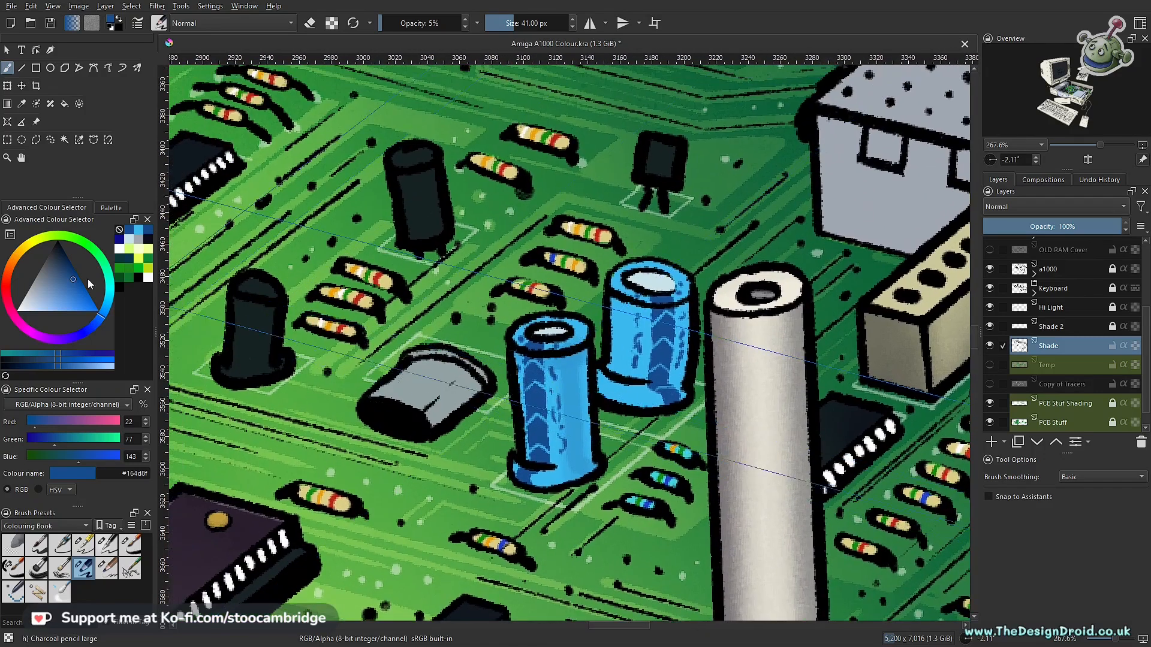
click(63, 256)
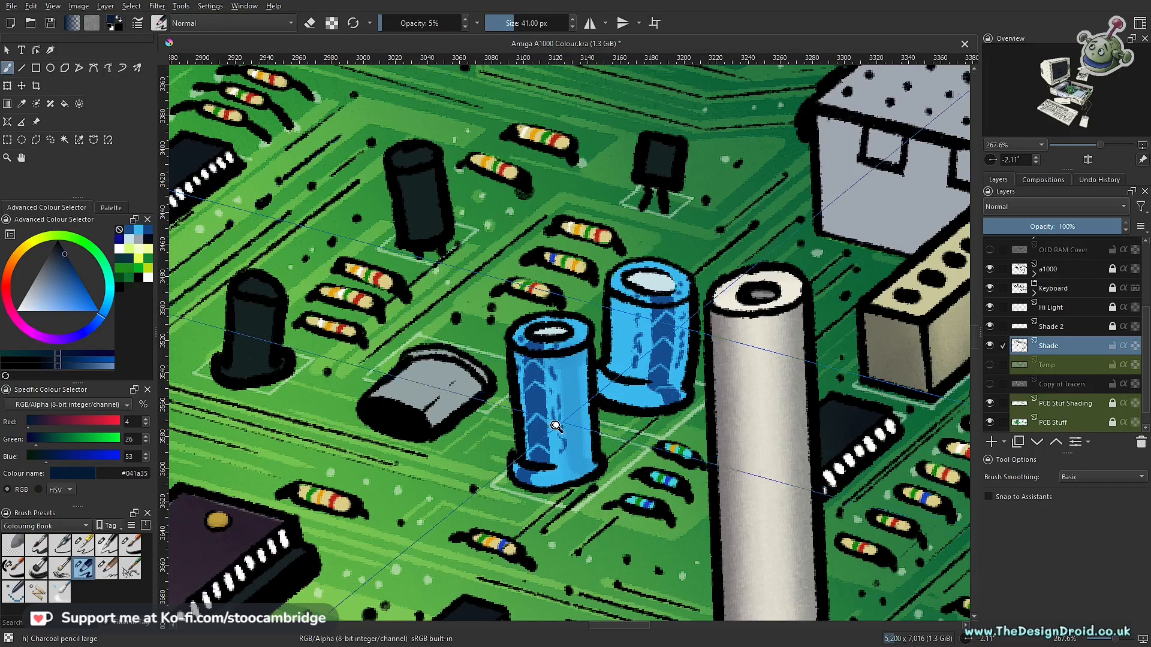
drag(556, 426, 556, 375)
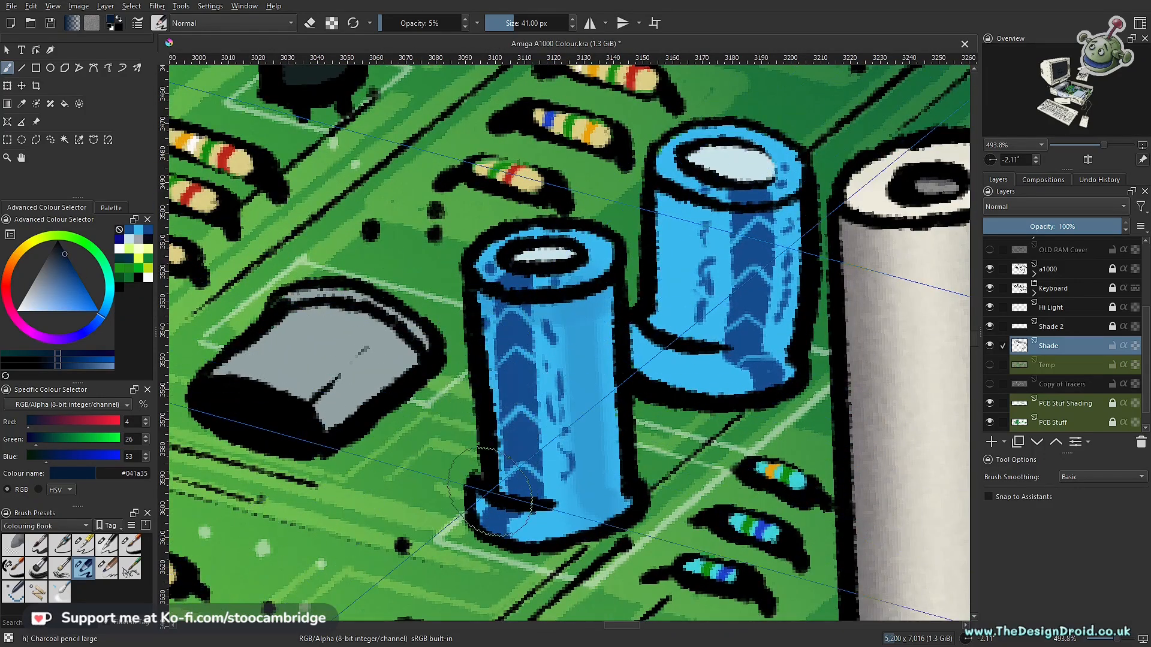
click(490, 490)
drag(598, 255, 604, 281)
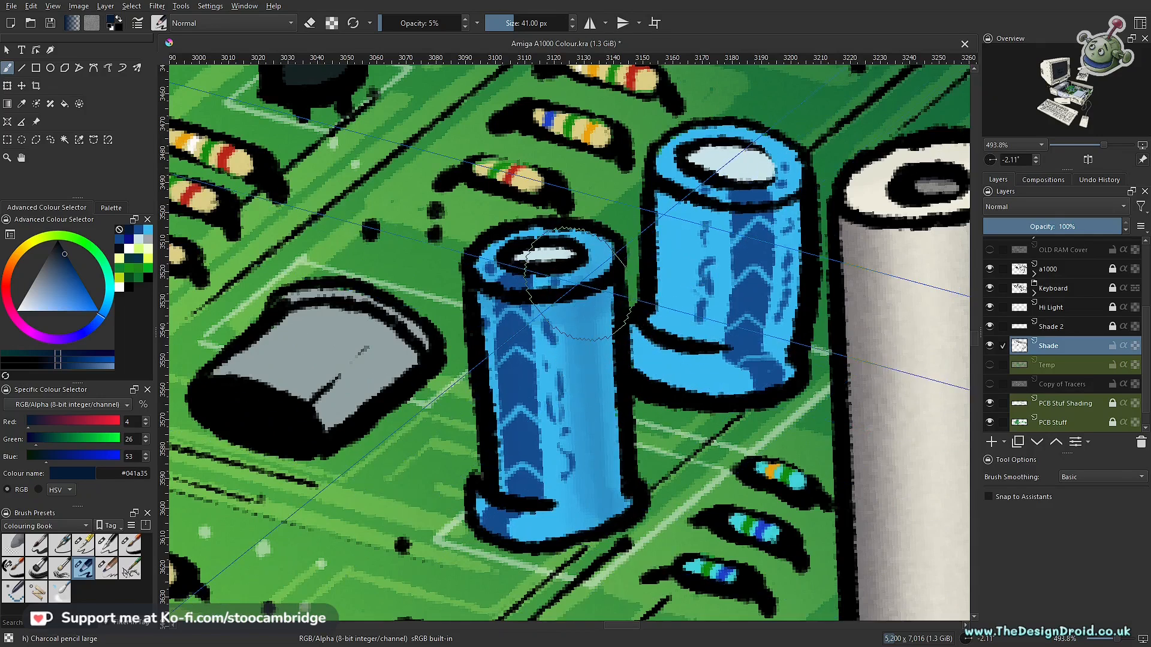
- Set the brush colour to #112c4d and brush a soft shading stroke along the blue capacitor at 5% opacity
drag(62, 251, 63, 258)
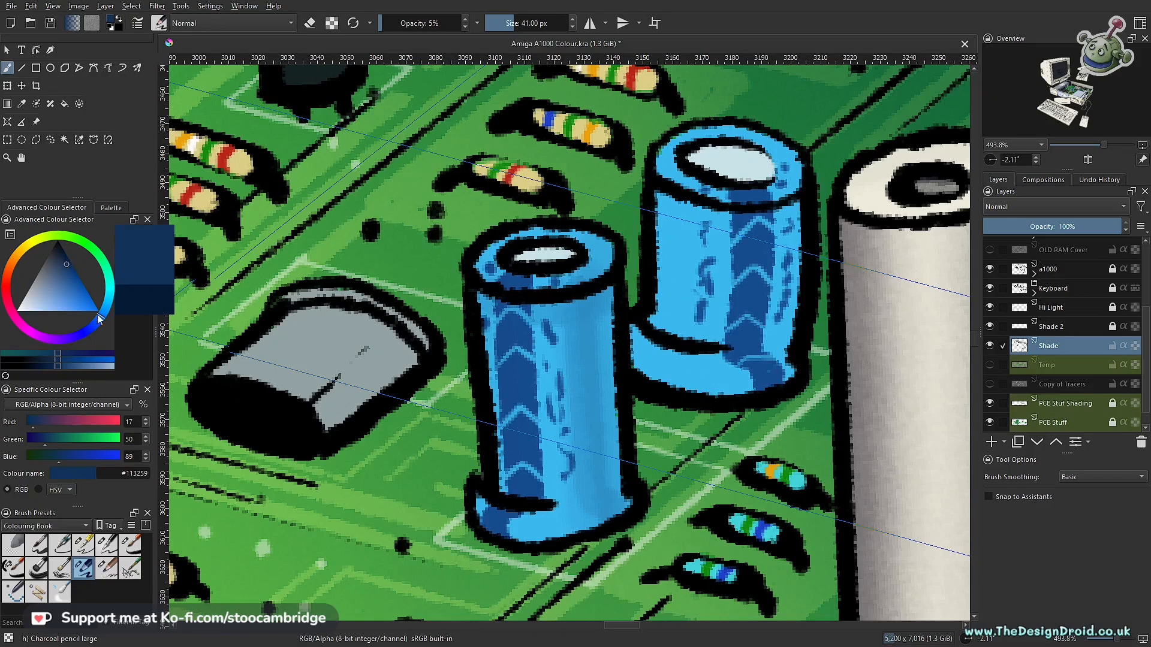
click(66, 261)
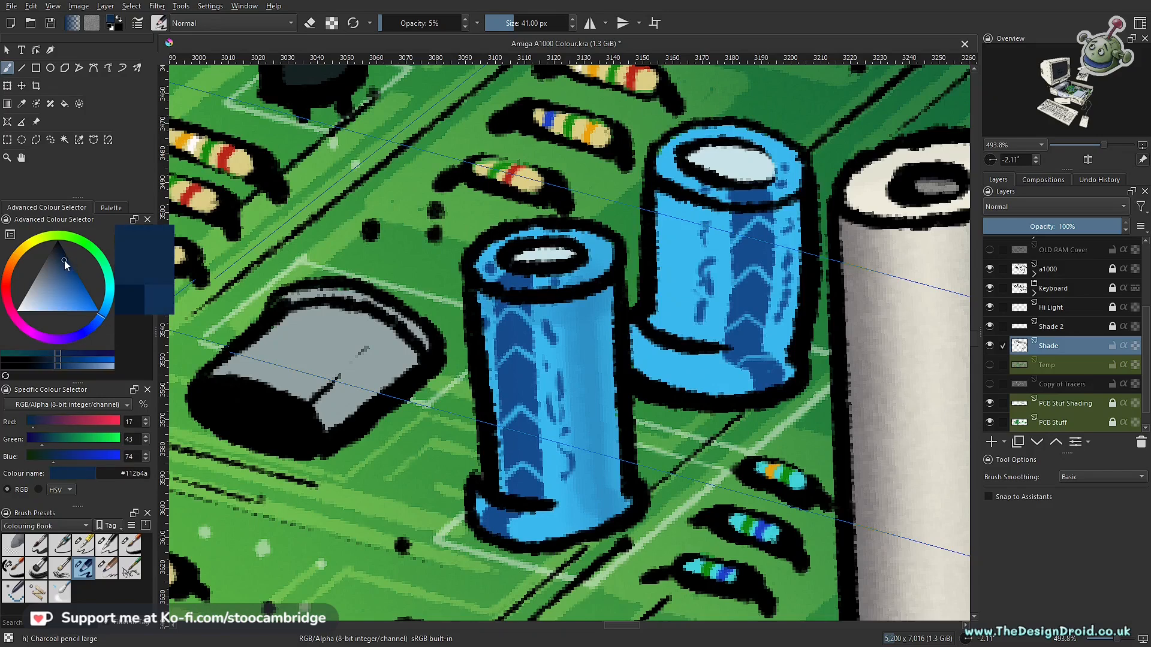
click(65, 261)
mouse_move(522, 350)
mouse_down()
mouse_move(544, 397)
mouse_move(465, 465)
mouse_up()
drag(465, 465, 483, 322)
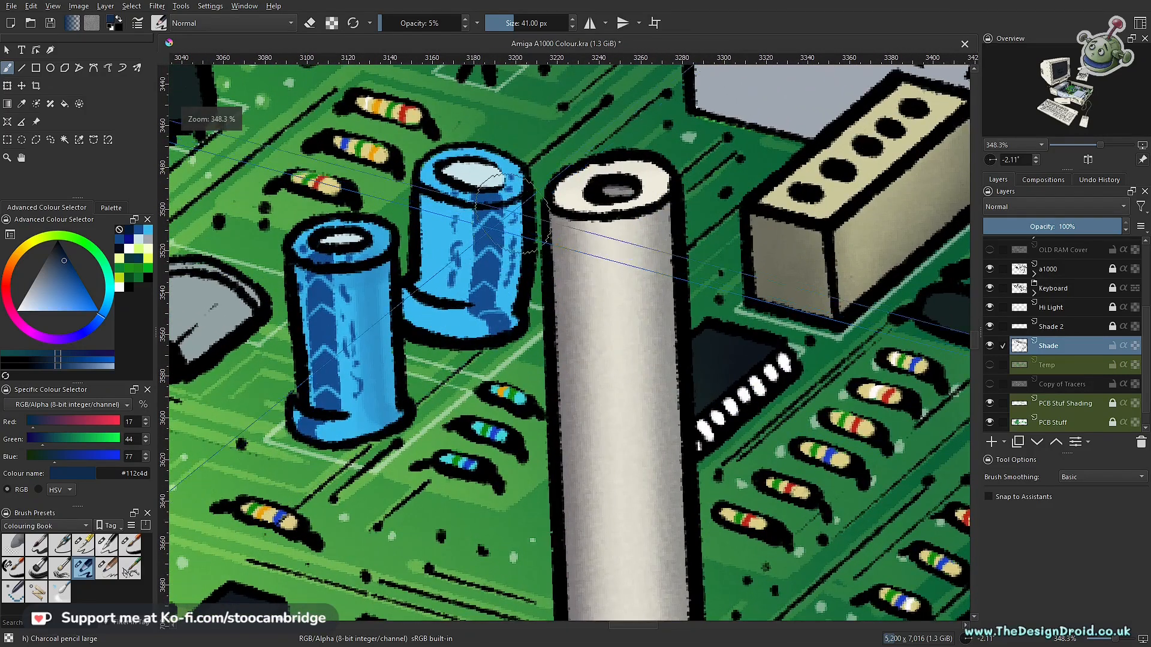
drag(498, 193, 492, 312)
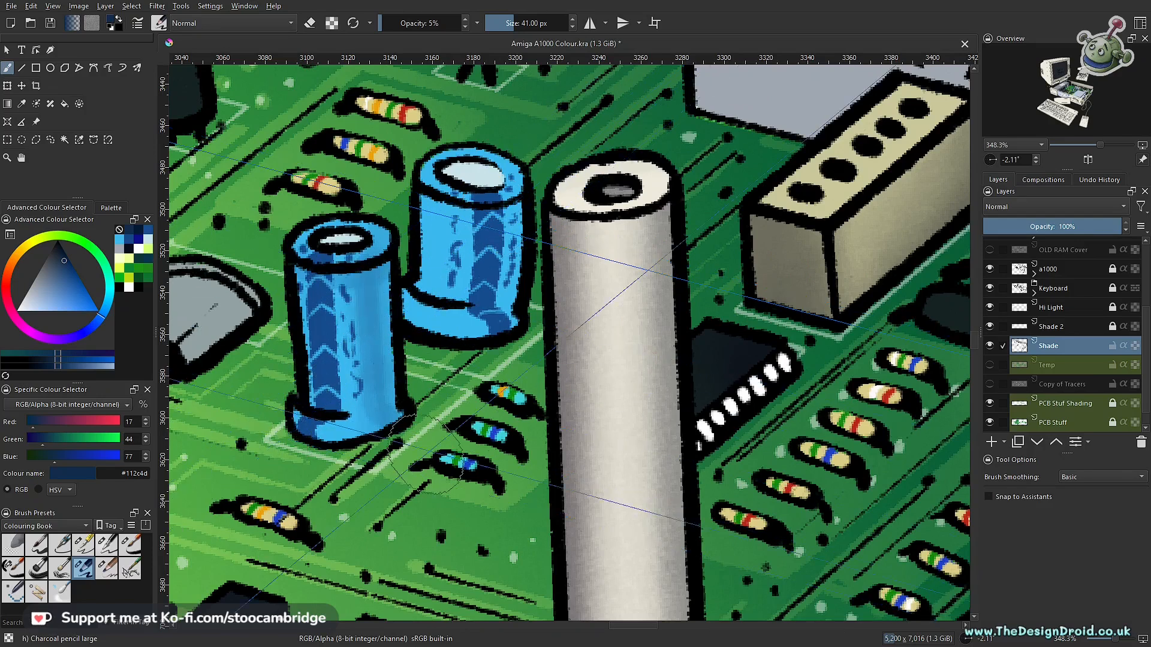
- Outline the rear blue capacitor with a freehand selection and return to the brush at 5% opacity
key(l)
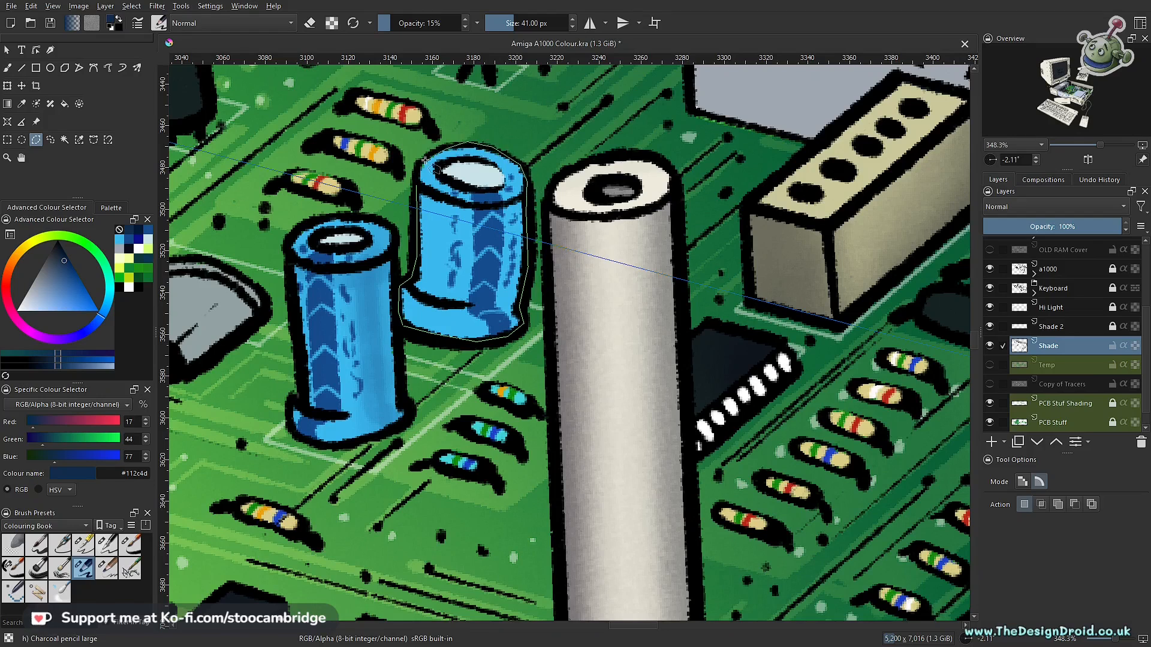
key(b)
key(i)
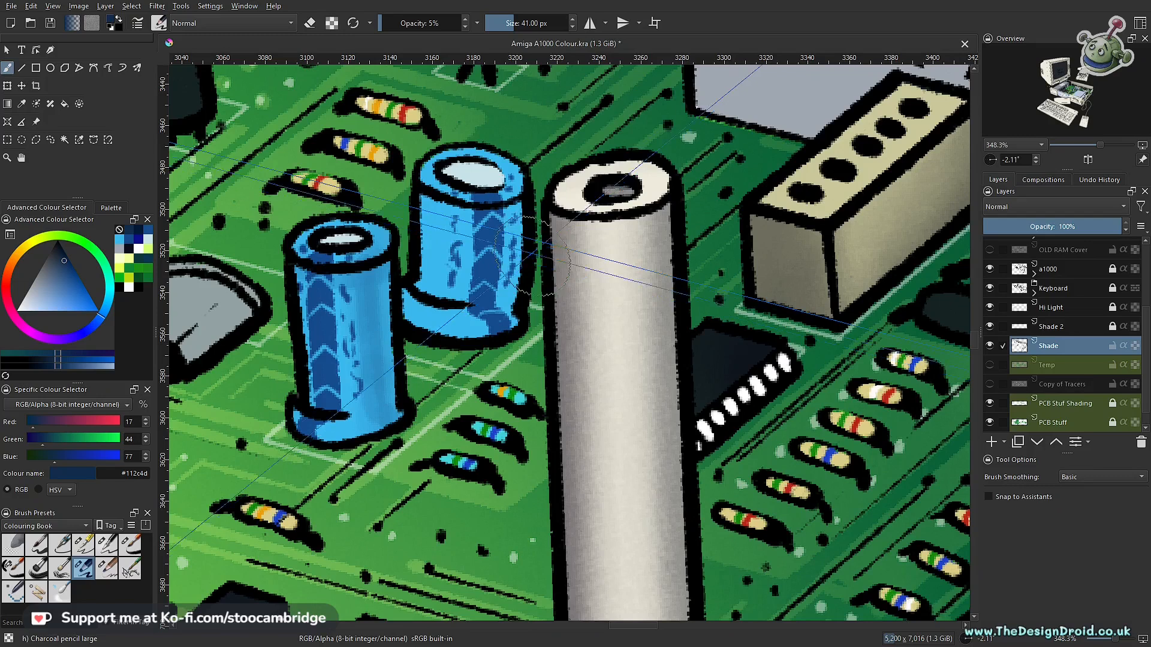
- Build up soft #112c4d shading down the right side of the rear blue capacitor with repeated 41 px strokes
drag(521, 264, 523, 327)
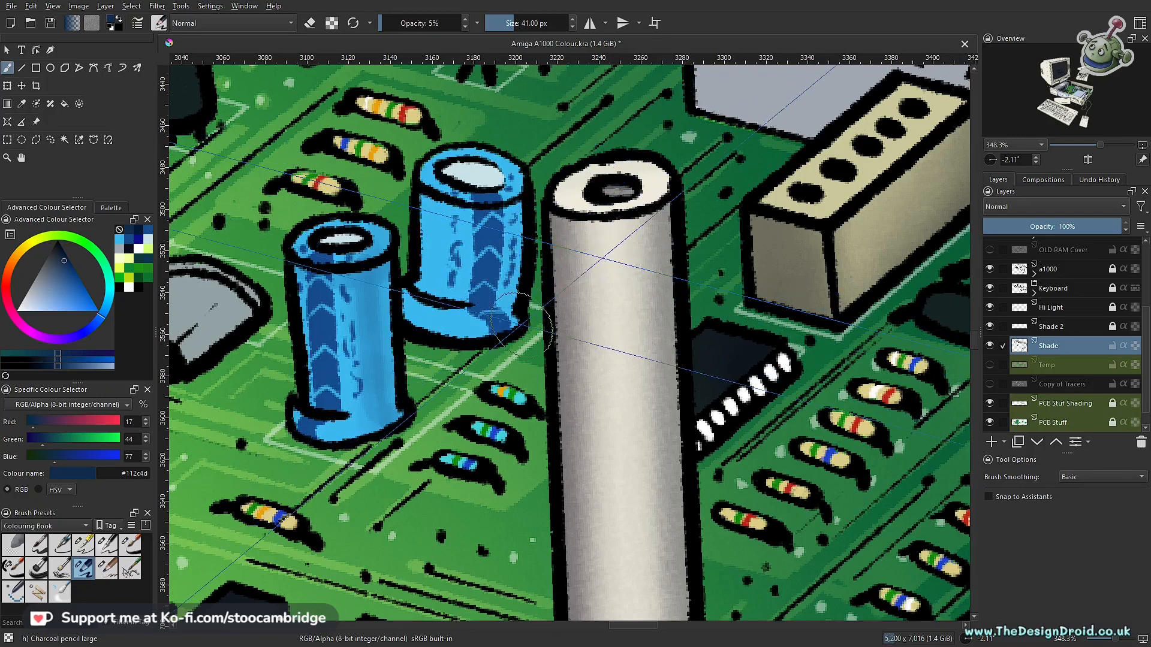
drag(517, 215, 527, 326)
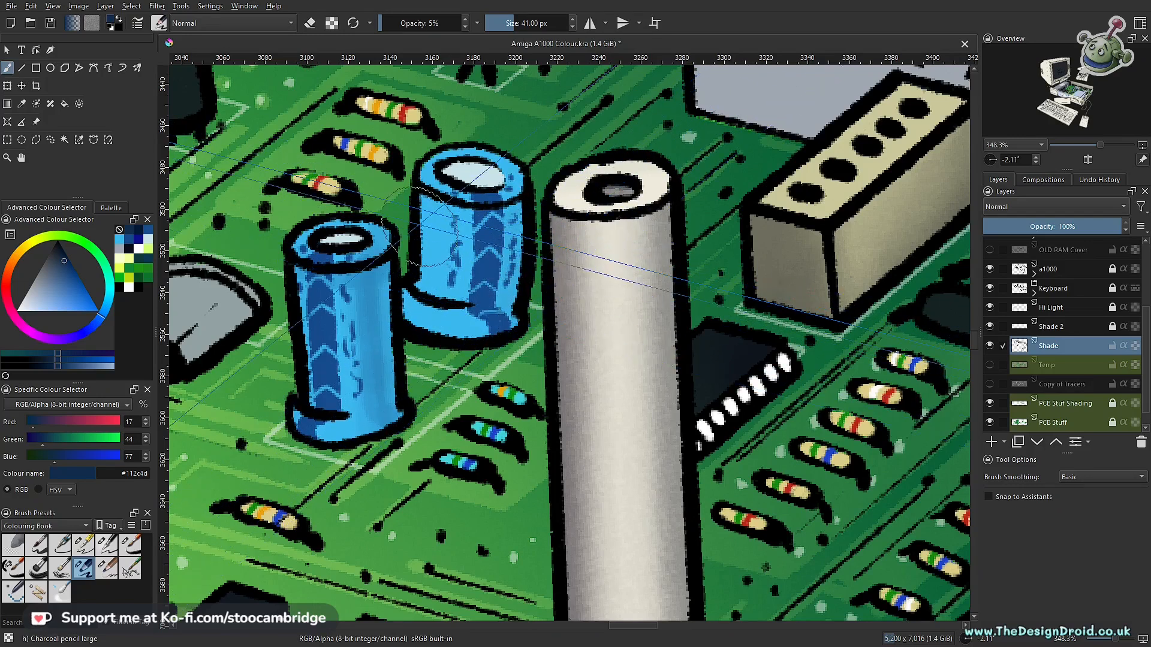
drag(516, 230, 526, 324)
drag(519, 225, 525, 340)
mouse_move(518, 231)
mouse_down()
mouse_move(496, 289)
mouse_move(527, 336)
mouse_up()
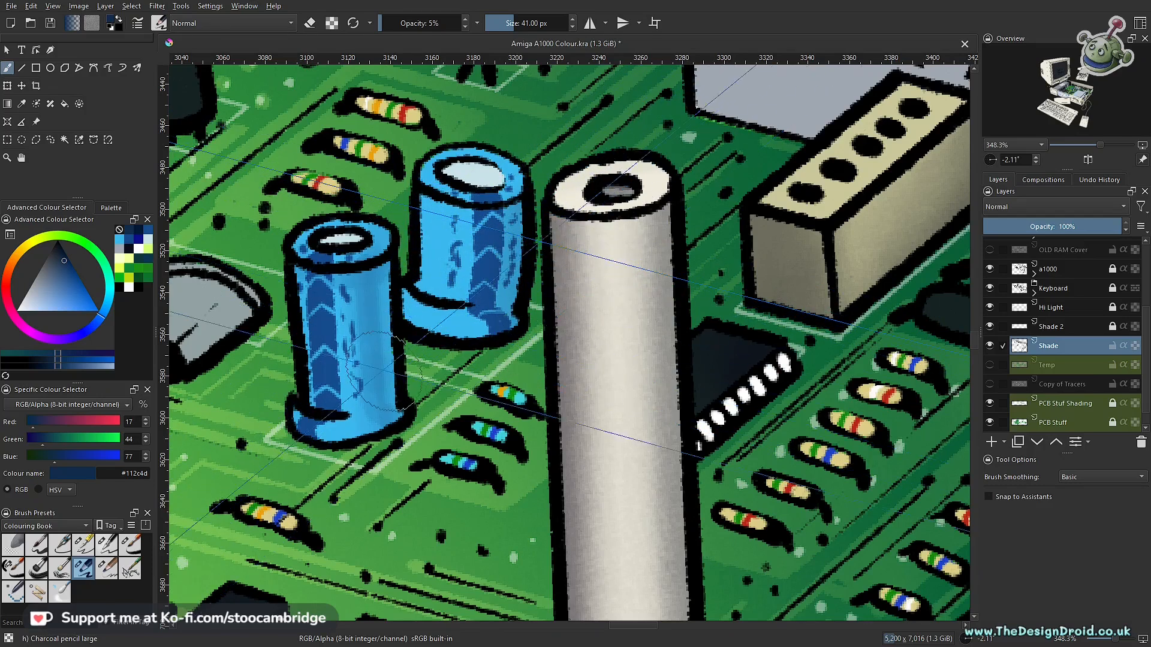
- Shade the rear capacitor's base with Charcoal Pencil Medium at 22 px and 20% opacity, and reduce the brush to 15 px
scroll(503, 259, down, 8)
drag(503, 259, 513, 357)
scroll(504, 354, up, 8)
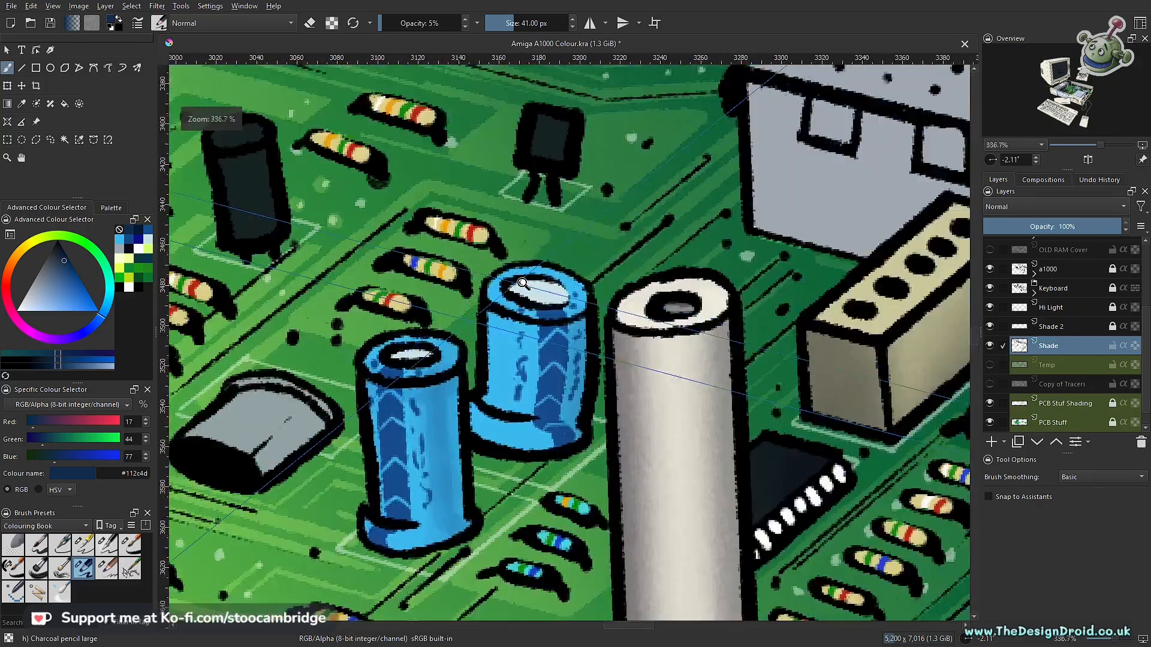
drag(584, 311, 531, 377)
drag(530, 377, 533, 333)
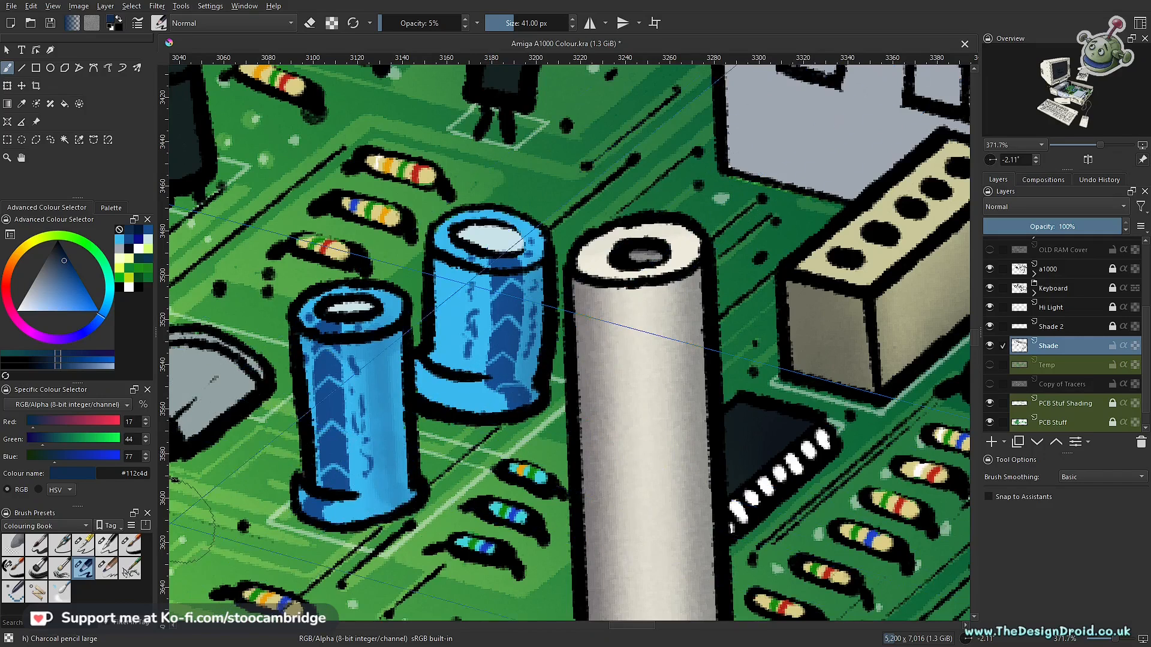
click(108, 568)
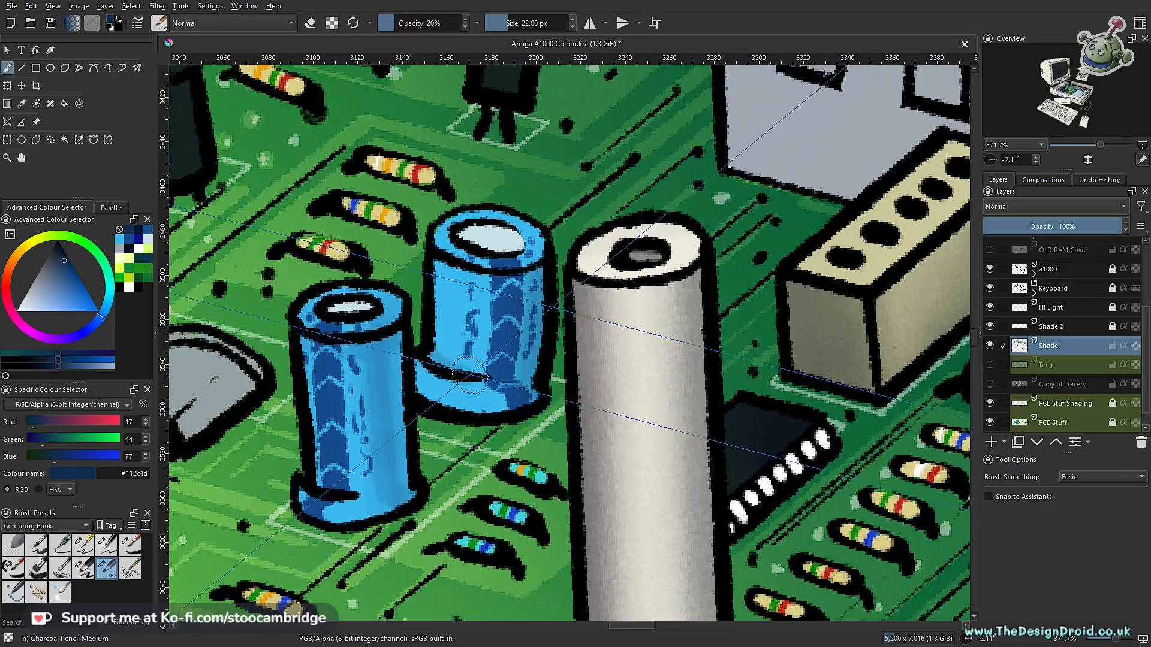
drag(424, 393, 447, 408)
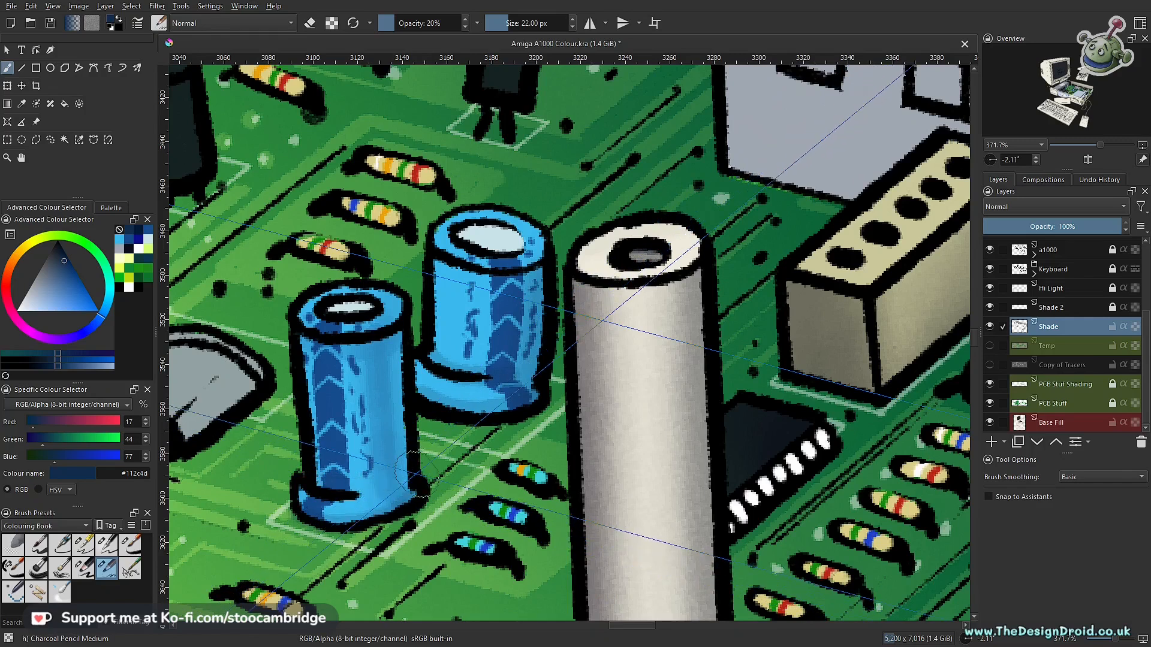
key(bracketleft)
key(bracketleft)
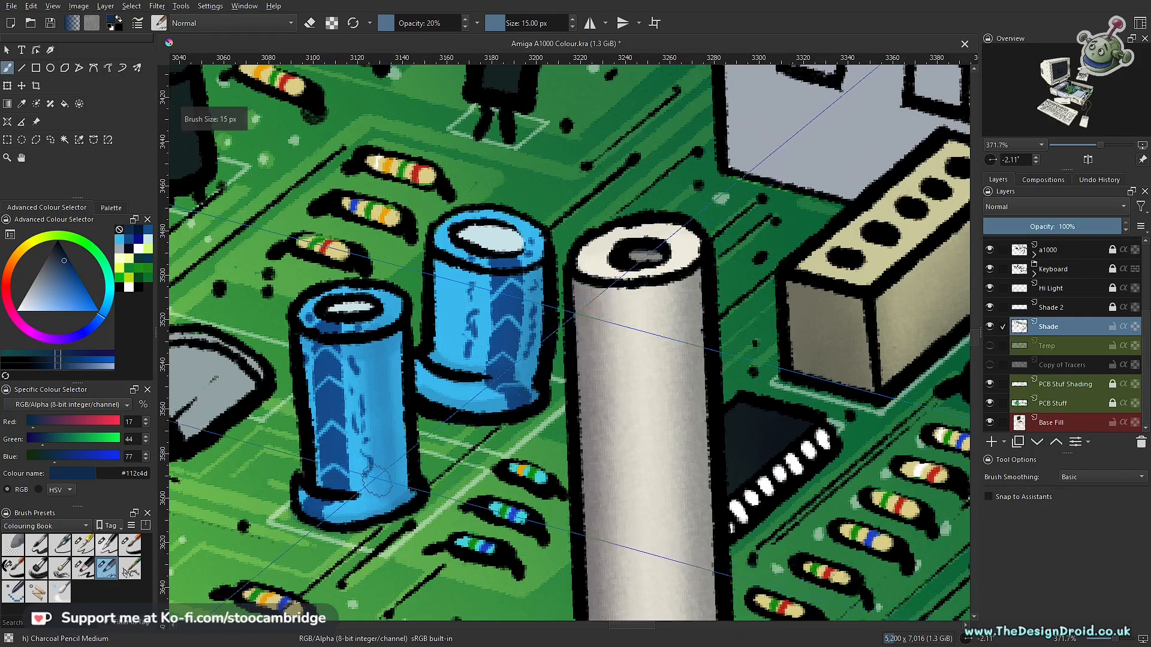
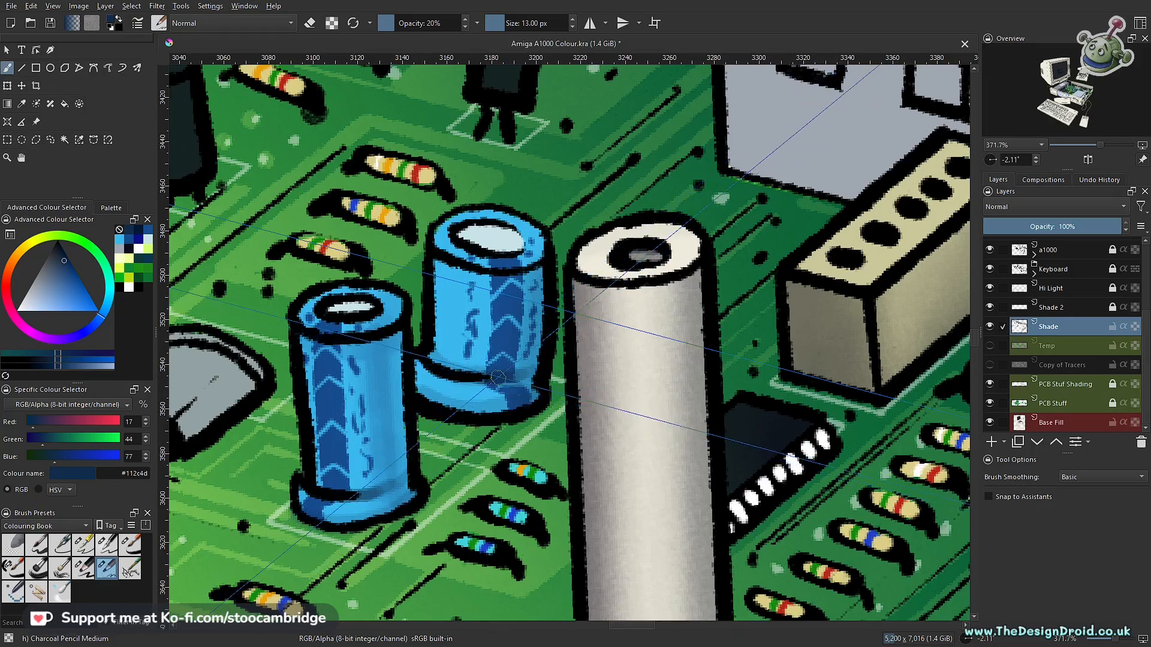
- Shade the base and top of the larger rear blue capacitor with Charcoal Pencil Medium at 13 px and 20% opacity
drag(539, 381, 494, 531)
drag(594, 383, 540, 336)
mouse_move(562, 271)
mouse_down()
mouse_move(528, 434)
mouse_move(601, 315)
mouse_move(574, 409)
mouse_up()
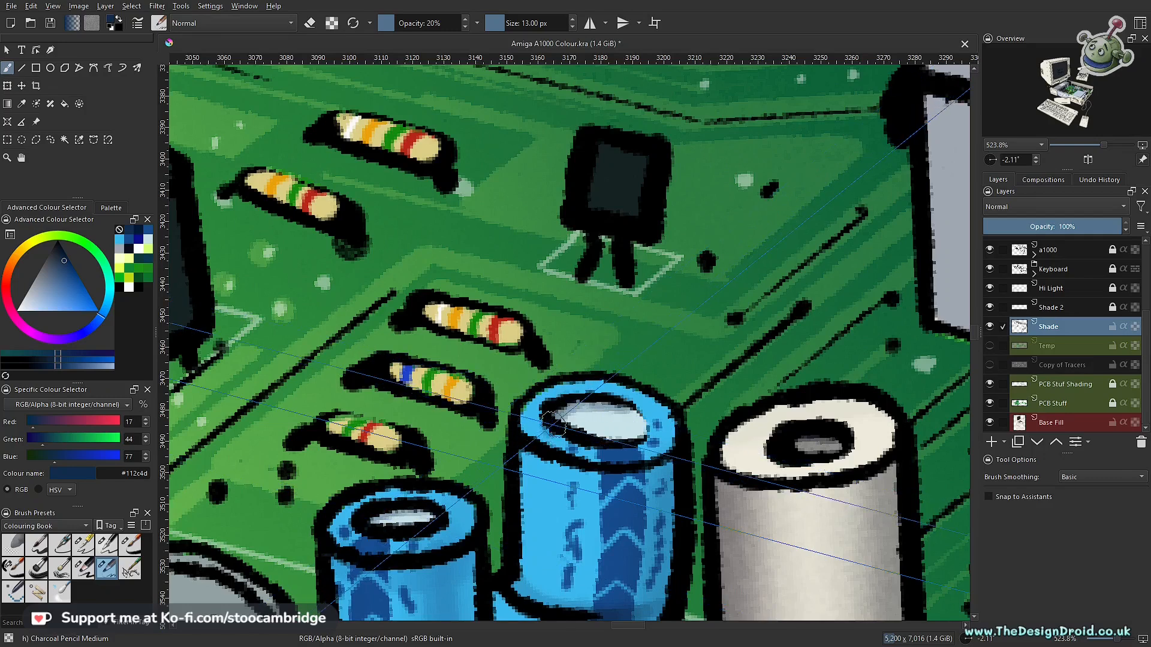
- Examine the shading across the whole circuit board and look for blue capacitors that still lack shading
drag(718, 339, 728, 464)
drag(761, 405, 526, 450)
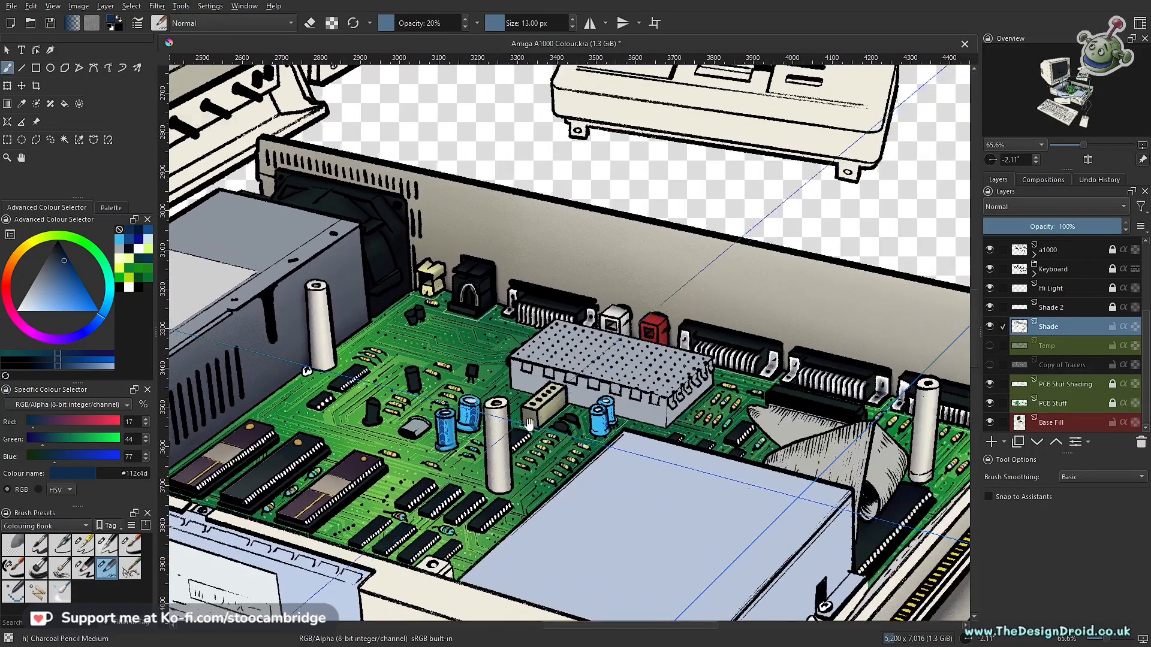
drag(595, 466, 542, 489)
drag(360, 573, 581, 430)
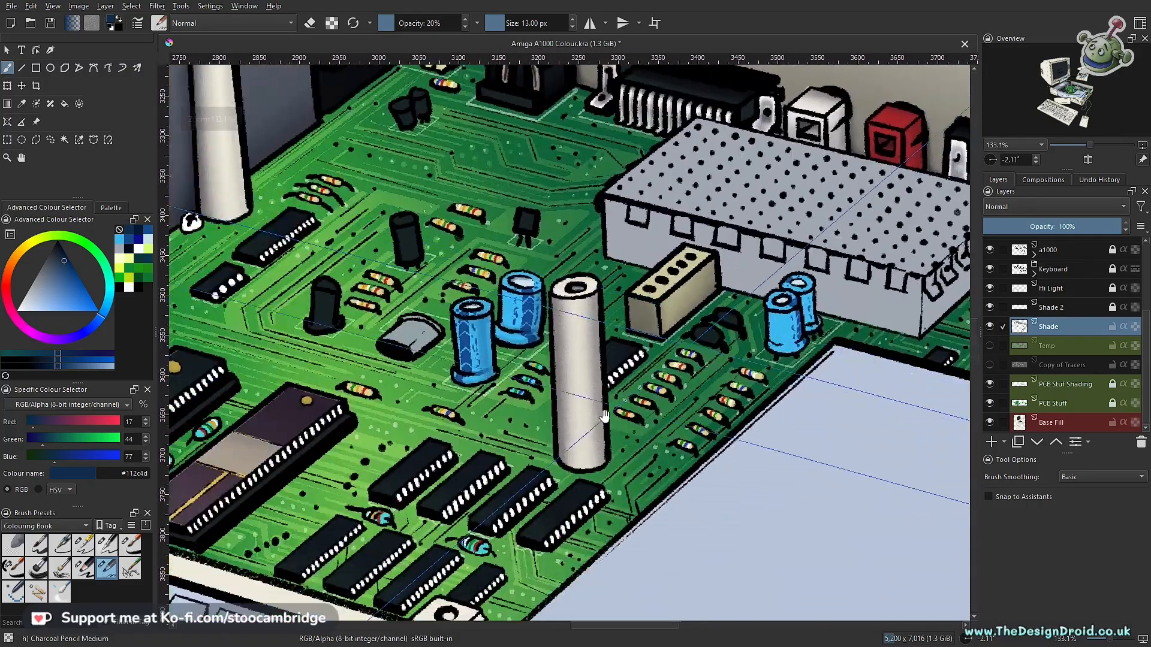
drag(504, 430, 526, 448)
drag(579, 378, 556, 502)
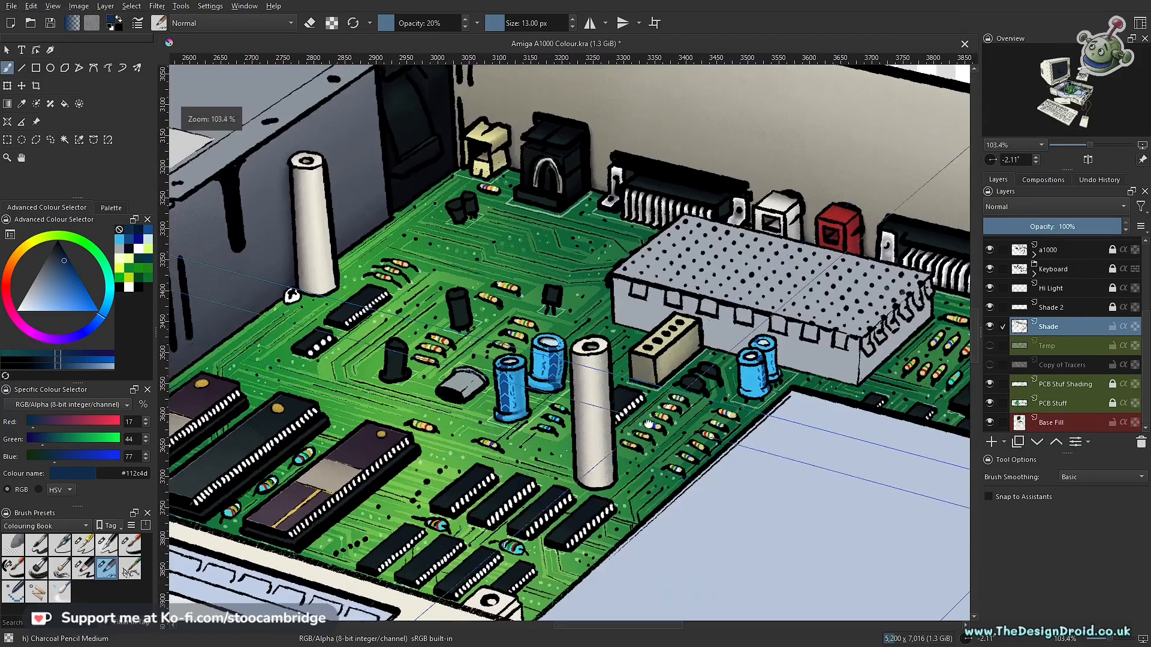
drag(629, 424, 531, 472)
mouse_move(458, 429)
mouse_down()
mouse_move(457, 457)
mouse_move(460, 419)
mouse_up()
drag(563, 394, 400, 477)
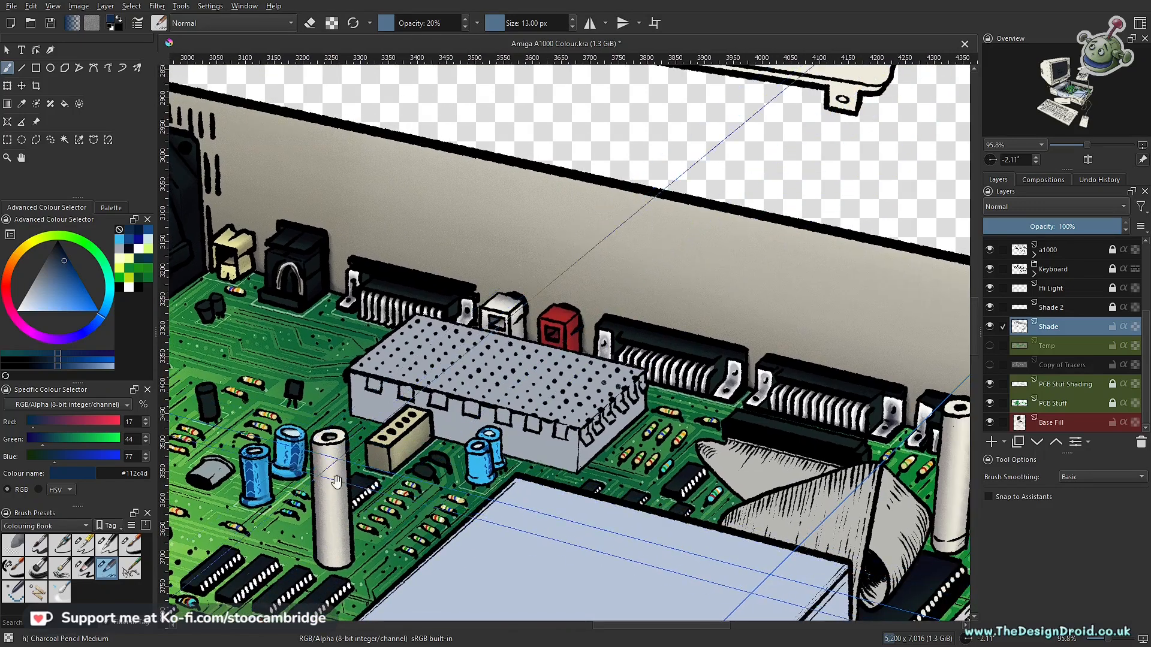
- Choose the Charcoal pencil large brush and outline the front capacitor of the small pair beside the perforated metal box with a selection
drag(498, 495, 517, 389)
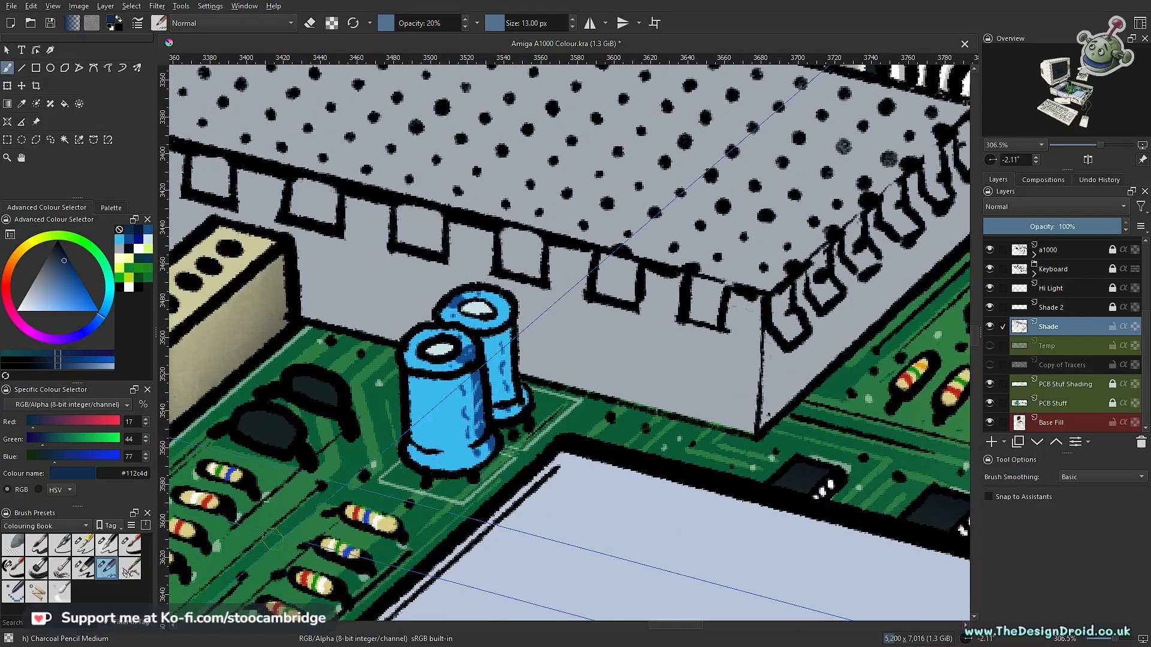
click(84, 572)
drag(479, 447, 515, 419)
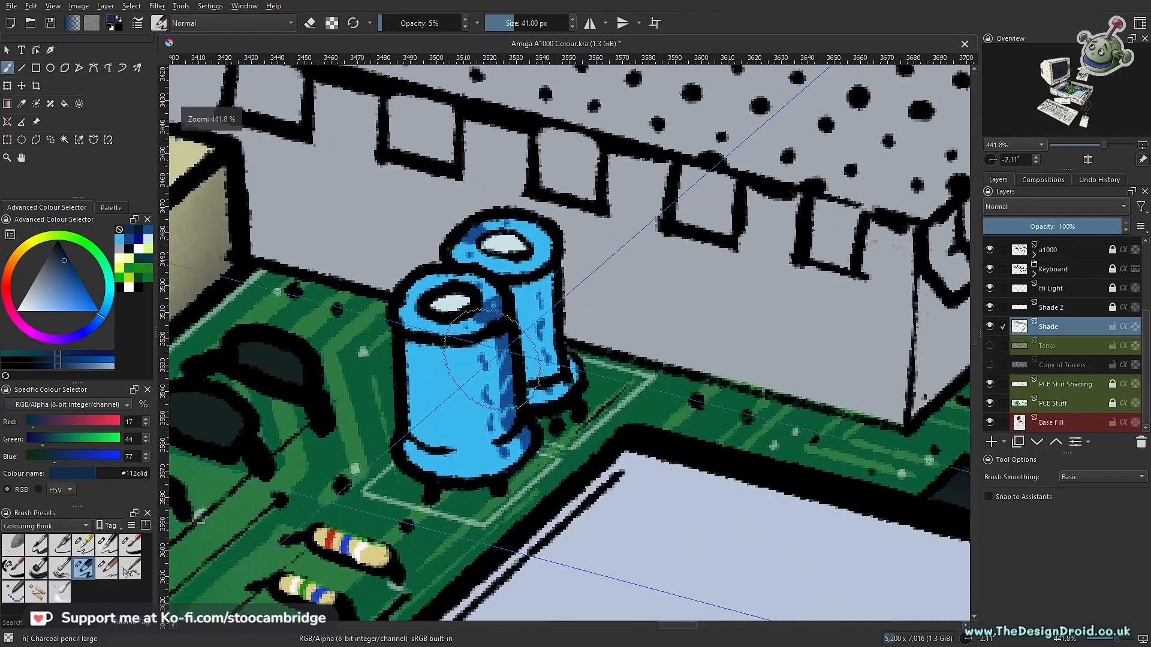
key(o)
click(36, 140)
click(495, 296)
click(504, 295)
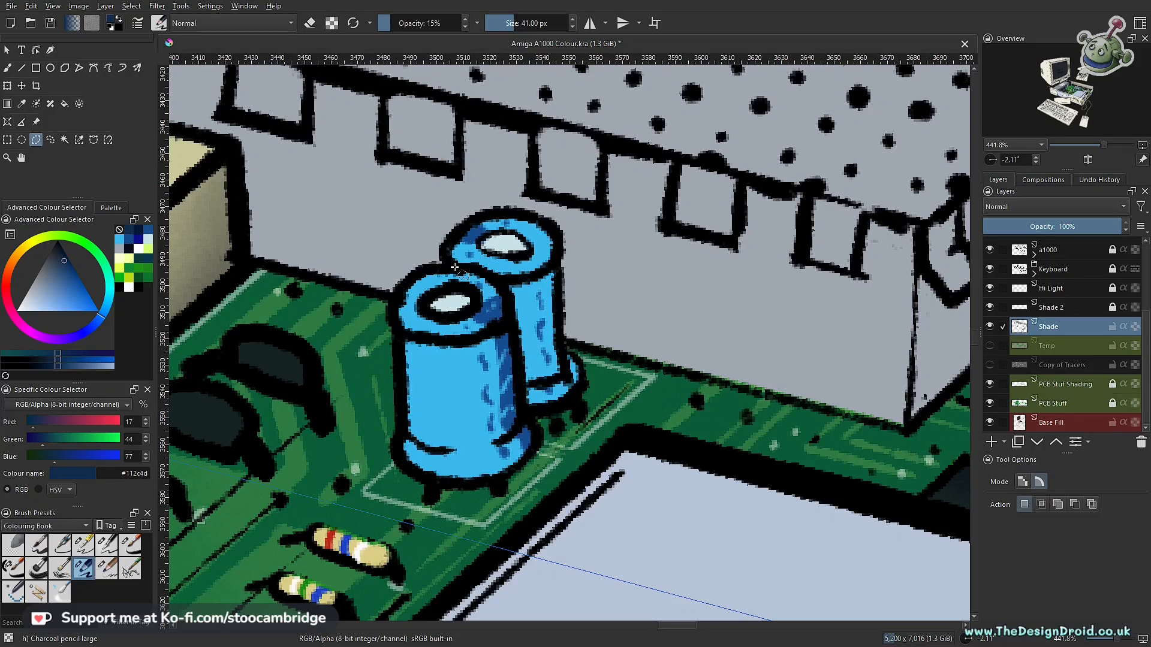
- Shade both sides of the small pair's front capacitor with 41 px charcoal strokes, raising the brush opacity to 15%
key(b)
key(i)
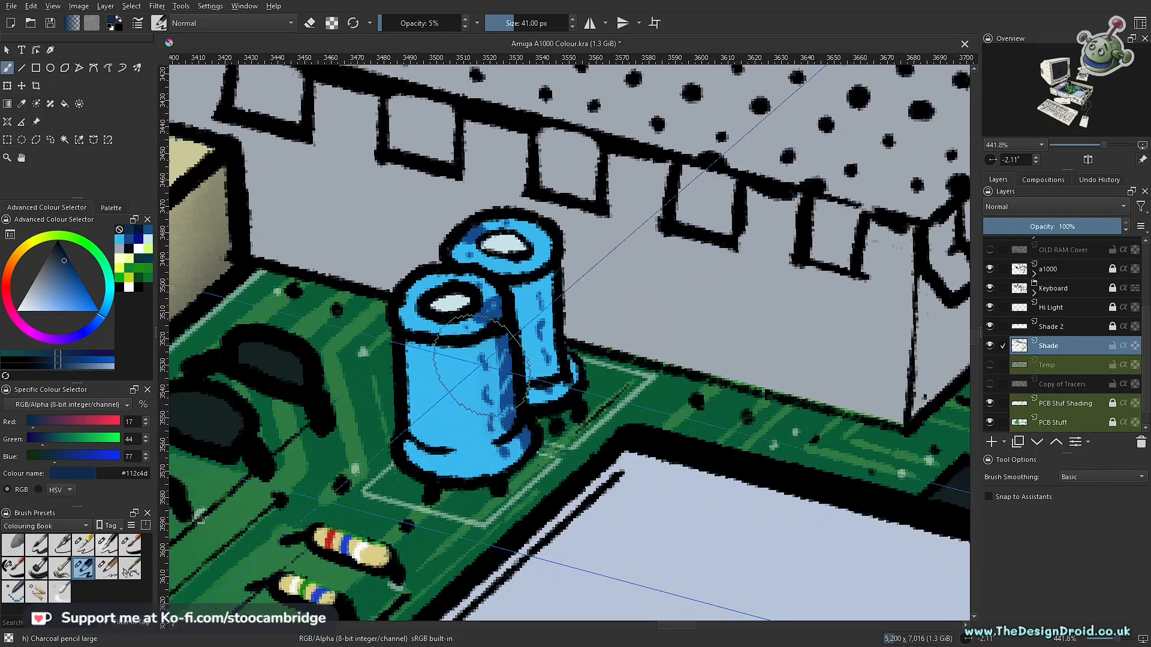
key(o)
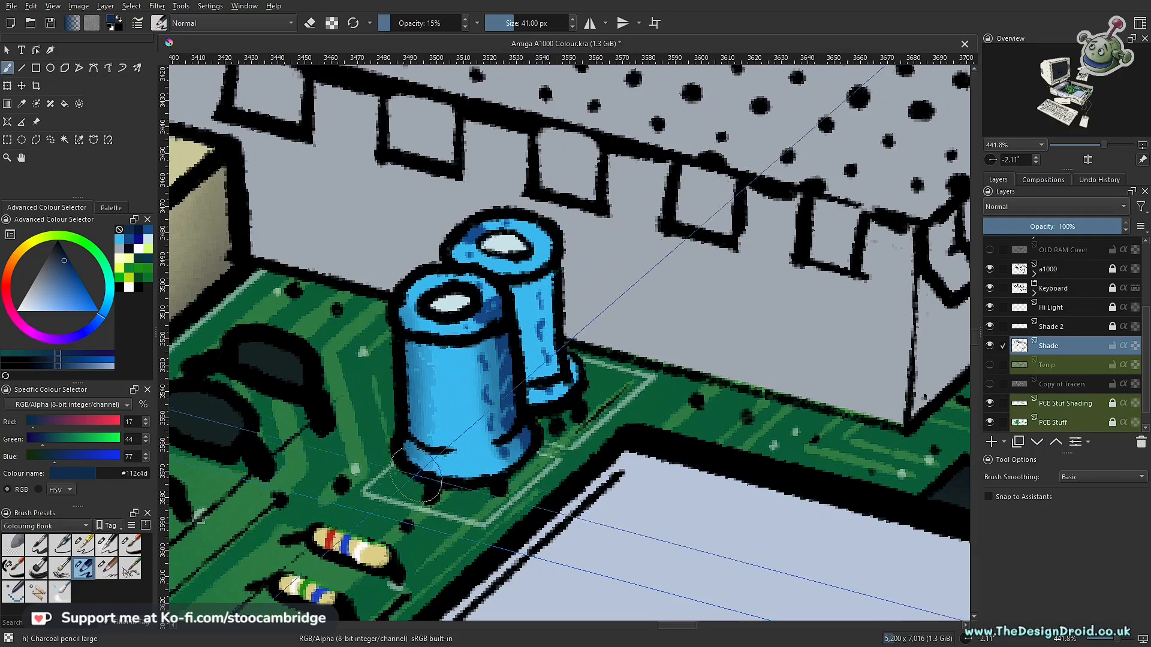
drag(416, 369, 415, 471)
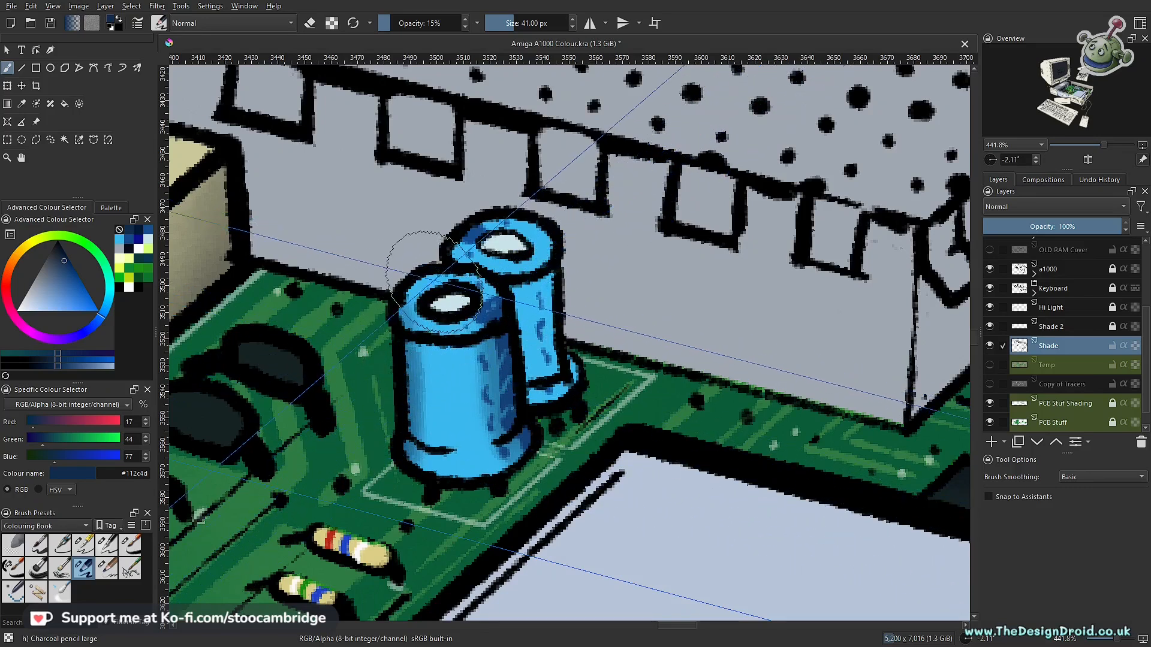
- Shade the base and edges of the small pair's front capacitor with Charcoal Pencil Medium at 13 px and 20% opacity
click(107, 568)
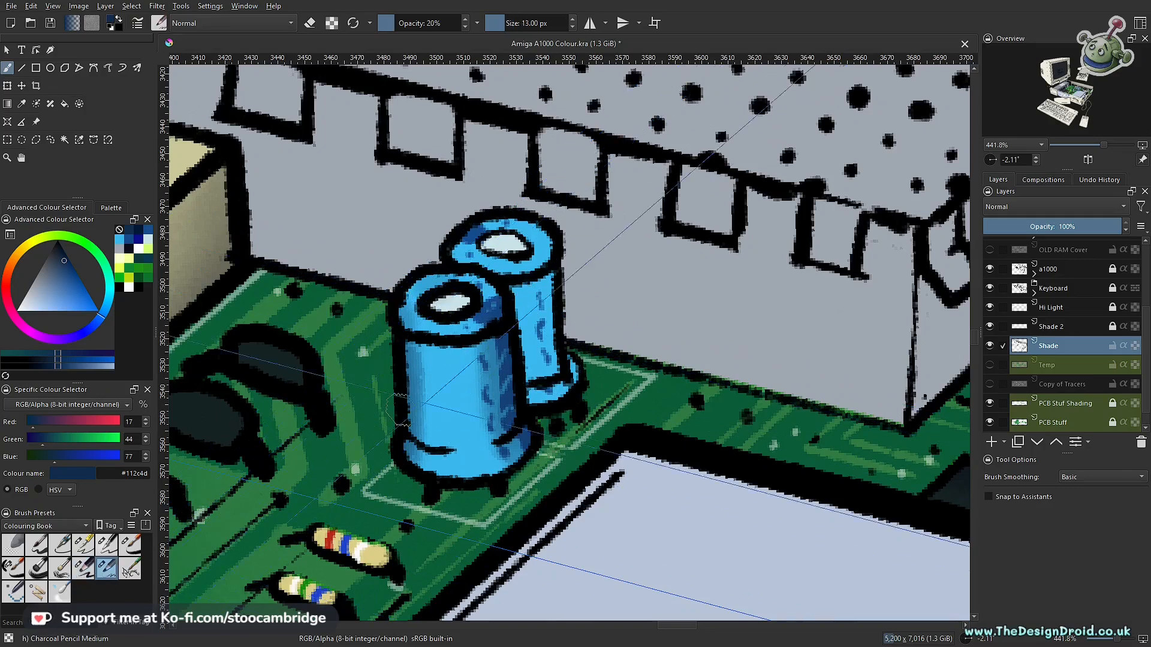
scroll(455, 423, up, 2)
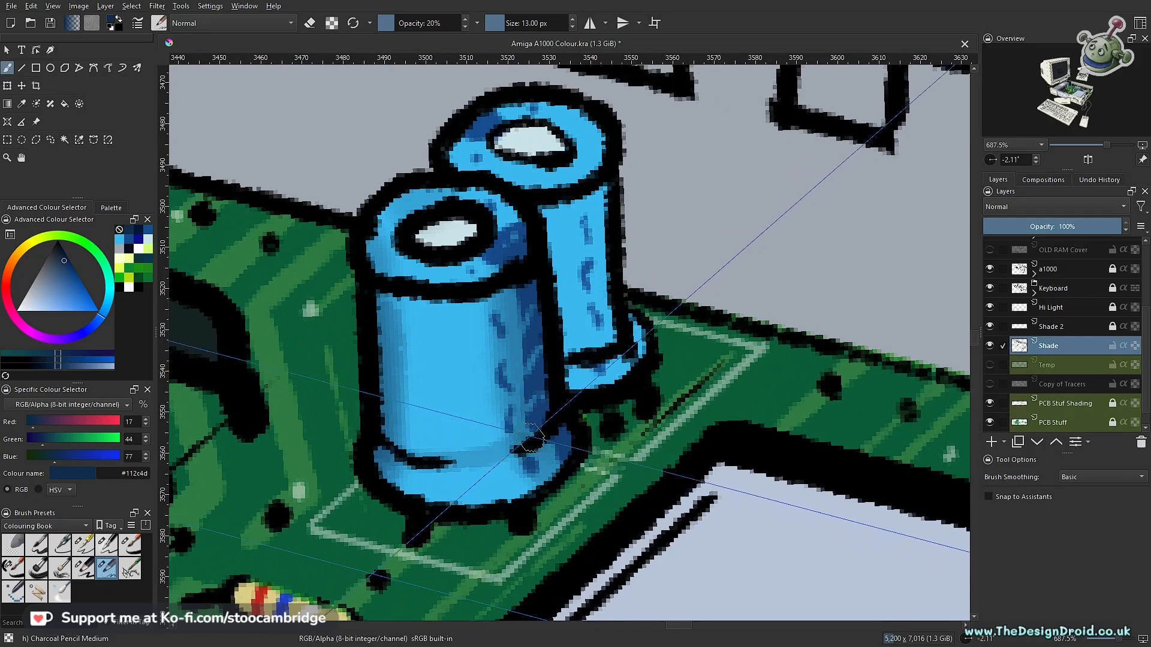
drag(559, 419, 494, 458)
mouse_move(366, 448)
mouse_down()
mouse_move(472, 461)
mouse_move(501, 557)
mouse_up()
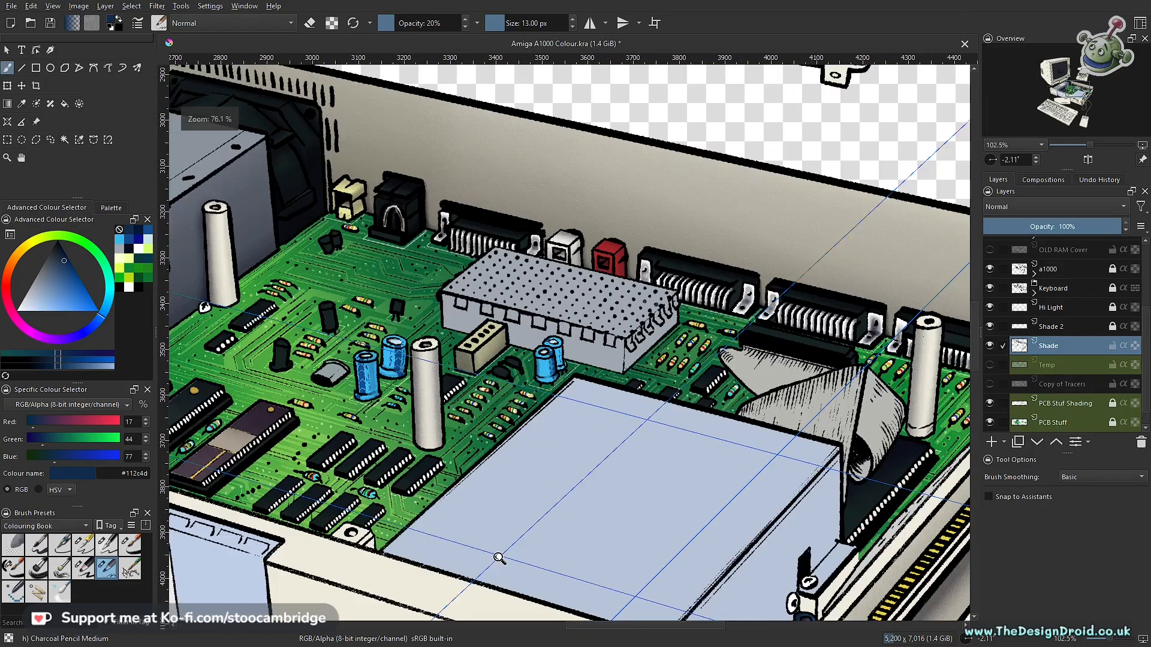
drag(547, 452, 591, 362)
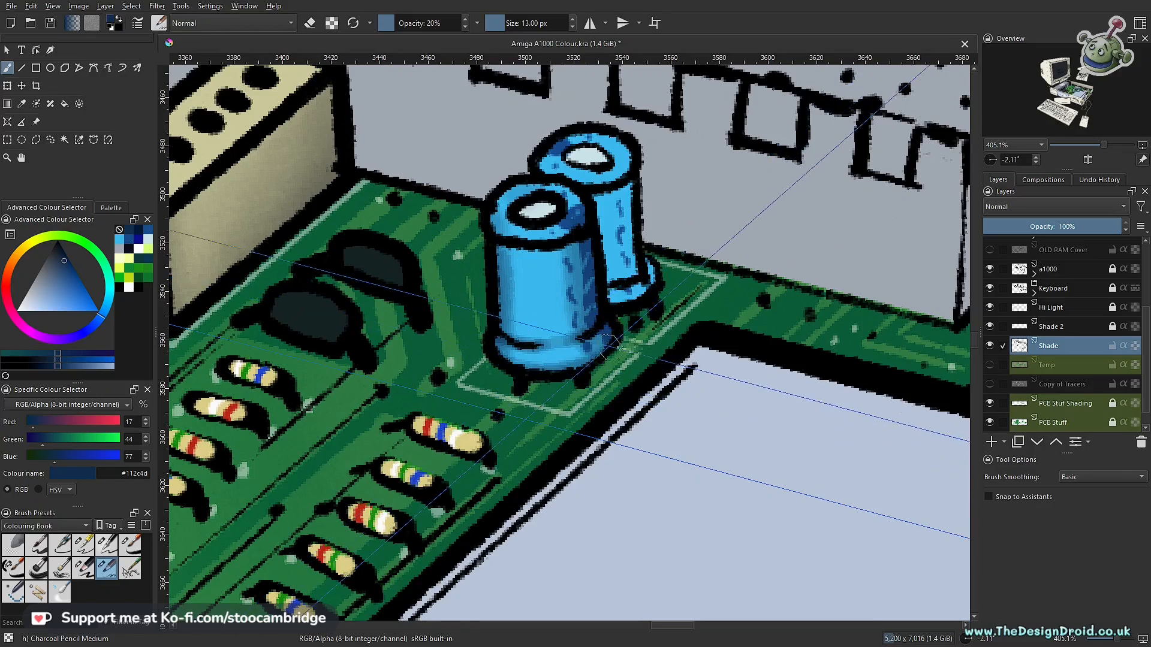
drag(567, 309, 493, 485)
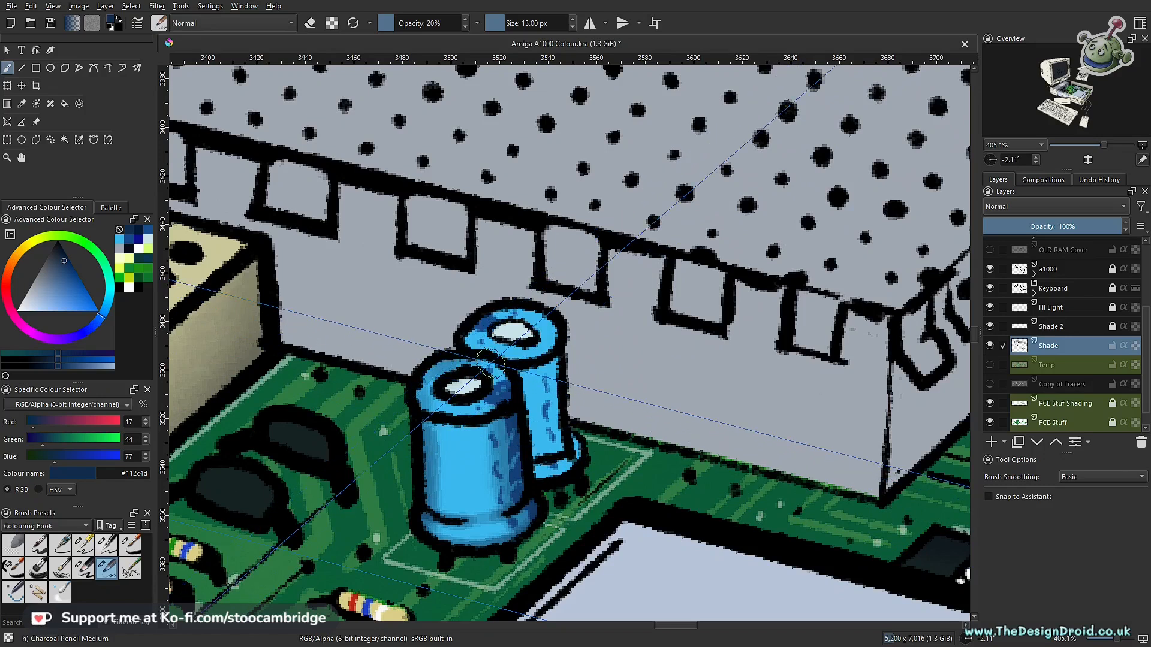
- Clear the selection around the small blue capacitors
scroll(1062, 345, down, 1)
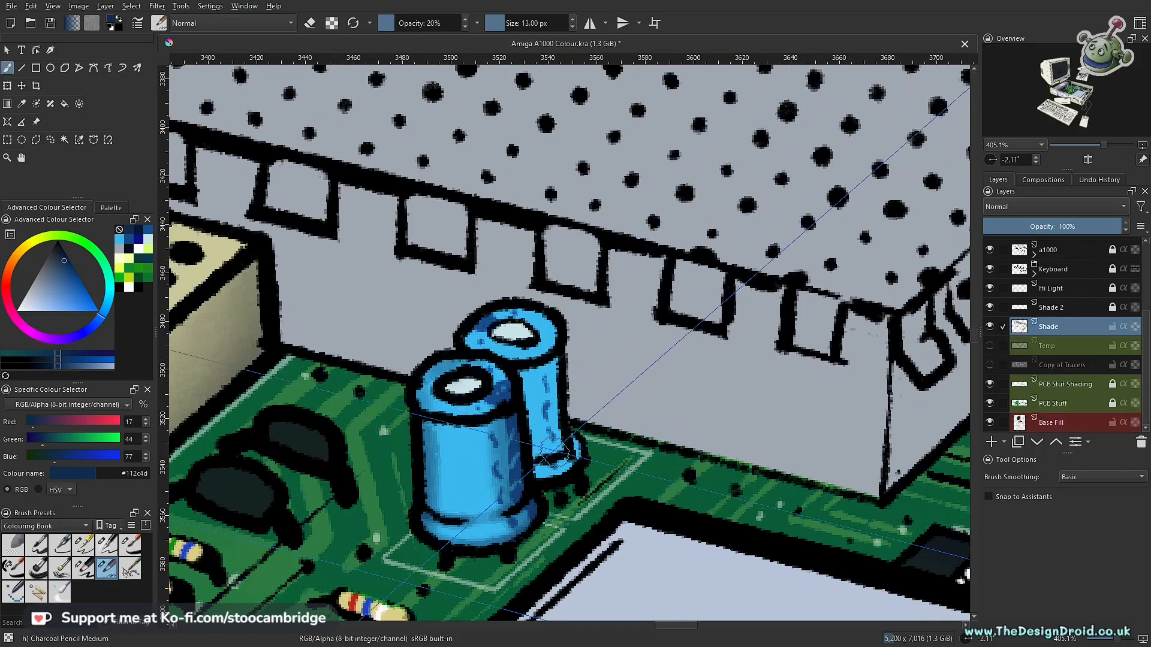
key(ctrl)
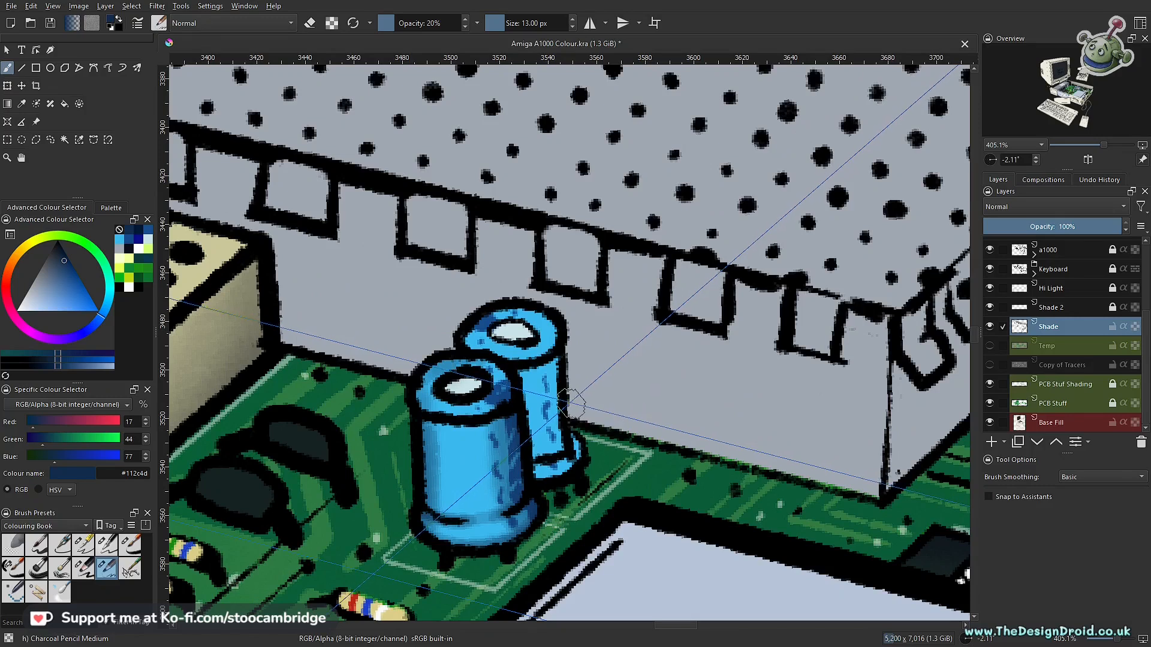
scroll(1062, 336, up, 1)
key(ctrl)
key(ctrl+shift+a)
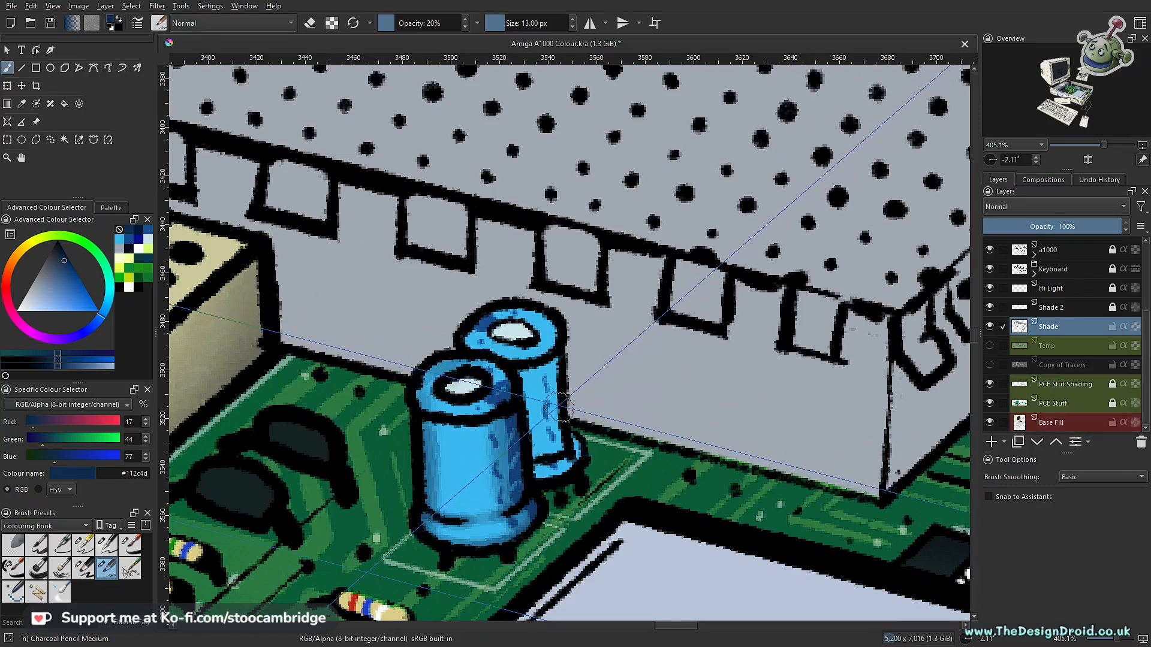
- Build up soft shading down the left side of the small pair's rear capacitor with repeated 13 px strokes at 20% opacity
mouse_move(550, 405)
mouse_down()
mouse_move(543, 413)
mouse_move(561, 361)
mouse_move(533, 399)
mouse_up()
mouse_move(534, 399)
ctrl+mouse_down()
mouse_move(537, 365)
mouse_move(512, 393)
ctrl+mouse_up()
drag(525, 454, 524, 488)
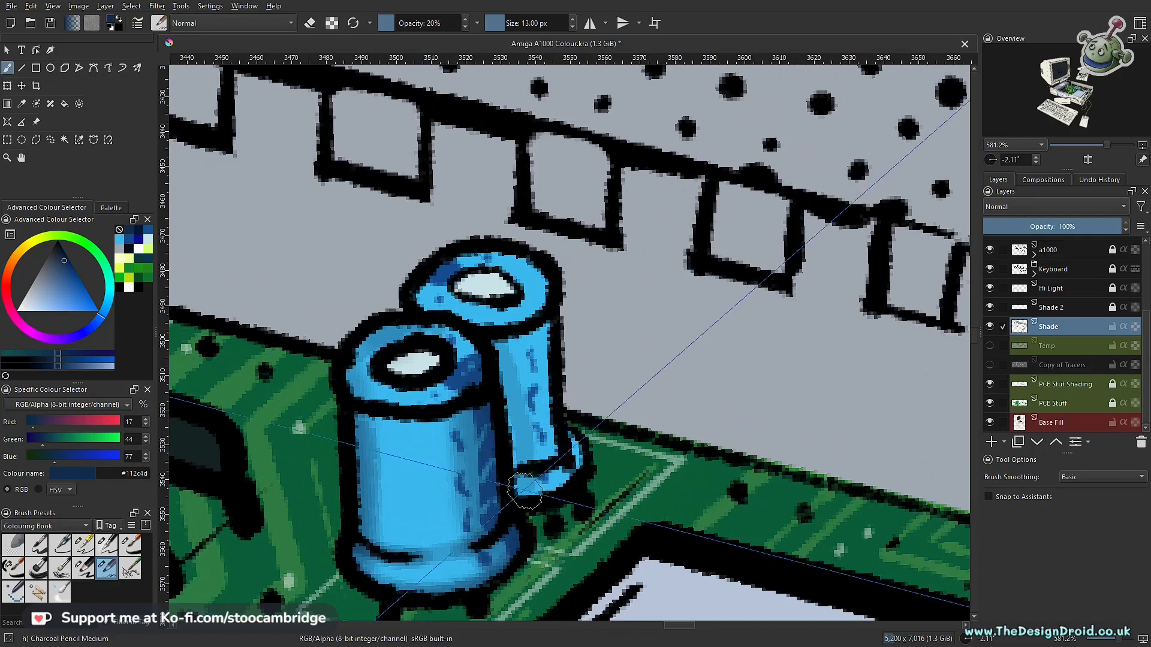
drag(493, 379, 515, 490)
drag(484, 346, 515, 488)
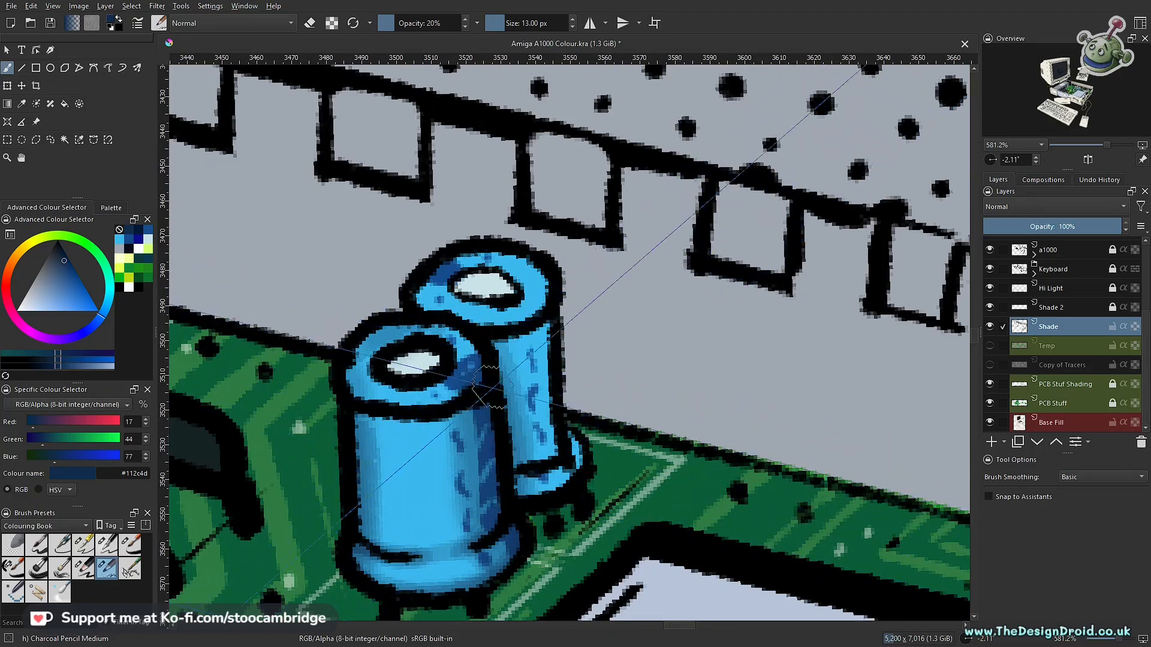
drag(493, 352, 516, 501)
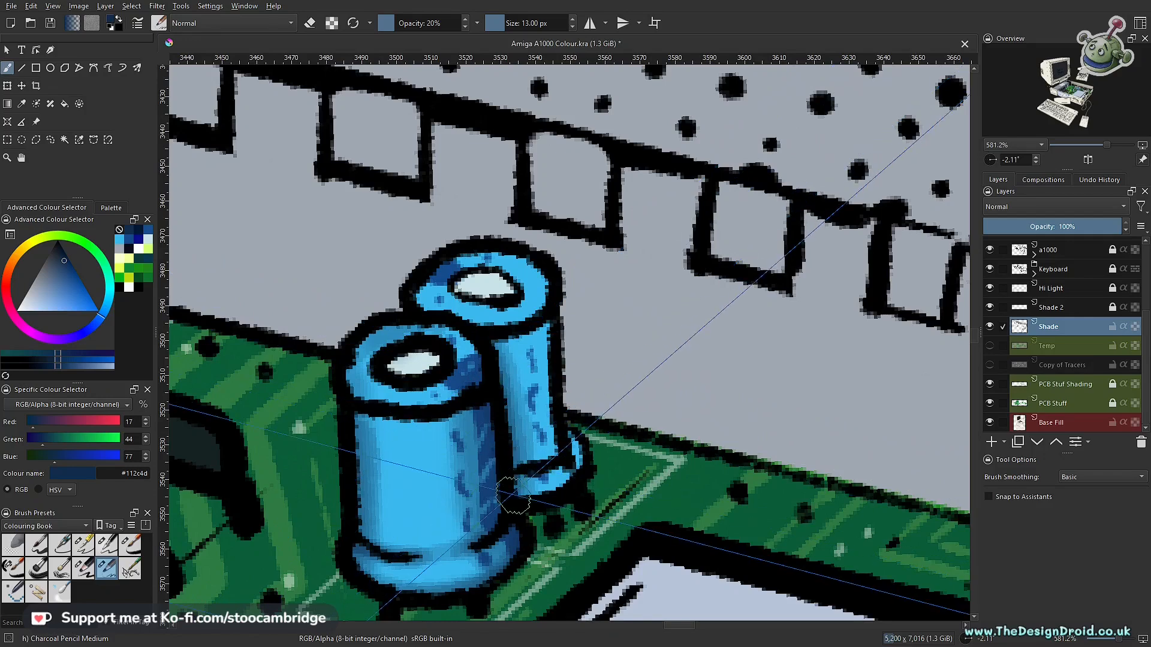
drag(493, 354, 519, 488)
- Try a shading stroke over the pale centre of the small rear capacitor's top and undo it
mouse_move(539, 346)
mouse_down()
mouse_move(524, 502)
mouse_move(532, 295)
mouse_up()
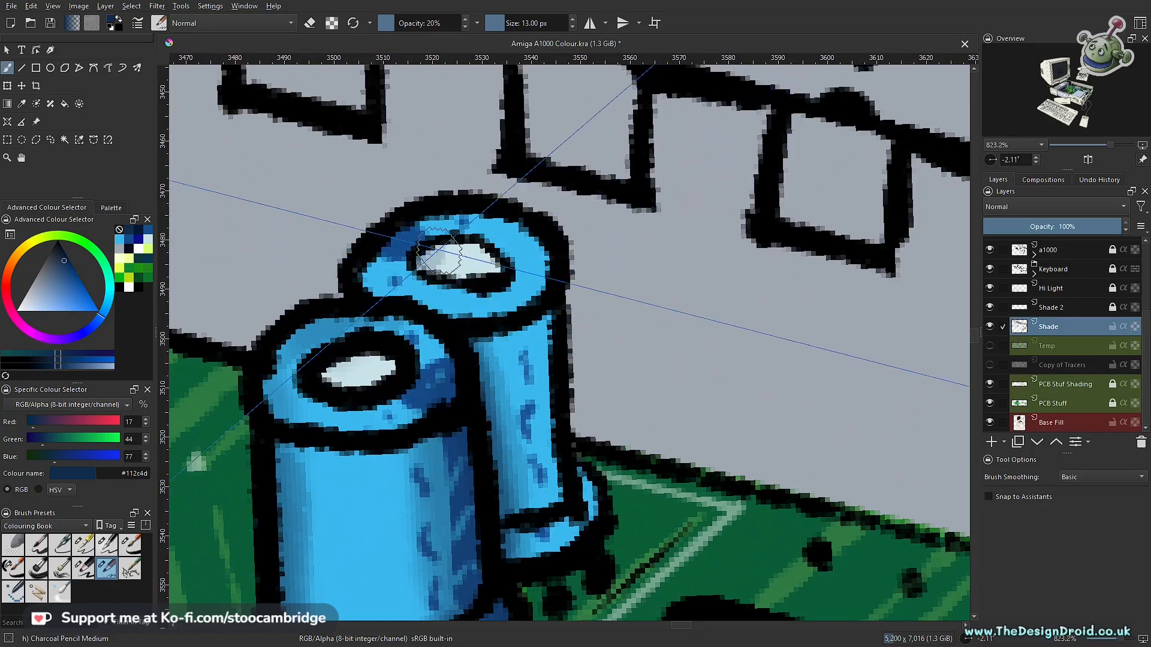
drag(481, 255, 459, 251)
key(ctrl+z)
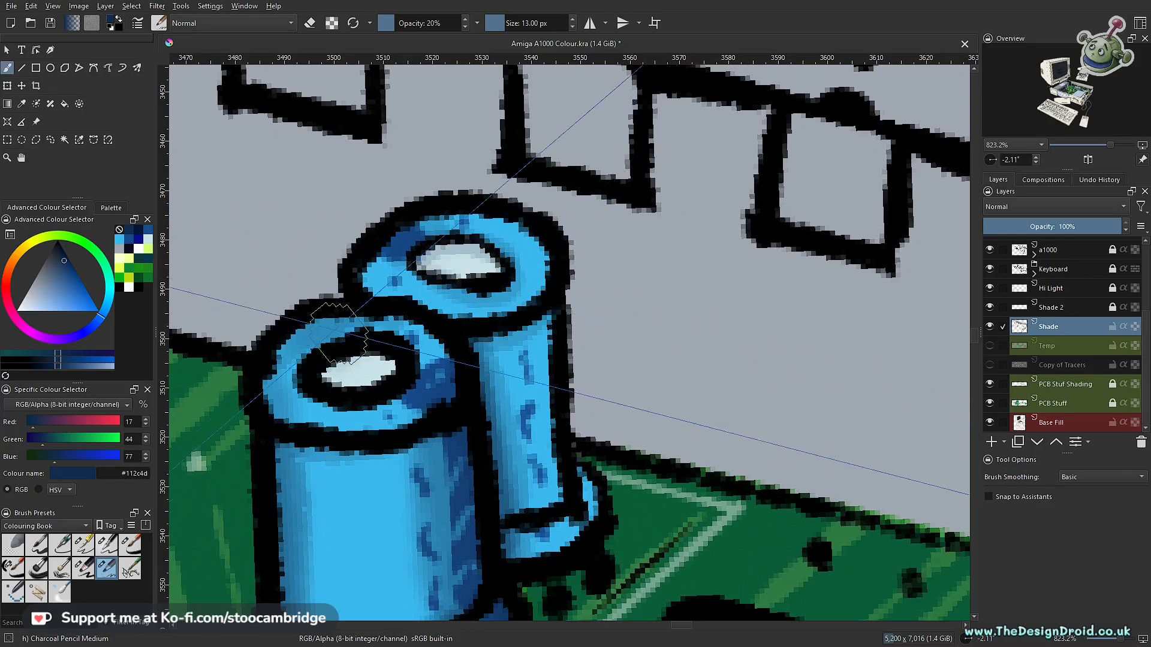
- Unlock and activate the Hi Light layer and set the brush colour to bright cyan #3be8ee
scroll(344, 362, down, 8)
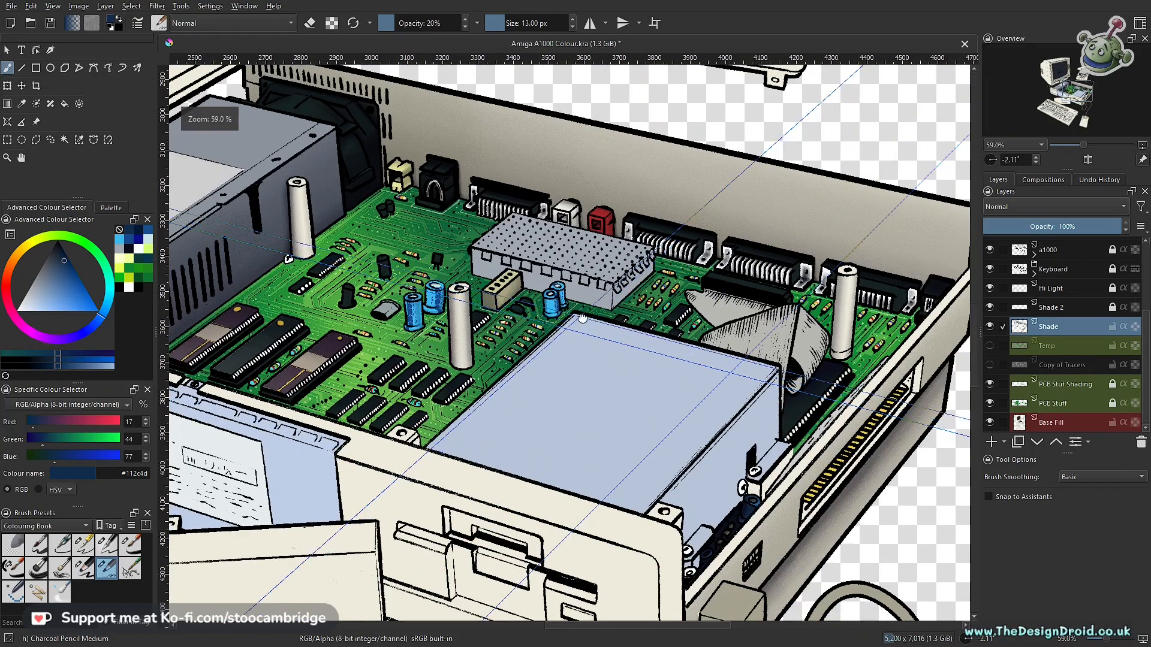
scroll(548, 450, down, 5)
scroll(720, 261, up, 7)
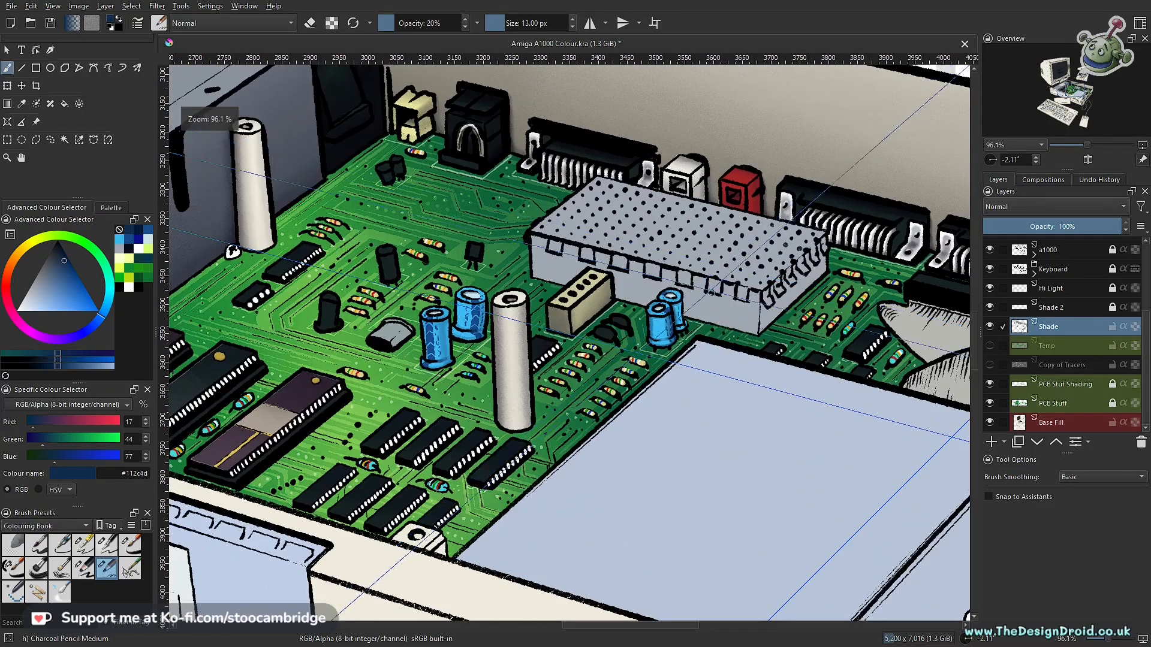
click(1011, 294)
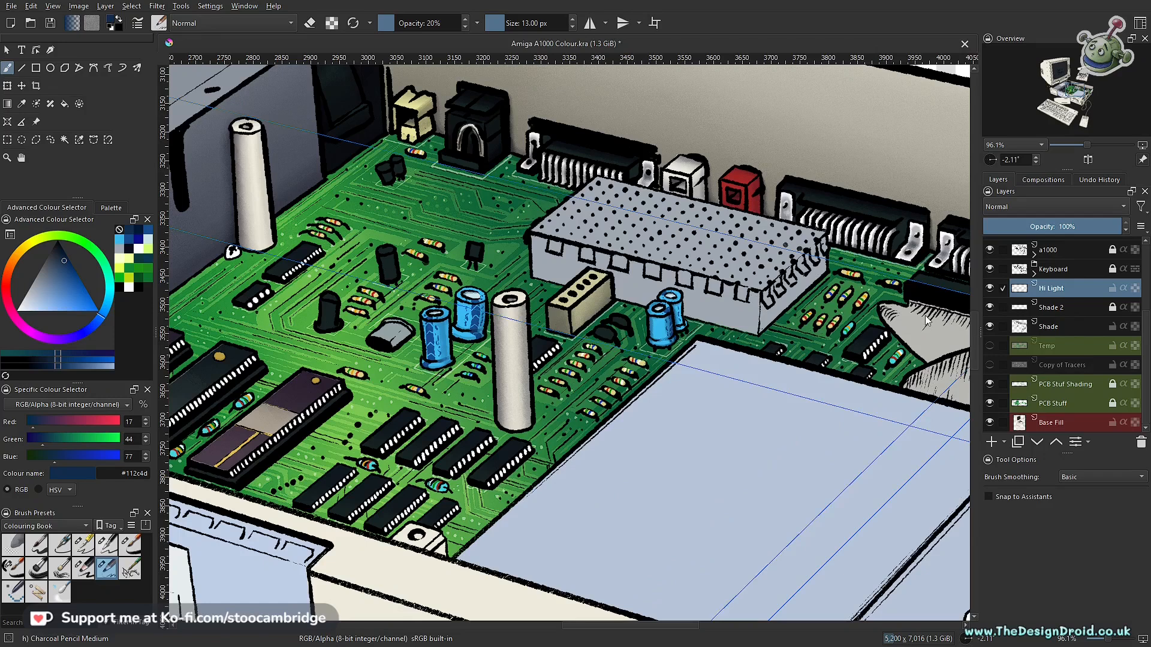
mouse_move(431, 368)
mouse_down()
mouse_move(431, 300)
mouse_move(593, 379)
mouse_up()
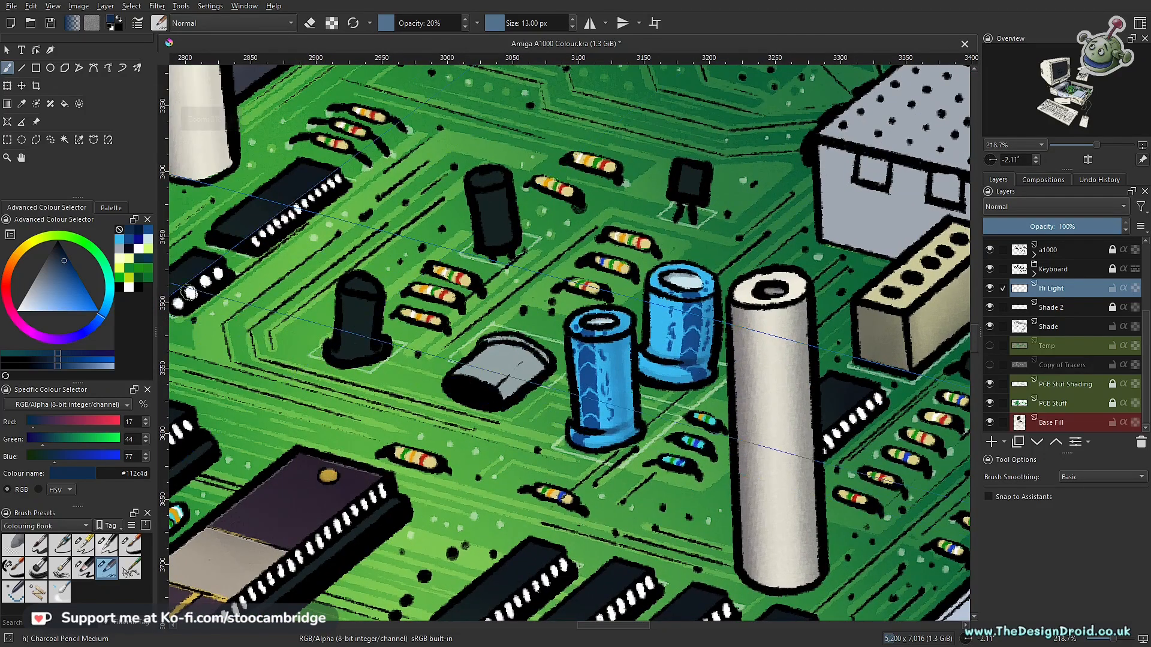
click(117, 240)
drag(108, 309, 111, 295)
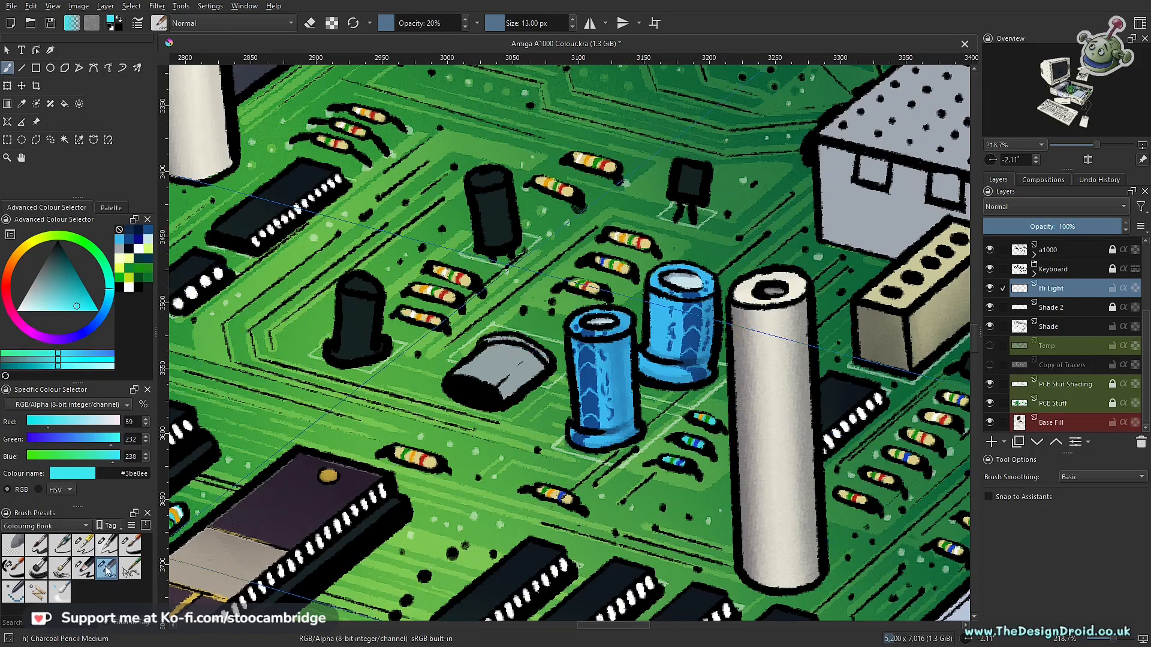
- Choose the Dry Brushing preset at 100% opacity and reduce its size to 15 px for the front blue capacitor
scroll(559, 387, up, 6)
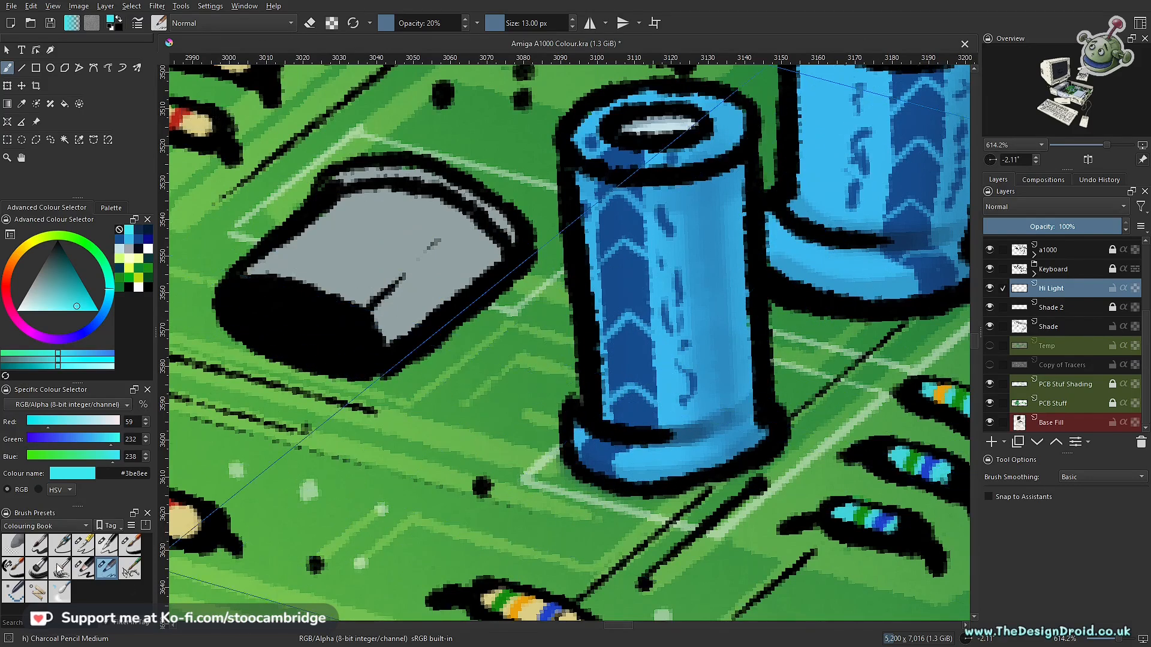
click(70, 574)
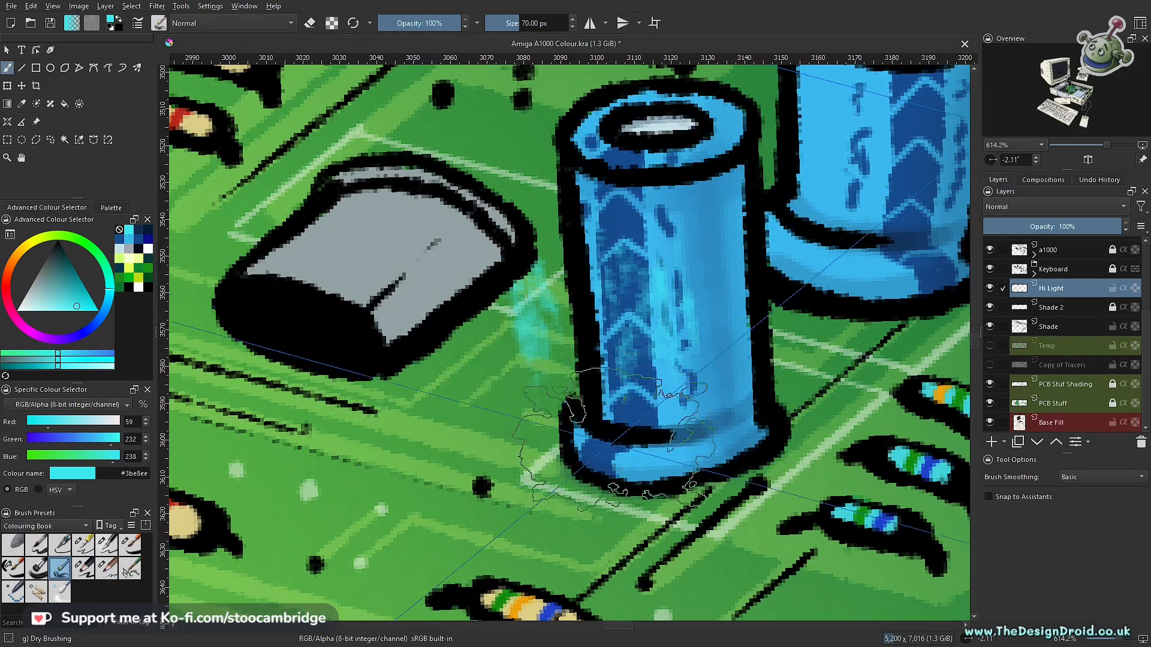
key(bracketleft)
key(bracketleft)
key(bracketleft)
key(bracketleft)
key(bracketleft)
key(bracketleft)
key(bracketleft)
key(bracketleft)
key(bracketleft)
key(bracketleft)
key(bracketleft)
key(bracketleft)
key(bracketleft)
key(bracketleft)
key(bracketleft)
key(bracketleft)
key(bracketleft)
key(bracketleft)
key(bracketleft)
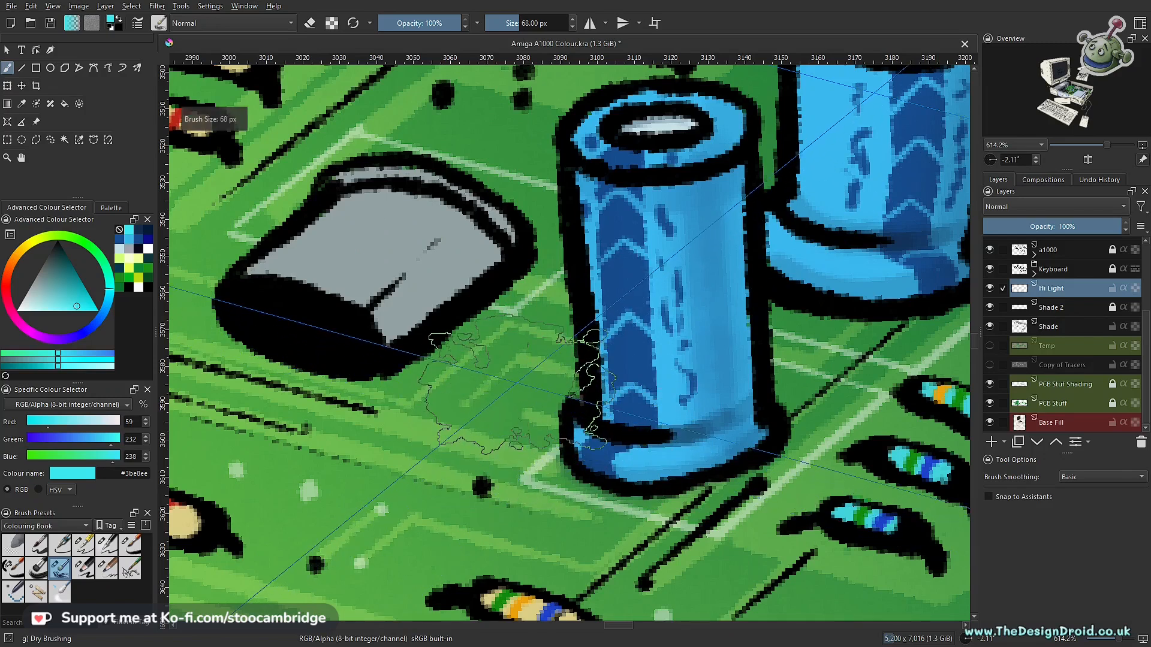
key(bracketleft)
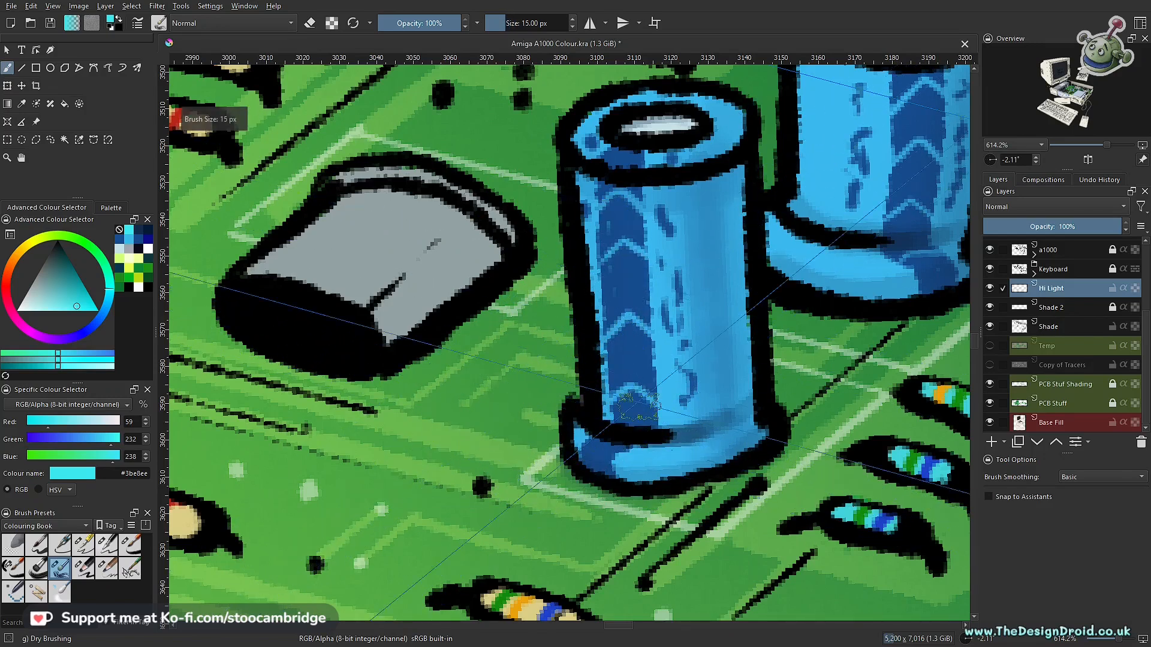
key(ctrl)
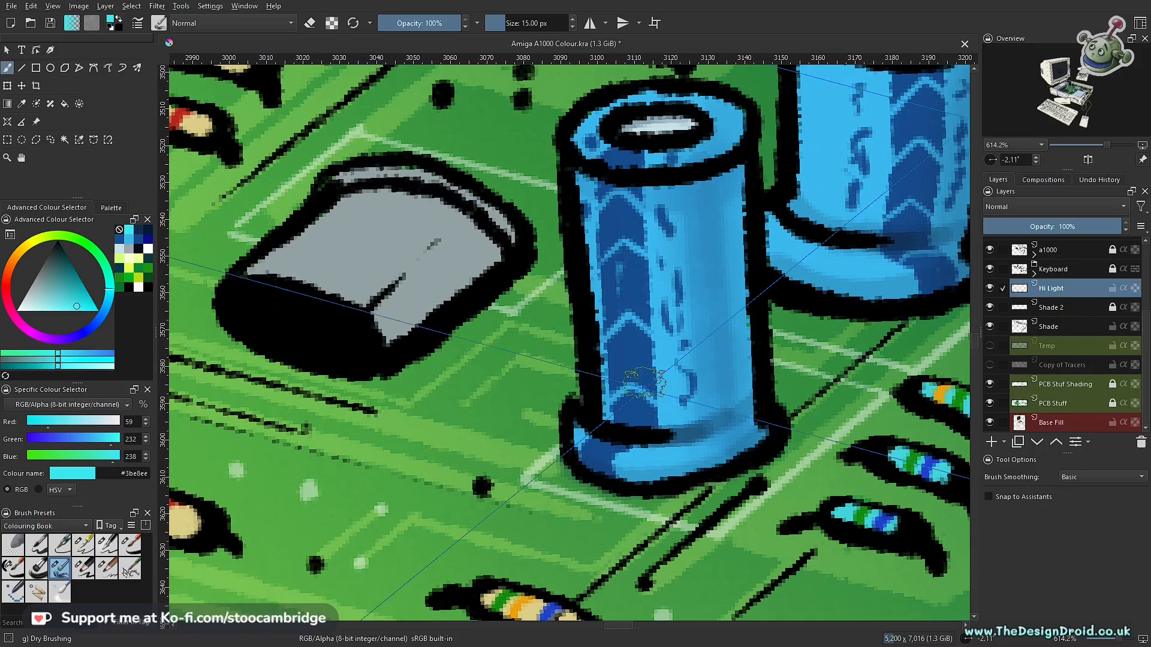
- Enlarge the dry brush to 20 px and brush a cyan highlight down the body of the larger front blue capacitor
key(bracketright)
mouse_move(625, 212)
mouse_down()
mouse_move(628, 372)
mouse_move(666, 353)
mouse_up()
drag(678, 301, 635, 480)
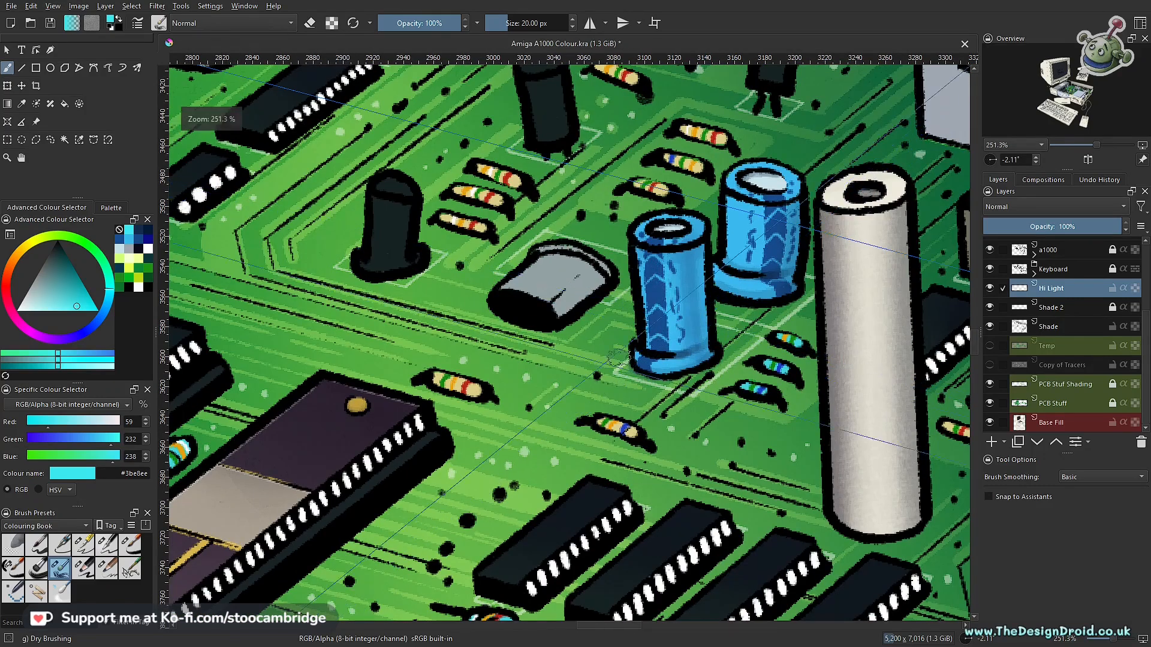
- Choose the Bristles-3 Large Smooth brush at 22 px and 20% opacity for highlighting the front blue capacitor
click(37, 571)
mouse_move(624, 362)
ctrl+mouse_down()
mouse_move(678, 329)
mouse_move(553, 363)
mouse_move(556, 335)
ctrl+mouse_up()
key(bracketleft)
key(bracketleft)
key(bracketleft)
key(bracketleft)
key(bracketleft)
key(bracketleft)
key(bracketleft)
key(bracketleft)
key(bracketleft)
key(bracketleft)
key(bracketleft)
key(bracketleft)
key(bracketleft)
key(bracketleft)
key(bracketleft)
key(bracketleft)
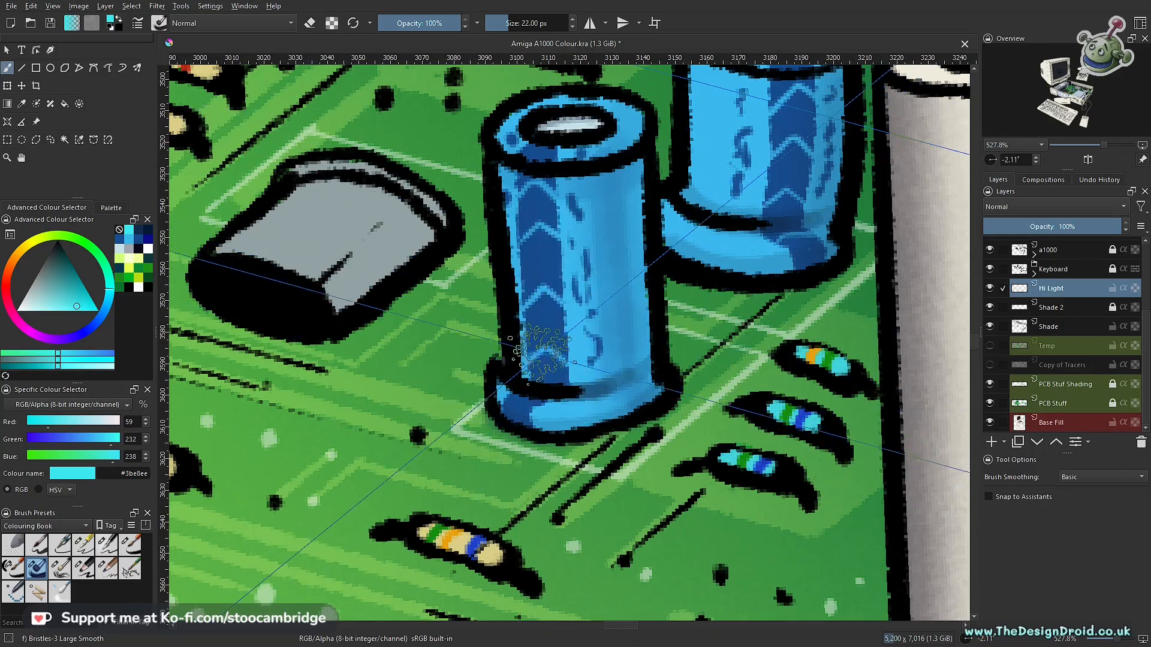
key(i)
key(i)
key(i)
key(i)
key(i)
key(i)
key(i)
key(i)
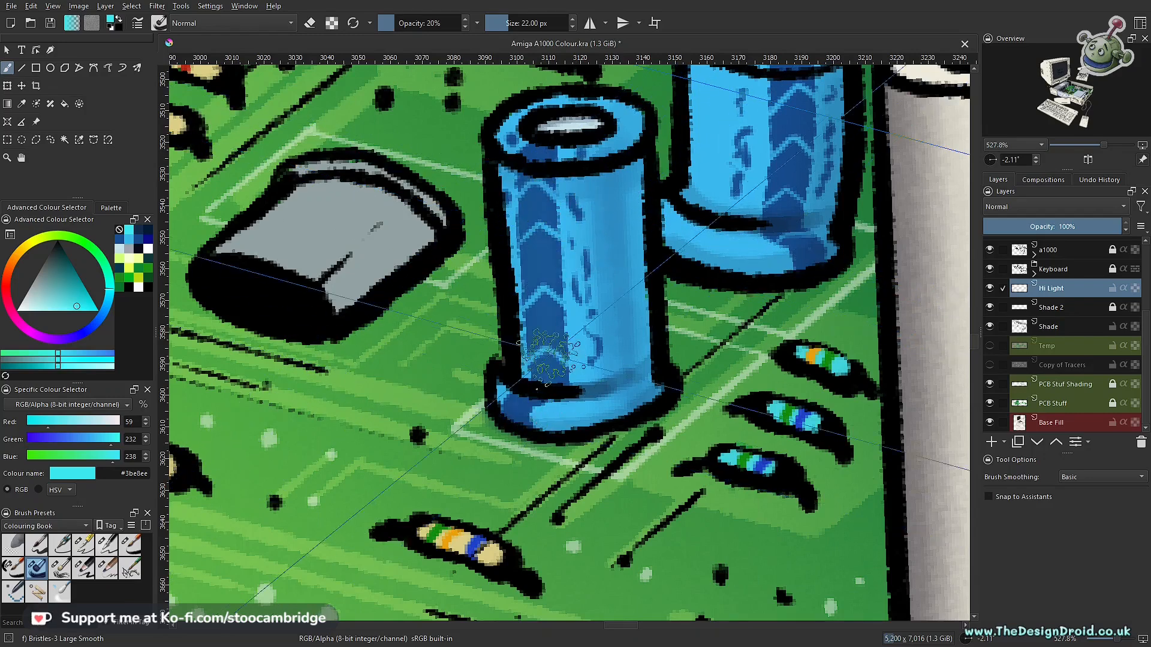
- Set the brush colour to a bluer cyan, #44def9, for the front blue capacitor's highlights
scroll(548, 307, down, 3)
drag(549, 306, 533, 386)
scroll(533, 385, up, 2)
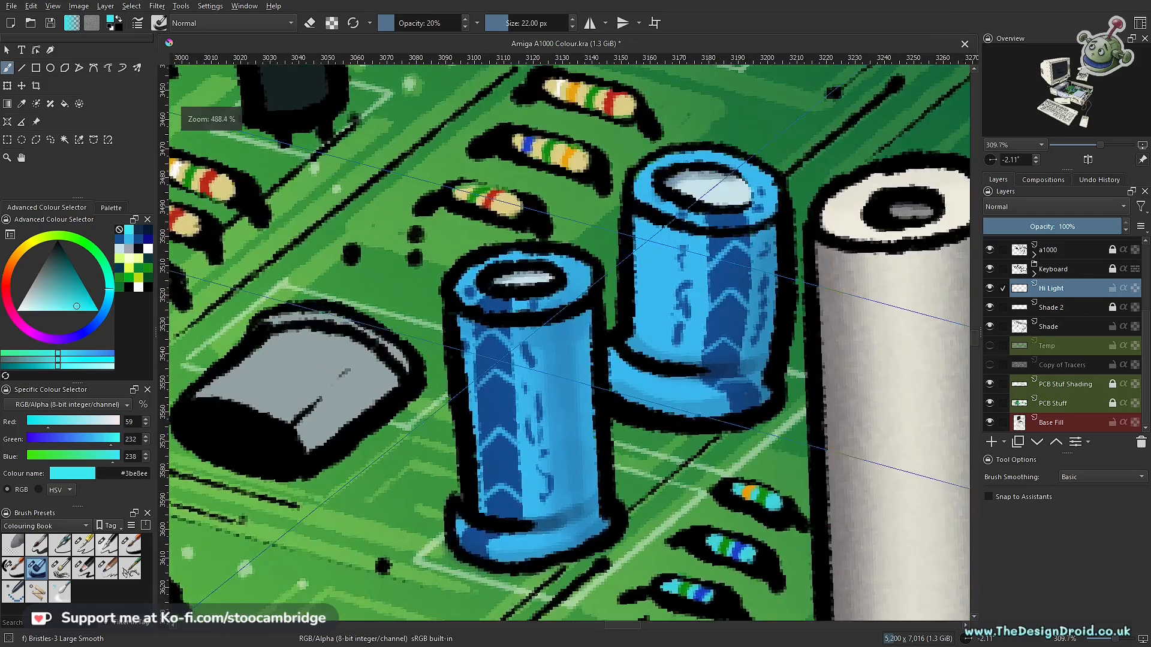
drag(109, 289, 76, 309)
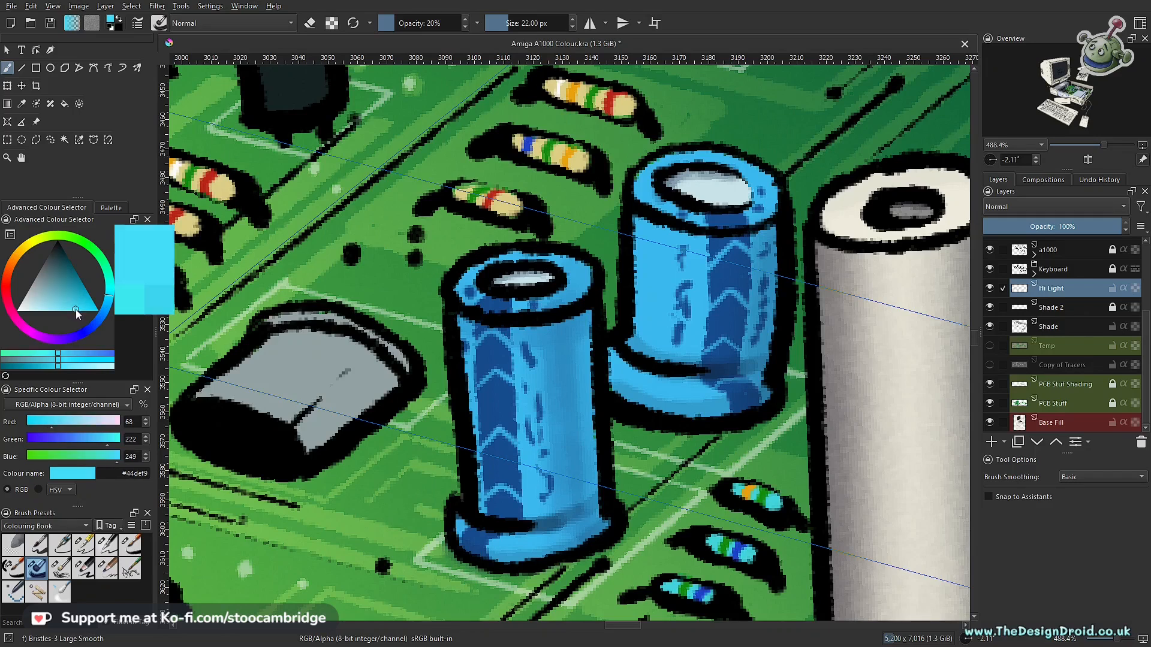
- Try a highlight stroke down the left side of the front large blue capacitor and undo it
scroll(506, 386, up, 2)
drag(444, 258, 473, 553)
key(ctrl+z)
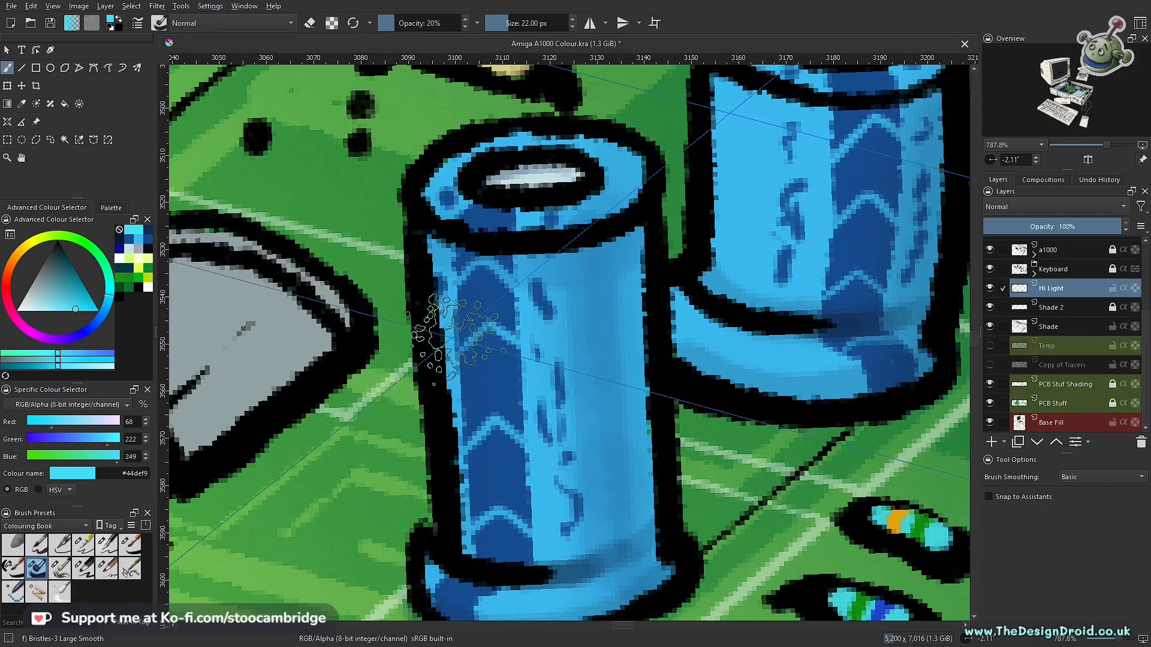
- Brush soft cyan highlights down the front large blue capacitor, switching to Charcoal Pencil Medium at 13 px and 20% opacity
scroll(495, 303, down, 4)
key(i)
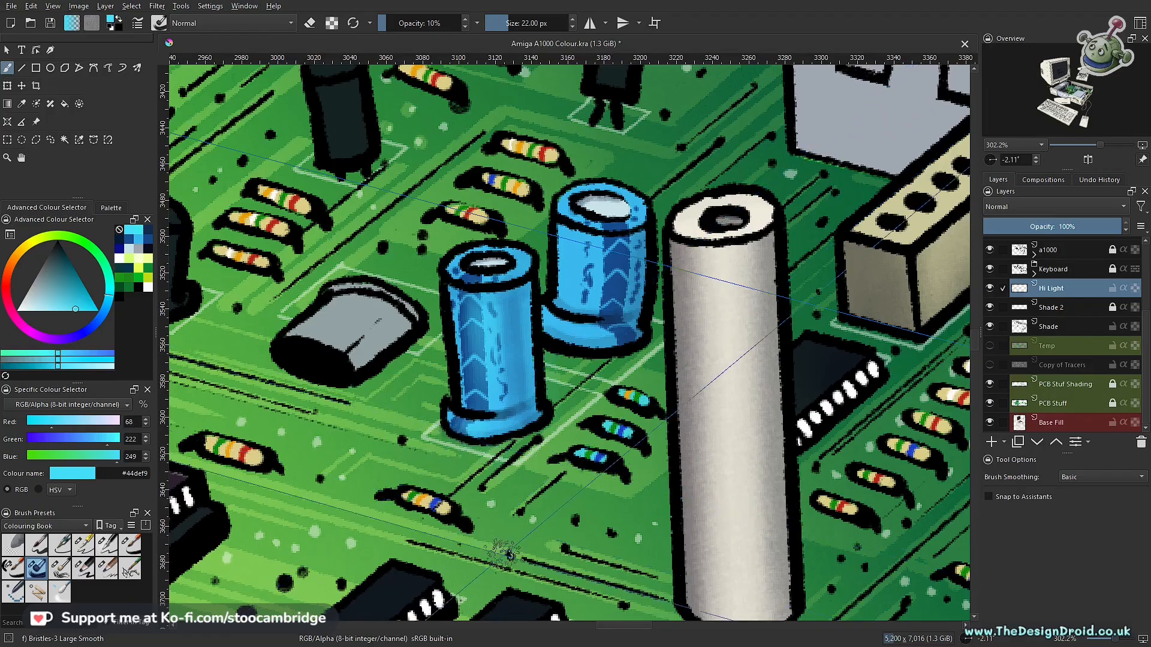
drag(544, 365, 548, 521)
drag(538, 400, 499, 416)
drag(508, 458, 521, 367)
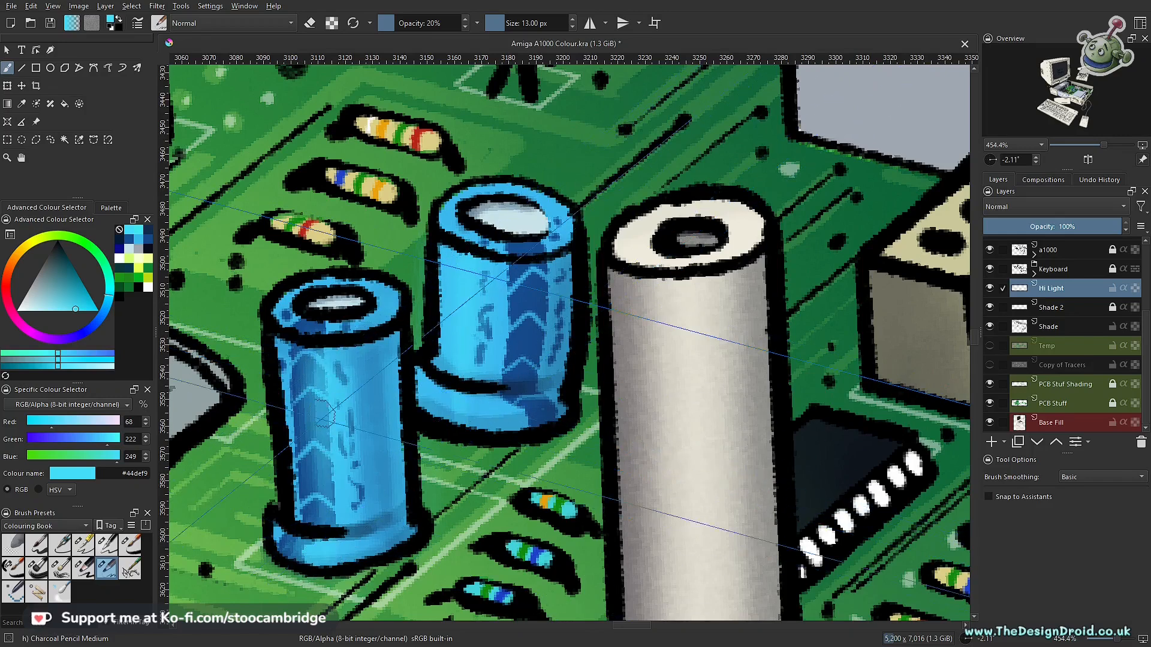
- Build up cyan highlights down the bodies and base rims of the two large blue capacitors
scroll(388, 390, down, 5)
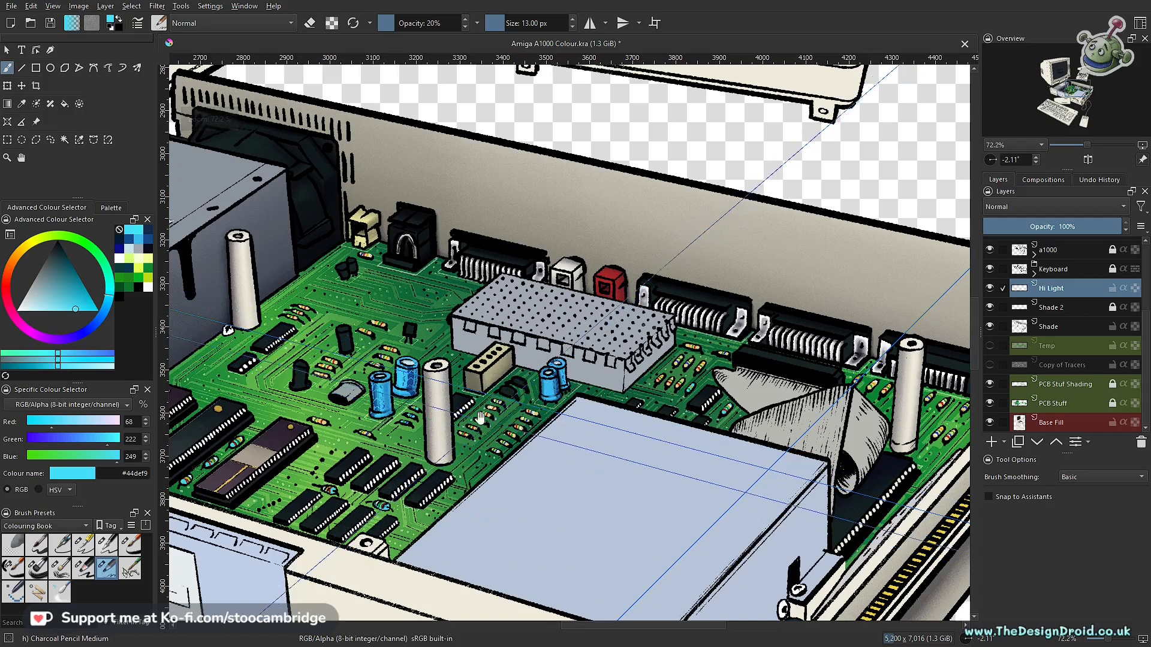
scroll(413, 435, up, 2)
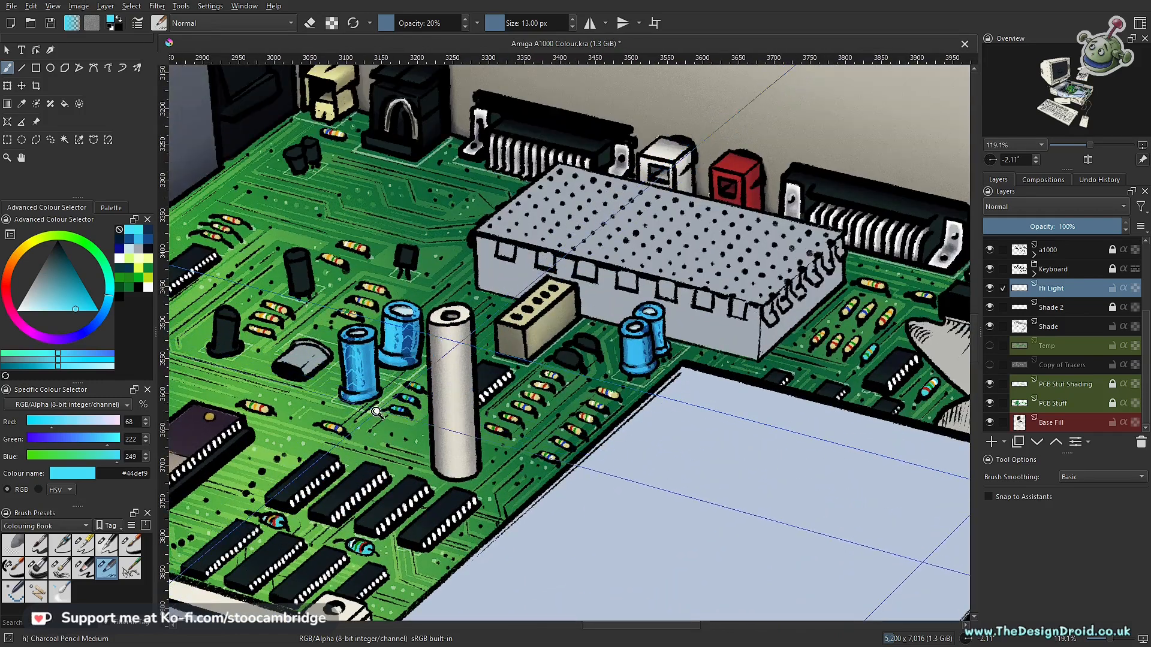
scroll(376, 412, up, 6)
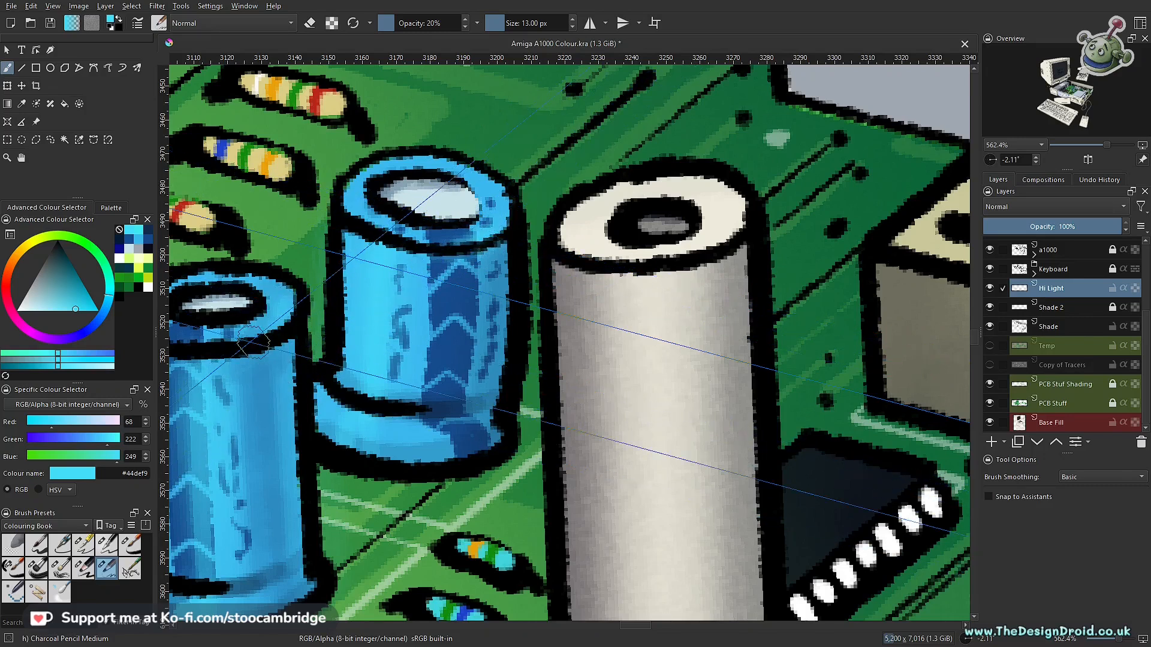
drag(303, 369, 537, 396)
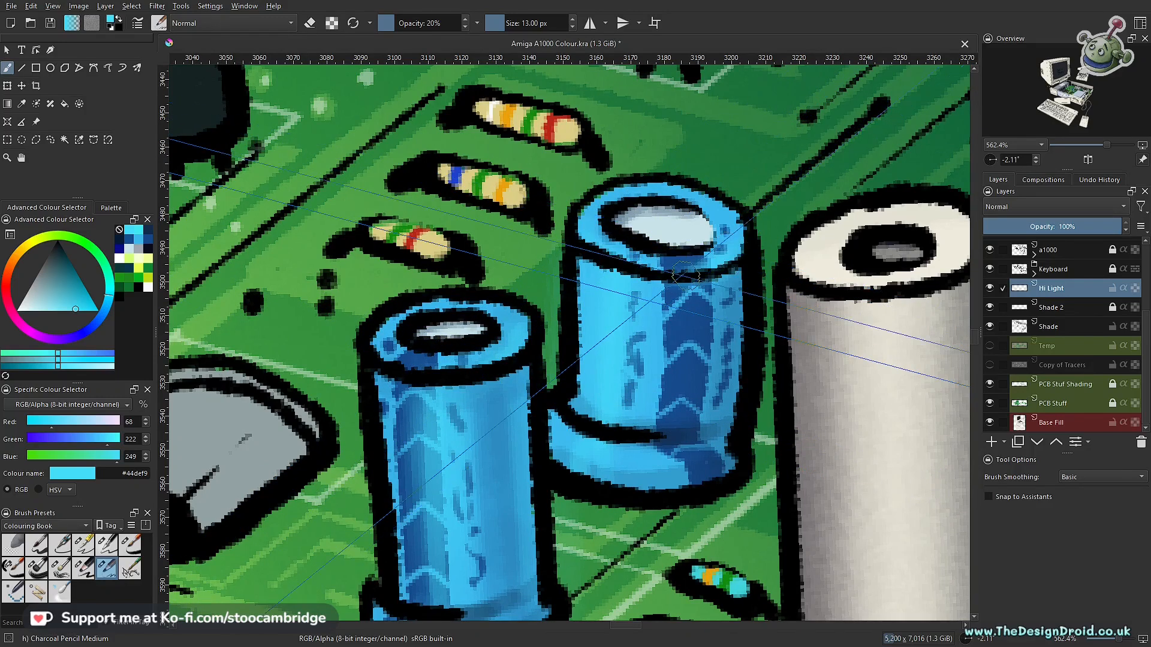
drag(631, 339, 183, 271)
drag(719, 390, 700, 401)
drag(457, 474, 445, 339)
drag(431, 245, 427, 387)
drag(608, 317, 587, 496)
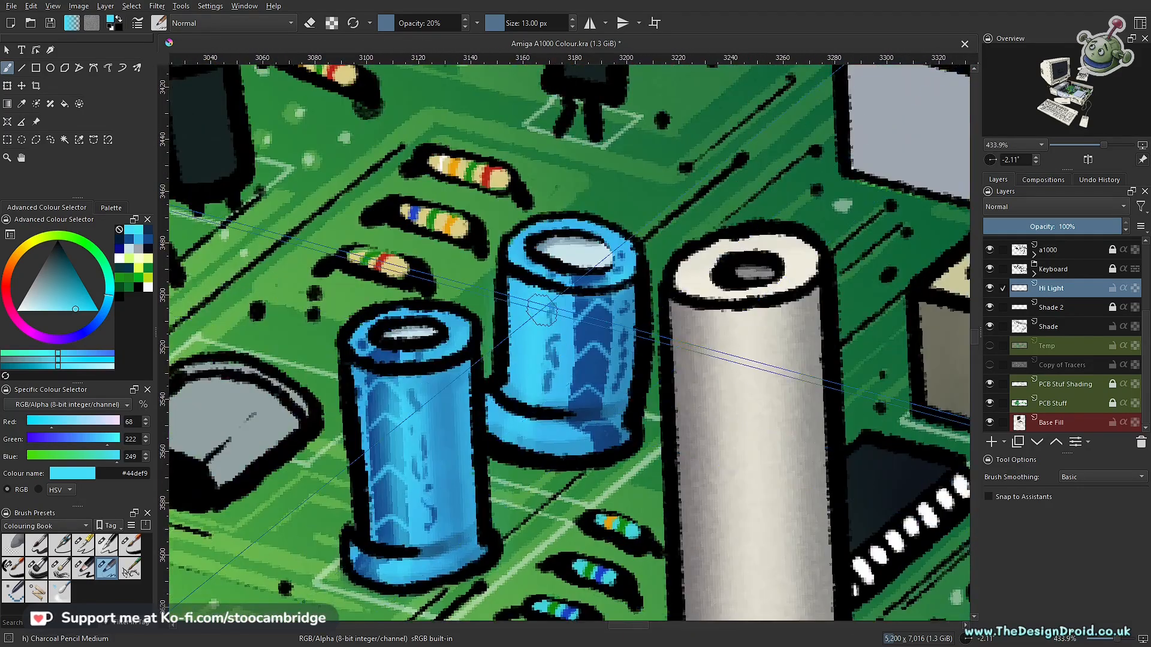
- Add near-white #f6feff highlights to the large blue capacitors and save the drawing
drag(65, 299, 20, 312)
drag(401, 396, 414, 527)
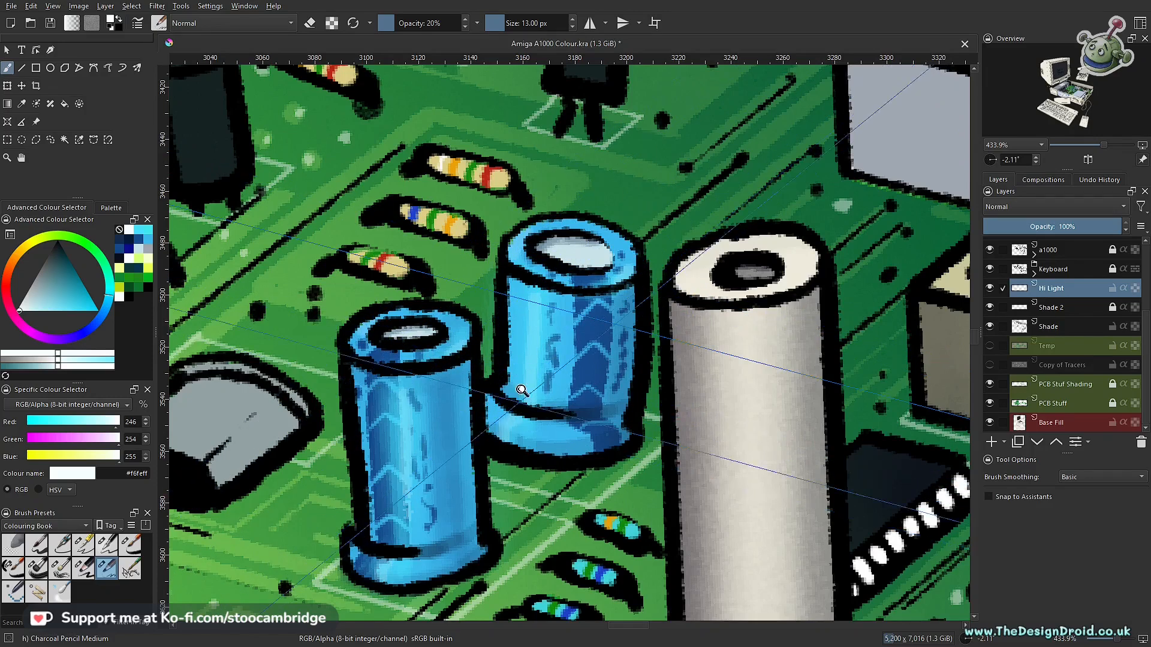
drag(521, 390, 523, 563)
mouse_move(596, 445)
mouse_down()
mouse_move(523, 453)
mouse_move(483, 439)
mouse_move(539, 389)
mouse_move(540, 354)
mouse_up()
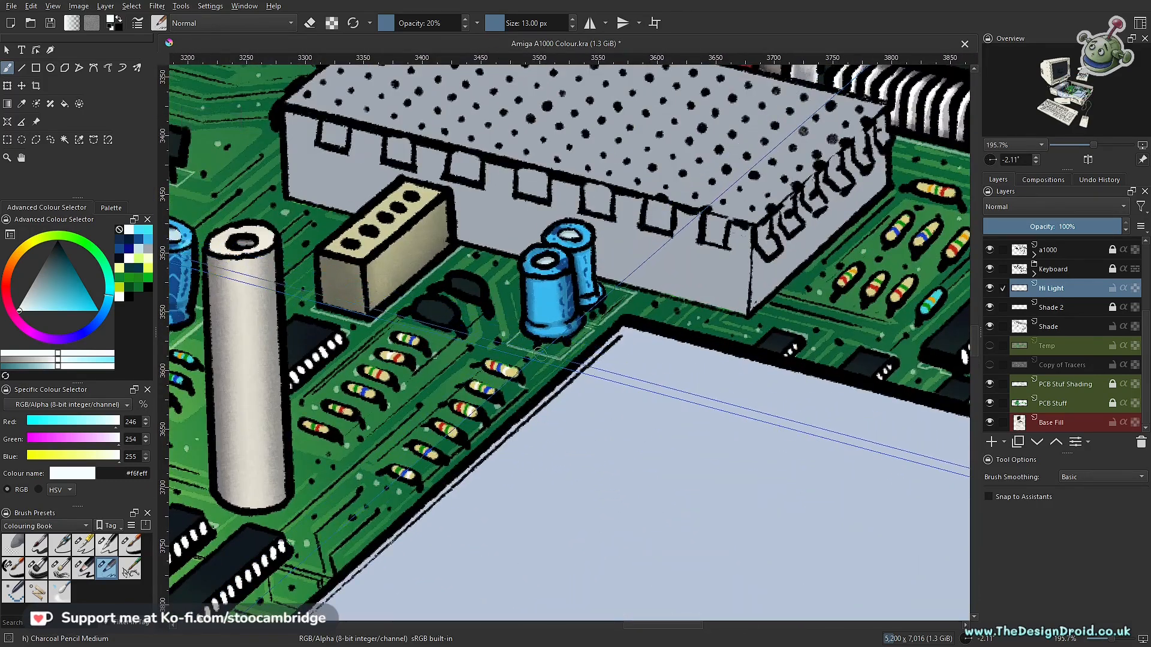
key(ctrl+s)
- Paint cyan #44def9 highlights down the front capacitor of the small pair beside the perforated metal box
mouse_move(574, 415)
mouse_down()
mouse_move(578, 362)
mouse_move(520, 336)
mouse_up()
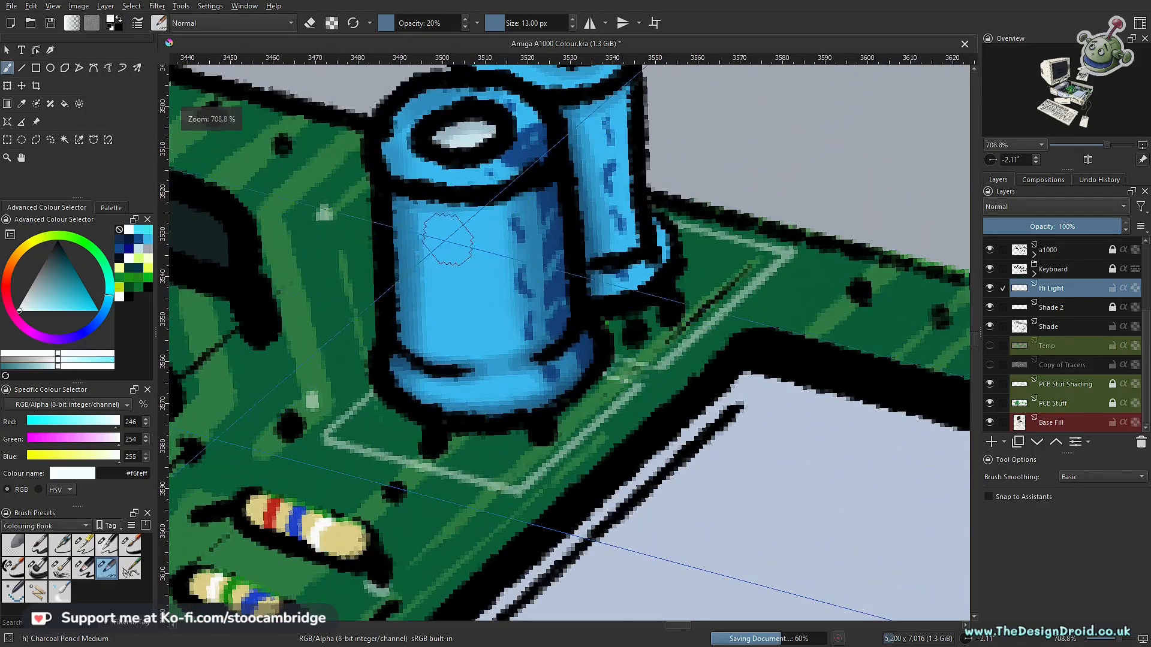
click(142, 230)
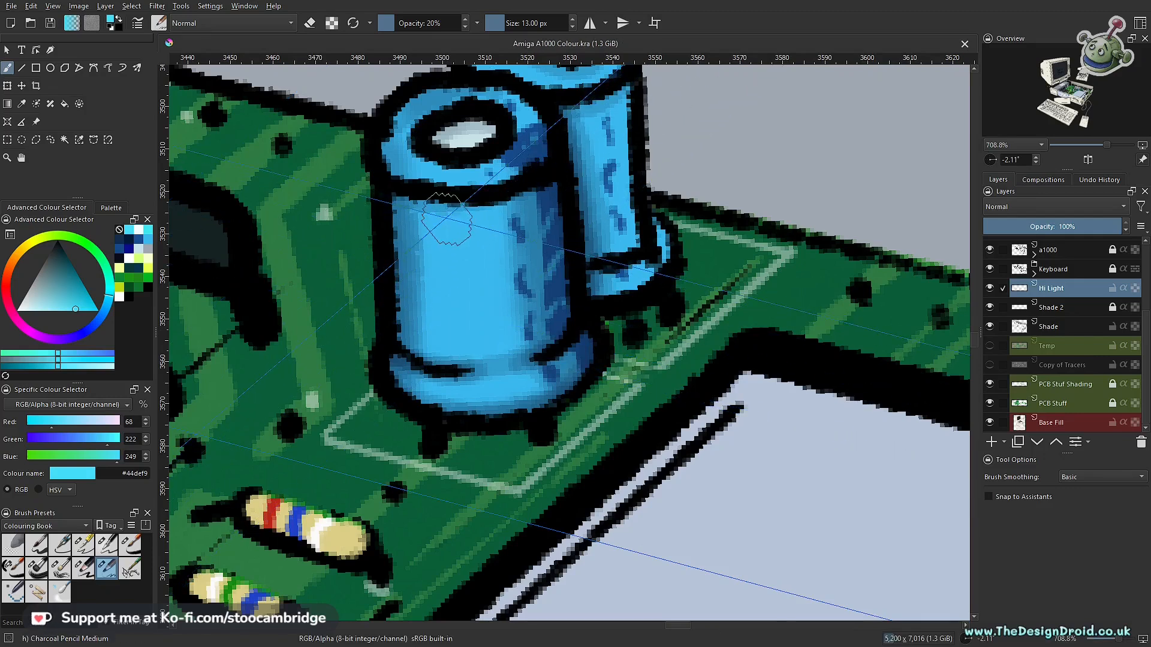
drag(451, 287, 449, 361)
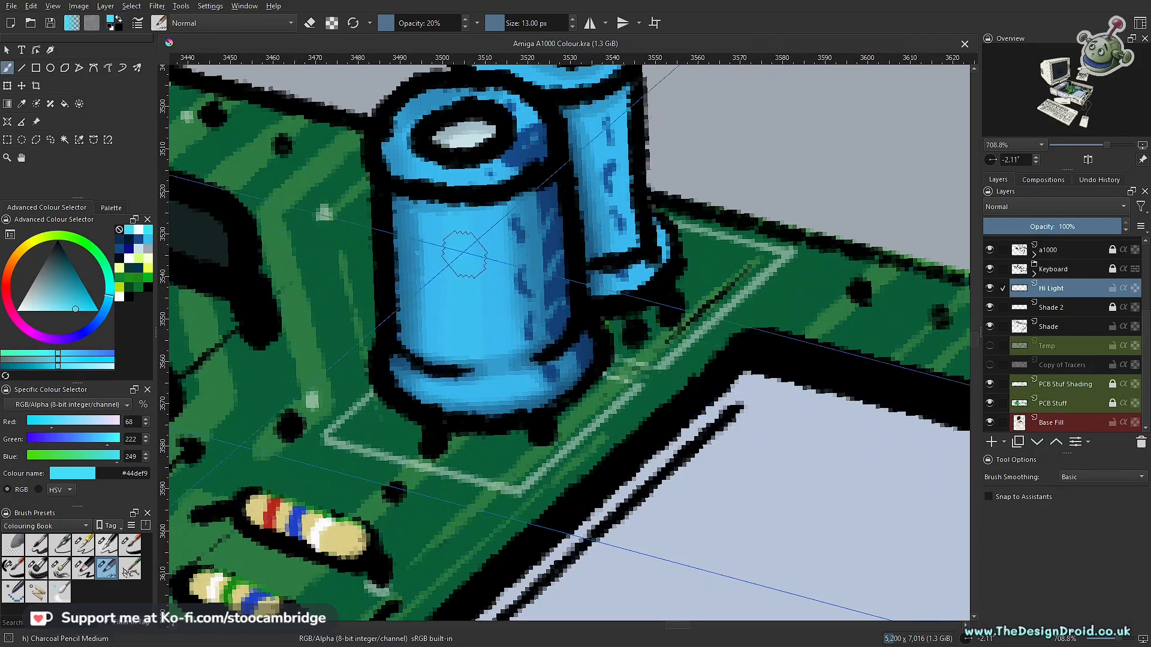
drag(465, 209, 472, 352)
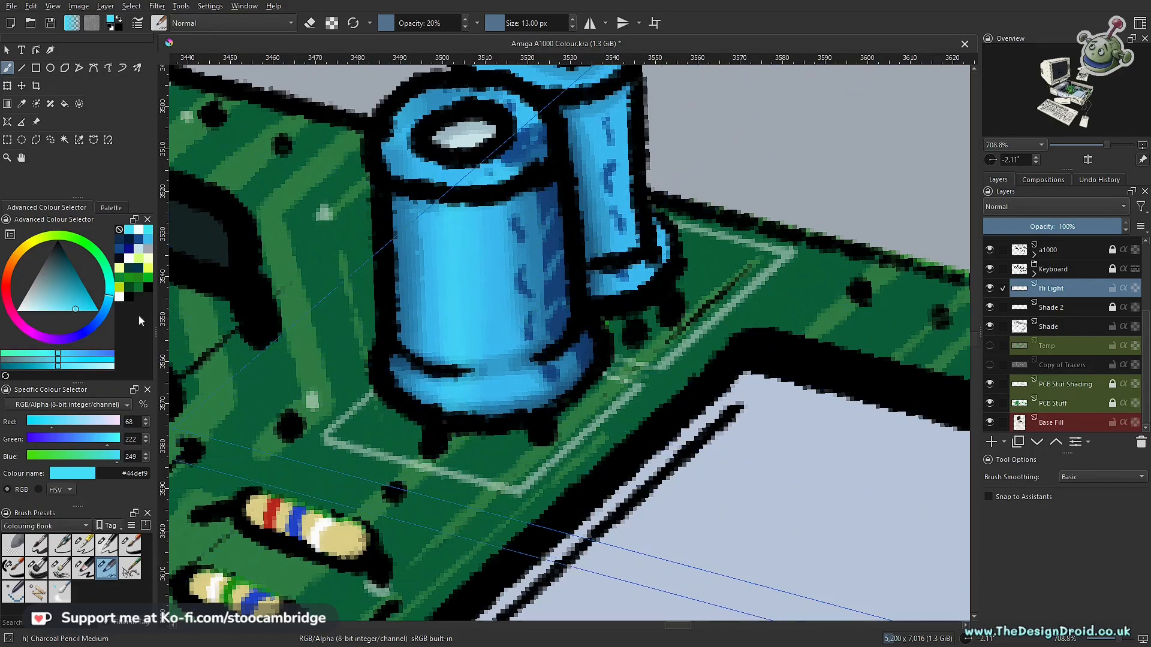
- Add a near-white #f6feff highlight streak down the body of the small pair's front capacitor
click(142, 232)
drag(457, 207, 446, 409)
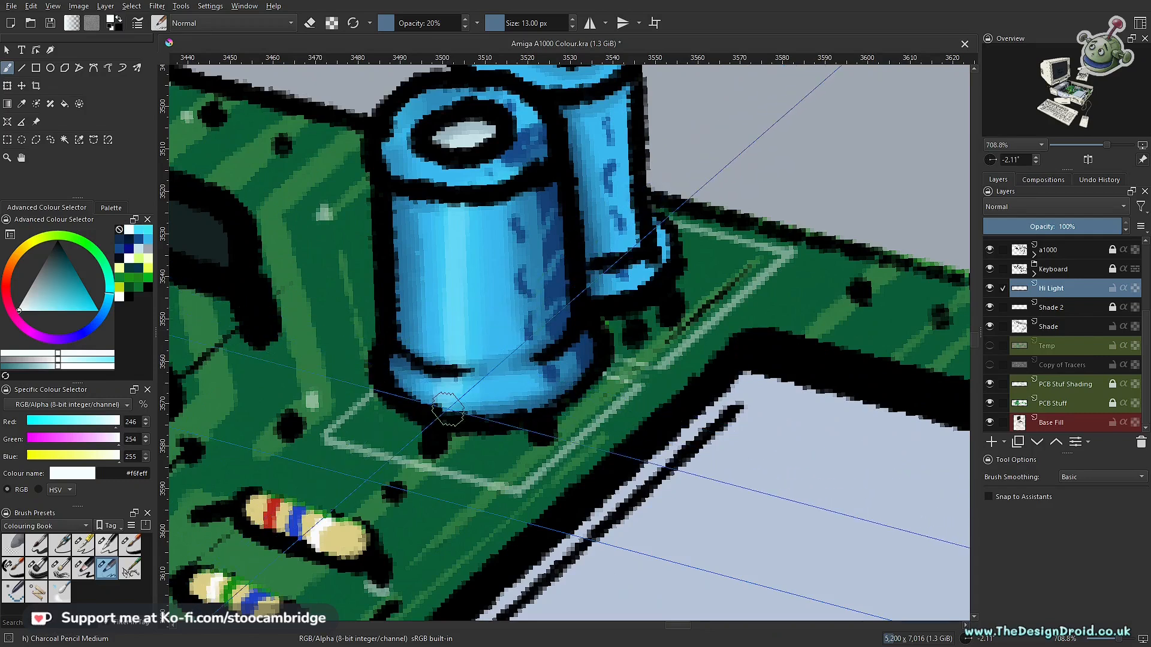
scroll(501, 288, up, 5)
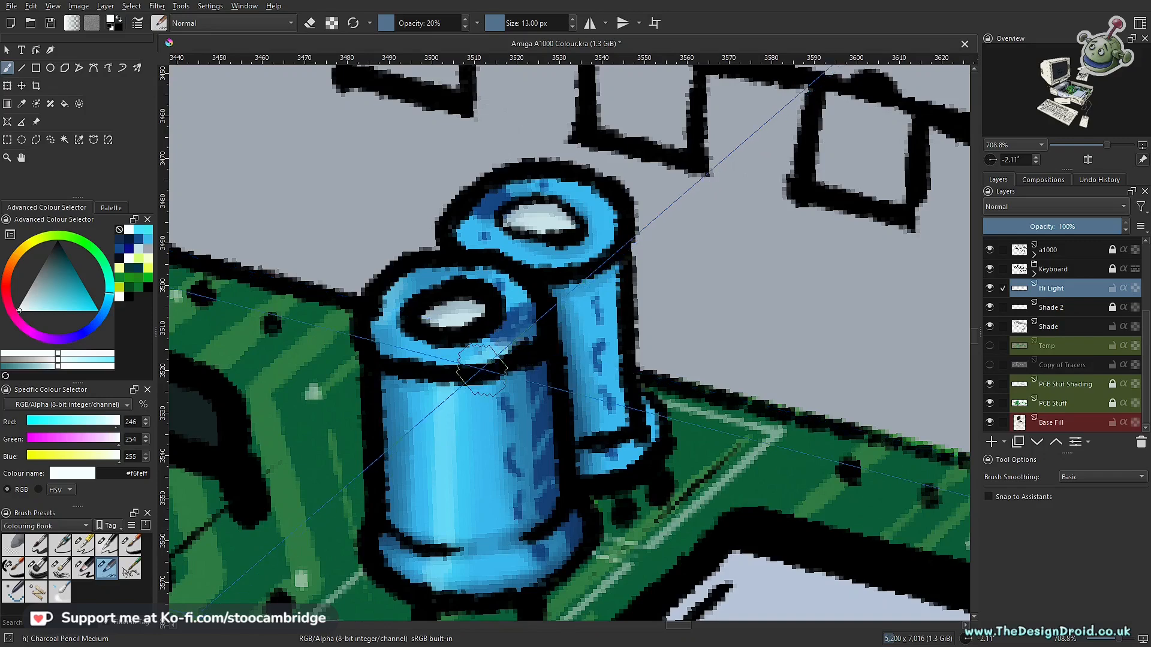
scroll(519, 445, down, 4)
drag(520, 446, 398, 505)
drag(449, 422, 491, 468)
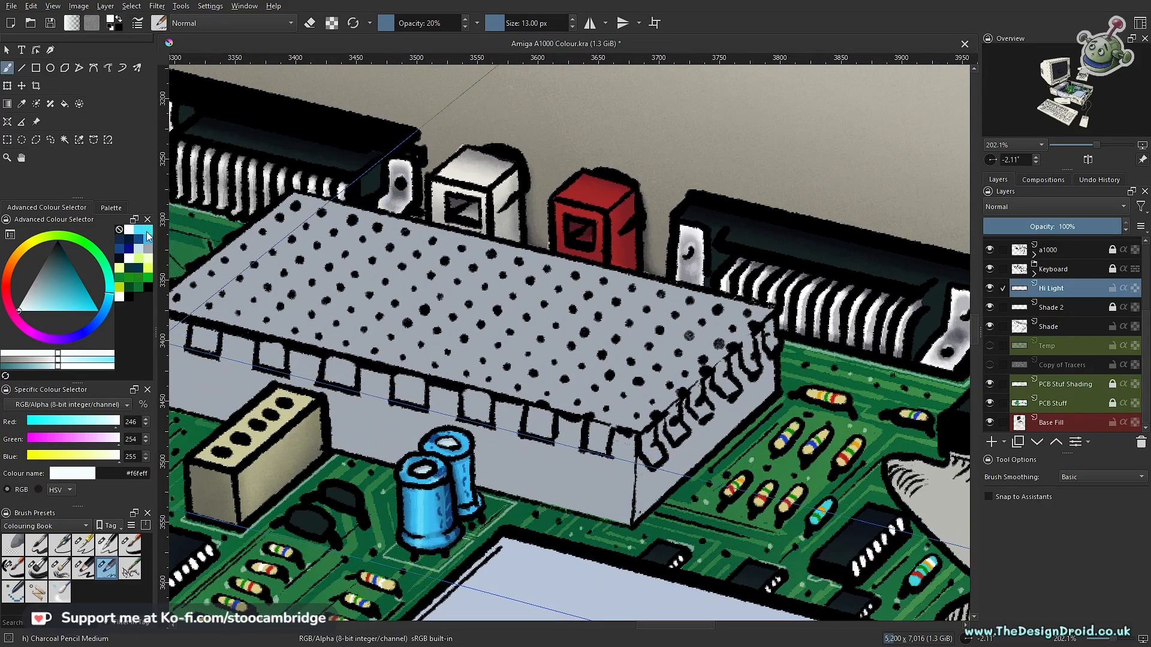
- Soften the small front capacitor's highlights with faint near-white strokes, ending at 16 px and 5% opacity, and save the drawing
scroll(482, 464, up, 4)
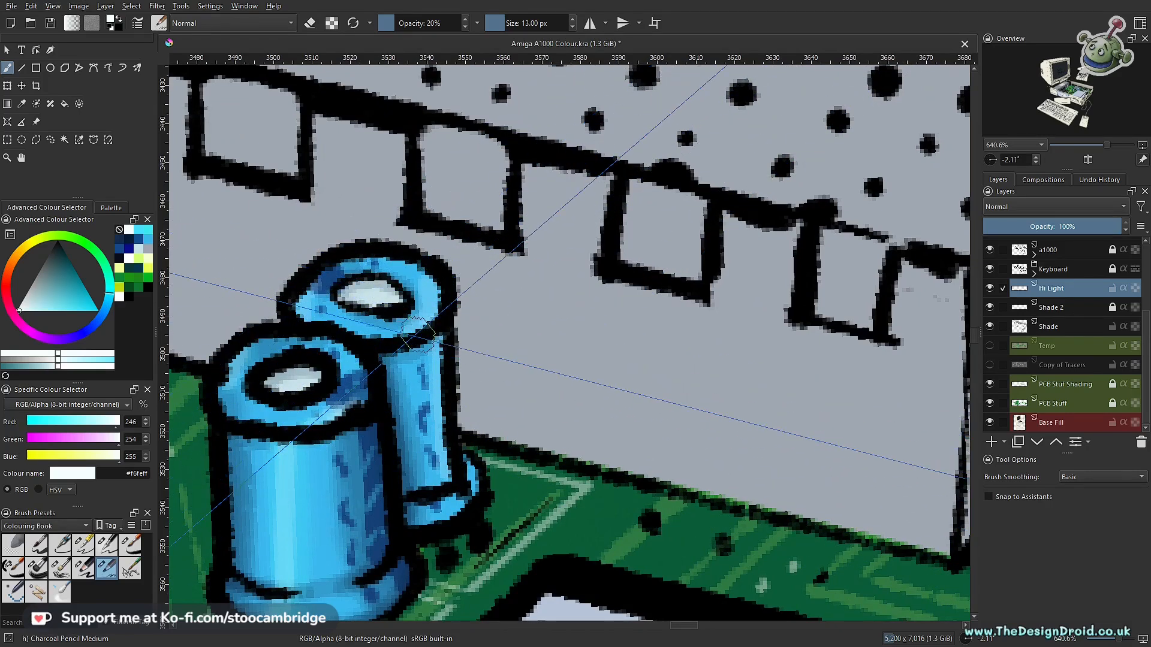
mouse_move(414, 419)
mouse_down()
mouse_move(401, 508)
mouse_move(370, 489)
mouse_move(376, 346)
mouse_up()
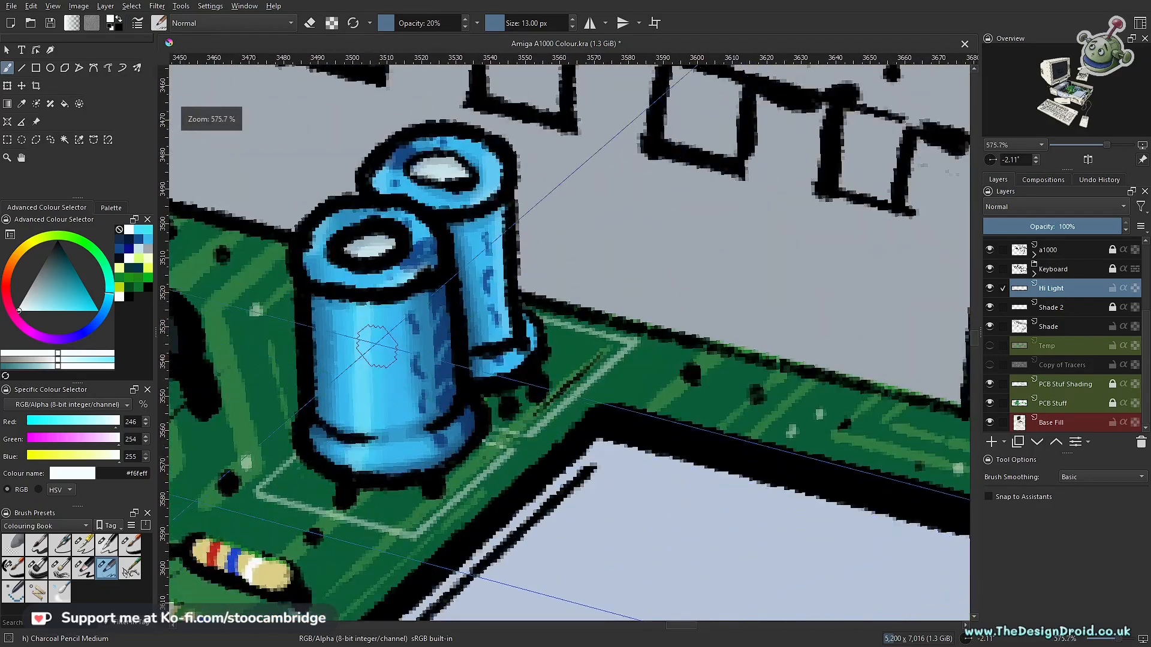
key(bracketright)
key(bracketright)
key(bracketright)
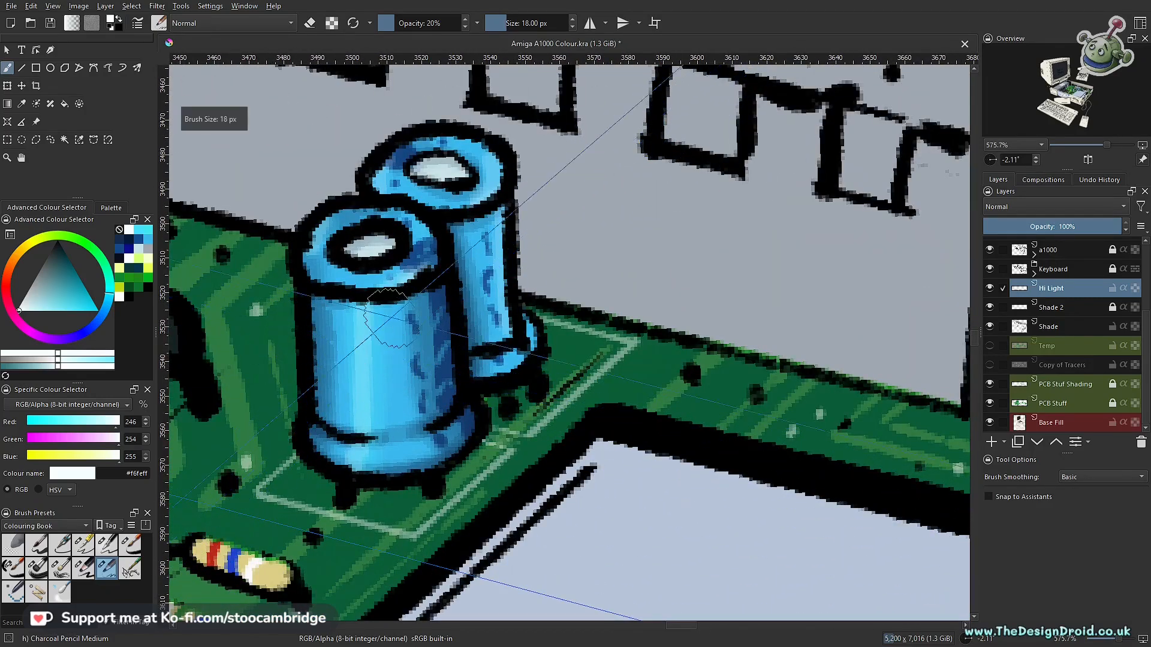
click(465, 28)
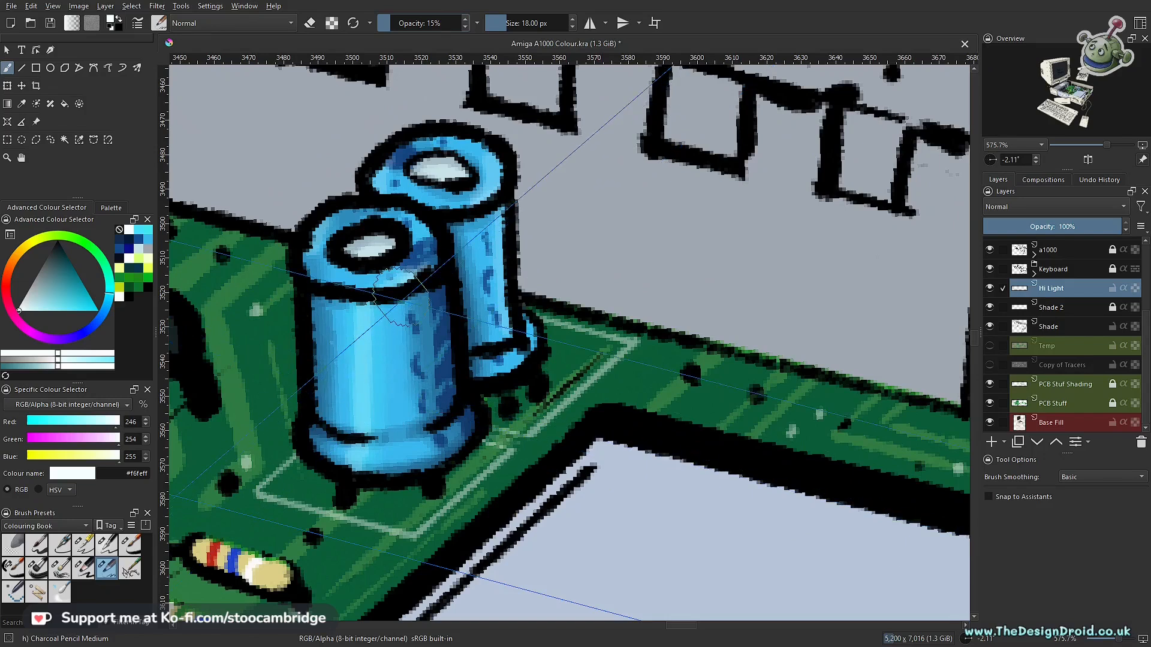
key(bracketleft)
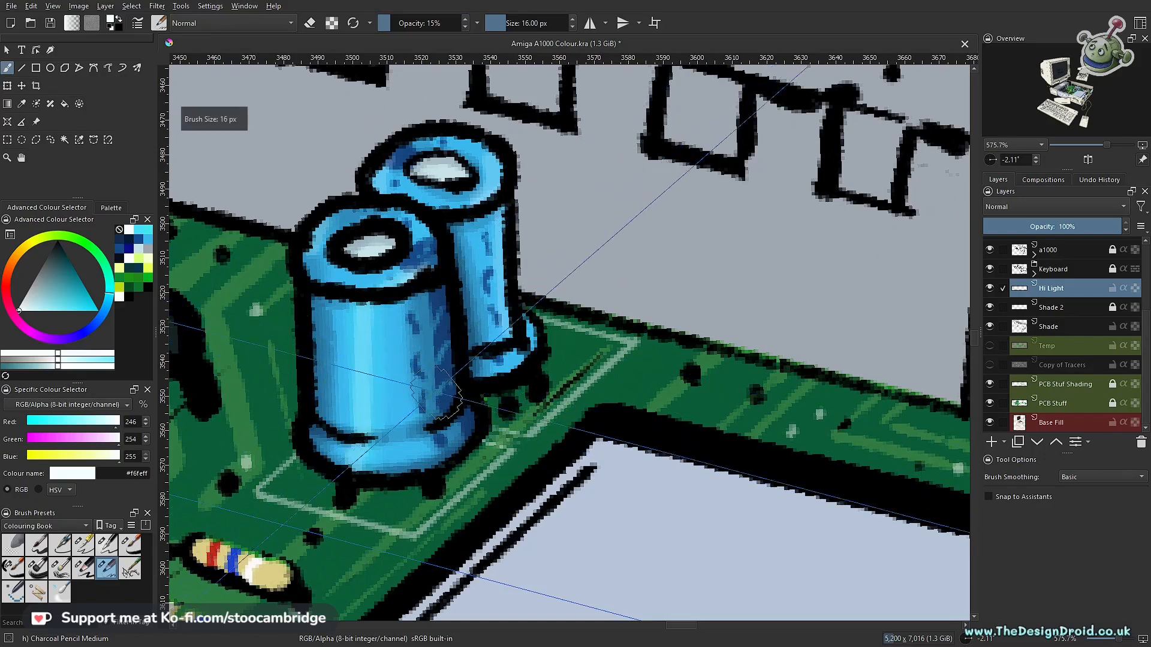
key(i)
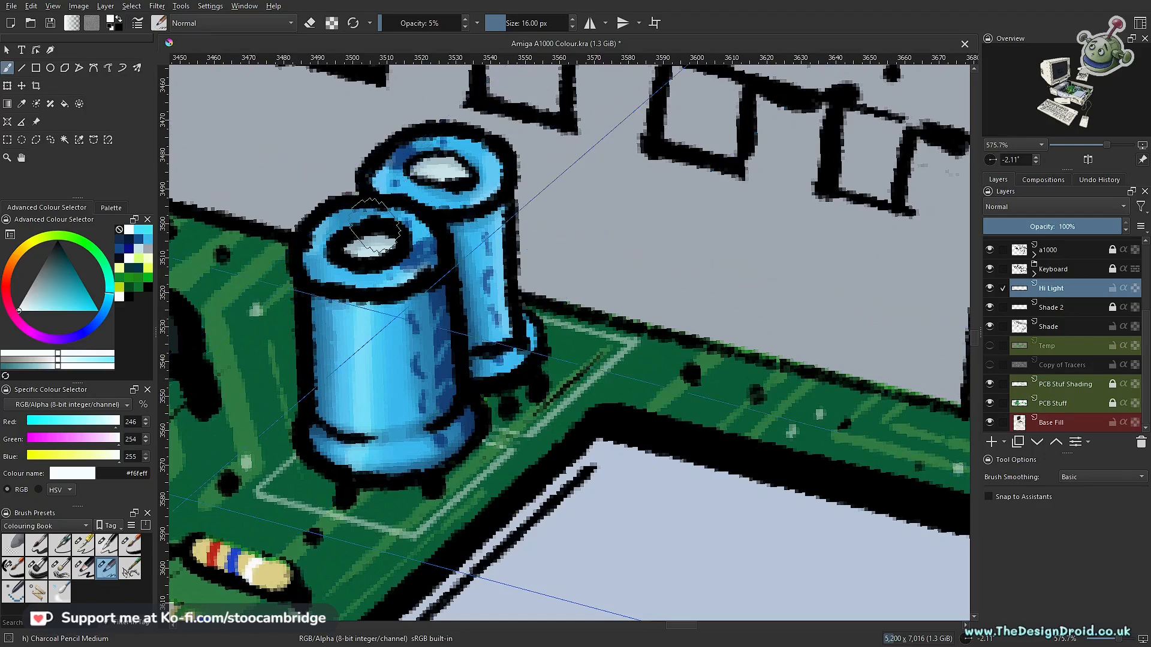
drag(425, 306, 431, 536)
drag(482, 419, 620, 429)
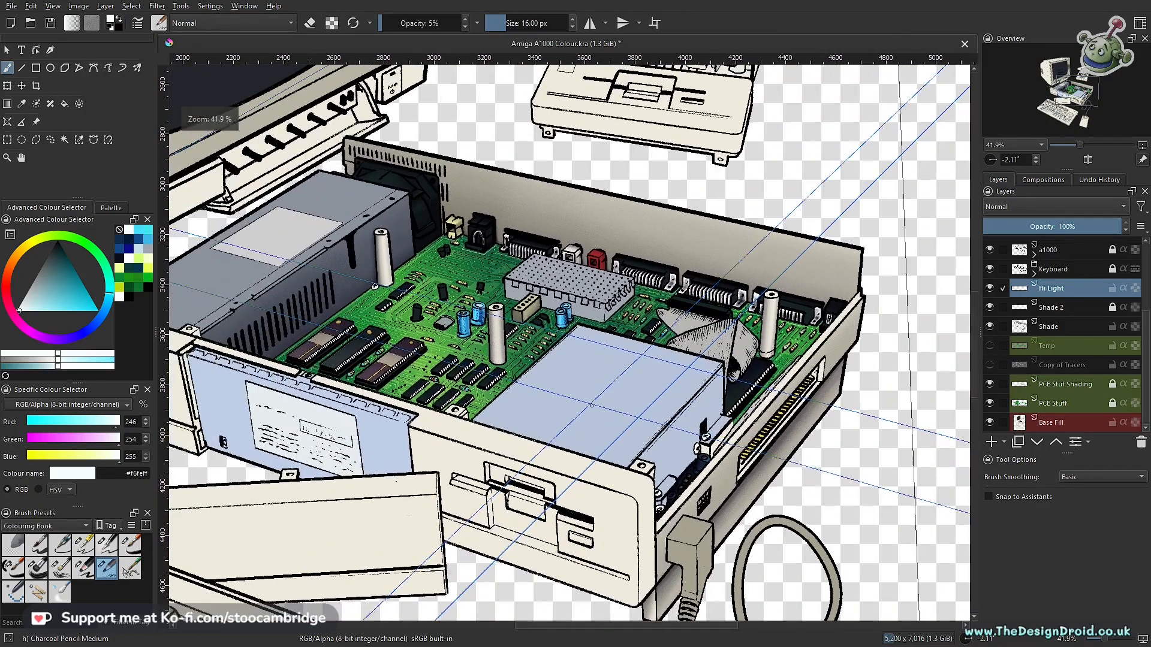
key(ctrl+s)
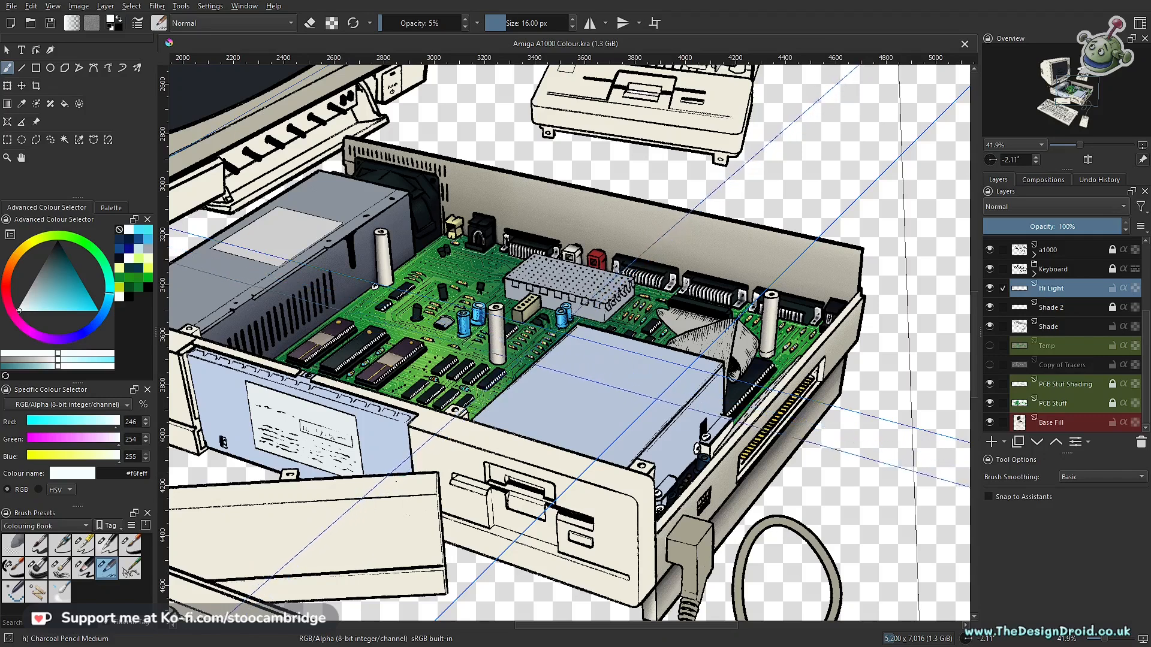
- Toggle the visibility of the Hi Light, Shade 2 and Shade layers to compare their effect on the circuit board
scroll(501, 346, up, 3)
drag(501, 346, 454, 352)
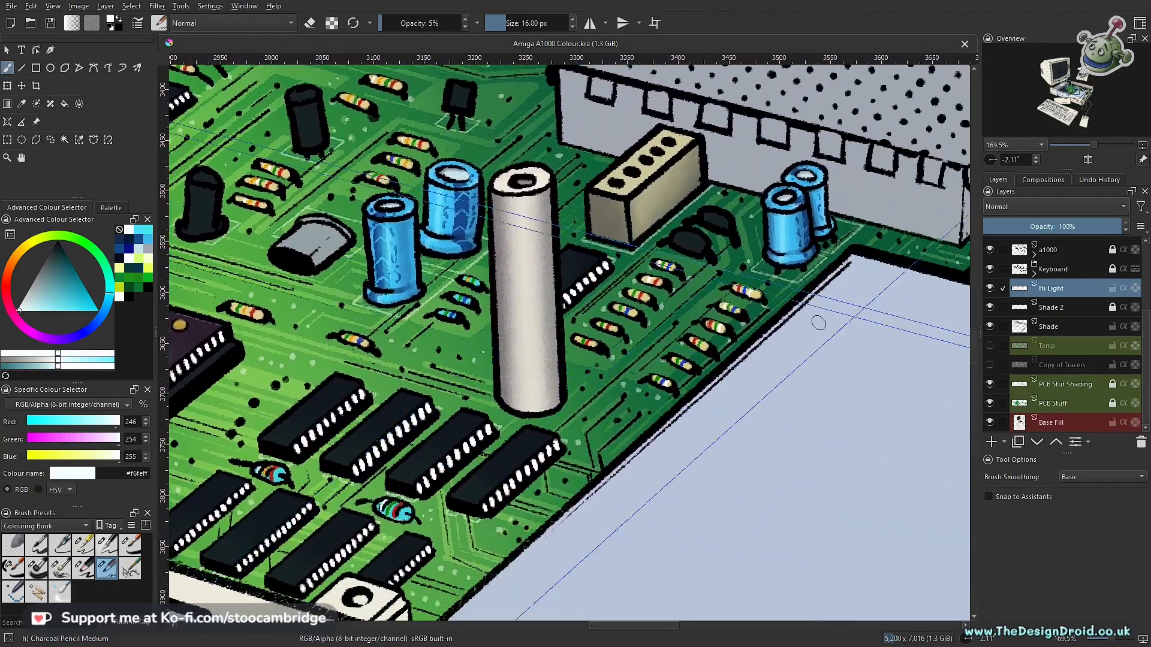
click(1063, 312)
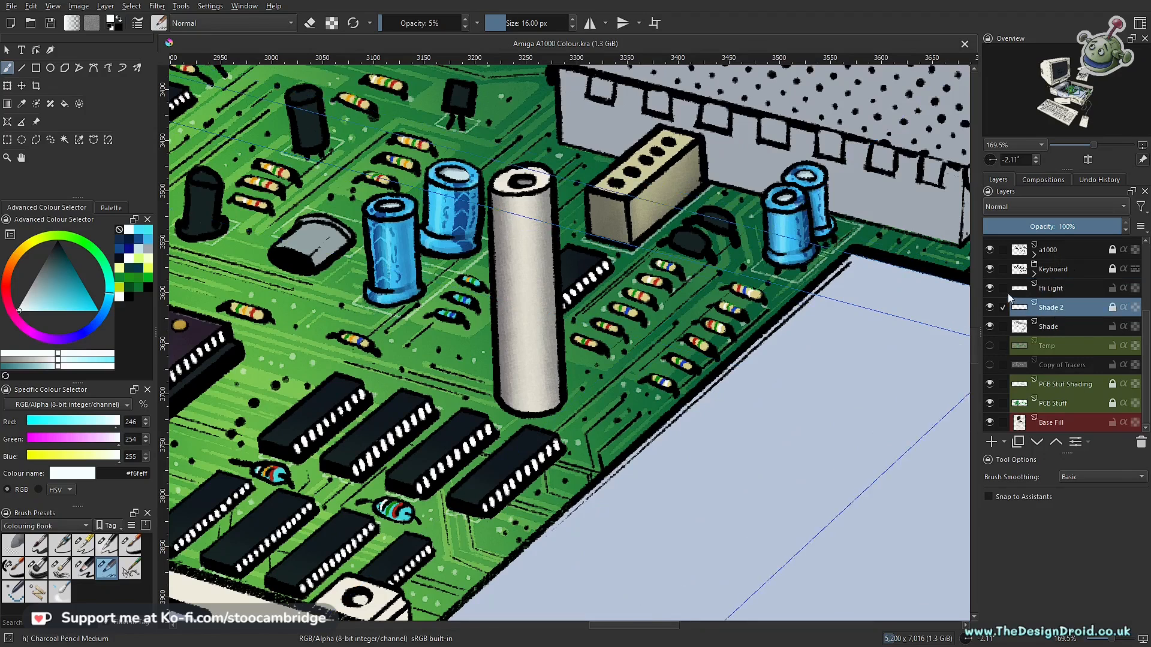
click(991, 289)
click(990, 289)
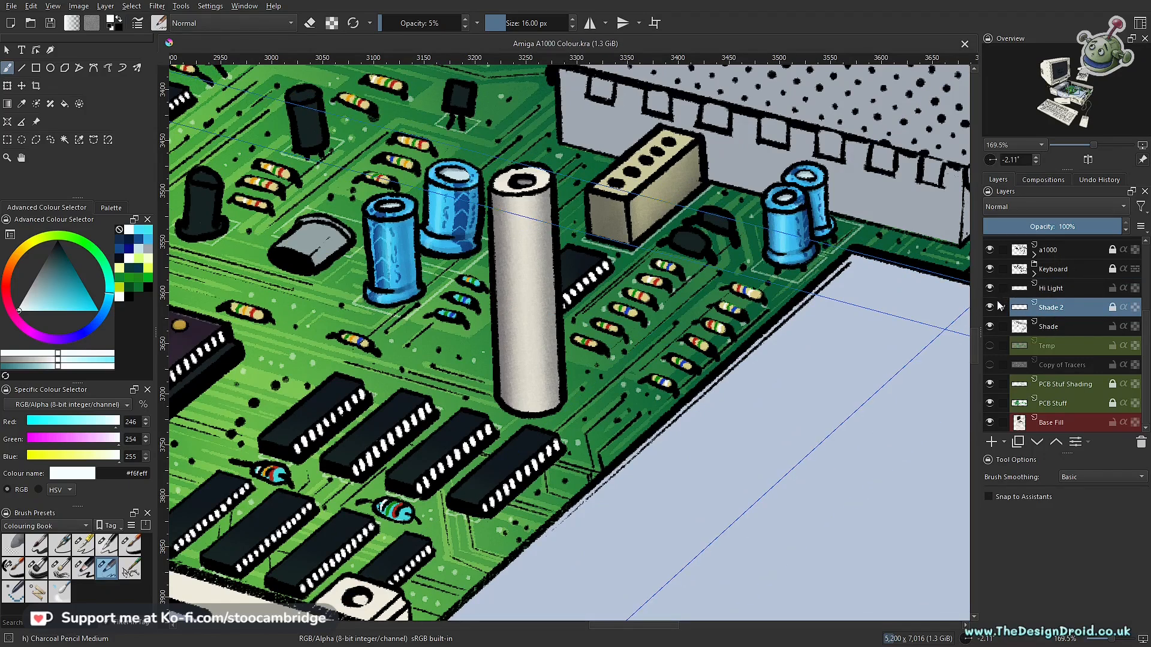
click(989, 308)
click(990, 308)
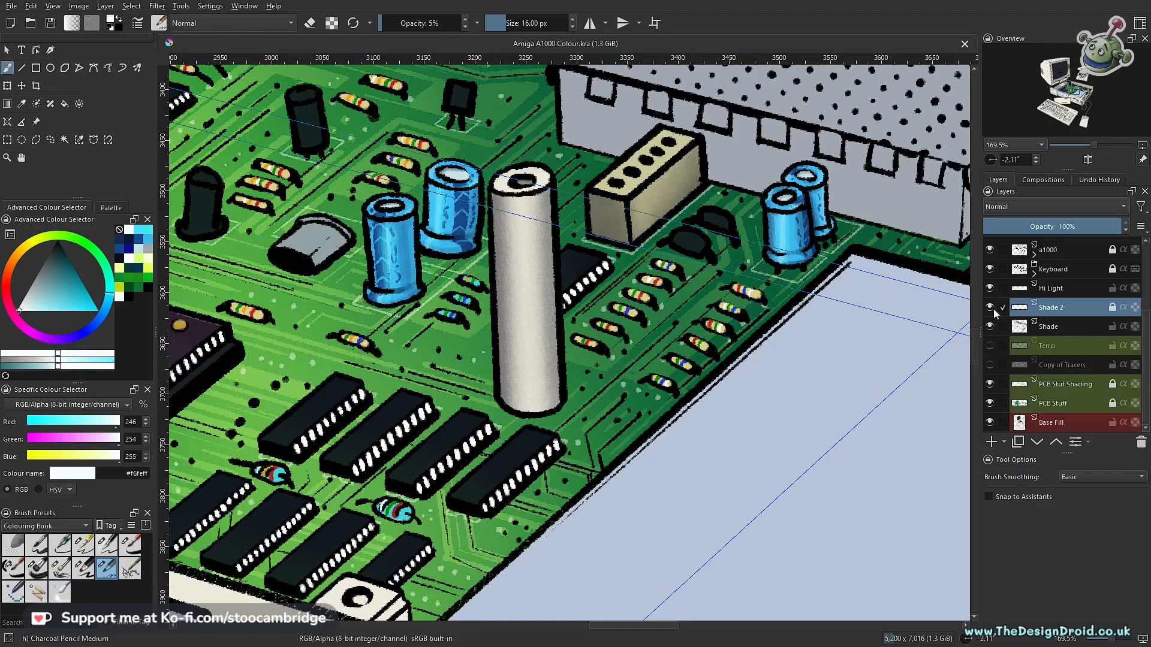
click(990, 308)
click(992, 328)
click(991, 328)
- Make the Shade layer active for shading the cyan banded resistors among the small chips
click(1058, 331)
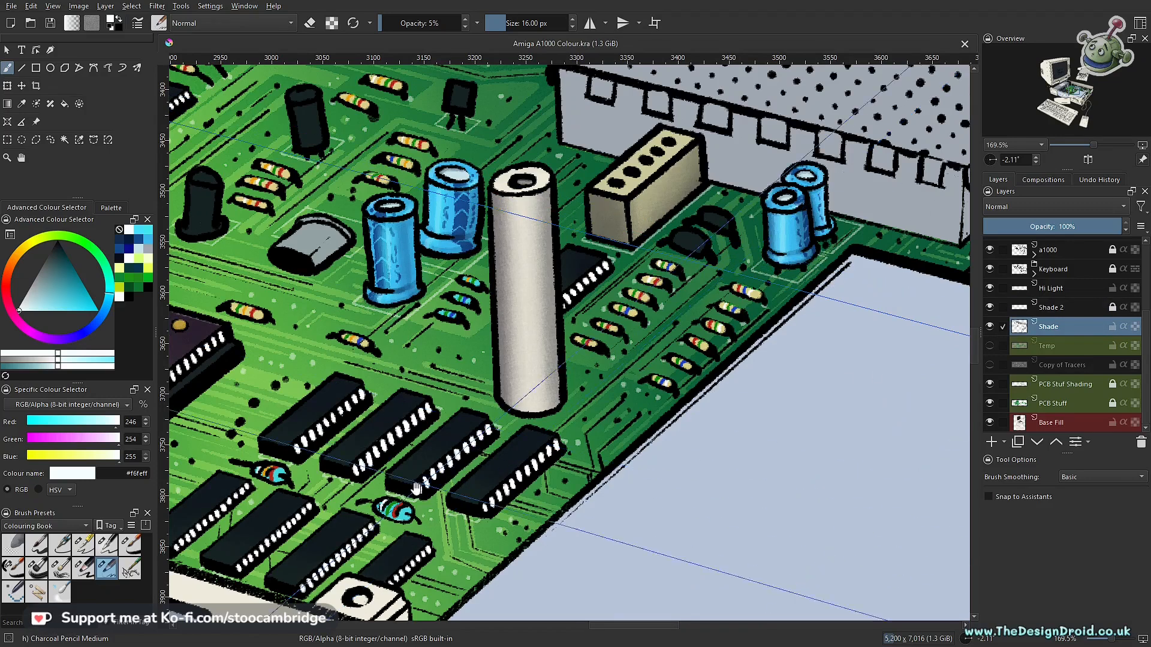
drag(396, 546, 590, 408)
scroll(591, 404, up, 6)
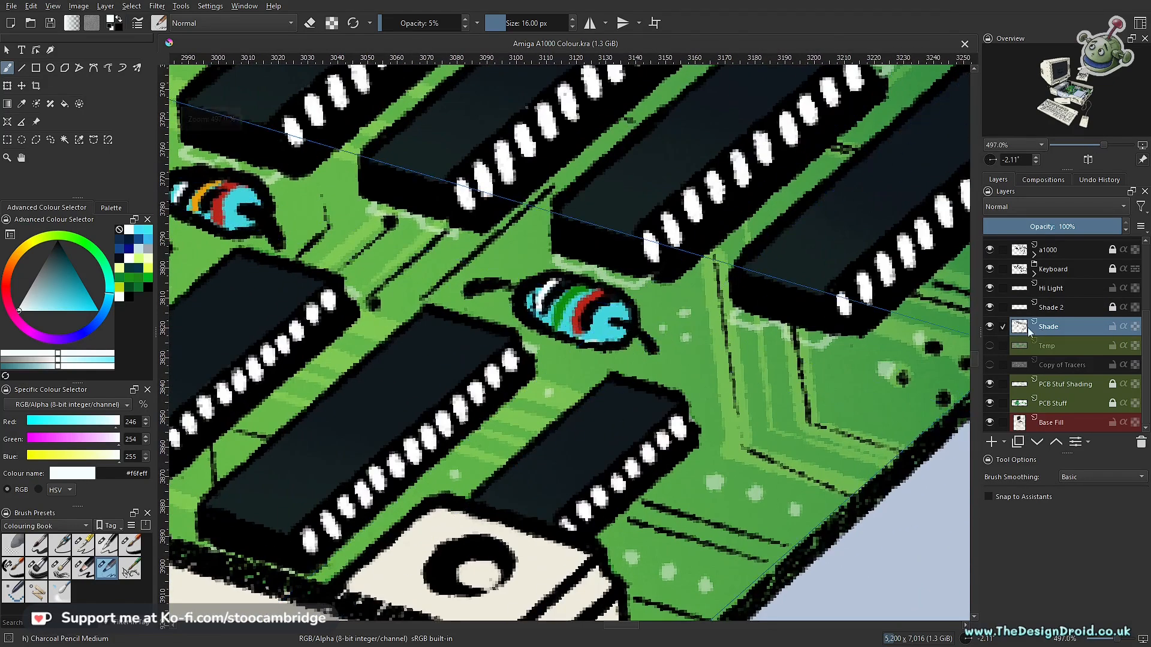
- Try faint dark navy #041a35 shading beside the cyan resistor with the green band, using 16 px and 5% opacity
click(132, 244)
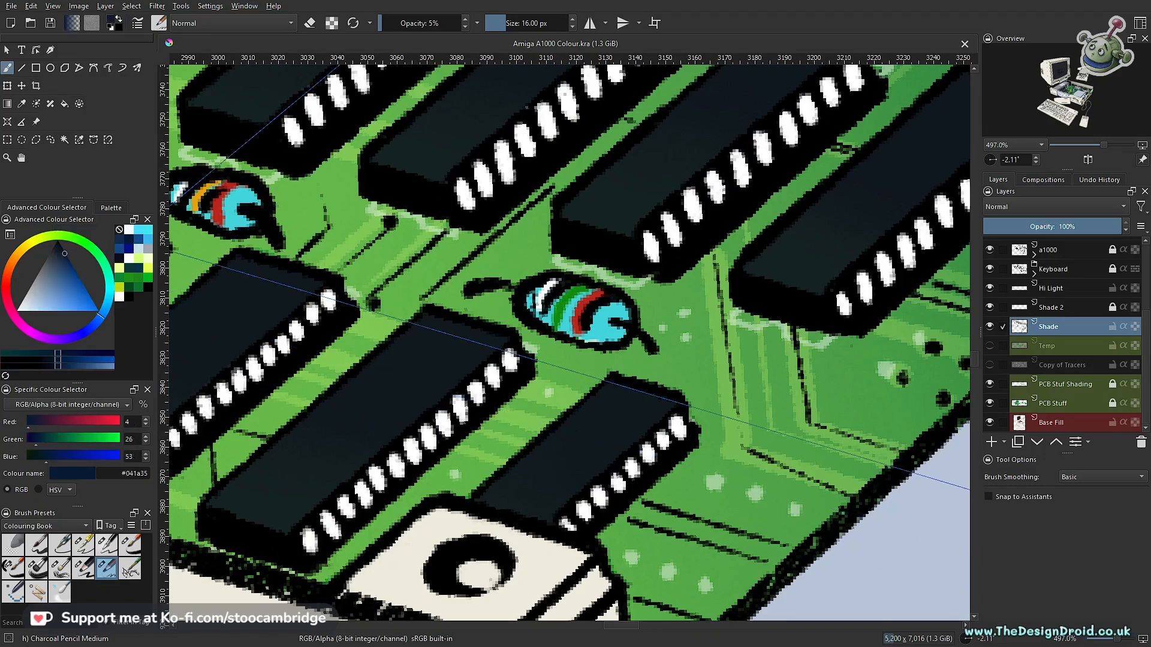
drag(642, 393, 629, 408)
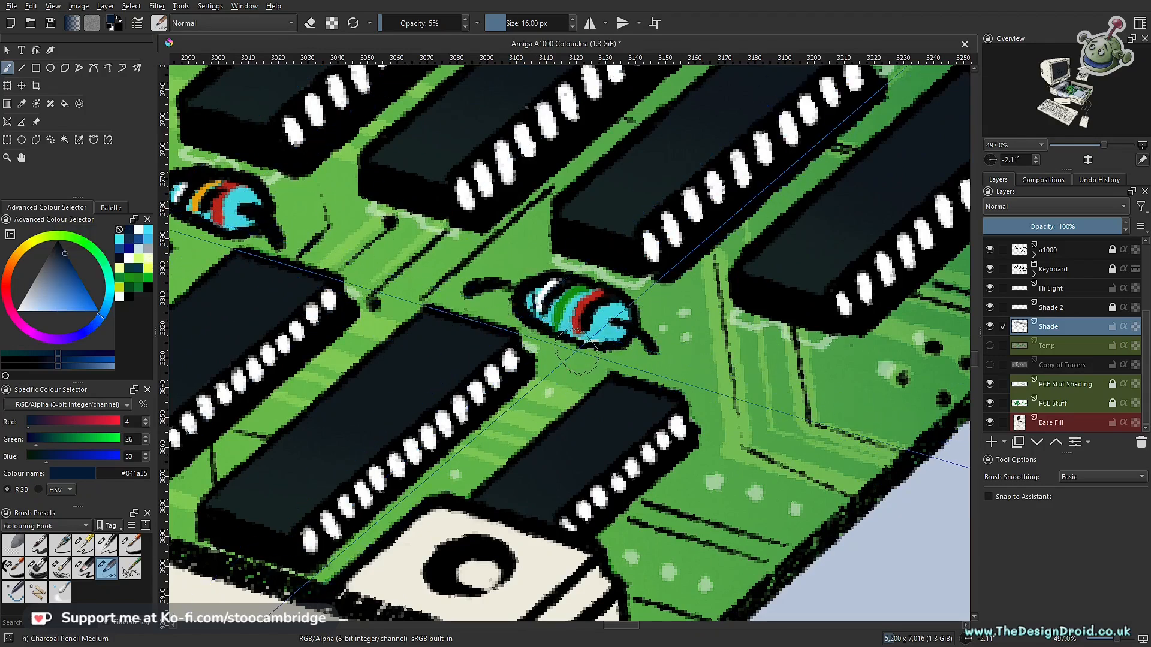
drag(493, 227, 555, 317)
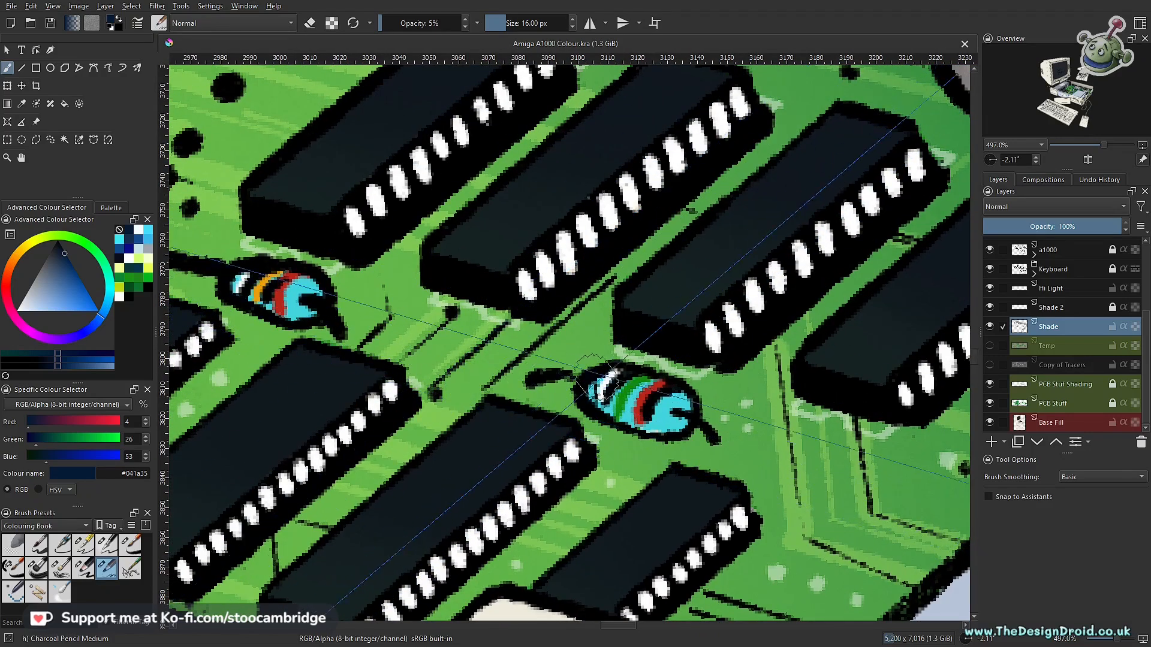
- Switch to the Charcoal pencil large brush at 24 px and 15% opacity and try a shadow beneath the green-banded cyan resistor
click(88, 567)
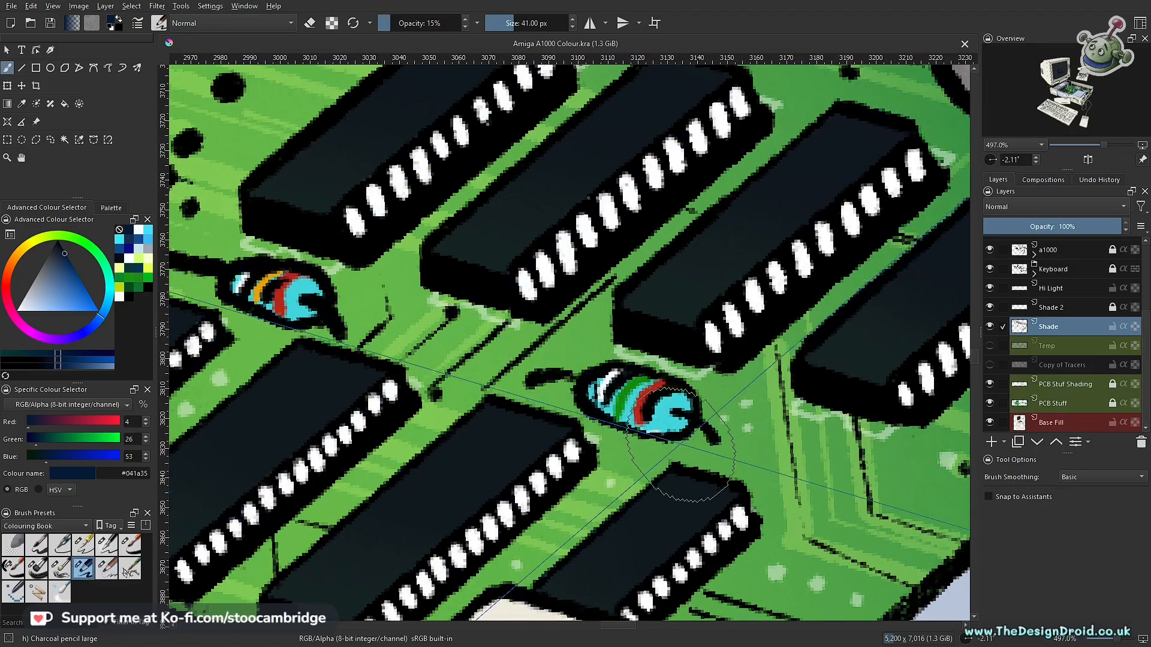
key(bracketleft)
key(bracketleft)
key(bracketleft)
key(bracketleft)
drag(744, 451, 618, 427)
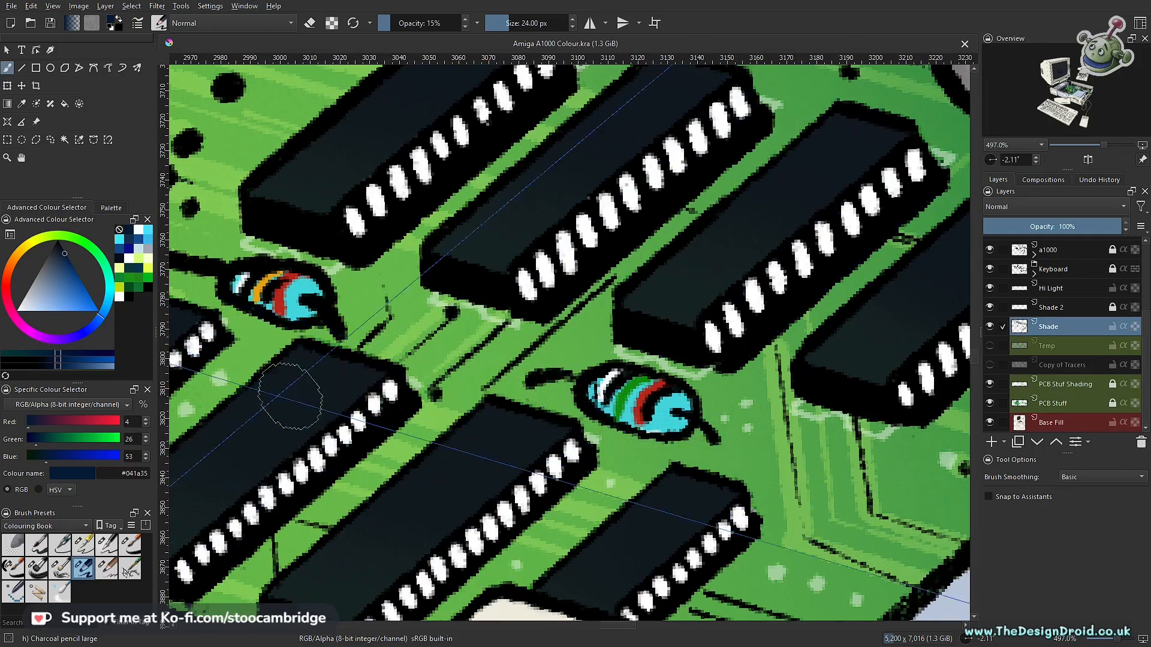
- Try dark teal #133444 shadow strokes around the green-banded cyan resistor, compare with the Shade layer hidden, and undo the last stroke
click(137, 268)
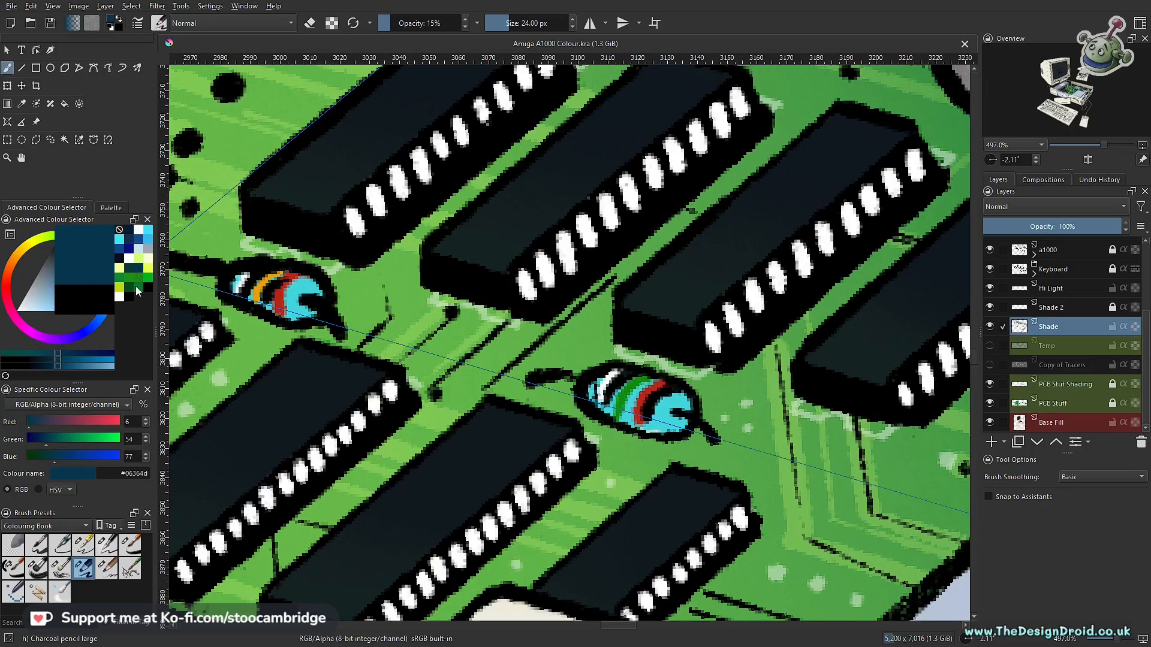
click(66, 258)
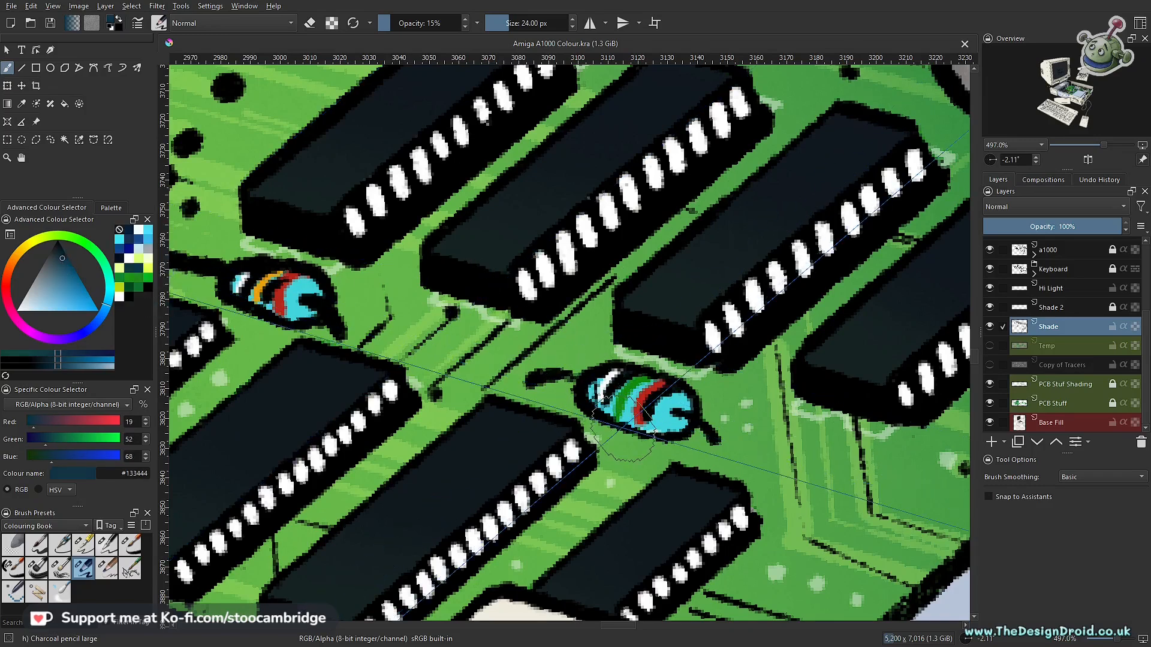
click(989, 327)
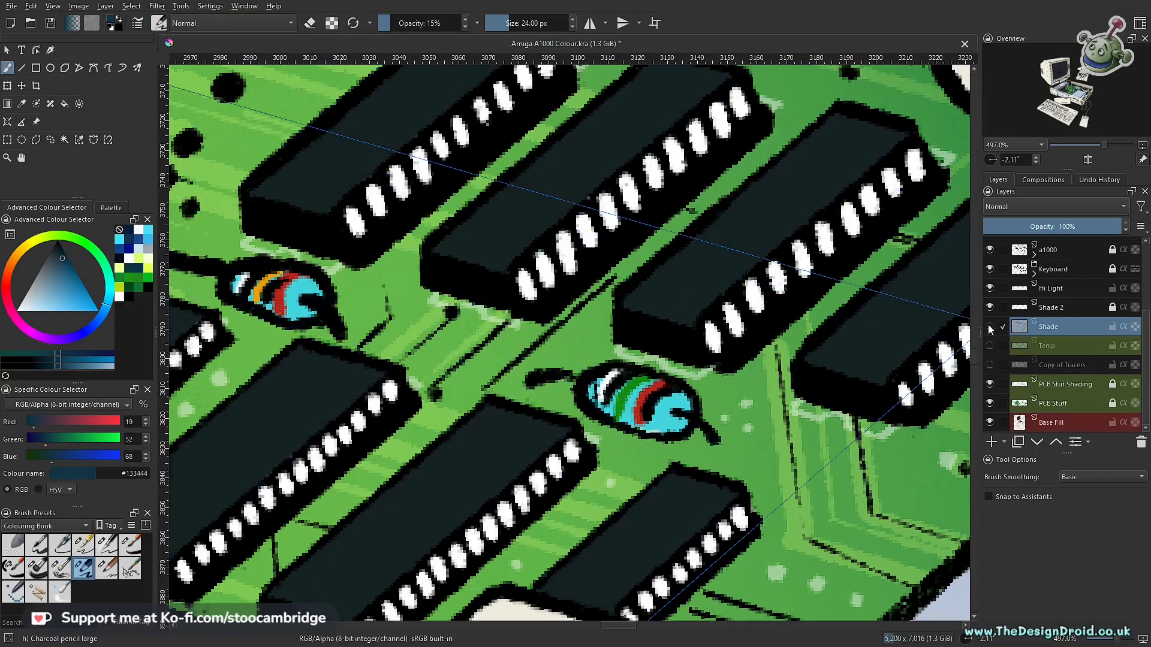
click(989, 326)
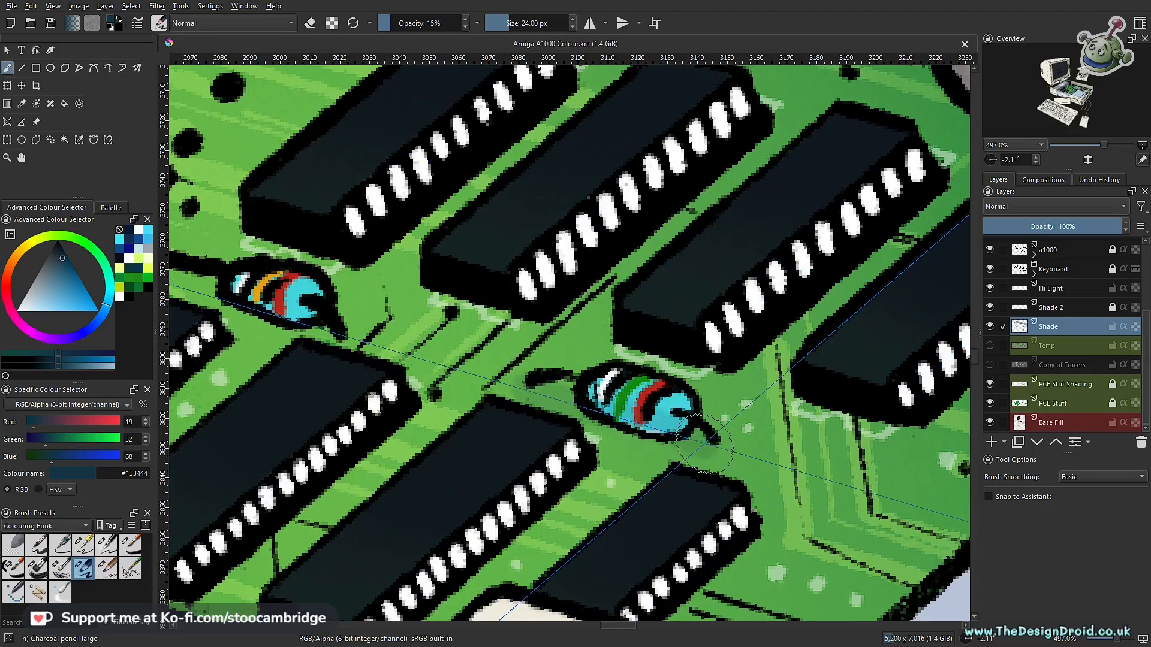
mouse_move(706, 445)
mouse_down()
mouse_move(558, 397)
mouse_move(558, 548)
mouse_up()
drag(629, 421, 529, 487)
drag(498, 479, 510, 374)
key(ctrl+z)
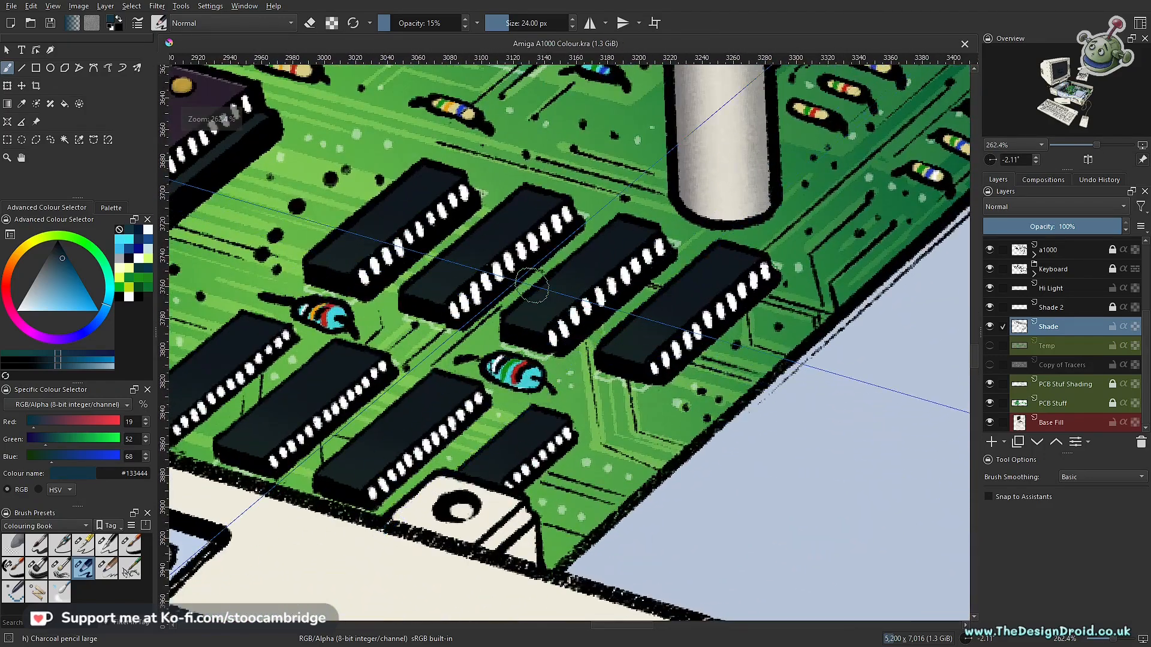
- Mix dark navy #041f37, lower the brush opacity to 10%, and undo a trial stroke on the circuit board
drag(110, 307, 105, 311)
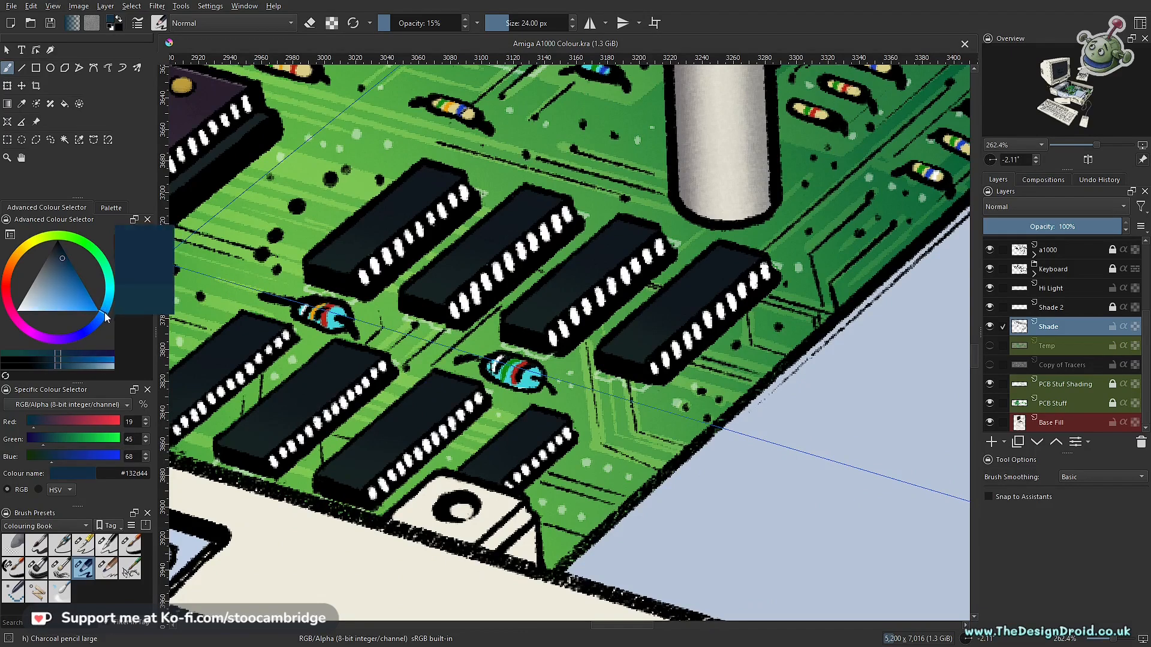
drag(61, 253, 66, 260)
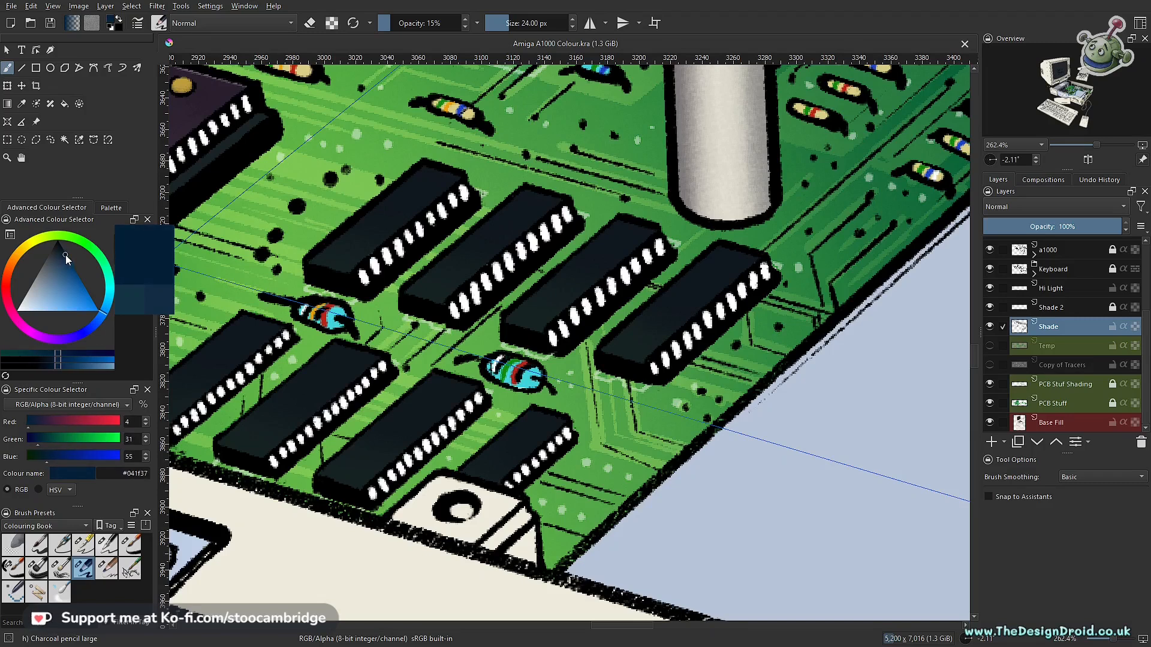
drag(65, 254, 66, 254)
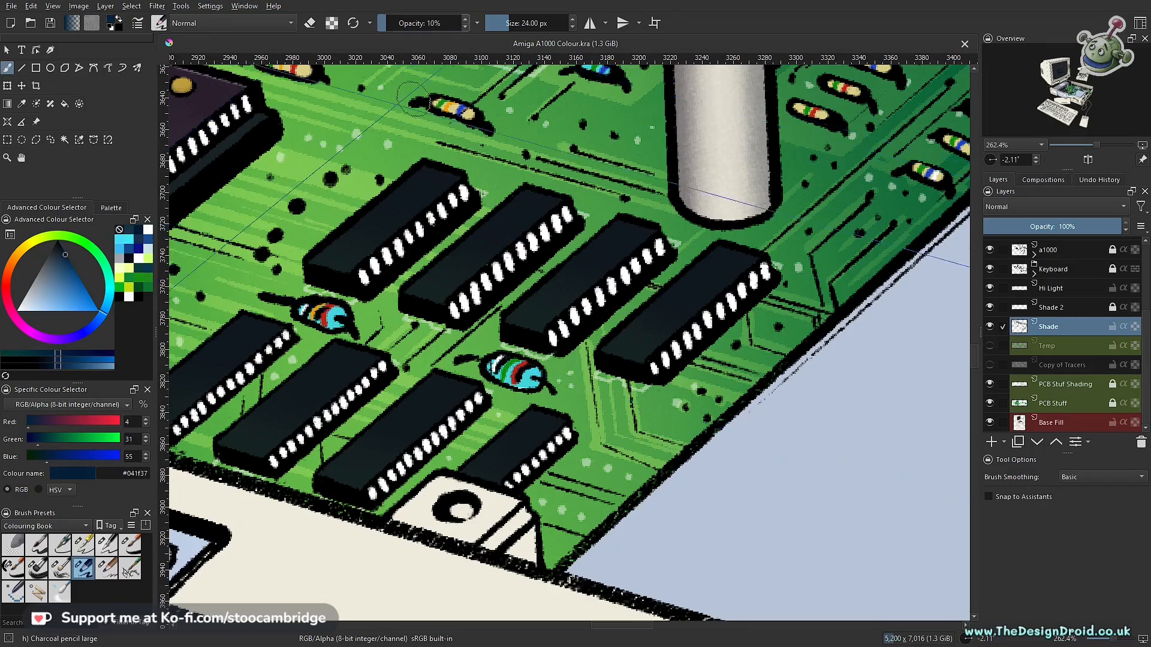
drag(622, 441, 631, 505)
key(ctrl+z)
- Paint a soft shadow beneath the green-banded cyan resistor with a 16 px brush
drag(403, 426, 413, 404)
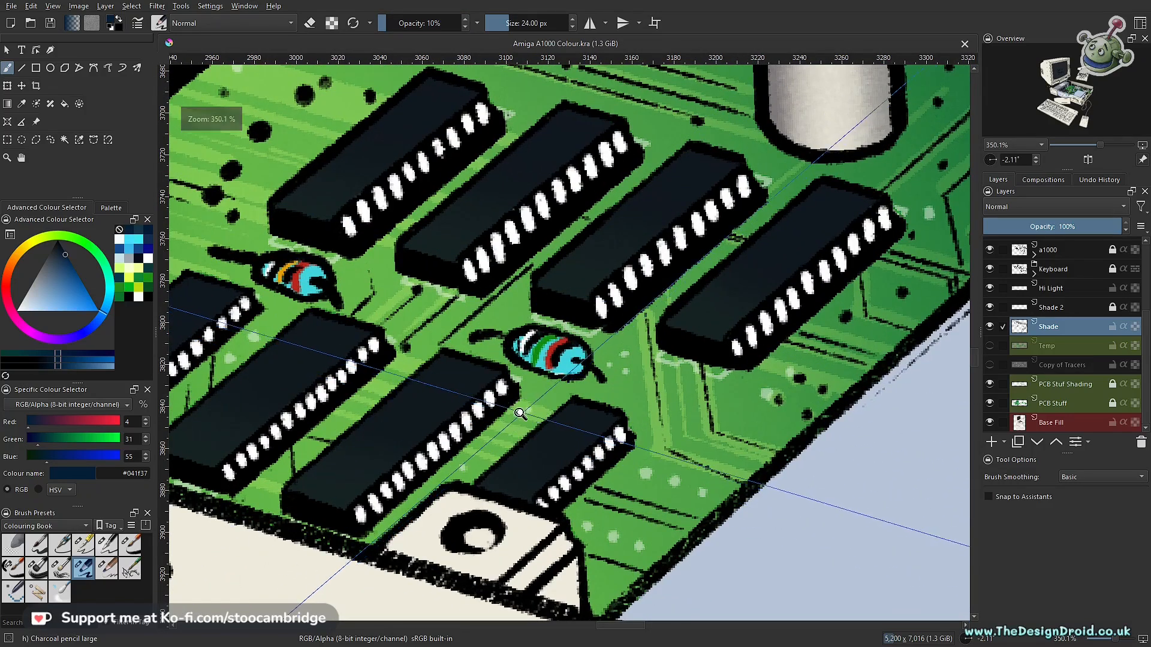
drag(520, 413, 563, 382)
key(bracketleft)
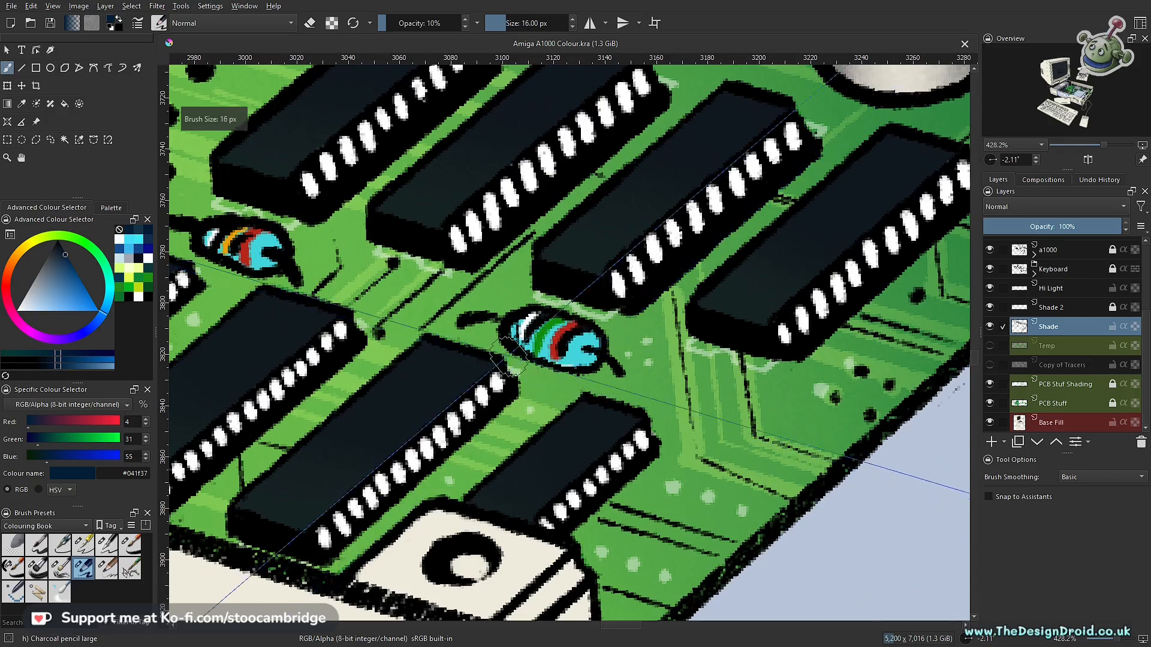
drag(614, 375, 627, 387)
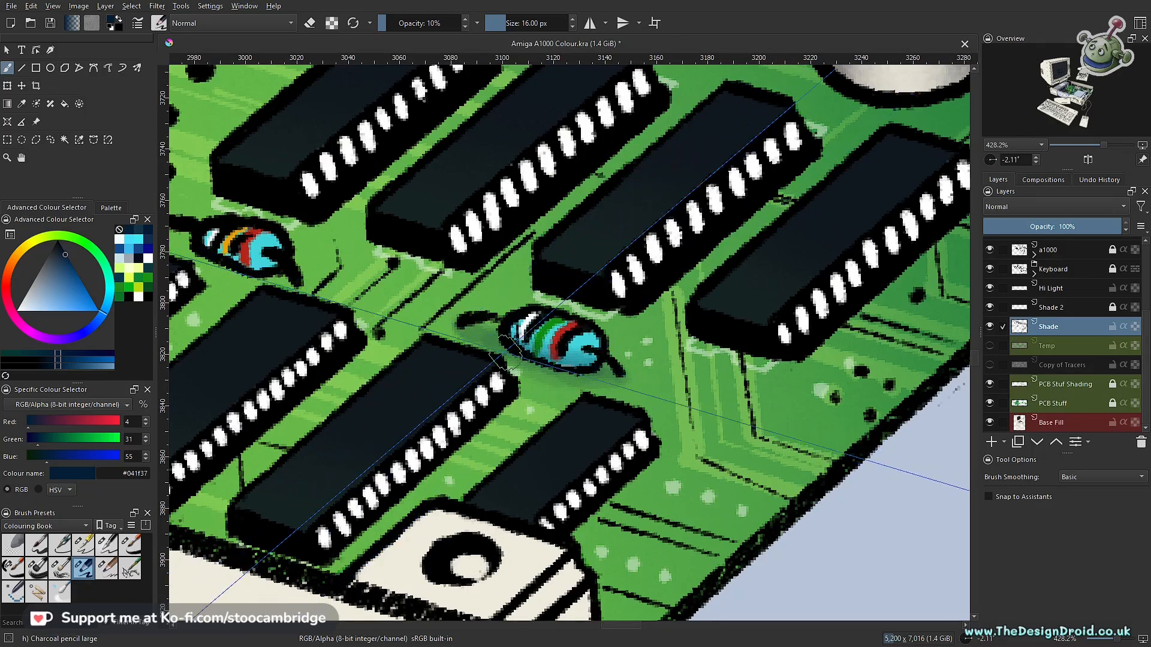
- Paint a shadow beneath the neighbouring cyan resistor with the orange band at 15% opacity
drag(543, 370, 537, 475)
mouse_move(514, 384)
mouse_down()
mouse_move(629, 464)
mouse_move(617, 346)
mouse_up()
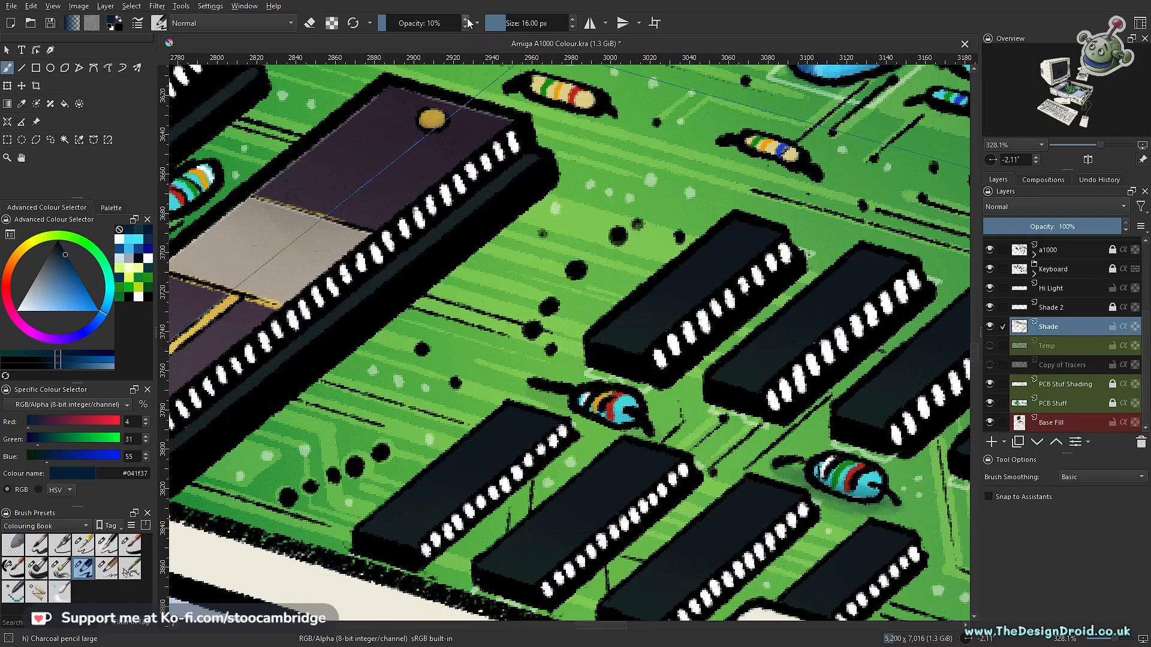
drag(550, 398, 648, 435)
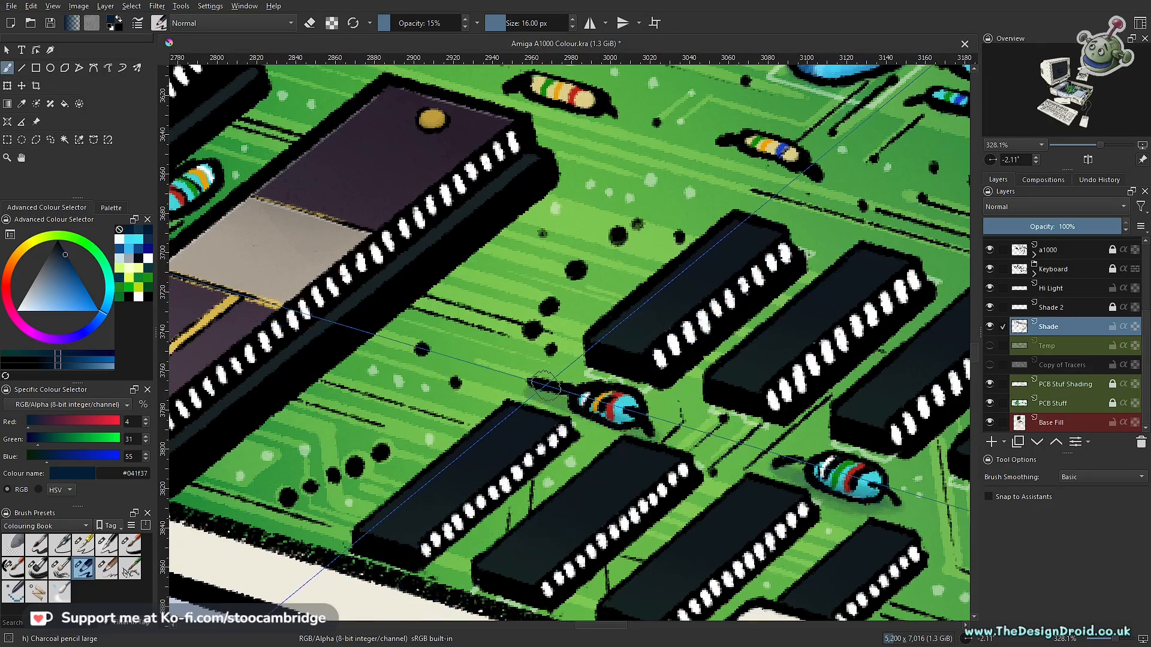
scroll(574, 401, down, 3)
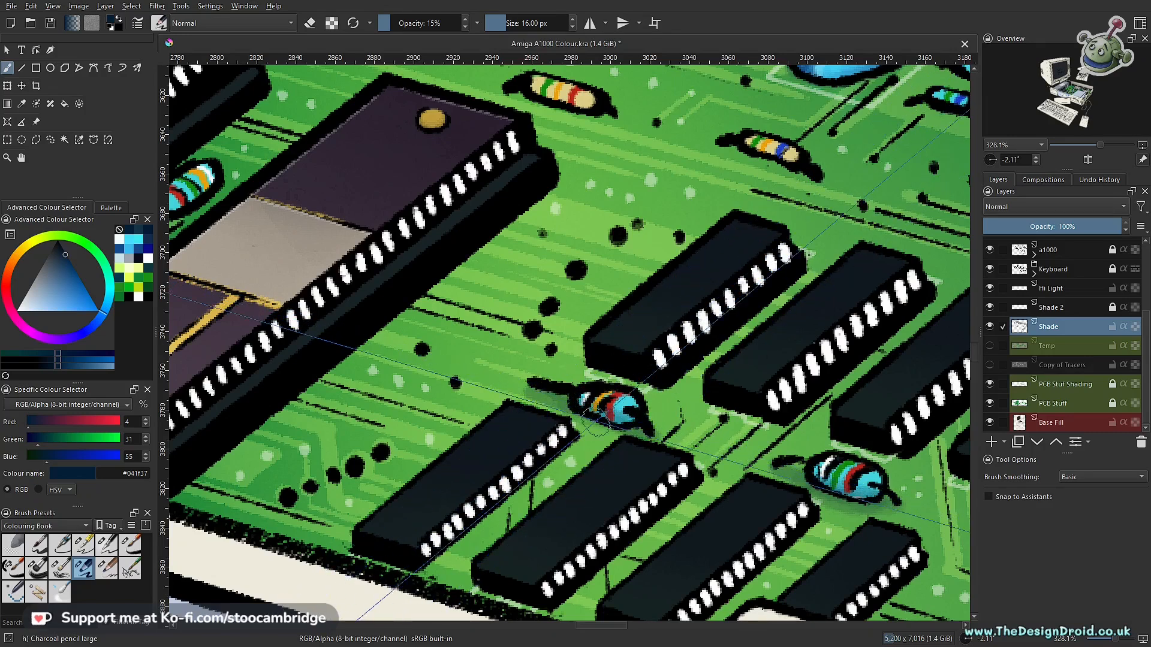
scroll(721, 478, down, 4)
drag(720, 477, 736, 505)
drag(839, 444, 566, 395)
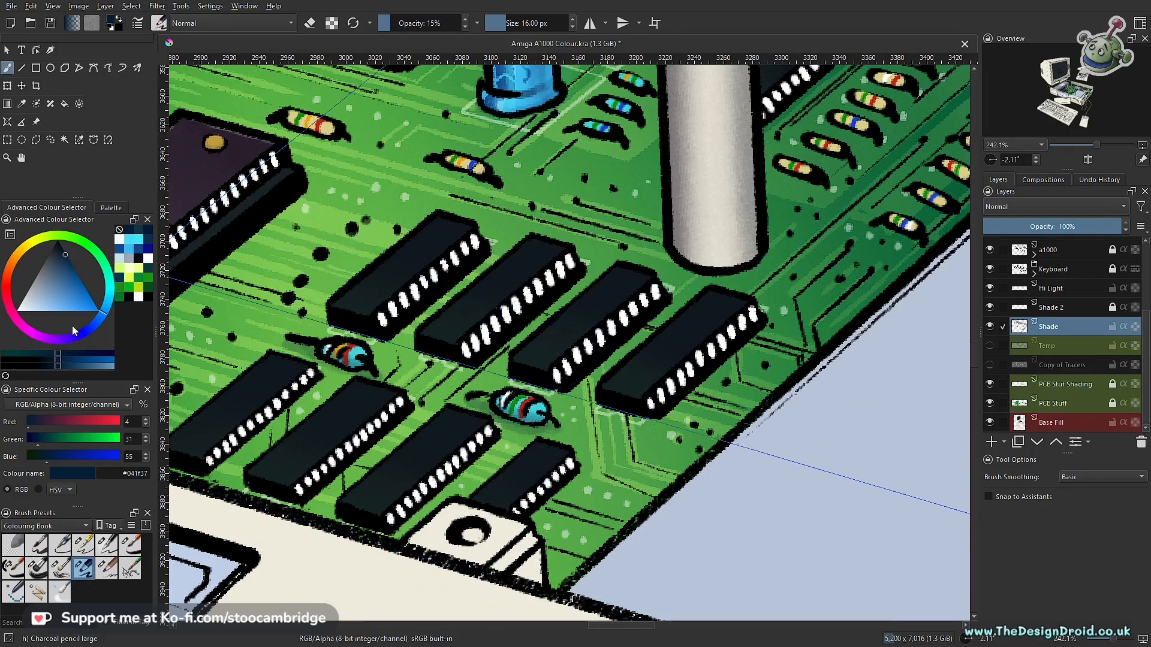
- Deepen the shadow beneath the green-banded cyan resistor with darker navy #001535 at 20% opacity
mouse_move(69, 263)
mouse_down()
mouse_move(65, 254)
mouse_move(75, 273)
mouse_move(72, 261)
mouse_up()
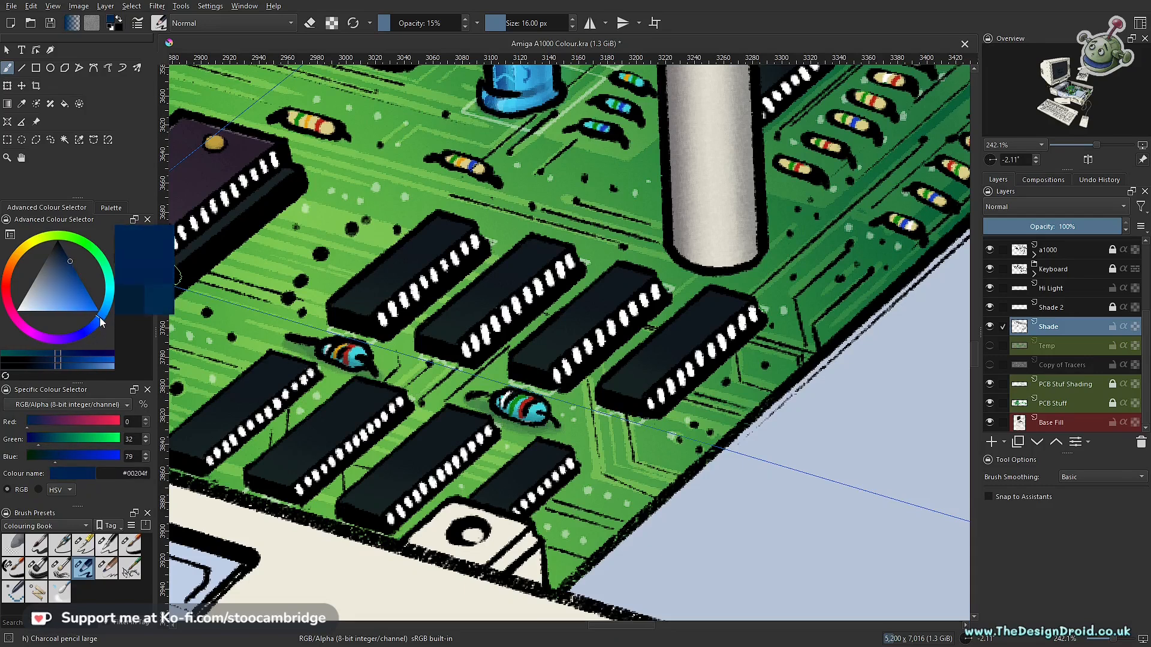
drag(64, 261, 74, 273)
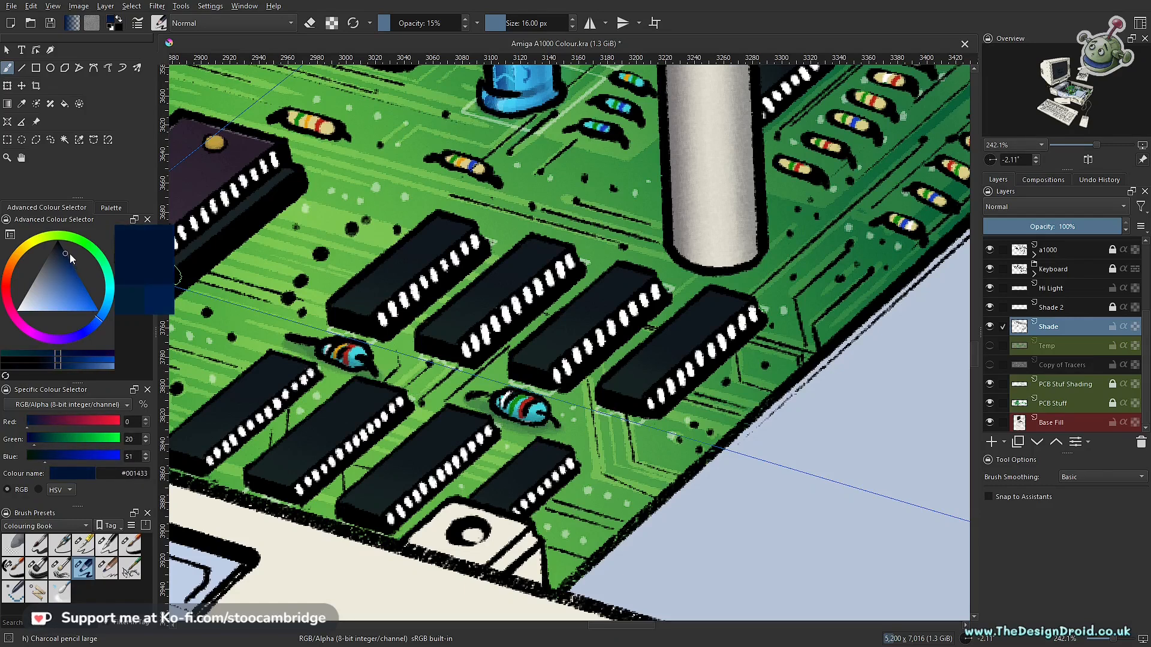
drag(71, 254, 71, 255)
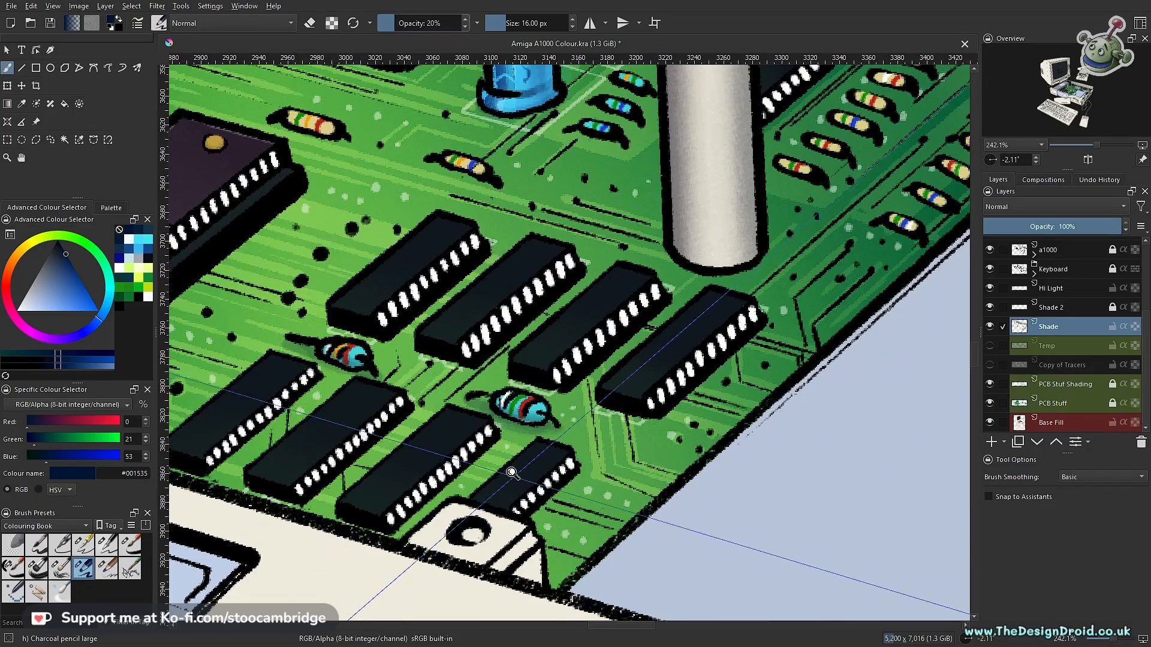
scroll(512, 468, up, 4)
drag(526, 342, 588, 355)
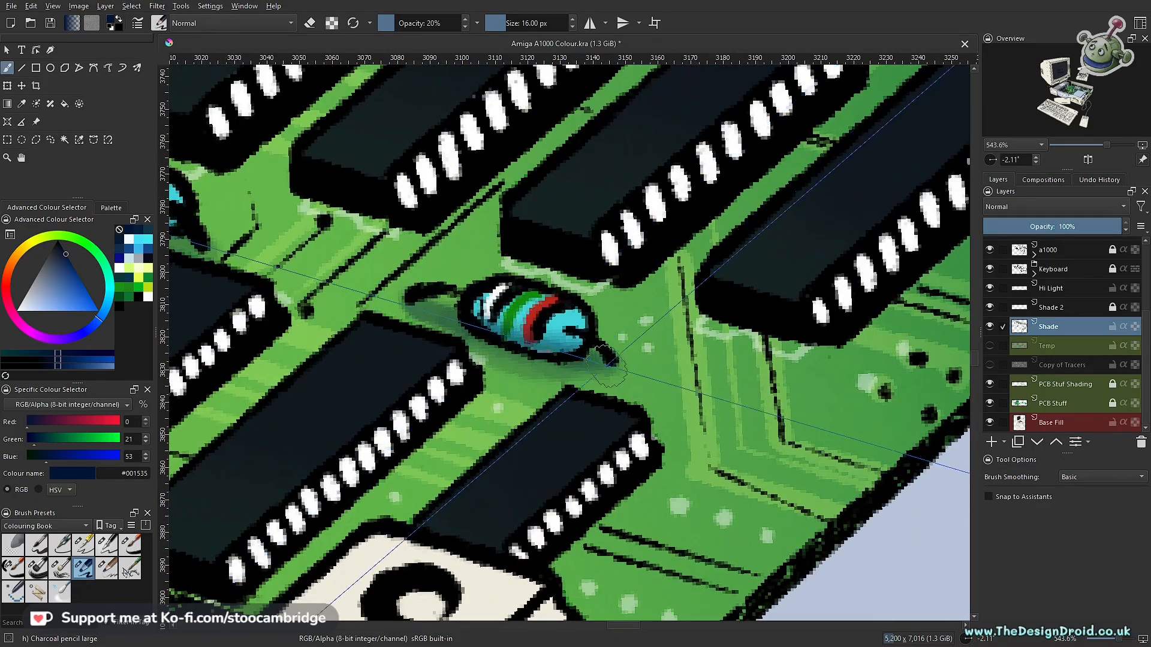
drag(479, 350, 759, 471)
drag(361, 327, 446, 357)
- Paint navy shadows beneath the two separate beige resistors between the silver component and the small chips
drag(621, 362, 478, 596)
drag(735, 386, 544, 570)
mouse_move(509, 481)
mouse_down()
mouse_move(549, 288)
mouse_move(493, 479)
mouse_move(456, 442)
mouse_up()
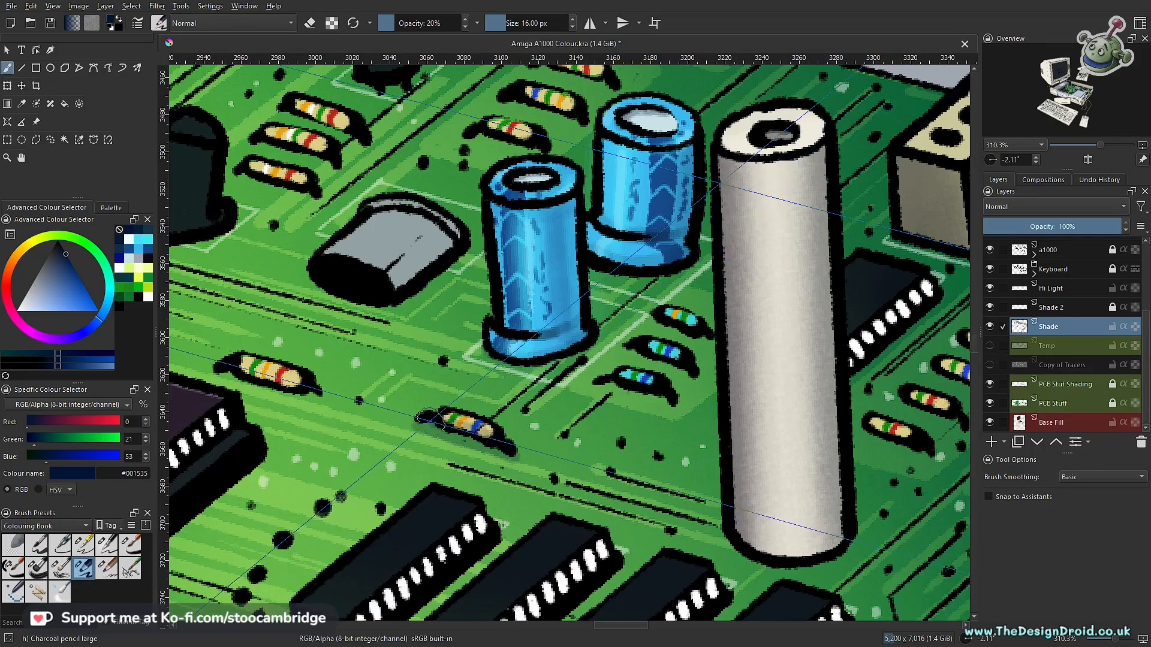
drag(309, 380, 521, 426)
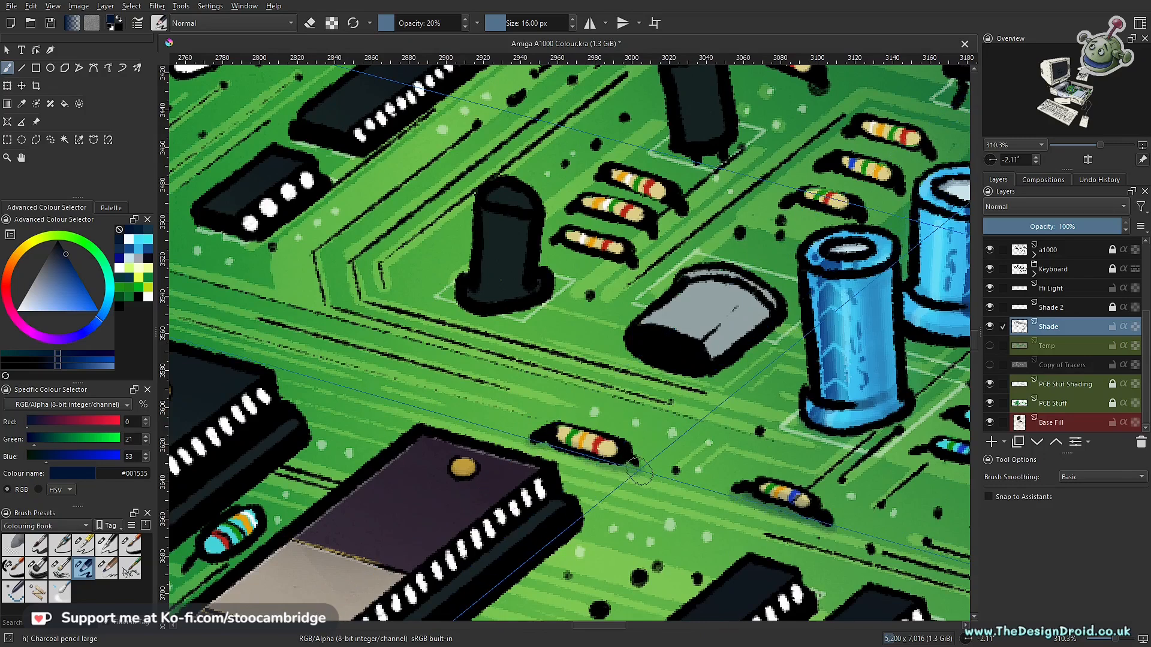
drag(548, 446, 626, 463)
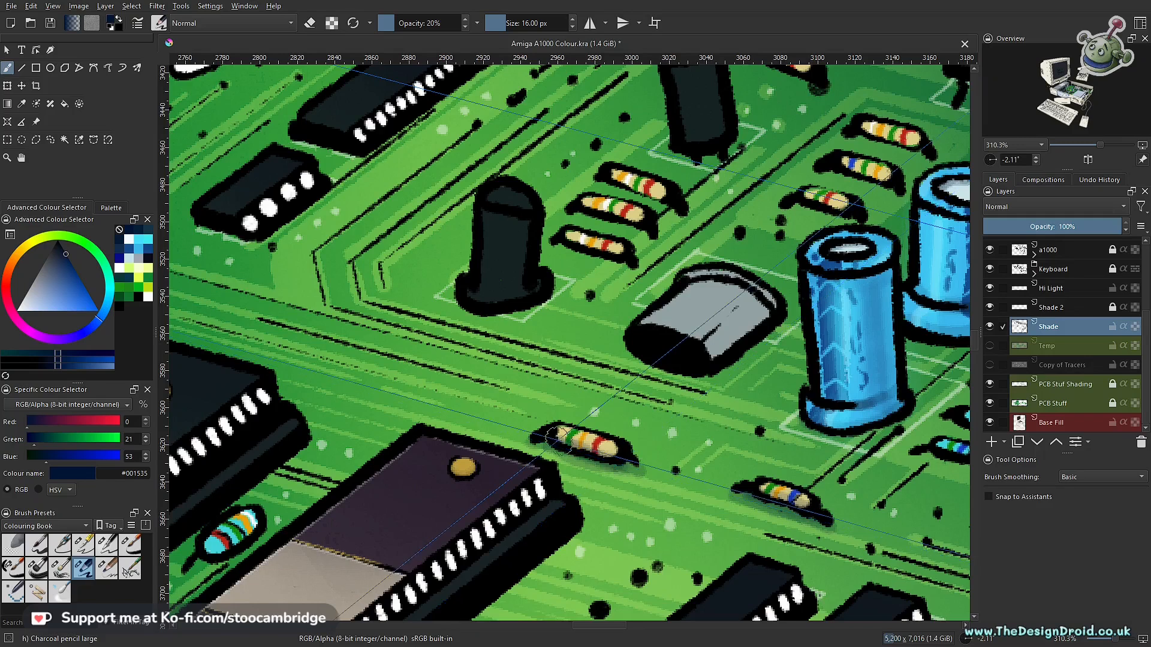
- Shade along the undersides of the three cyan resistors lying between the two large chips
drag(522, 442, 802, 241)
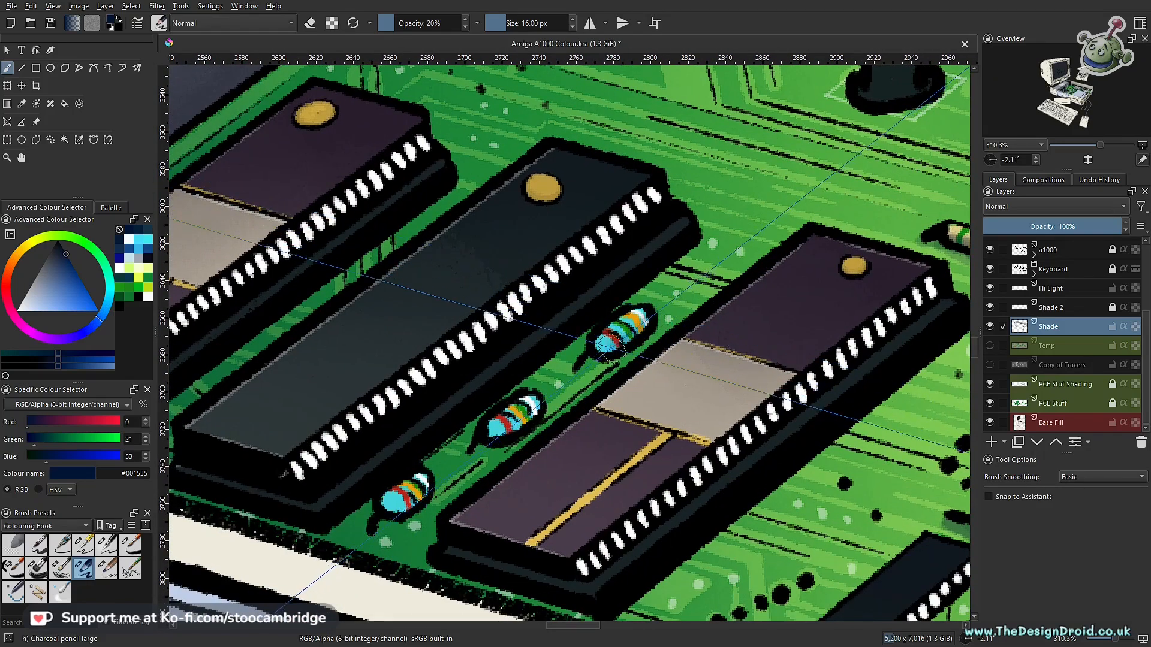
mouse_move(664, 320)
mouse_down()
mouse_move(589, 359)
mouse_move(651, 319)
mouse_move(645, 349)
mouse_move(584, 365)
mouse_up()
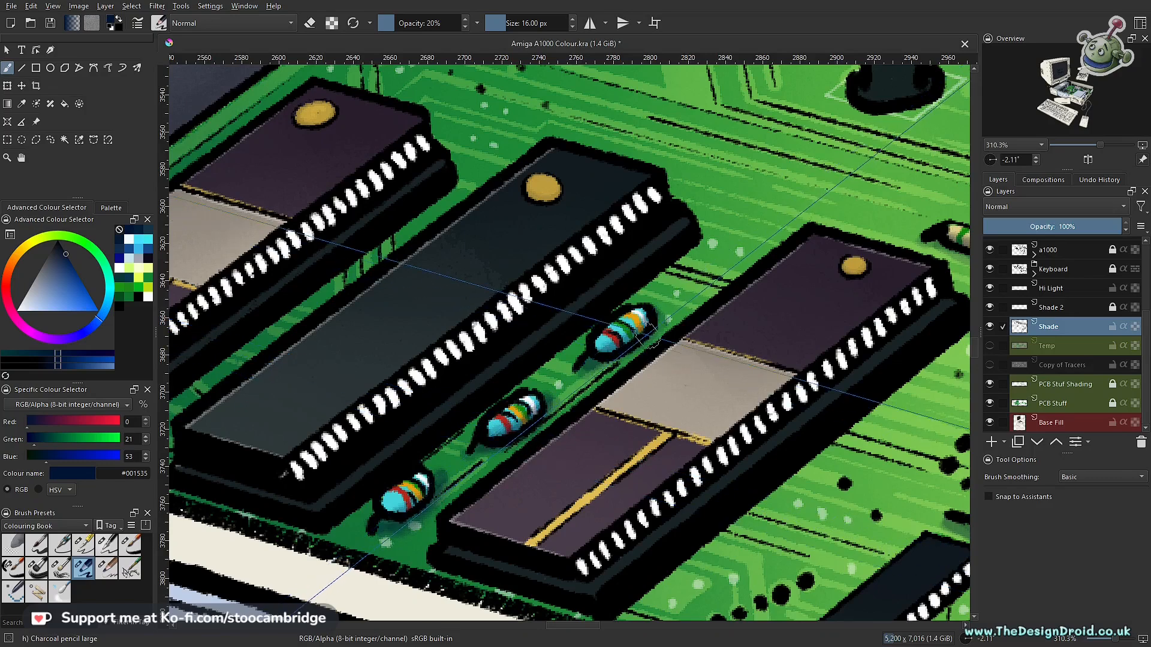
- Paint soft navy shadows beneath the three beige resistors between the black cylindrical component and the silver component
drag(335, 327, 531, 578)
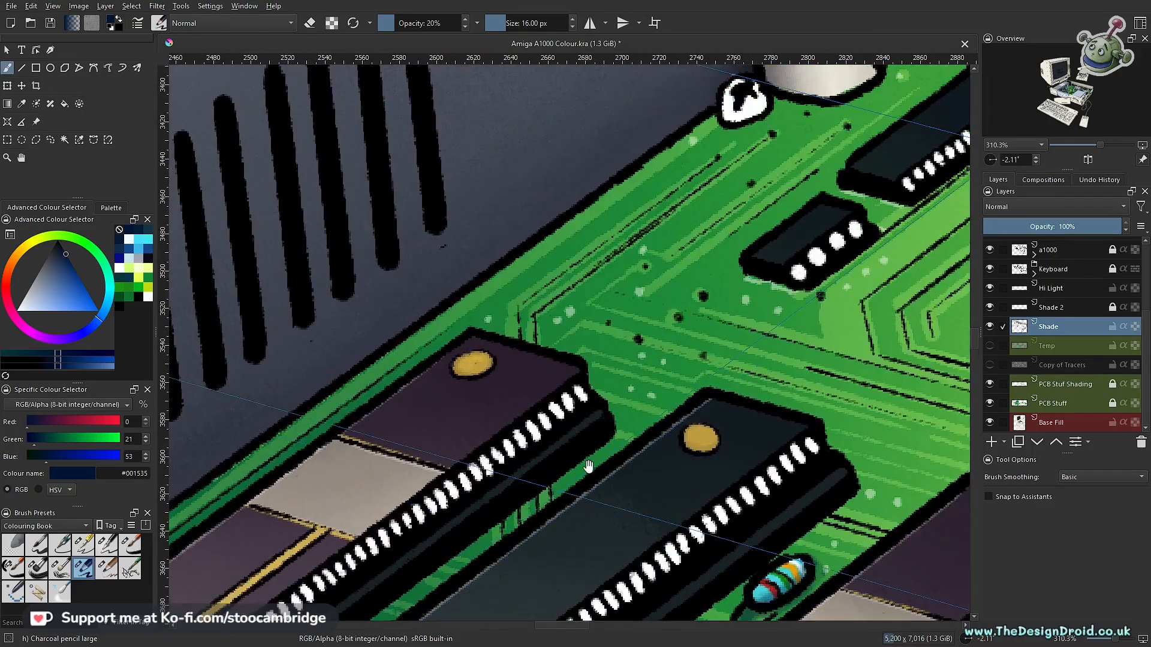
drag(765, 393, 305, 594)
drag(690, 472, 519, 327)
mouse_move(534, 397)
mouse_down()
mouse_move(580, 365)
mouse_move(599, 367)
mouse_up()
drag(698, 362, 616, 376)
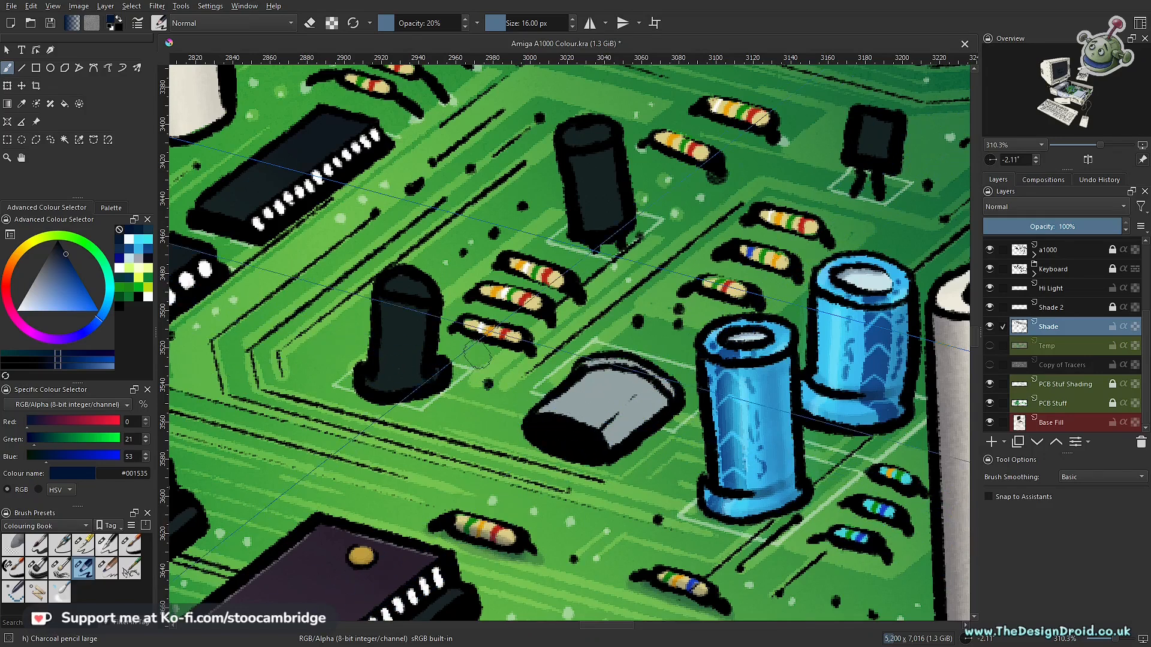
drag(550, 371, 664, 453)
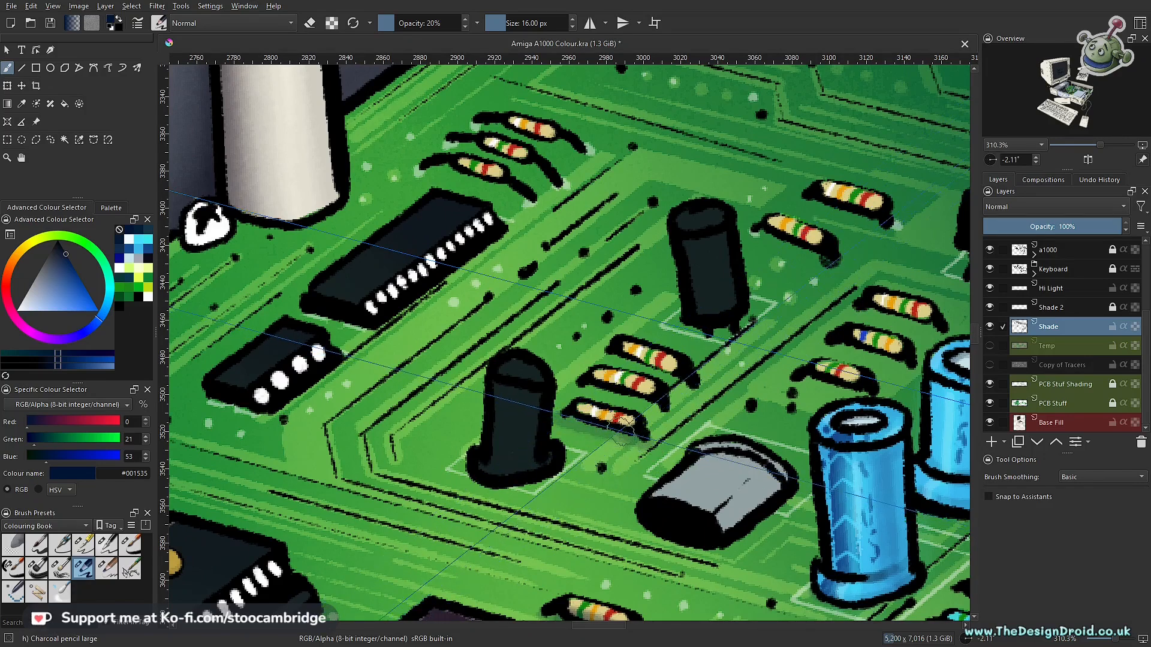
drag(581, 412, 618, 421)
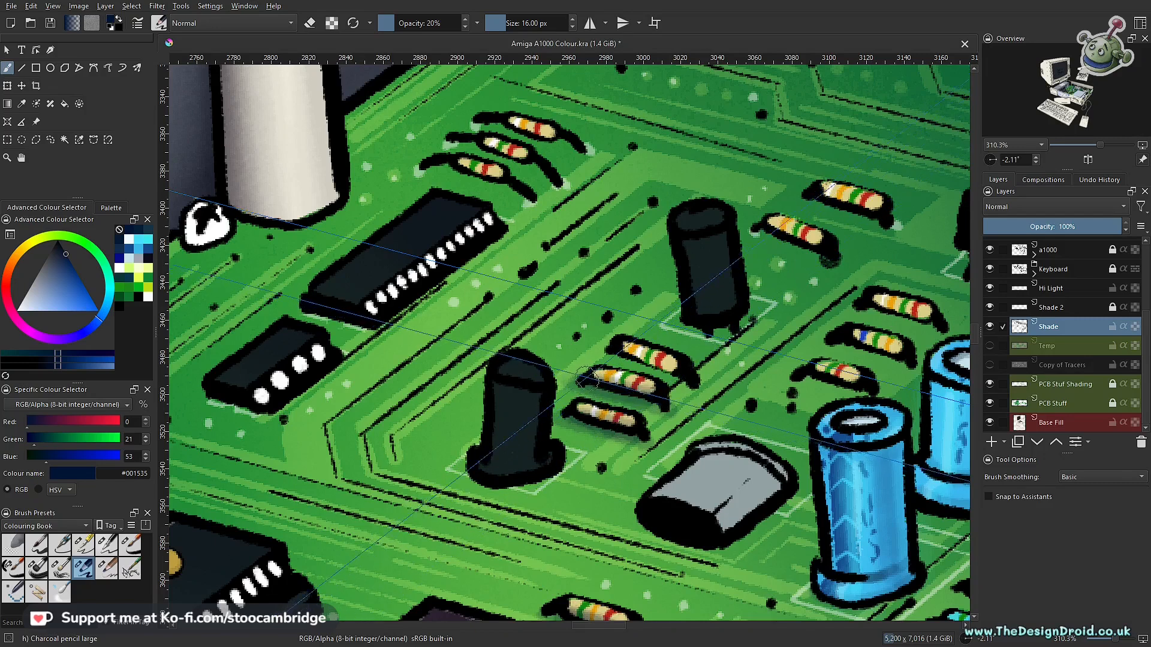
drag(703, 373, 620, 434)
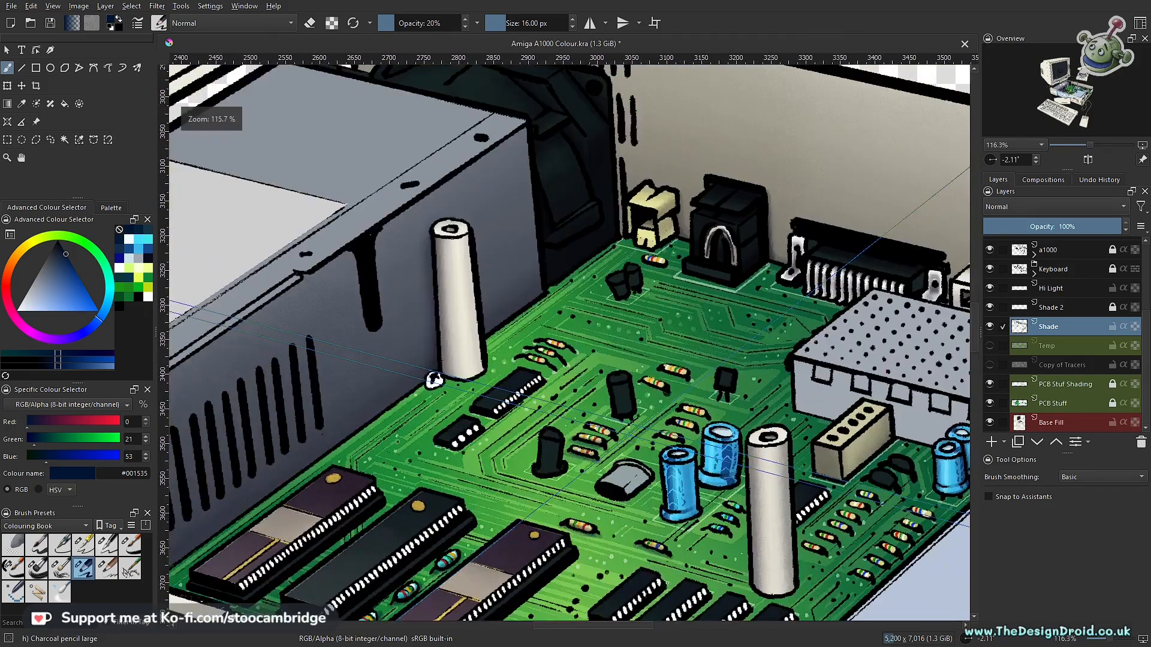
- Shade beneath the three beige resistors behind the blue capacitors and the two beige resistors above them
drag(698, 418, 513, 379)
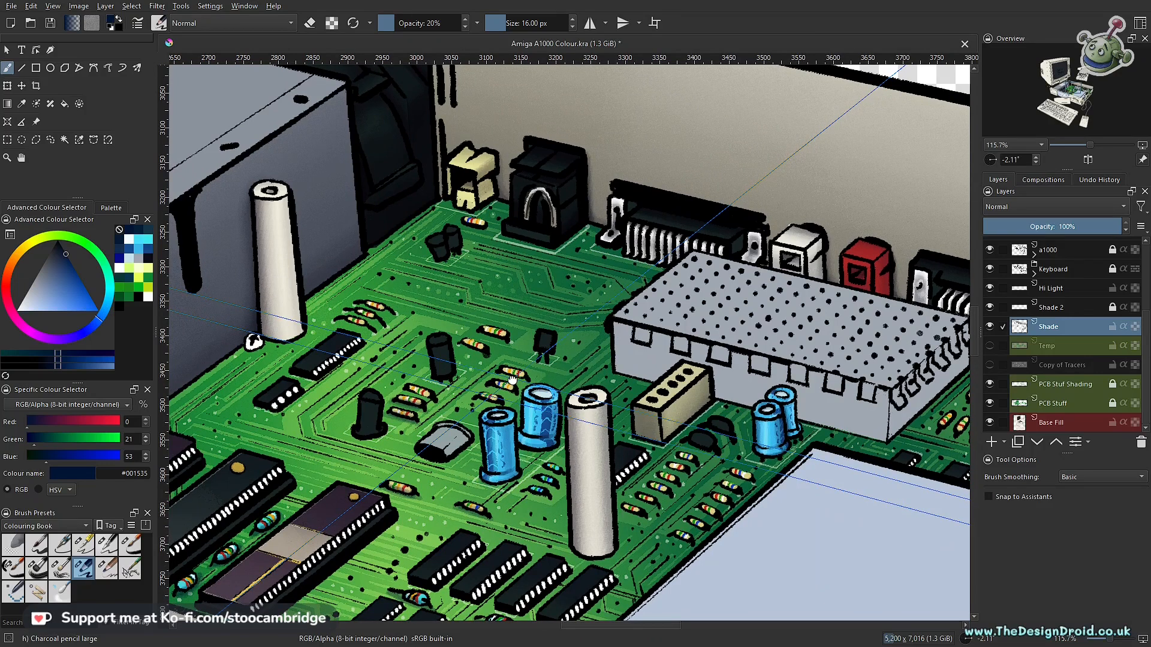
drag(513, 377, 571, 365)
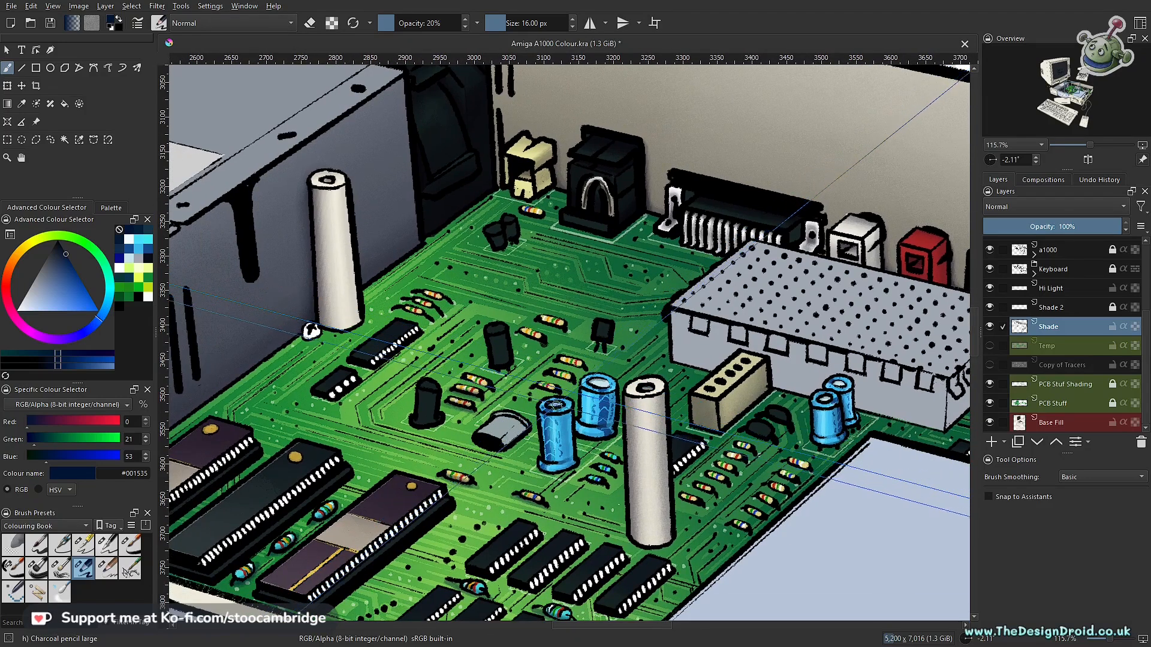
drag(548, 379, 547, 258)
drag(497, 421, 591, 440)
drag(527, 370, 641, 400)
drag(710, 351, 584, 321)
drag(433, 217, 534, 253)
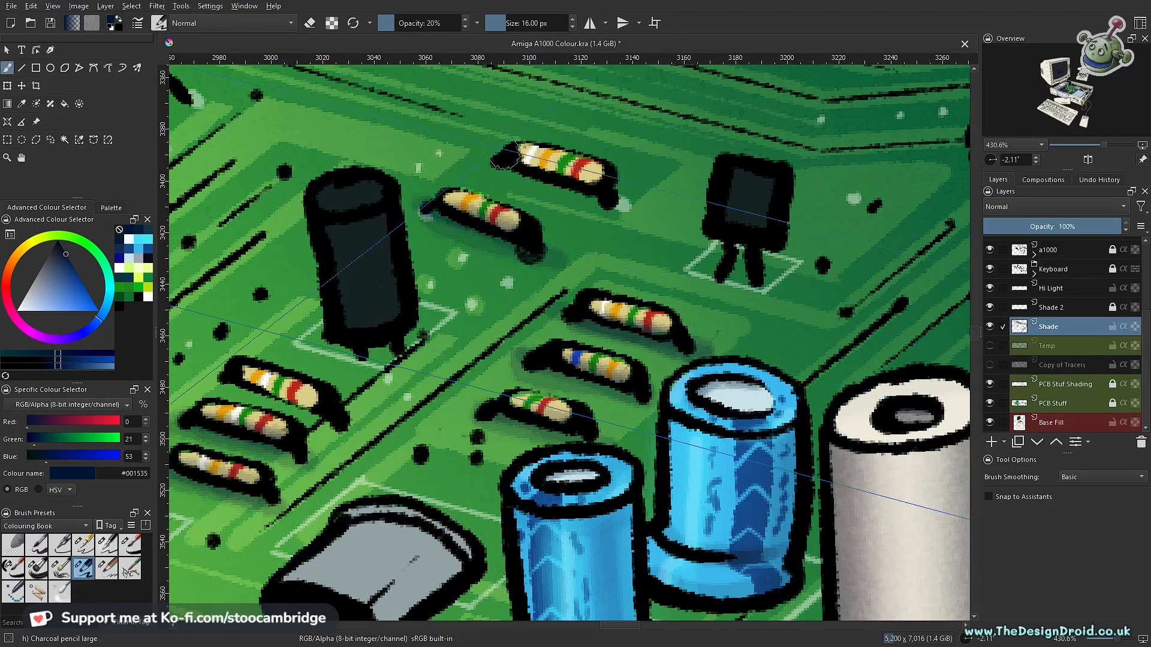
drag(503, 171, 614, 203)
- Paint navy shadows beneath the three beige resistors beside the rear white post and the three small cyan resistors near the blue capacitors
drag(288, 216, 839, 419)
mouse_move(677, 336)
mouse_down()
mouse_move(677, 358)
mouse_move(702, 386)
mouse_move(746, 368)
mouse_up()
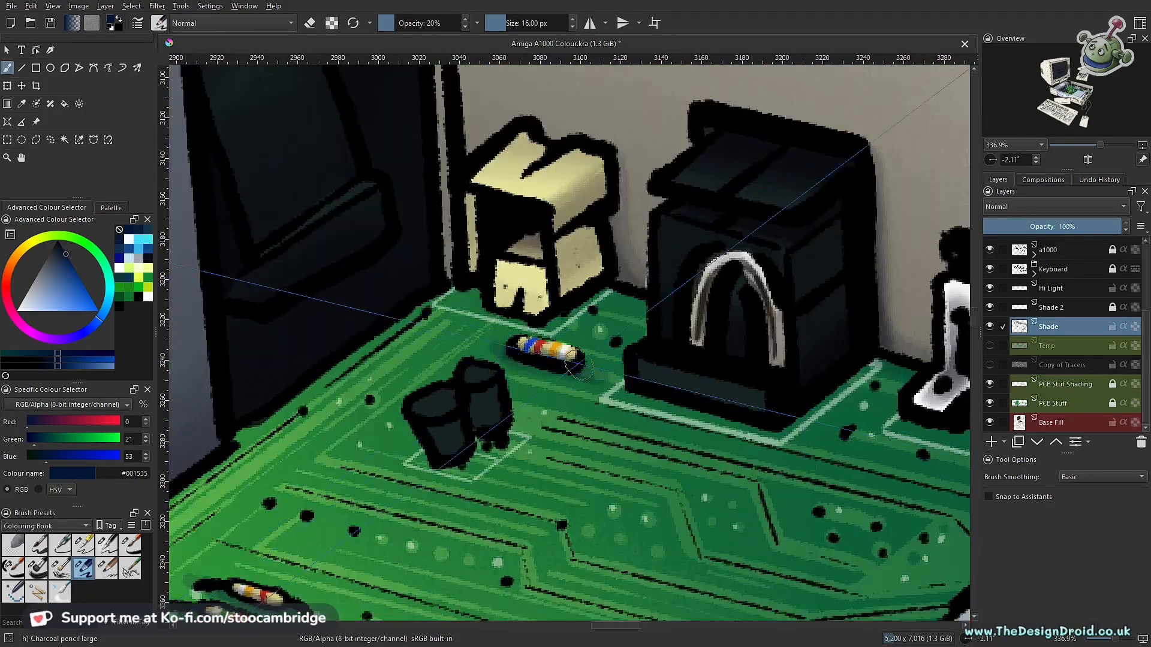
scroll(563, 414, up, 2)
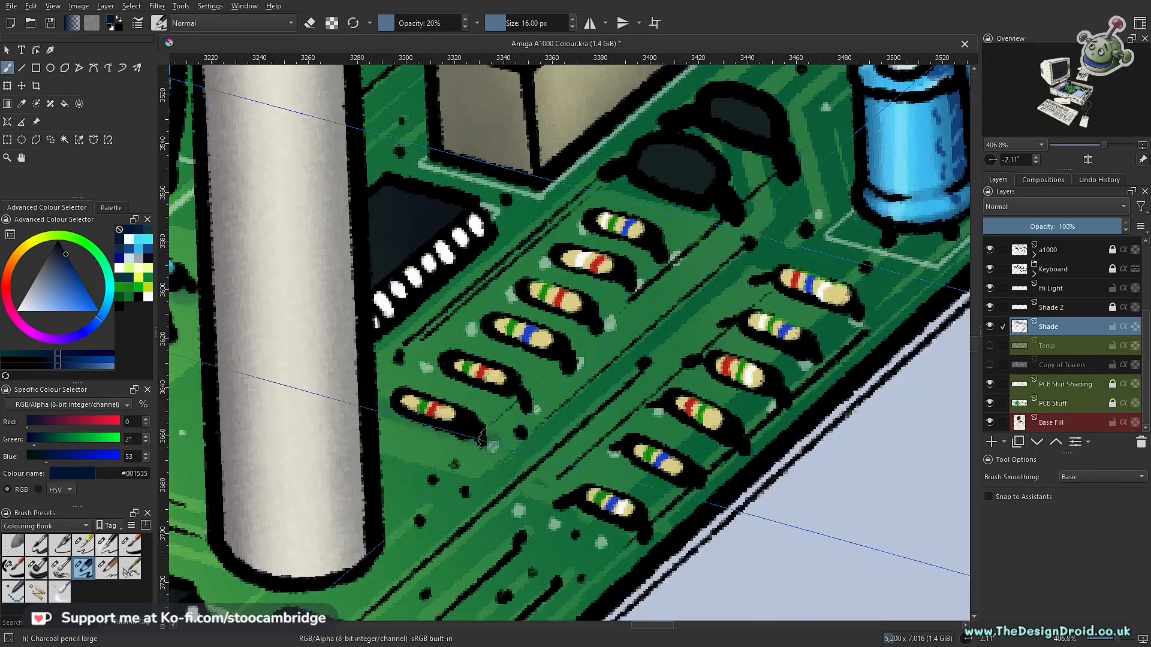
- Shade the undersides of the two rows of six beige resistors between the front white post and the board's edge
drag(393, 419, 524, 399)
drag(428, 367, 533, 407)
mouse_move(470, 330)
mouse_down()
mouse_move(575, 364)
mouse_move(566, 354)
mouse_up()
drag(509, 295, 608, 327)
drag(545, 264, 639, 284)
drag(580, 228, 672, 259)
drag(695, 301, 625, 415)
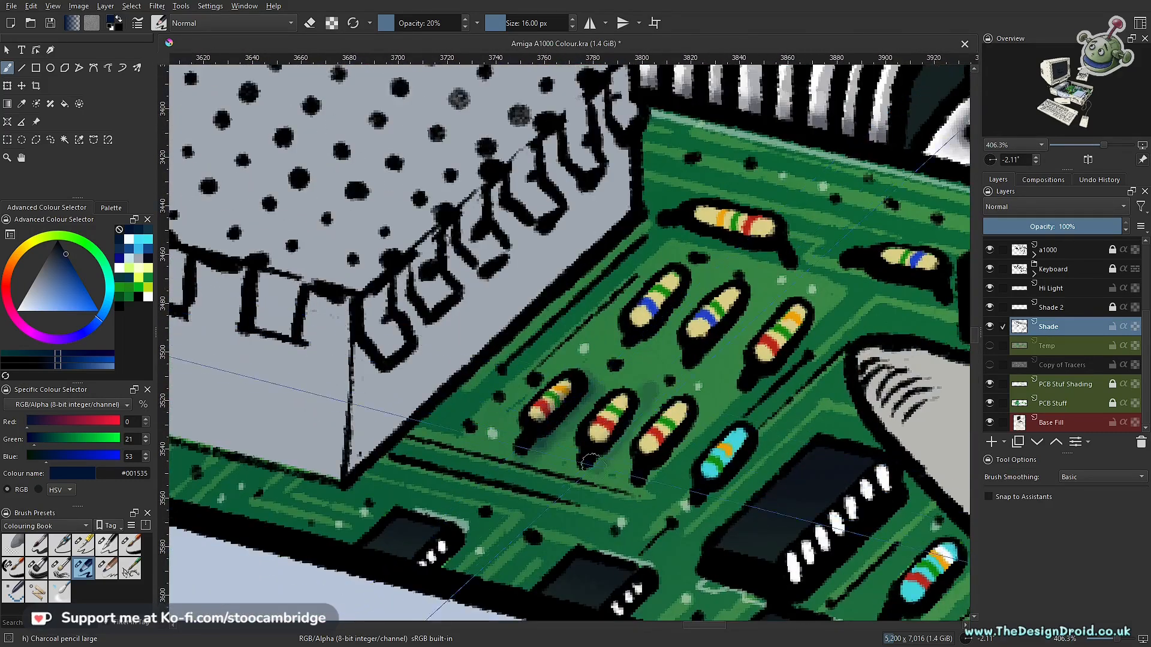
mouse_move(593, 465)
mouse_down()
mouse_move(641, 413)
mouse_move(650, 482)
mouse_up()
drag(763, 441, 701, 512)
drag(820, 312, 754, 396)
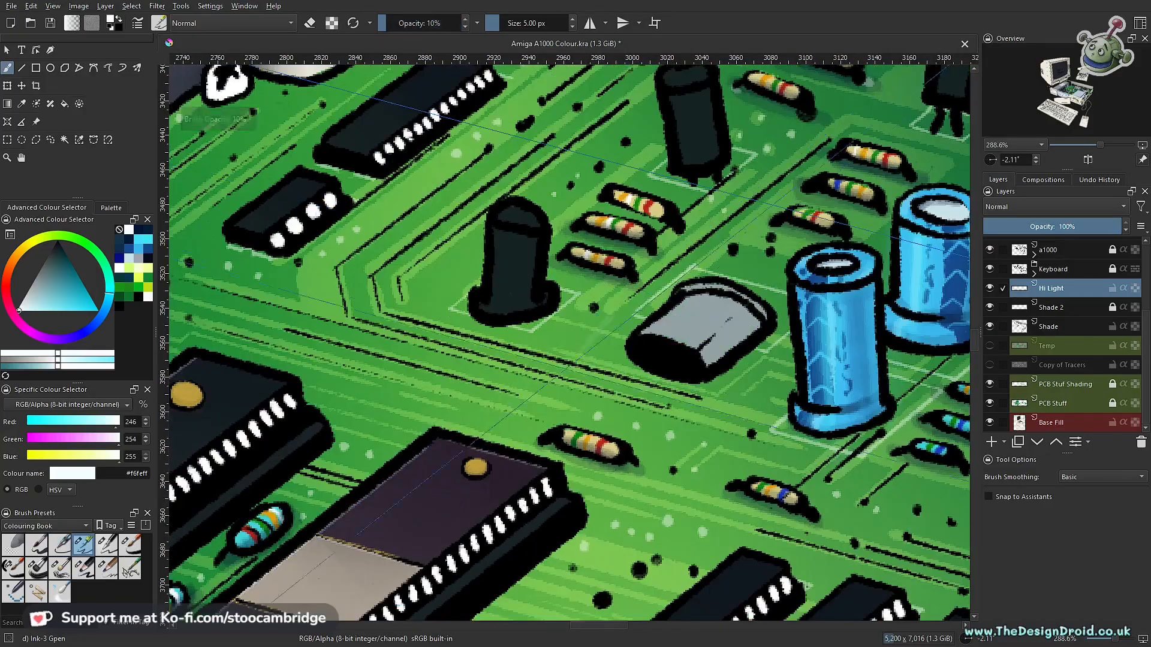
- Add near-white #f6feff highlights to the beige resistors on the Hi Light layer with the Ink-3 Gpen at 40% opacity
key(o)
key(o)
key(o)
scroll(597, 473, up, 3)
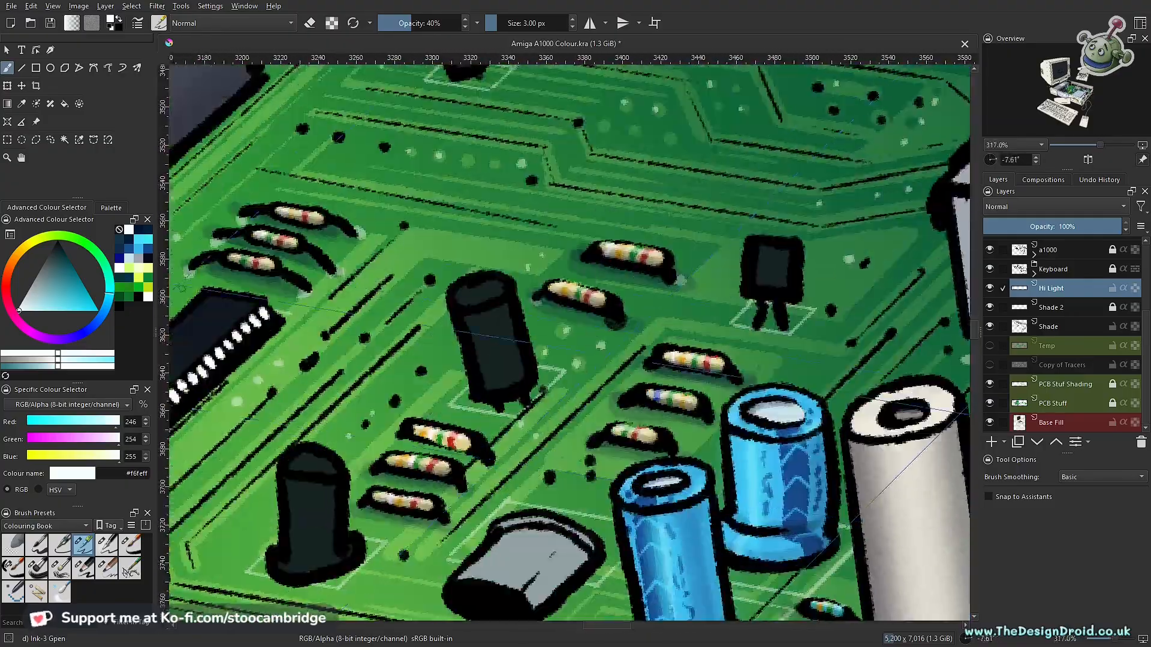
- Shade the silver component on the Shade layer with navy #001535 using Charcoal pencil large at 10% opacity and 26 px
click(107, 568)
click(90, 569)
click(1049, 326)
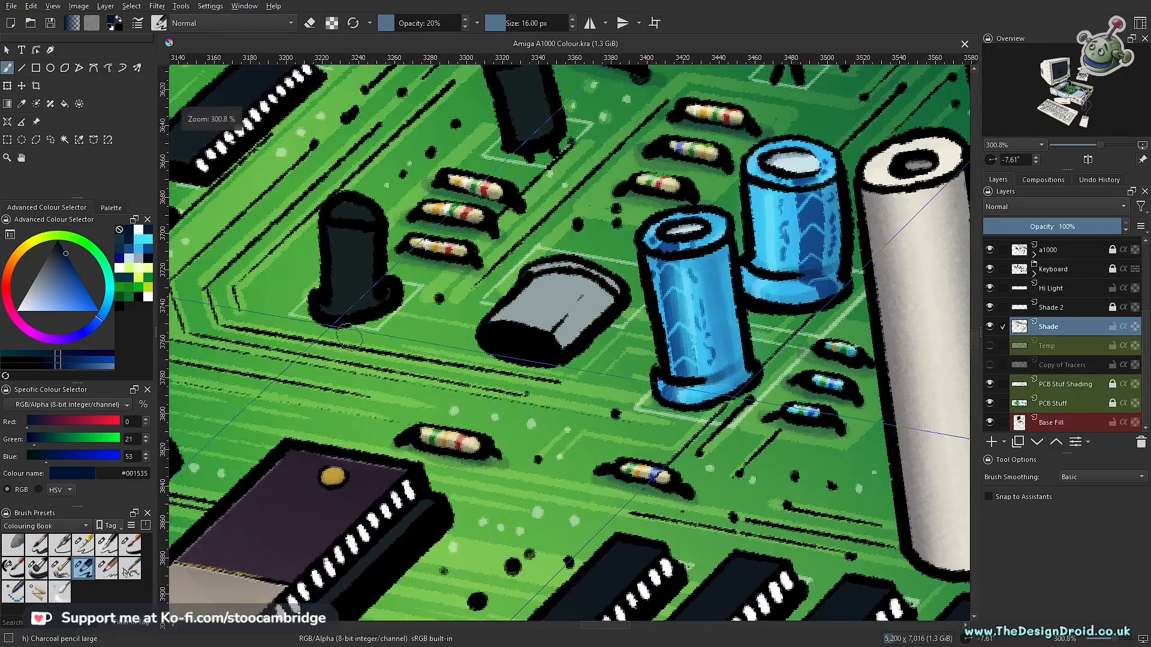
click(390, 23)
click(36, 140)
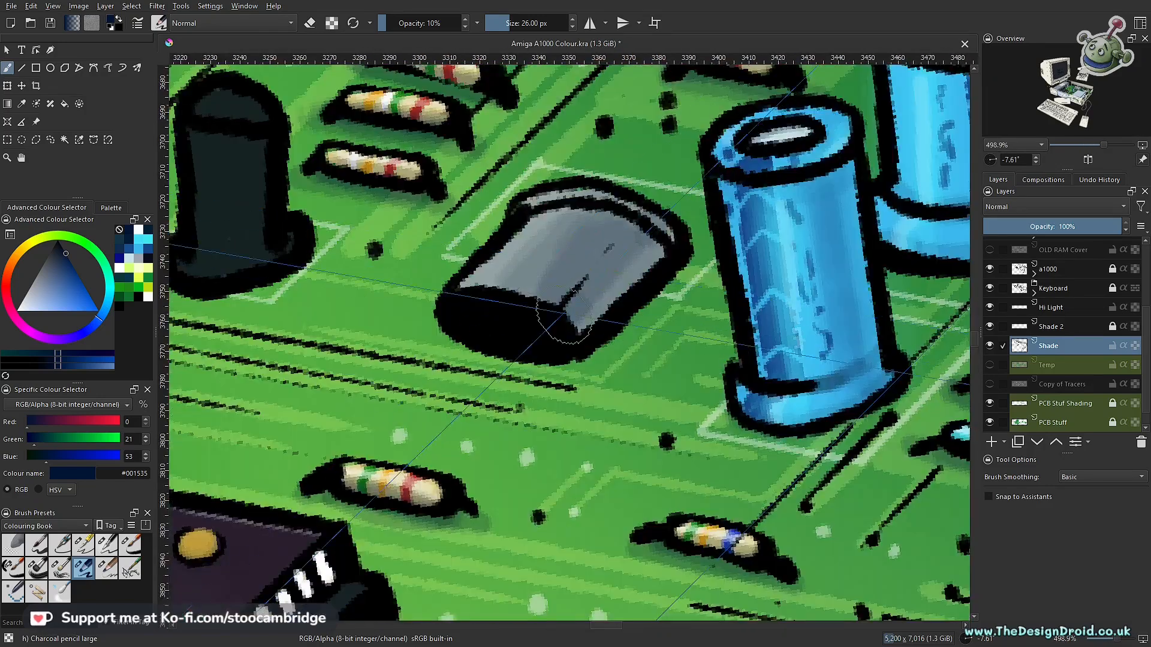
- Highlight the silver component's body and rim on the Hi Light layer with pale blue #c8e3e8 and near-white #edfcff
key(e)
key(o)
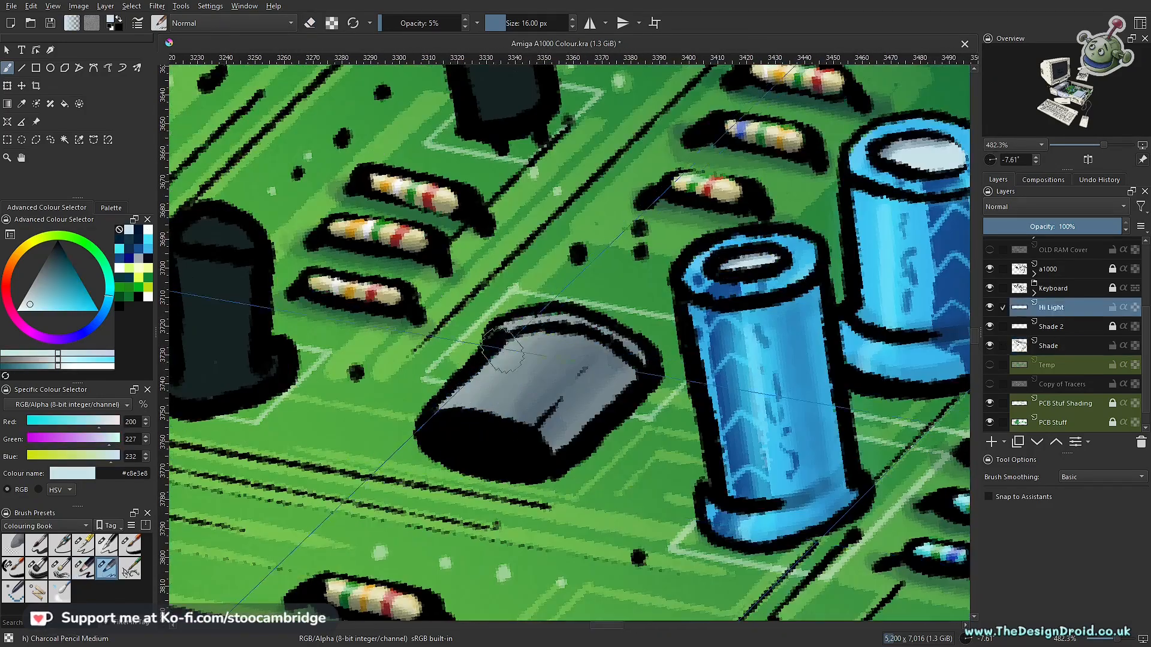
click(82, 545)
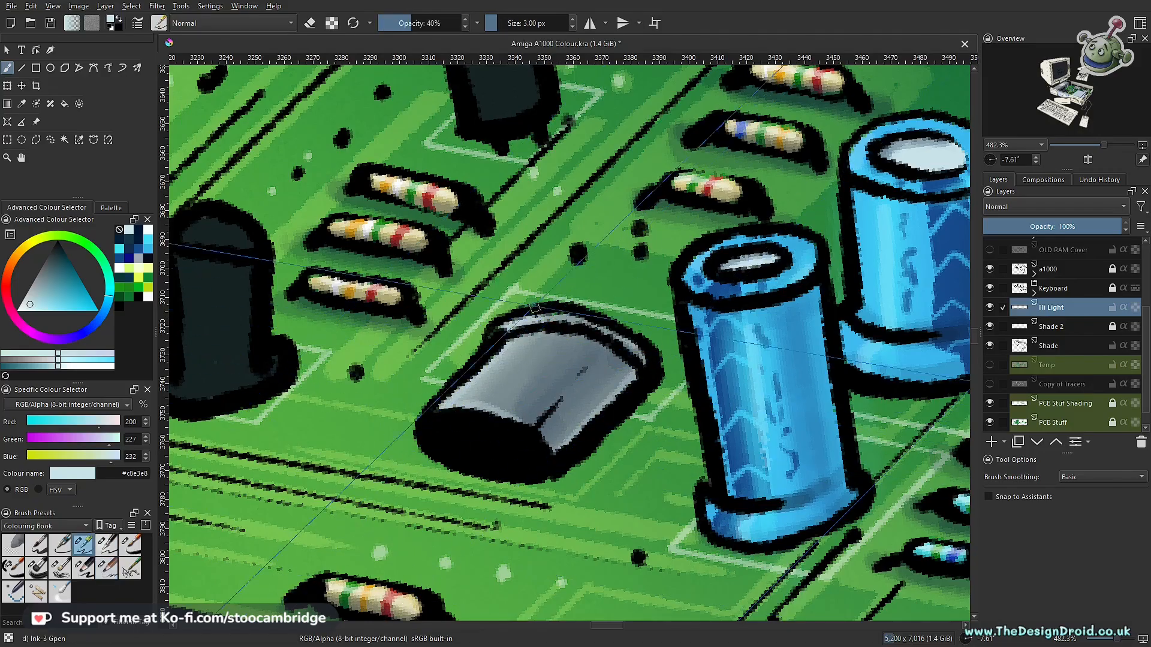
click(22, 311)
scroll(599, 384, down, 2)
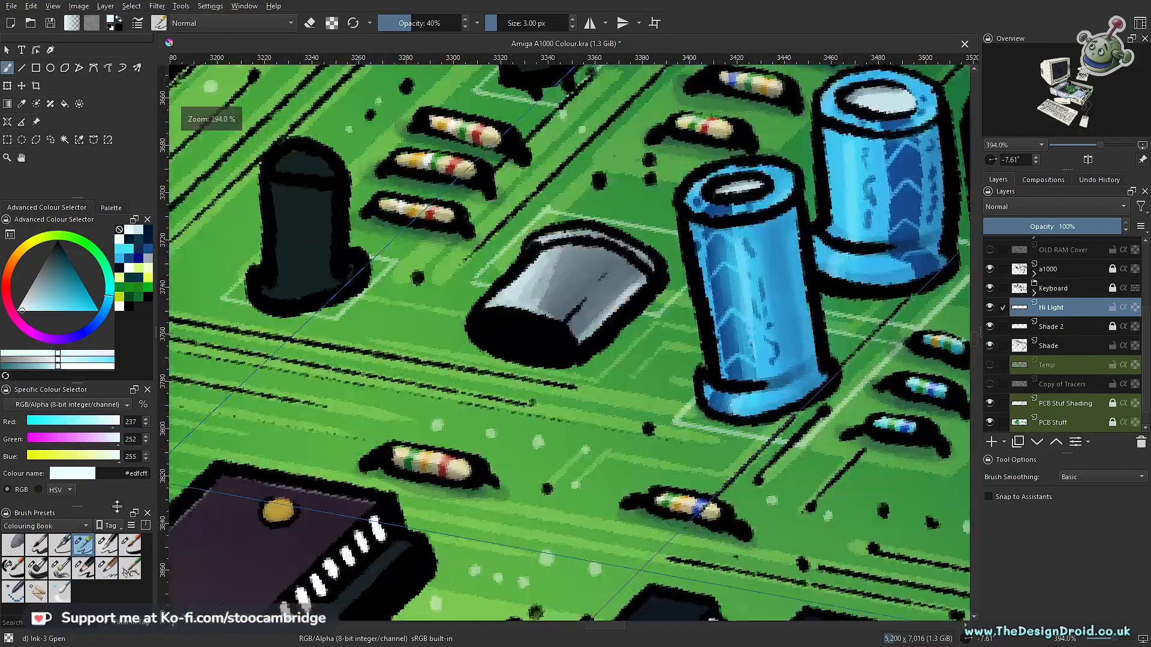
- Highlight the domed top of the upright black cylindrical component, using Dry Brushing and Charcoal Pencil Medium at 15% opacity
click(60, 568)
scroll(564, 287, up, 4)
scroll(563, 287, down, 3)
scroll(515, 367, down, 6)
scroll(558, 366, up, 5)
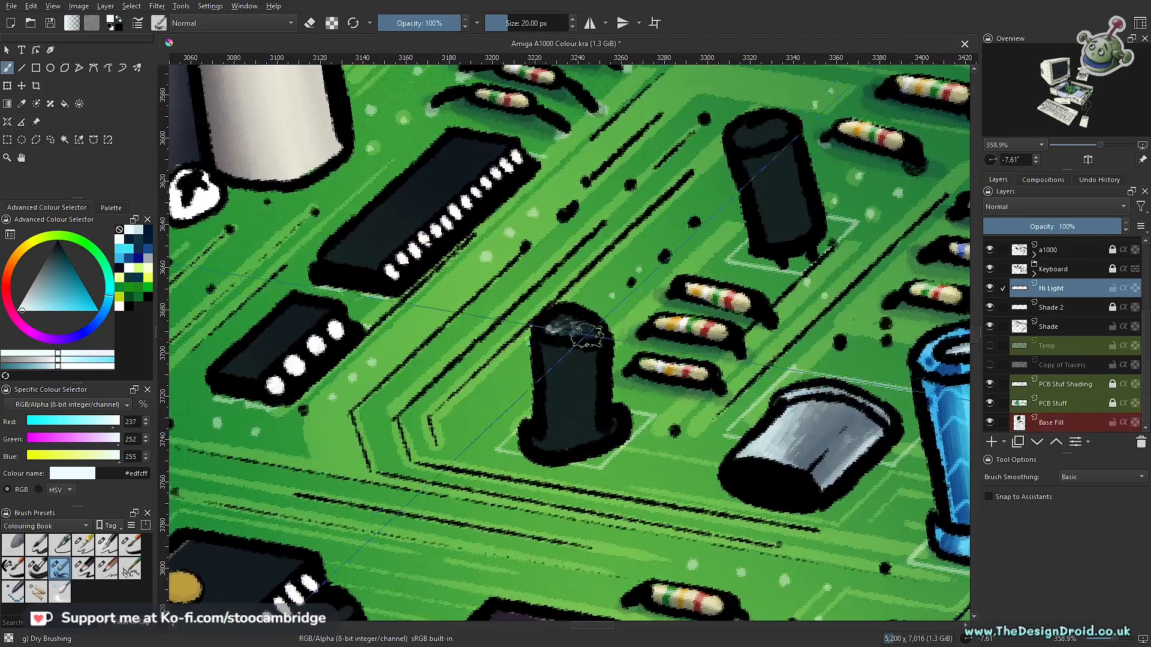
key(slash)
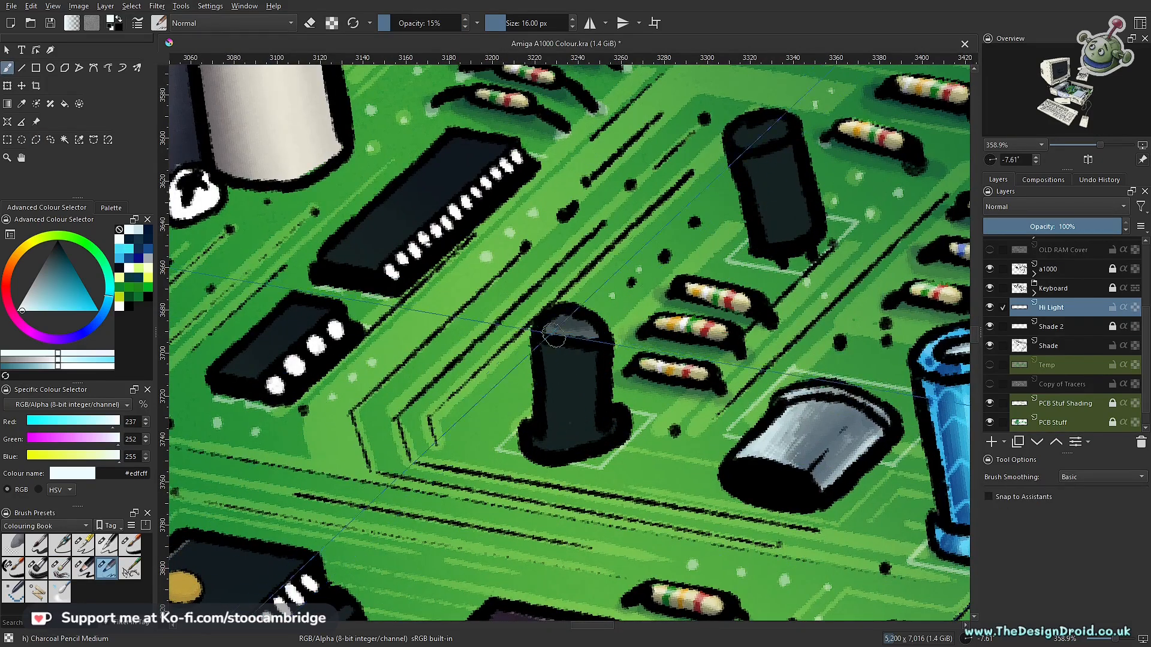
- Paint soft near-white highlights on the top and side of the tilted black cylinder behind the beige resistors
drag(635, 376, 443, 563)
scroll(529, 340, down, 1)
key(ctrl+r)
key(b)
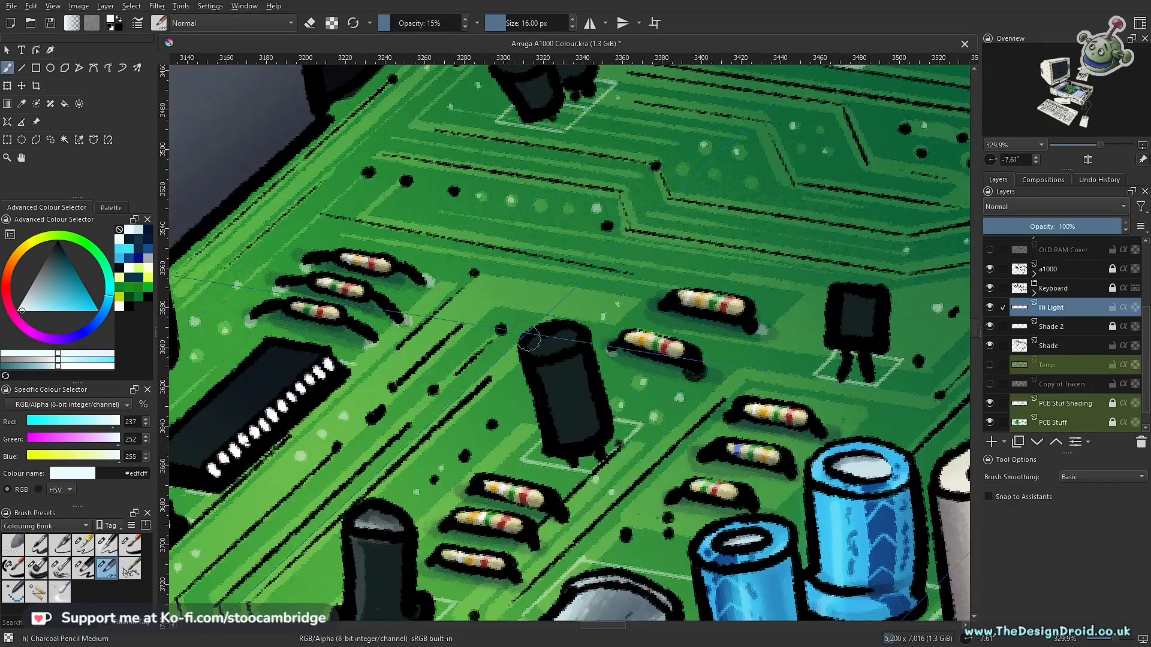
ctrl+click(580, 442)
- Darken around the base of the tilted black cylinder with black on the Shade layer at 15% opacity
key(Page_Down)
key(Page_Down)
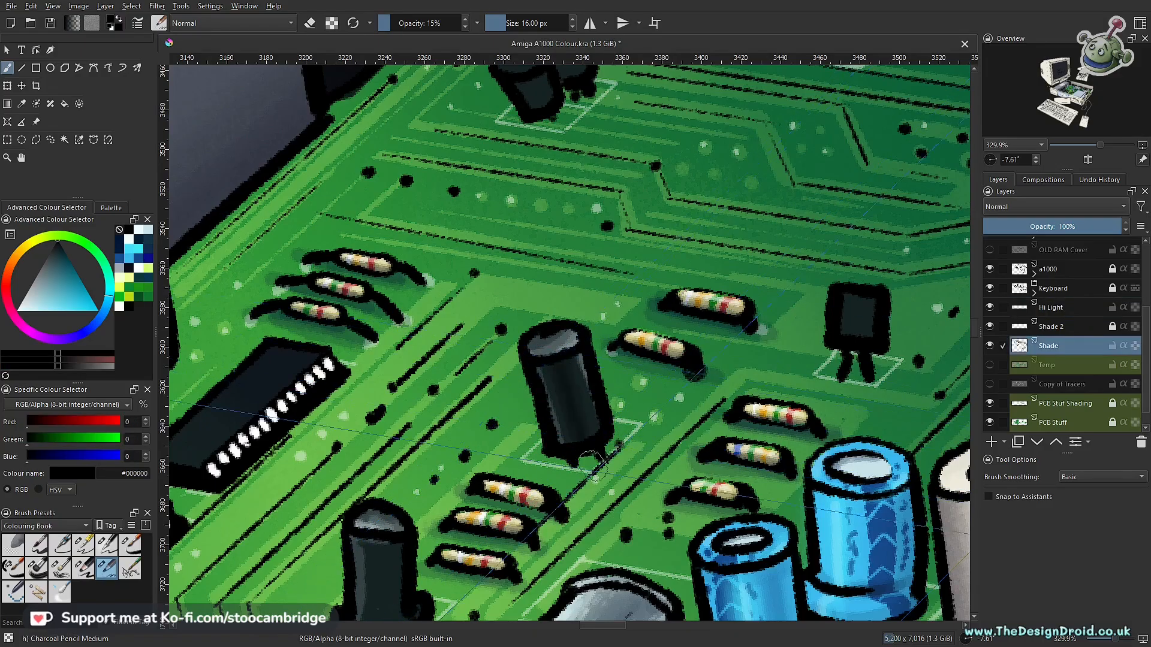
drag(540, 510, 613, 299)
scroll(521, 413, down, 4)
scroll(520, 430, up, 5)
- Highlight the pair of small black components near the cream connector, and shade their bases with black on the Shade layer
key(Page_Up)
key(Page_Up)
scroll(513, 428, down, 4)
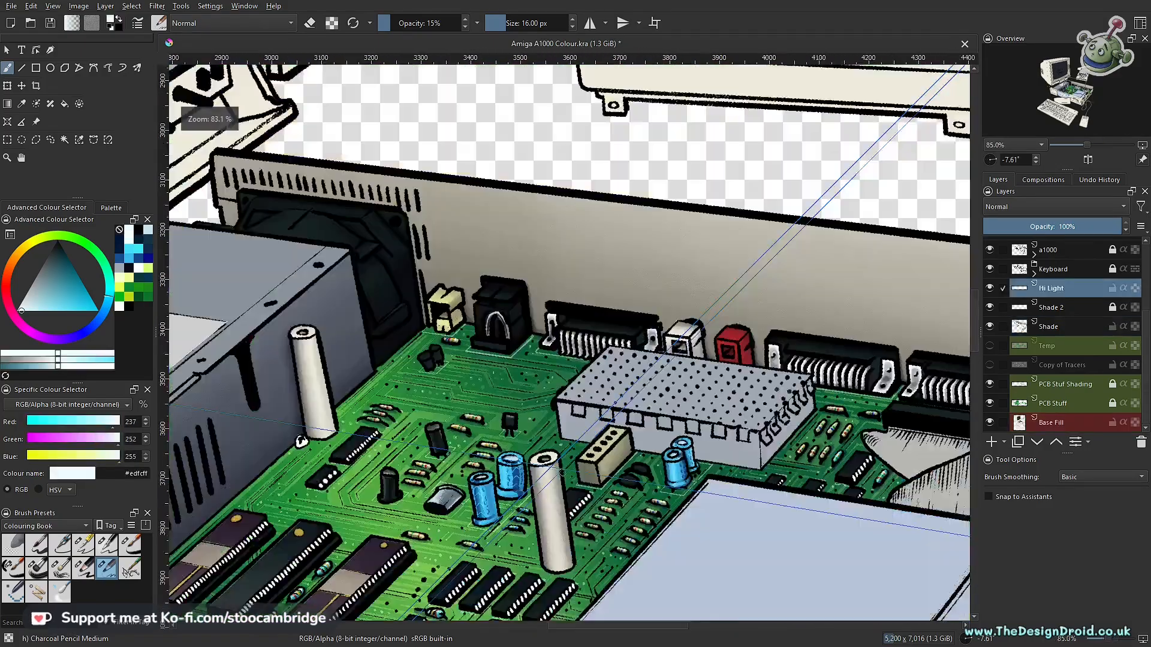
scroll(521, 364, up, 4)
click(1049, 327)
ctrl+click(617, 391)
drag(616, 395, 603, 398)
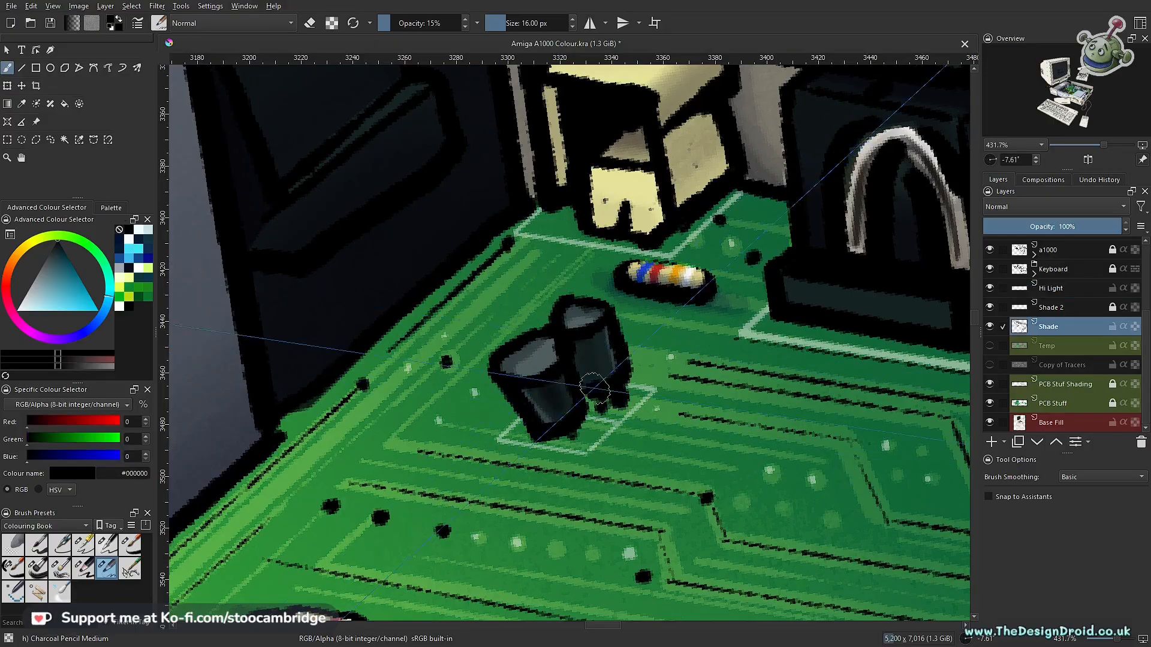
- Set up near-white #edfcff on the Hi Light layer with the Ink-3 Gpen at 40% opacity and 3 px
scroll(576, 359, down, 4)
scroll(757, 332, up, 4)
scroll(665, 405, down, 4)
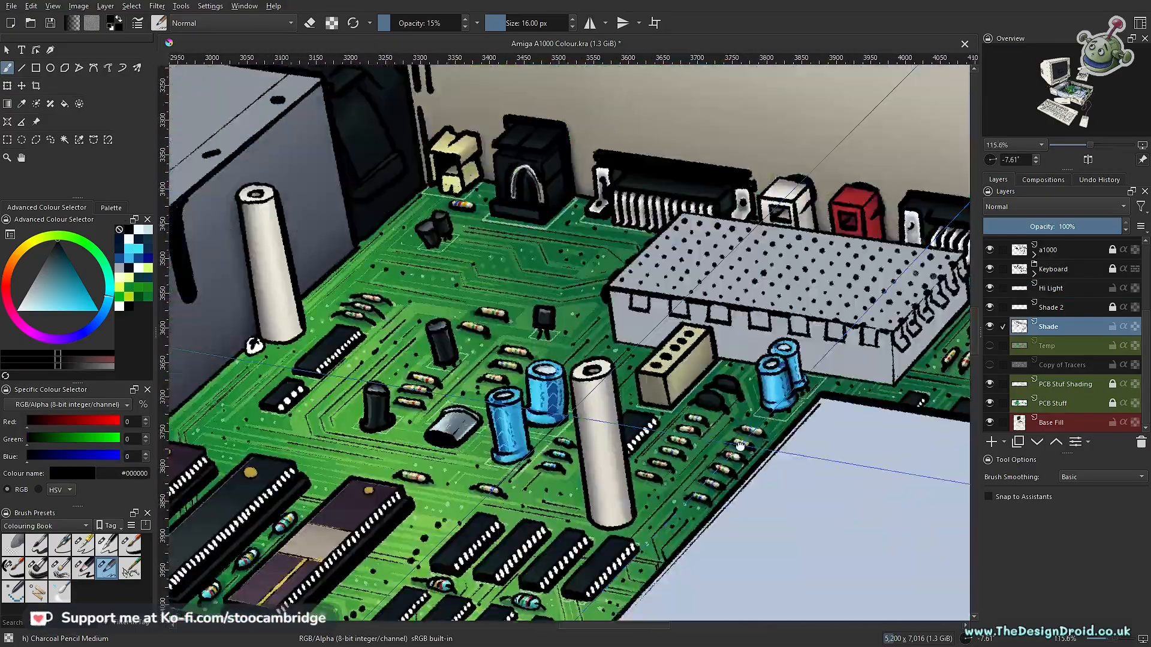
click(1051, 288)
click(139, 230)
scroll(599, 360, up, 4)
click(60, 545)
click(84, 548)
scroll(479, 299, down, 4)
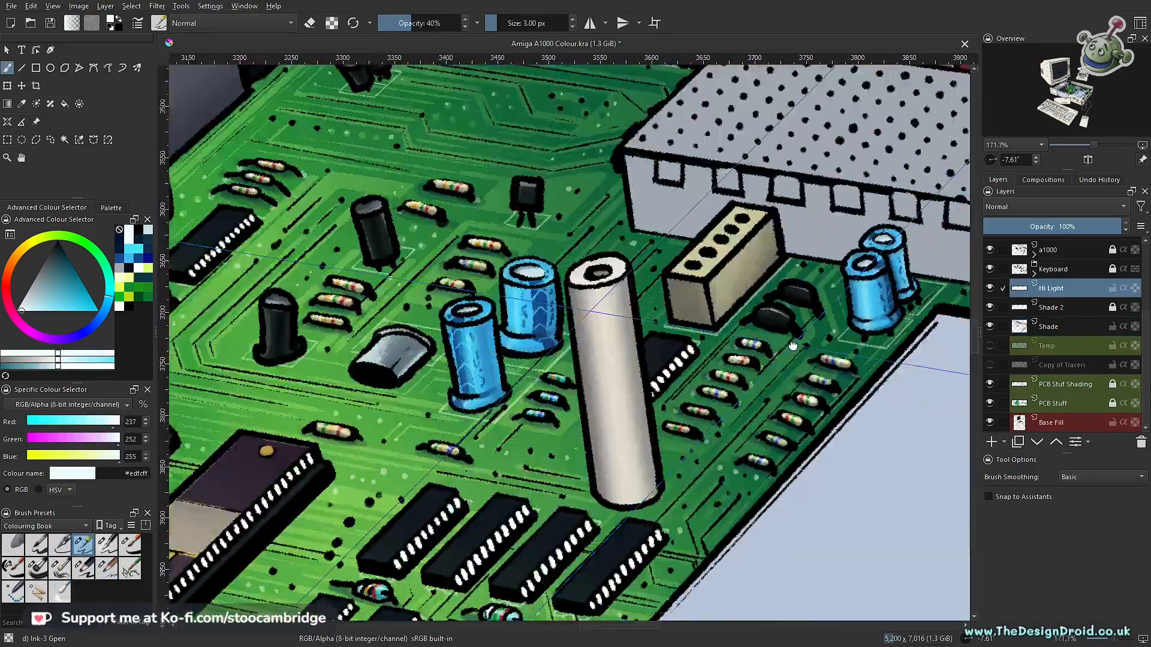
- Examine the painted resistors, capacitors, large chips and small chips across the front half of the circuit board
scroll(474, 292, up, 4)
scroll(475, 292, down, 4)
scroll(348, 393, up, 3)
scroll(569, 360, down, 4)
drag(839, 431, 383, 542)
drag(814, 395, 842, 360)
mouse_move(550, 425)
mouse_down()
mouse_move(611, 374)
mouse_move(801, 306)
mouse_up()
mouse_move(497, 414)
mouse_down()
mouse_move(686, 380)
mouse_move(816, 376)
mouse_up()
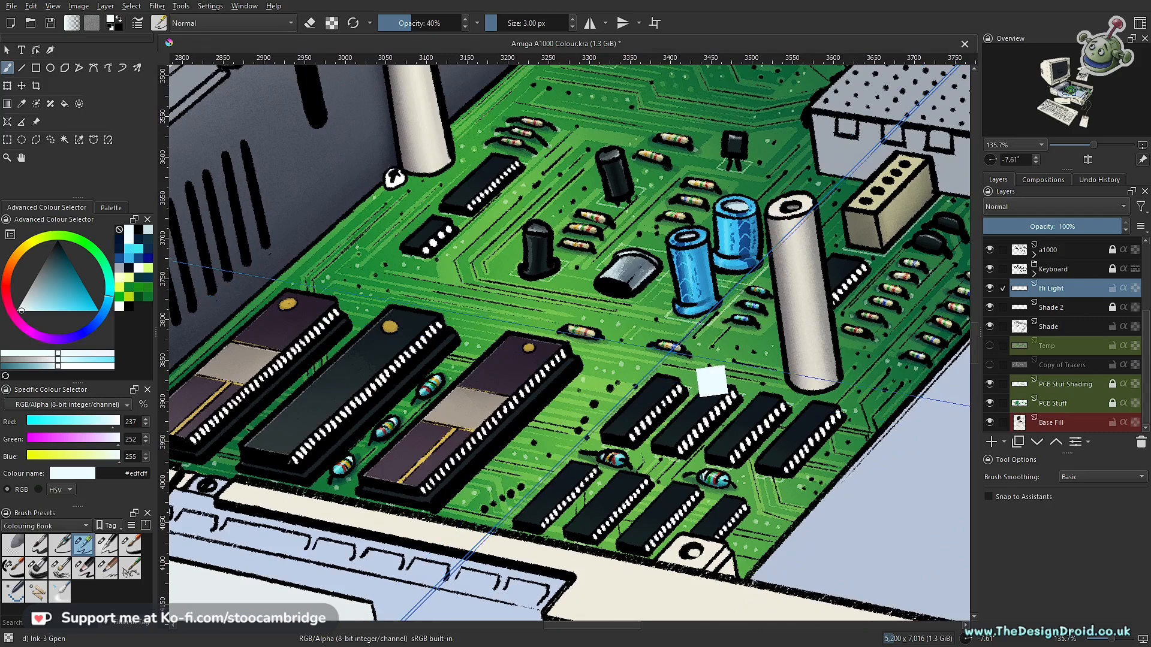
drag(654, 322, 781, 308)
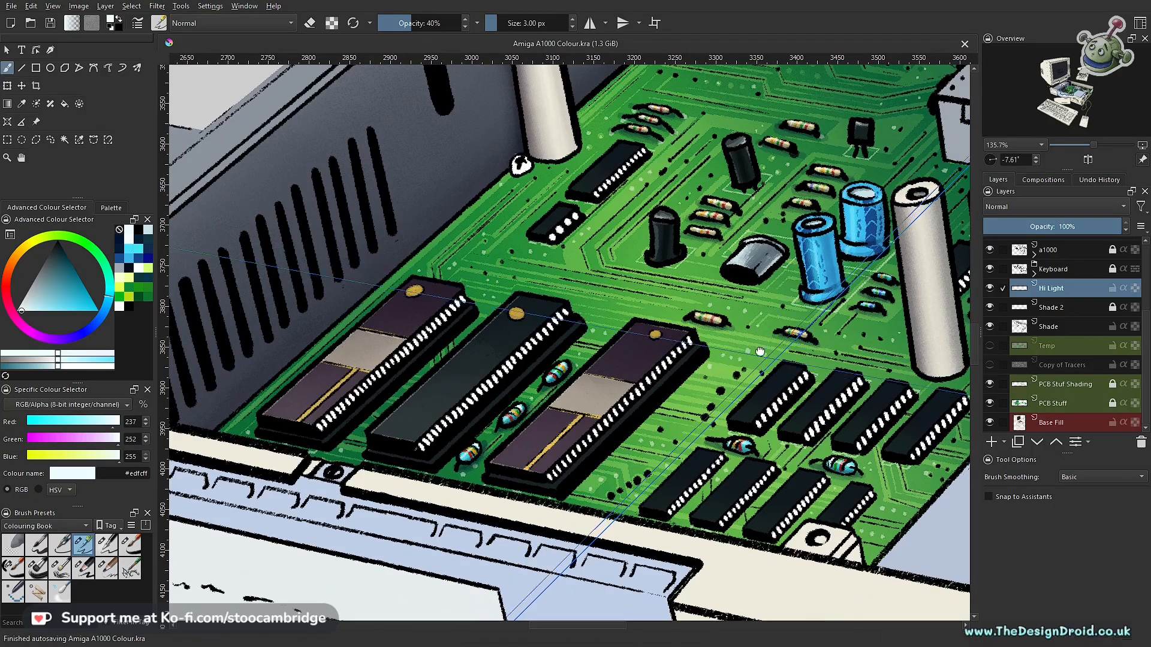
scroll(754, 335, up, 2)
scroll(753, 335, up, 2)
drag(171, 282, 453, 289)
scroll(461, 271, down, 3)
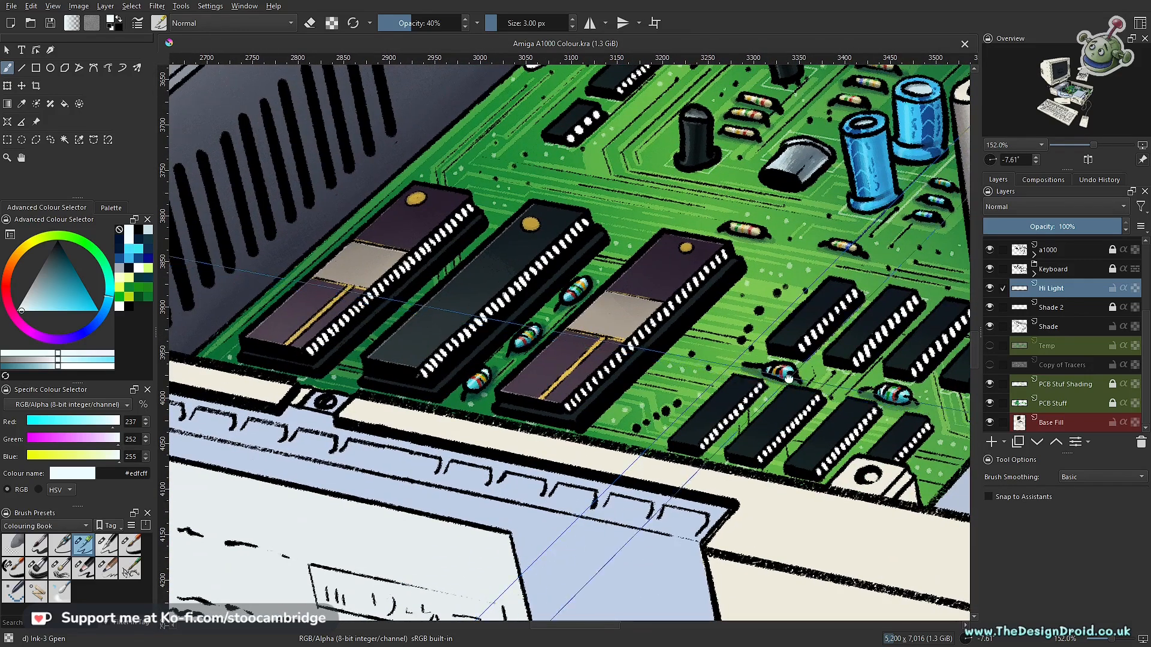
scroll(788, 376, up, 4)
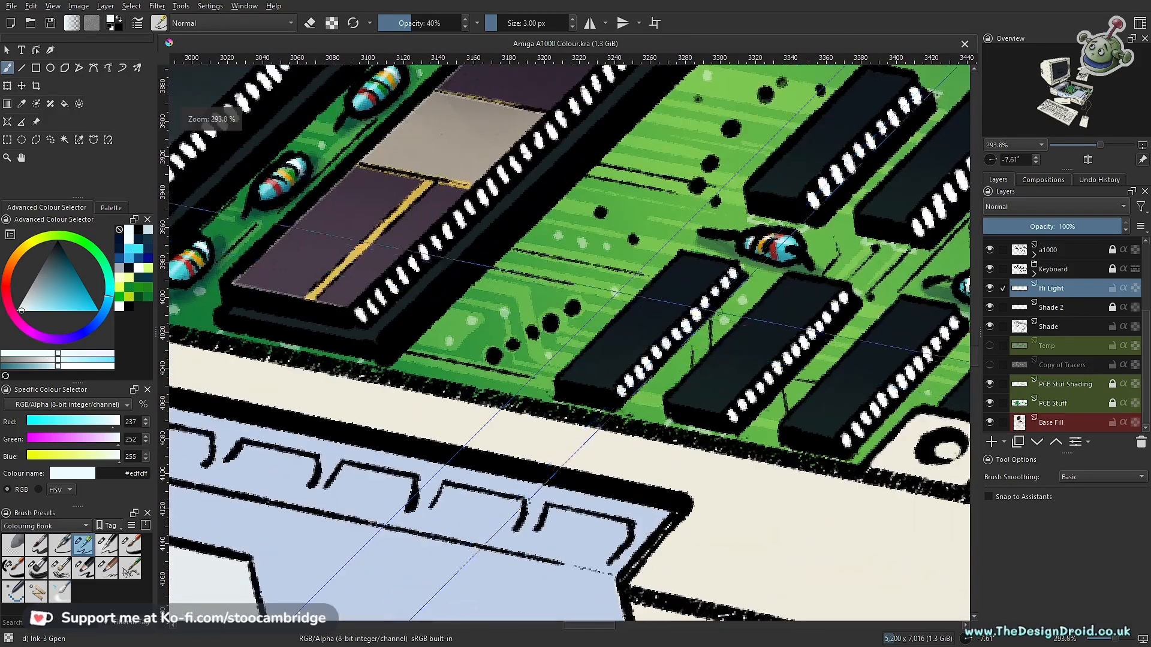
- Try to draw a near-white highlight line along the top of the front small chip with the Ink-4 Pen Rough
drag(684, 297, 659, 330)
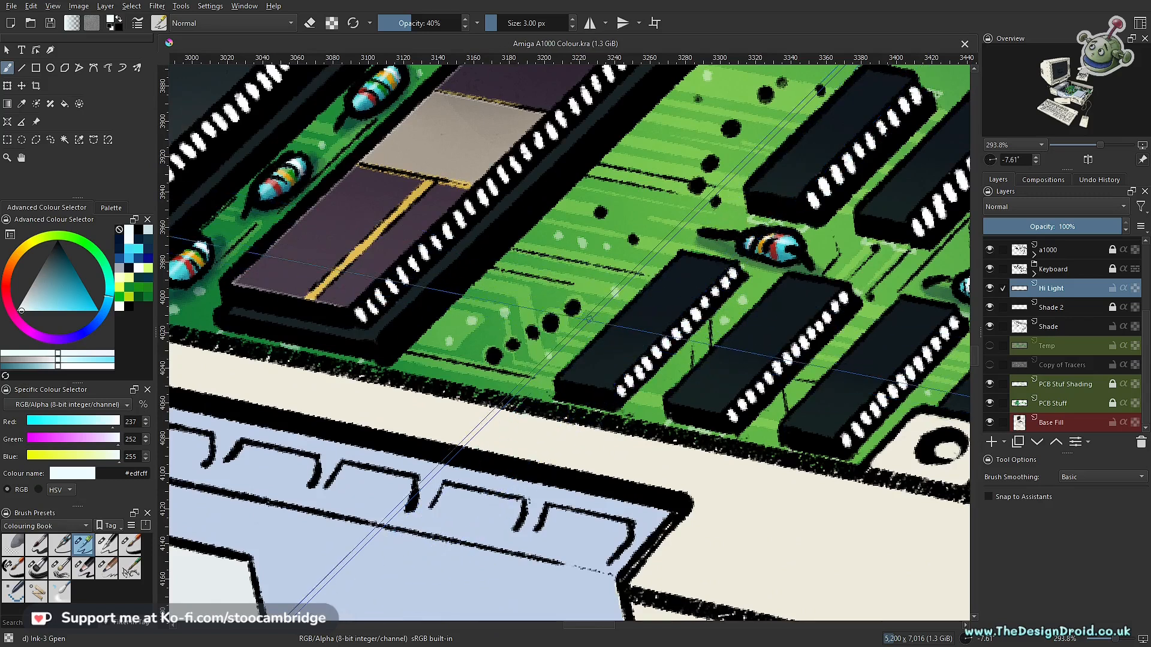
key(slash)
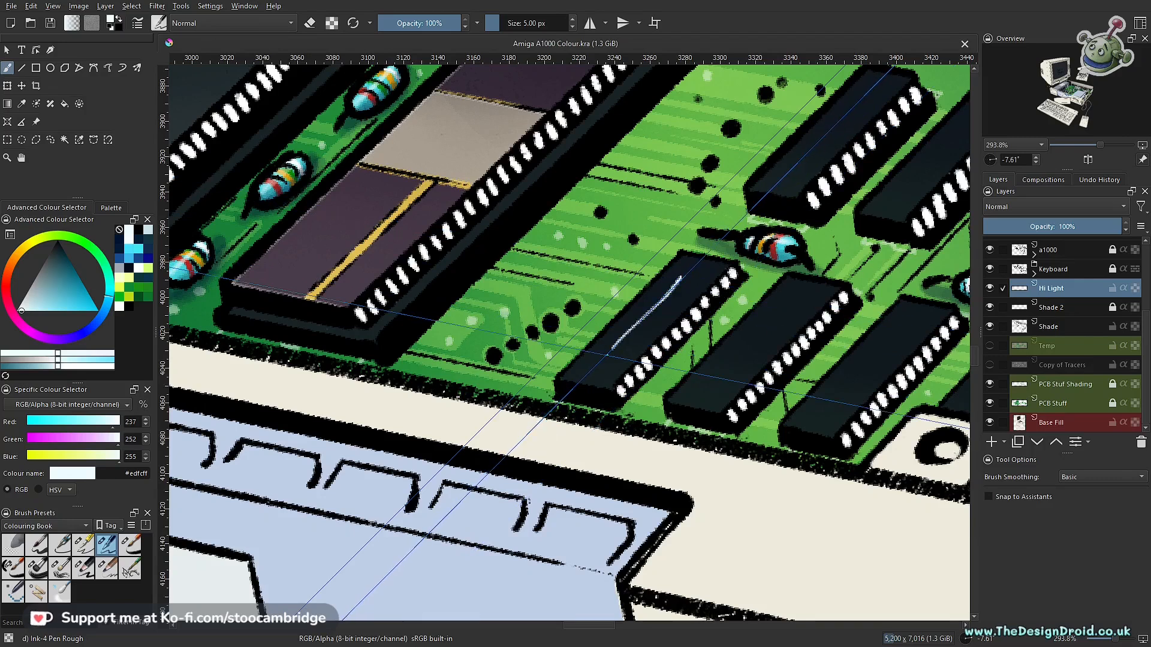
key(ctrl+z)
scroll(682, 295, up, 2)
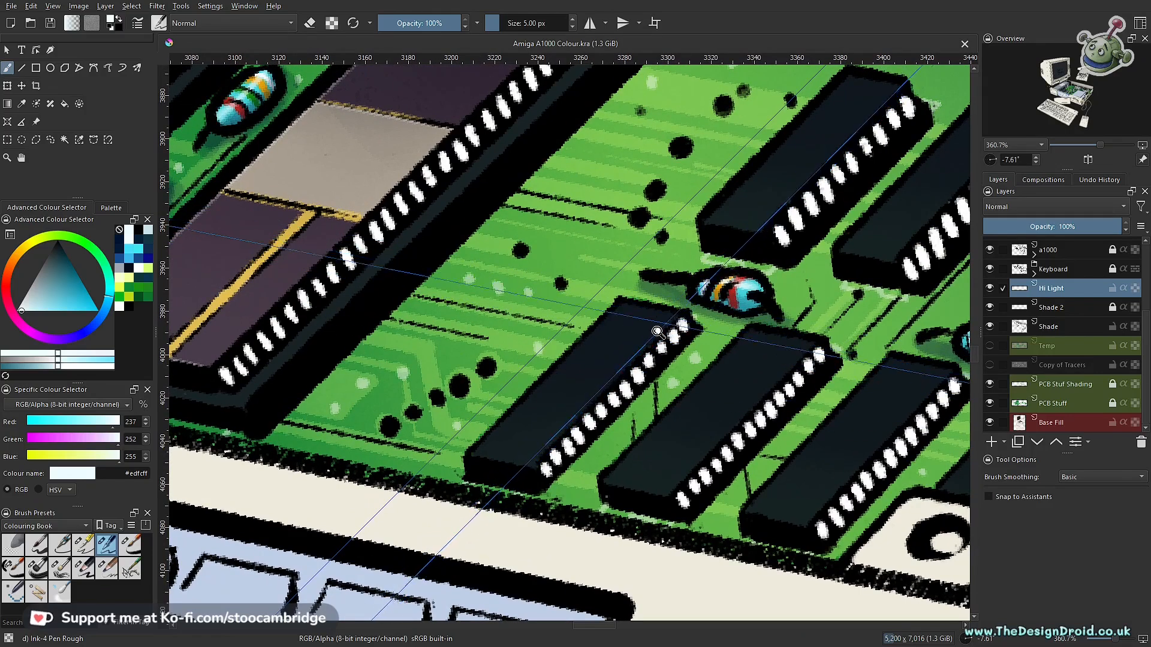
scroll(599, 376, down, 3)
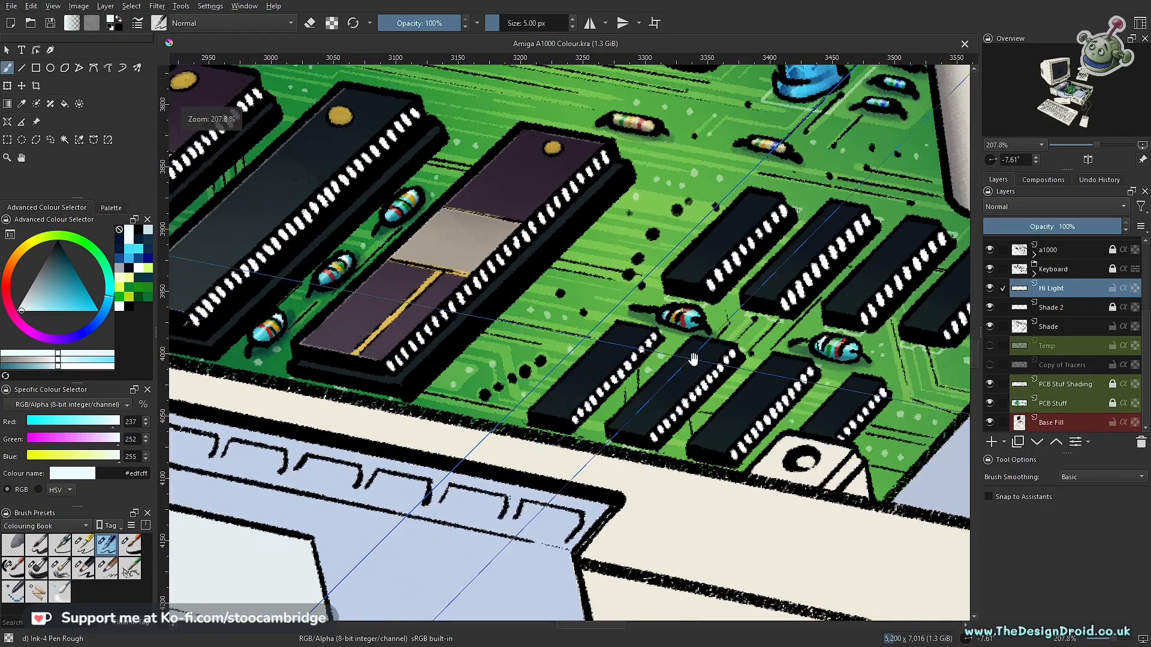
drag(694, 358, 566, 416)
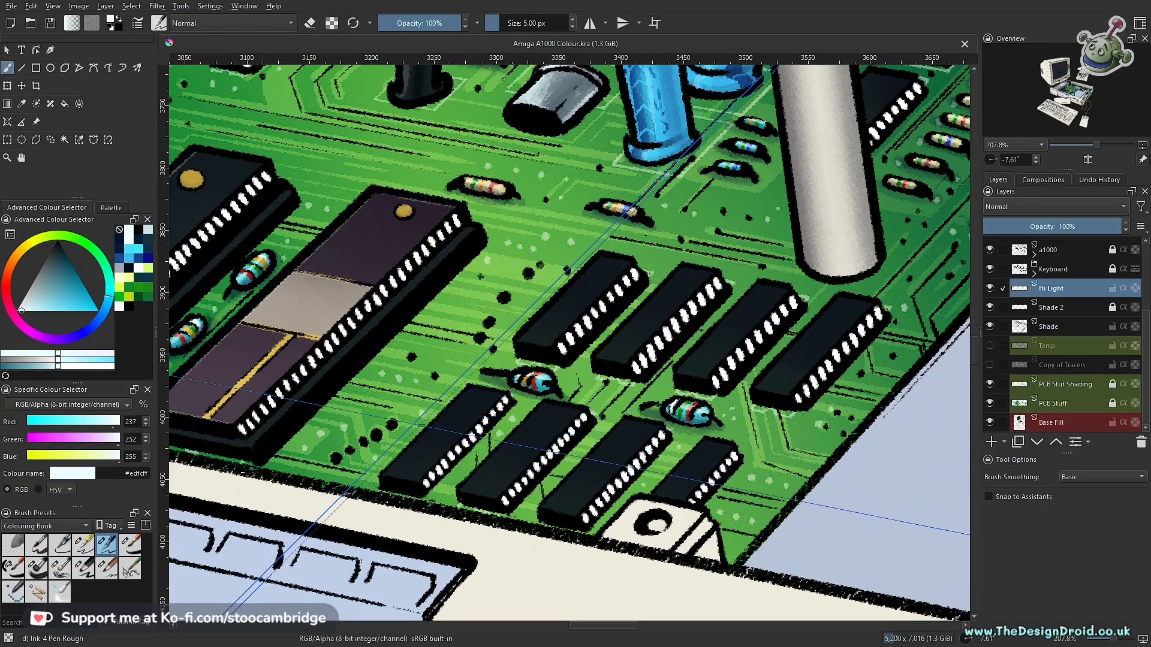
- Select the top faces of the two leftmost small chips in each front row with the Polygonal Selection tool
drag(545, 314, 524, 335)
drag(499, 372, 602, 376)
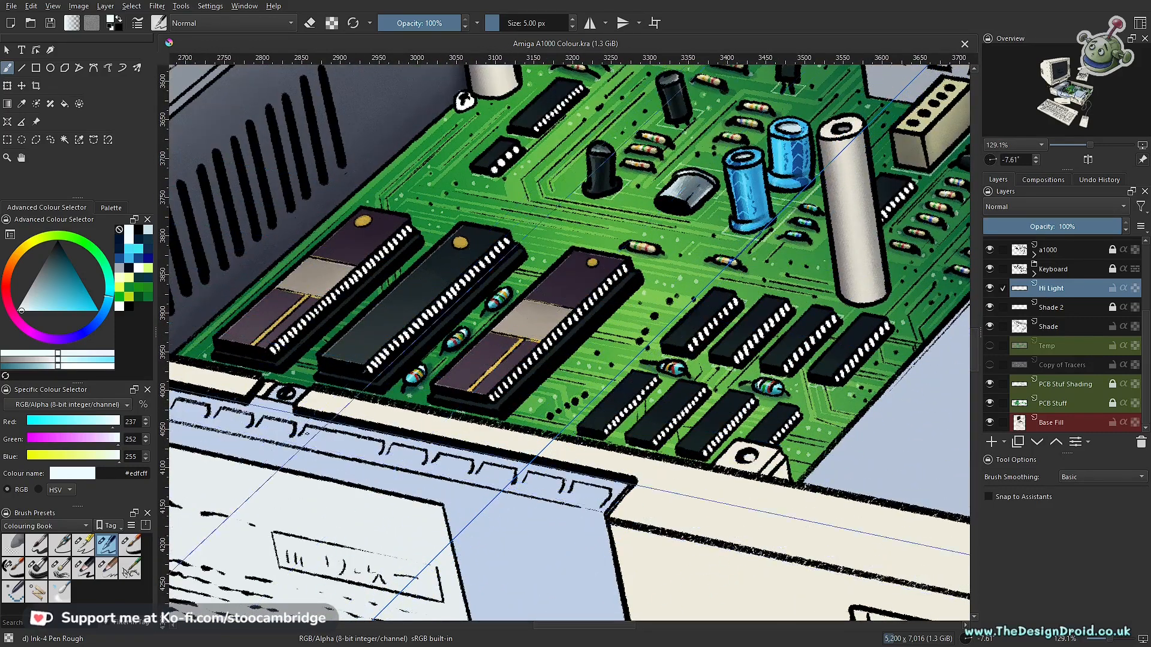
key(l)
scroll(612, 383, up, 5)
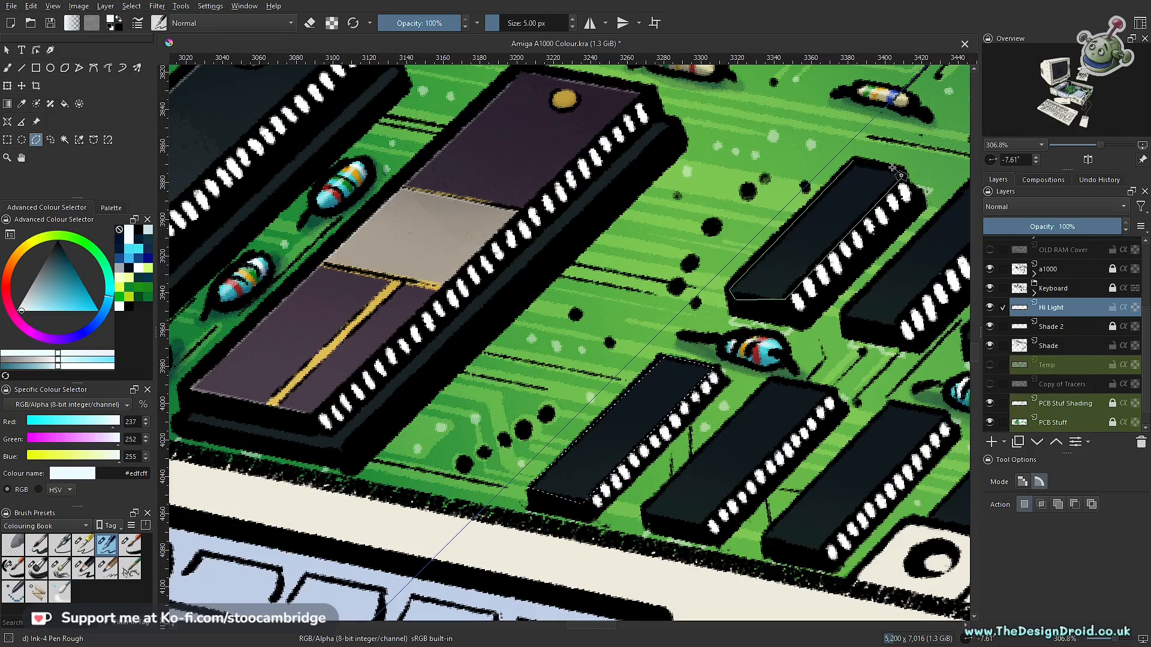
drag(842, 295, 638, 280)
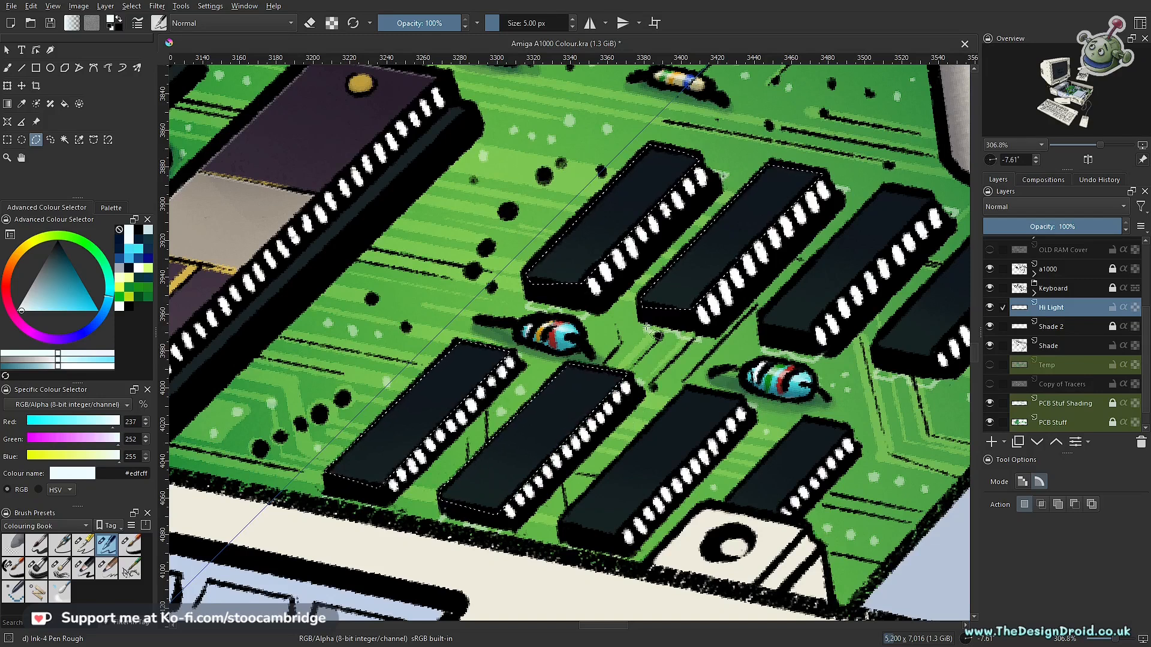
key(b)
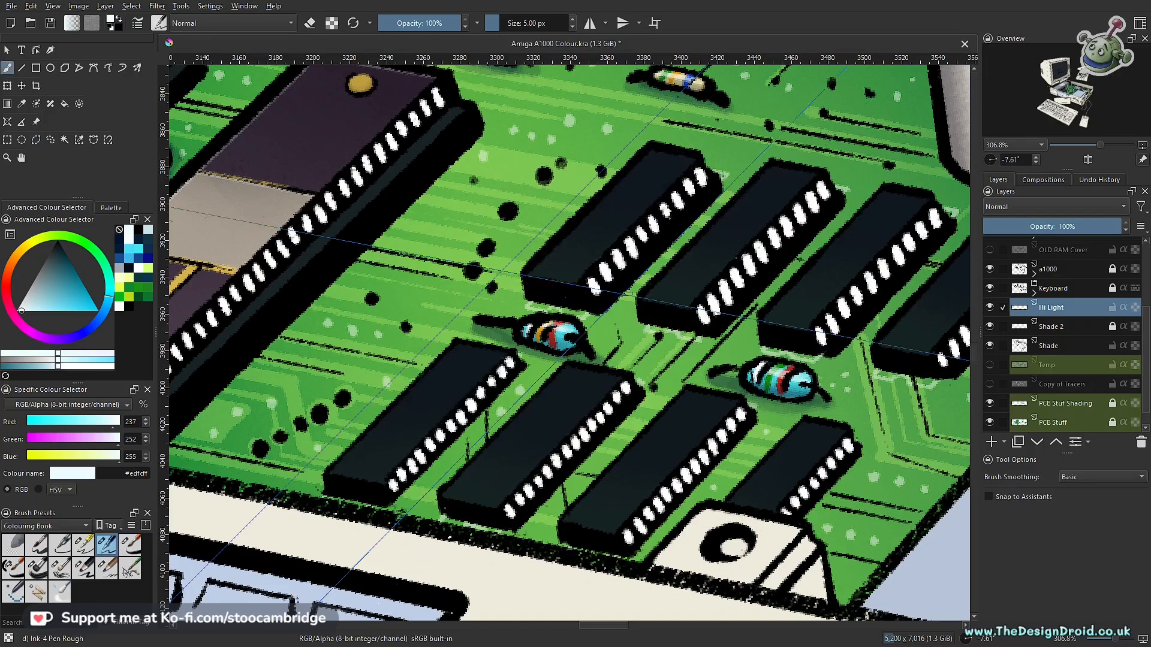
- Try soft near-white shading on the selected chip tops with the Charcoal pencil large at 5% opacity and 73 px
click(84, 569)
key(bracketright)
key(bracketright)
key(bracketright)
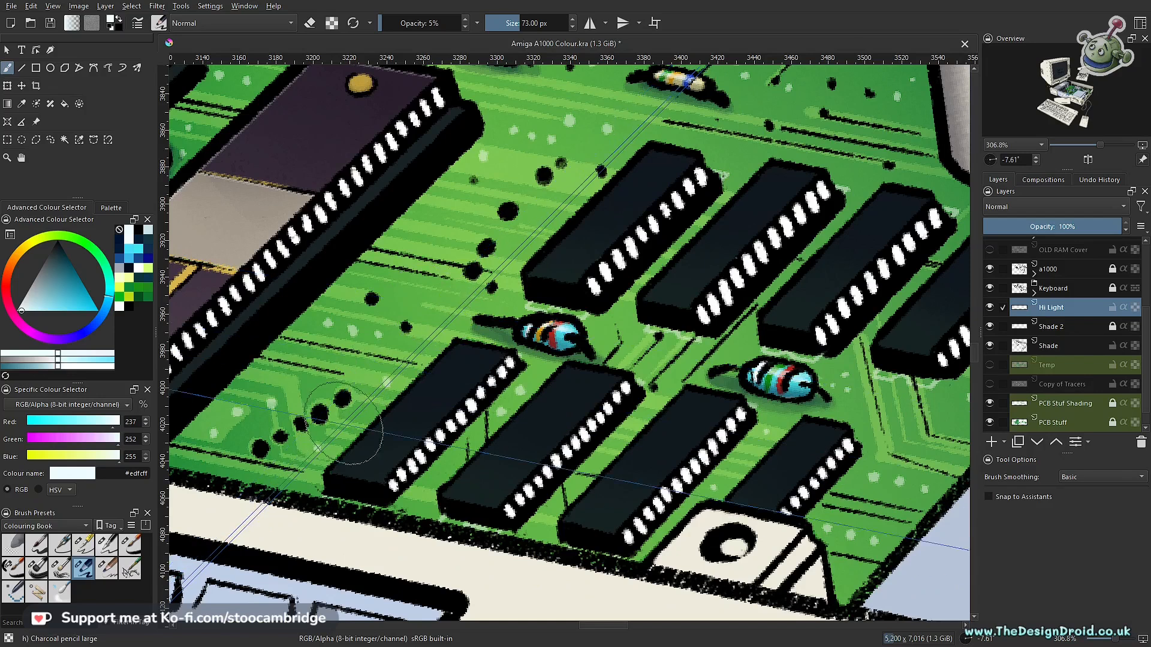
drag(473, 374, 369, 471)
drag(444, 359, 337, 490)
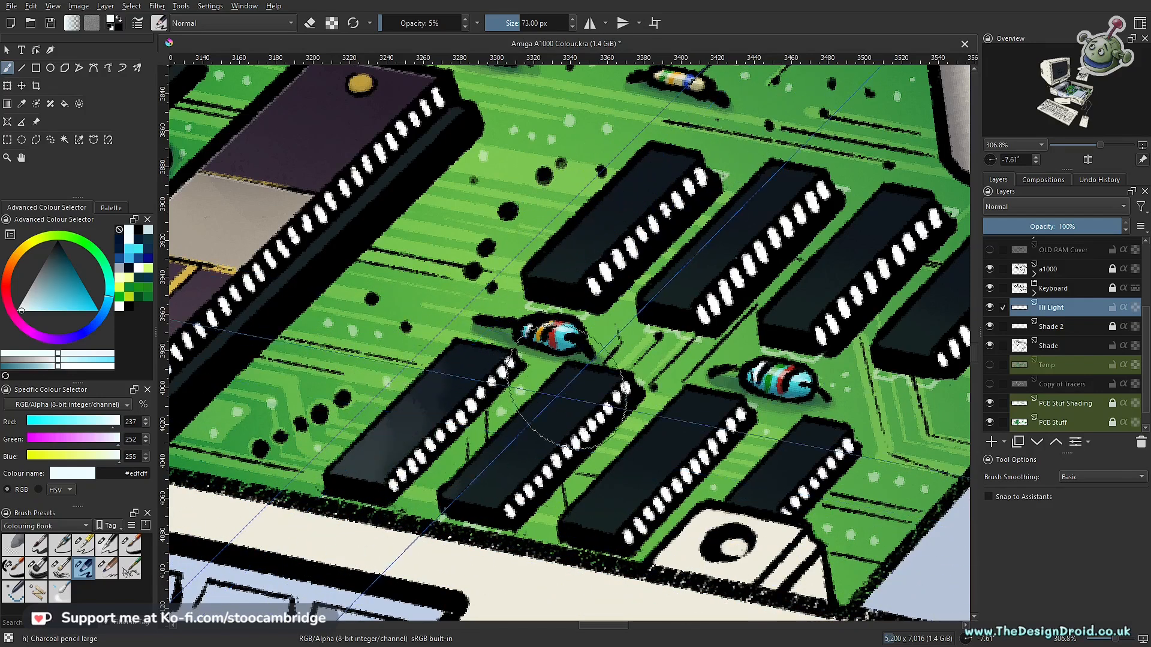
- Try the Charcoal Pencil Medium at 5% opacity and 51 px for the chip-top highlights
click(106, 566)
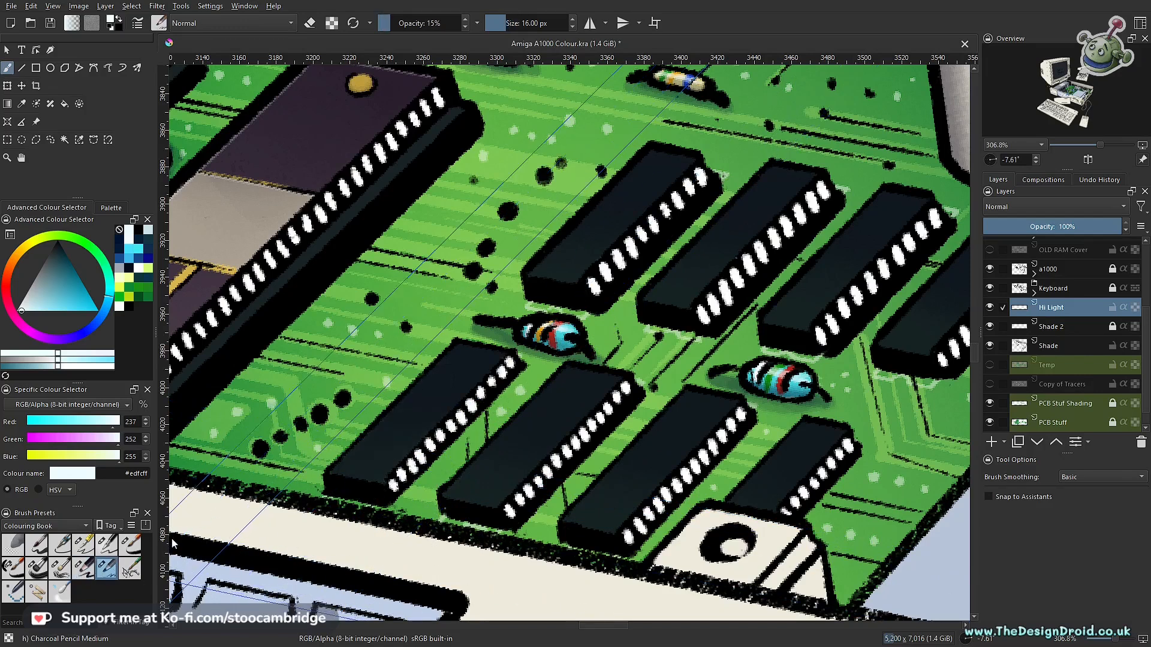
key(bracketright)
key(bracketright)
key(bracketright)
key(bracketright)
key(bracketright)
key(bracketright)
key(bracketright)
key(bracketright)
key(bracketright)
key(bracketright)
key(bracketright)
key(bracketright)
key(bracketright)
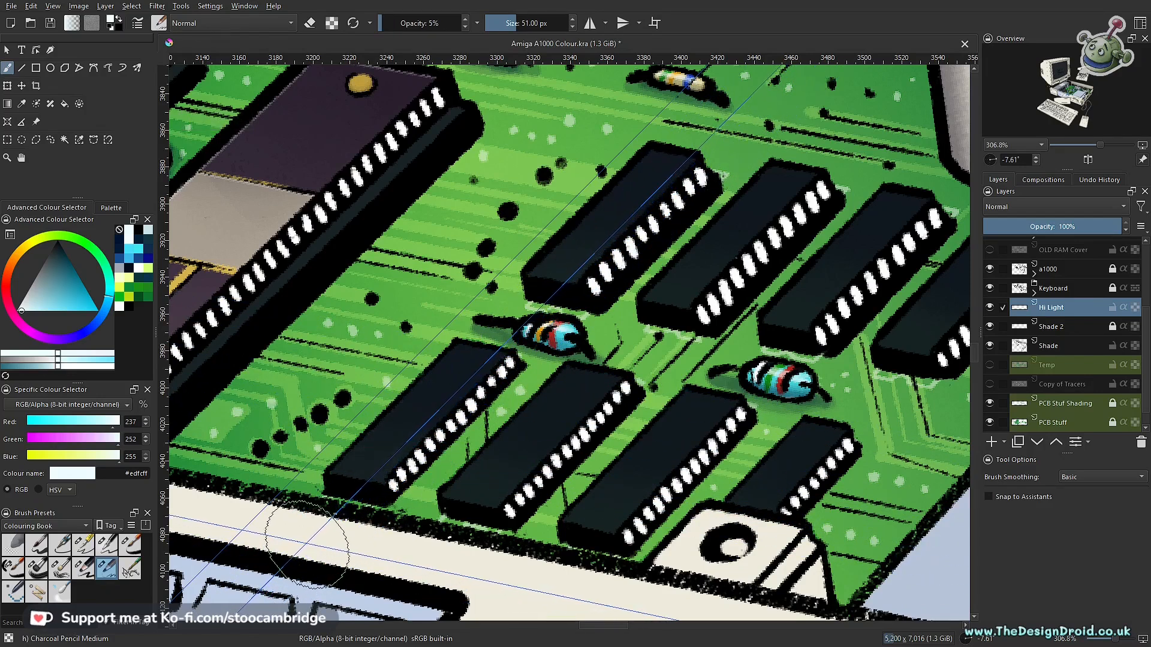
- Try the Dry Brushing preset at 5% opacity and 44 px for the chip-top highlights
click(60, 567)
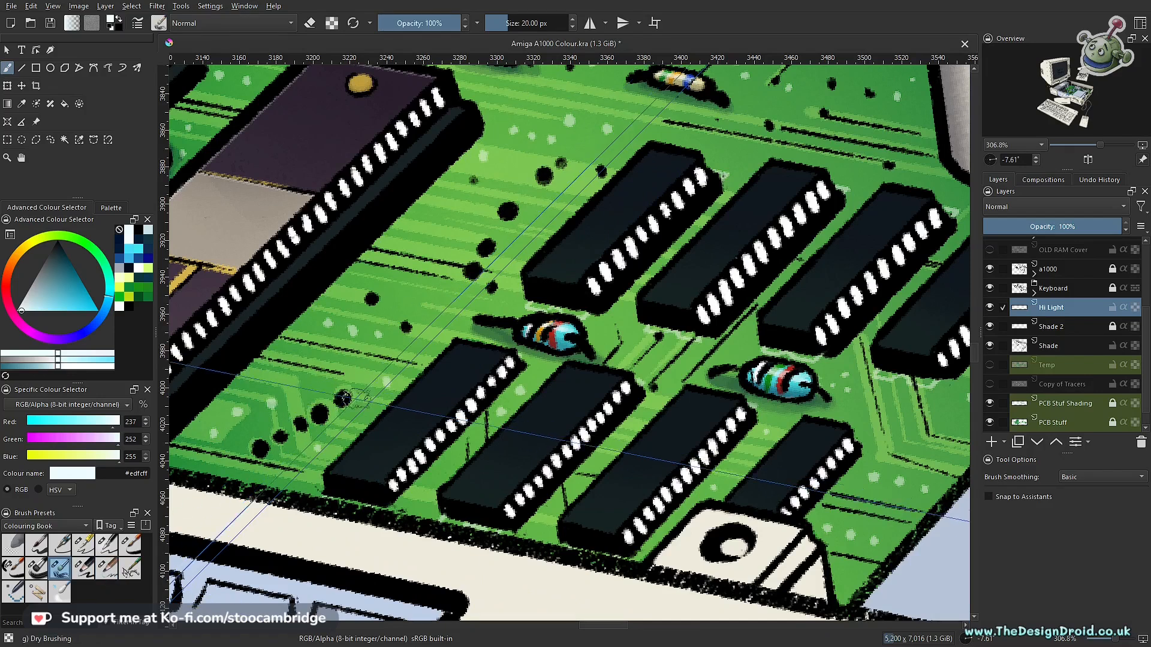
key(bracketright)
key(bracketright)
key(bracketright)
key(bracketright)
key(bracketright)
key(bracketright)
key(bracketright)
key(bracketright)
key(bracketright)
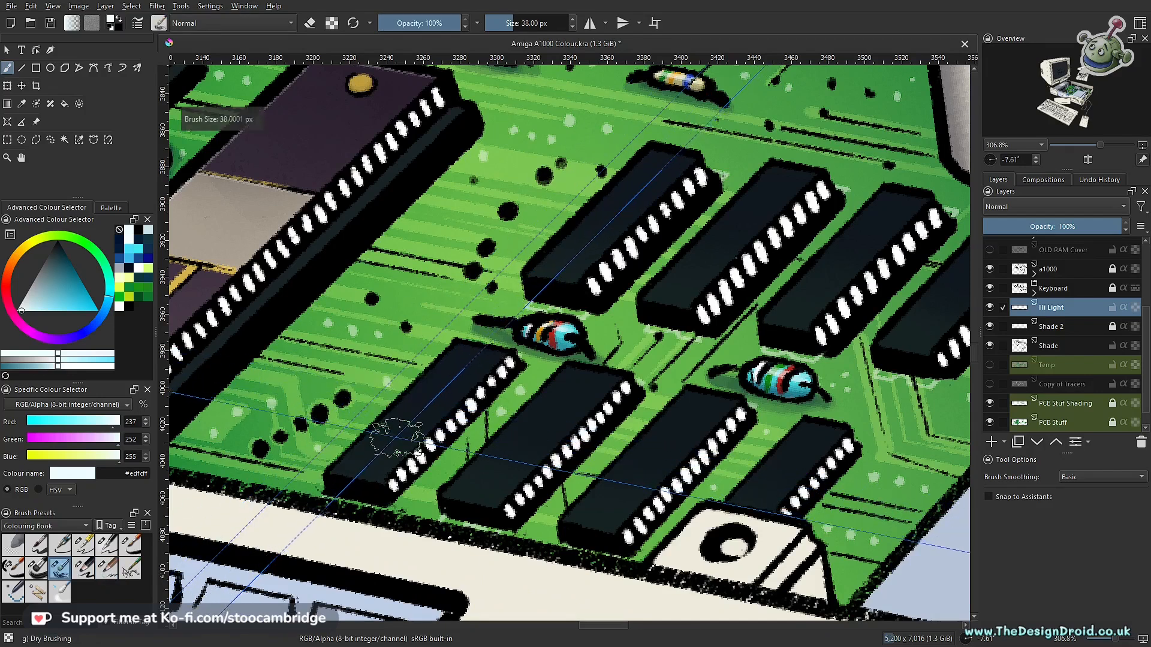
key(i)
key(i)
key(i)
key(i)
key(i)
key(i)
key(i)
key(i)
key(i)
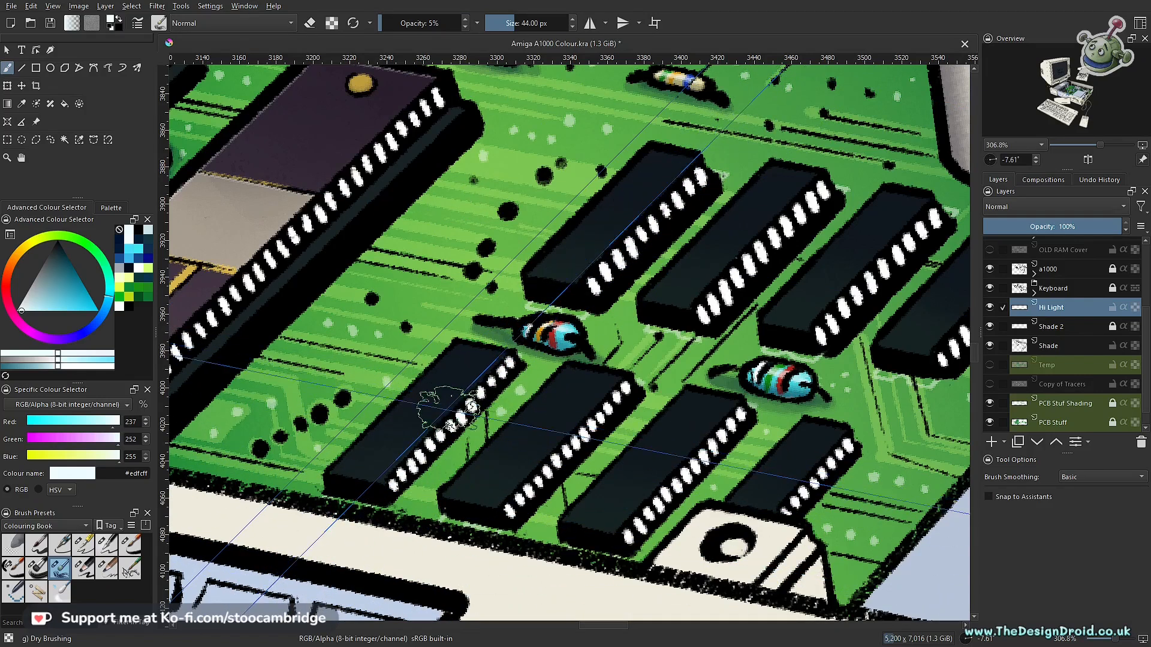
- Set up the Bristles-3 Large Smooth brush at 5% opacity and 63 px for the chip-top highlights
key(/)
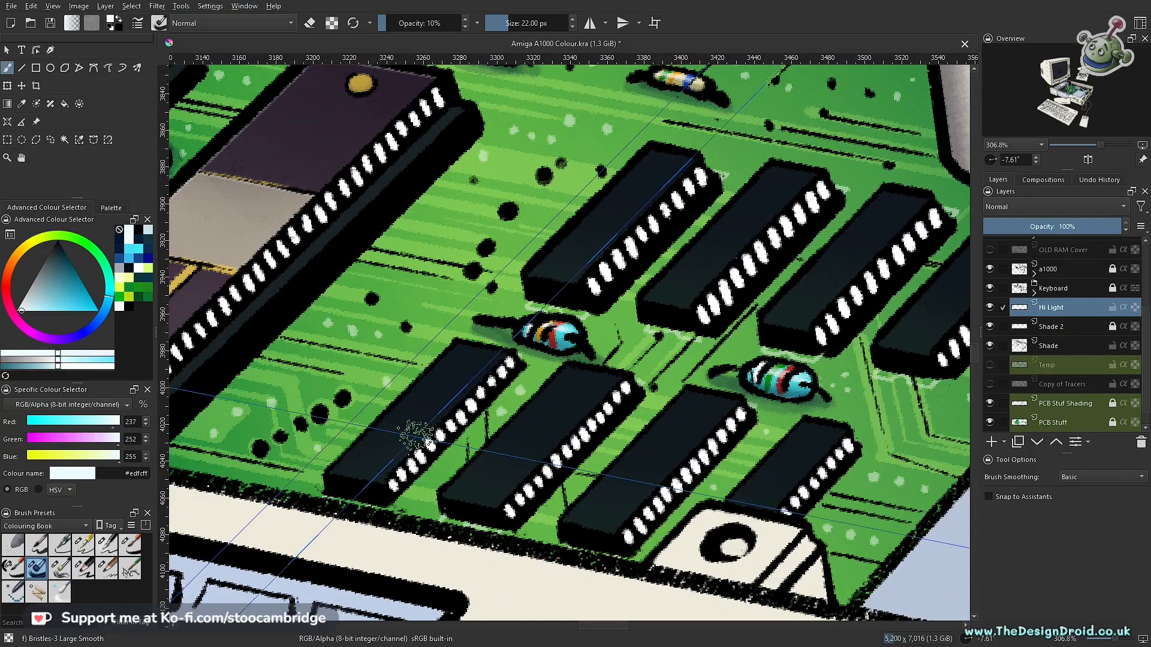
key(])
key(])
key(])
key(])
key(])
key(])
key(])
key(])
key(])
key(])
key(])
key(])
key(])
key(])
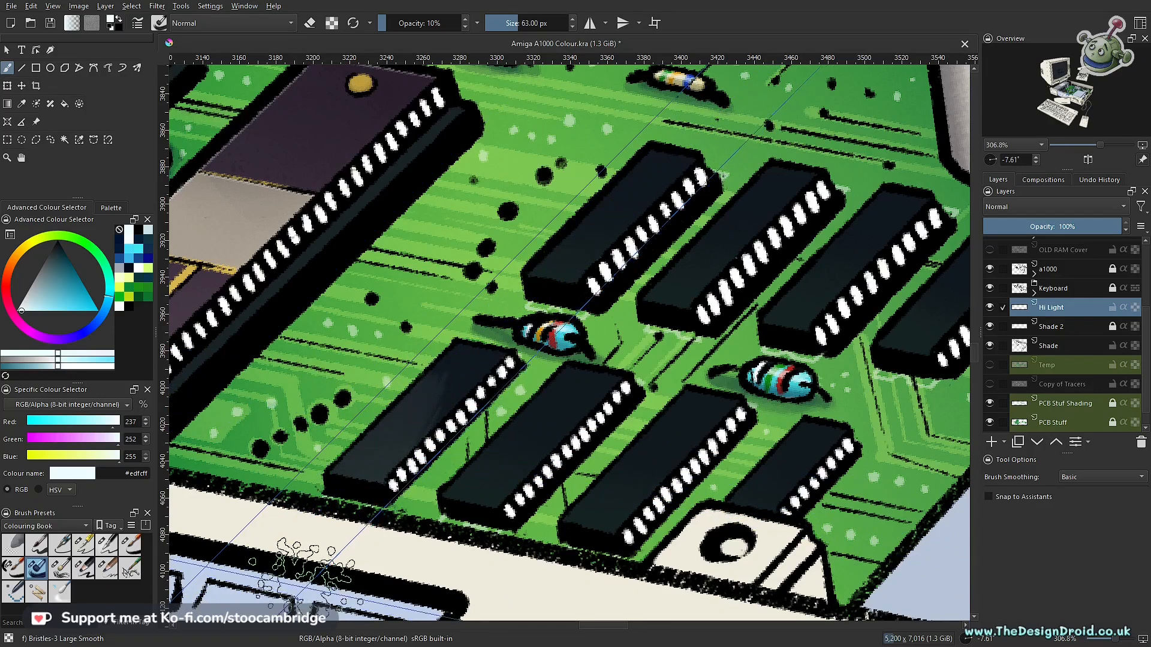
click(466, 27)
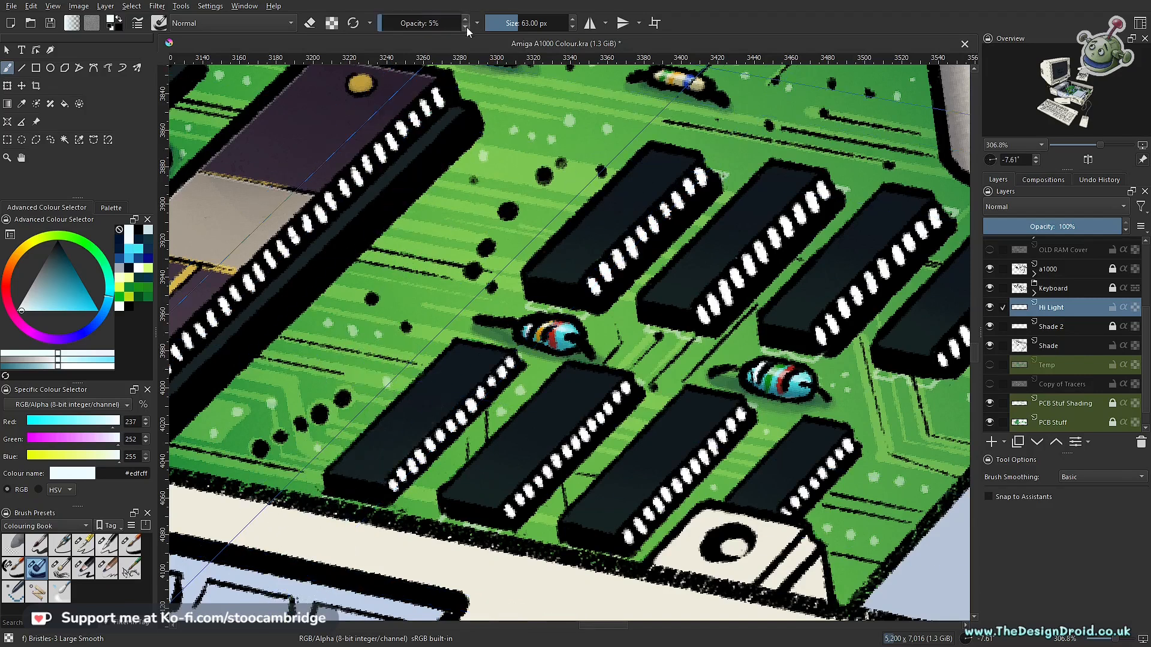
- Brush soft near-white highlights along the tops of the four selected small chips on the Hi Light layer
drag(415, 372, 380, 476)
mouse_move(457, 514)
mouse_down()
mouse_move(534, 450)
mouse_move(502, 452)
mouse_move(477, 486)
mouse_up()
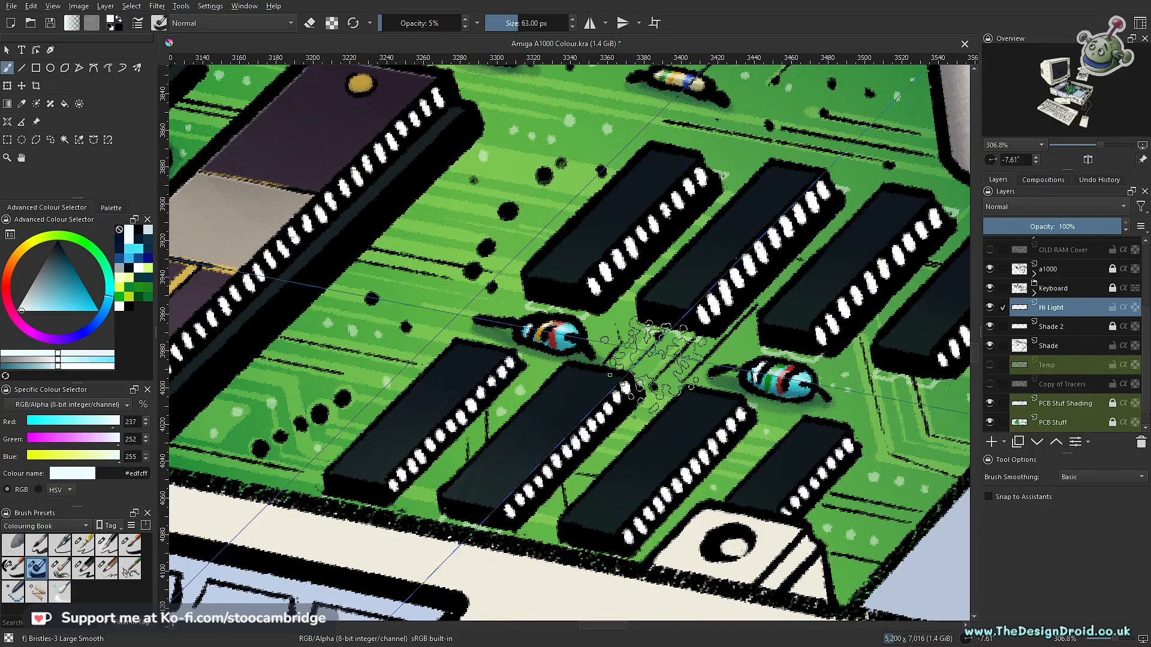
drag(637, 180, 572, 258)
drag(773, 186, 671, 302)
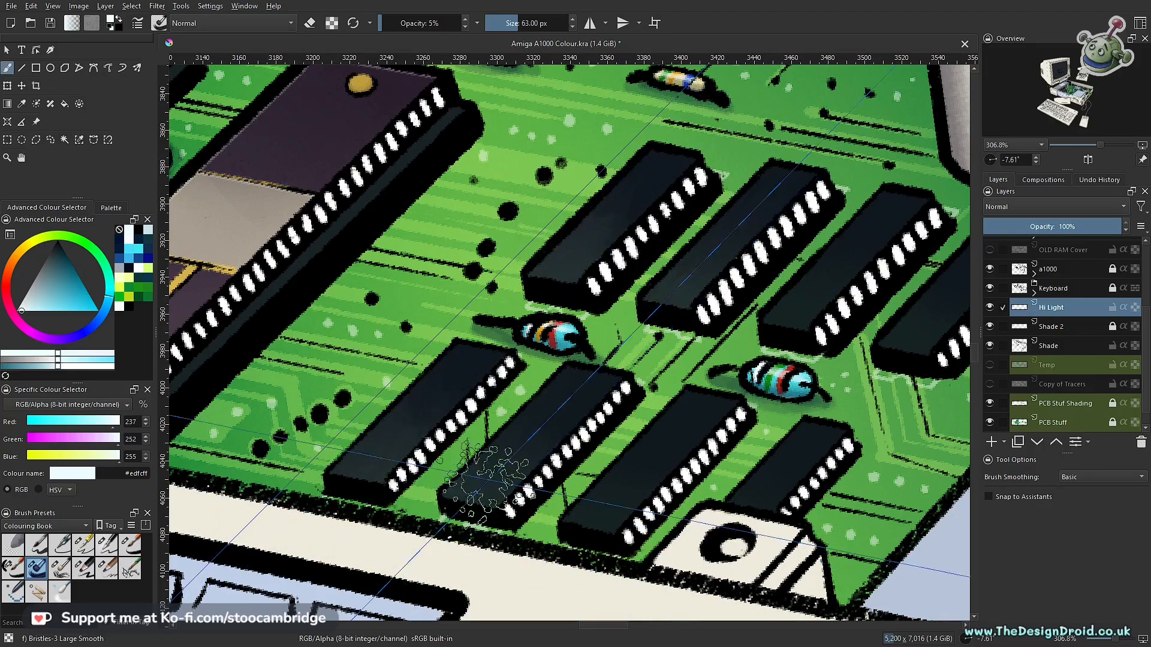
drag(642, 440, 650, 522)
mouse_move(662, 380)
mouse_down()
mouse_move(526, 433)
mouse_move(532, 373)
mouse_up()
mouse_move(411, 445)
mouse_down()
mouse_move(541, 447)
mouse_move(547, 434)
mouse_up()
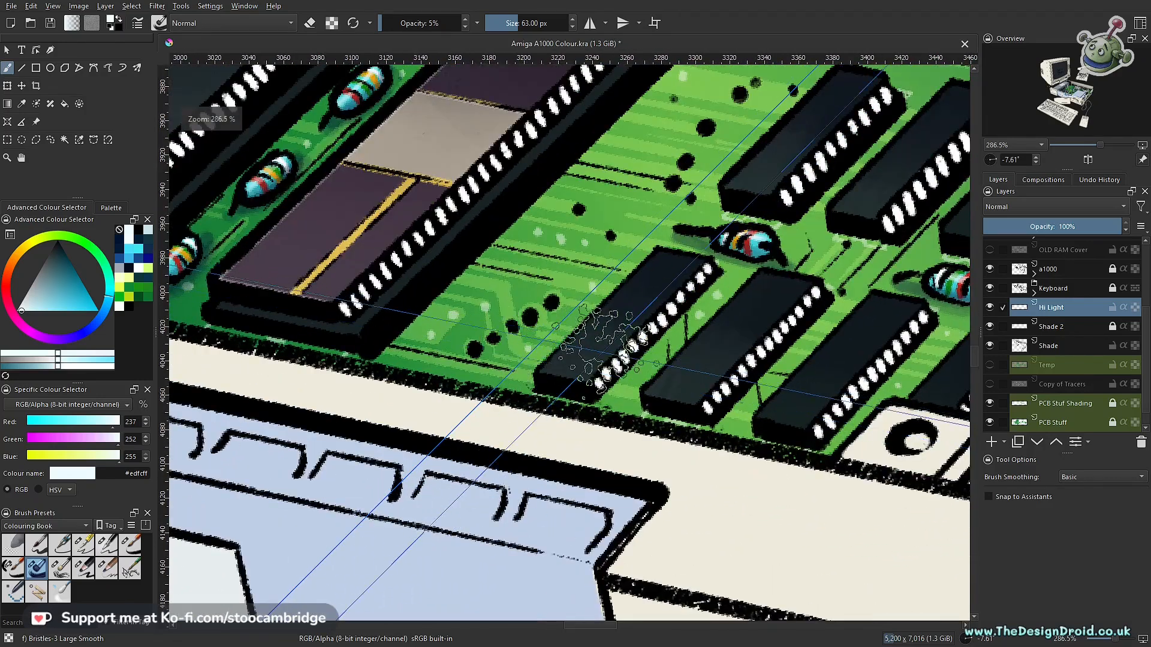
drag(793, 369, 701, 451)
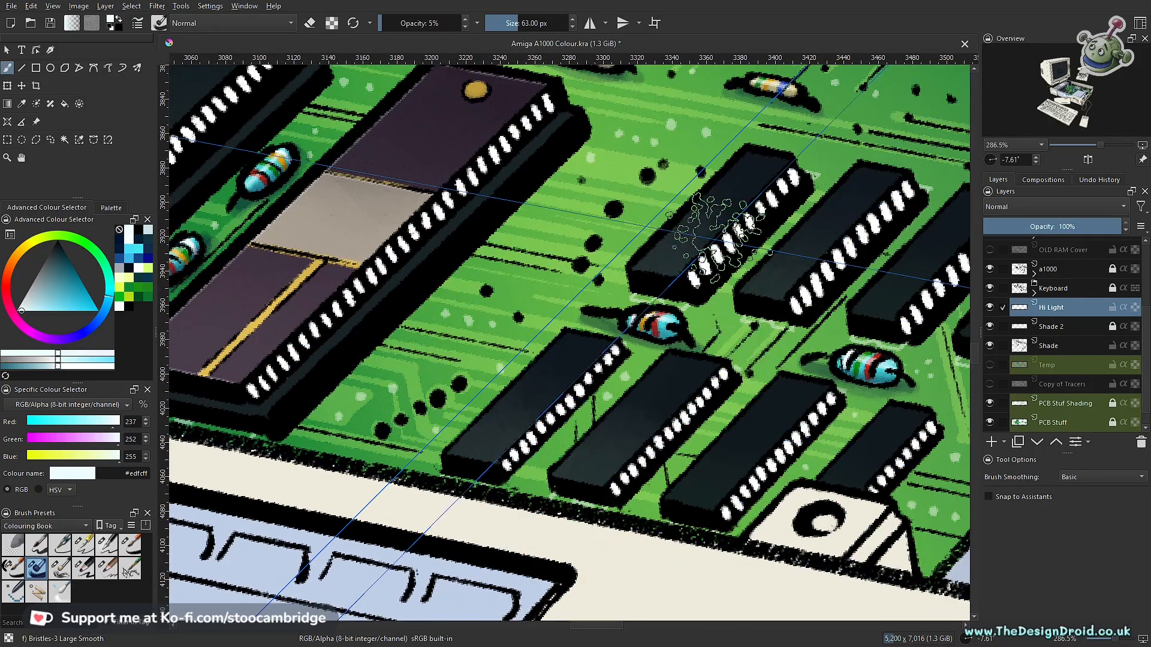
drag(764, 406, 656, 362)
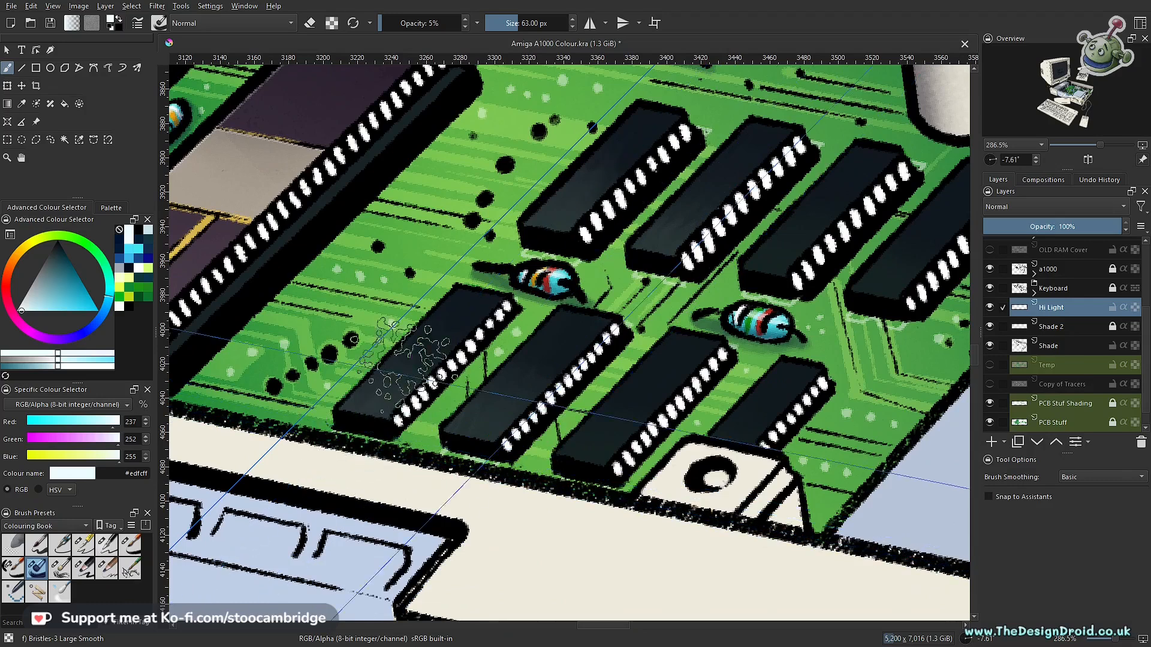
scroll(572, 476, down, 4)
mouse_move(576, 480)
mouse_down()
mouse_move(500, 497)
mouse_move(480, 522)
mouse_up()
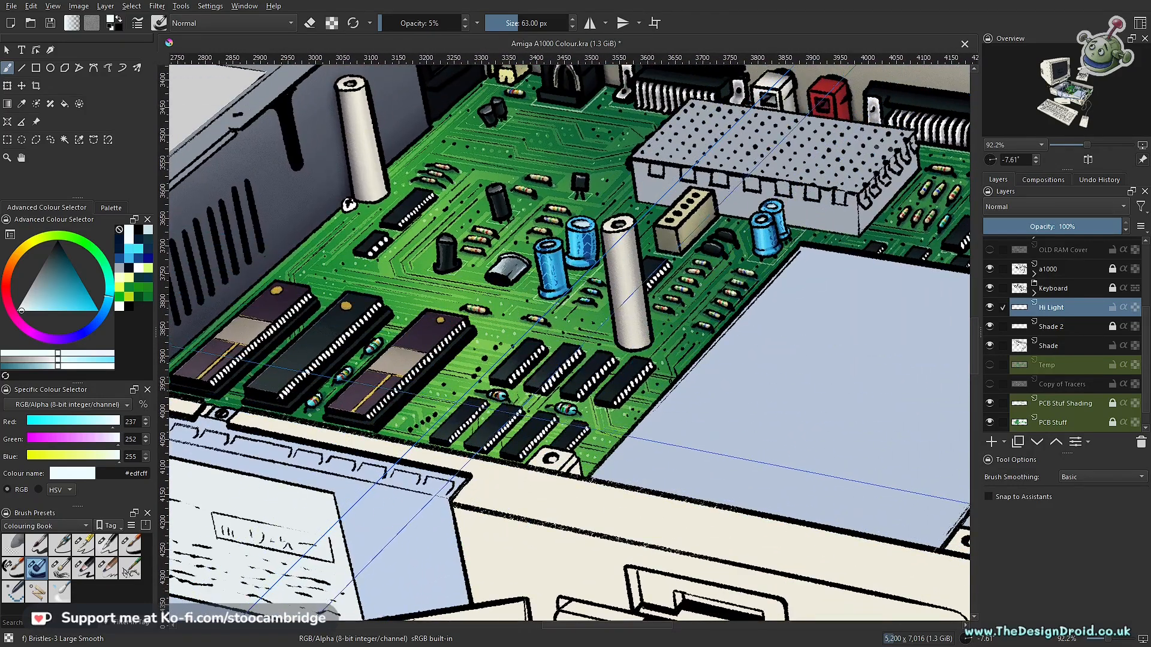
key(ctrl+z)
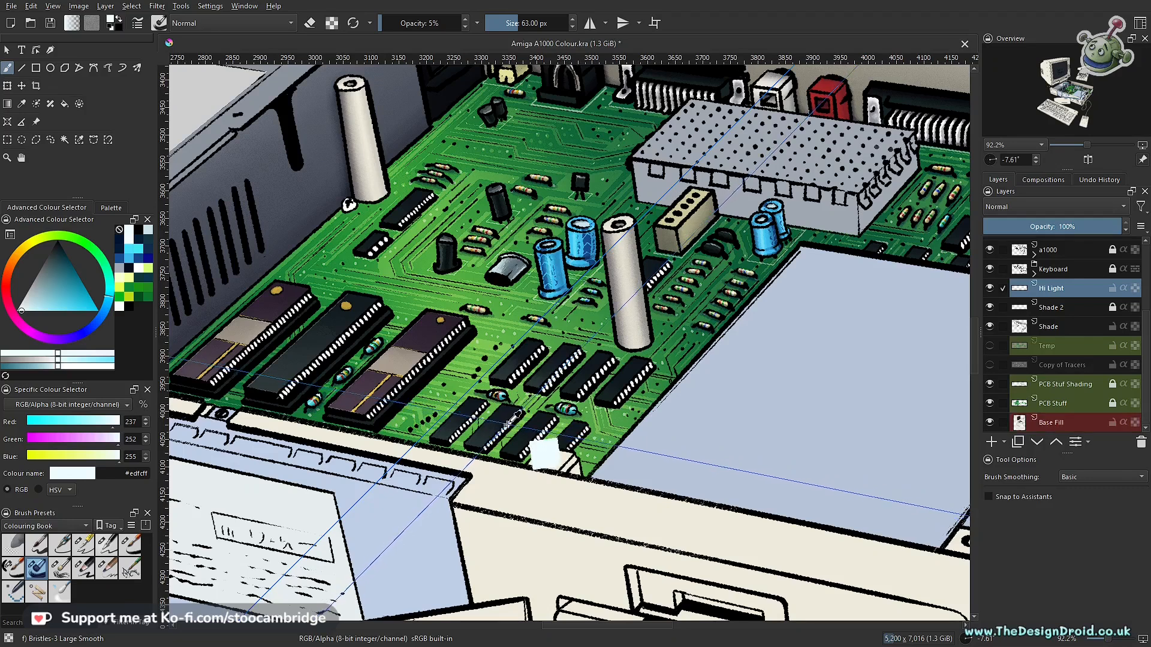
- Select the tops of the remaining four small chips in the front rows and brush soft near-white highlights onto them
key(l)
scroll(515, 414, up, 5)
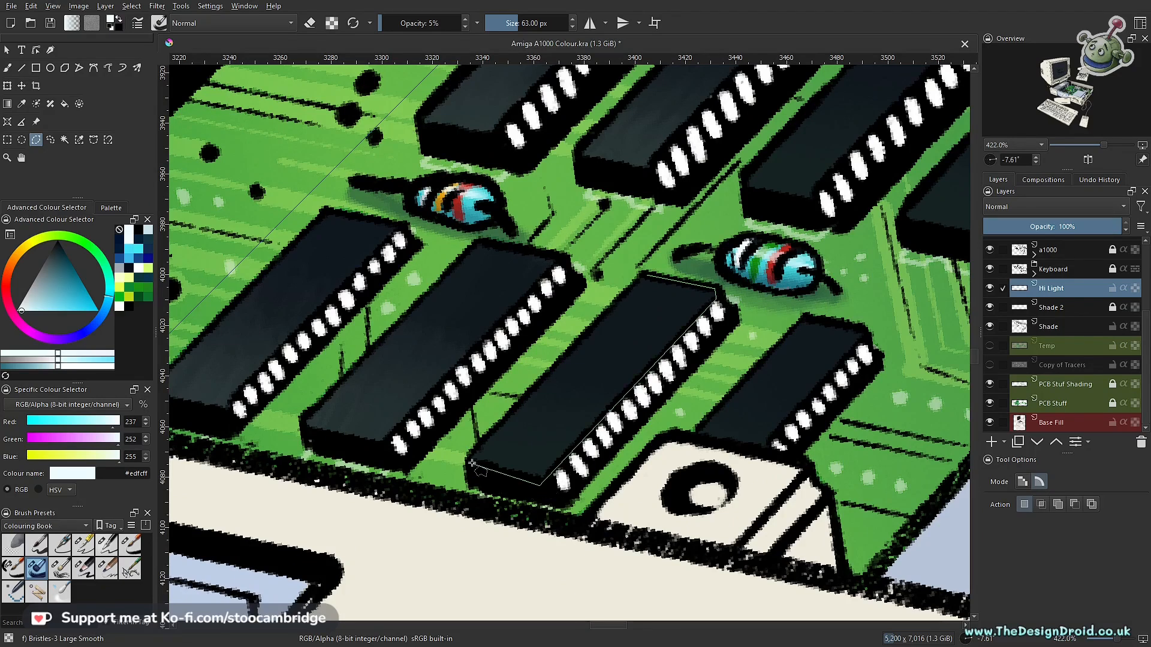
click(641, 275)
drag(758, 289, 579, 520)
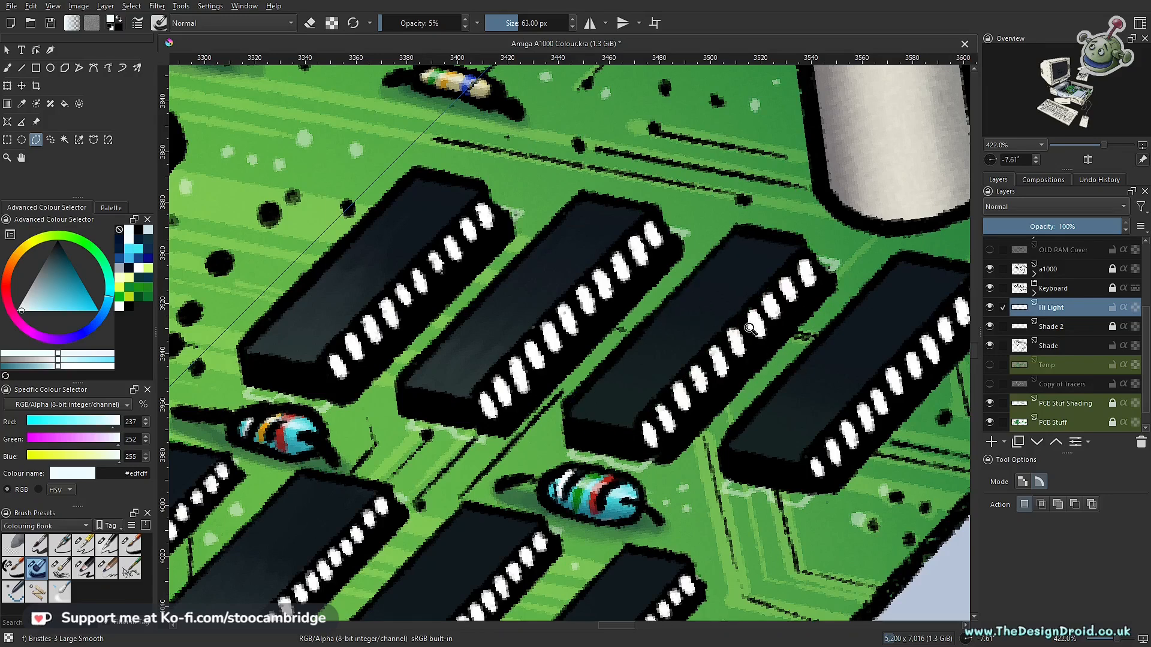
scroll(761, 339, down, 5)
scroll(736, 422, up, 4)
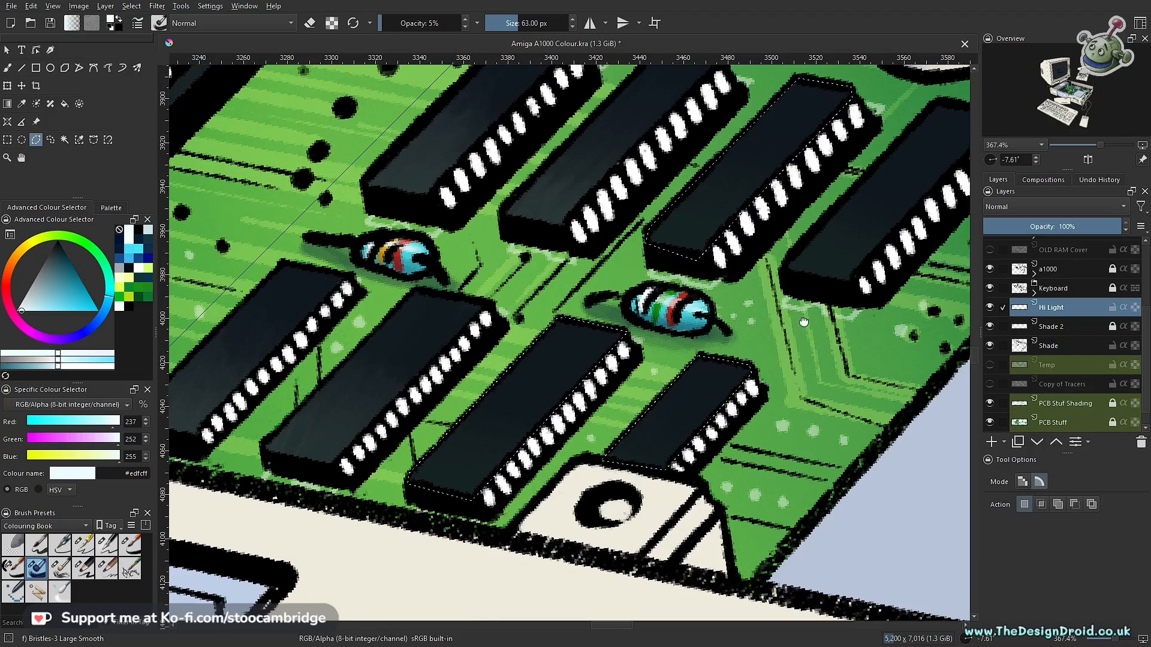
drag(810, 317, 614, 379)
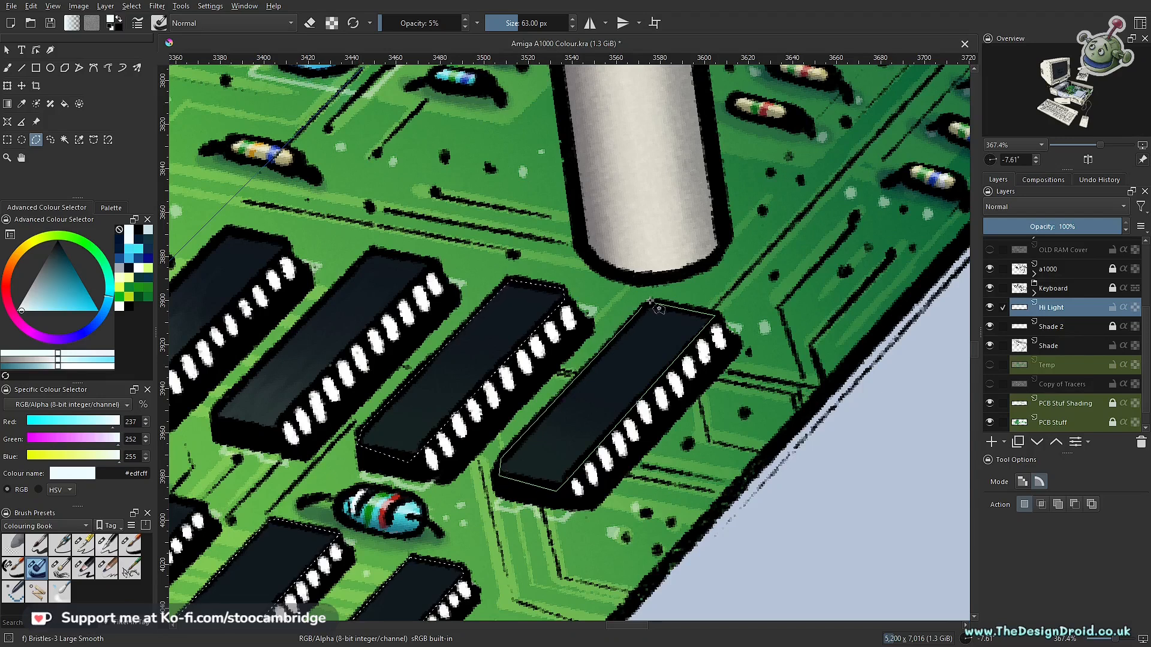
key(b)
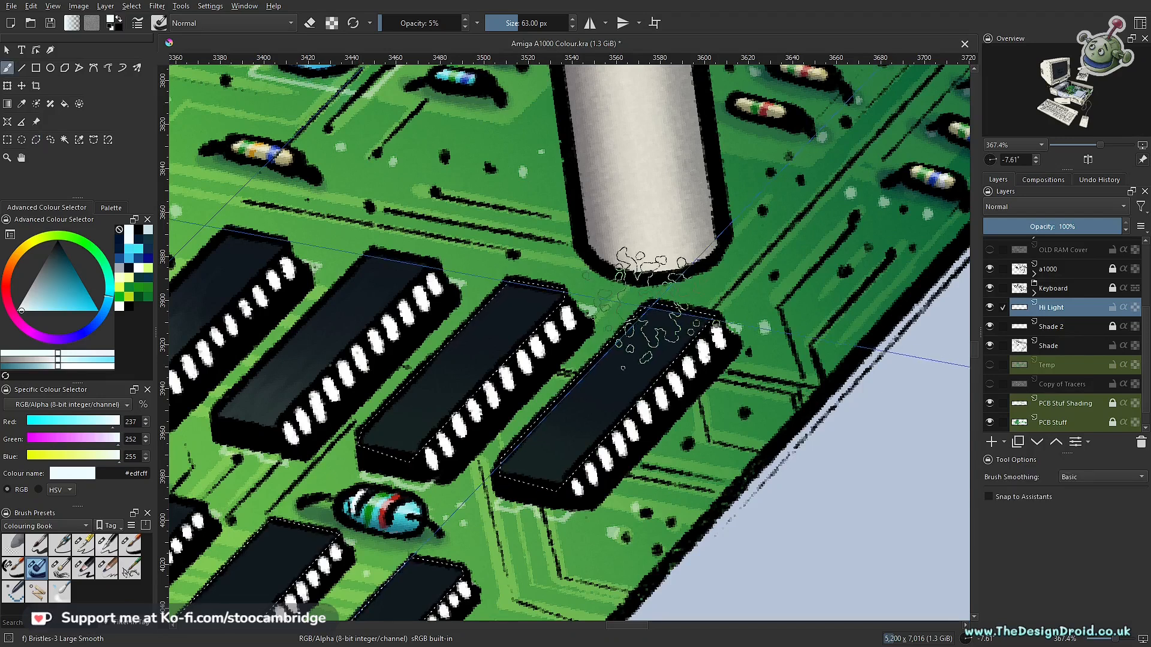
drag(642, 380, 690, 322)
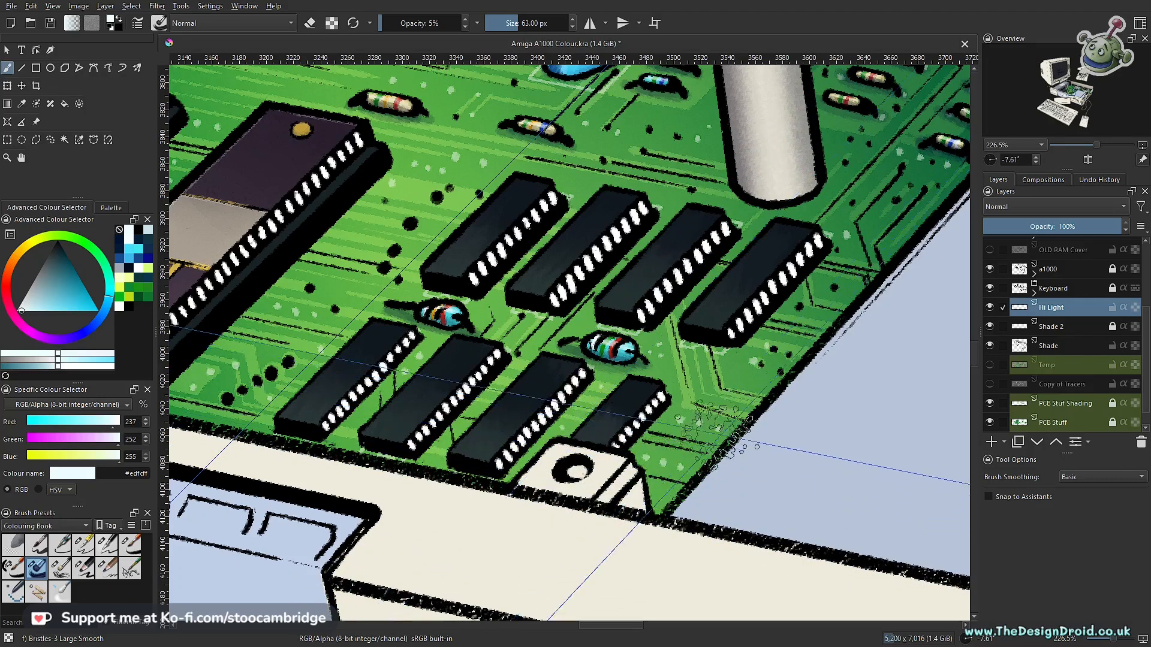
scroll(665, 336, down, 4)
drag(744, 330, 721, 464)
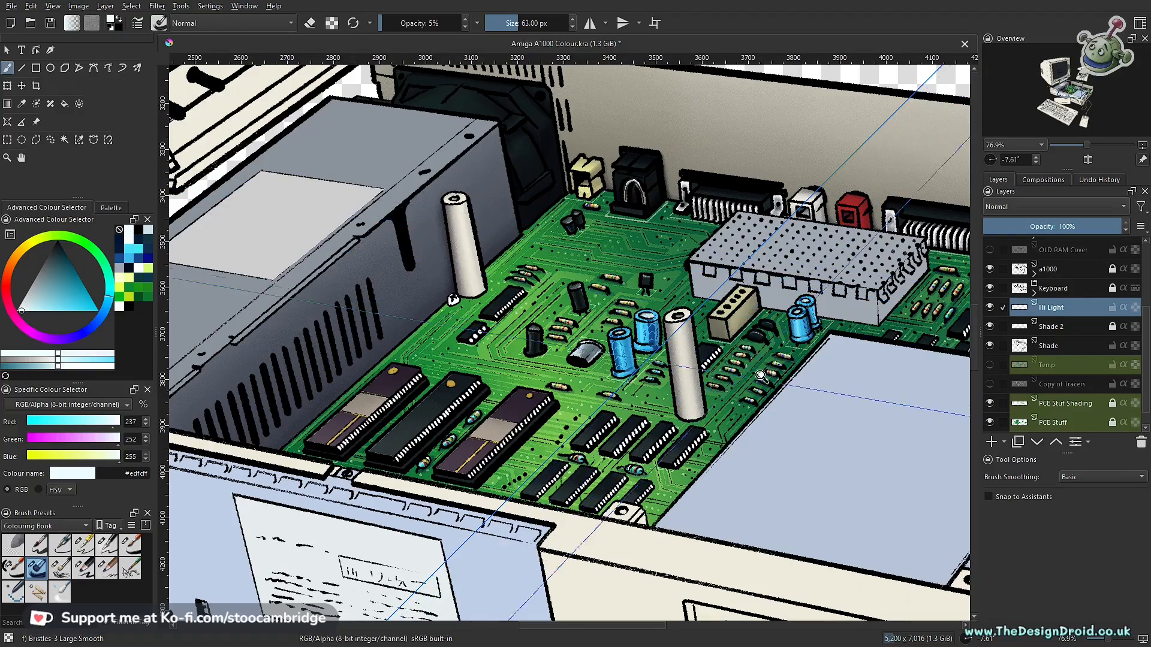
- Select the top faces of the long chip and the four-pin chip beside the rear white post
scroll(724, 392, down, 4)
mouse_move(724, 392)
mouse_down()
mouse_move(648, 363)
mouse_move(698, 408)
mouse_move(713, 401)
mouse_up()
scroll(717, 402, down, 1)
scroll(714, 401, up, 5)
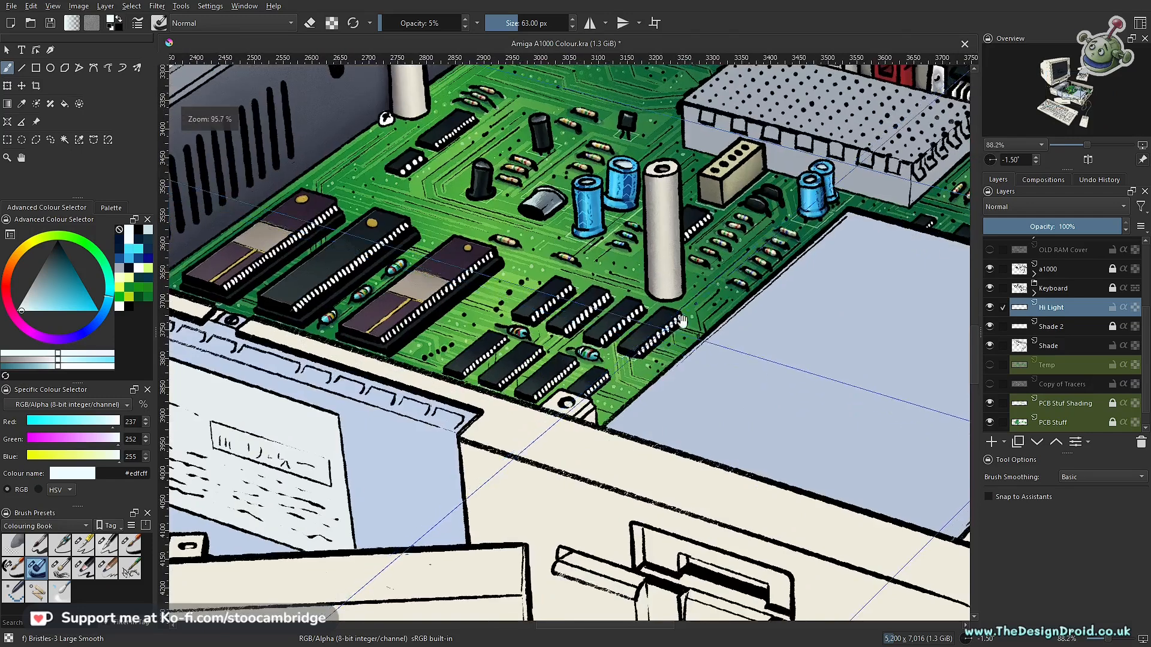
drag(682, 320, 685, 382)
drag(616, 334, 695, 421)
drag(492, 387, 605, 382)
key(l)
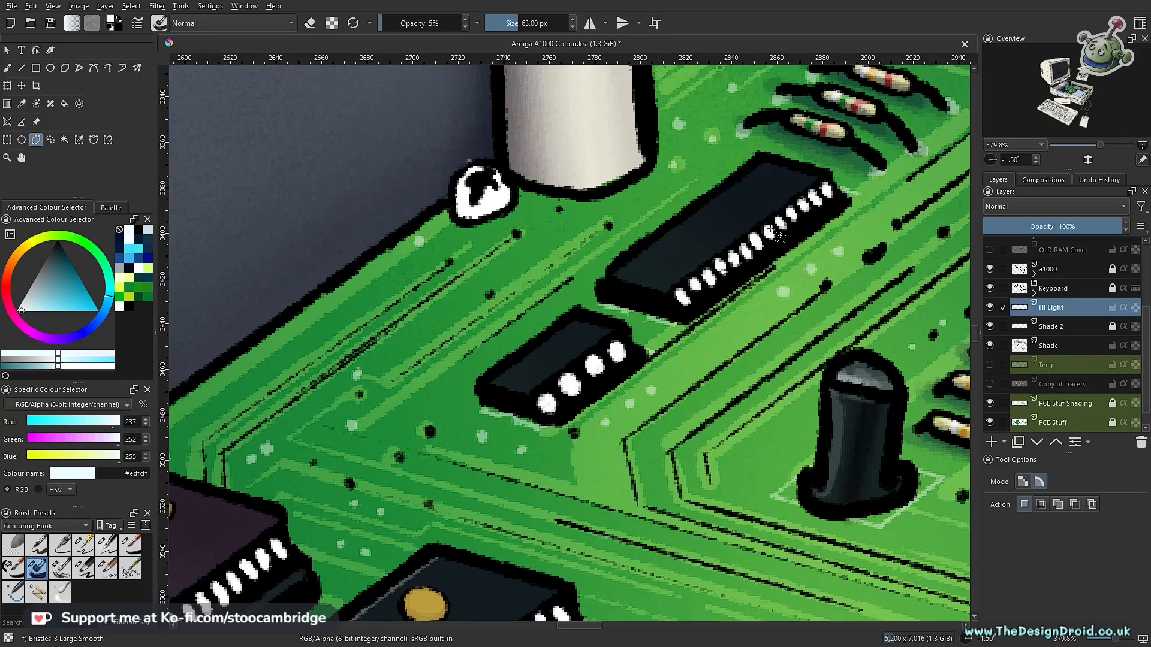
drag(756, 289, 814, 342)
drag(474, 443, 676, 434)
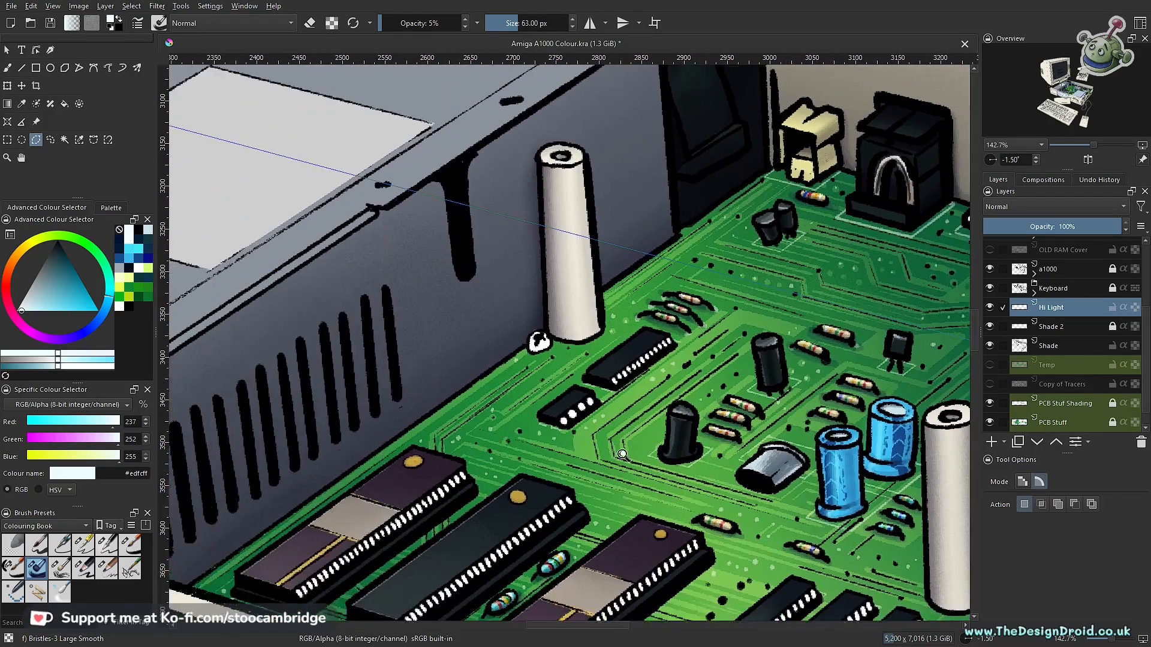
drag(579, 450, 617, 352)
key(b)
- Brush soft near-white highlights onto the tops of the long chip and the four-pin chip near the rear white post
mouse_move(517, 409)
mouse_down()
mouse_move(539, 346)
mouse_move(570, 378)
mouse_move(562, 467)
mouse_up()
drag(575, 355, 606, 430)
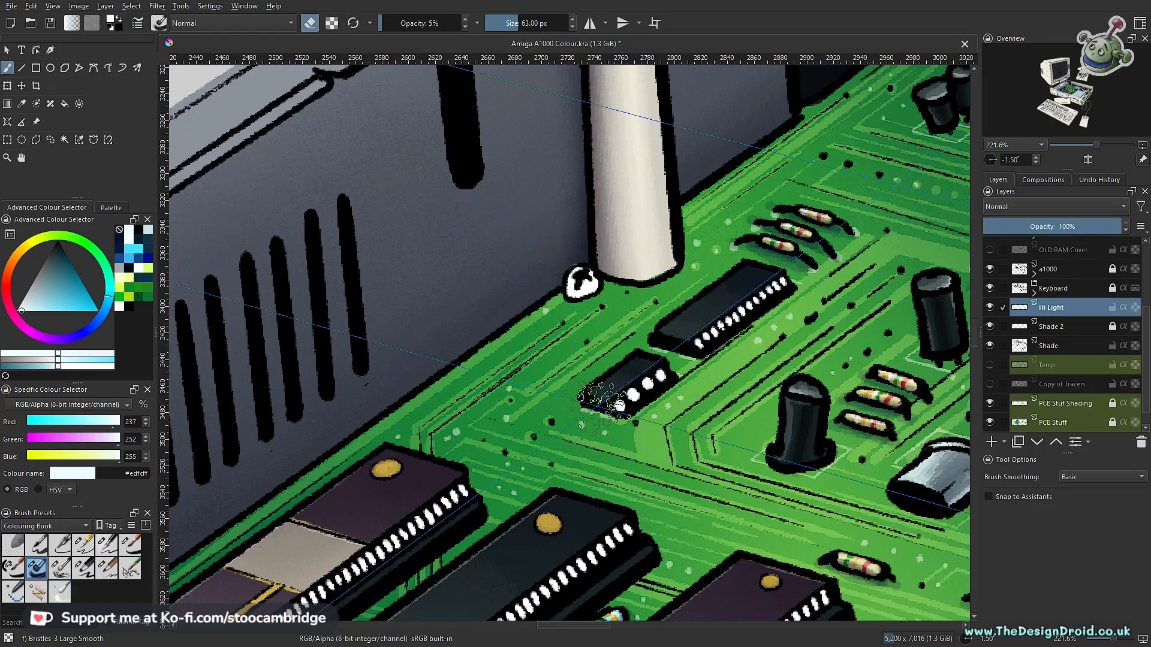
scroll(704, 312, up, 5)
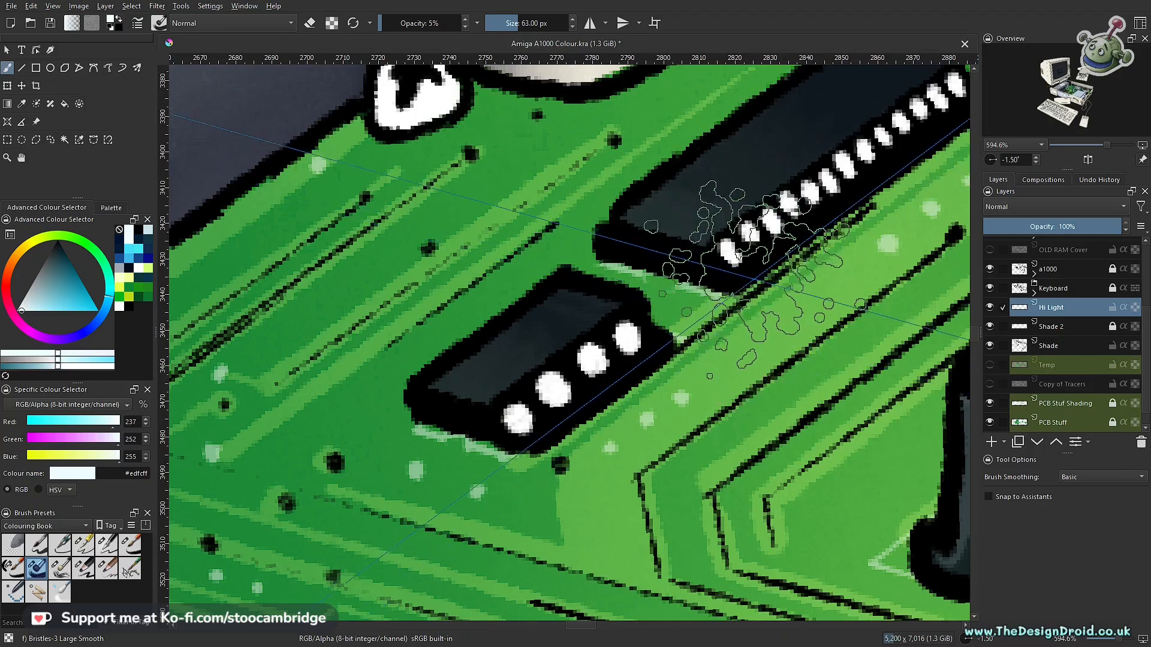
scroll(781, 268, down, 3)
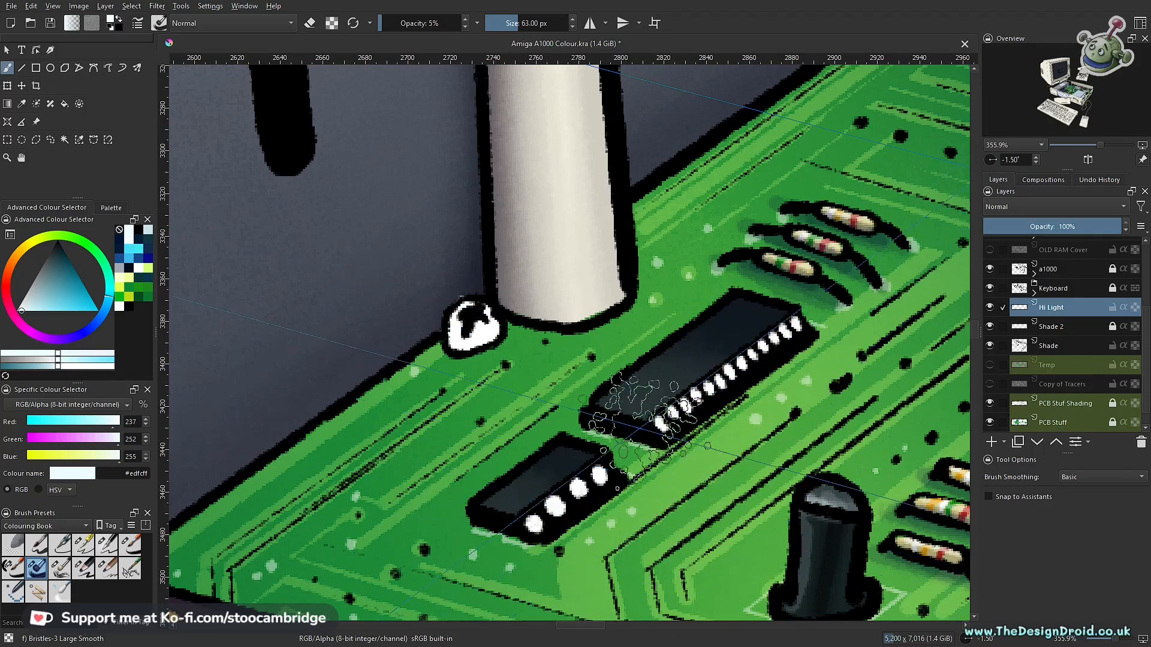
drag(699, 389, 650, 512)
drag(691, 453, 601, 404)
mouse_move(601, 404)
mouse_down()
mouse_move(643, 336)
mouse_move(646, 284)
mouse_up()
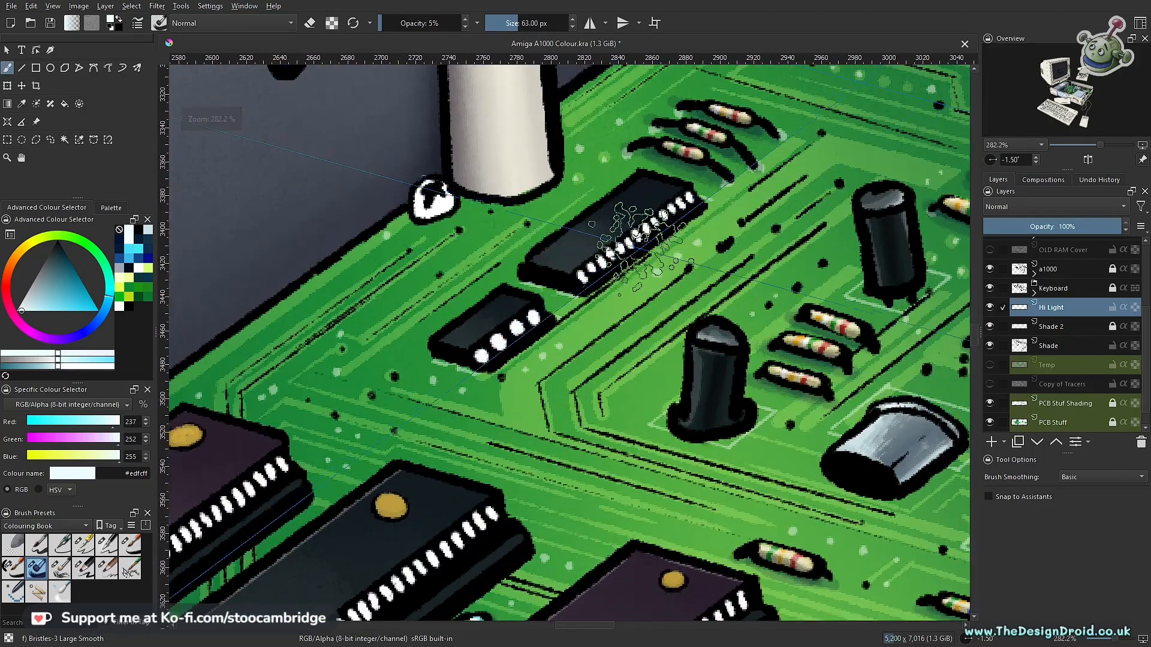
- Soften the highlight on the long chip beside the rear white post by lightly erasing it
key(e)
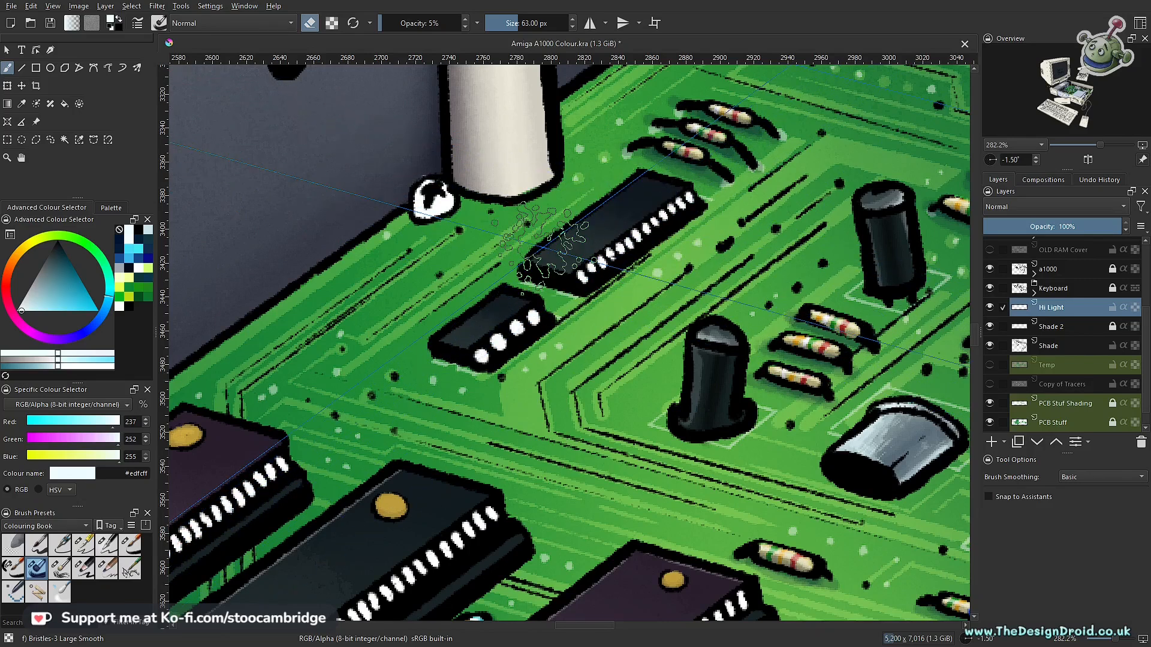
key(e)
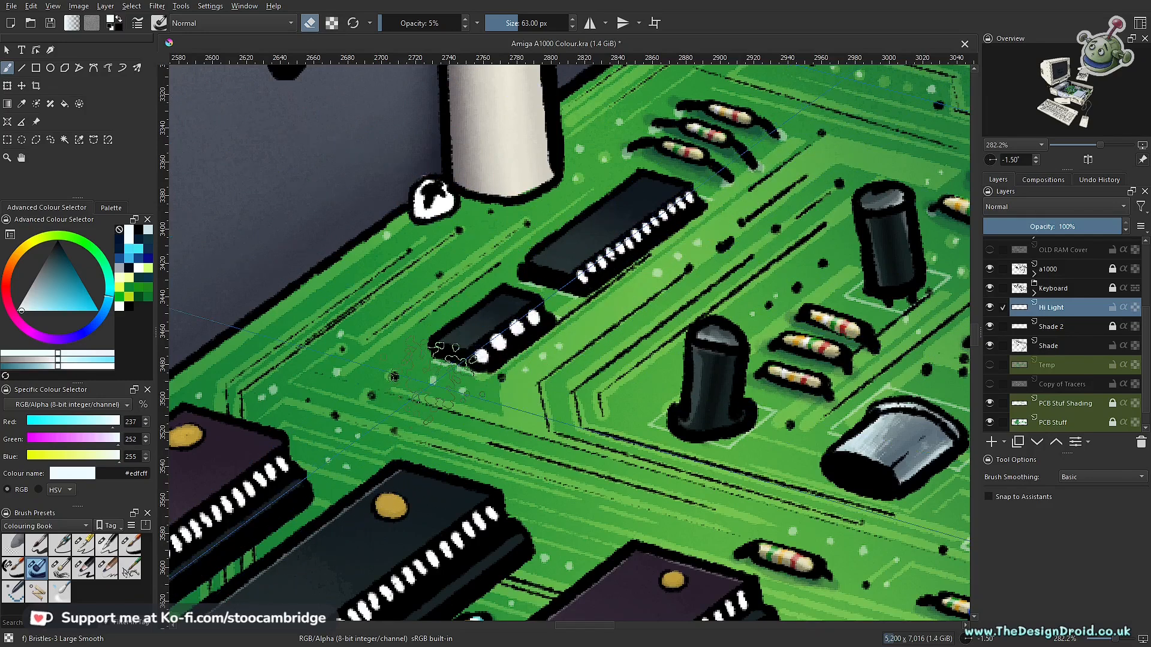
- Select the visible top of the chip behind the central white post and brush a soft near-white highlight onto it
drag(711, 336, 680, 468)
drag(767, 431, 635, 352)
drag(707, 359, 585, 463)
drag(656, 392, 505, 332)
drag(566, 410, 596, 397)
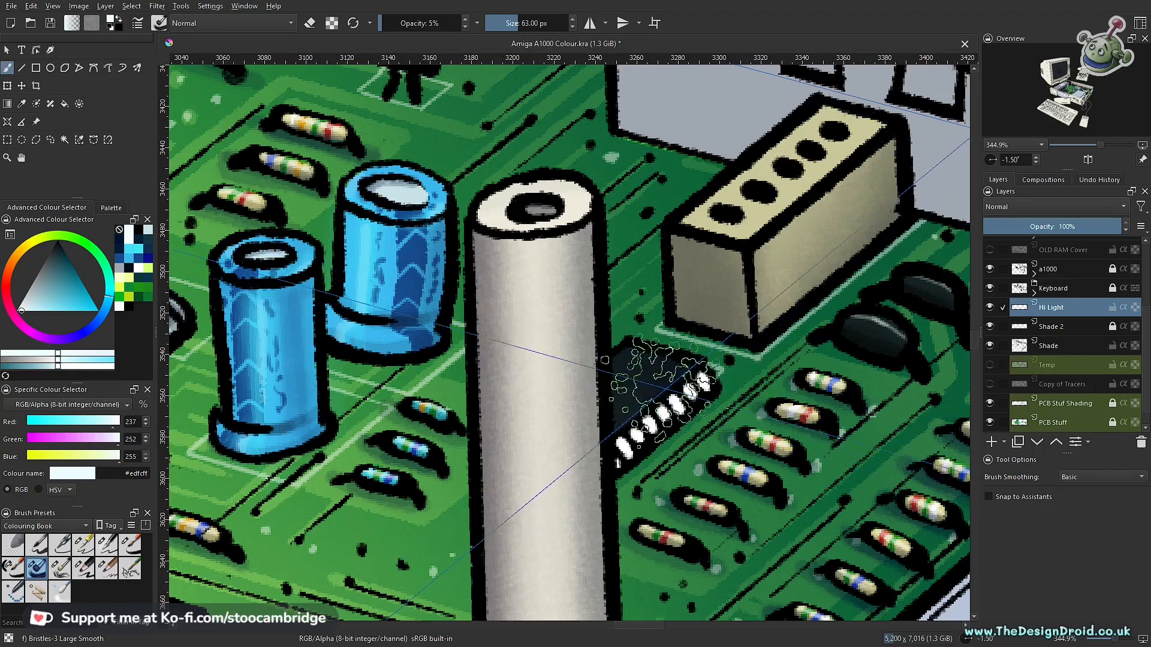
key(l)
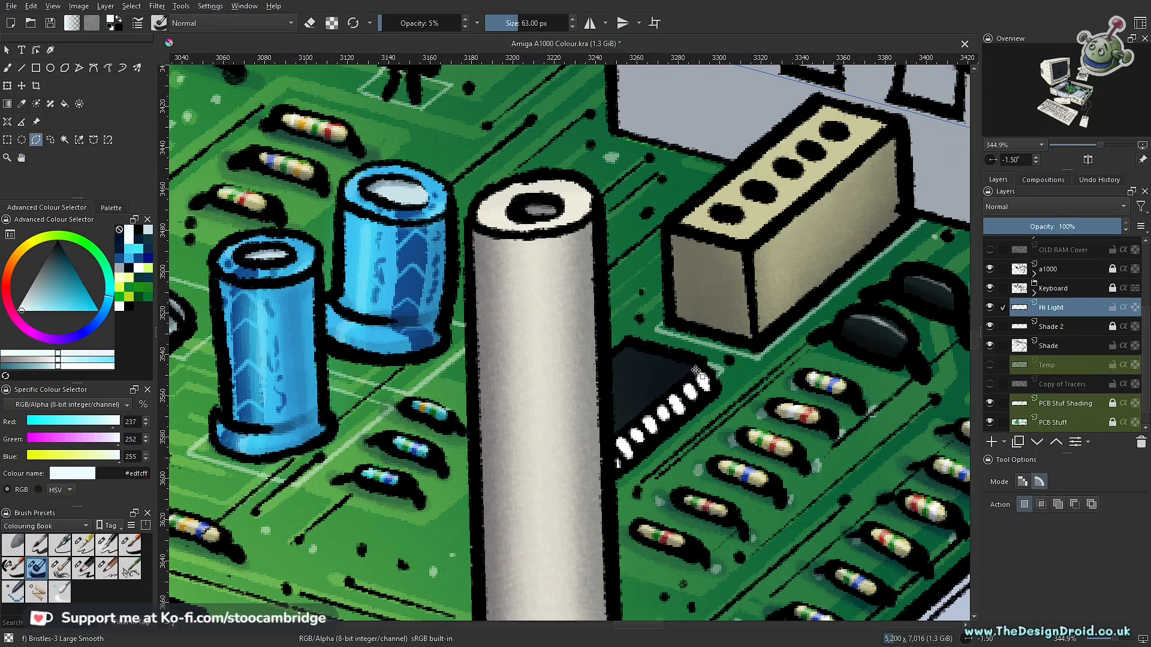
key(b)
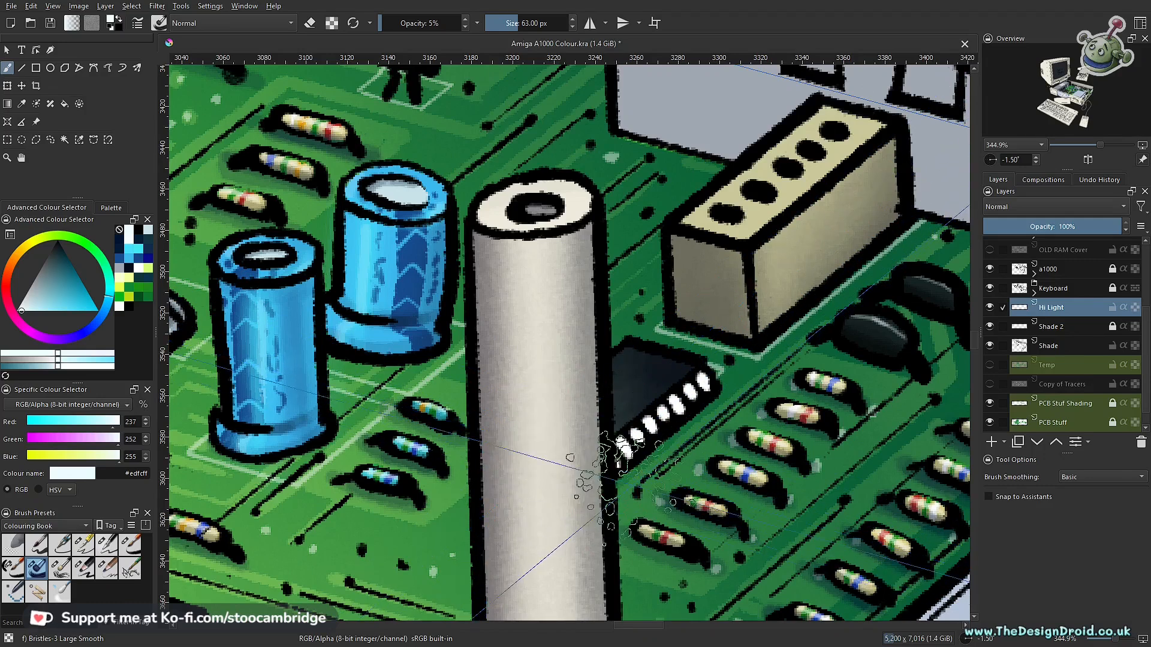
- Select the top of the chip beside the grey ribbon cable and brush a soft near-white highlight onto it
scroll(660, 389, down, 5)
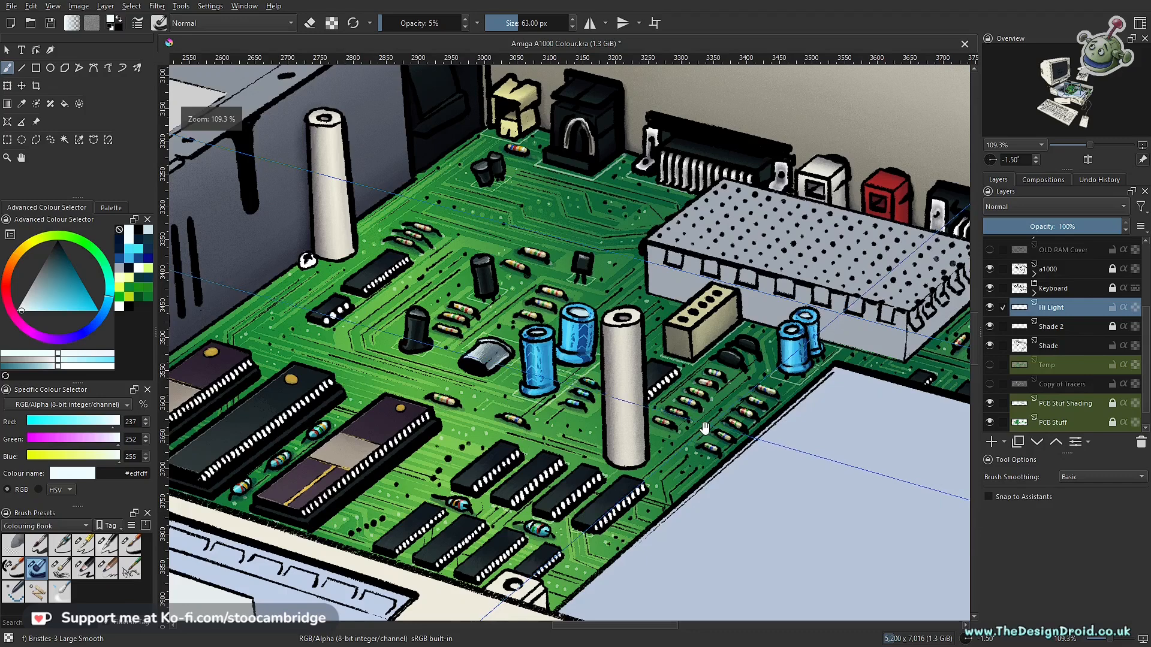
scroll(749, 383, down, 2)
drag(839, 368, 437, 406)
mouse_move(567, 454)
mouse_down()
mouse_move(630, 355)
mouse_move(596, 391)
mouse_move(779, 426)
mouse_up()
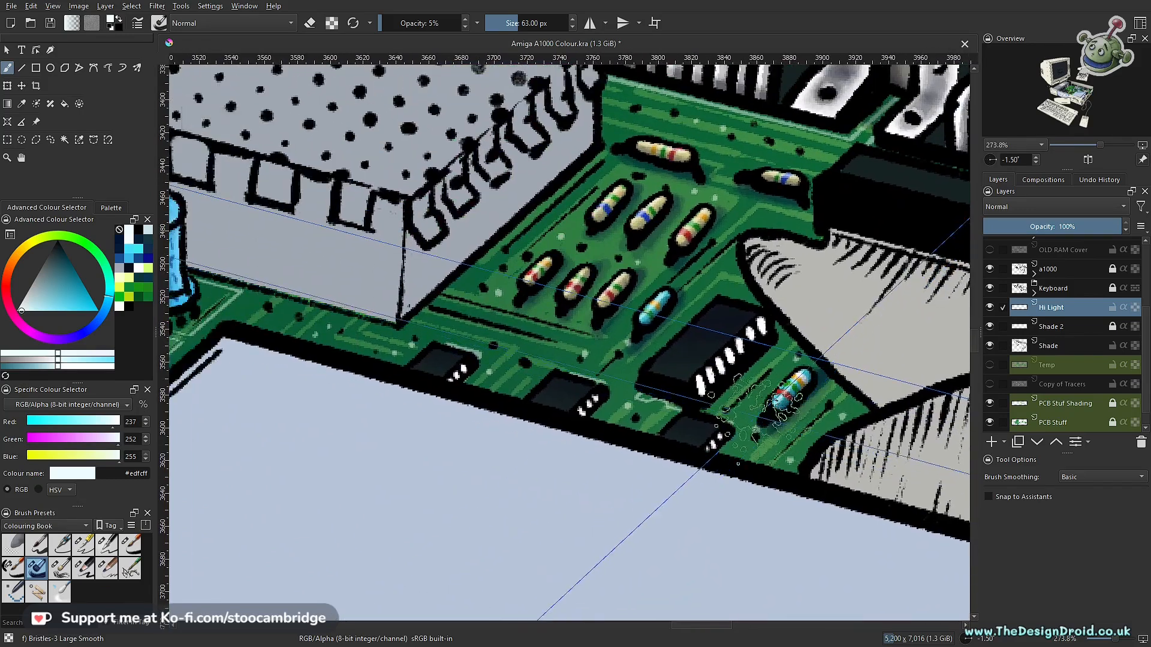
key(l)
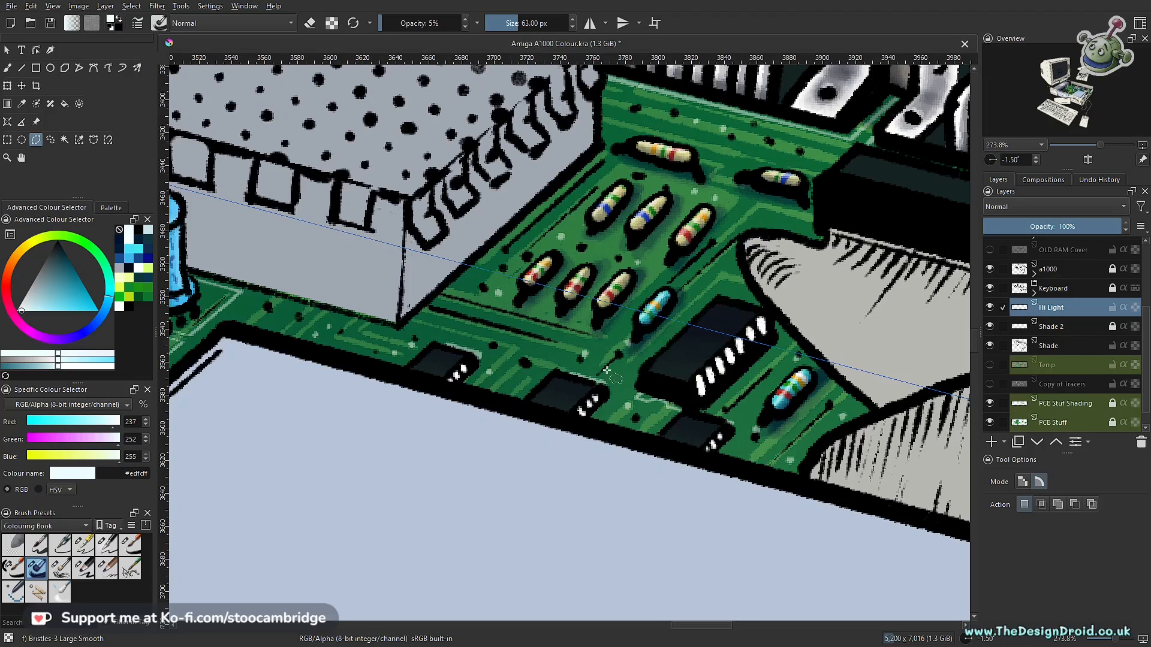
key(b)
drag(640, 404, 659, 378)
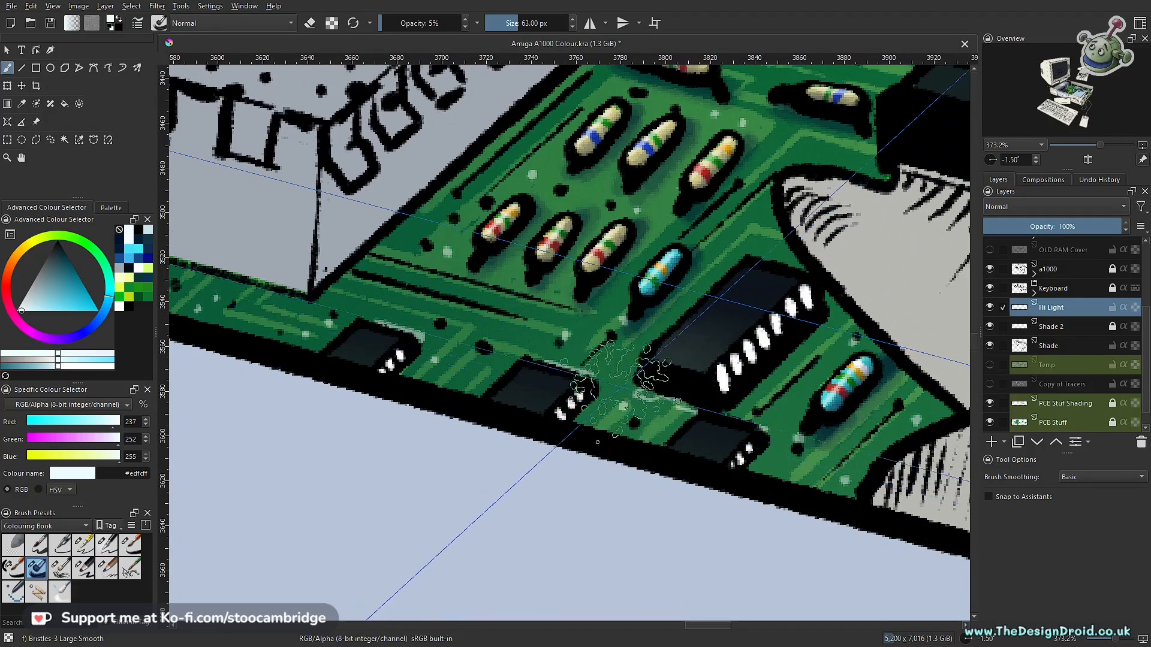
- Select the top face of the large chip under the ribbon cable's fold, beside the edge connector
key(l)
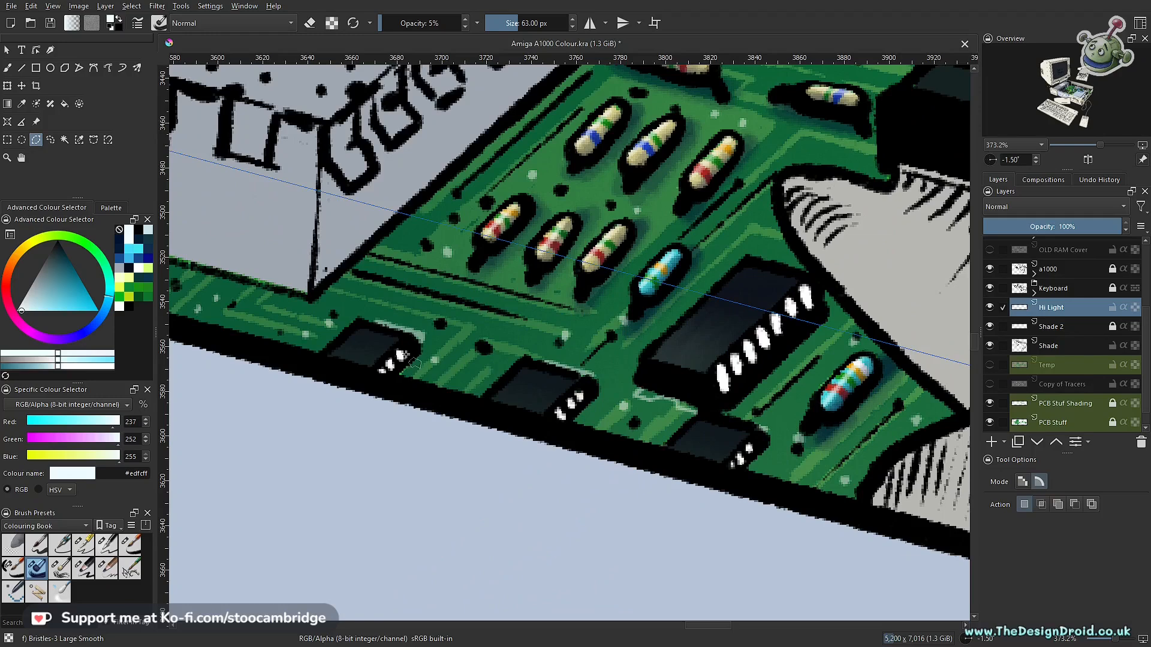
drag(750, 403, 666, 421)
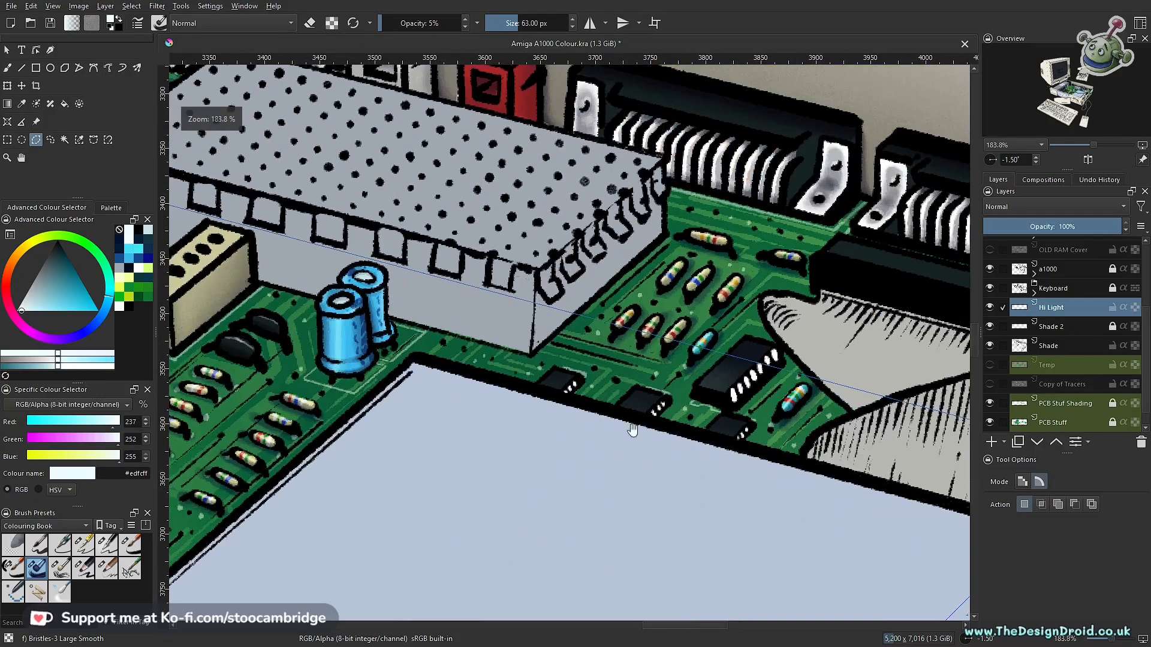
drag(905, 460, 413, 443)
drag(696, 478, 716, 232)
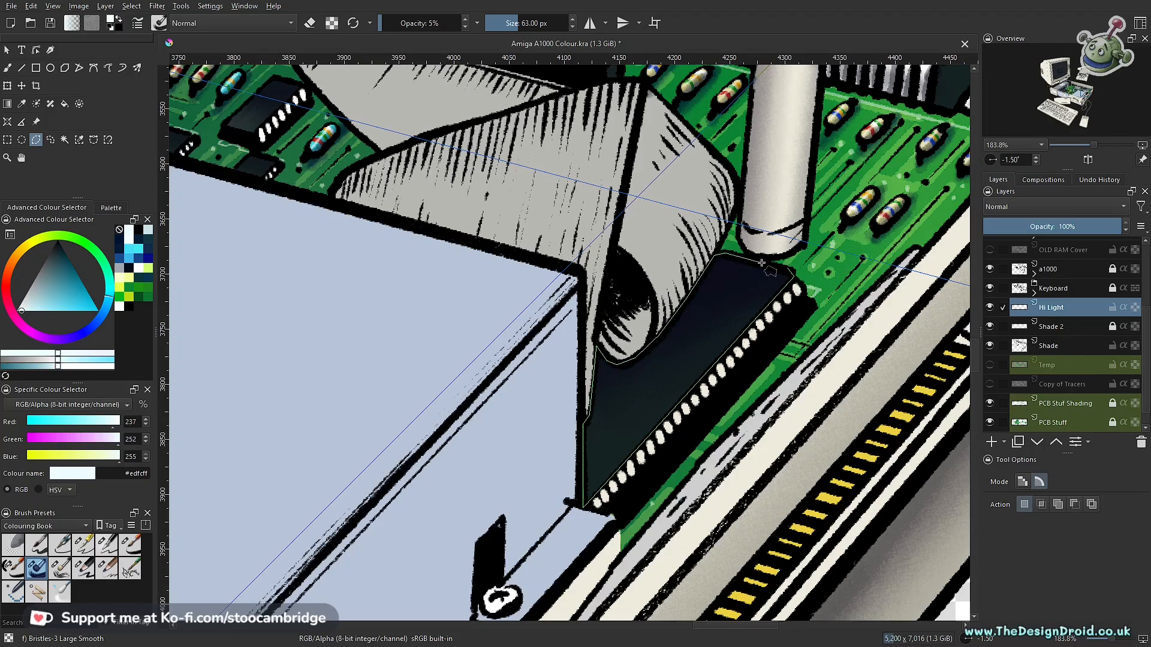
- Enlarge the brush to 118 px, brush a soft near-white highlight onto the selected large chip, and lightly erase the excess
key(b)
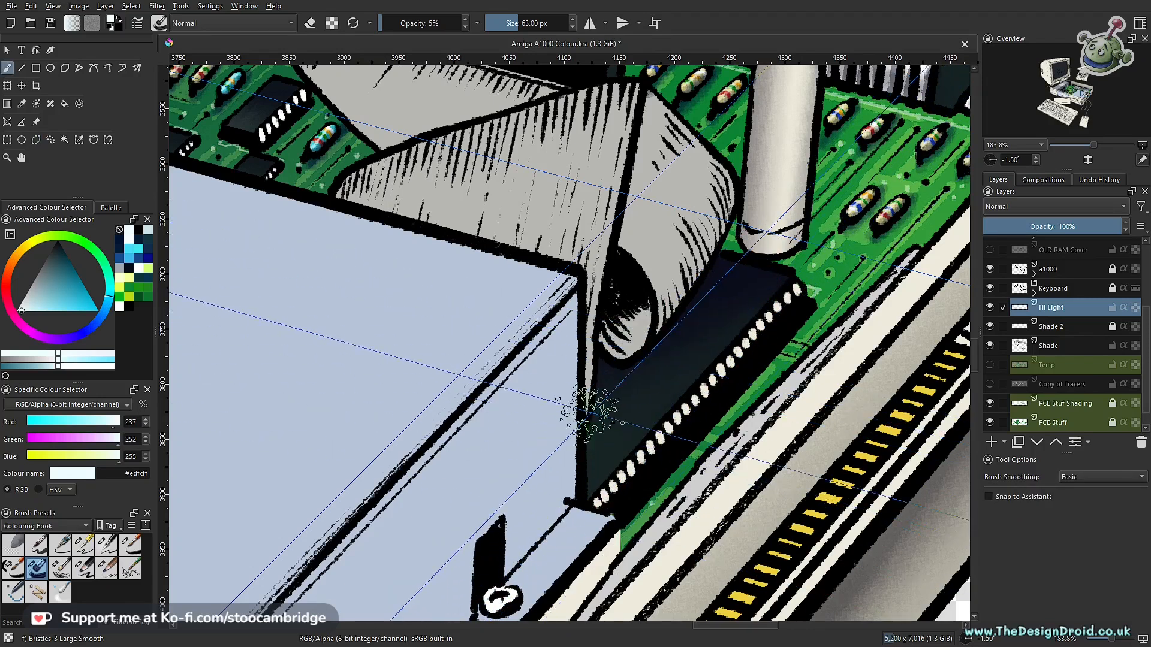
key(bracketright)
key(bracketright)
key(bracketright)
key(bracketright)
key(bracketright)
key(bracketright)
key(bracketright)
key(bracketright)
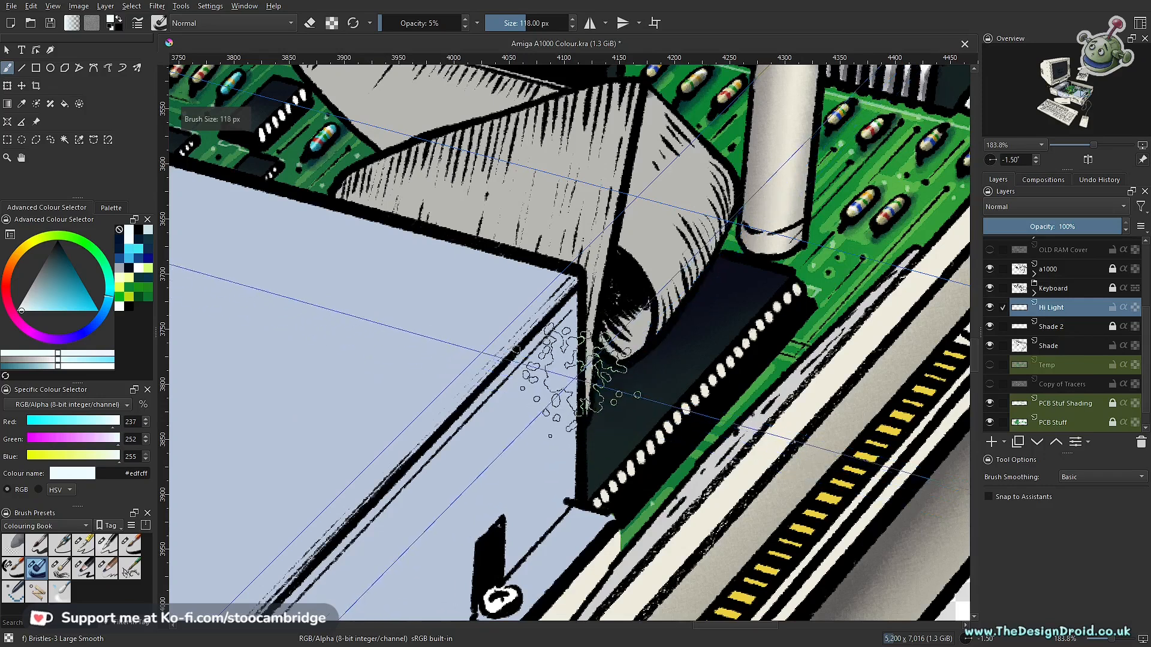
key(bracketright)
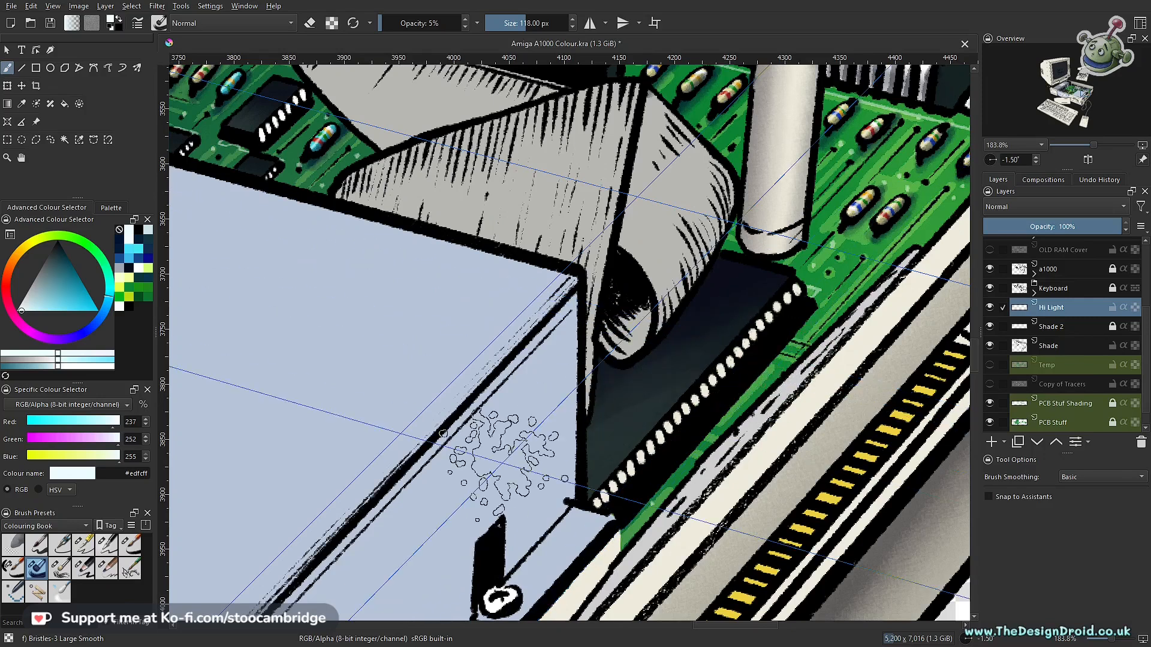
key(e)
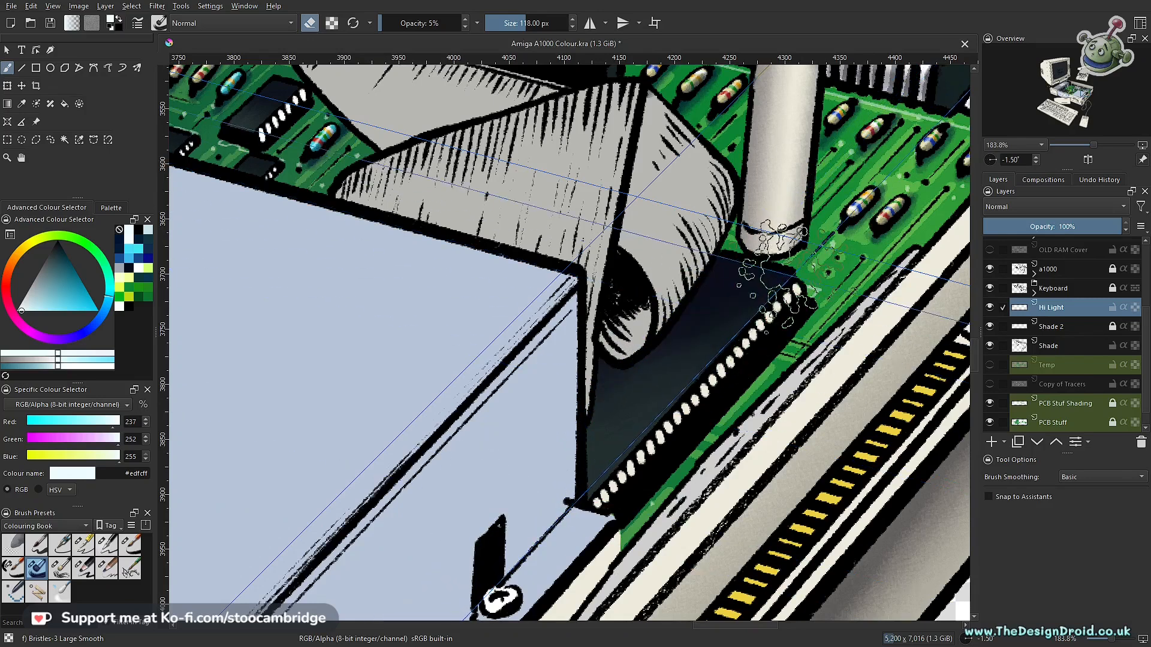
key(e)
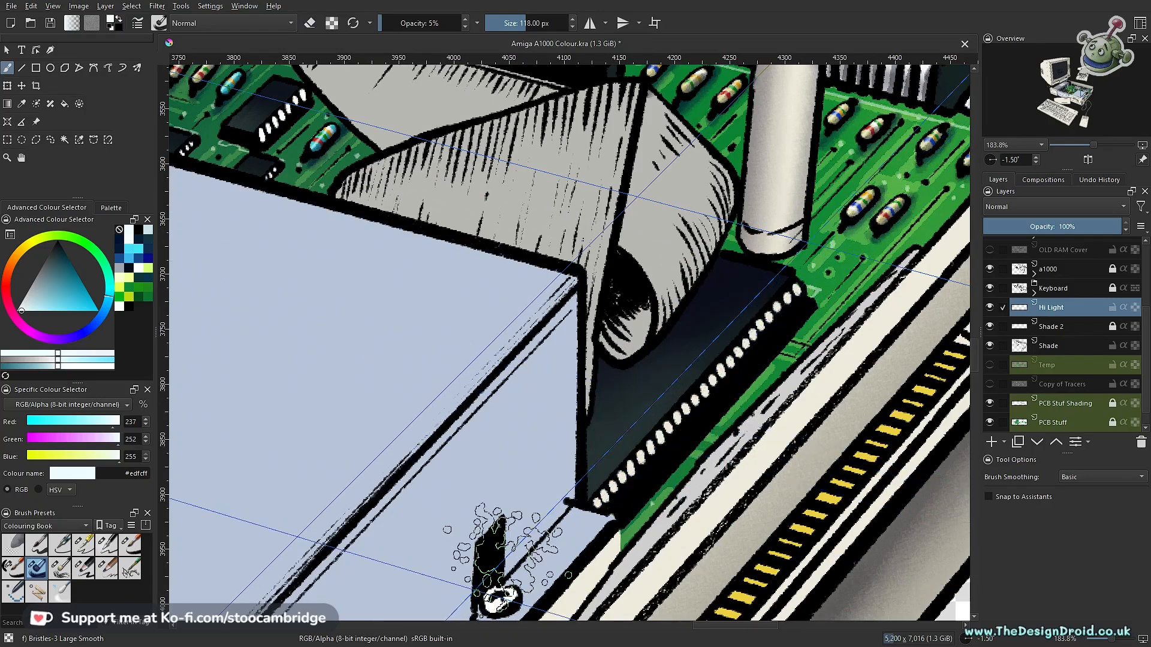
- Examine the highlighted circuit board within the whole computer illustration, both up close and from a distance
scroll(729, 481, down, 4)
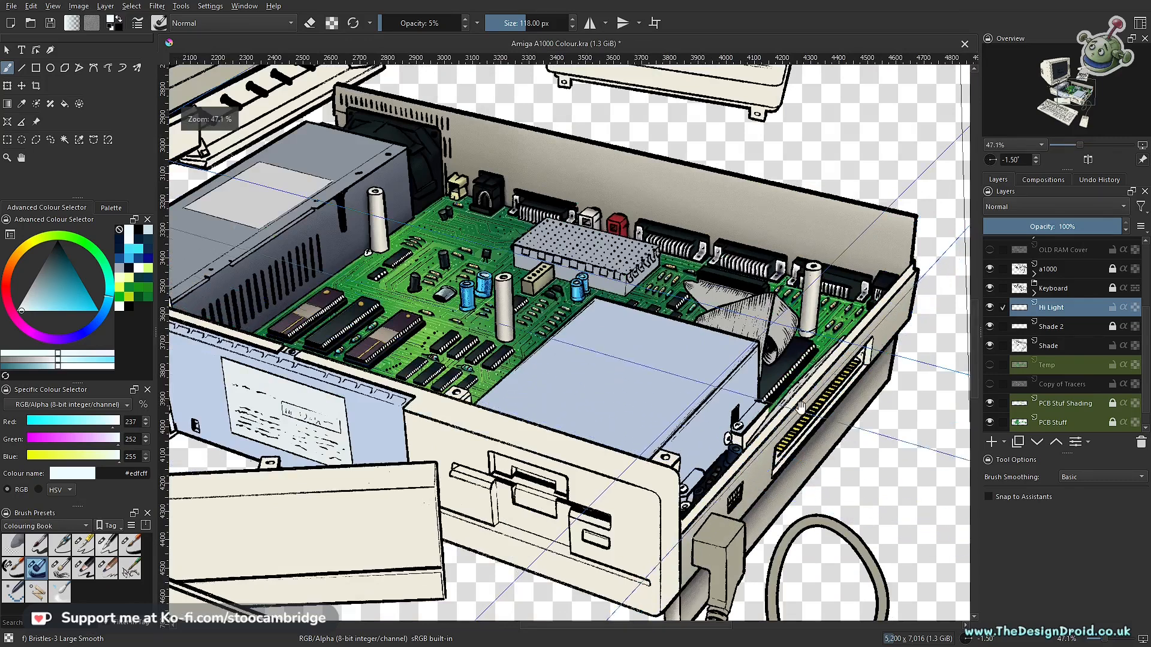
drag(627, 409, 766, 471)
drag(730, 434, 817, 453)
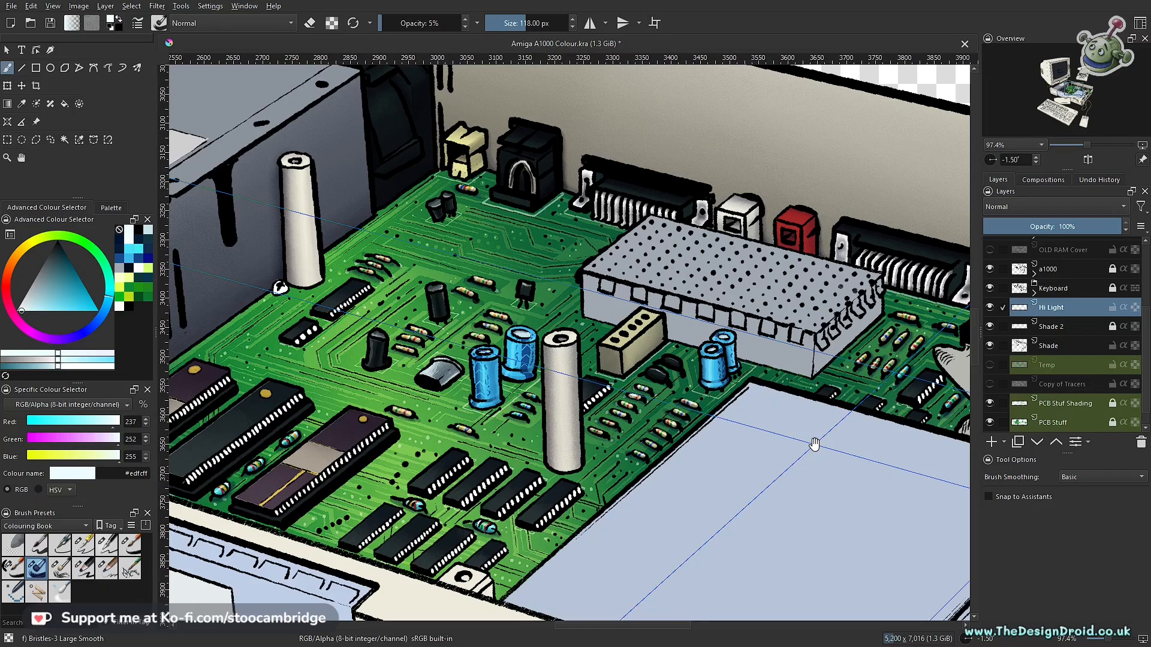
scroll(814, 443, down, 3)
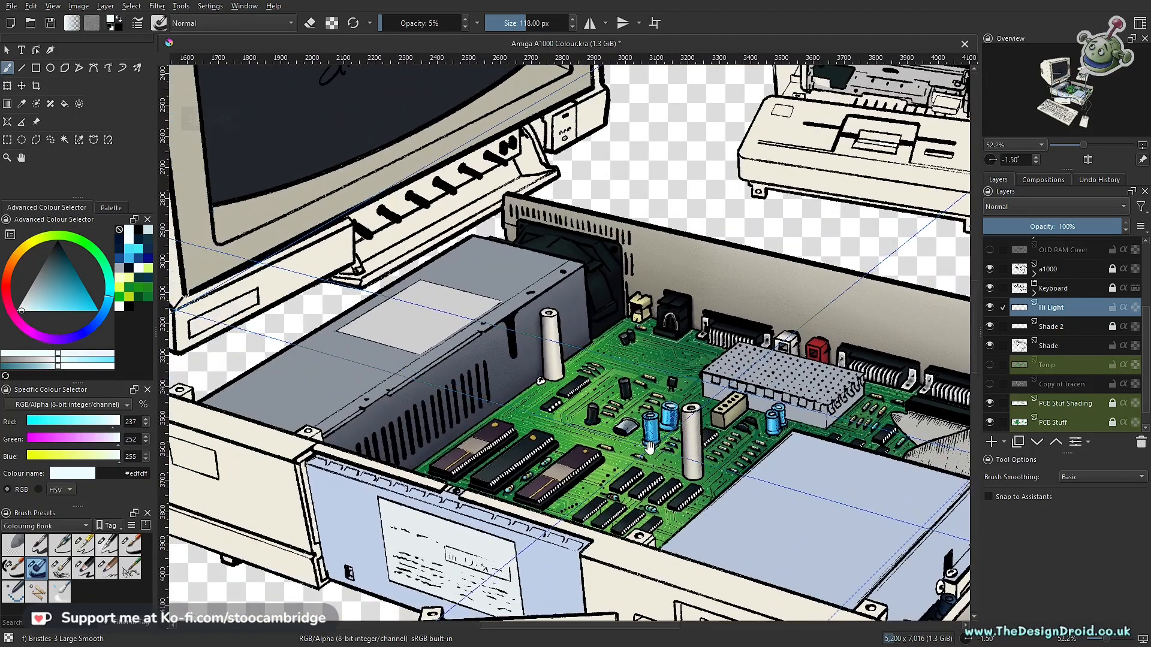
drag(650, 446, 561, 397)
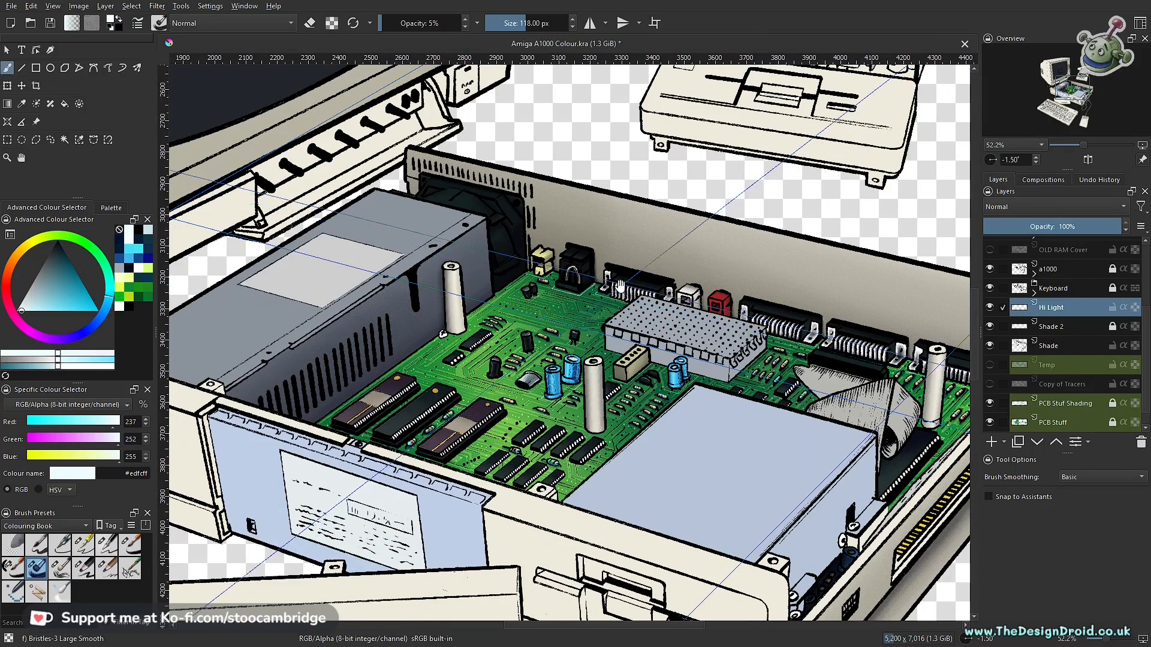
drag(660, 385, 686, 397)
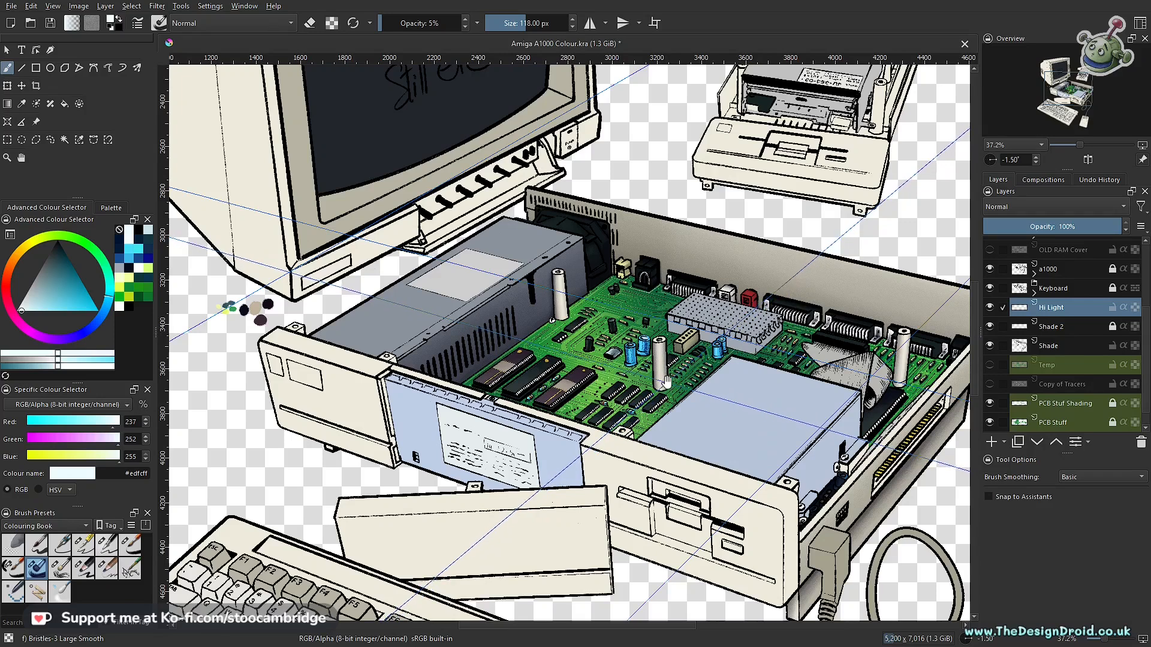
drag(712, 386, 631, 405)
drag(628, 467, 644, 412)
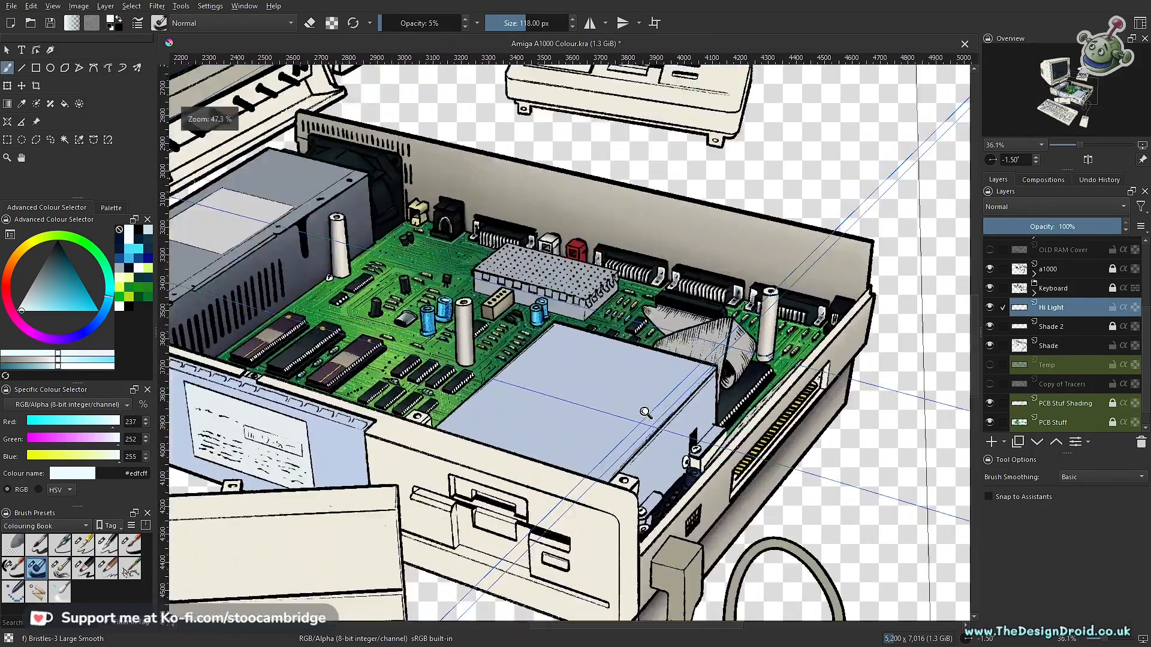
click(645, 413)
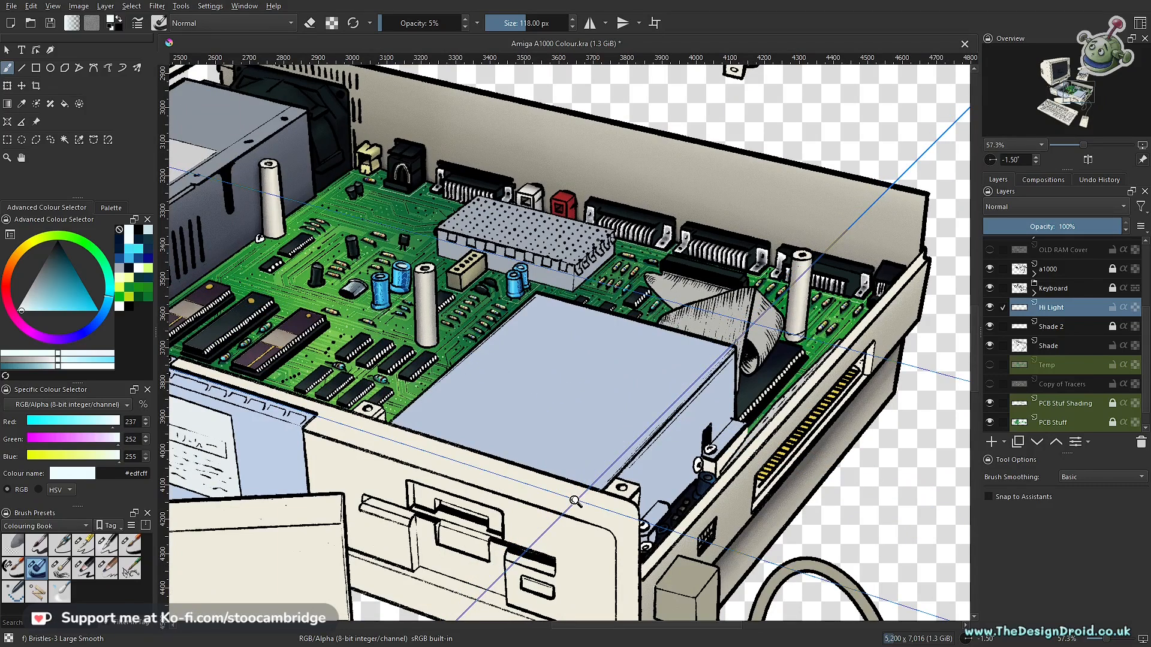
drag(544, 444, 725, 440)
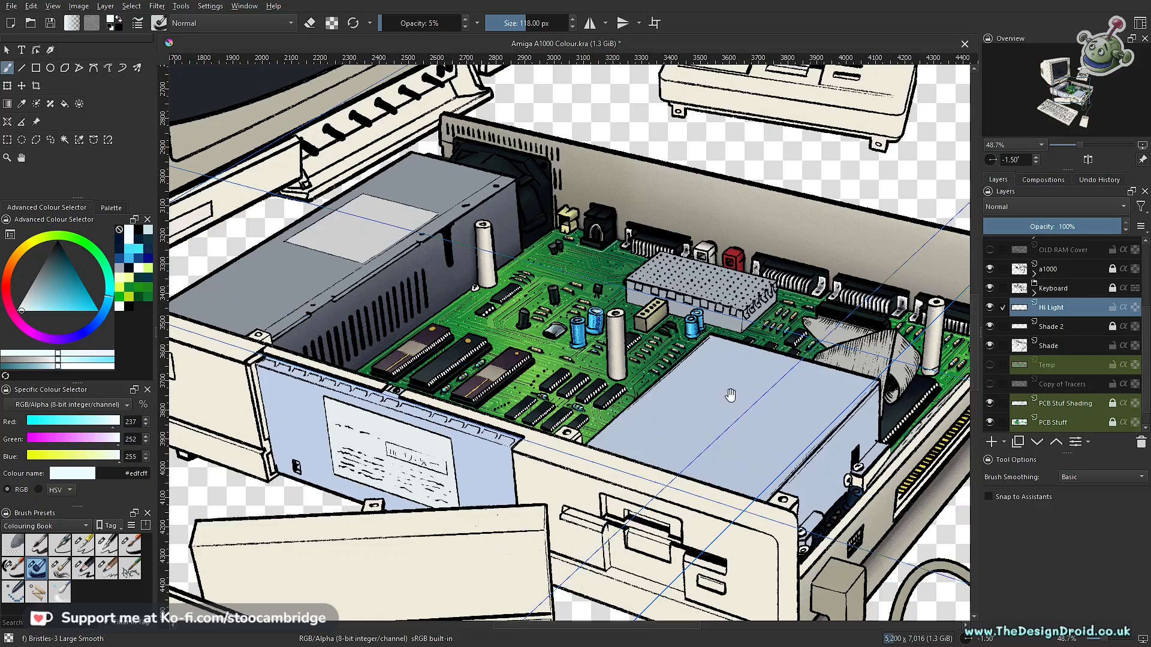
drag(730, 371, 731, 423)
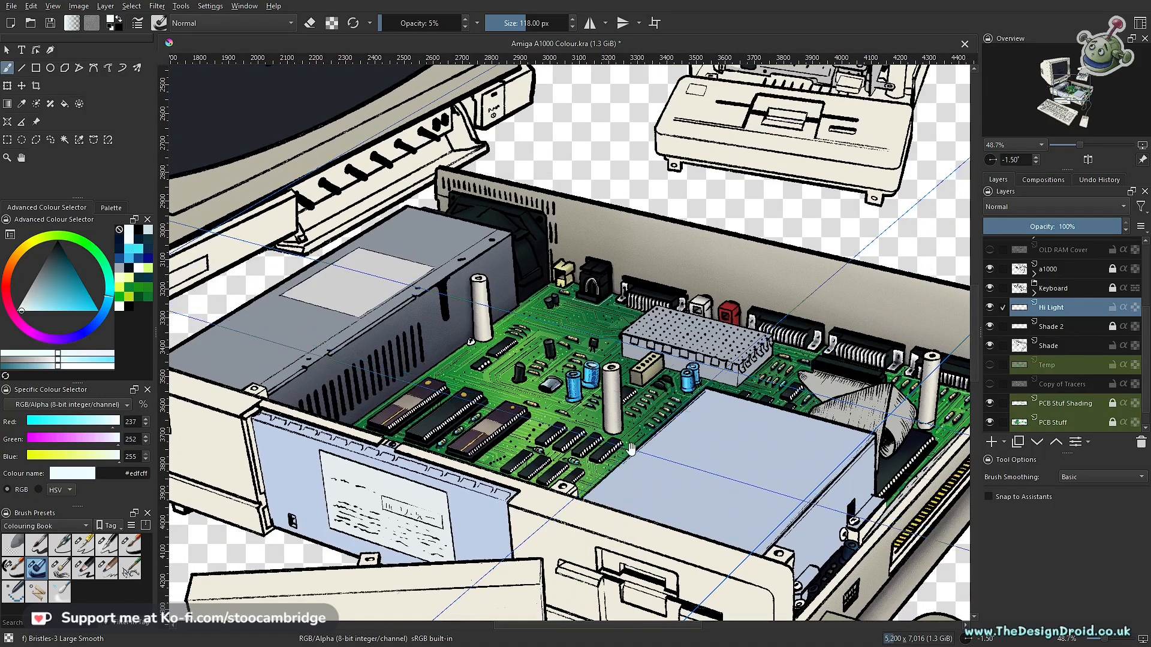
drag(594, 430, 700, 407)
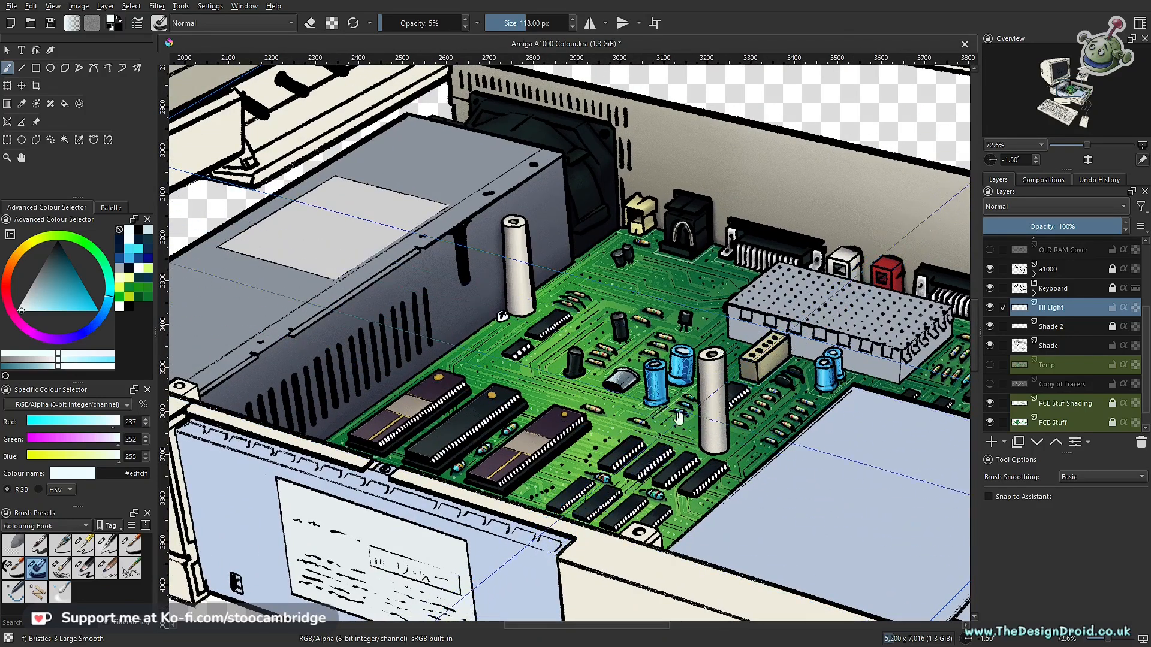
drag(629, 448, 722, 340)
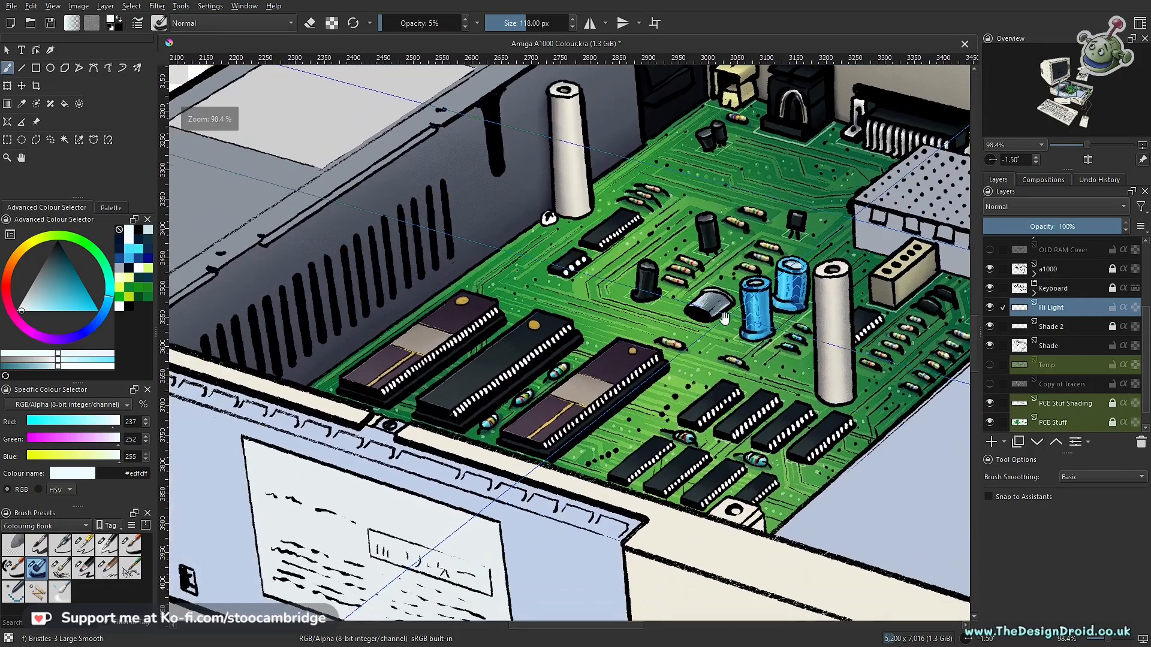
- Save the drawing and choose the Ink-3 Gpen brush at 40% opacity and 3 px
key(ctrl+s)
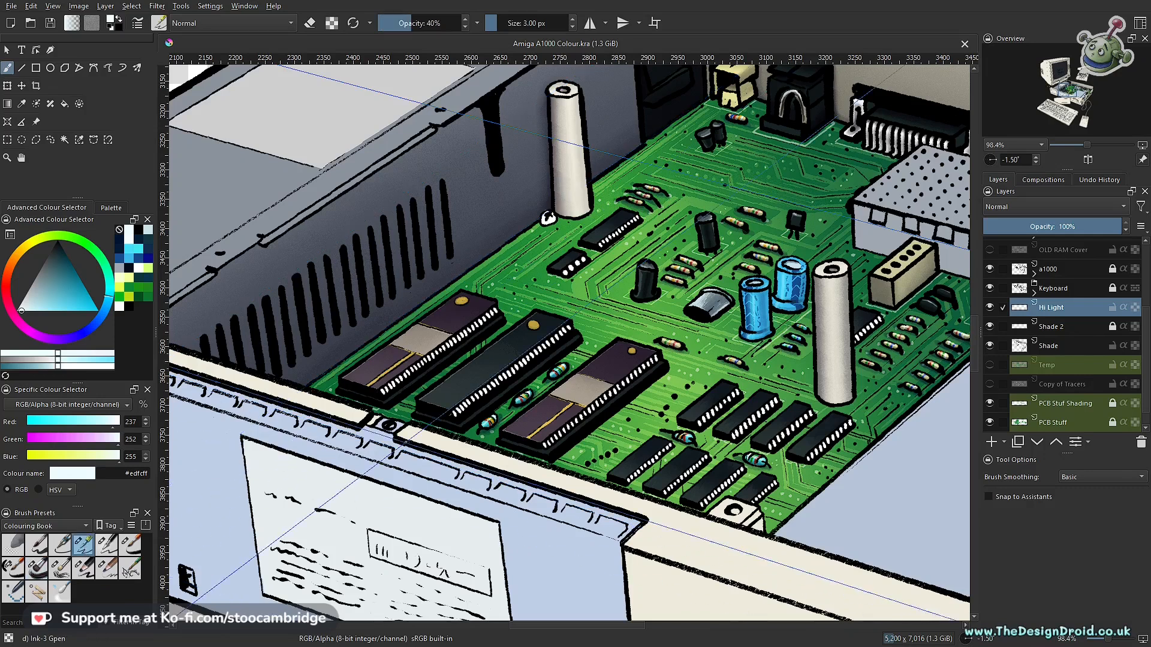
scroll(550, 441, up, 4)
drag(633, 360, 693, 313)
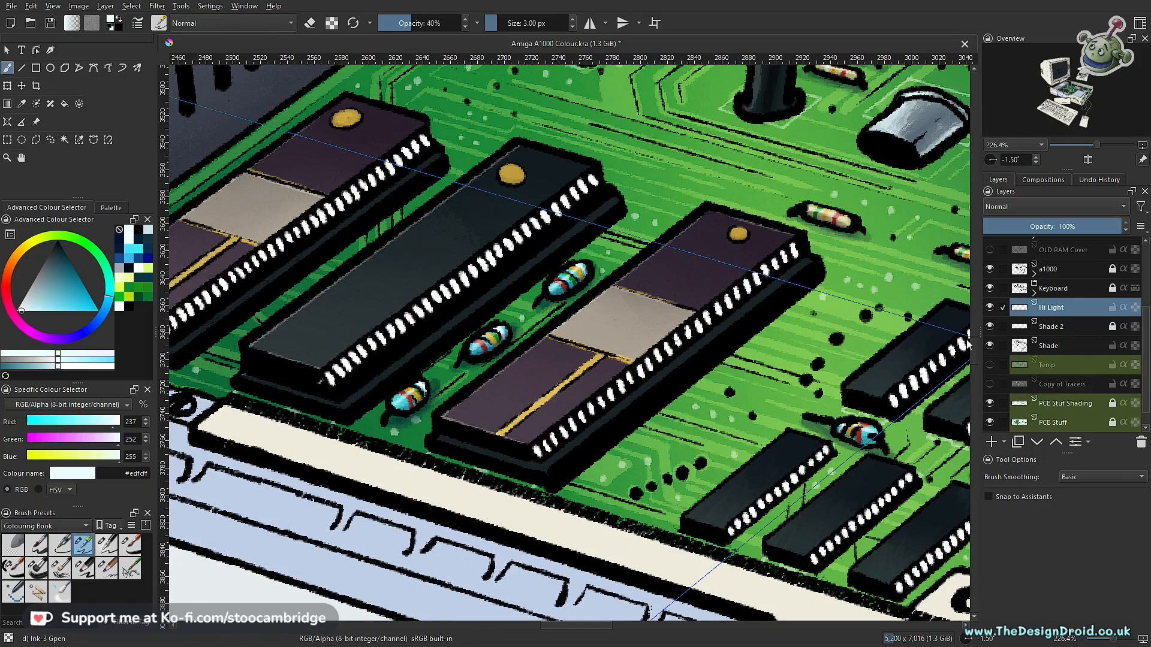
- Turn on snapping to assistants and draw a thin near-white highlight at 40% opacity along the first front-row small chip's long outer edge
drag(697, 262, 706, 273)
key(ctrl+z)
scroll(753, 474, up, 5)
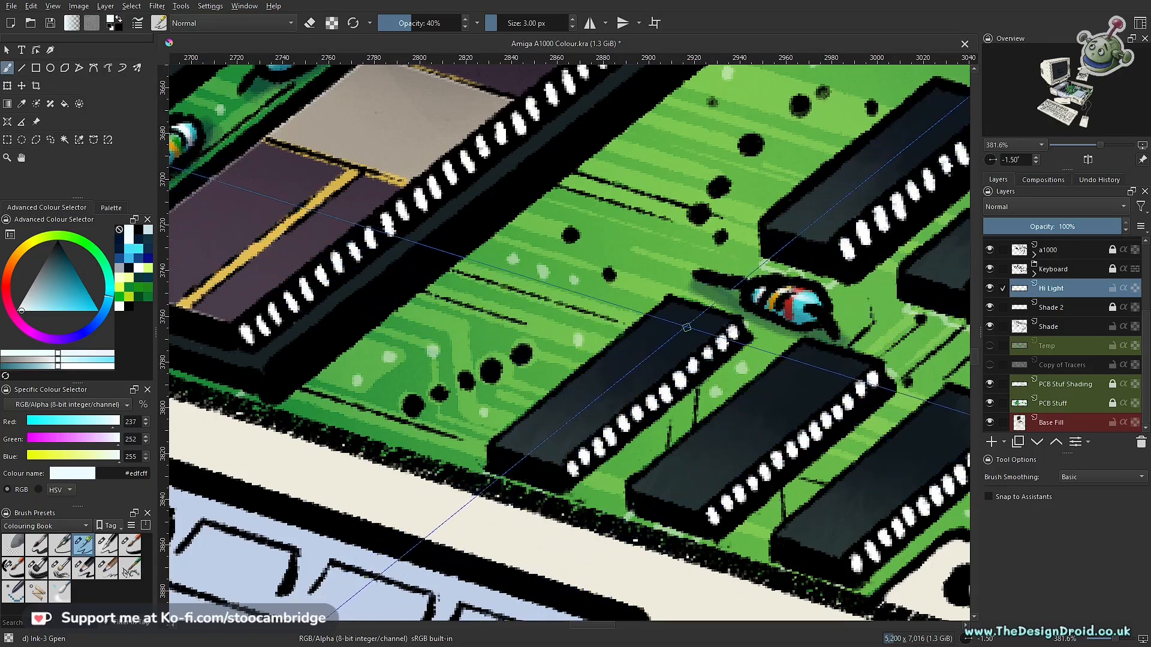
key(ctrl+shift+l)
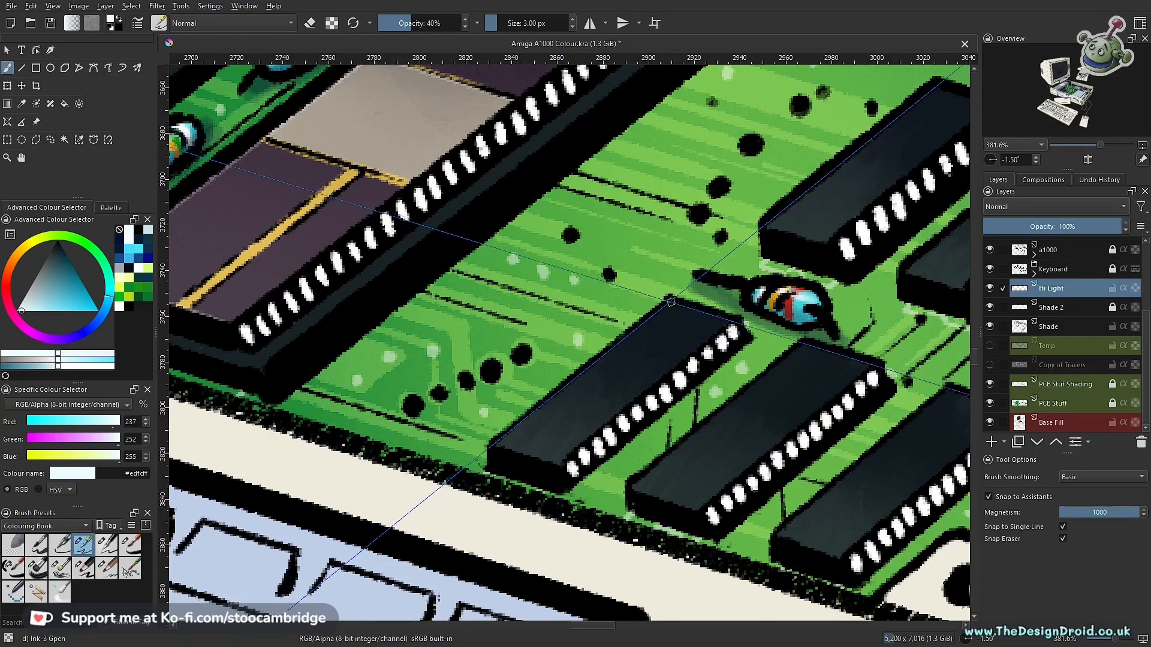
key(i)
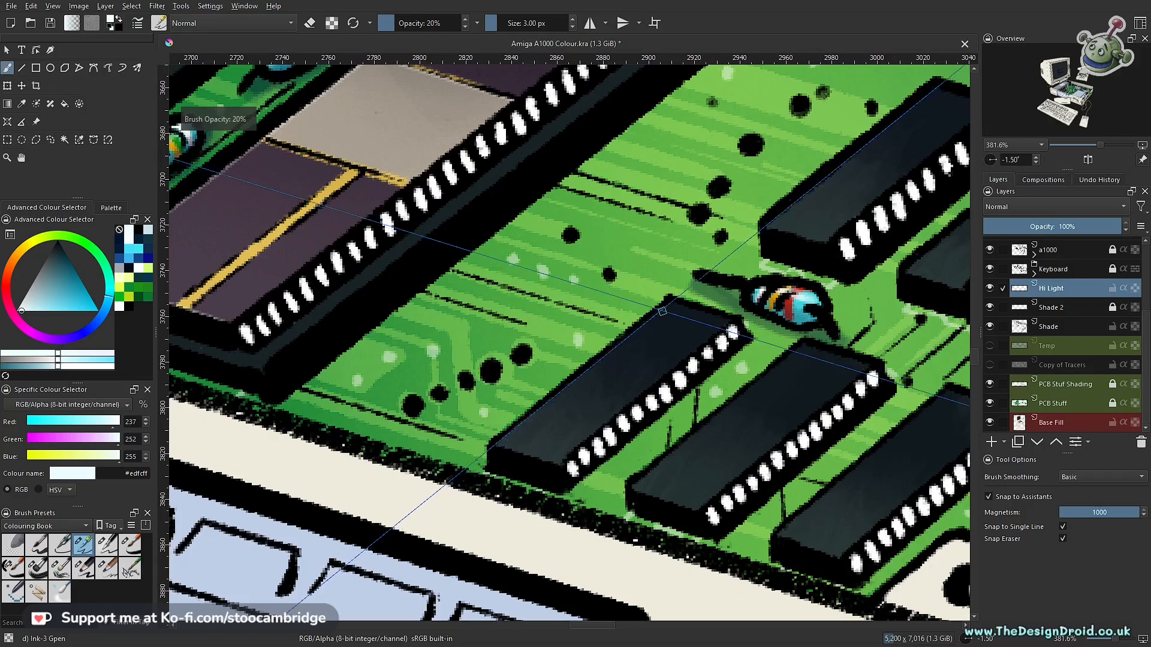
key(i)
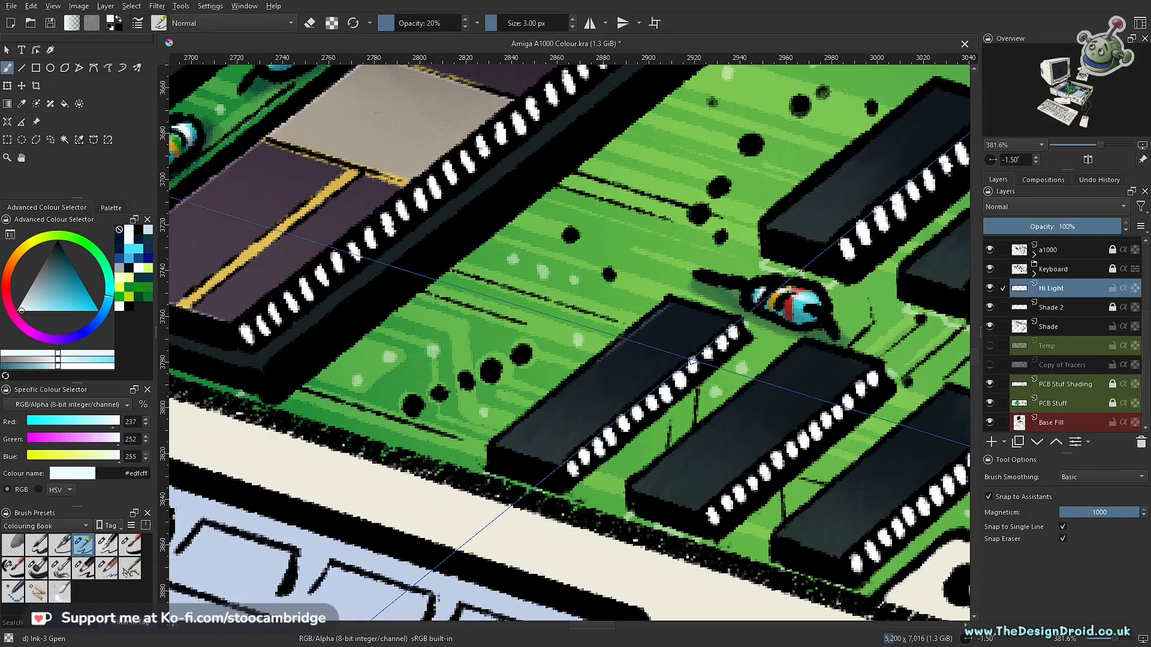
key(o)
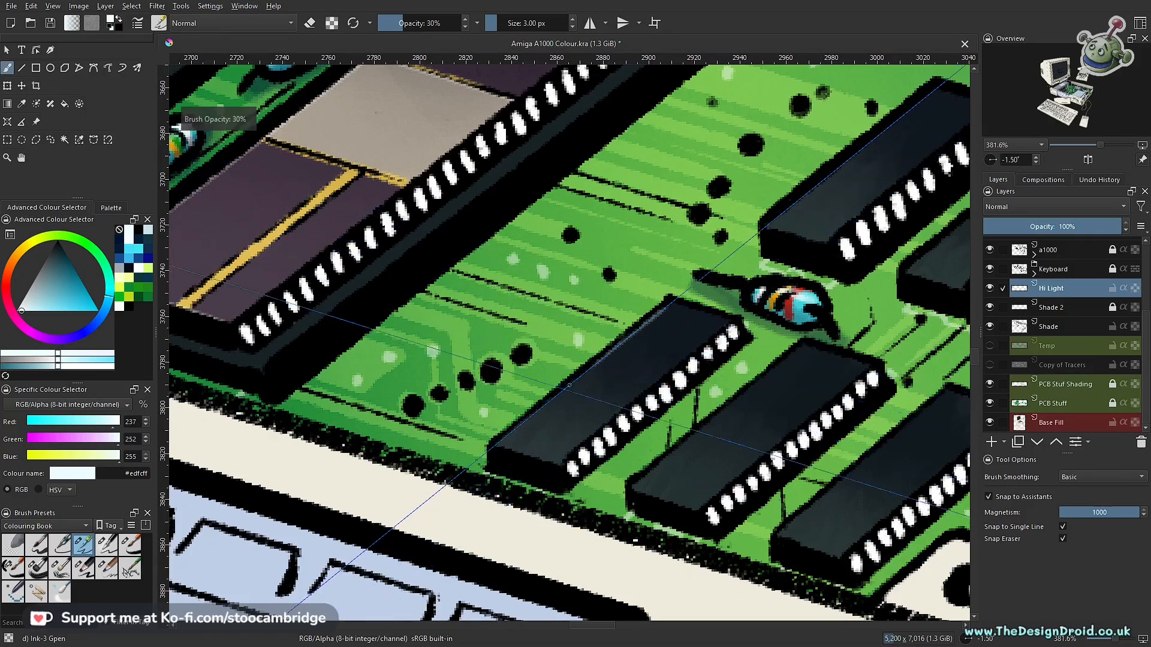
key(o)
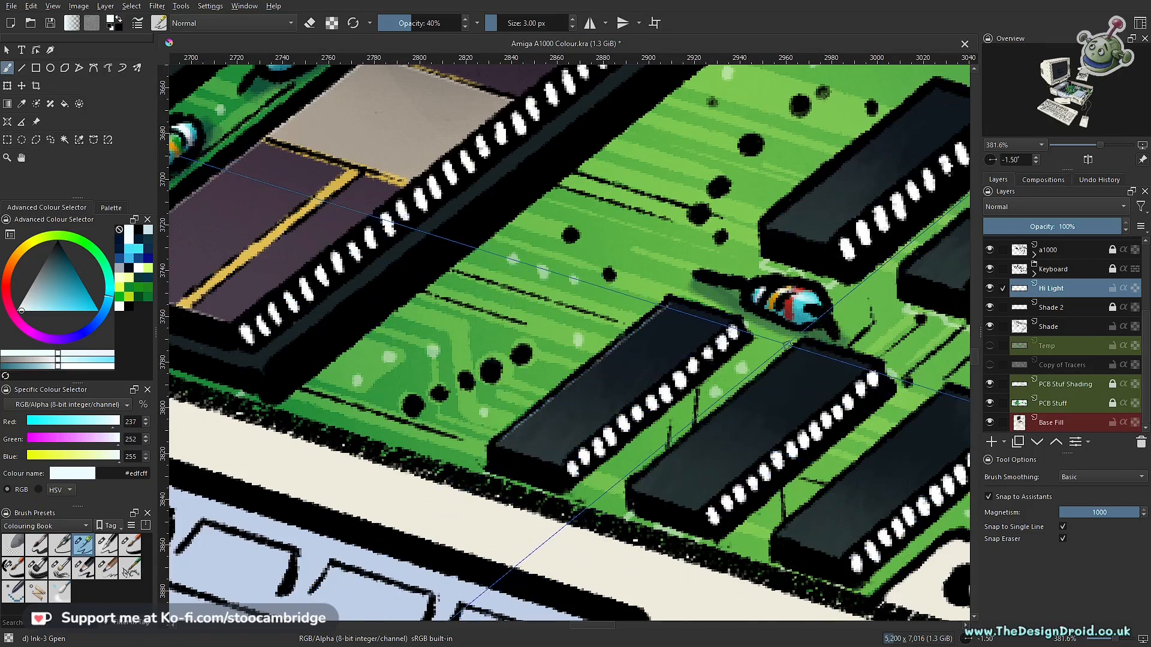
- Try a 5 px highlight along the long edge of the second small chip in the front row
key(bracketright)
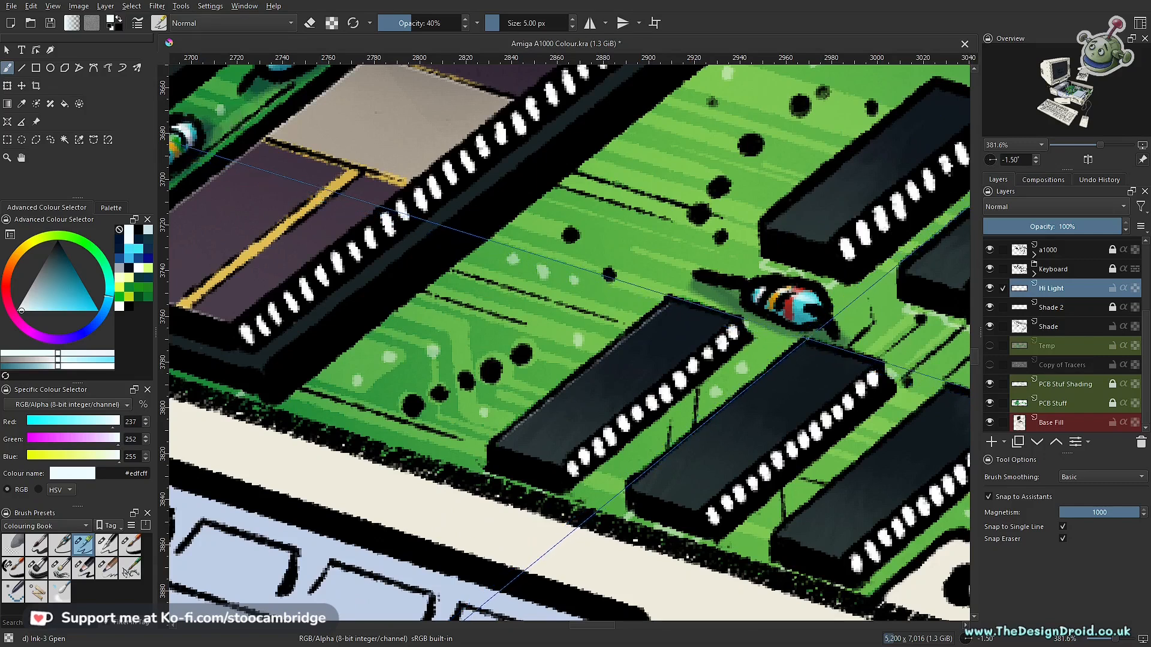
drag(736, 397, 715, 414)
key(ctrl+z)
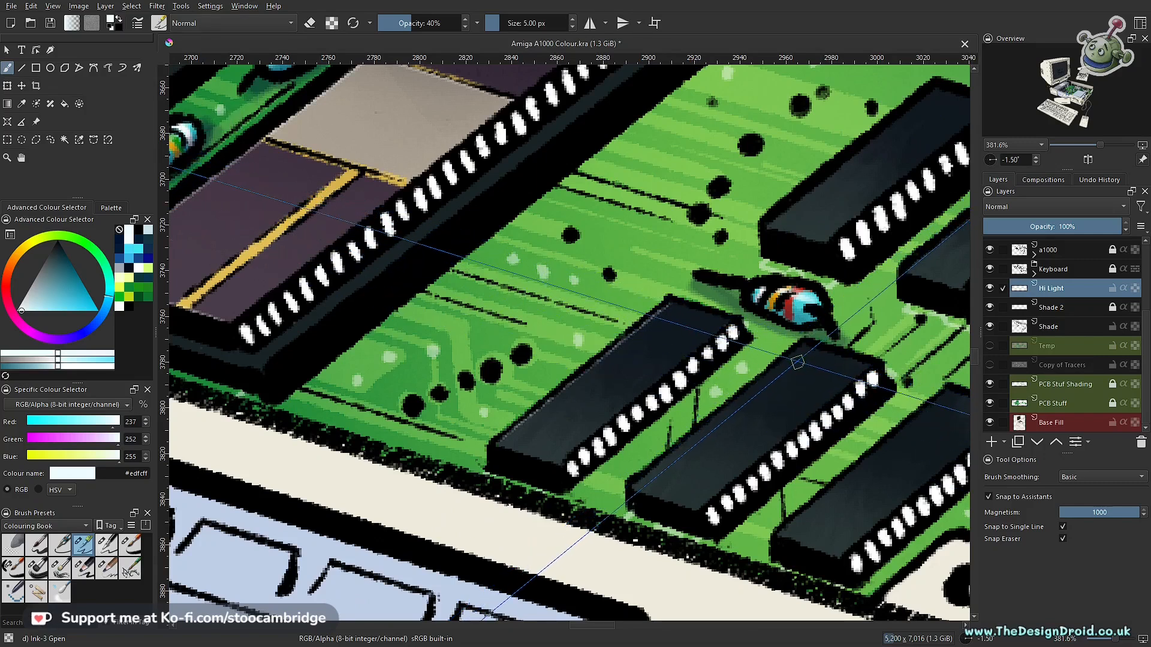
mouse_move(650, 339)
mouse_down()
mouse_move(662, 329)
mouse_move(663, 343)
mouse_move(691, 258)
mouse_up()
key(ctrl+z)
key(ctrl+z)
- Select the top faces of the first three small chips in the front row with the polygonal selection tool
key(l)
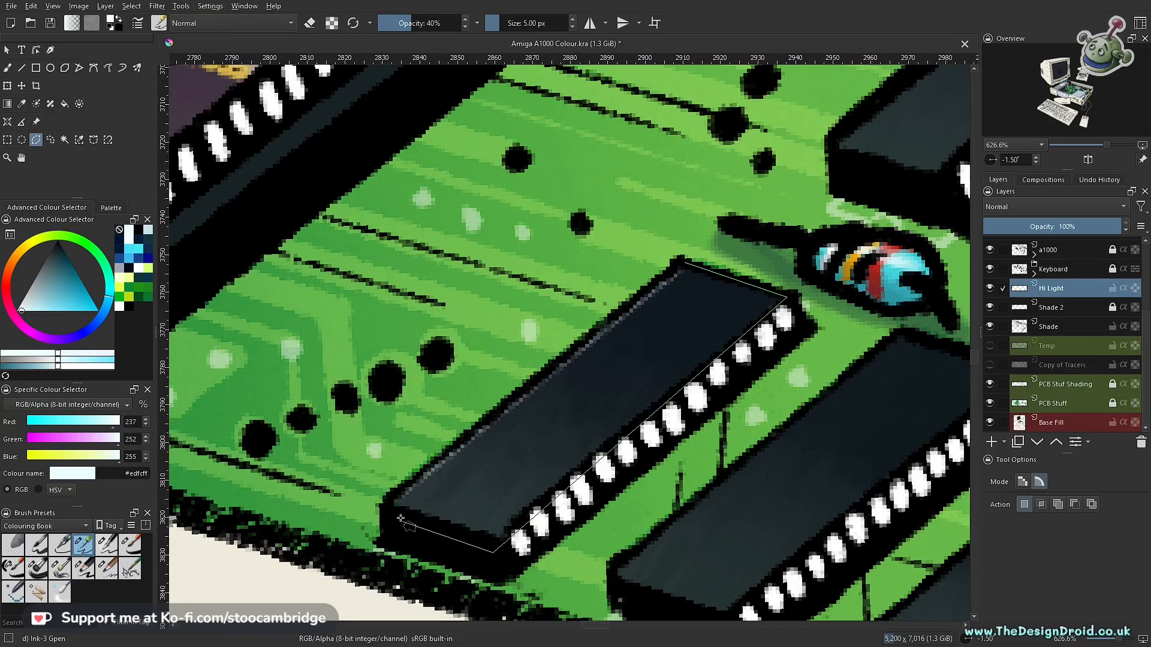
drag(704, 414, 713, 516)
drag(745, 424, 572, 376)
drag(610, 360, 641, 287)
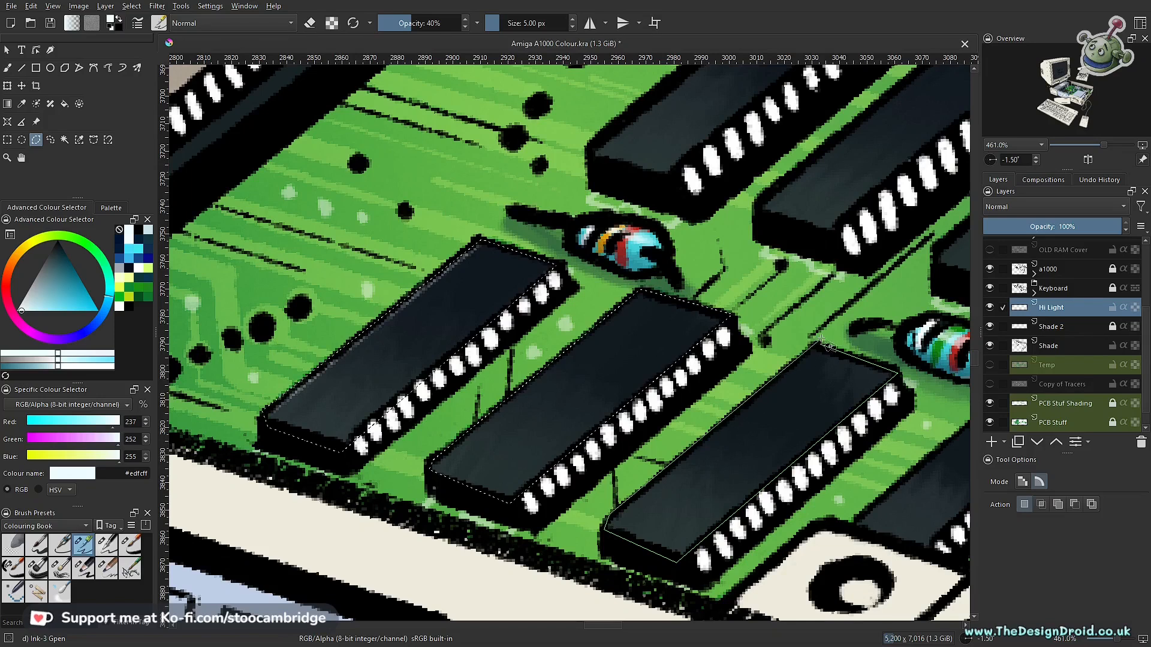
- Enlarge the brush to 9 px and draw thin highlights along the selected first and second front-row chips' long and short edges
key(b)
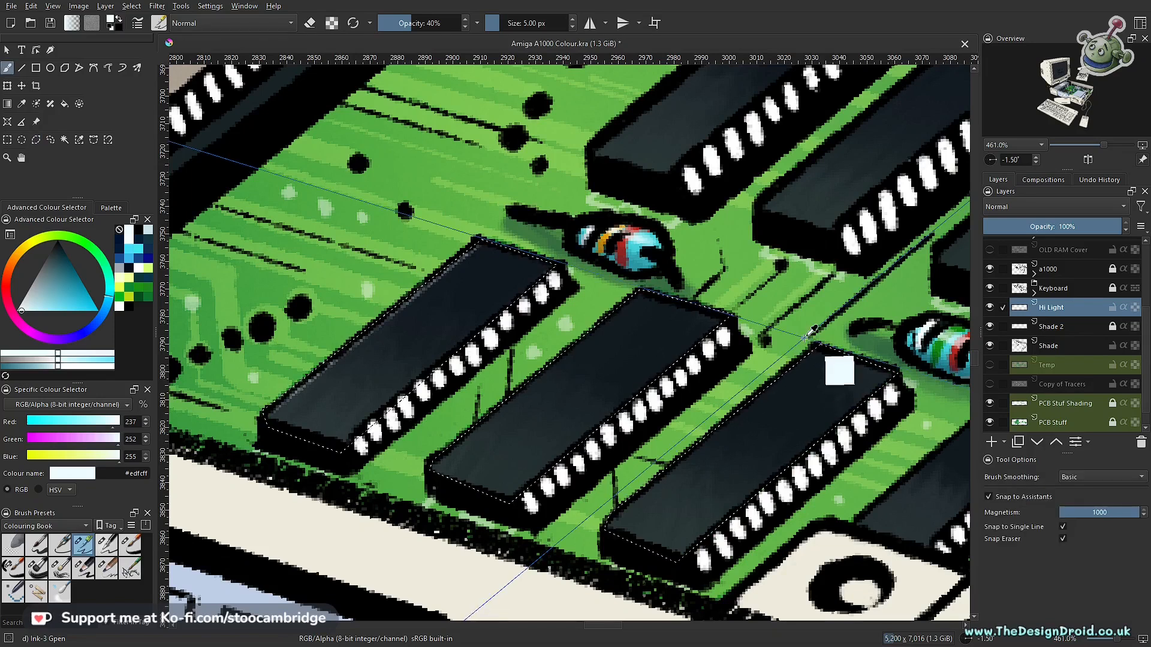
key(ctrl+shift+a)
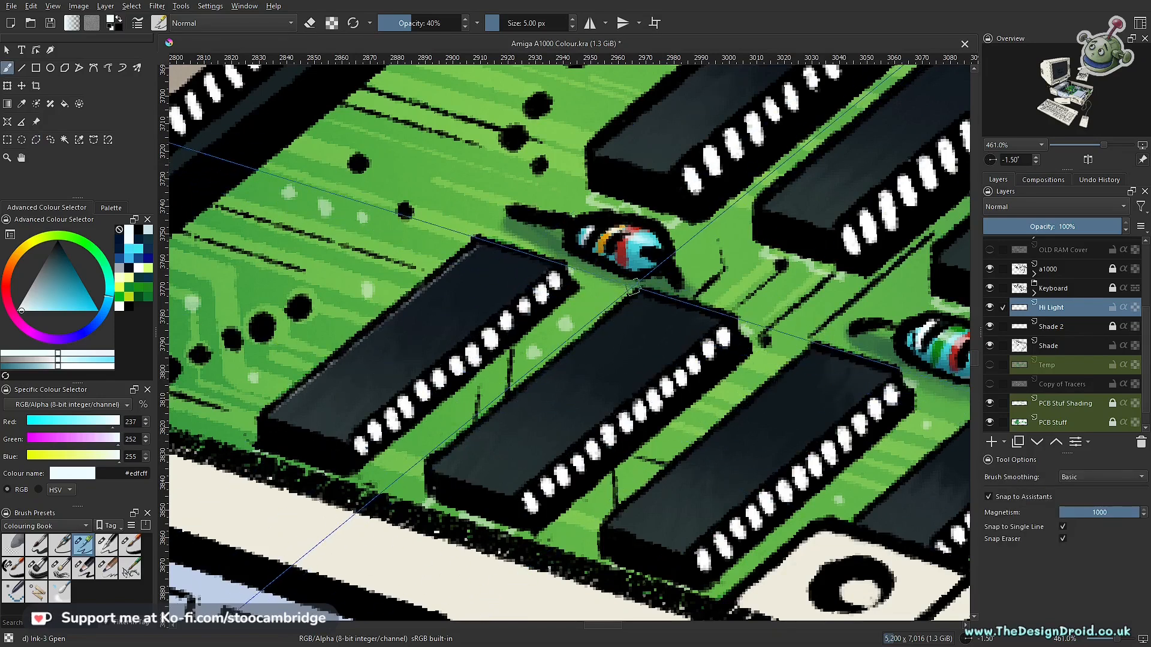
key(bracketright)
key(bracketright)
key(bracketright)
key(bracketright)
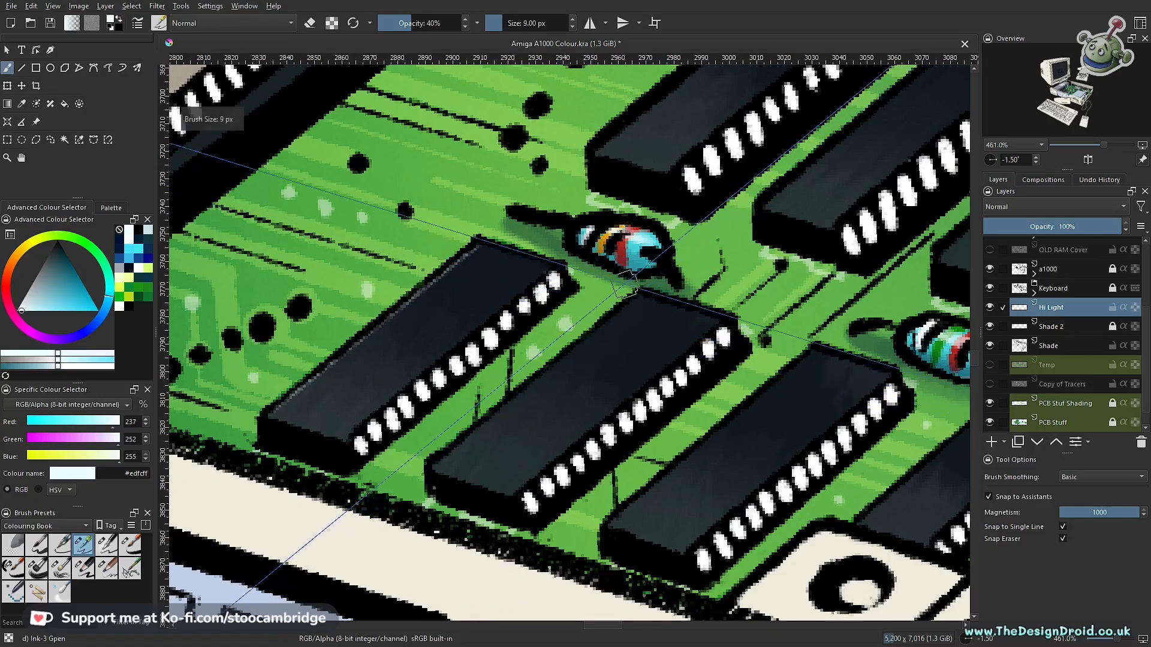
key(ctrl+shift+d)
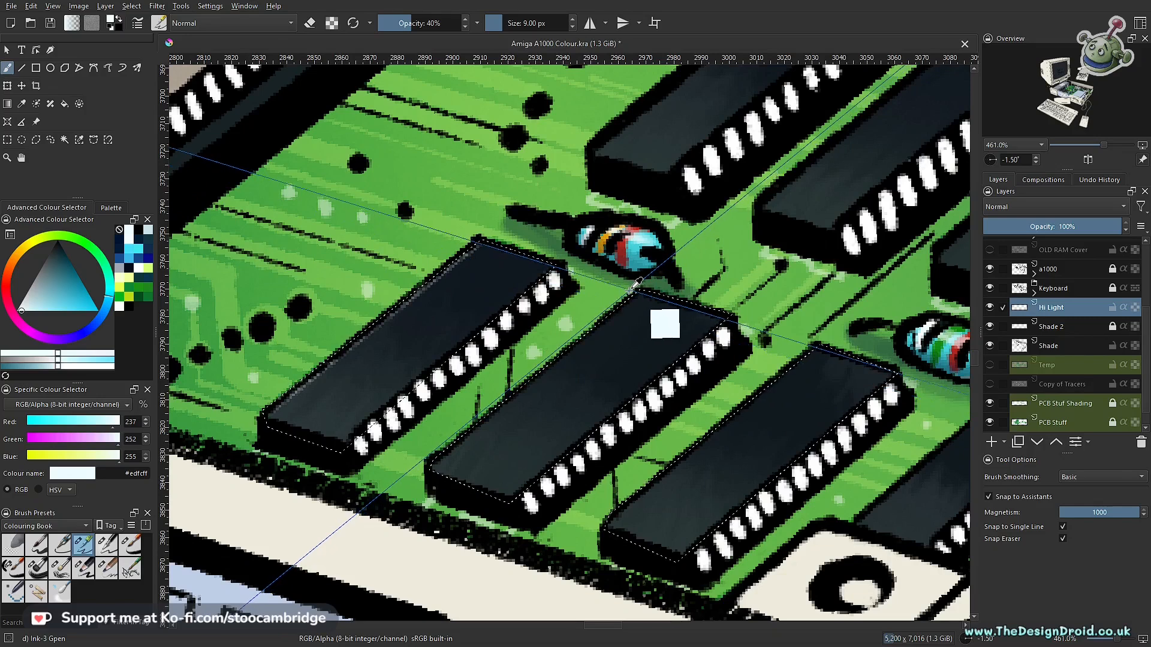
key(ctrl+shift+a)
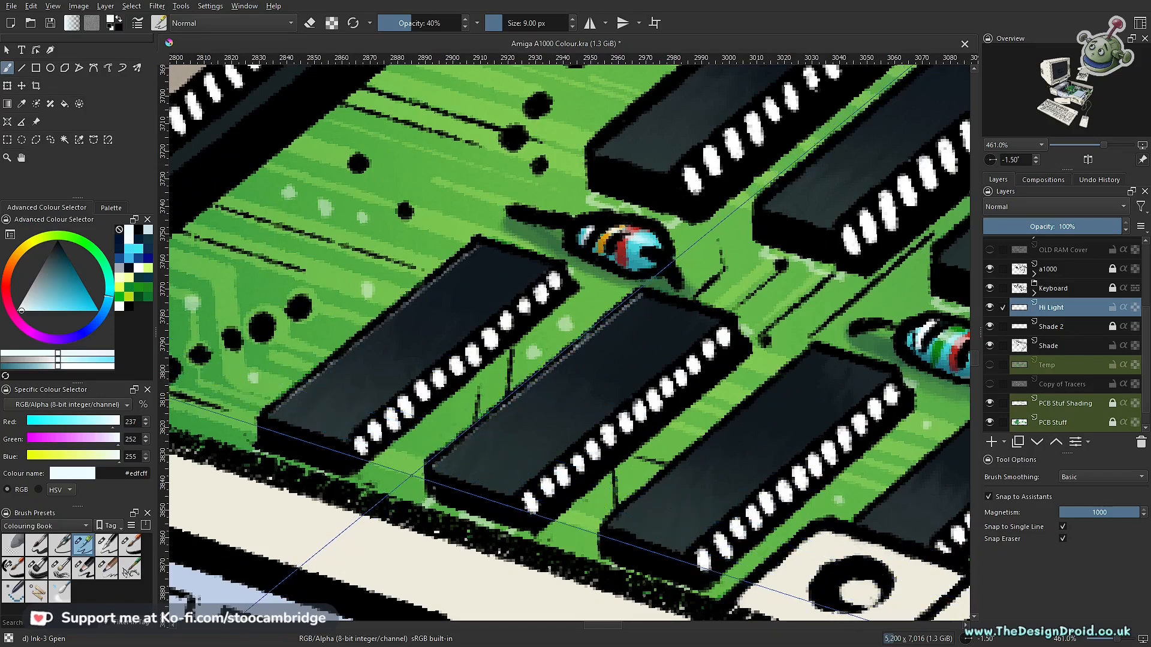
mouse_move(488, 412)
mouse_down()
mouse_move(435, 464)
mouse_move(642, 294)
mouse_up()
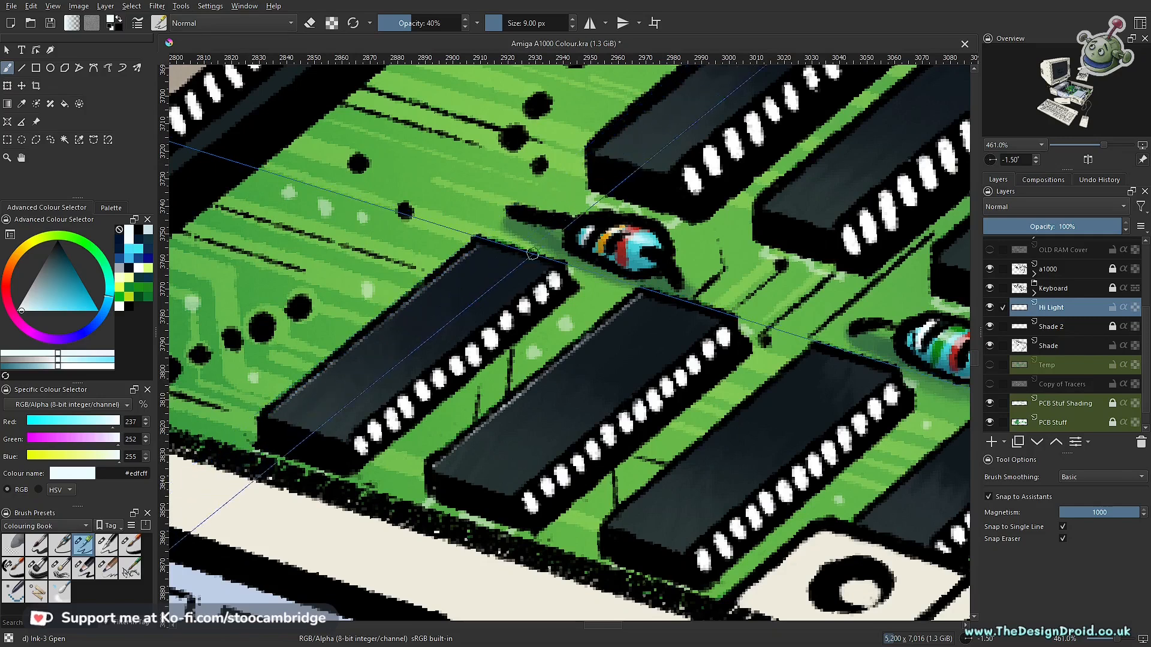
drag(478, 246, 562, 267)
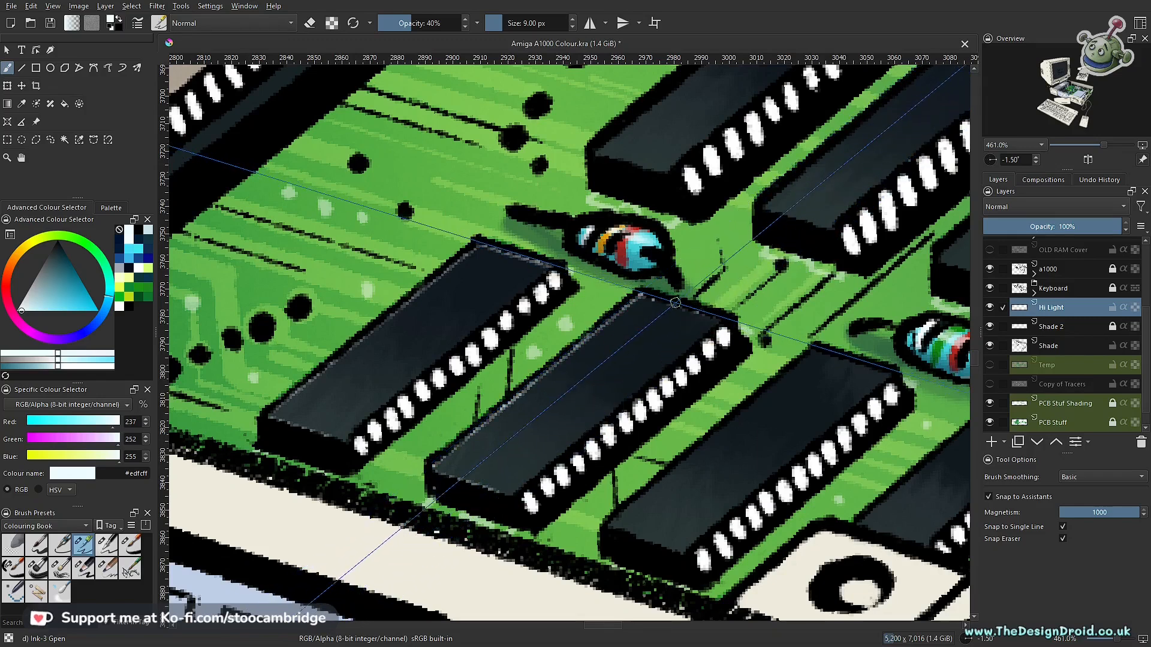
- Draw matching thin highlights along the edges of the remaining front-row chips beside the screw bracket
scroll(718, 315, down, 8)
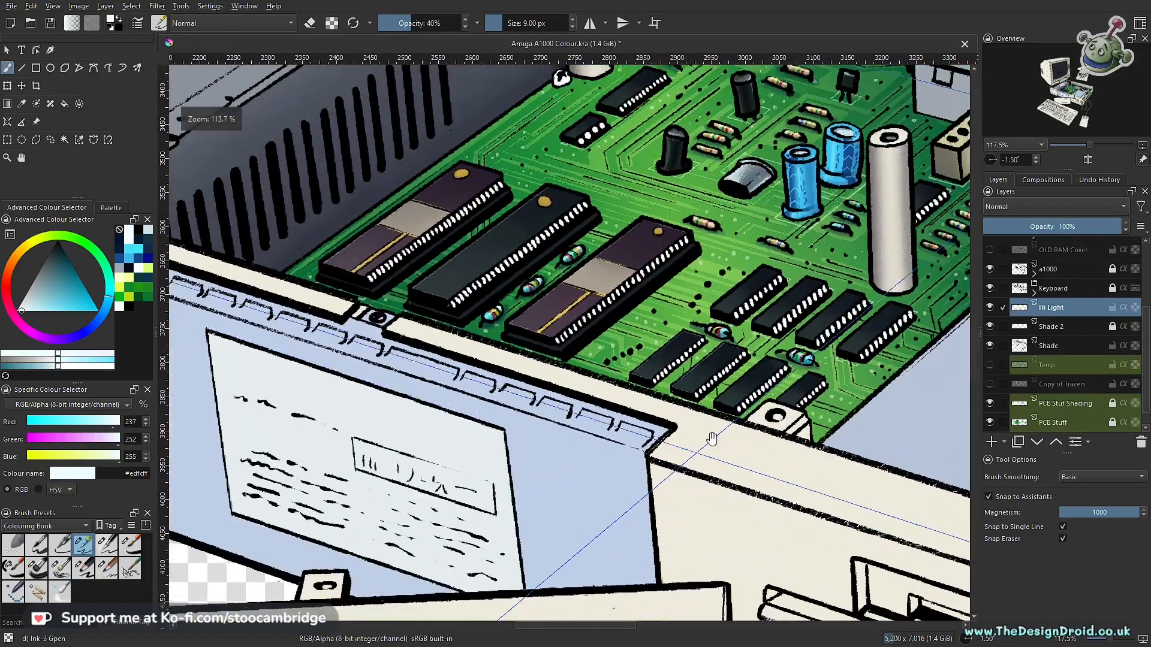
scroll(660, 426, up, 7)
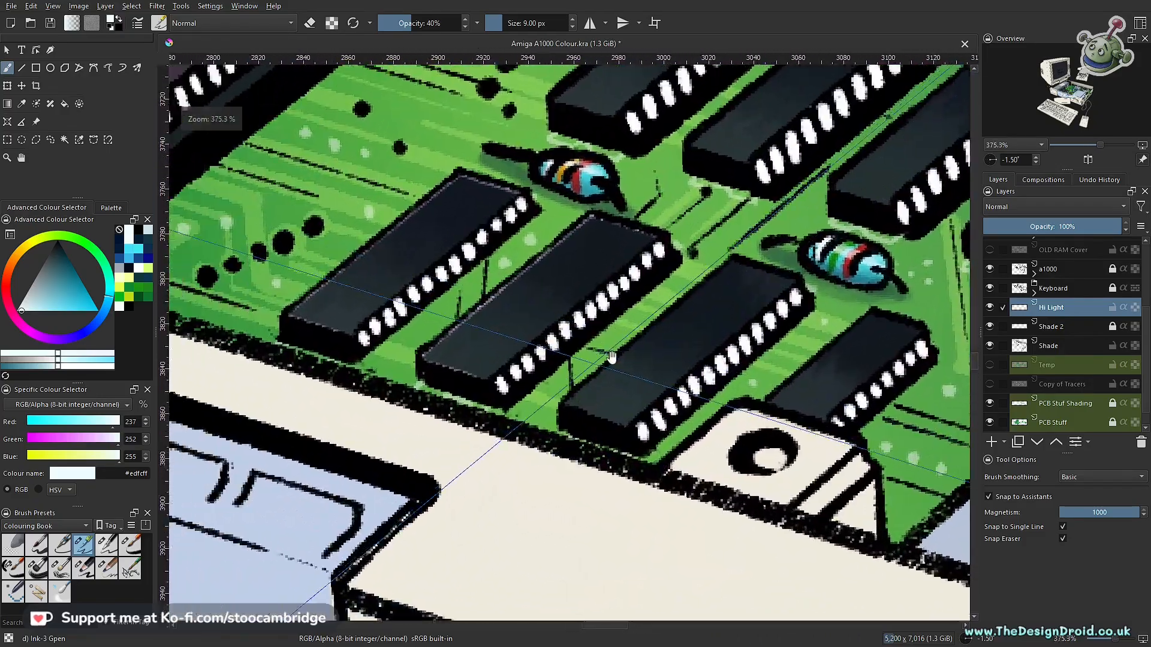
drag(693, 347, 617, 359)
scroll(685, 319, up, 1)
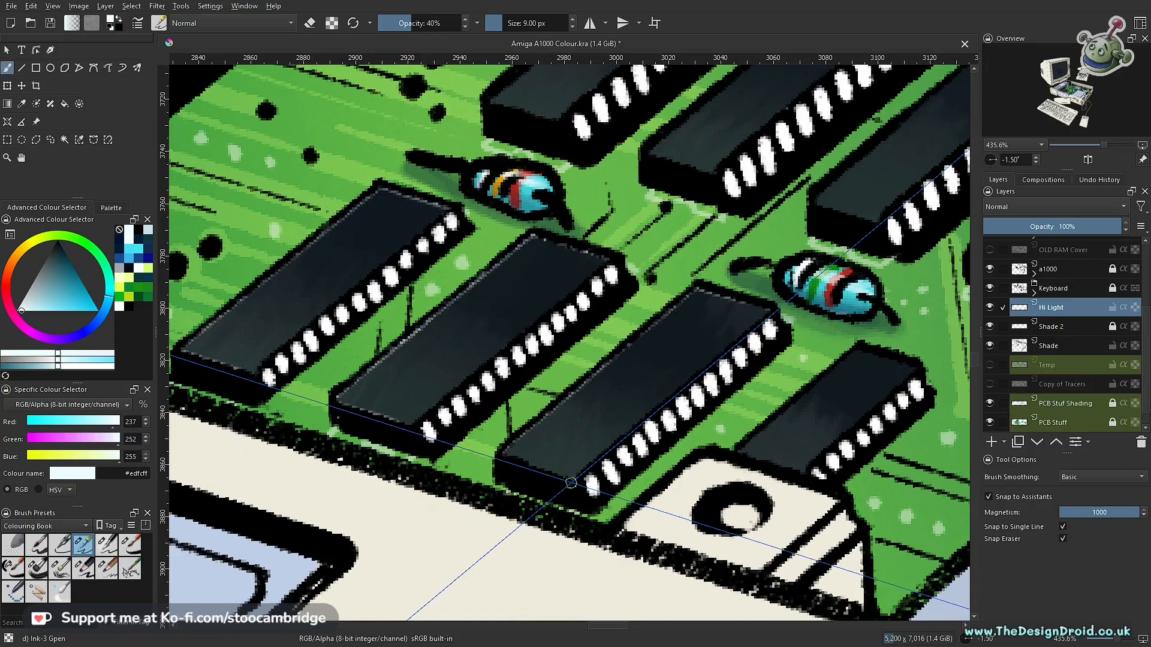
drag(763, 437, 589, 455)
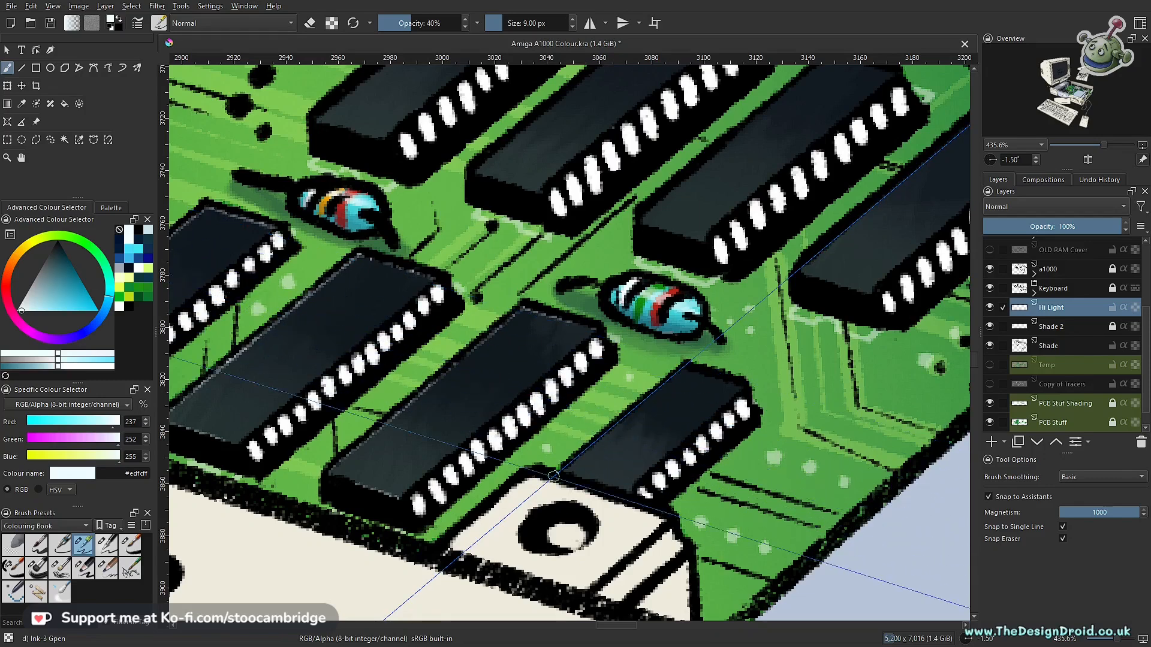
scroll(618, 484, down, 3)
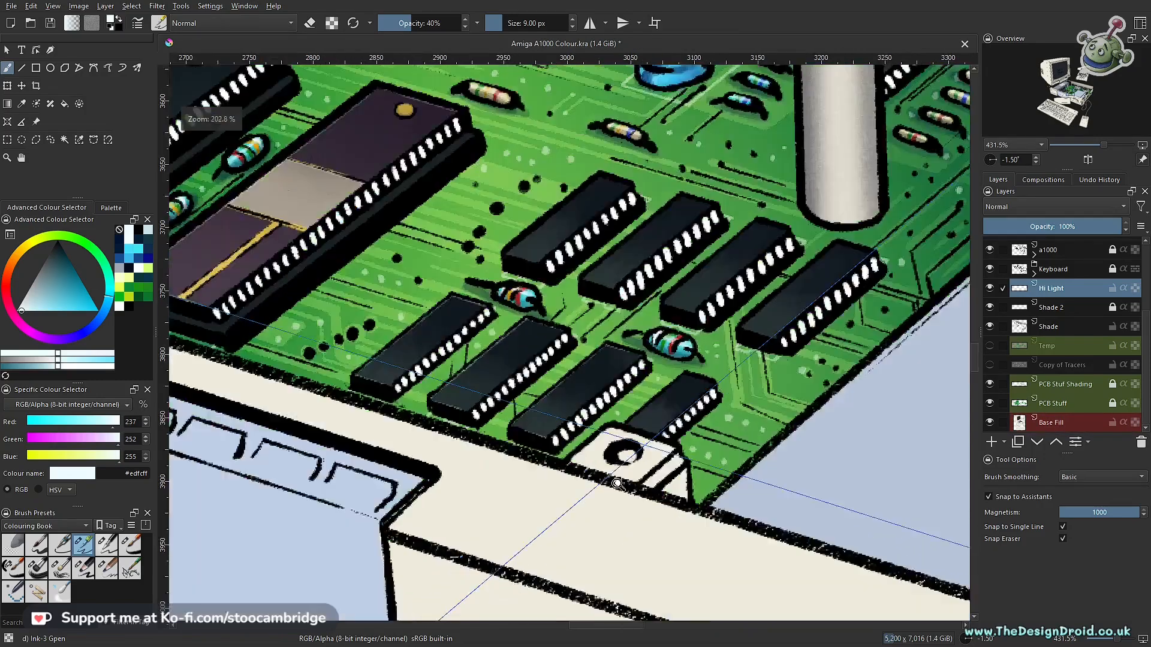
scroll(617, 484, down, 5)
scroll(587, 530, up, 6)
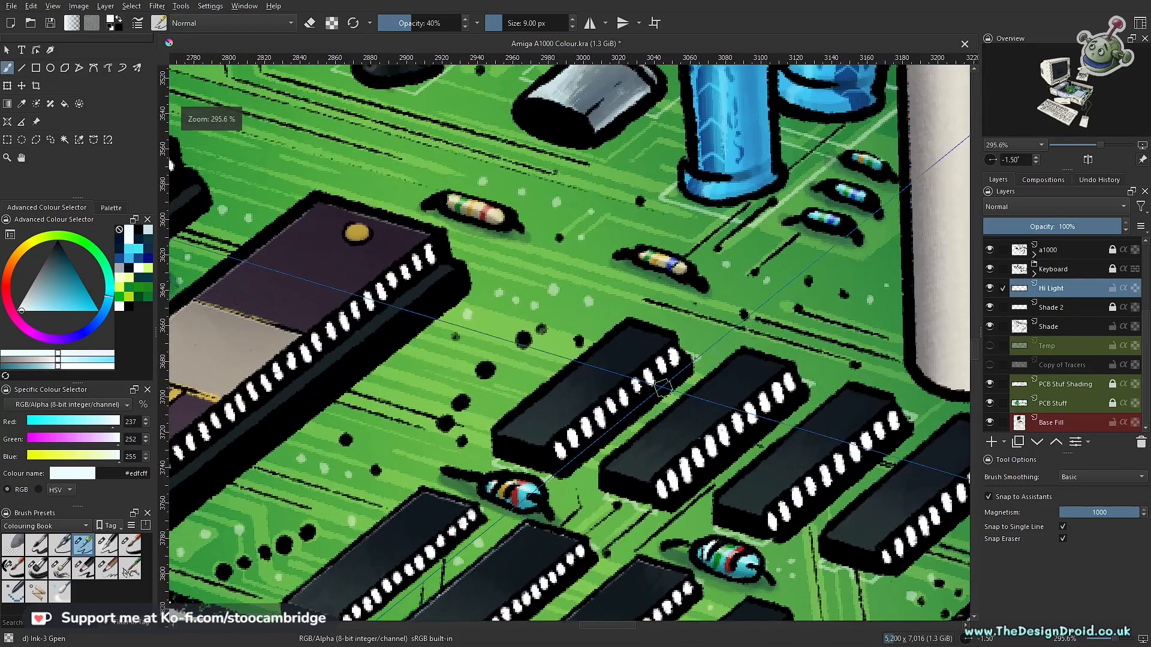
- Select the top face of the first chip in the second row and highlight its long and short edges
click(36, 140)
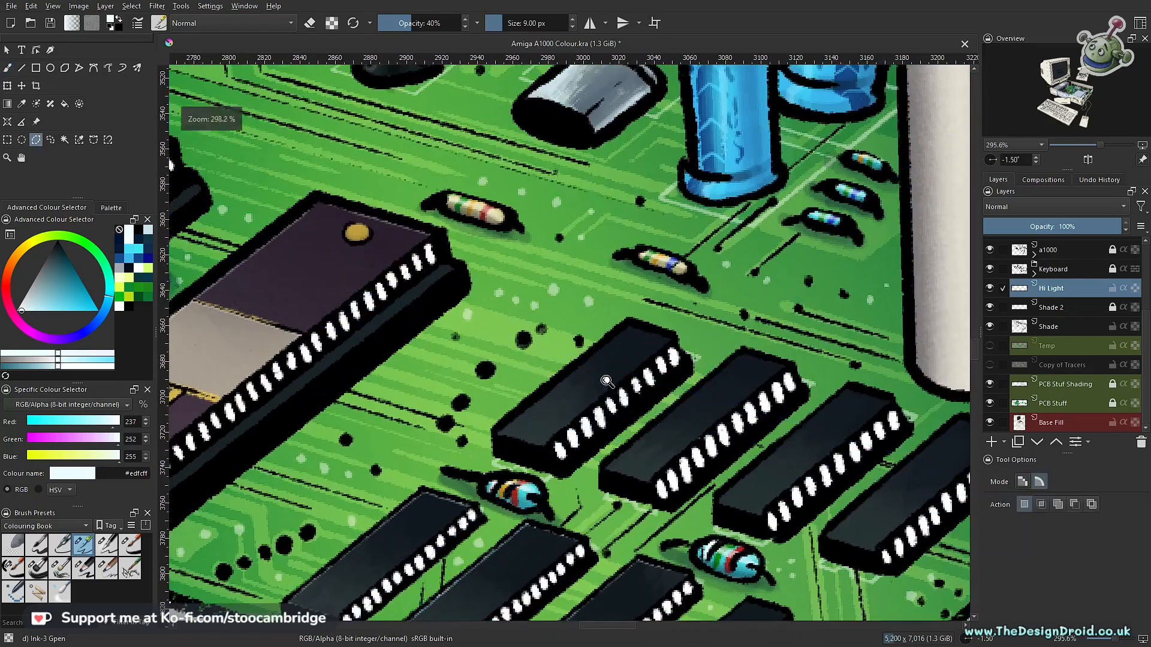
scroll(609, 390, up, 2)
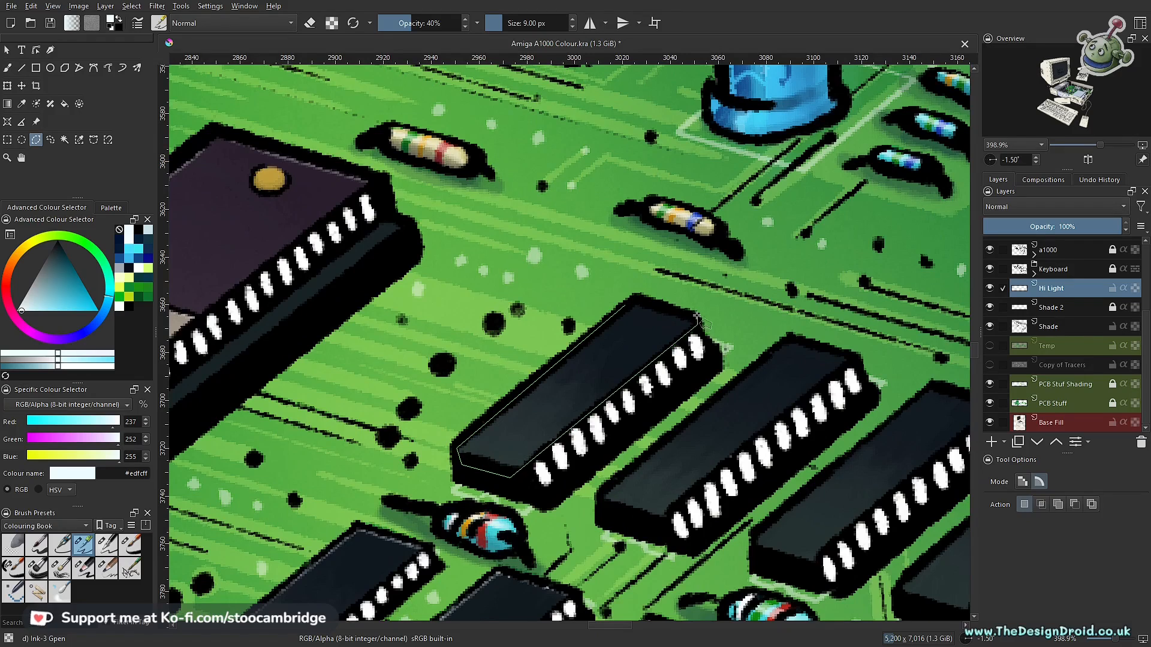
click(627, 302)
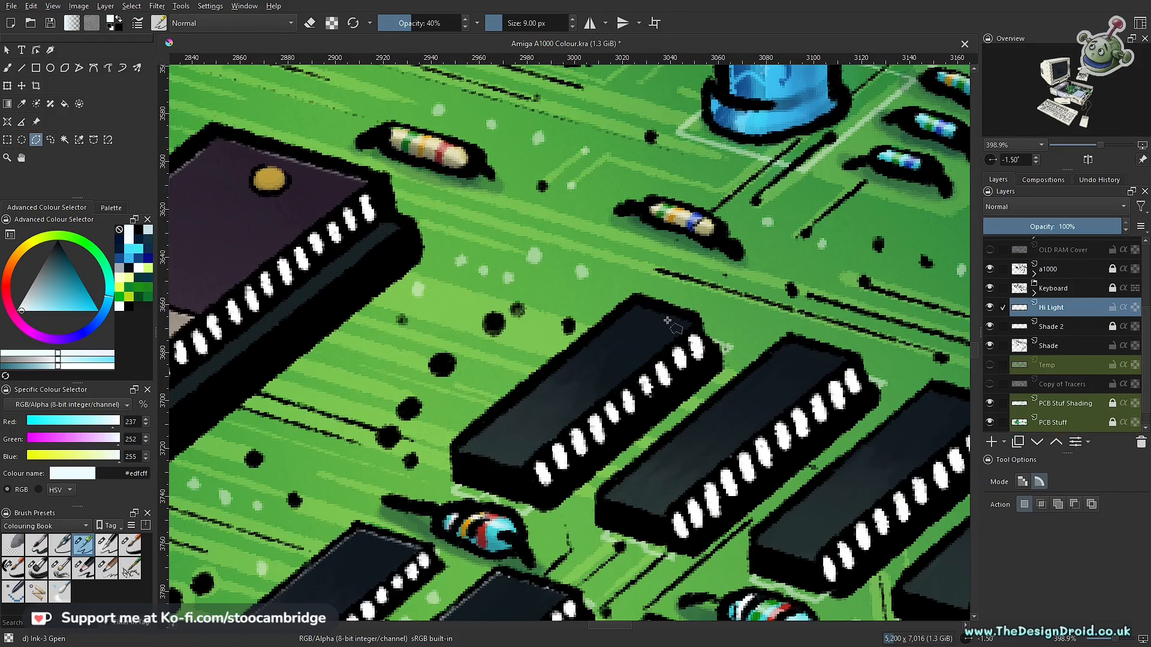
key(b)
drag(577, 352, 457, 451)
drag(641, 304, 694, 319)
- Select the top face of the second chip in the second row and draw a thin highlight along its long edge
scroll(689, 424, down, 3)
key(l)
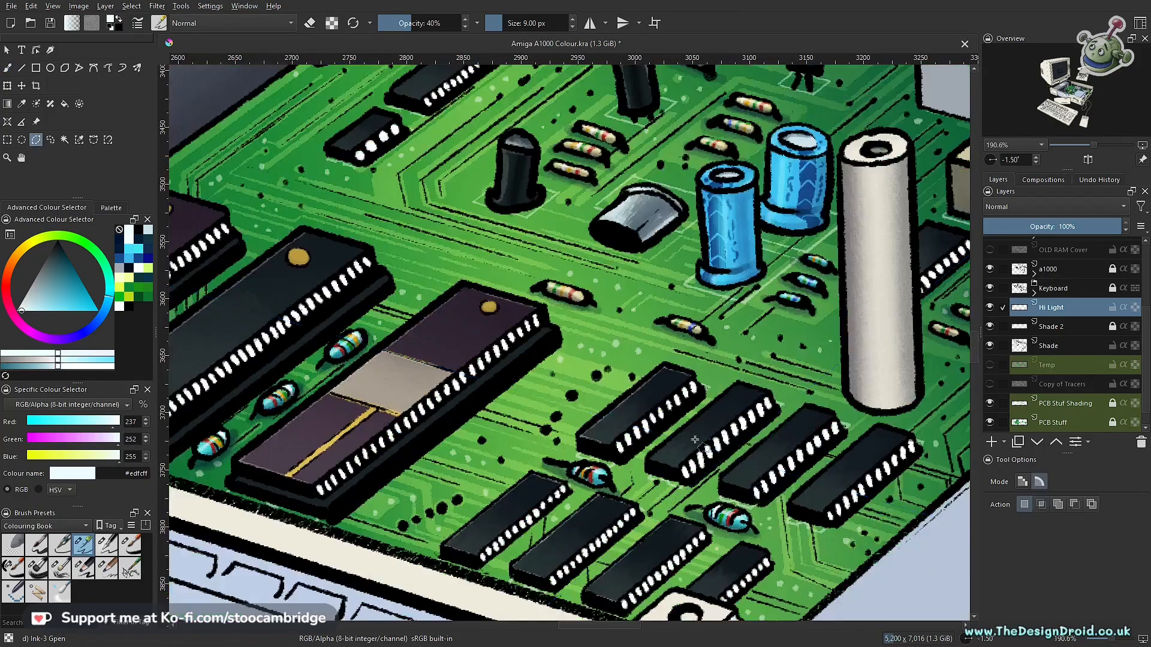
scroll(694, 440, up, 4)
key(b)
drag(797, 297, 576, 479)
- Select the top face of the third chip in the second row and draw thin highlights along its edges
drag(959, 394, 560, 351)
key(l)
click(565, 306)
click(347, 497)
click(393, 534)
double_click(643, 338)
key(b)
drag(568, 311, 354, 487)
mouse_move(439, 407)
mouse_down()
mouse_move(352, 487)
mouse_move(418, 523)
mouse_up()
drag(567, 312, 638, 330)
- Select the top face of the fourth chip in the second row, highlight its long and short edges, and save the drawing
key(l)
click(755, 358)
double_click(839, 388)
key(b)
mouse_move(757, 363)
mouse_down()
mouse_move(568, 511)
mouse_move(602, 528)
mouse_move(565, 581)
mouse_move(532, 553)
mouse_up()
drag(531, 564, 607, 585)
drag(757, 364, 832, 384)
scroll(690, 393, down, 5)
key(ctrl+s)
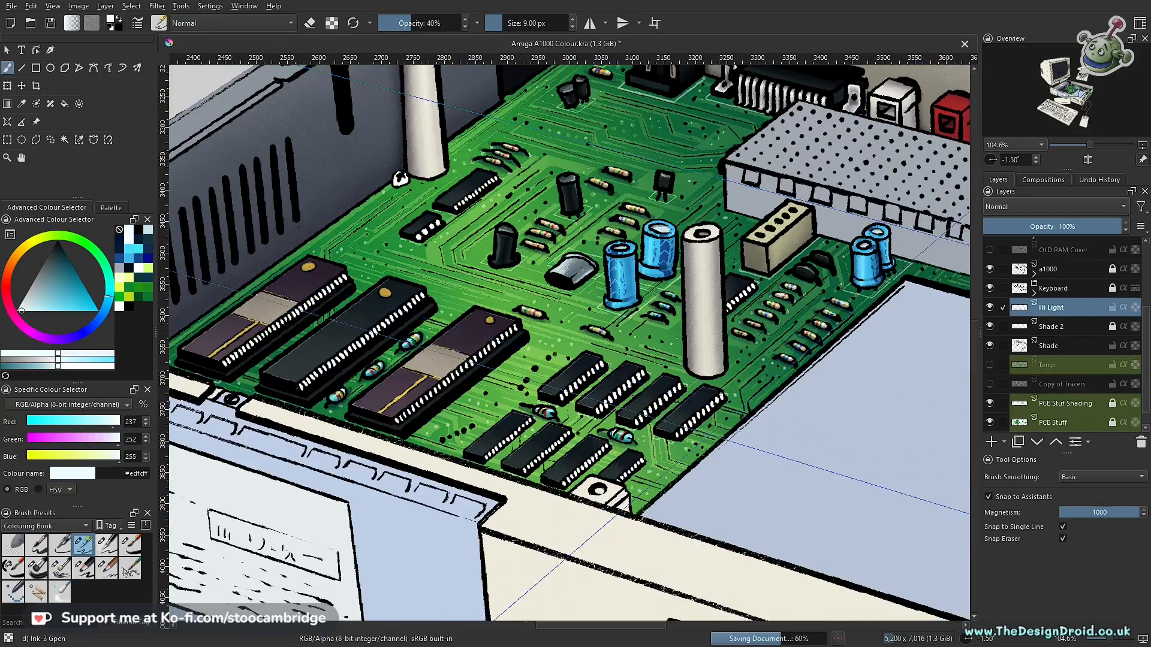
- Select the top of the partly hidden chip behind the tall white pillar and add thin highlights along its edges
scroll(639, 495, up, 4)
key(l)
double_click(644, 336)
key(b)
drag(556, 319, 483, 403)
scroll(639, 495, down, 4)
scroll(749, 278, up, 4)
key(l)
key(b)
drag(675, 261, 751, 282)
- Add thin edge highlights to the four-pin chip and the longer chip beside it, near the white pillar by the vented case wall
drag(176, 323, 657, 329)
drag(240, 120, 498, 467)
key(l)
key(b)
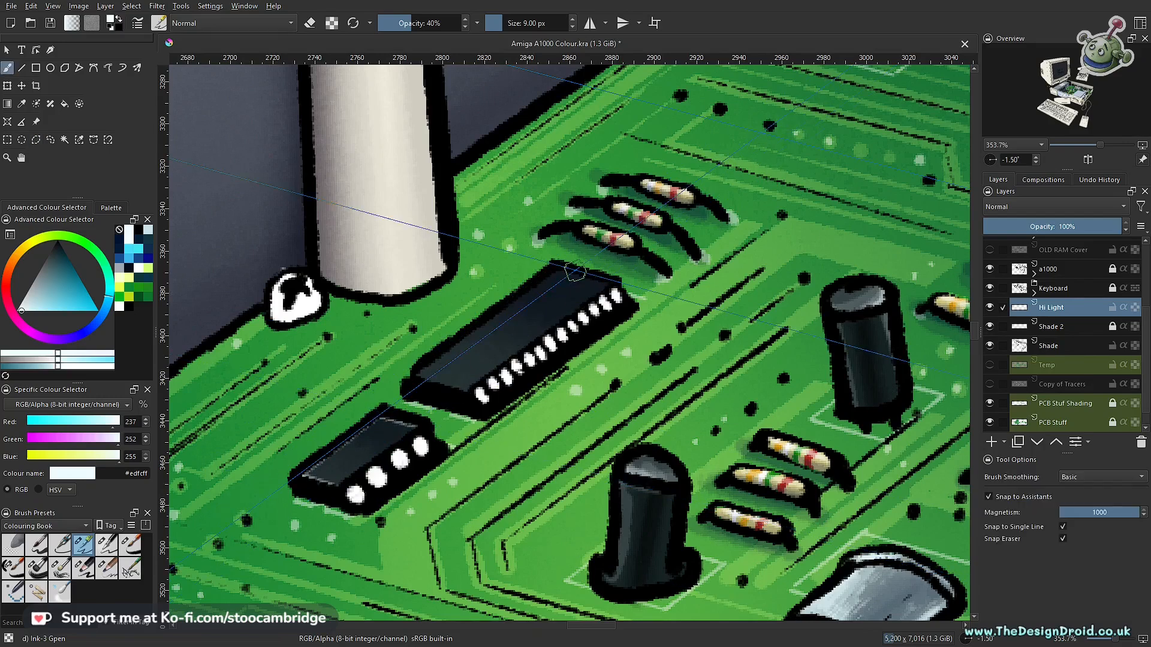
- Select the small chip on the drive-side board edge farthest from the ribbon cable and highlight its long edge
scroll(413, 374, down, 5)
scroll(617, 372, up, 5)
key(l)
click(612, 370)
key(b)
drag(580, 398, 614, 371)
- Select the remaining small chips along the drive-side board edge and the chip beside the ribbon cable, and draw thin edge highlights
key(l)
click(782, 408)
click(741, 449)
drag(839, 419, 440, 384)
click(625, 262)
double_click(597, 480)
key(b)
drag(359, 409, 390, 378)
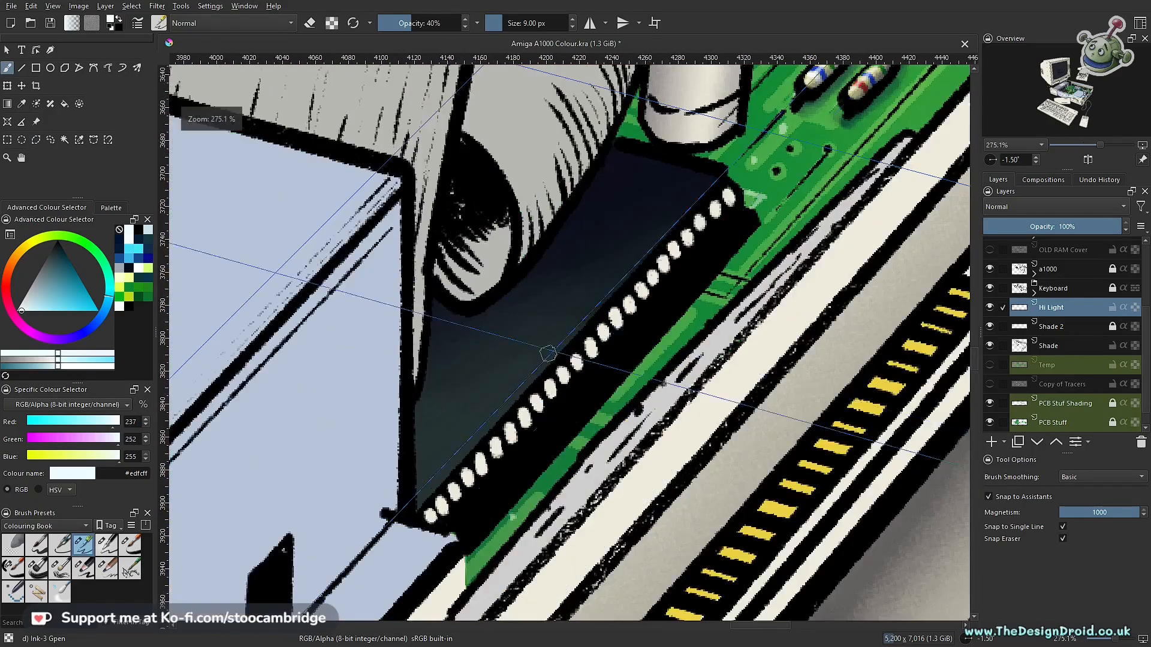
- Select the large chip under the ribbon cable's fold, highlight its short back edge, and undo the stroke along its long side
click(410, 397)
double_click(623, 147)
key(b)
drag(611, 150, 717, 178)
drag(689, 218, 484, 429)
key(ctrl+z)
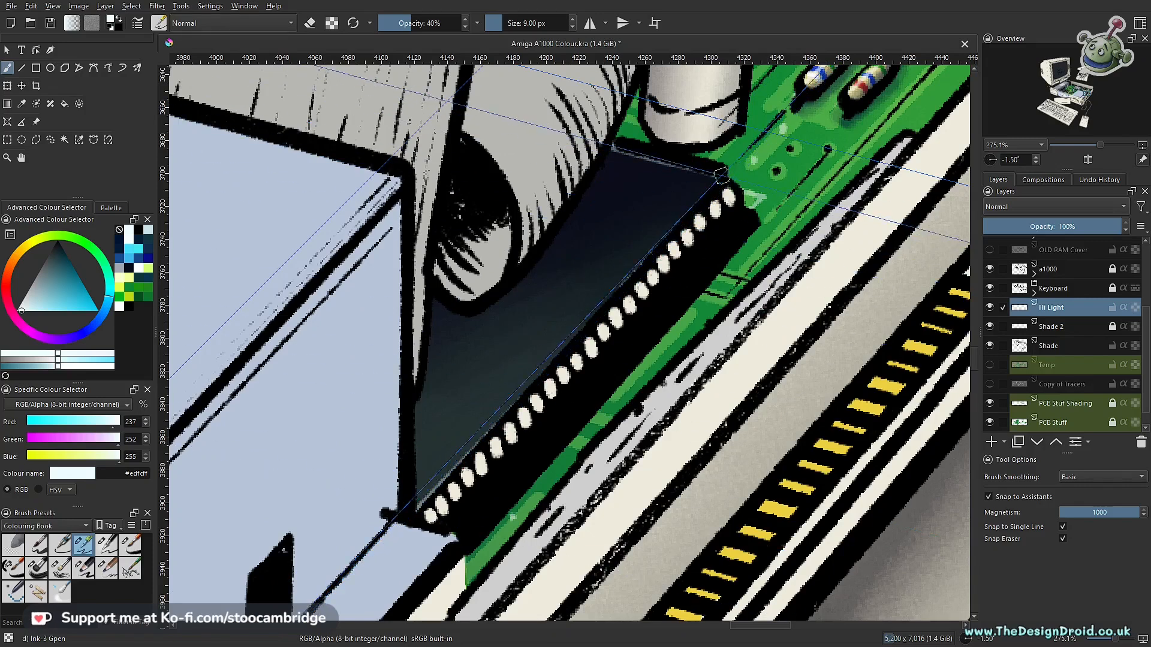
- Examine the edge highlights across the whole circuit board and on the large chip under the ribbon cable
scroll(702, 364, down, 4)
drag(529, 373, 697, 369)
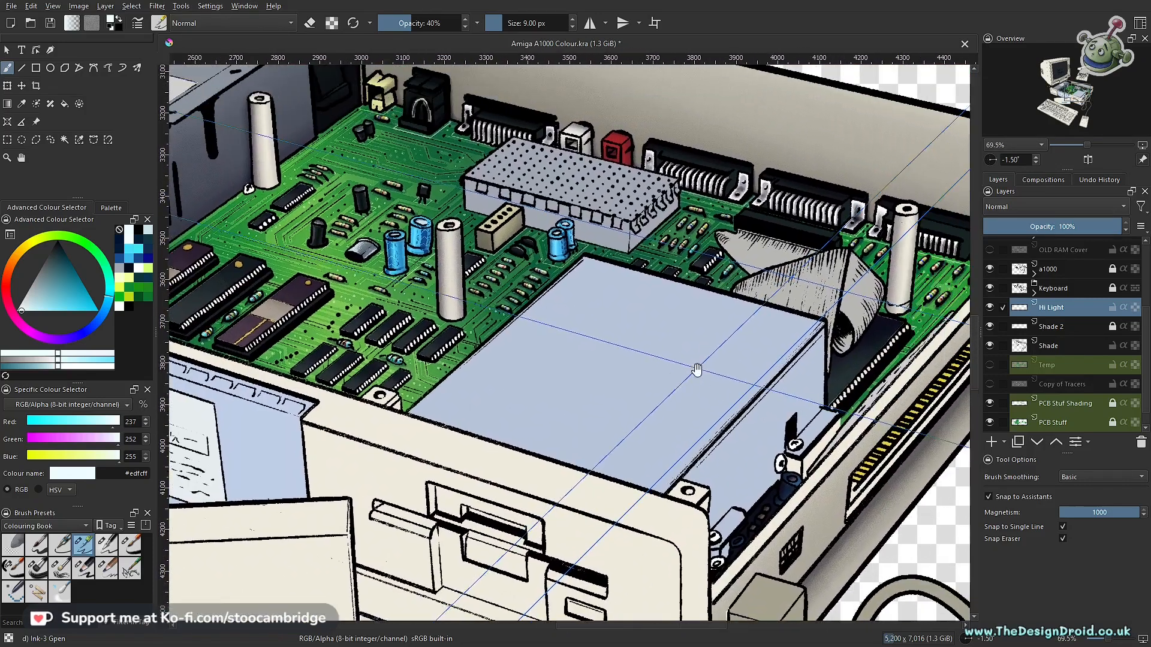
scroll(839, 383, up, 3)
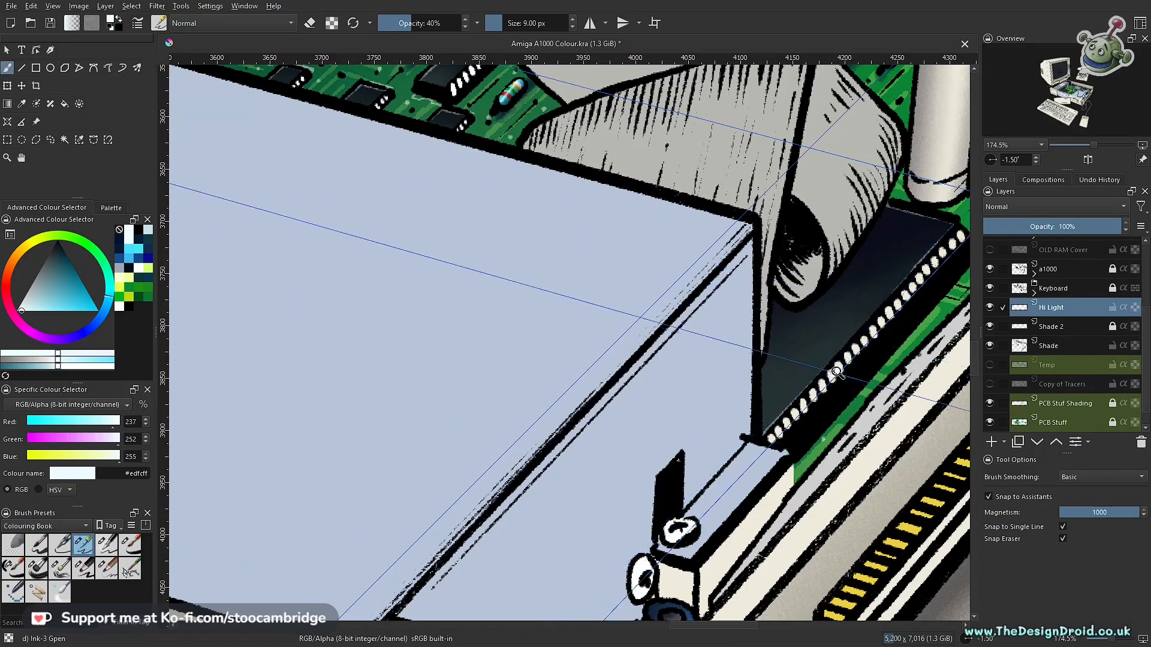
scroll(689, 474, down, 4)
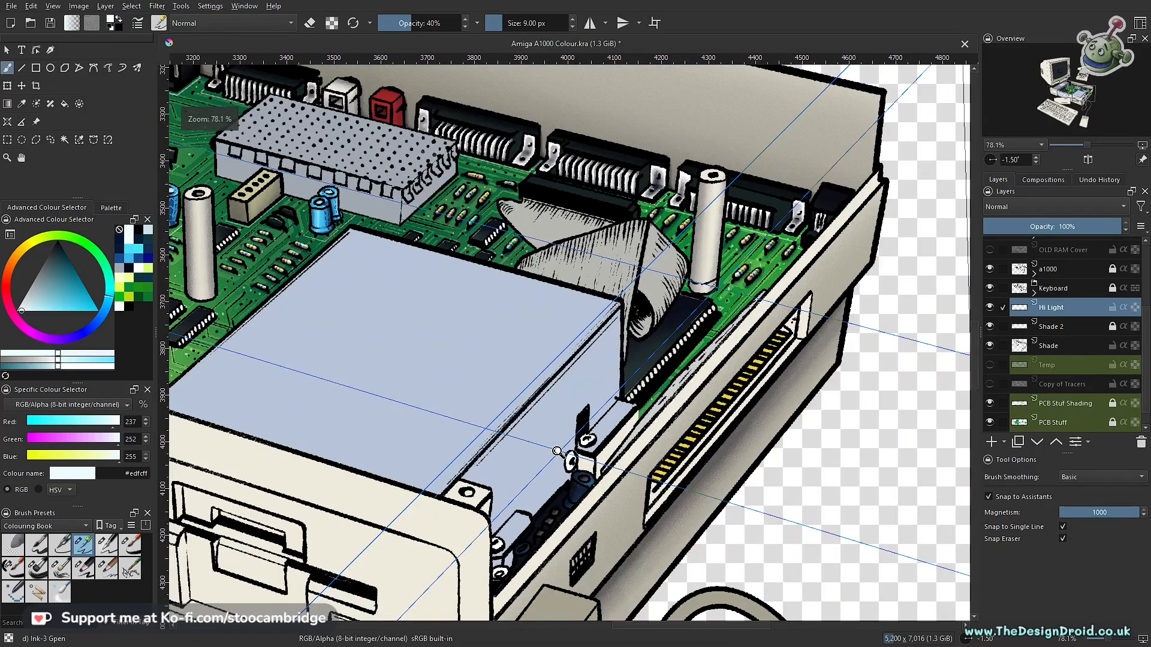
drag(667, 373, 811, 403)
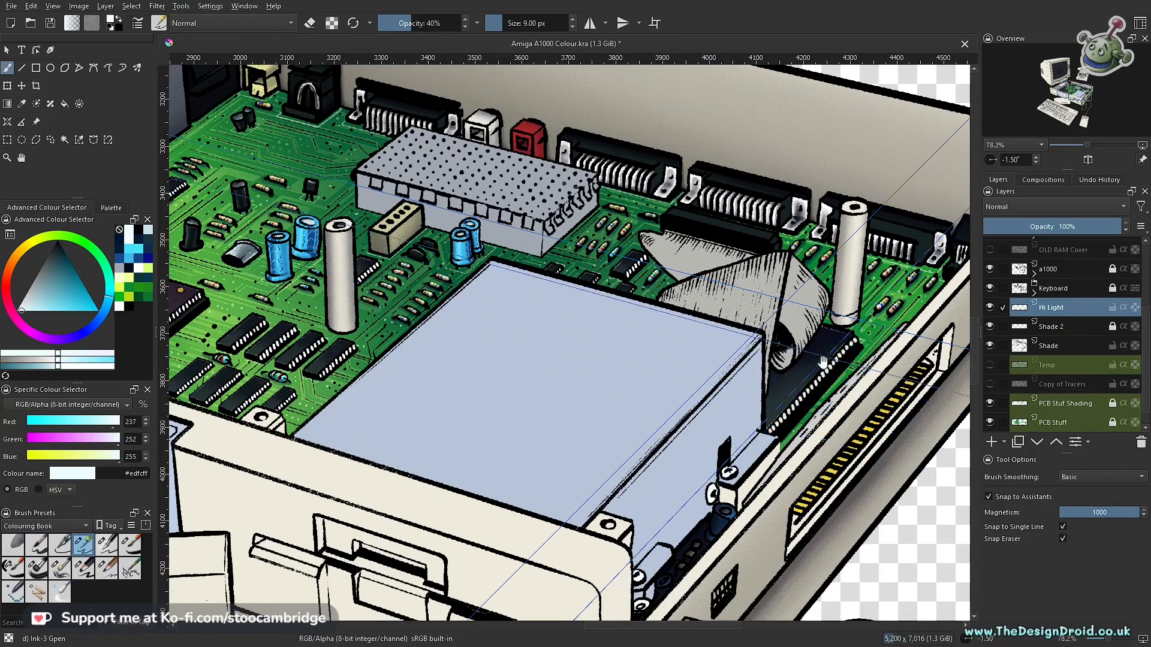
- Examine the edge highlights on the chip under the ribbon cable, the small chips beside the drive, and across the board
scroll(805, 391, up, 4)
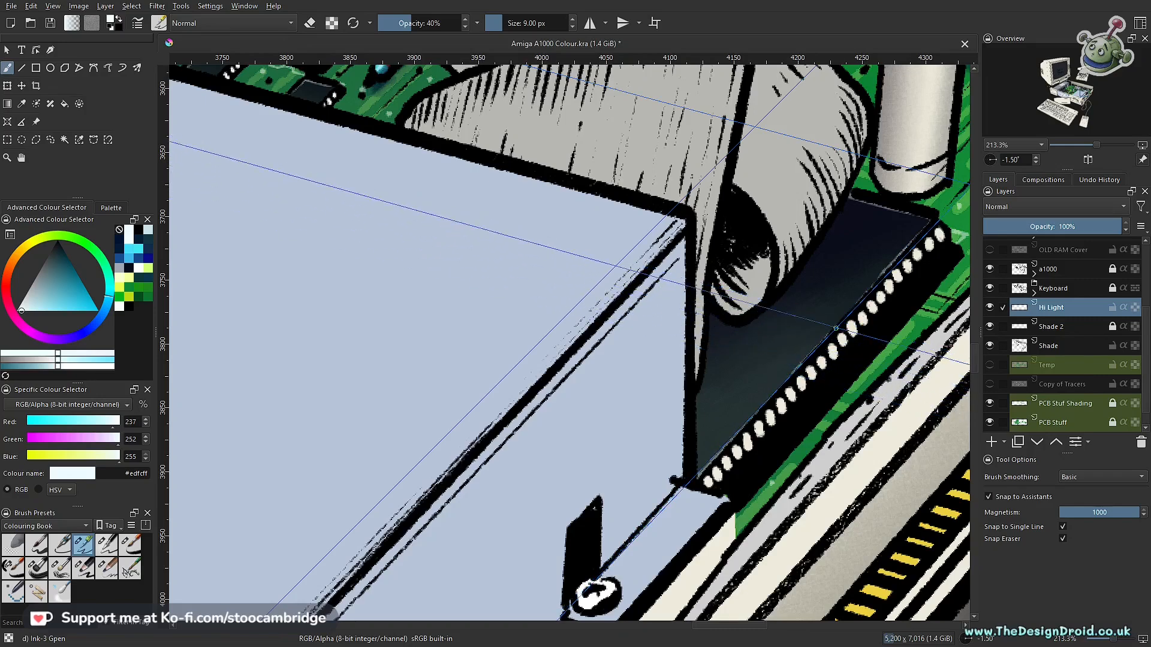
scroll(804, 353, down, 3)
drag(717, 382, 877, 429)
drag(596, 381, 780, 376)
drag(680, 393, 745, 290)
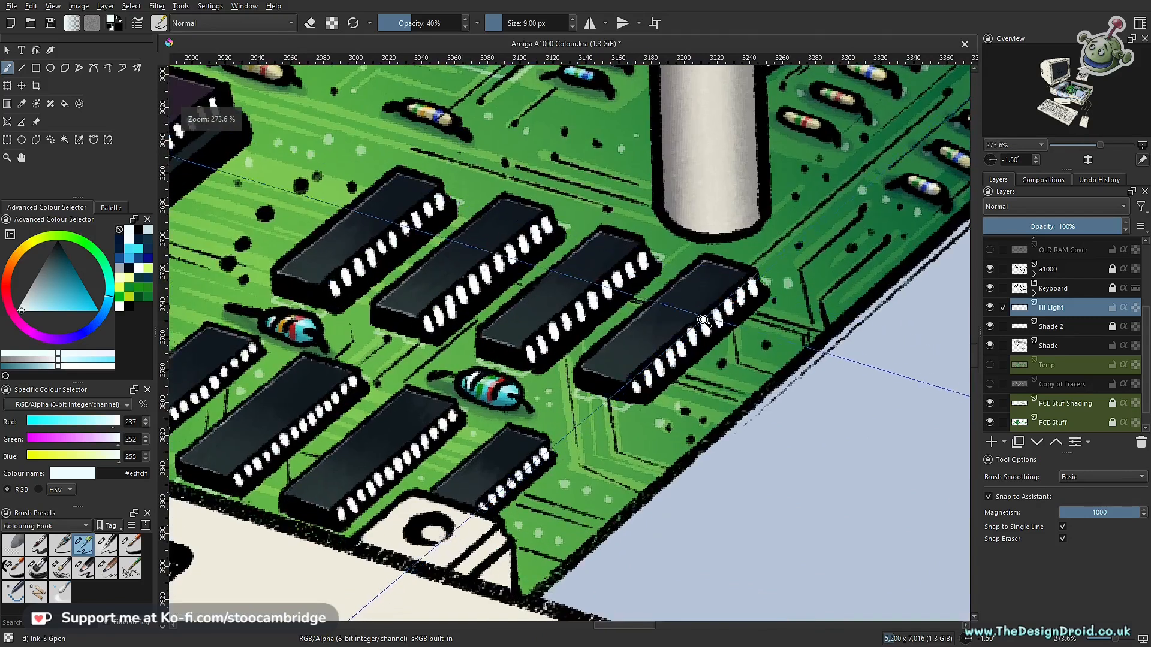
drag(695, 355, 708, 310)
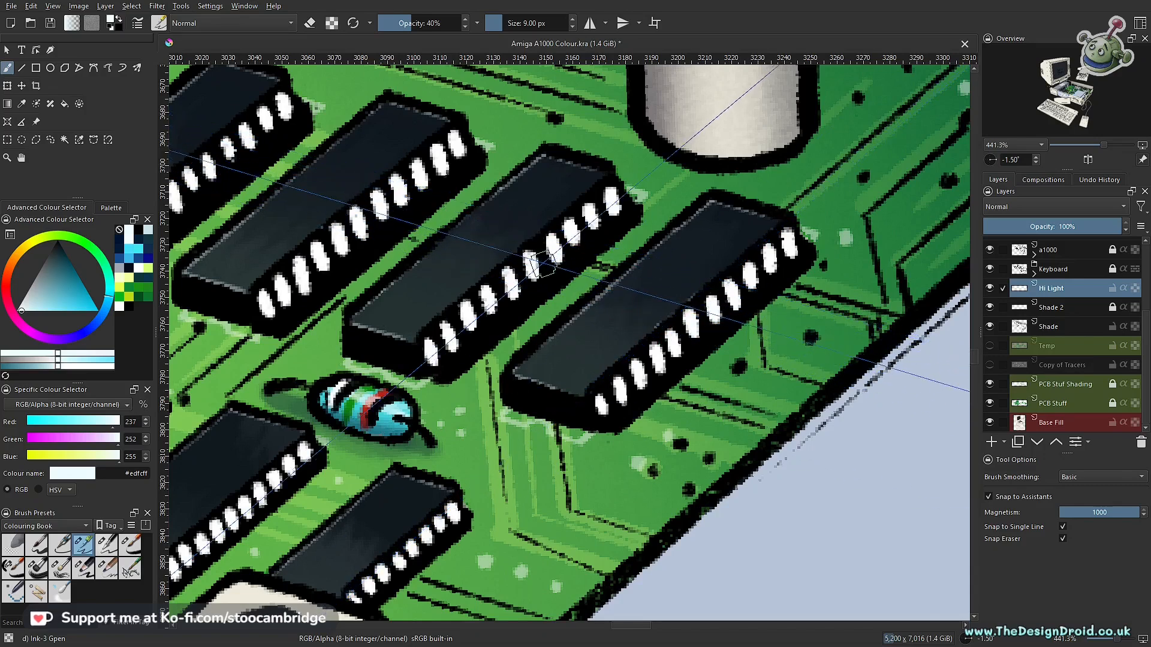
drag(504, 326, 511, 411)
drag(594, 363, 567, 513)
drag(866, 433, 769, 524)
drag(929, 484, 944, 391)
drag(693, 411, 850, 417)
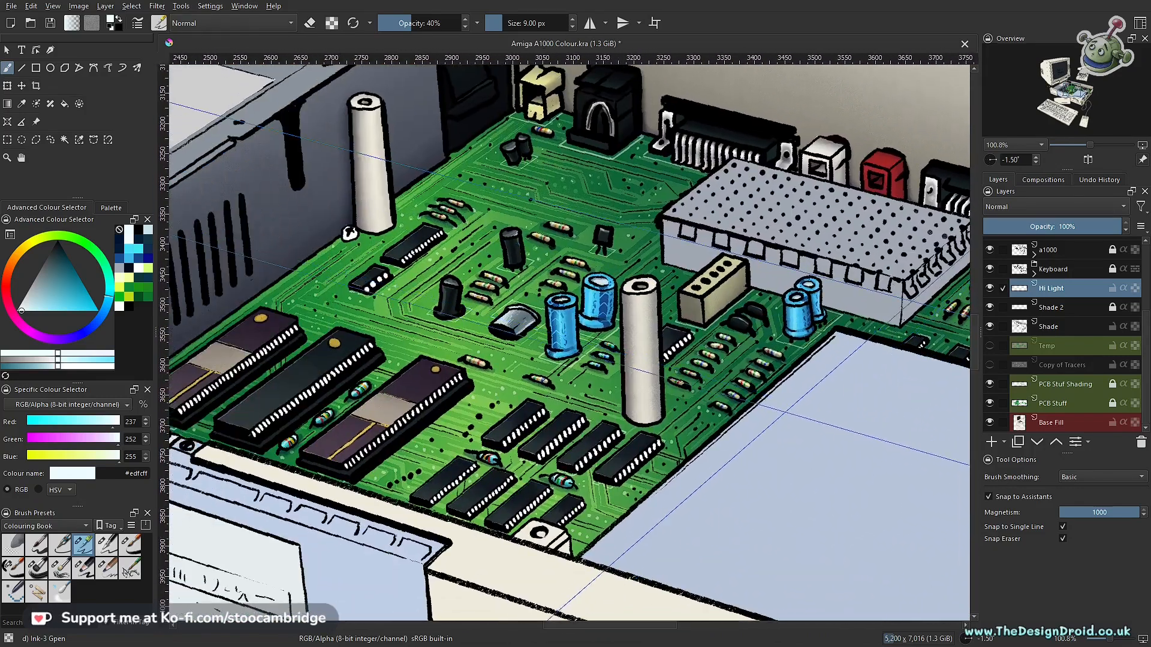
drag(431, 482, 593, 468)
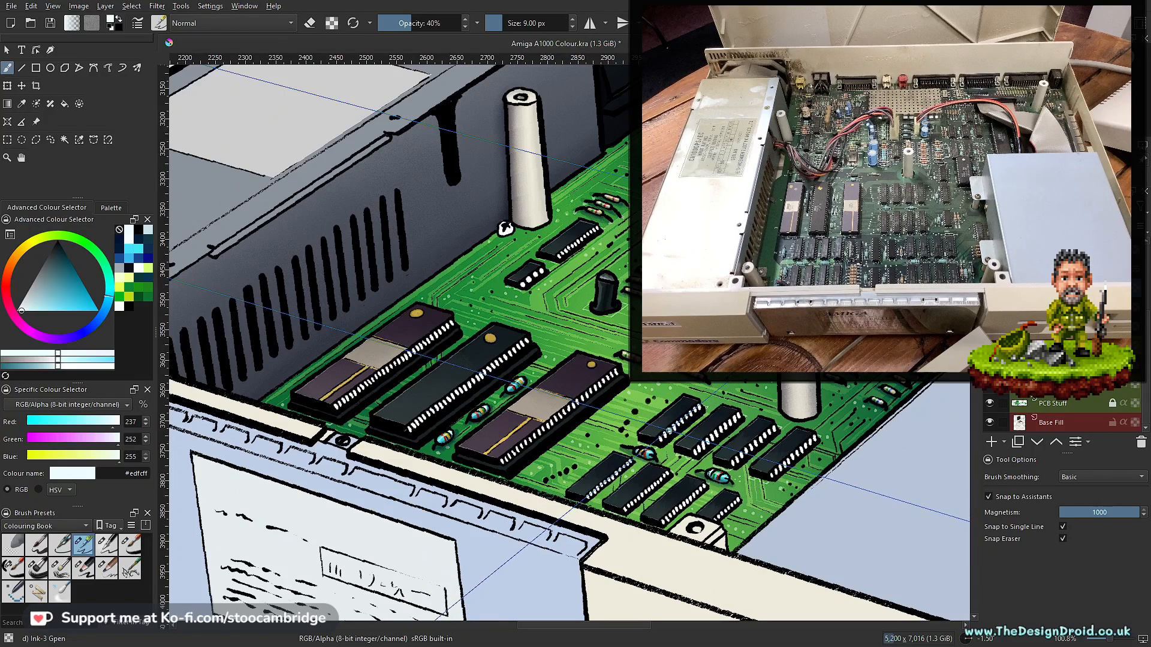
- Try highlight strokes on the top of the small front-row chip nearest the large chips, and set the brush size to 4 px
scroll(671, 429, up, 3)
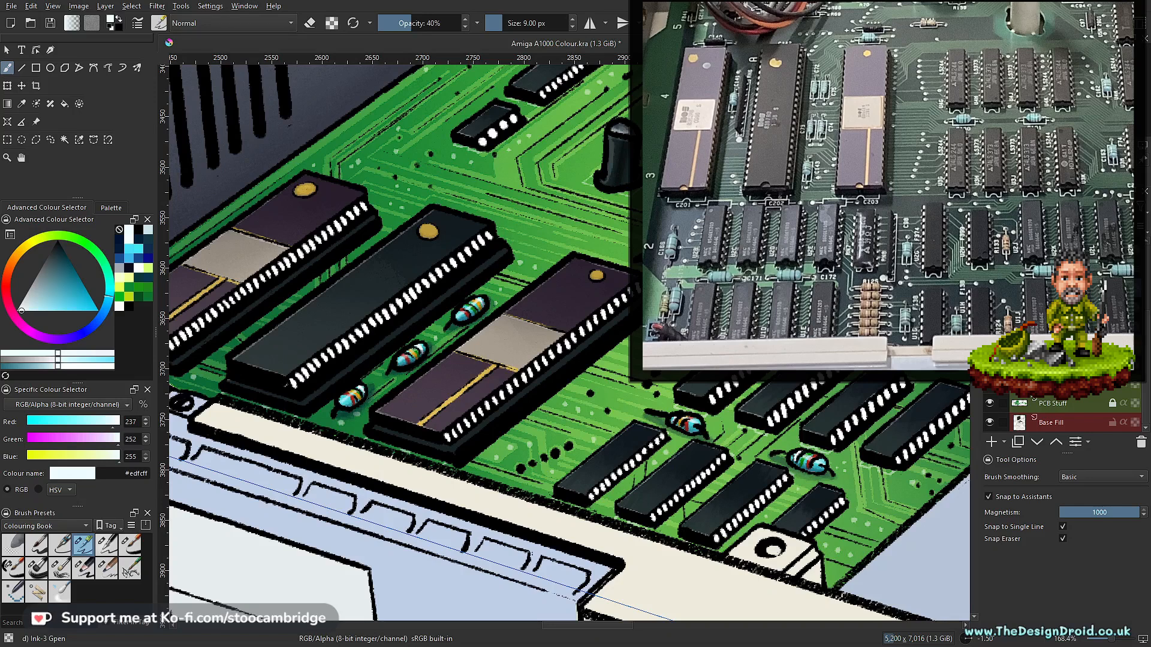
scroll(644, 409, up, 3)
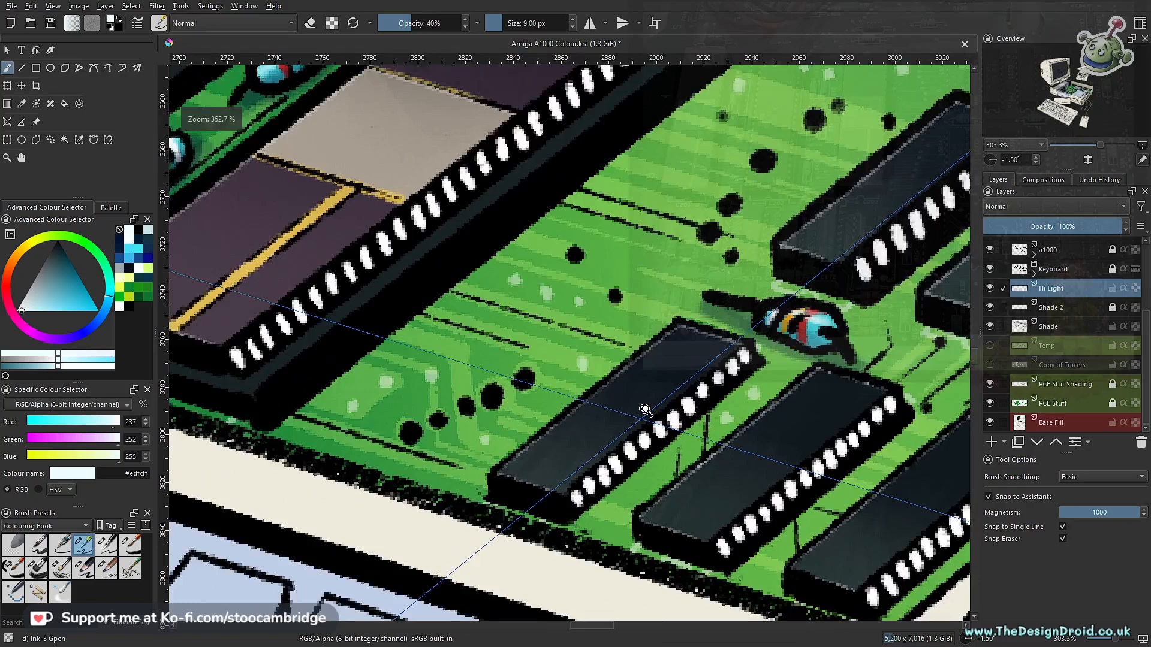
scroll(644, 409, up, 2)
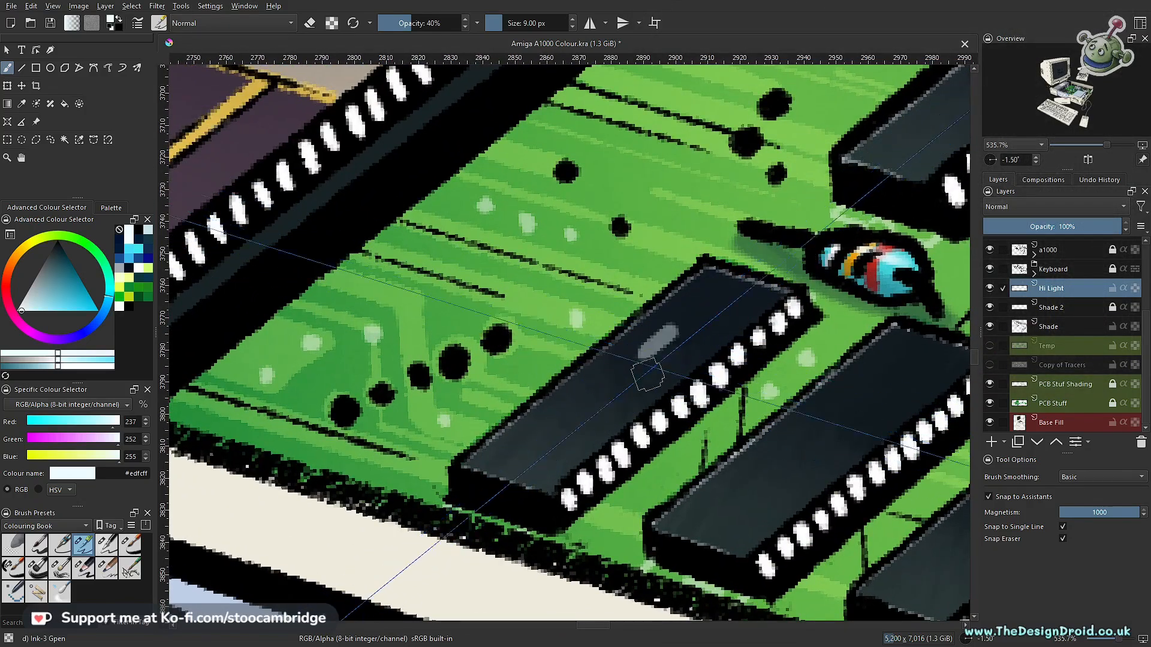
key(ctrl+z)
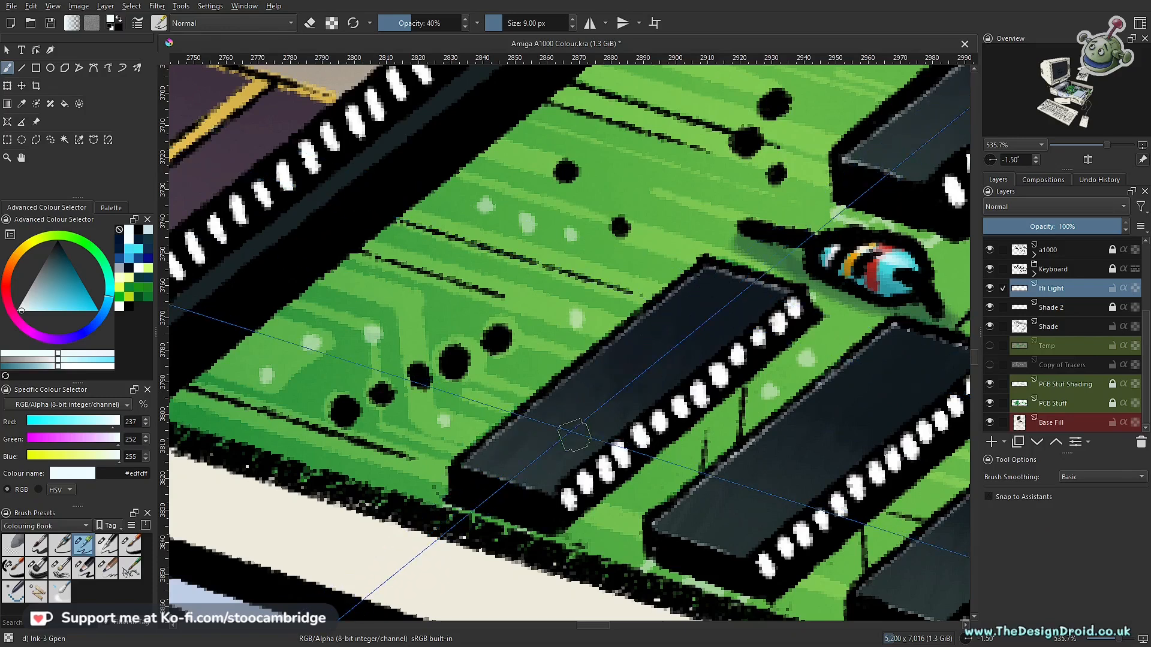
mouse_move(553, 430)
mouse_down()
mouse_move(544, 436)
mouse_move(559, 444)
mouse_up()
key(ctrl+z)
key(bracketleft)
key(bracketleft)
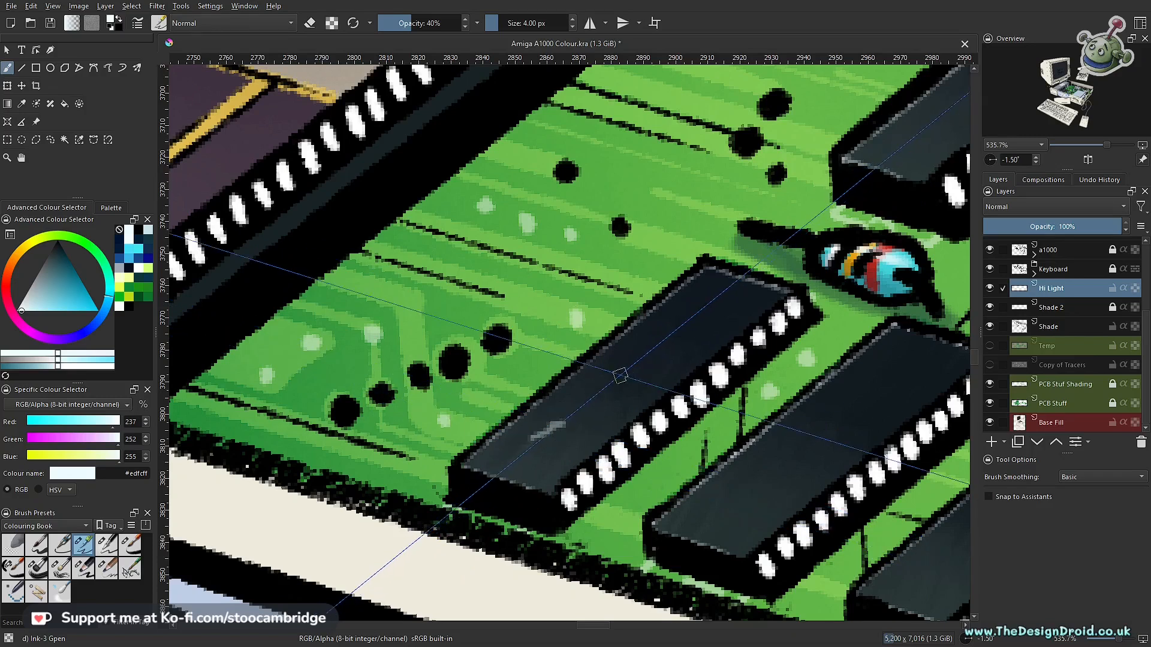
- Try sketching faint lettering marks on the same front-row chip with the 4 px Ink-3 Gpen brush
drag(612, 379, 664, 332)
drag(621, 376, 660, 337)
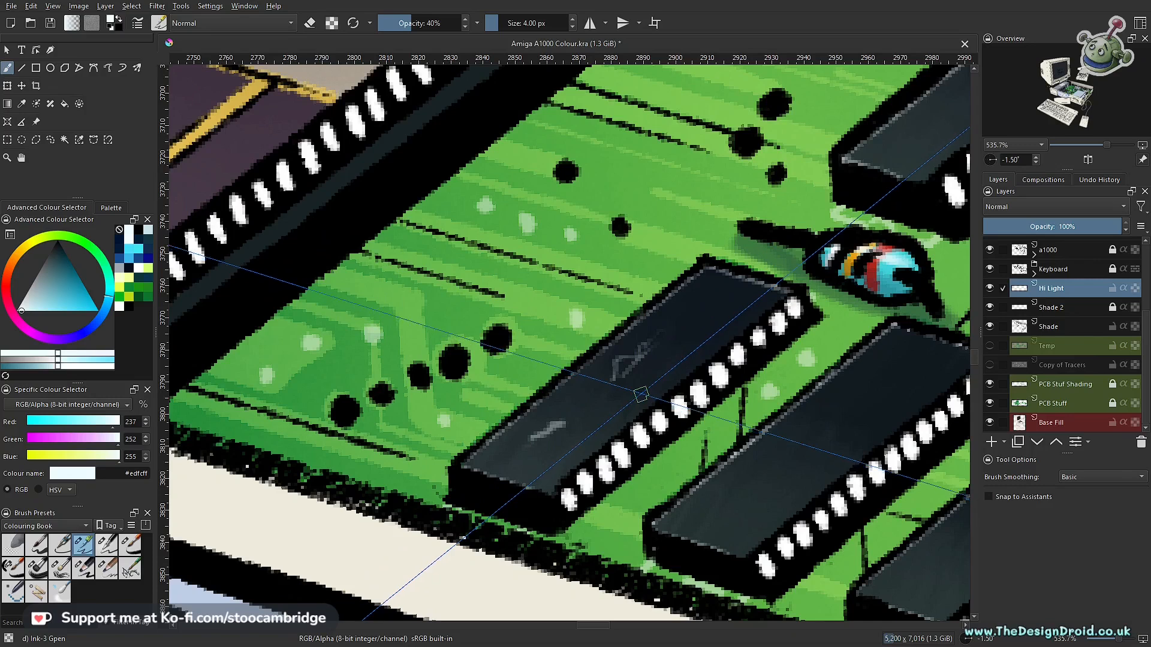
drag(653, 379, 636, 396)
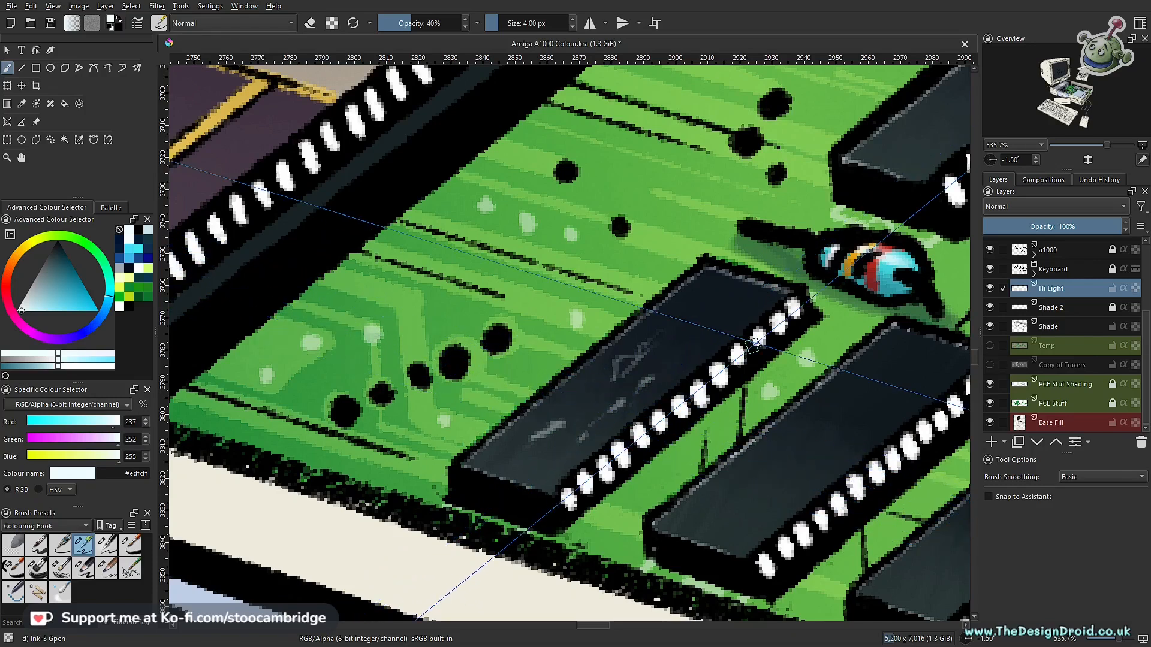
drag(722, 344, 719, 430)
drag(809, 364, 622, 536)
drag(617, 506, 657, 376)
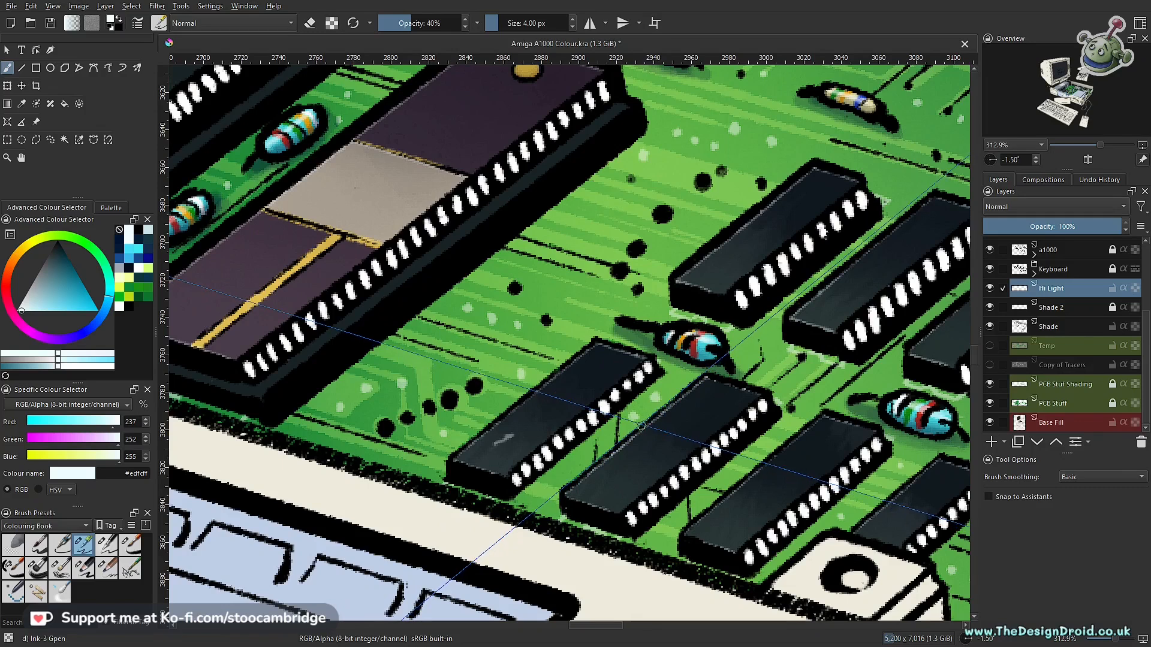
- Switch to the Ink-4 Pen Rough brush and set it to 30% opacity and 4 px size
click(61, 546)
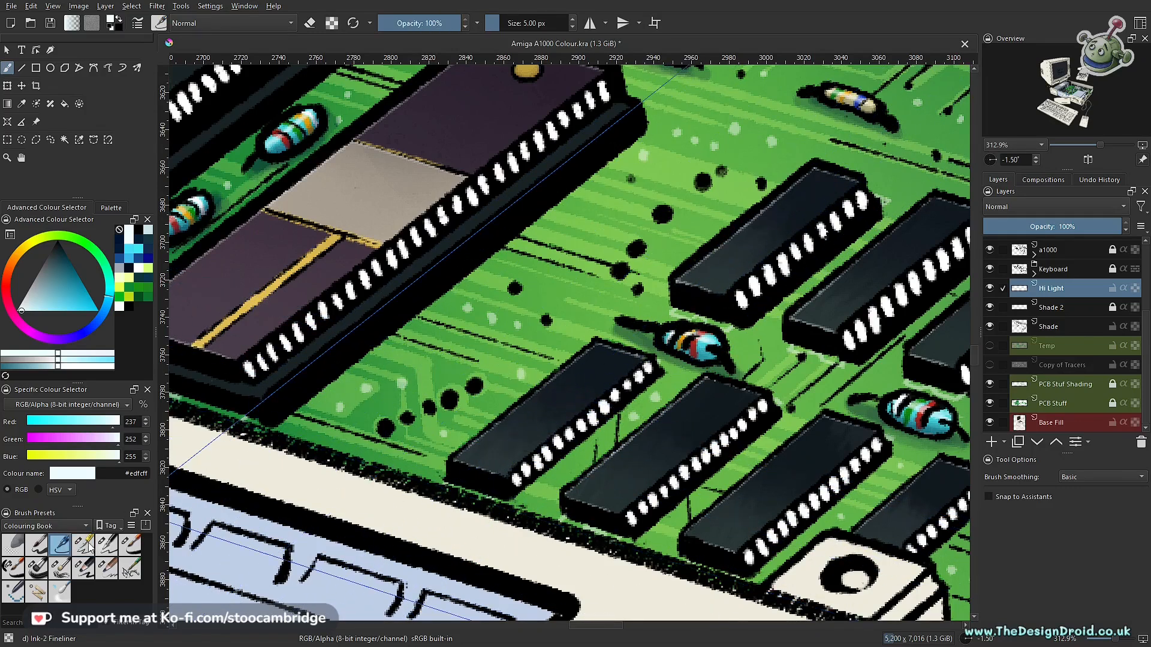
click(107, 545)
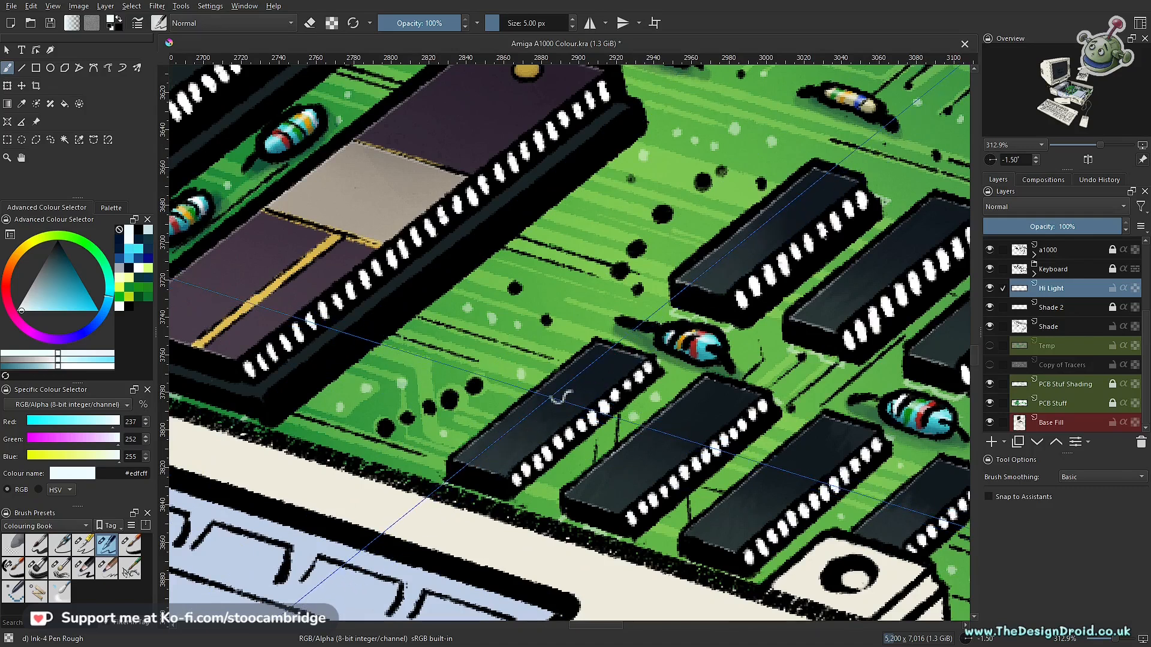
scroll(559, 415, up, 2)
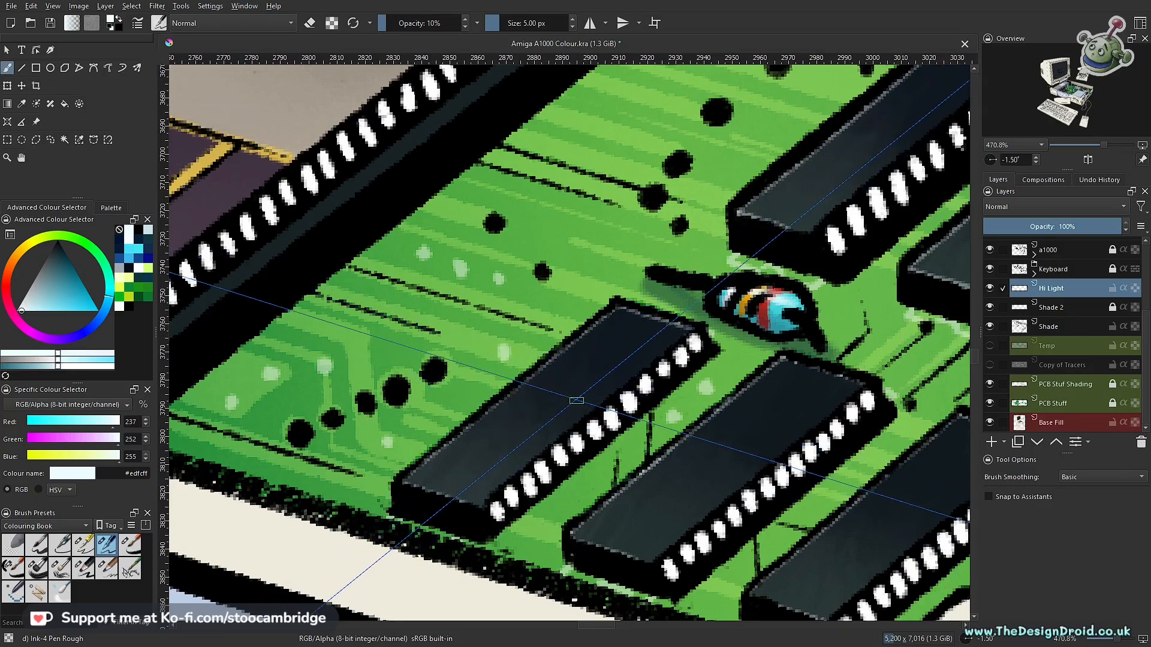
key(o)
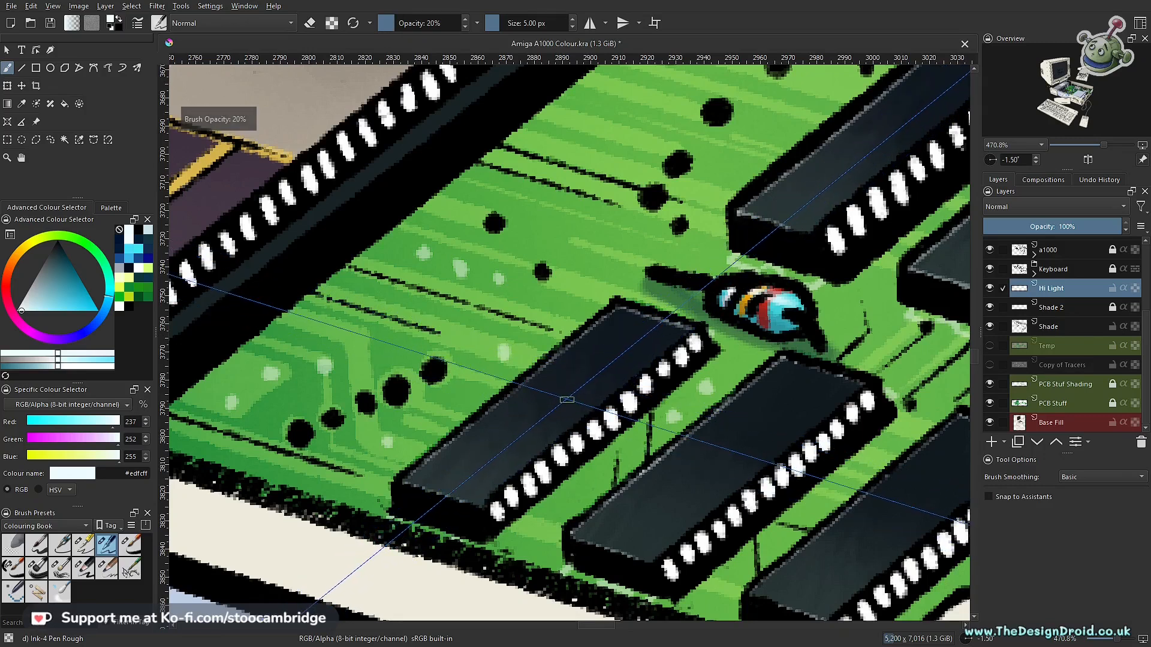
key(bracketleft)
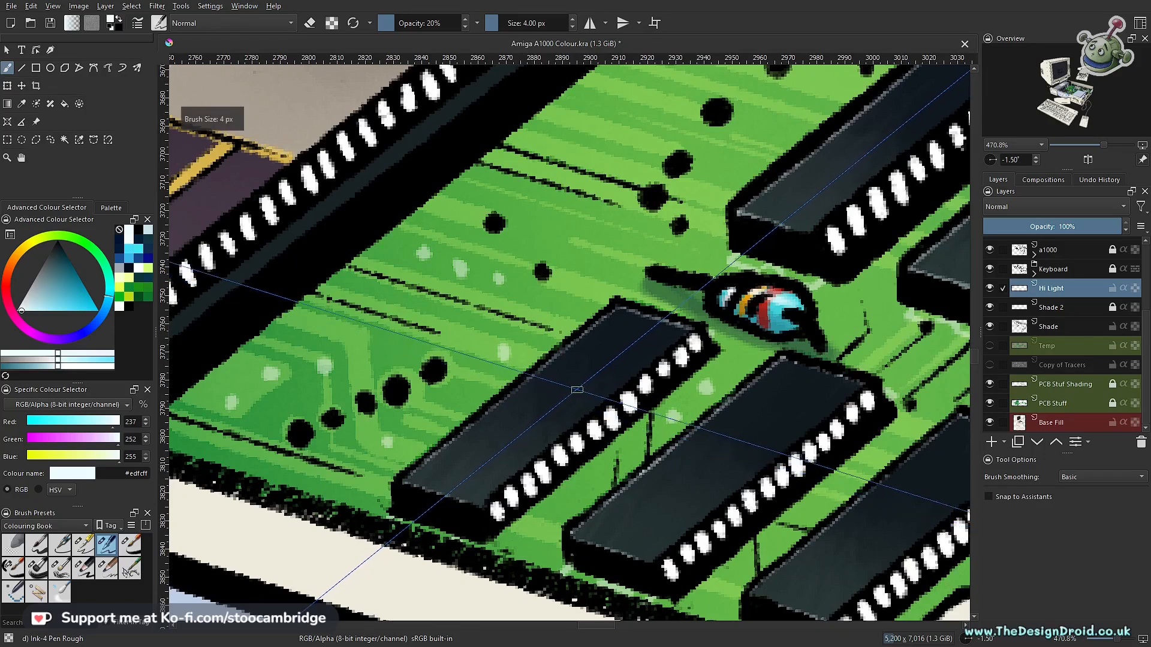
key(o)
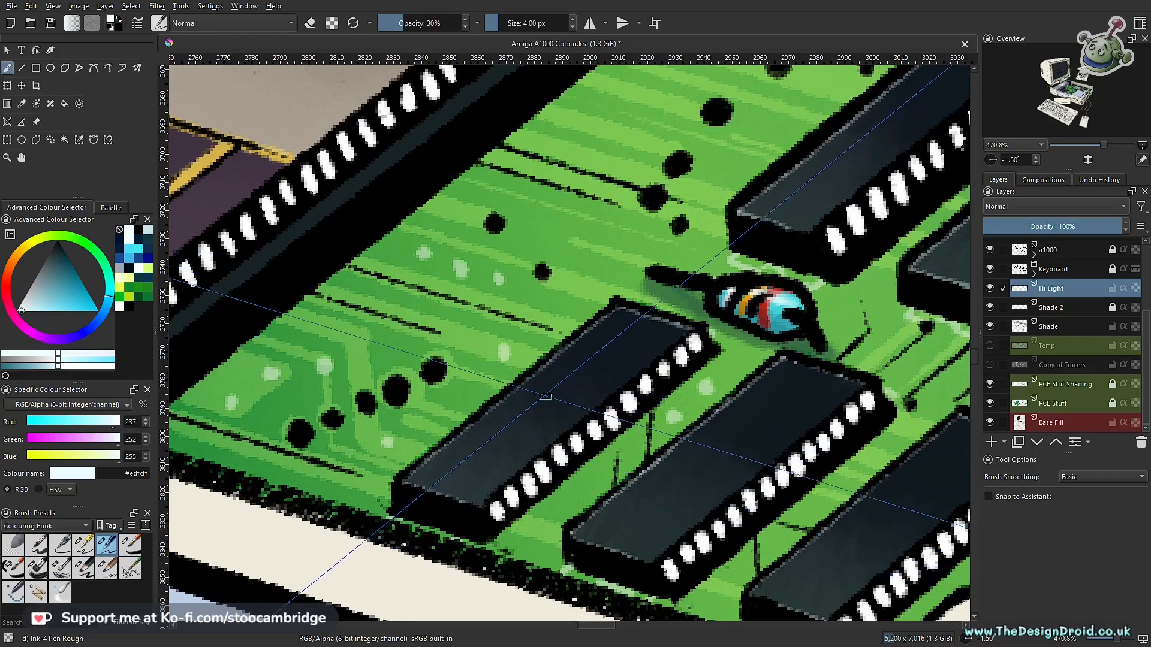
- Draw faint near-white squiggles suggesting printed lettering on the tops of the four small chips in the front row
mouse_move(584, 358)
mouse_down()
mouse_move(479, 438)
mouse_move(529, 435)
mouse_move(505, 438)
mouse_move(569, 391)
mouse_up()
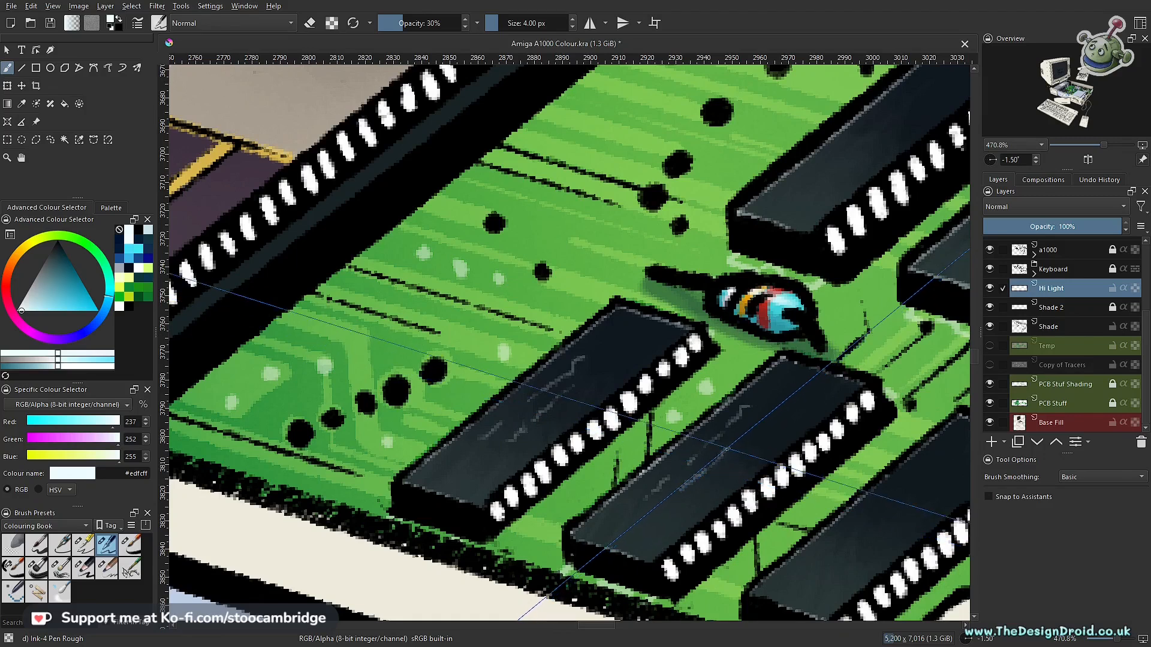
drag(762, 423, 472, 294)
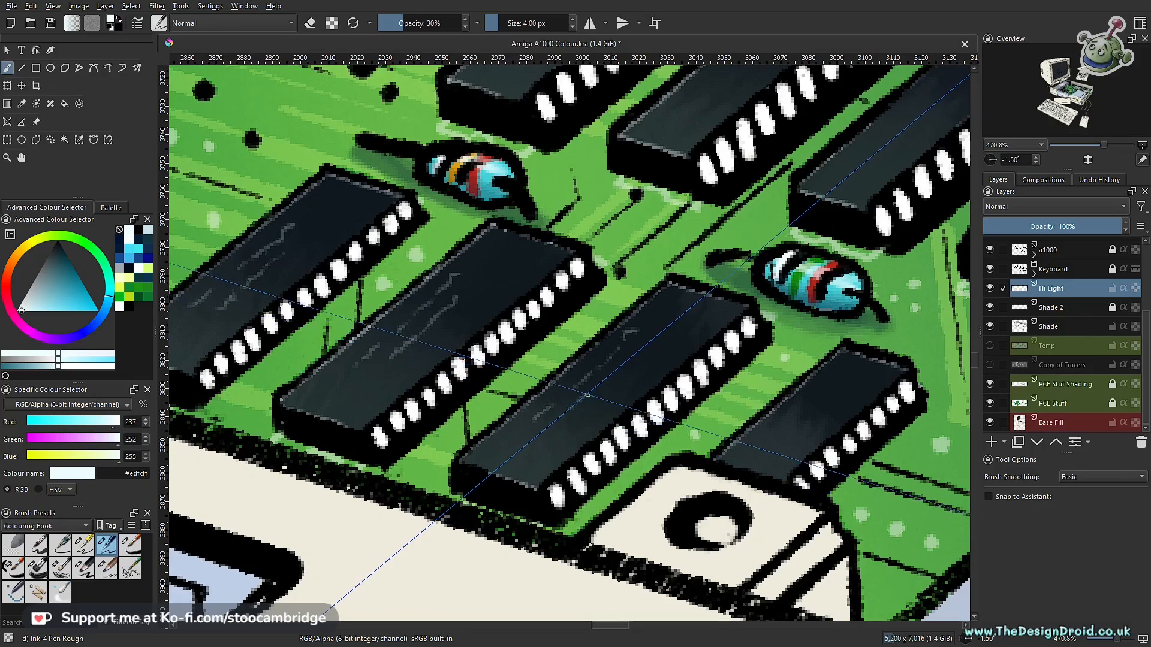
drag(707, 372, 513, 299)
drag(627, 320, 568, 376)
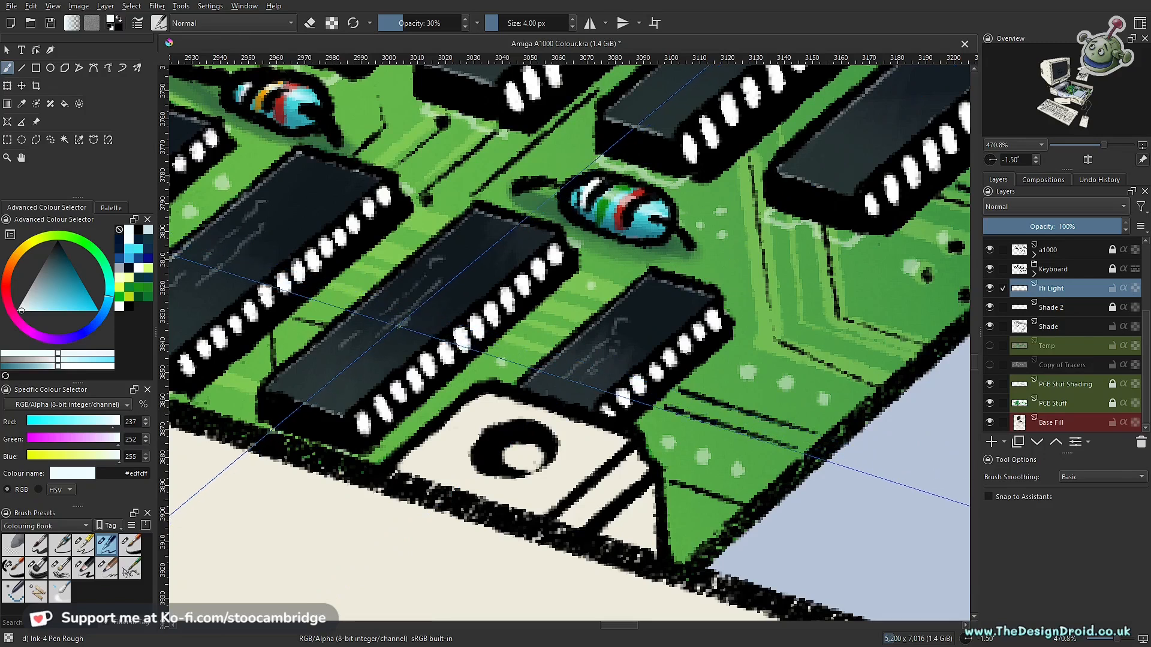
- Draw matching faint lettering squiggles on the four small chips in the row behind, in front of the white post
drag(219, 277, 537, 393)
drag(722, 328, 543, 426)
drag(548, 341, 659, 465)
drag(605, 456, 603, 408)
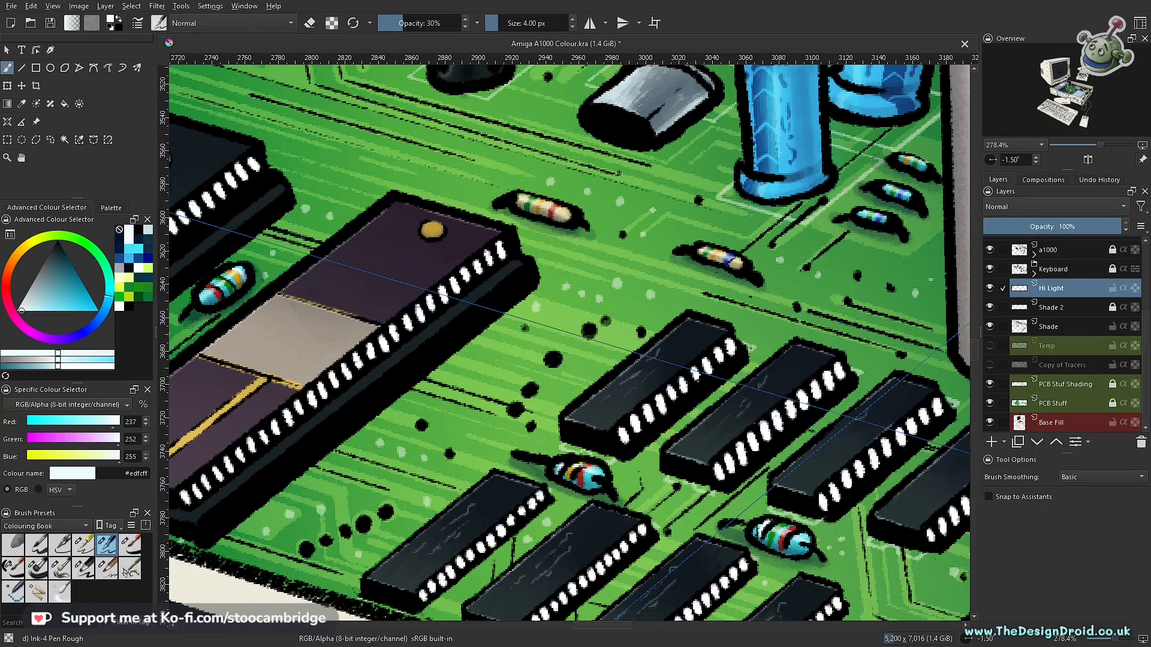
drag(954, 450, 686, 350)
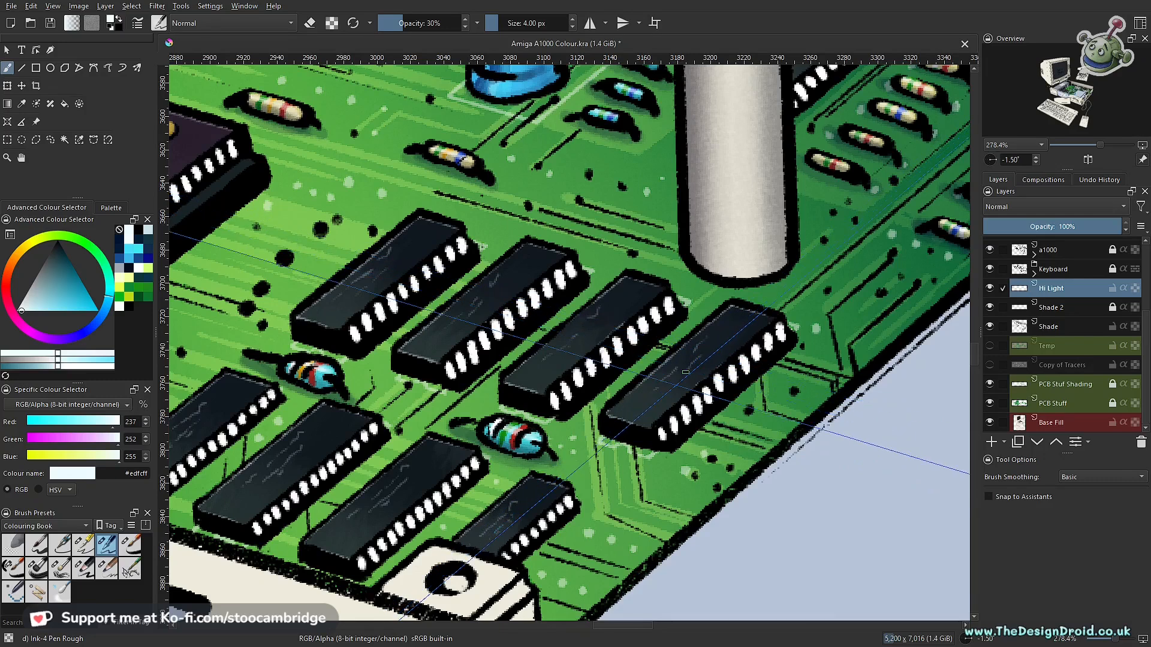
drag(611, 291, 603, 340)
- On the Shade layer, draw black lettering squiggles on the pale panel of the large purple chip nearest the small chips
drag(438, 267, 824, 395)
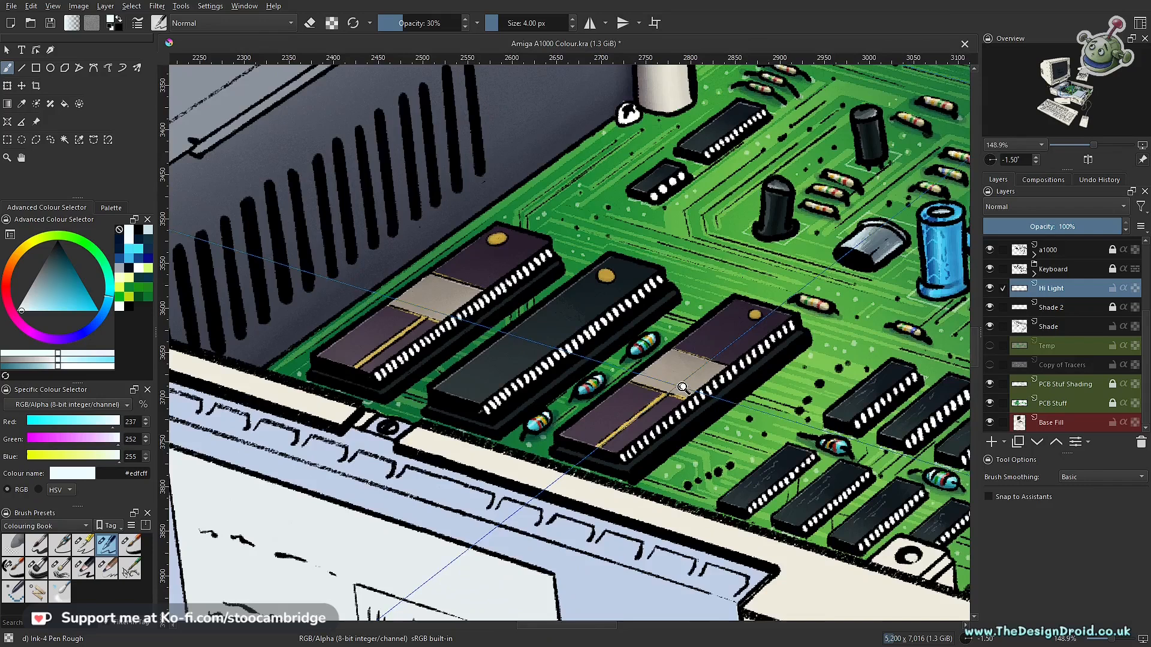
drag(689, 384, 707, 362)
click(1060, 324)
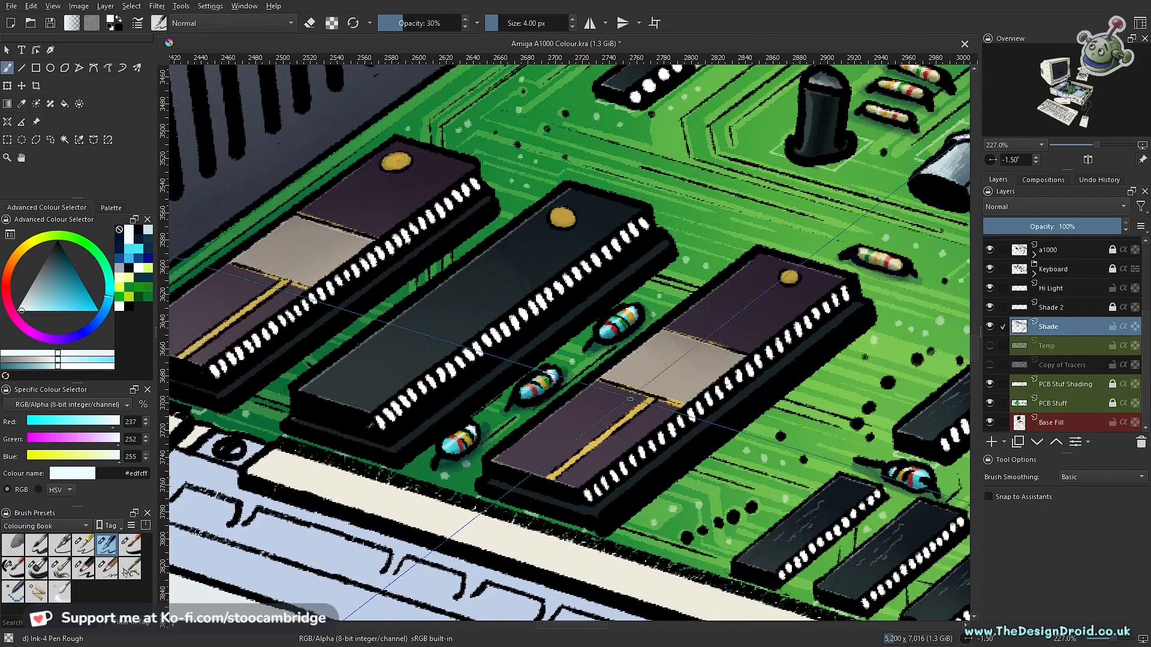
drag(650, 389, 652, 362)
ctrl+click(329, 384)
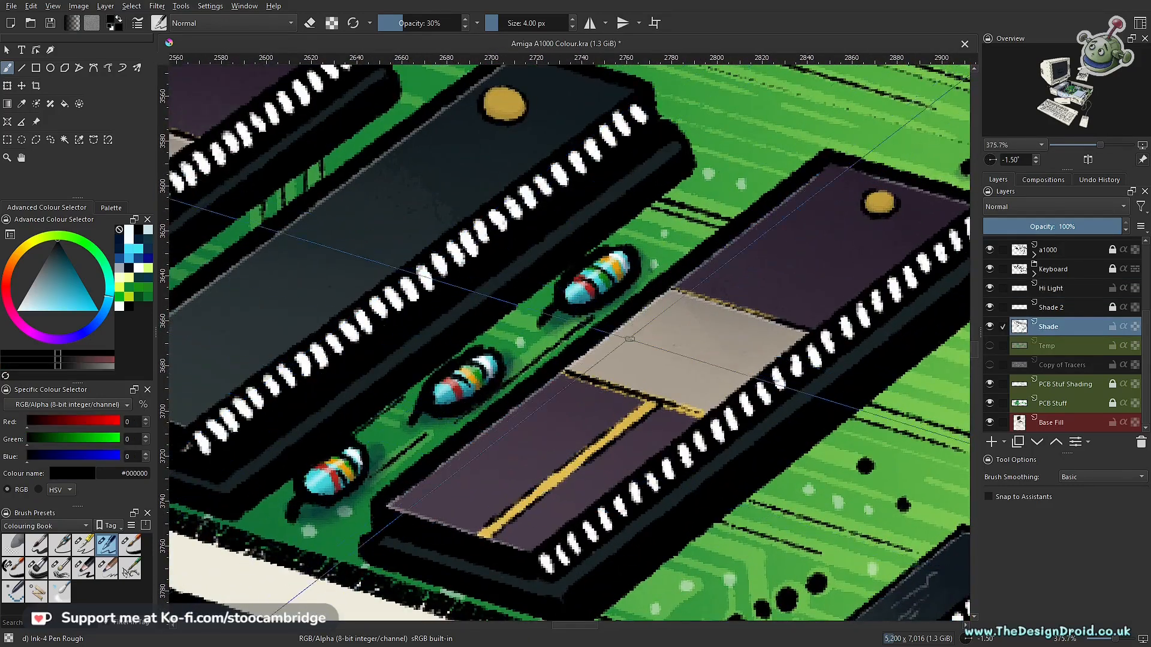
drag(634, 408, 634, 396)
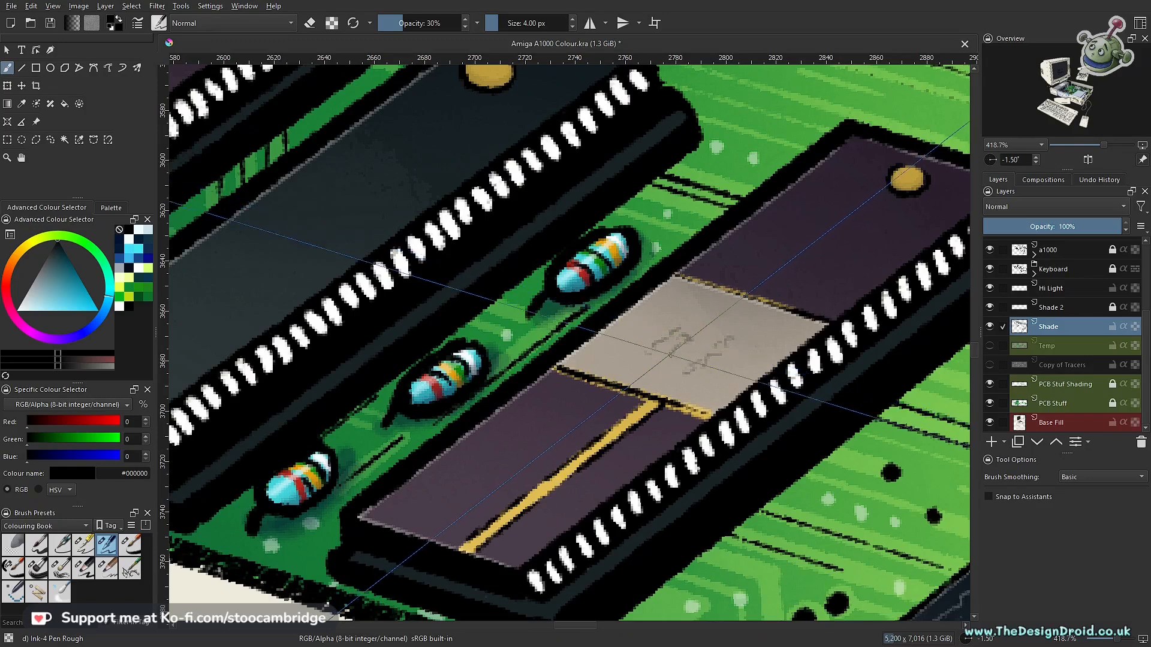
- Draw black lettering squiggles on the pale panel of the other large purple chip, beside the vented metal casing
drag(599, 339, 940, 394)
drag(584, 308, 776, 396)
drag(668, 309, 659, 286)
drag(667, 304, 414, 352)
drag(345, 274, 509, 355)
scroll(489, 305, up, 7)
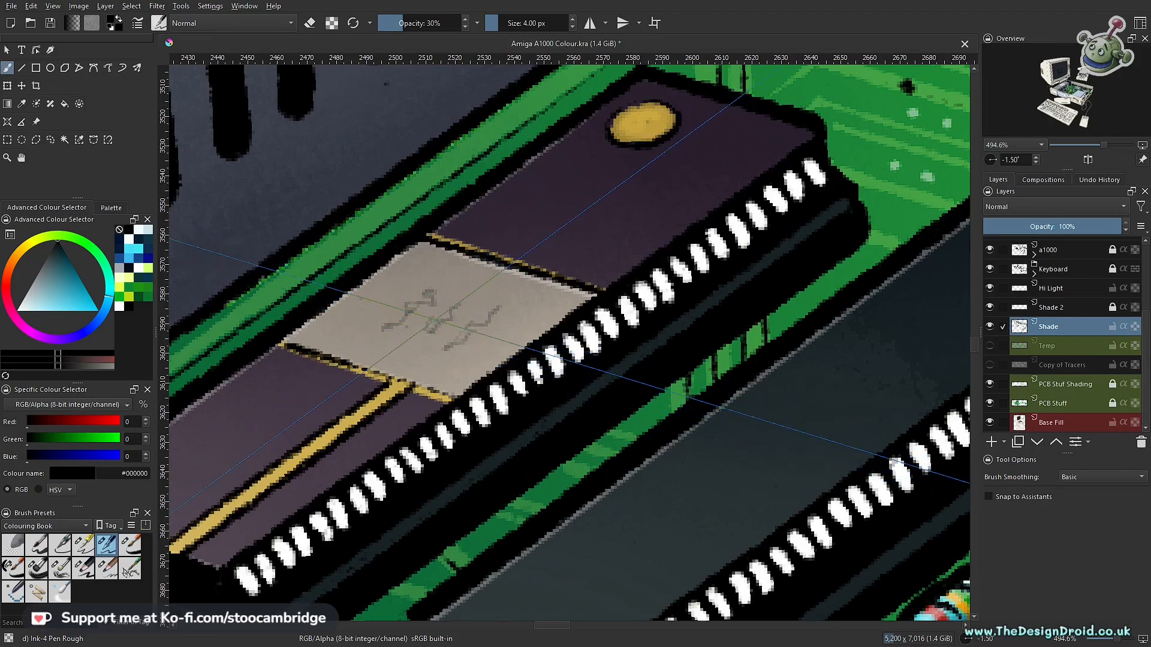
- On the Hi Light layer, draw near-white (#edfcff) lettering squiggles on the large black chip between the two purple chips
scroll(599, 348, down, 10)
scroll(619, 407, up, 2)
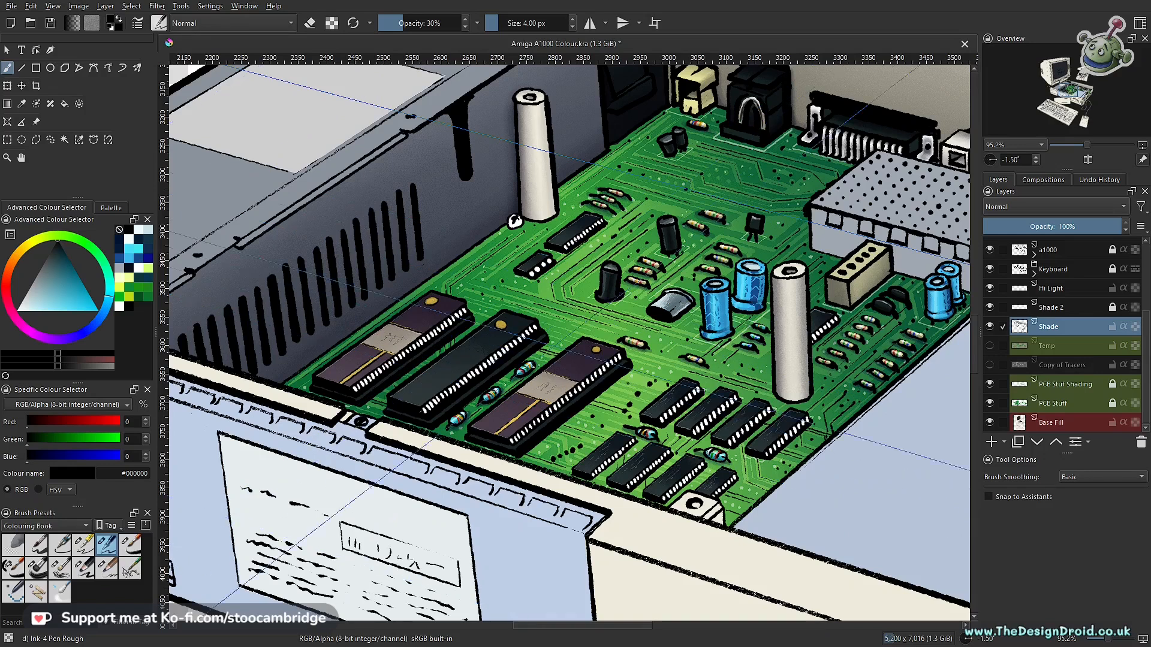
scroll(465, 452, up, 6)
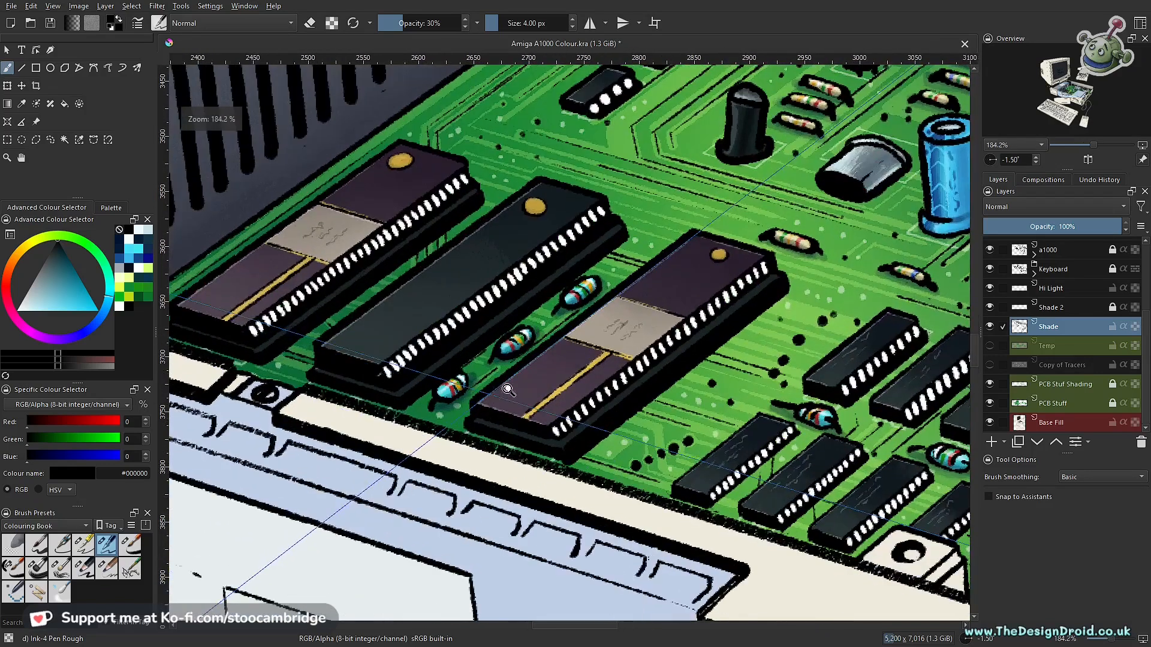
click(1050, 288)
click(21, 310)
scroll(486, 273, up, 3)
scroll(485, 273, up, 3)
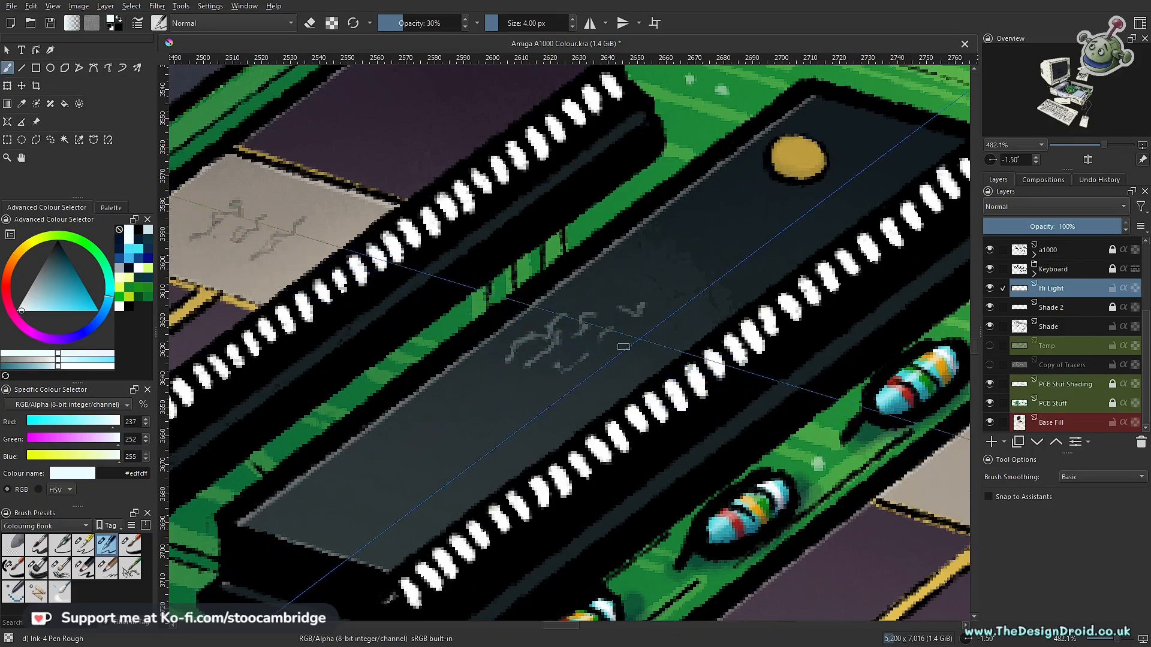
- Draw faint near-white lettering squiggles on the two small chips near the white post beside the vented casing
drag(692, 277, 698, 419)
drag(929, 333, 659, 415)
drag(730, 387, 677, 468)
drag(578, 394, 607, 503)
drag(514, 468, 588, 359)
mouse_move(571, 513)
mouse_down()
mouse_move(583, 435)
mouse_move(612, 420)
mouse_move(607, 408)
mouse_up()
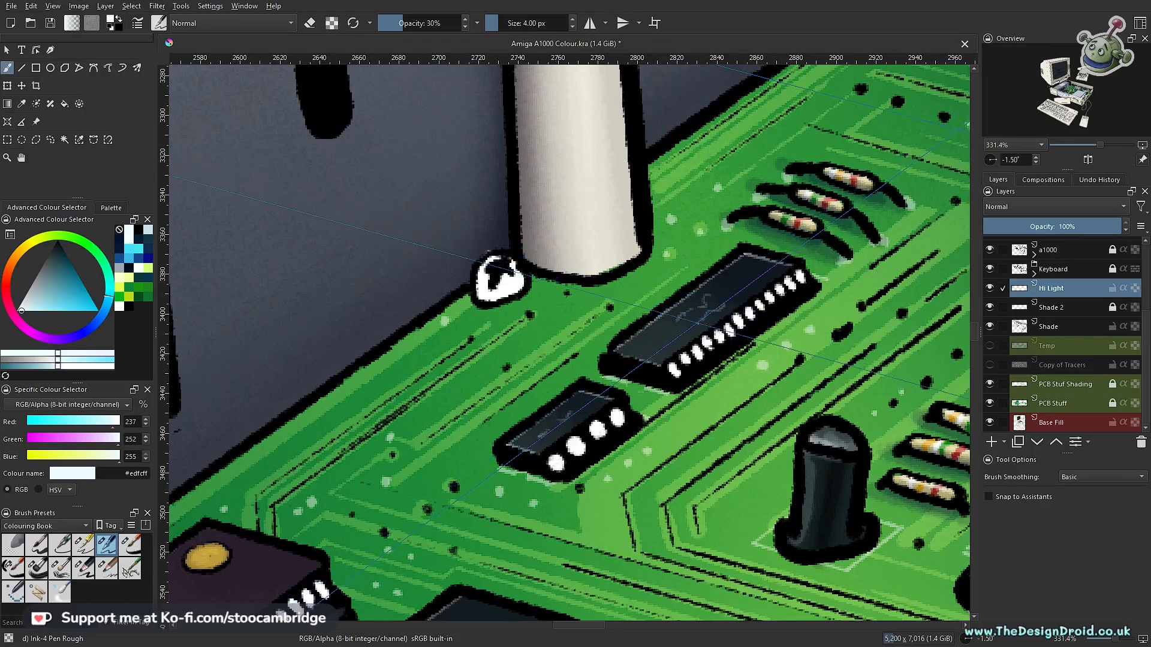
- Draw a faint near-white lettering squiggle on the chip beside the flat end of the ribbon cable
drag(751, 406, 255, 390)
drag(593, 439, 475, 218)
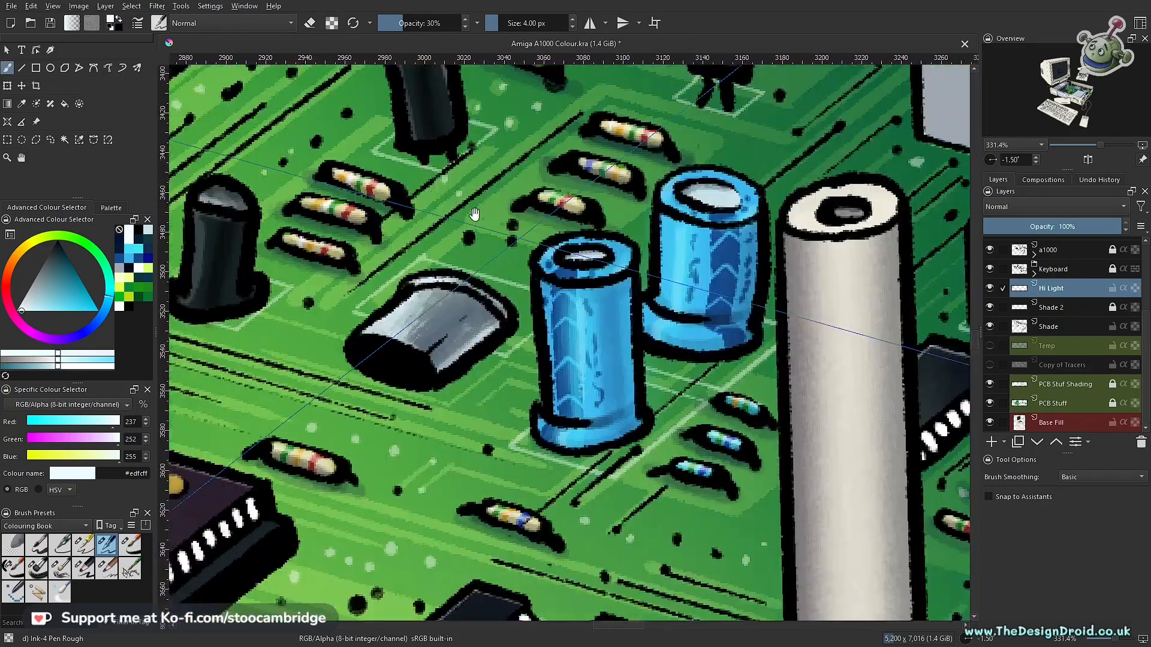
drag(606, 275, 615, 354)
drag(816, 349, 458, 363)
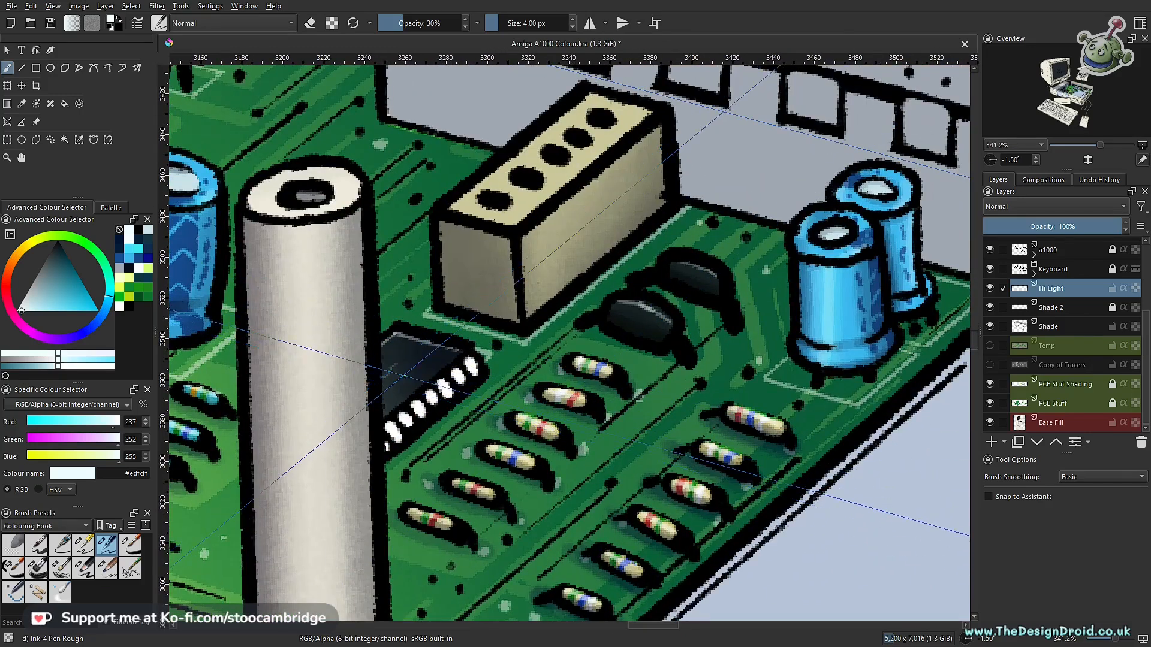
drag(820, 373, 350, 378)
drag(582, 330, 386, 460)
drag(386, 459, 301, 478)
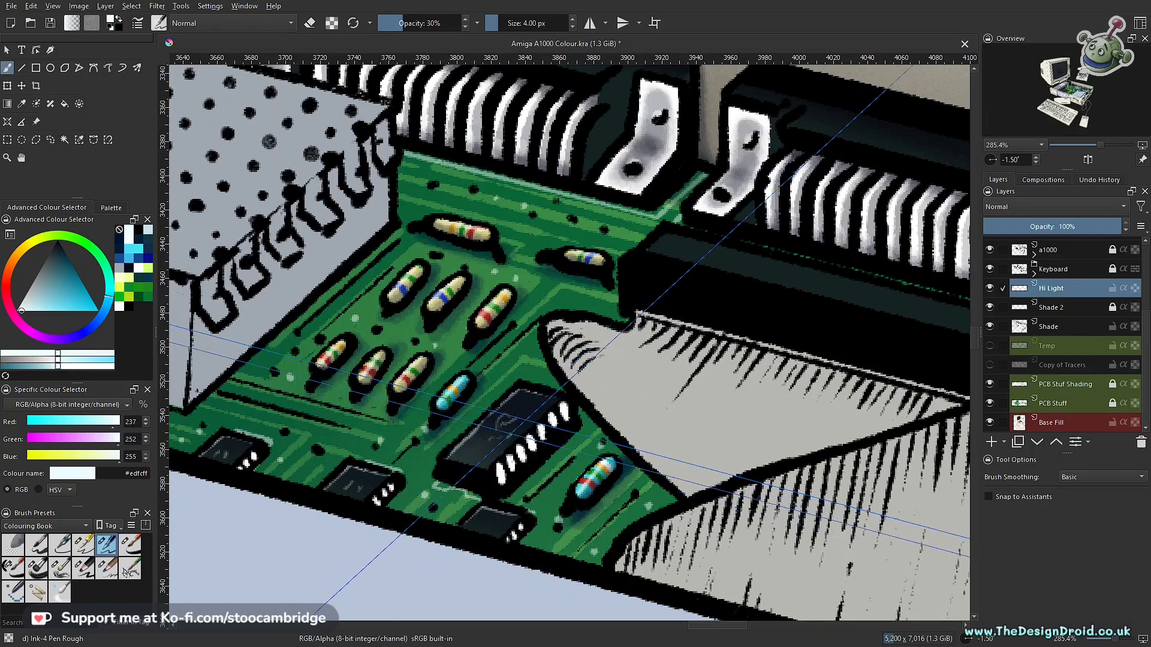
- Add faint near-white lettering squiggles to the large chip under the ribbon cable's fold
drag(557, 492, 375, 421)
mouse_move(596, 440)
mouse_down()
mouse_move(611, 389)
mouse_move(631, 384)
mouse_up()
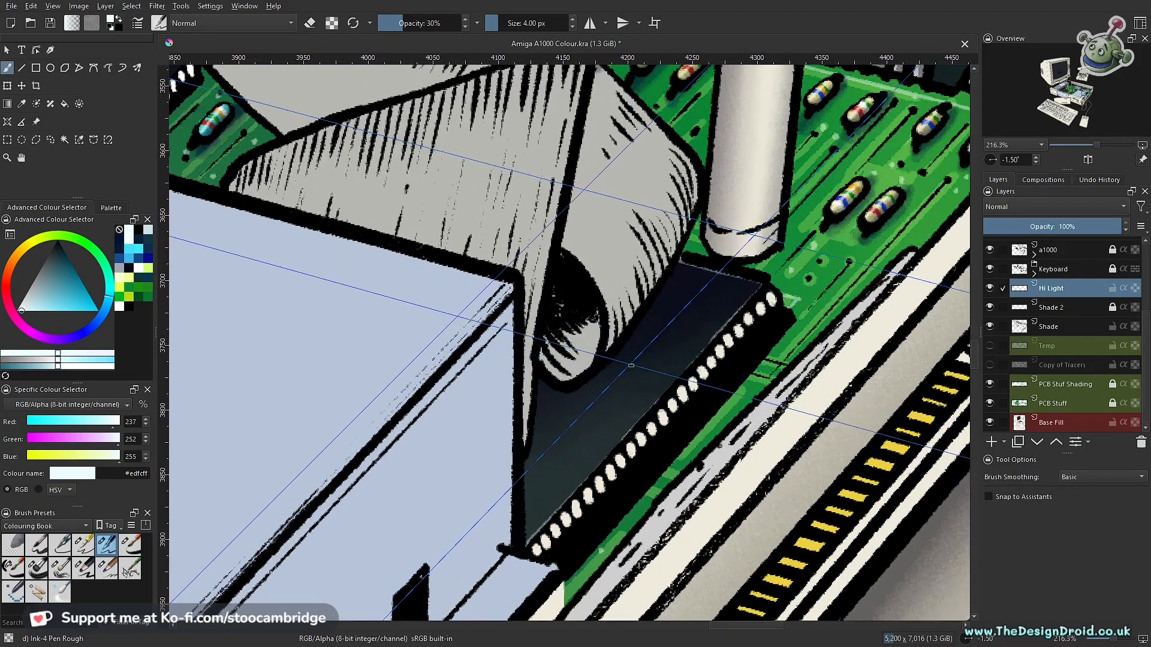
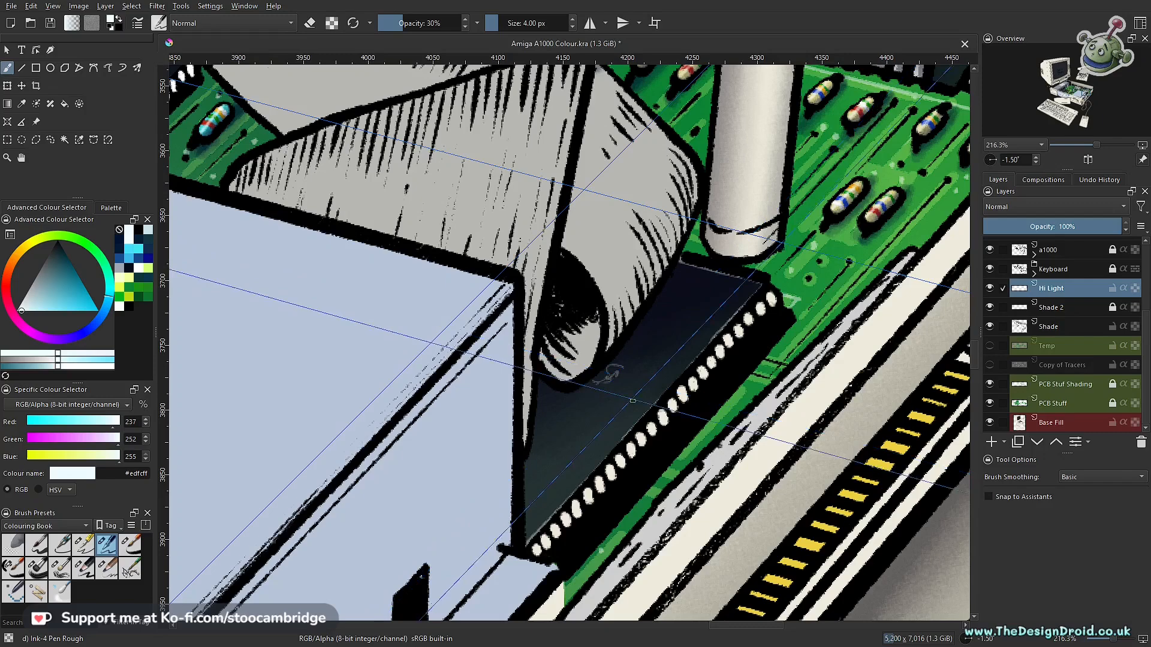
- Undo the last scribbled marking strokes on the dark chip beside the ribbon cable
mouse_move(611, 369)
mouse_down()
mouse_move(573, 436)
mouse_move(515, 417)
mouse_move(532, 382)
mouse_move(476, 377)
mouse_move(473, 362)
mouse_move(462, 373)
mouse_move(486, 356)
mouse_move(481, 371)
mouse_move(547, 356)
mouse_up()
key(ctrl+z)
key(ctrl+z)
key(ctrl+z)
key(ctrl+z)
key(ctrl+z)
- Scribble faint, pale lettering-like markings across the dark chip below the curled ribbon cable, using 4 px strokes at 30% opacity
shift+drag(516, 446, 577, 469)
ctrl+drag(585, 418, 570, 462)
ctrl+drag(586, 419, 631, 387)
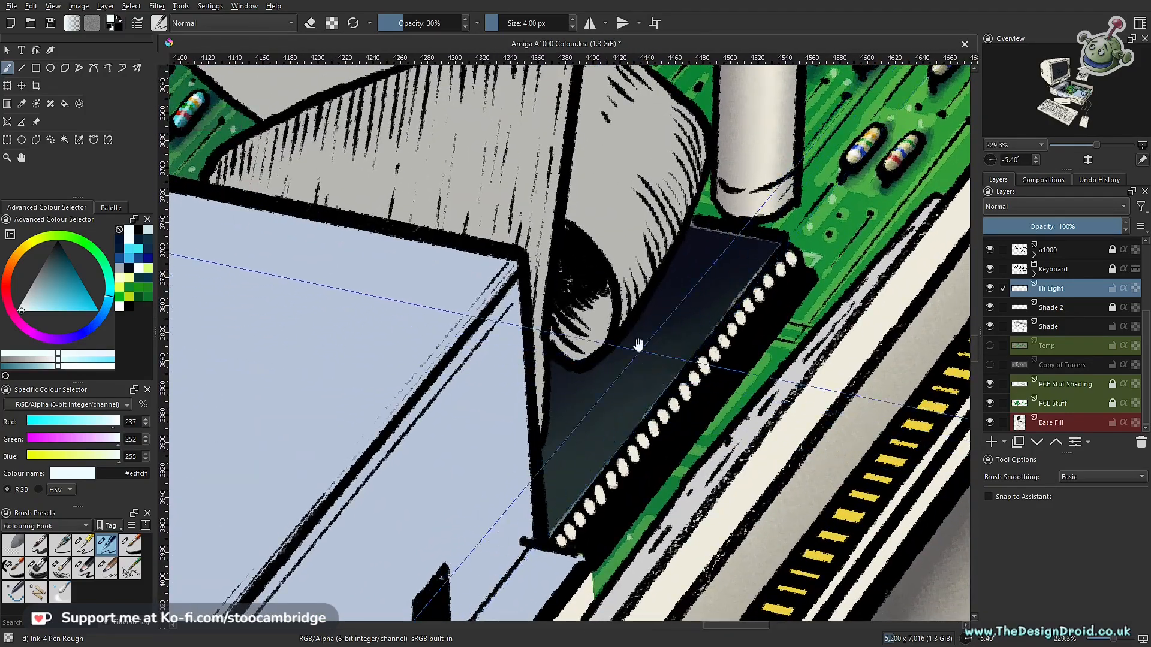
drag(617, 368, 575, 414)
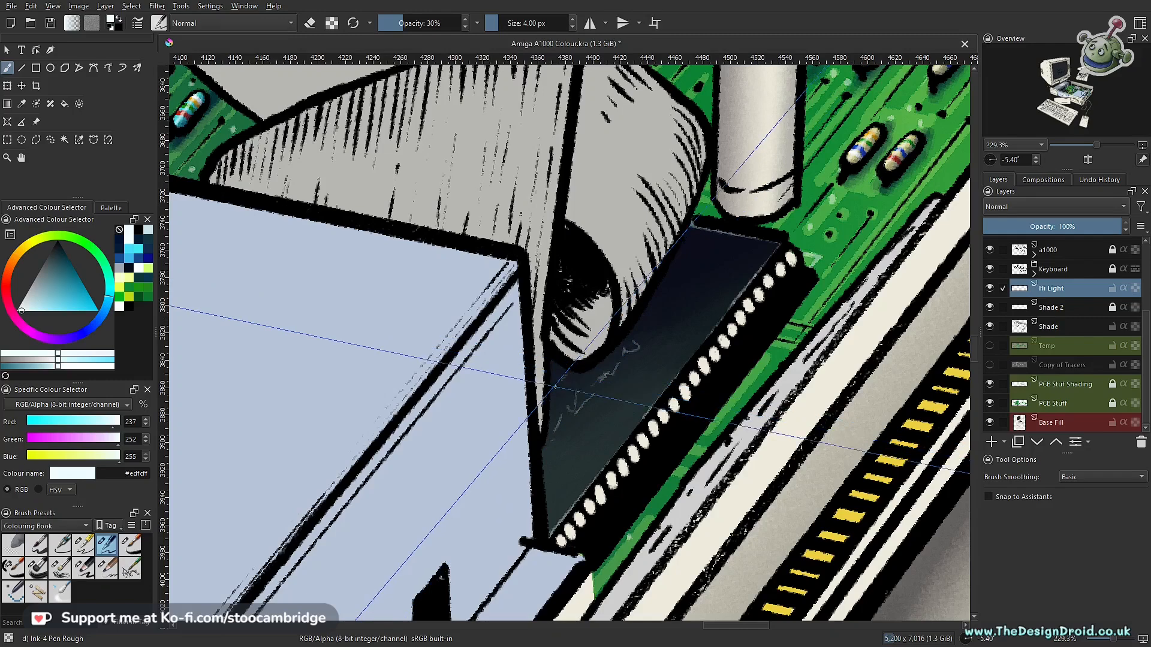
drag(562, 367, 552, 391)
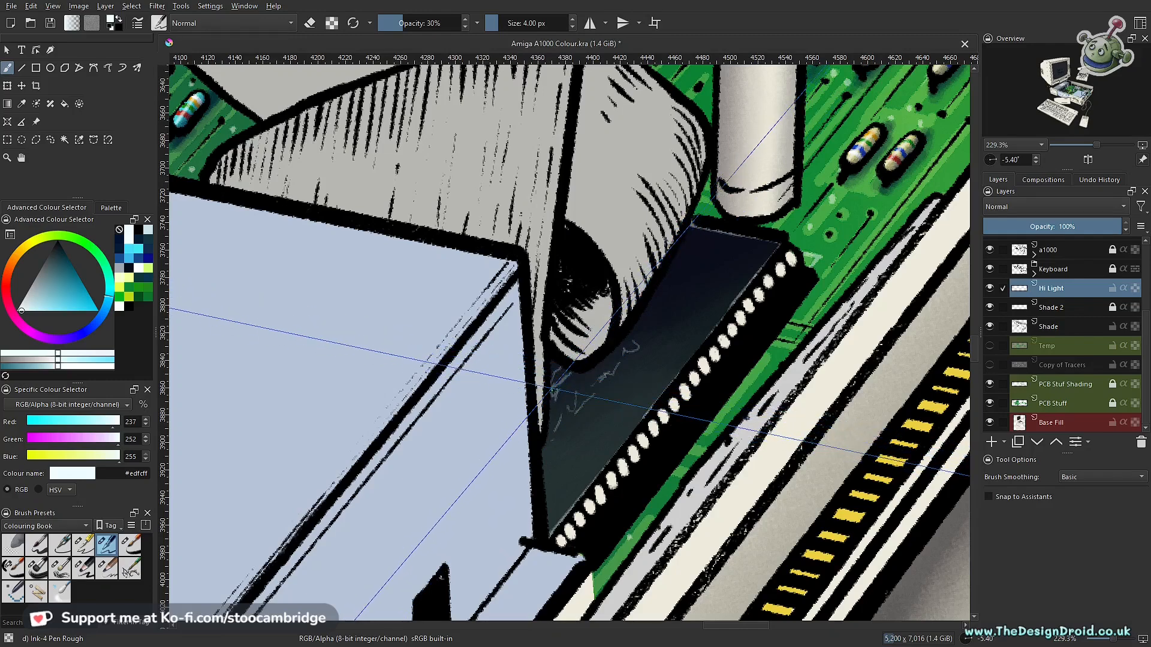
drag(719, 276, 629, 248)
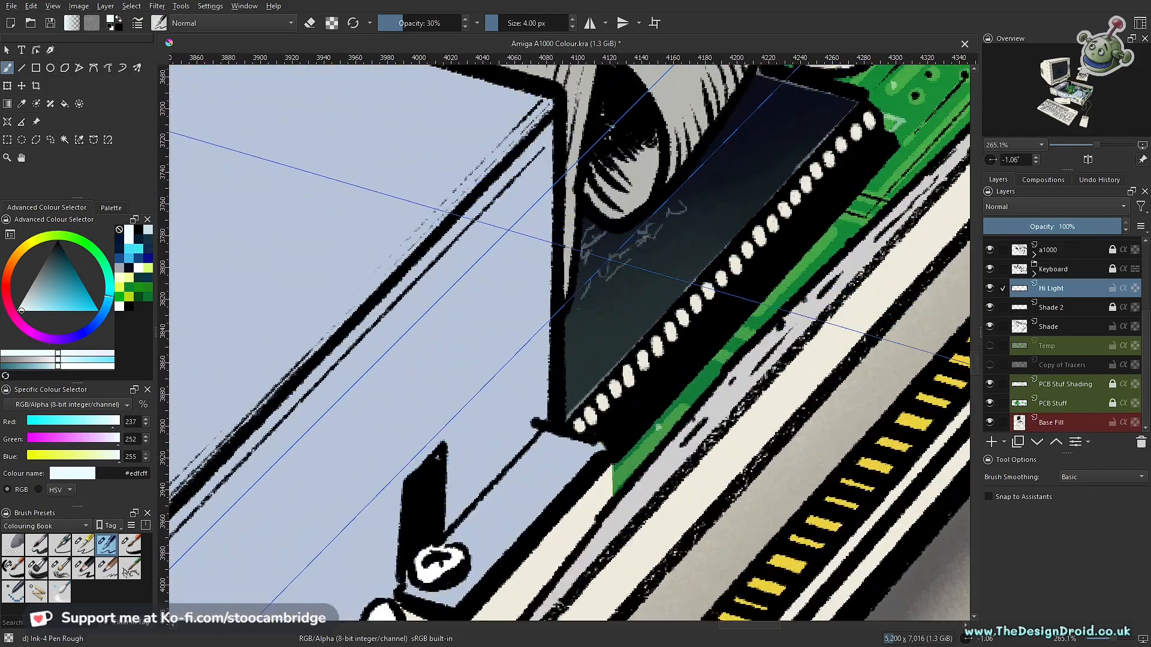
- Soften the dark chip's scribbled markings with the eraser at 11 px and 20% opacity, and save the drawing
key(e)
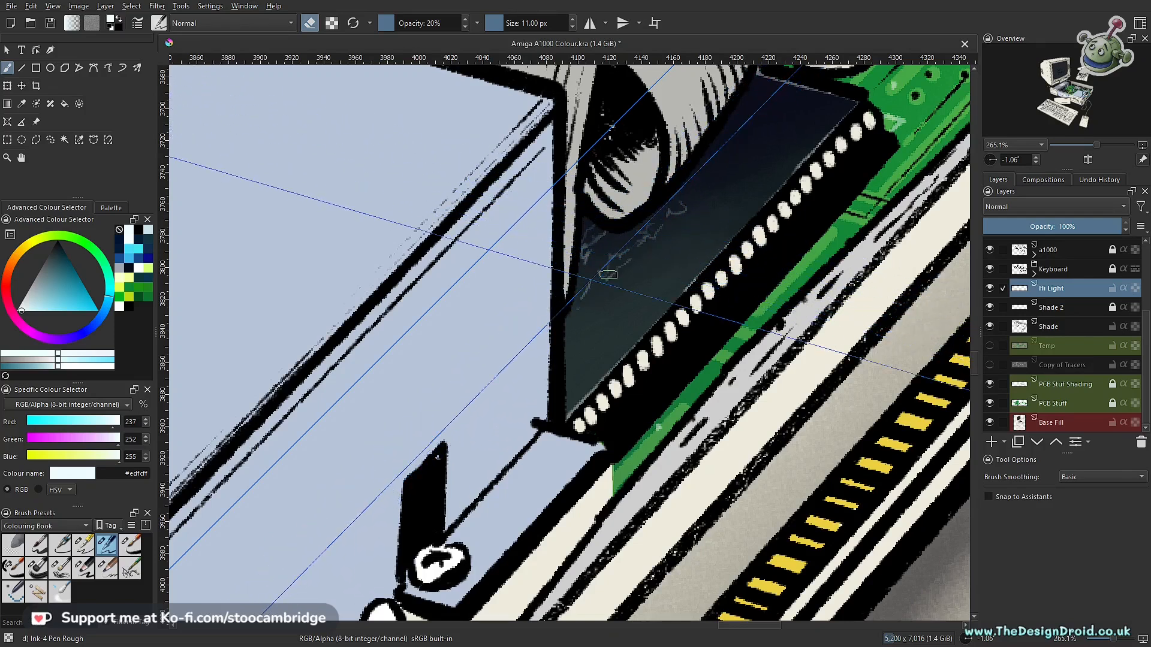
drag(689, 242, 737, 396)
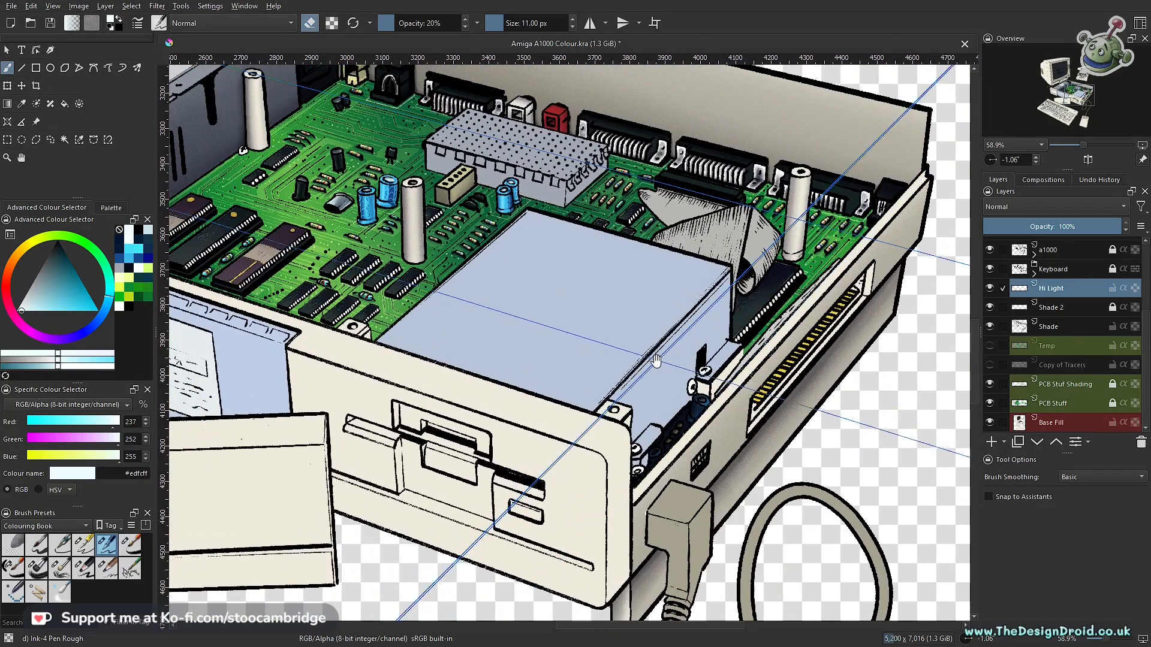
key(ctrl+s)
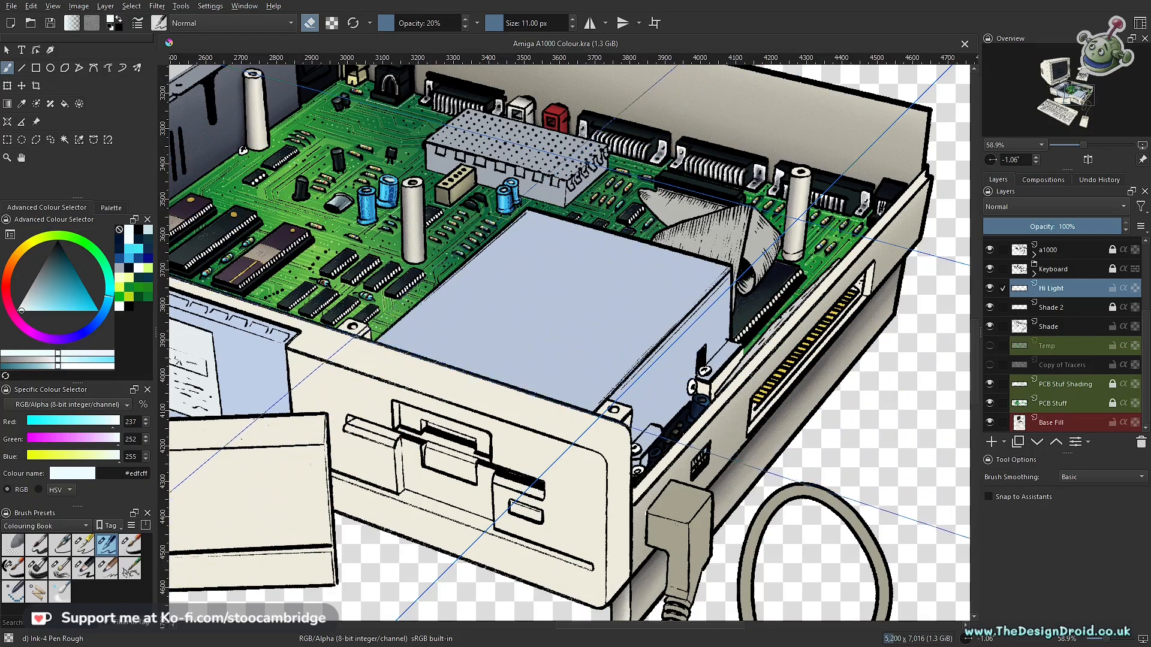
- Make the Shade layer active and prepare the Charcoal Pencil Medium brush in dark navy #001535
click(1053, 327)
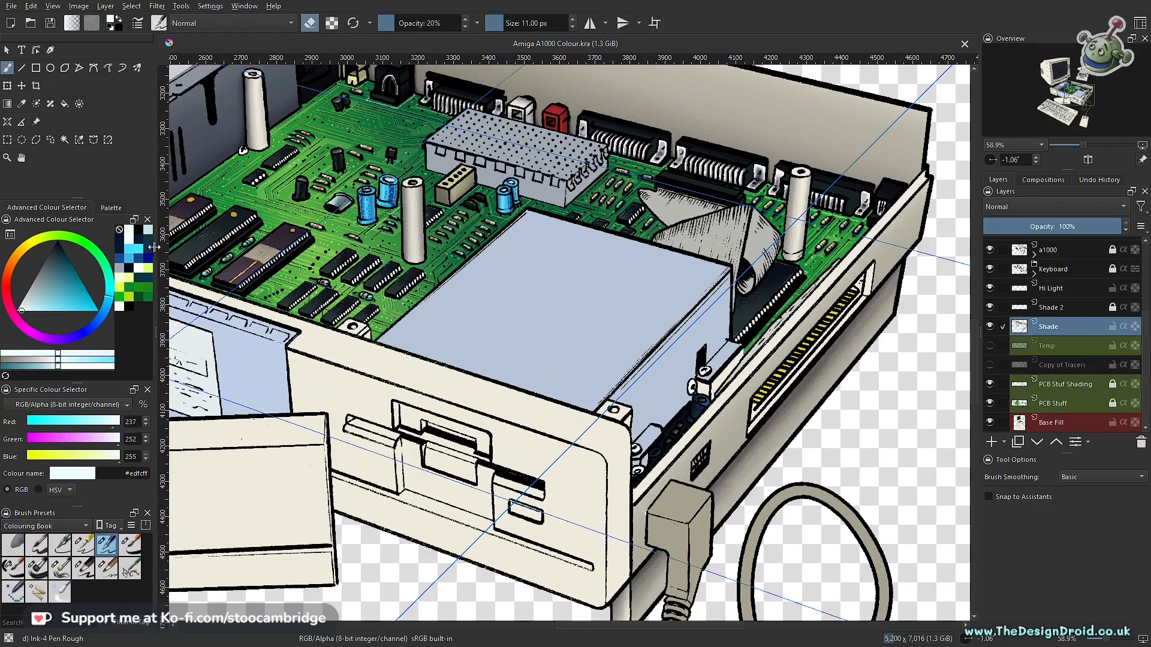
click(139, 234)
key(e)
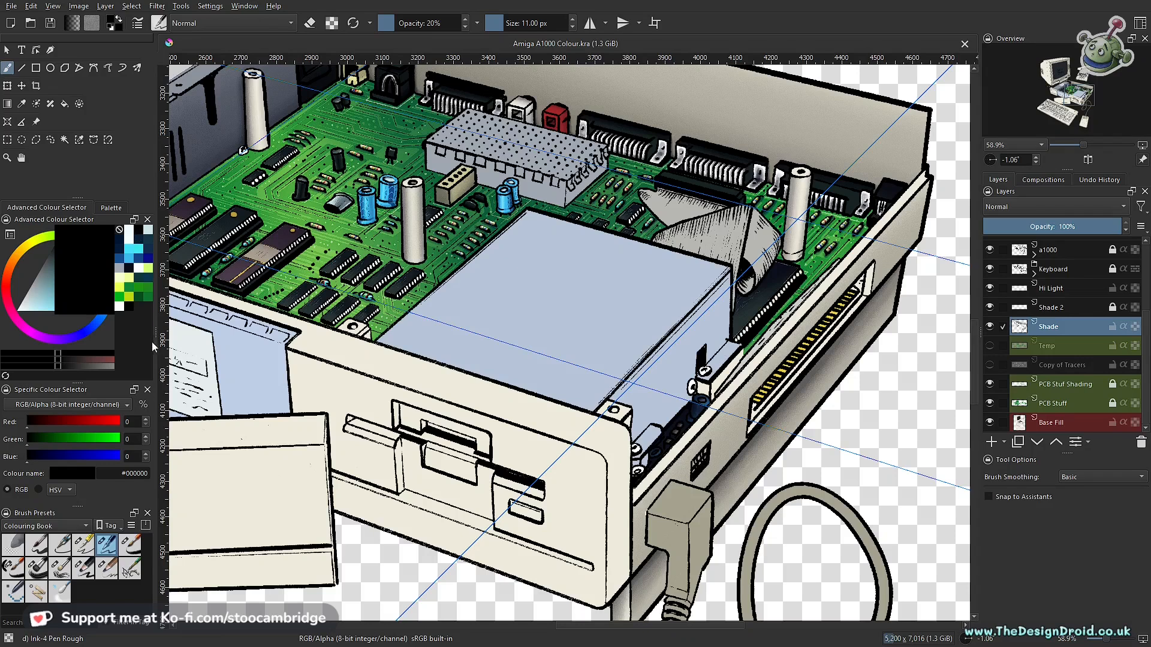
click(122, 249)
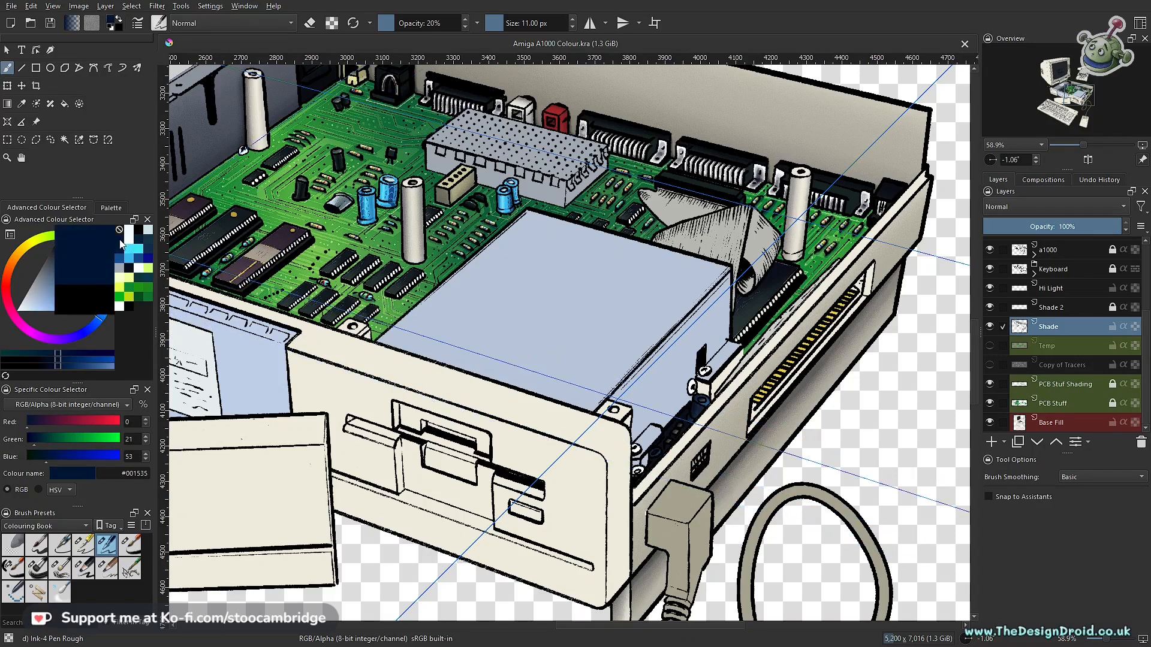
drag(369, 373, 724, 502)
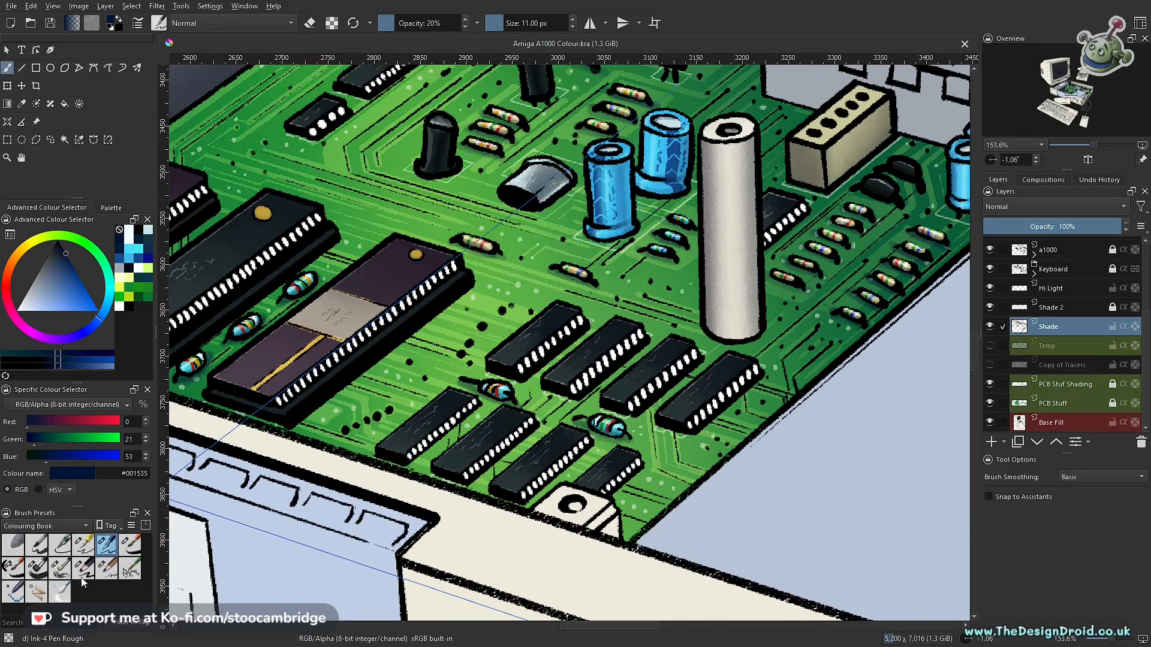
click(108, 569)
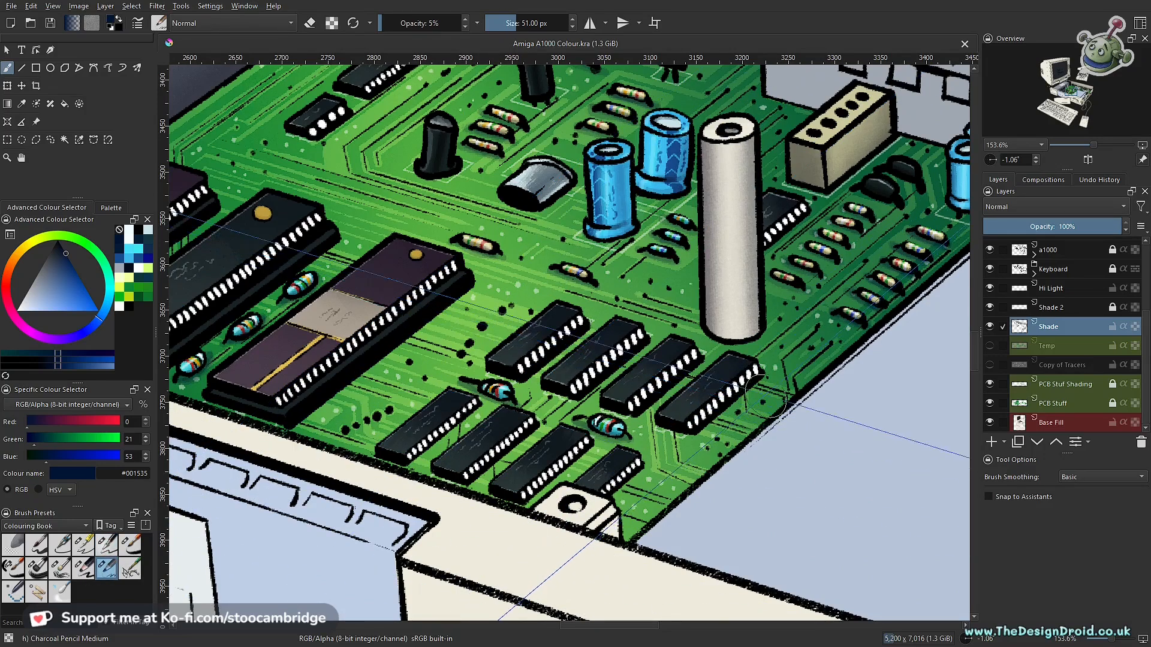
- Outline the eight small black chips near the board's front corner with the polygonal selection, combining them into one selection
scroll(767, 377, up, 2)
scroll(767, 376, up, 1)
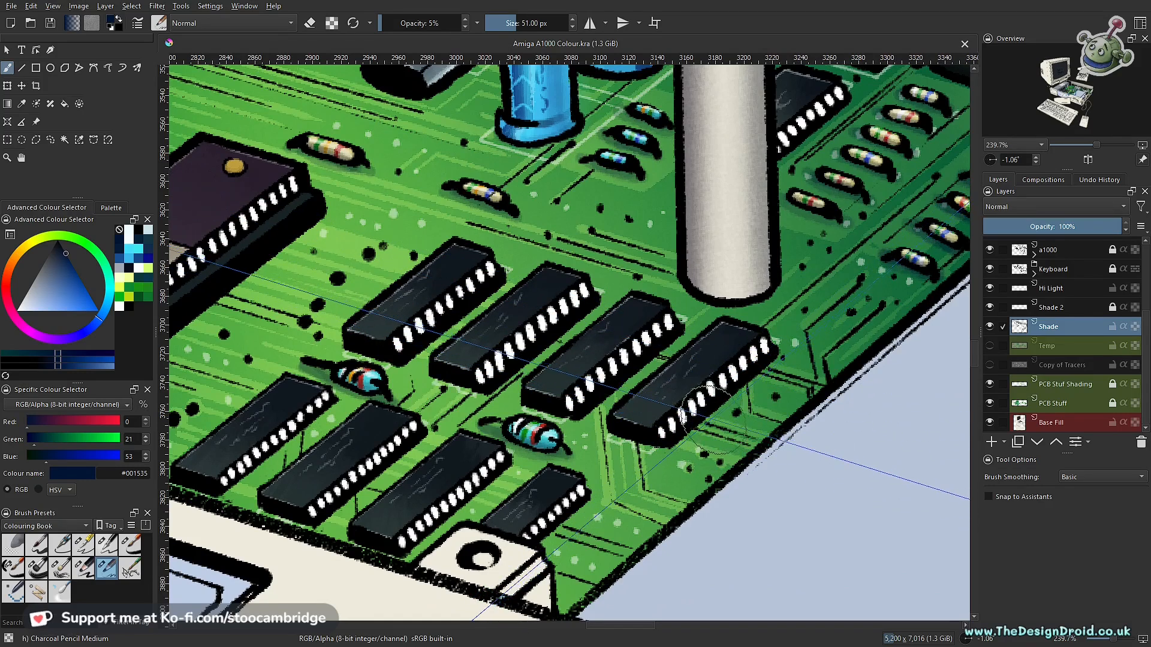
key(l)
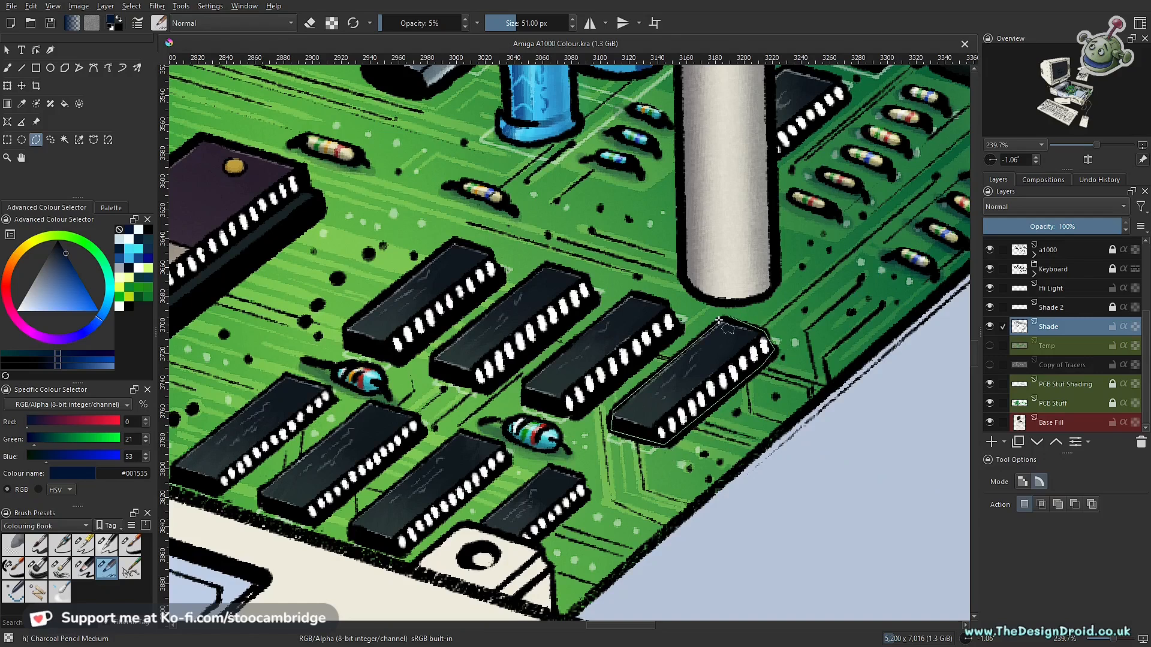
click(727, 316)
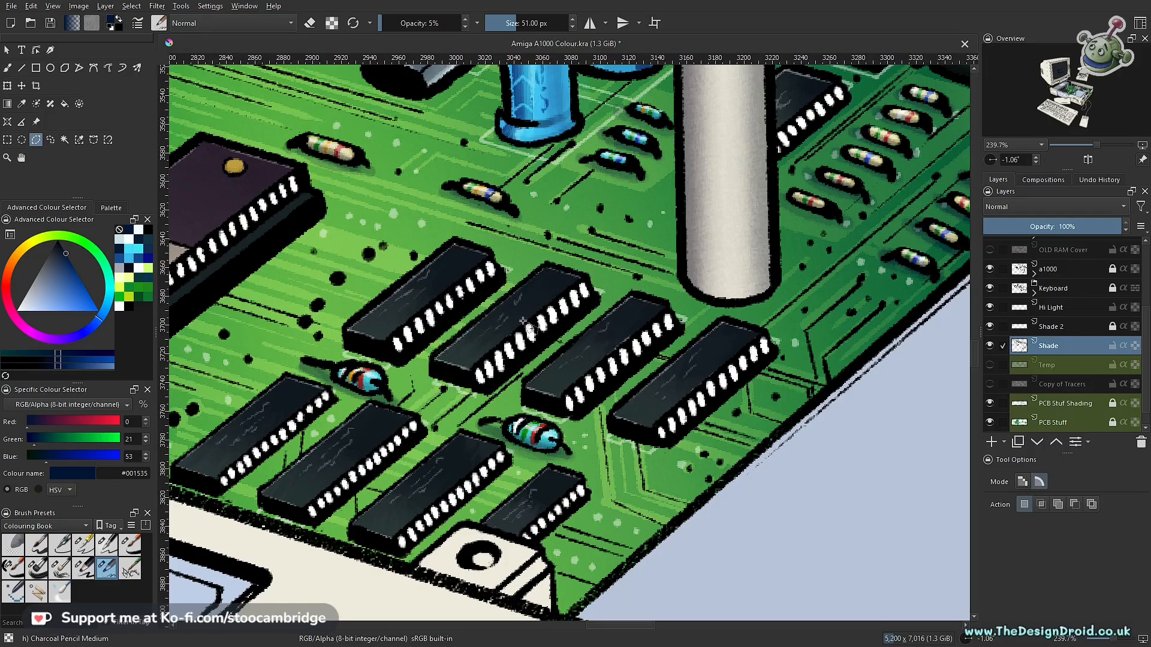
drag(469, 314, 653, 366)
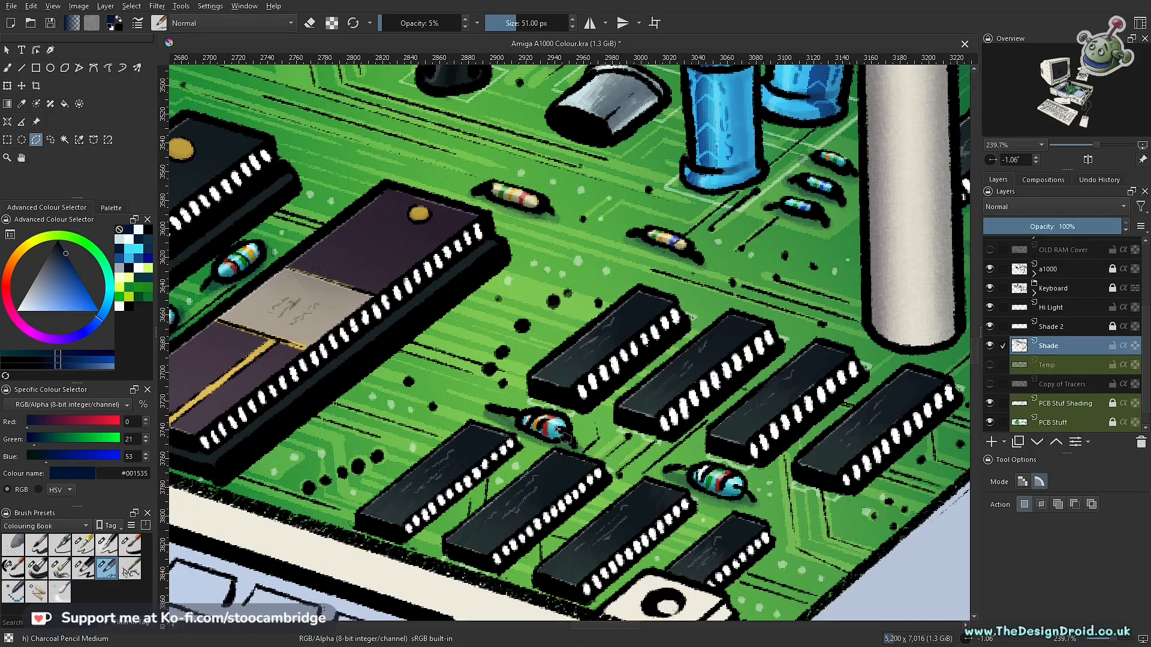
drag(561, 432, 697, 339)
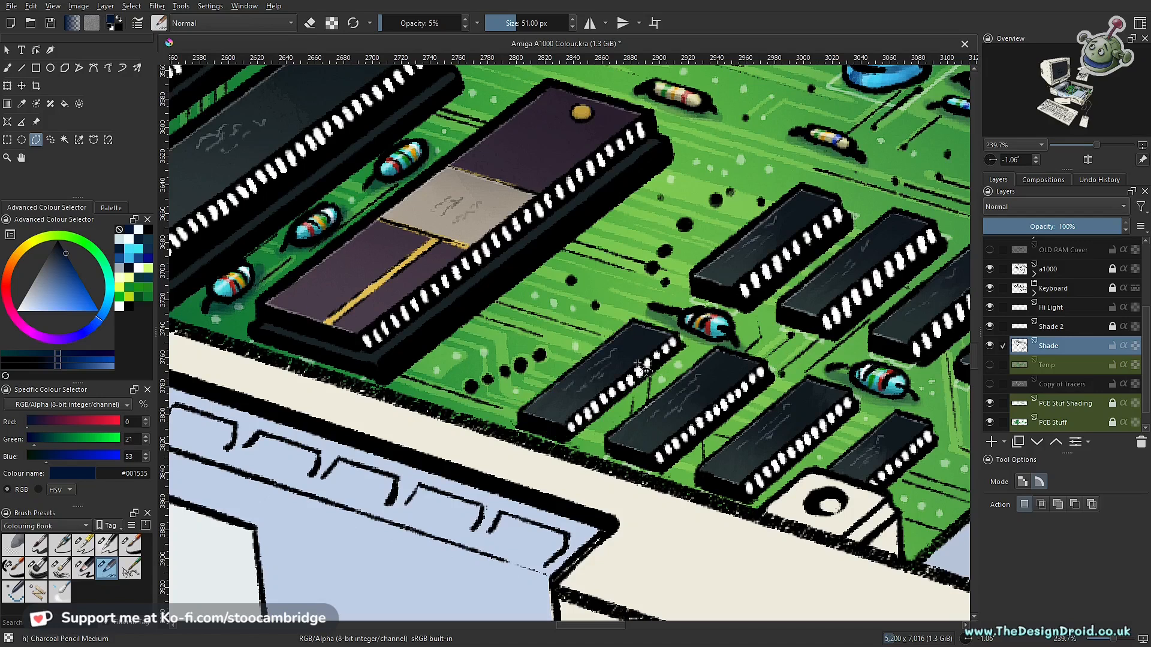
drag(775, 406, 627, 325)
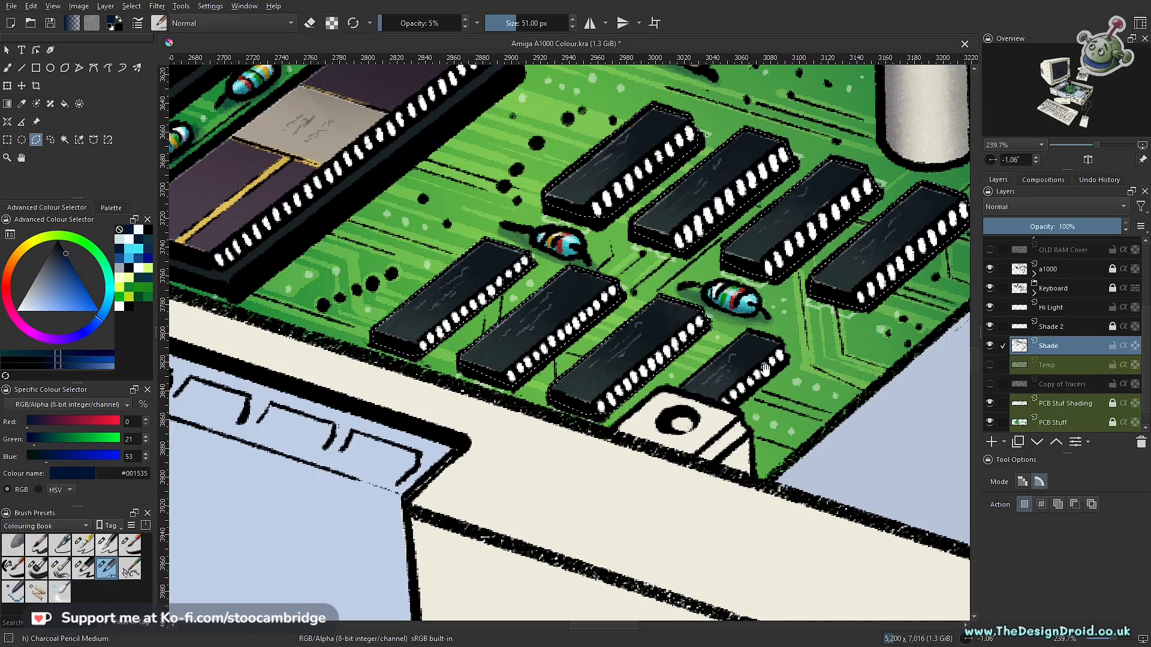
drag(765, 369, 683, 279)
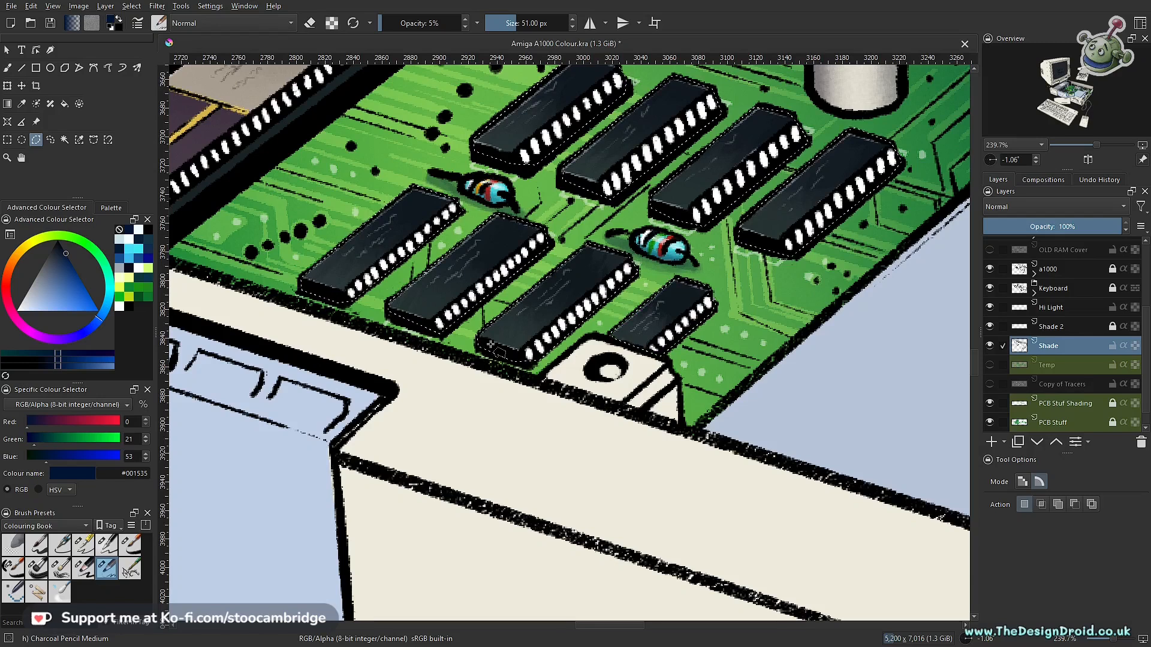
- Invert the chip selection and set the brush to 18 px at 15% opacity for shading around the chips
key(b)
drag(833, 263, 757, 344)
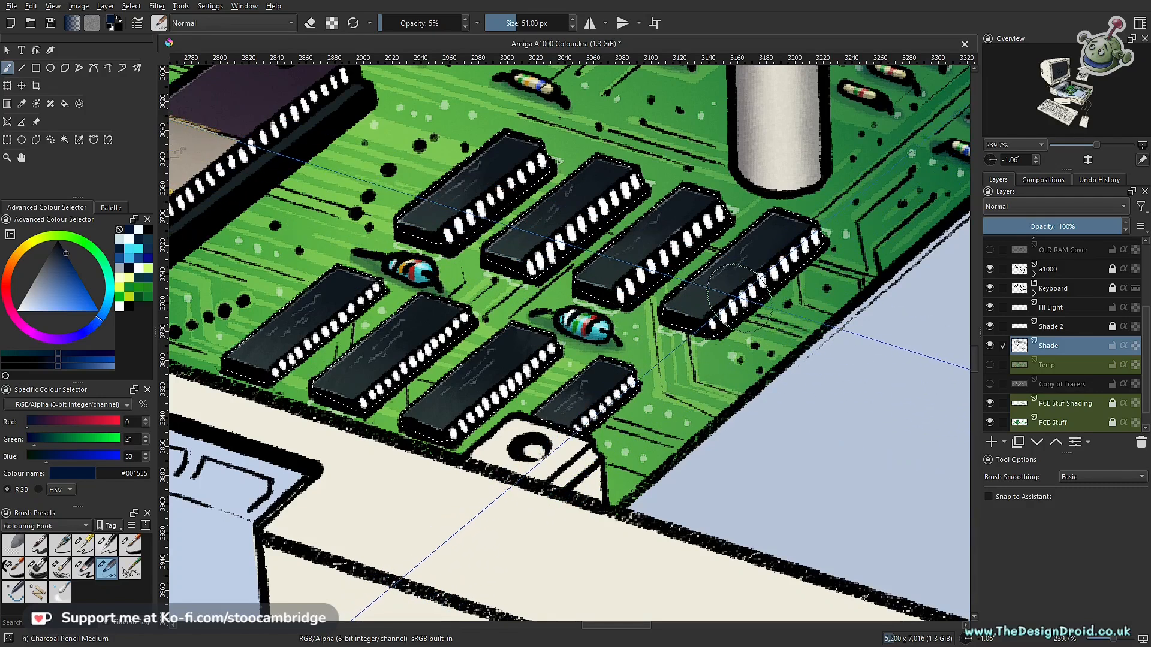
click(128, 7)
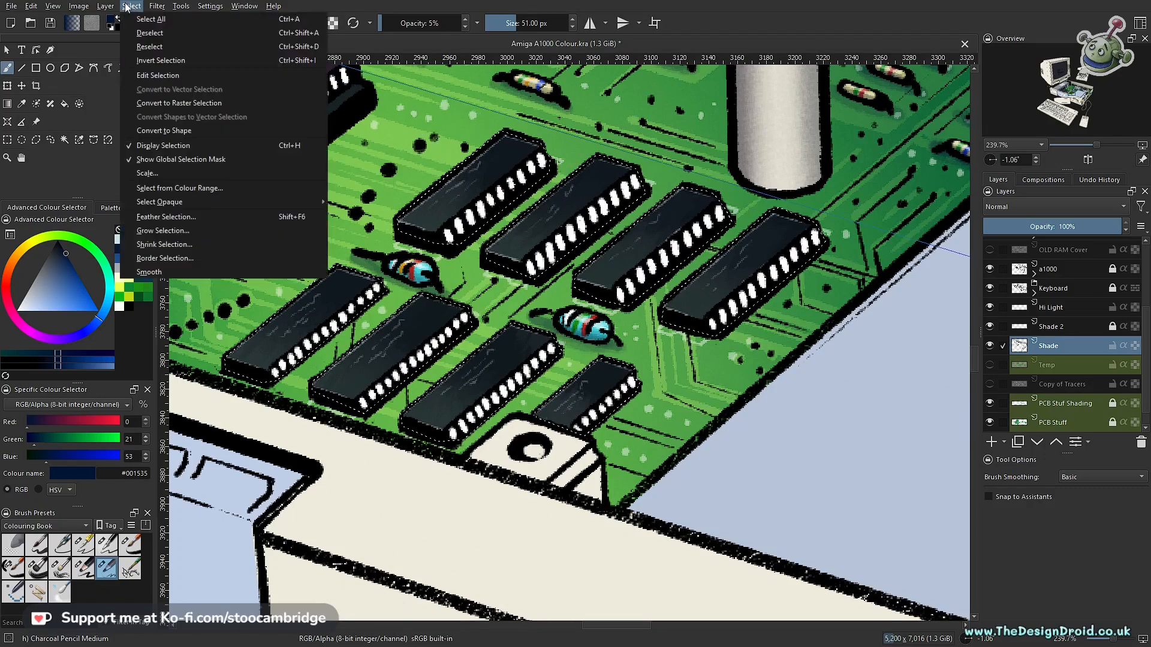
click(149, 62)
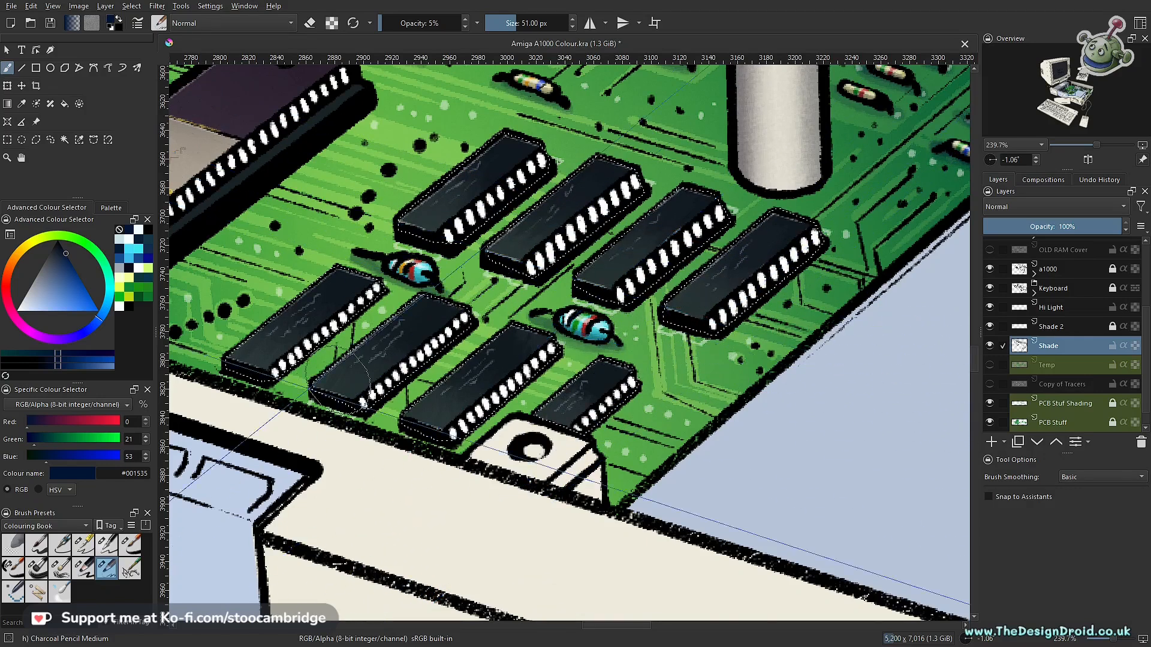
key(bracketleft)
key(bracketleft)
key(bracketleft)
key(bracketleft)
key(bracketleft)
key(bracketleft)
key(bracketleft)
key(bracketleft)
key(bracketleft)
key(bracketleft)
key(bracketleft)
key(bracketleft)
key(bracketleft)
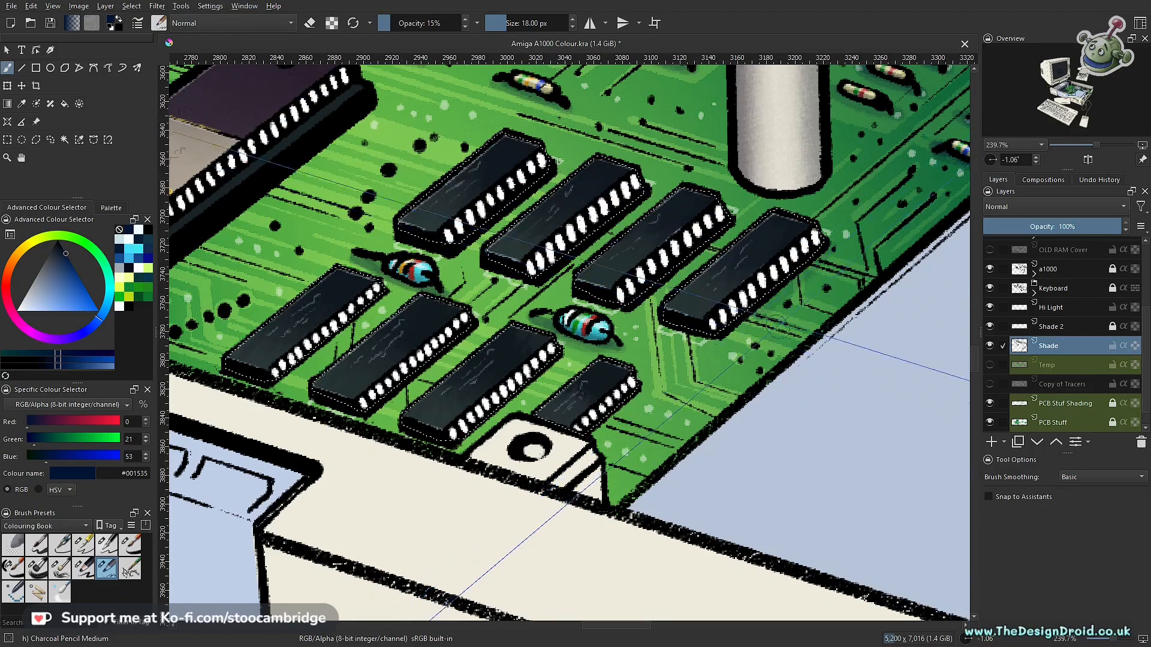
ctrl+scroll(803, 313, up, 1)
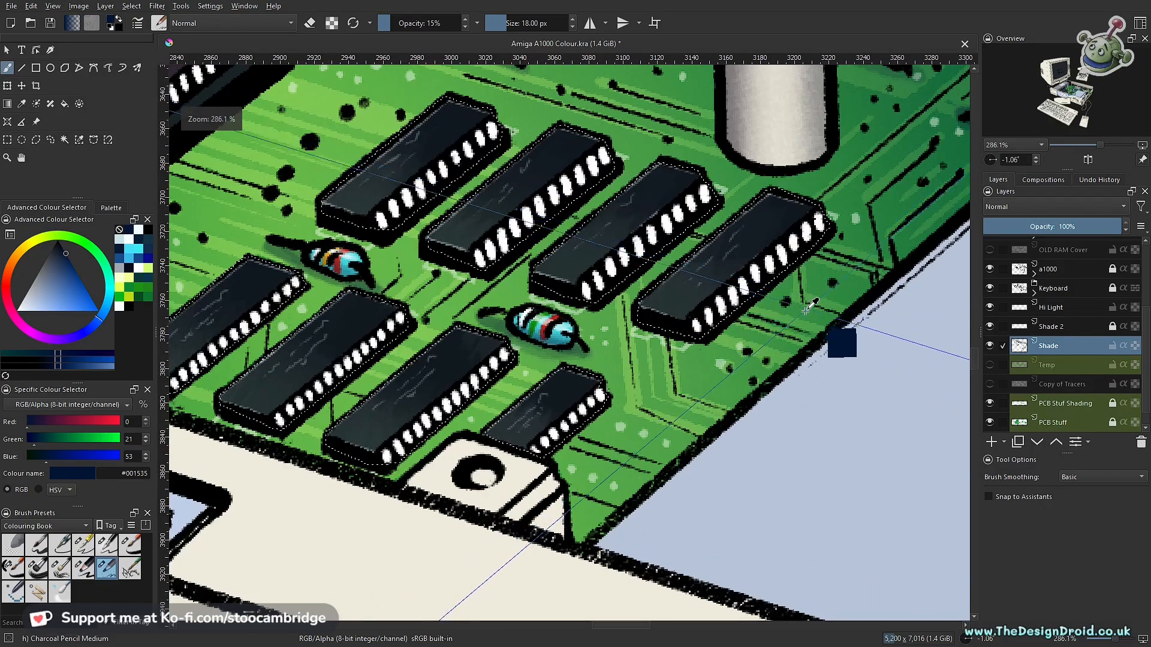
ctrl+scroll(806, 308, up, 2)
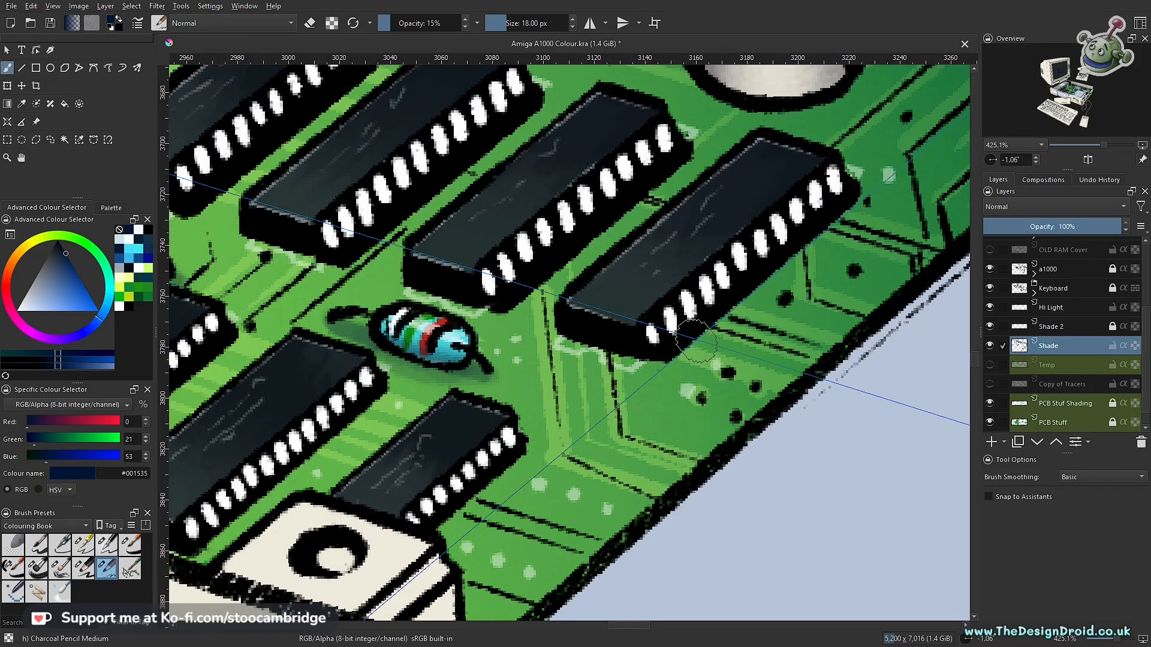
key(p)
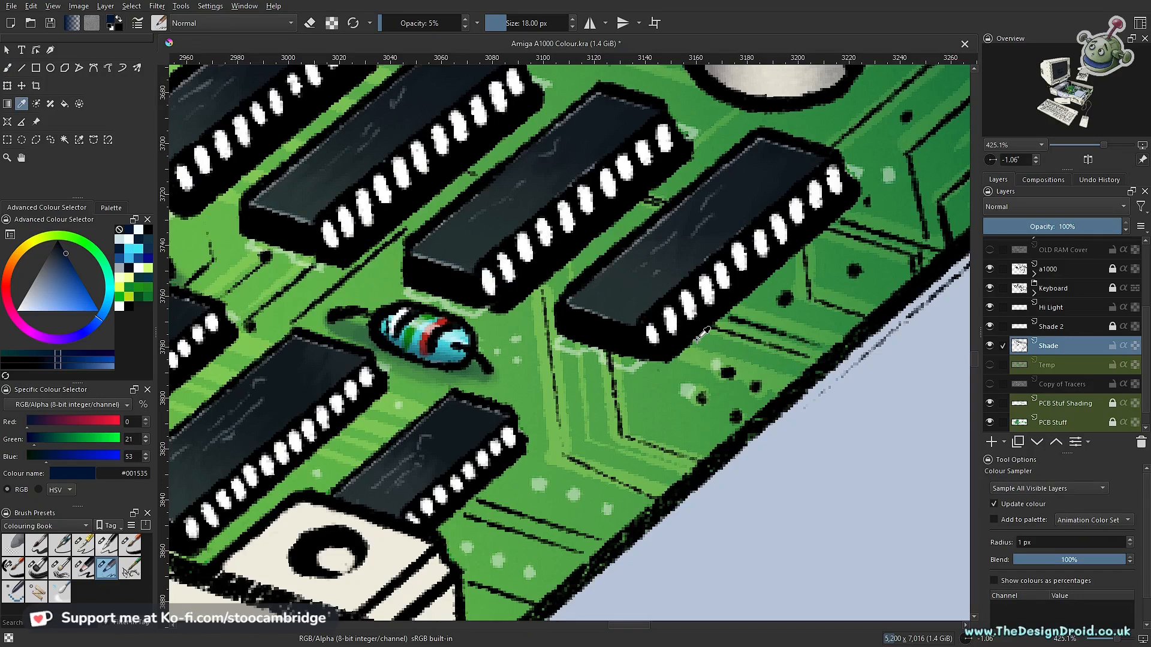
key(o)
key(o)
click(697, 338)
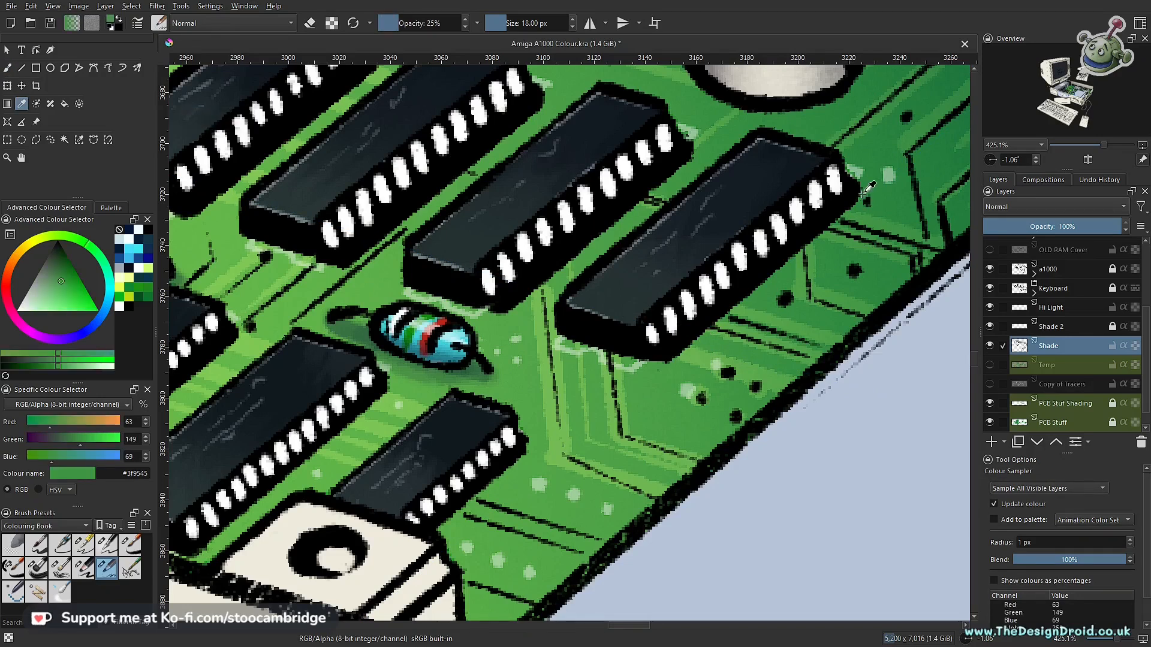
key(b)
key(i)
click(130, 228)
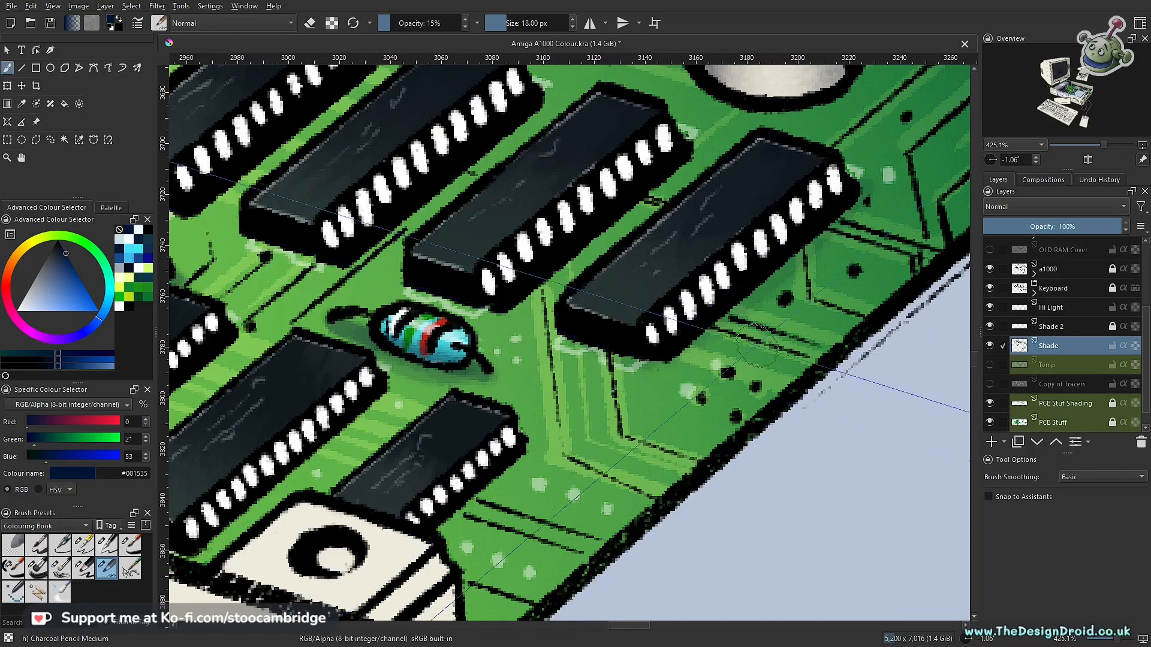
- Paint a soft navy shadow on the board along the rightmost small chip's lower edges, using a 14 px brush snapped to the assistants
key(bracketleft)
key(bracketleft)
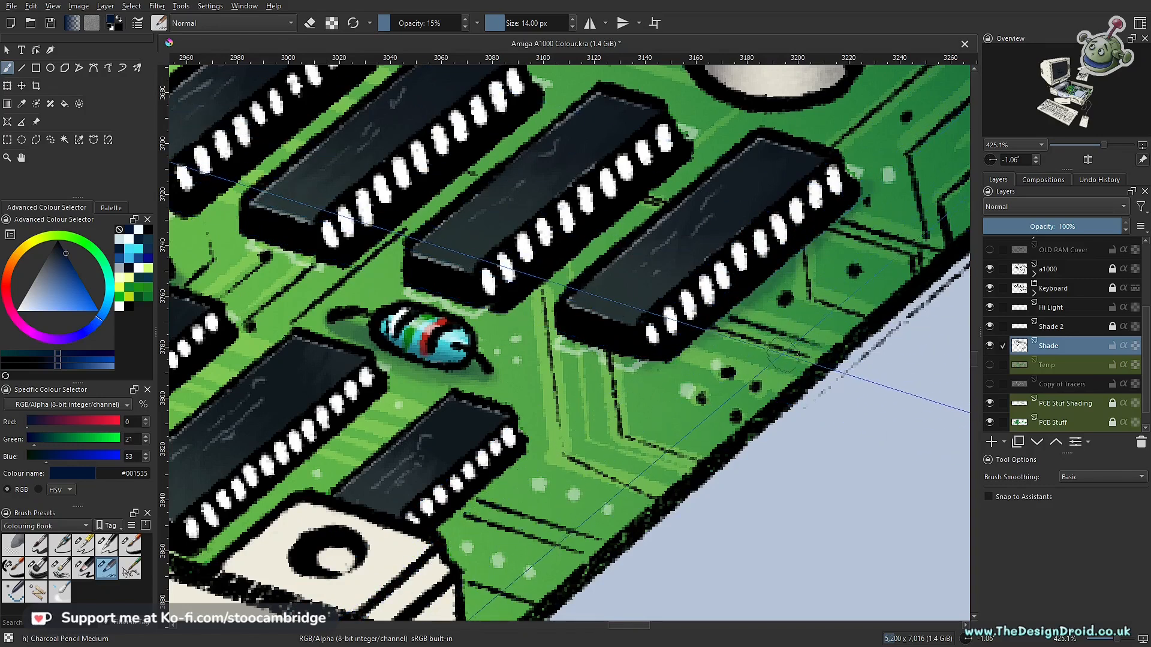
key(ctrl+shift+l)
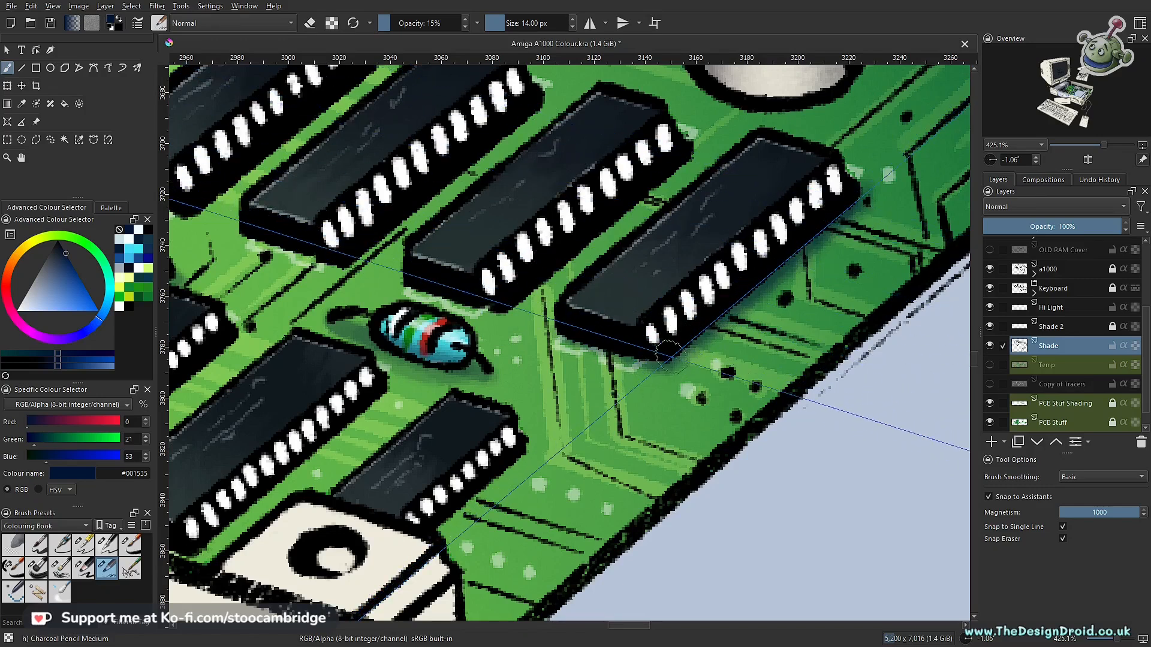
scroll(659, 360, down, 8)
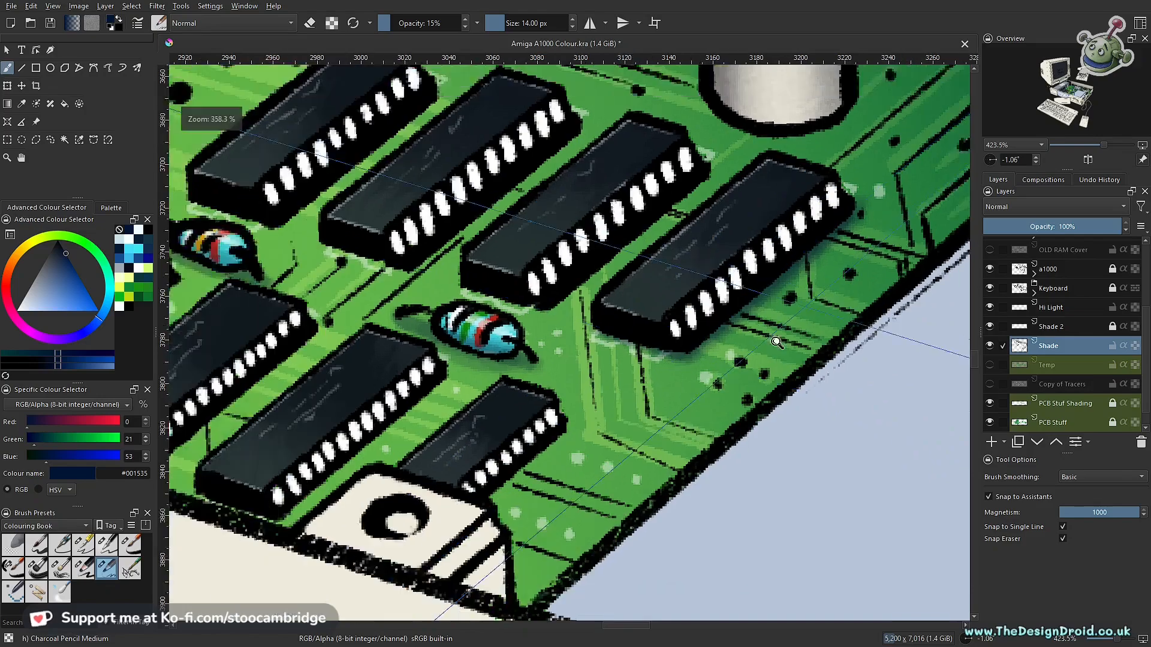
scroll(707, 370, up, 2)
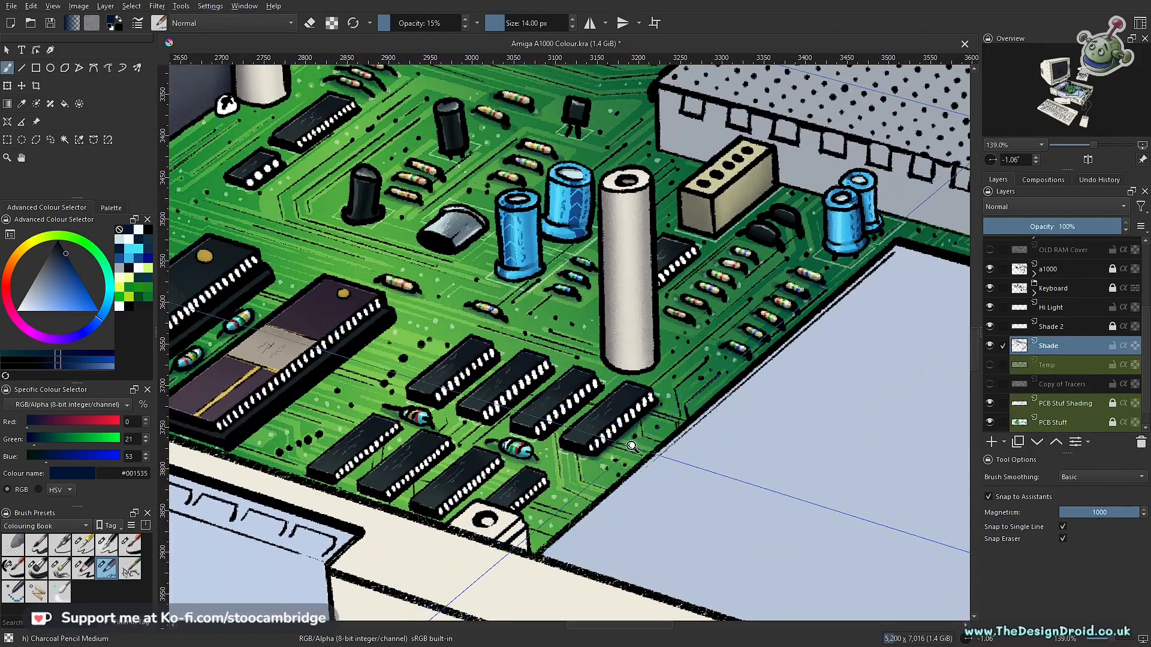
scroll(662, 410, down, 2)
scroll(662, 410, up, 2)
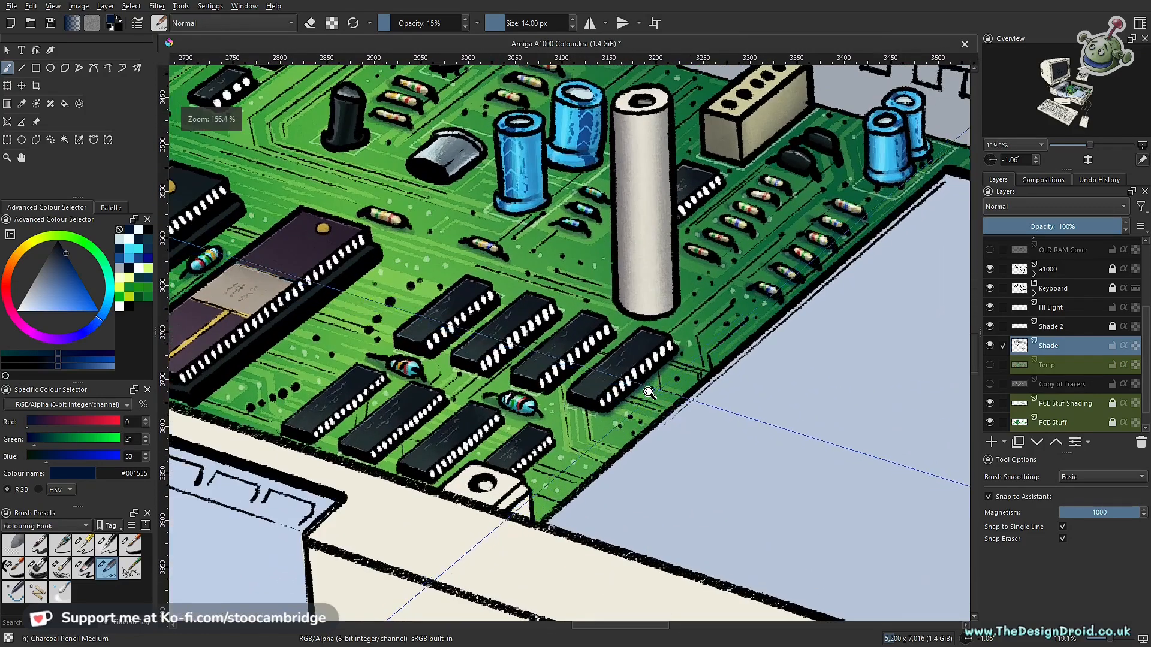
scroll(616, 358, up, 2)
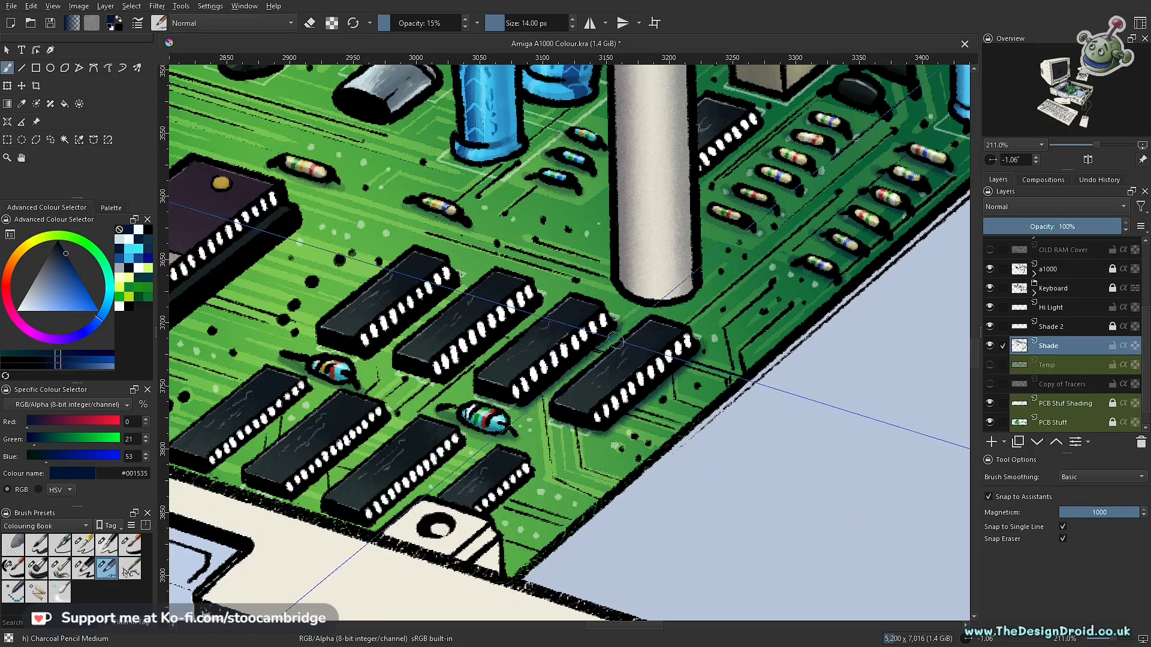
scroll(479, 398, down, 5)
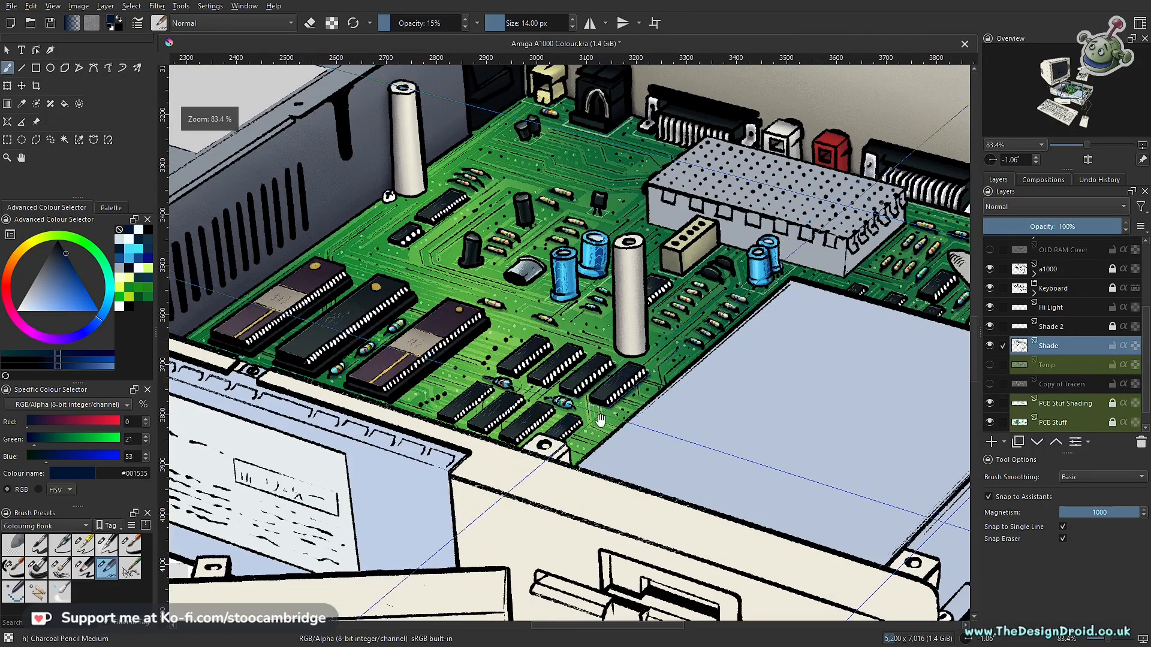
- Paint soft navy shadows on the board along the lower edges of the remaining small chips in the back row
scroll(583, 430, up, 5)
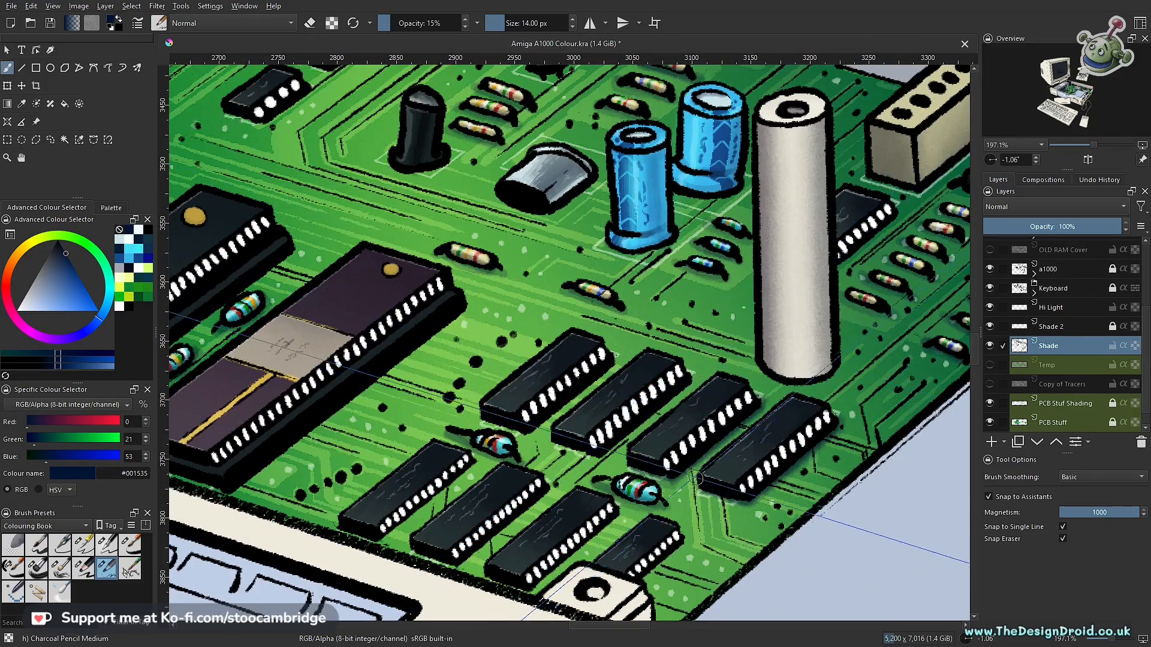
scroll(651, 477, up, 8)
scroll(634, 378, down, 8)
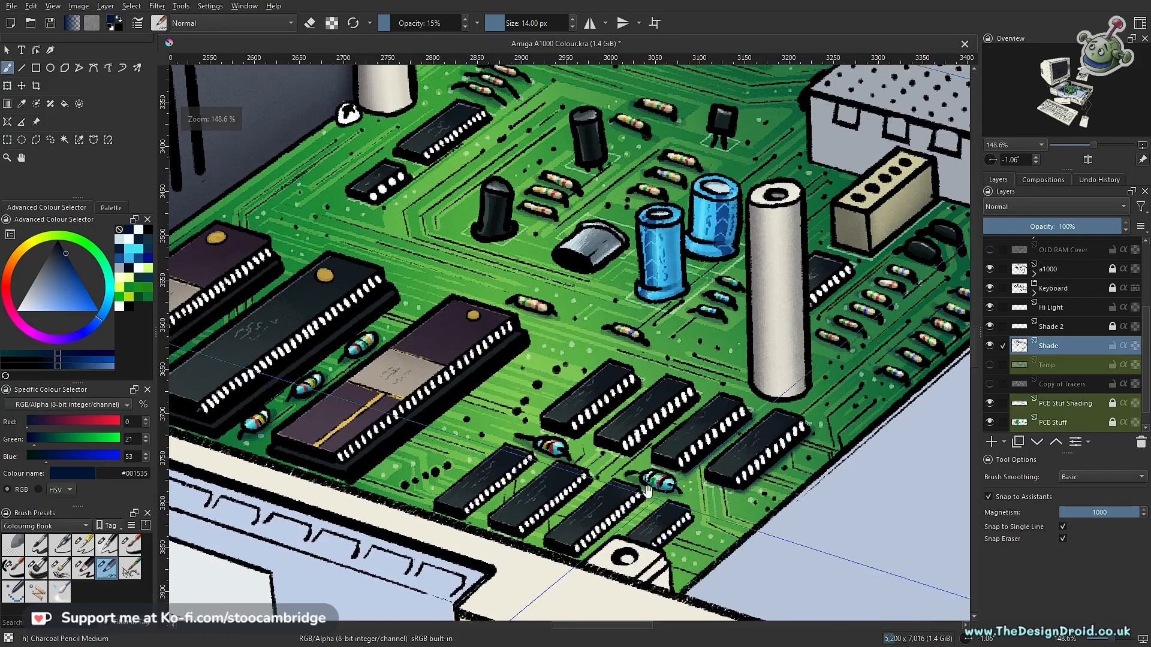
scroll(676, 381, up, 3)
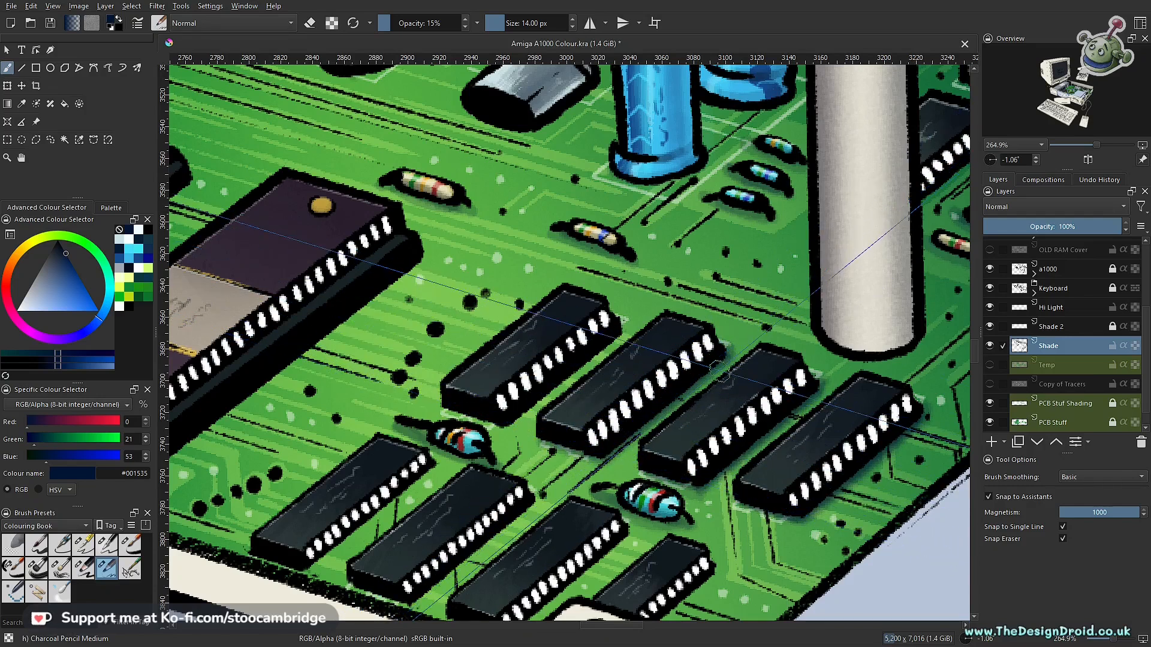
drag(621, 383, 790, 451)
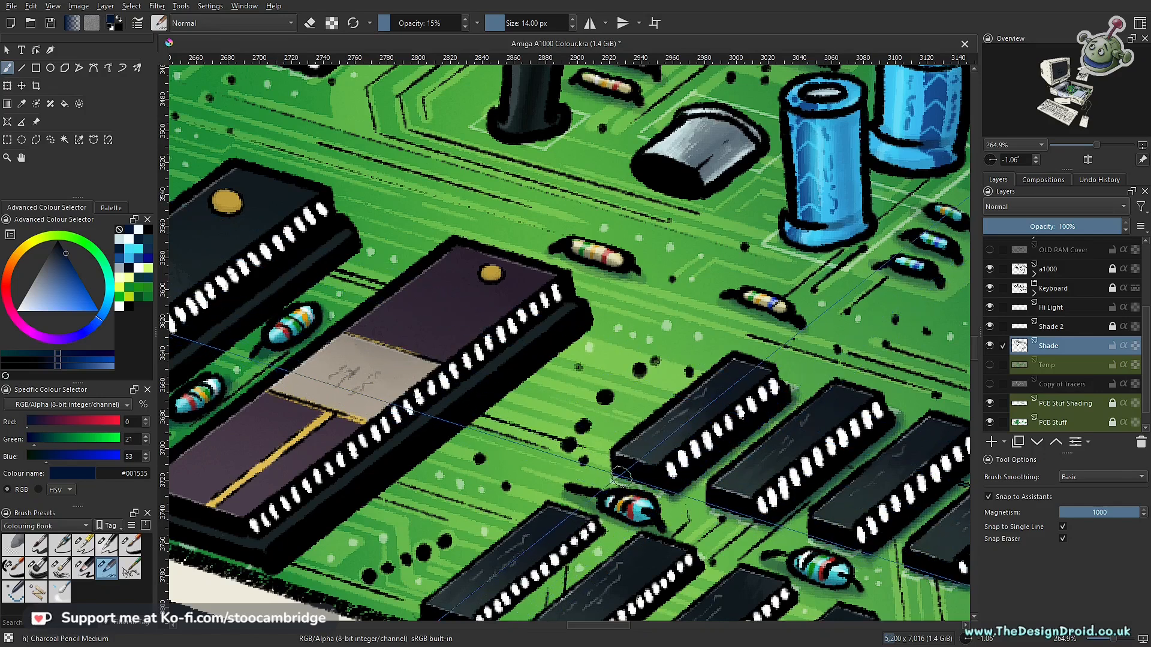
drag(820, 370, 664, 352)
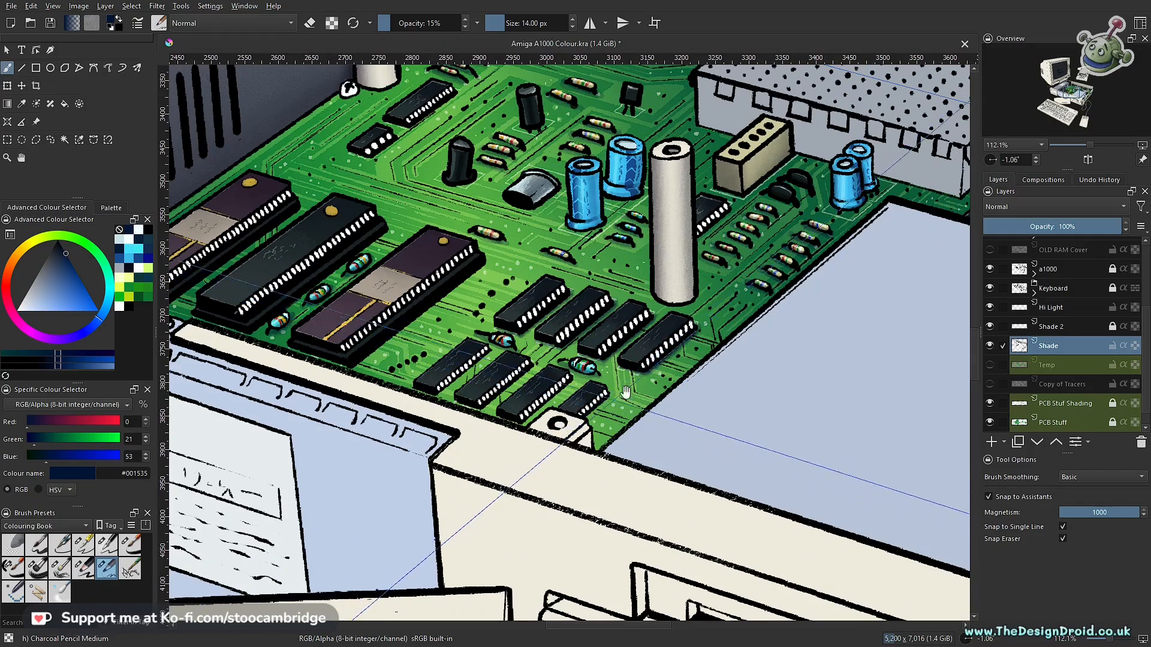
- Paint soft navy shadows with the 14 px brush around the front row of small chips, working towards the large chips
drag(625, 392, 735, 414)
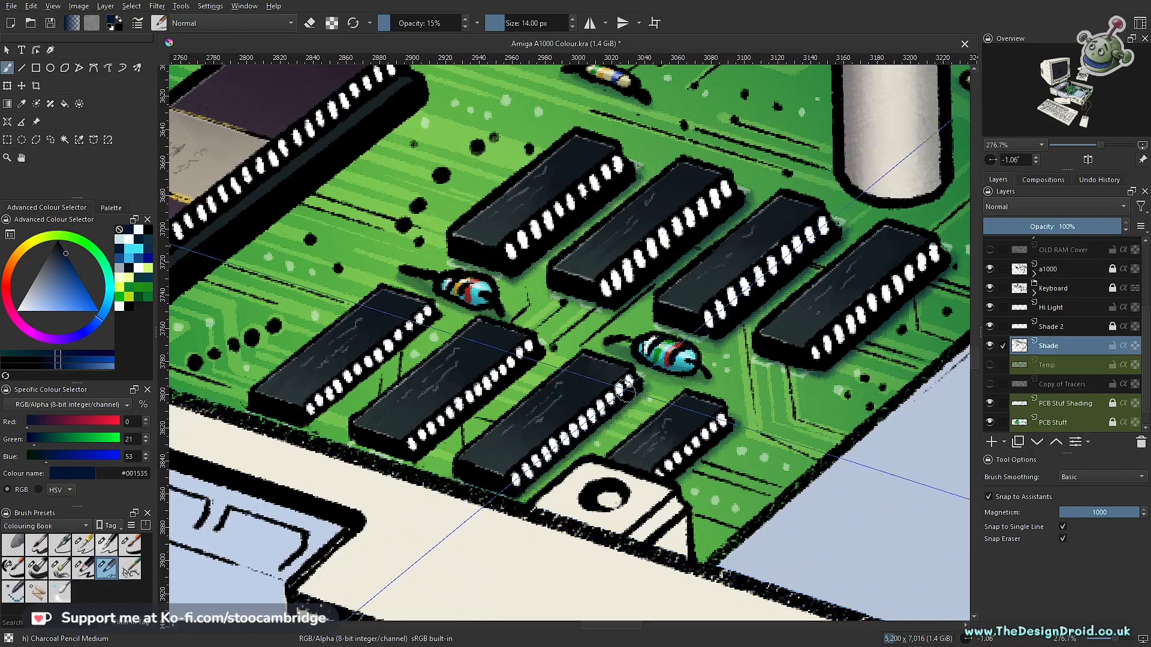
drag(535, 337, 774, 392)
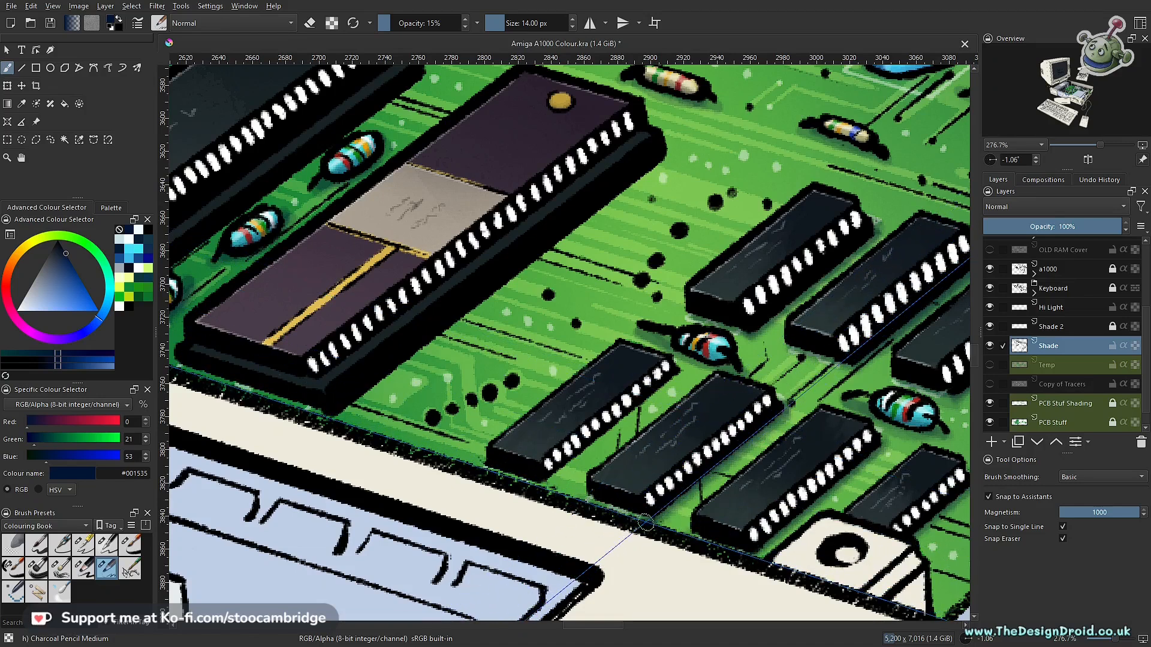
drag(734, 393, 695, 487)
drag(869, 418, 712, 393)
drag(575, 466, 692, 373)
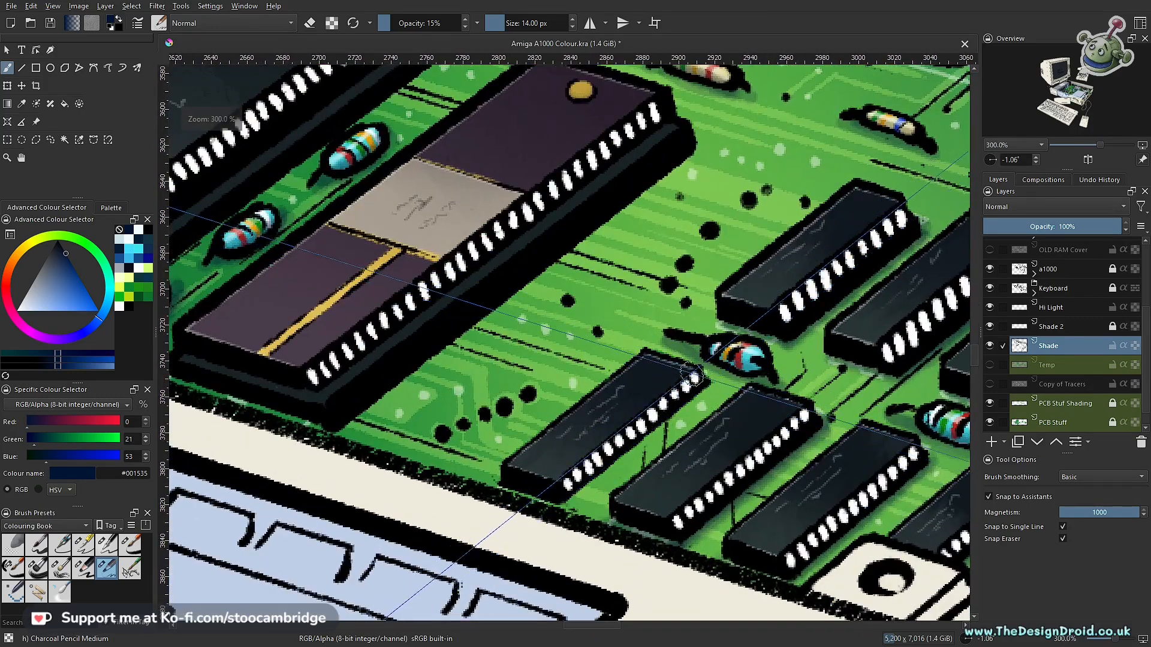
drag(594, 483, 562, 509)
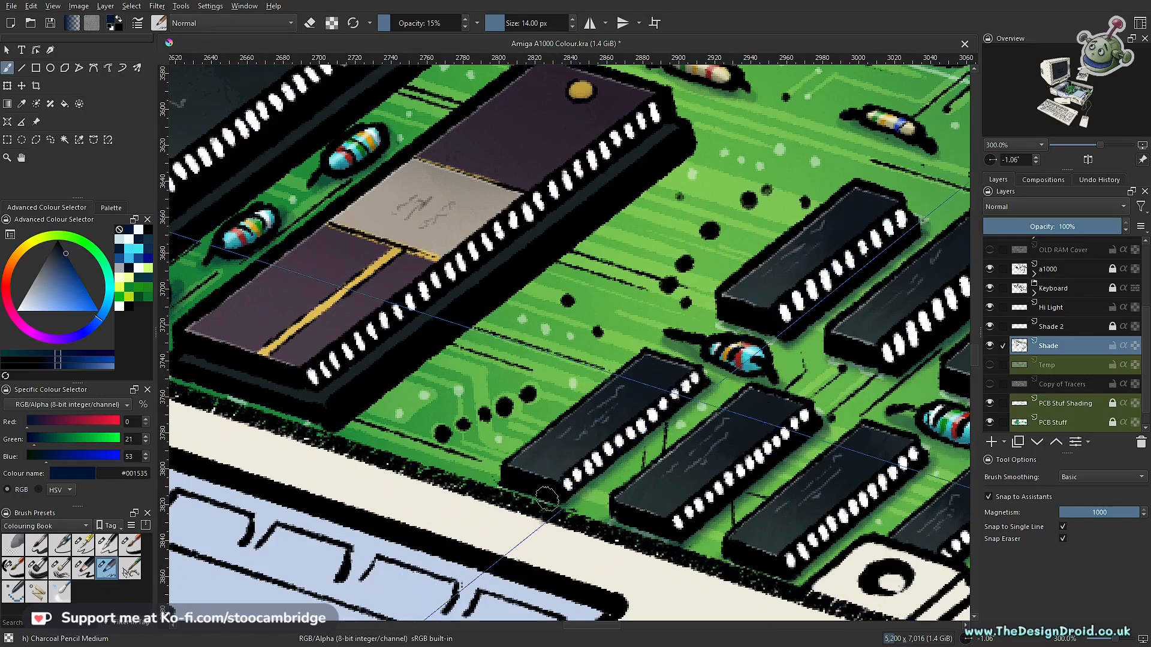
- Enlarge the brush to 18 px and shade the board along the lower edges of the large purple chip nearest the small chips
mouse_move(657, 373)
mouse_down()
mouse_move(726, 441)
mouse_move(825, 491)
mouse_up()
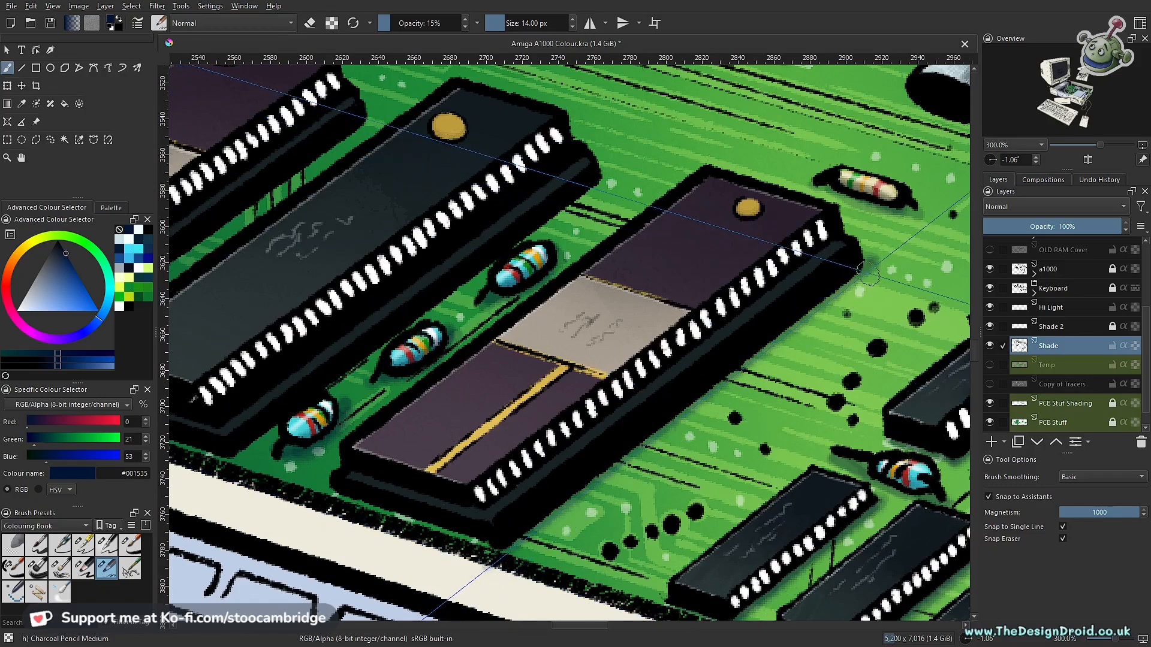
key(bracketright)
key(bracketright)
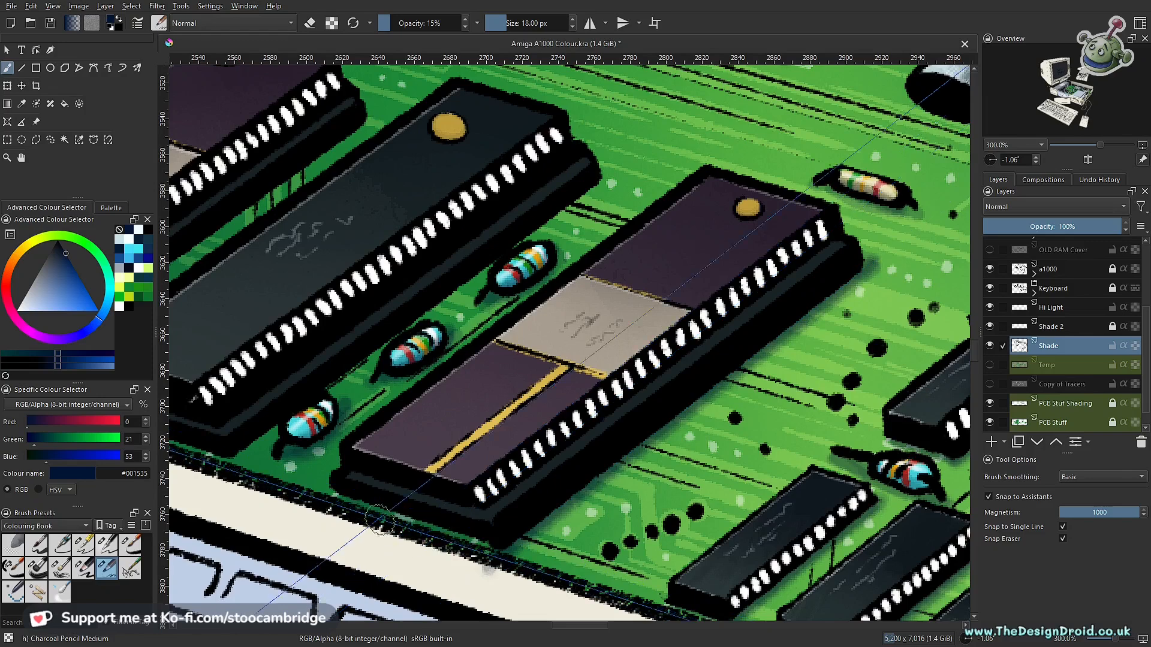
scroll(722, 393, down, 5)
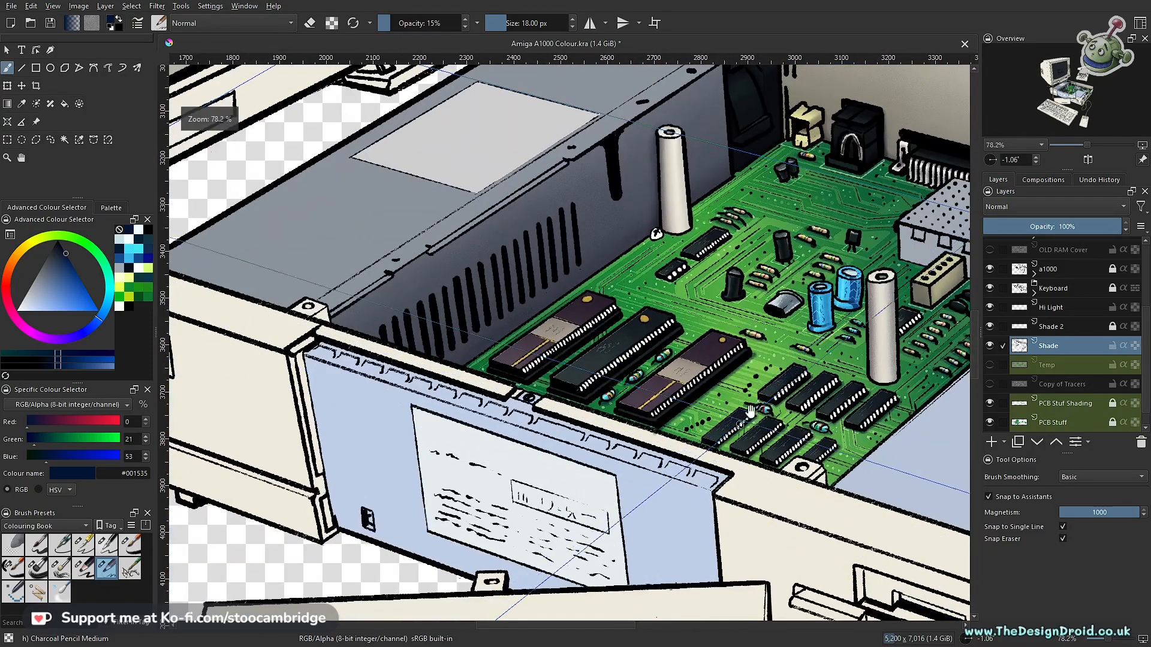
- Erase the stray shadow from the cream case rim below the large purple chip, using the eraser at 80% opacity
scroll(726, 397, up, 5)
key(e)
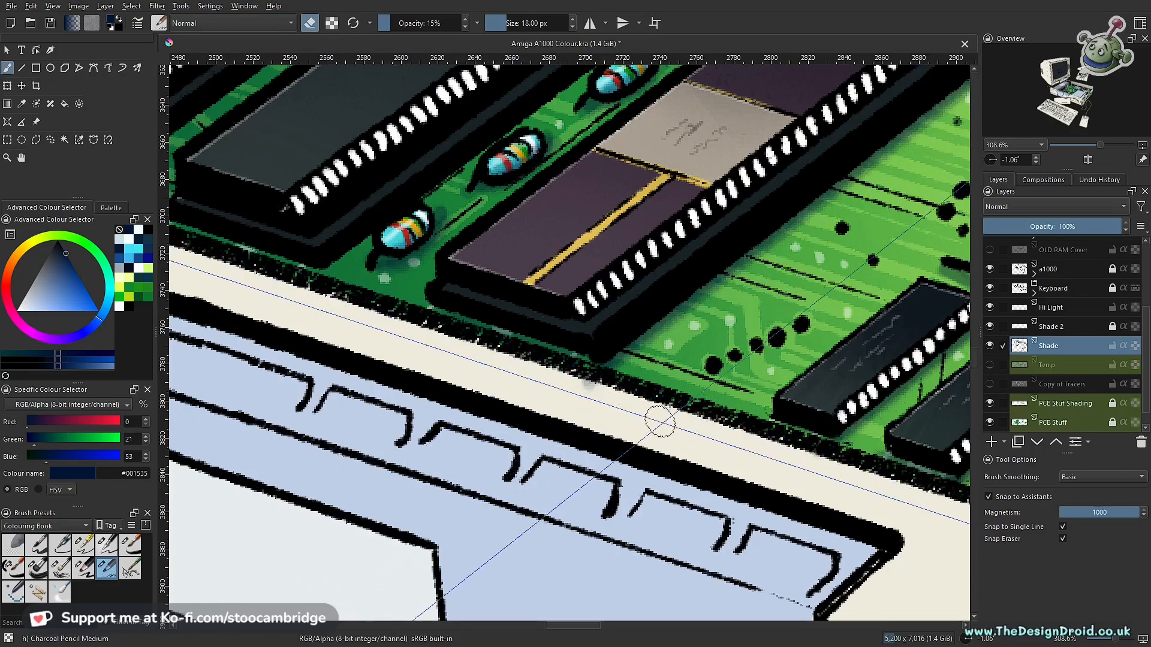
key(o)
key(o)
key(o)
key(o)
key(o)
key(o)
key(o)
key(o)
key(o)
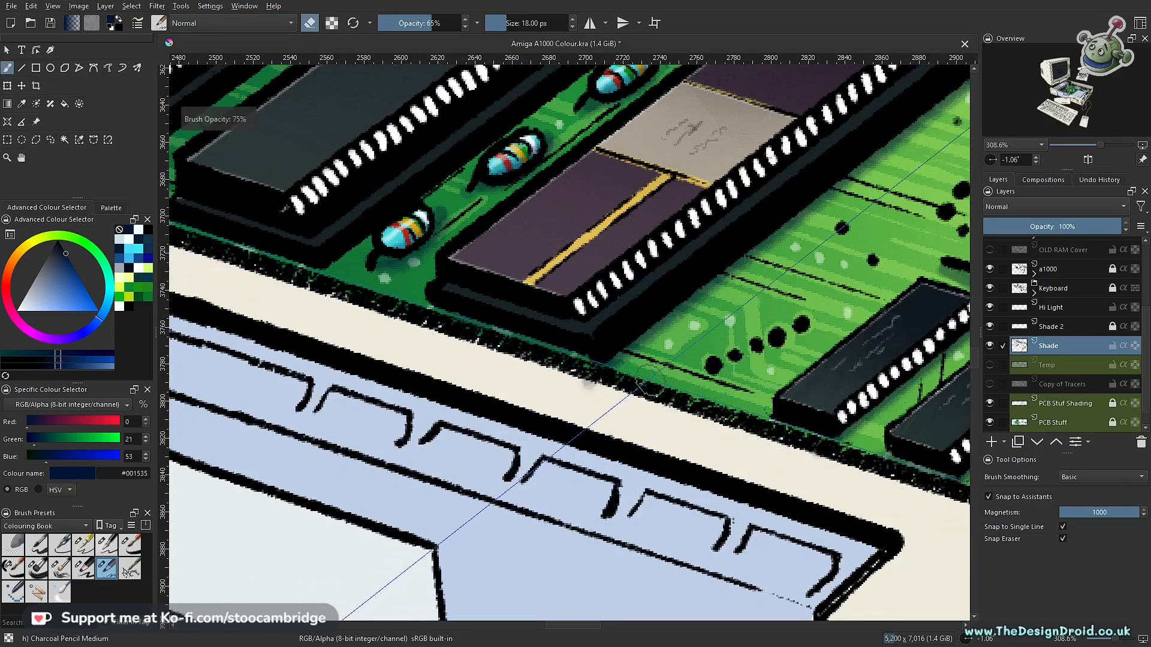
key(i)
key(i)
drag(614, 342, 599, 468)
mouse_move(612, 315)
mouse_down()
mouse_move(587, 483)
mouse_move(624, 389)
mouse_move(638, 380)
mouse_up()
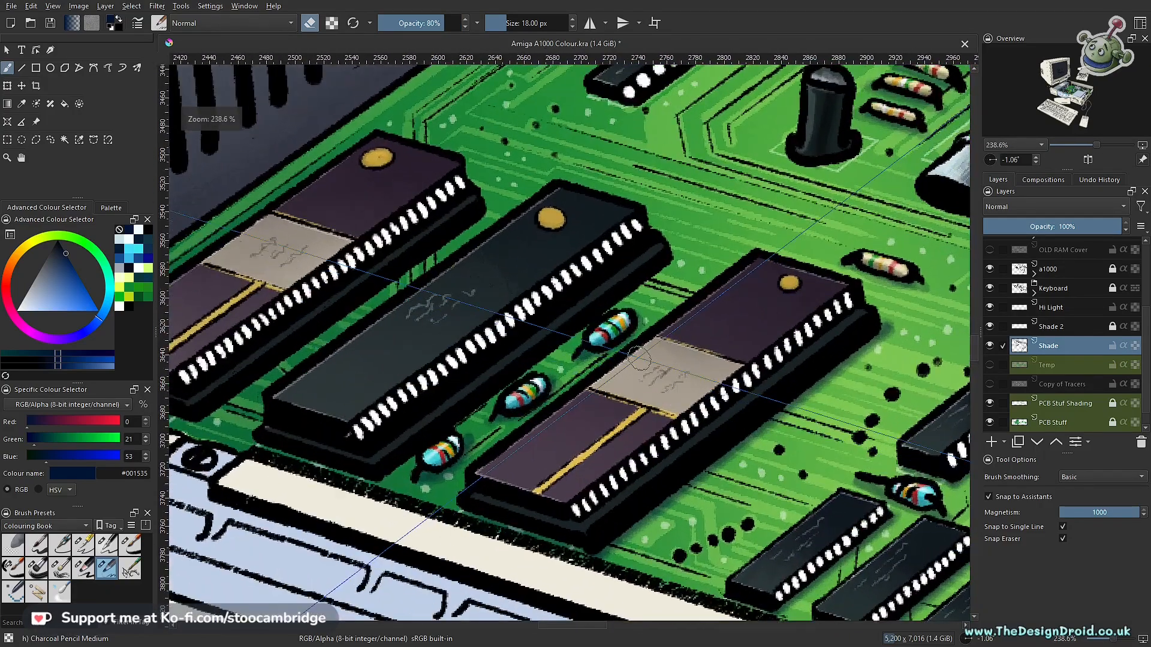
- Return to painting mode and select the strip of board between the middle black chip and the neighbouring purple chip with the polygonal selection
key(i)
key(i)
key(i)
key(i)
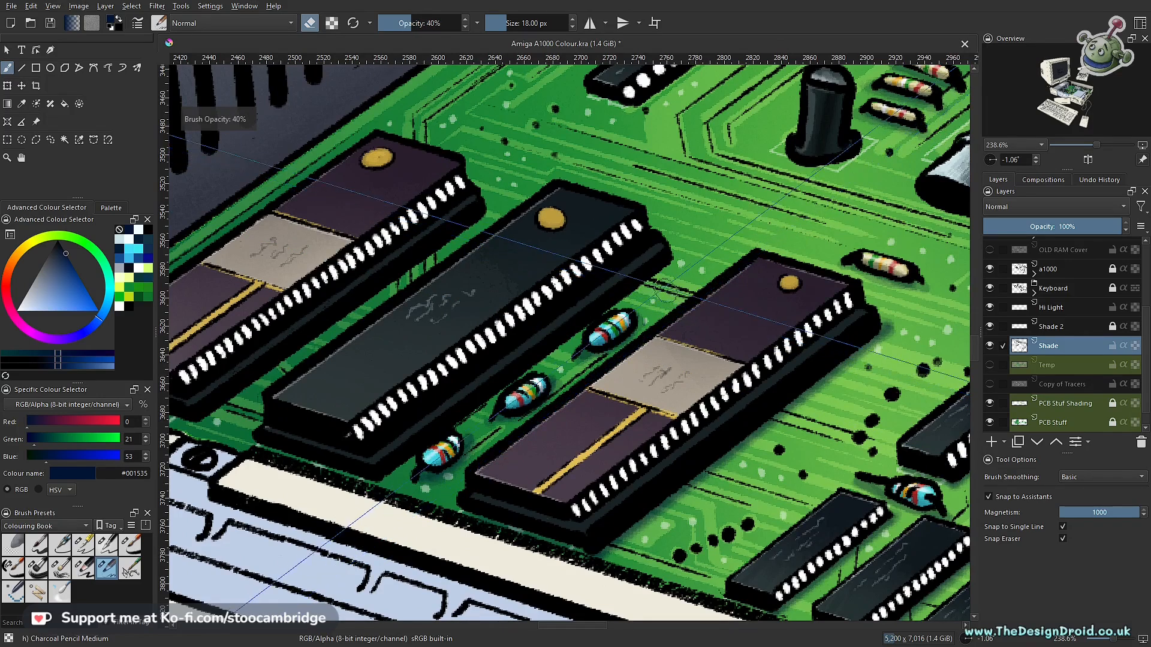
key(e)
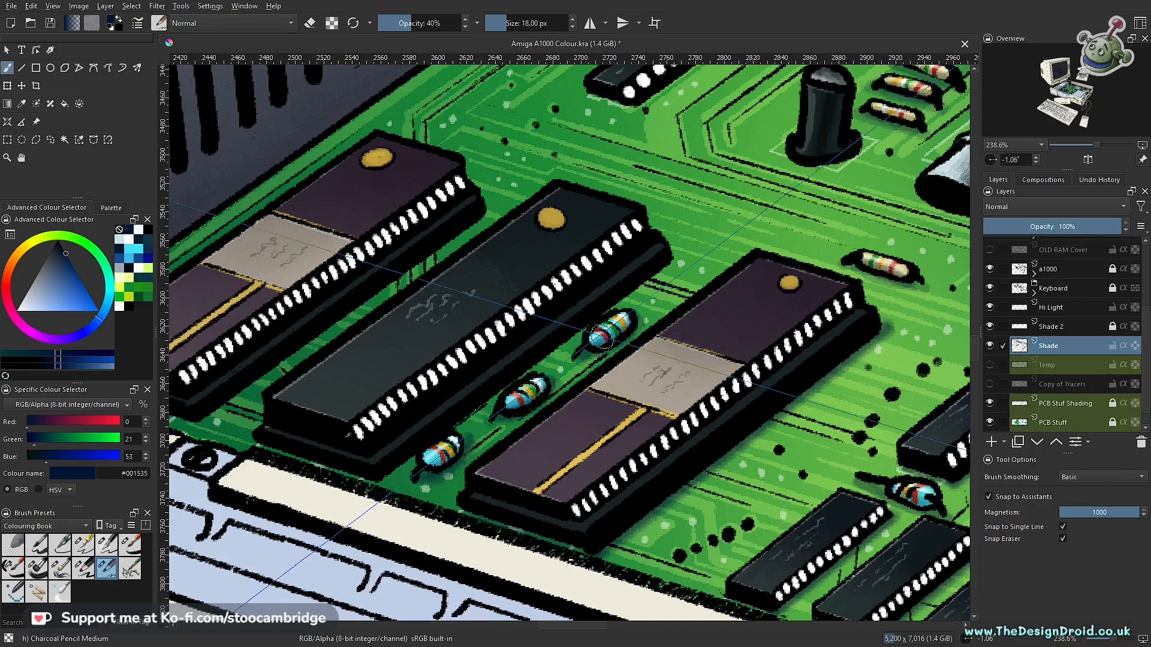
key(l)
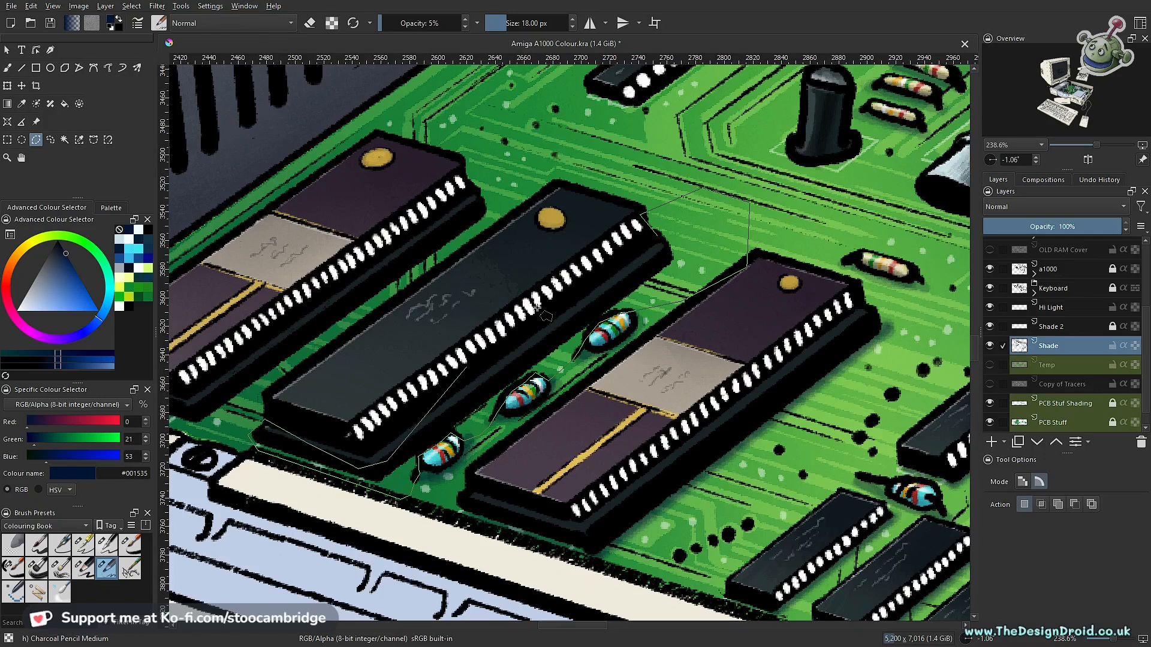
double_click(654, 239)
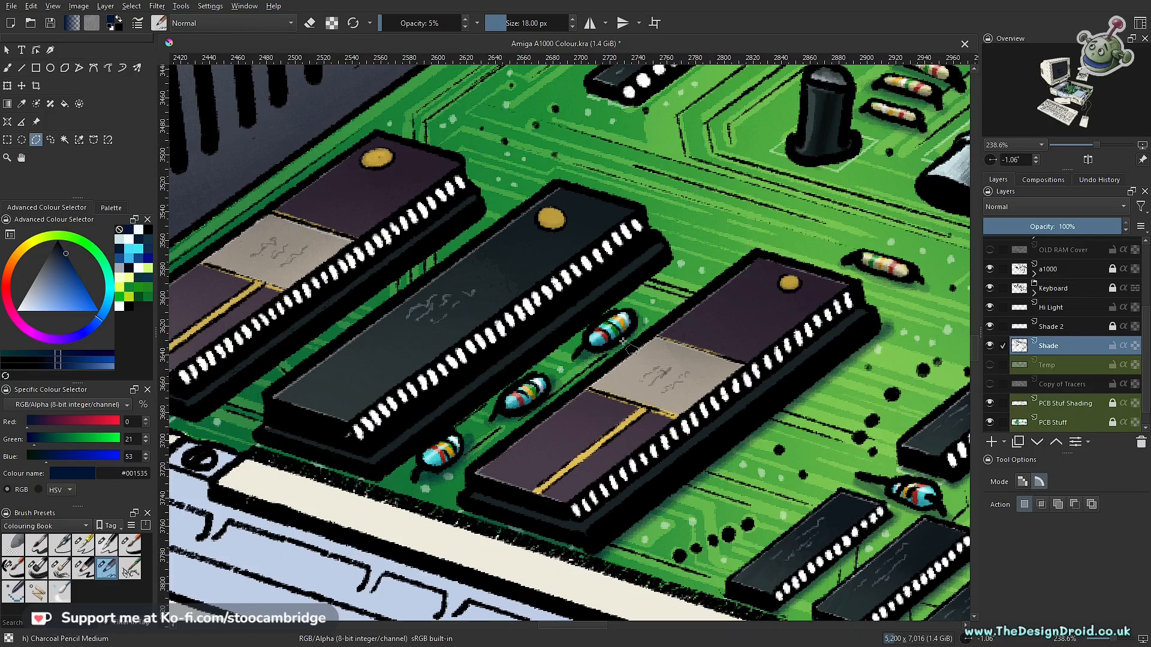
- Paint a soft navy shadow inside the selection along the middle black chip's edge, lowering the brush opacity to 15%
key(b)
key(i)
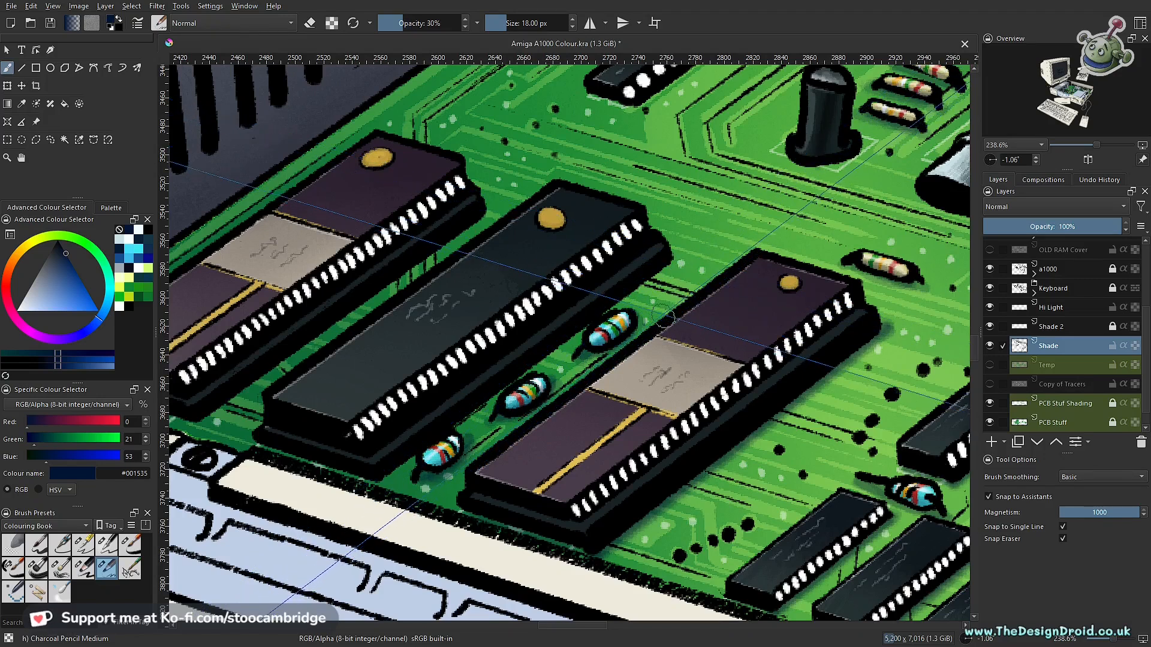
key(i)
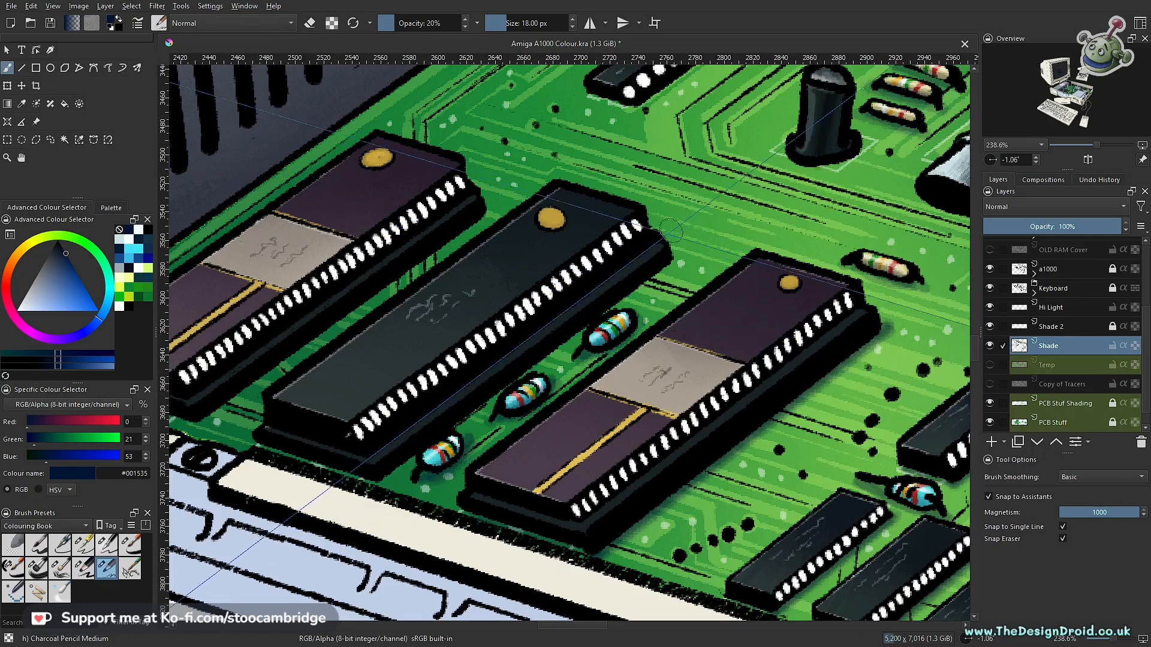
key(i)
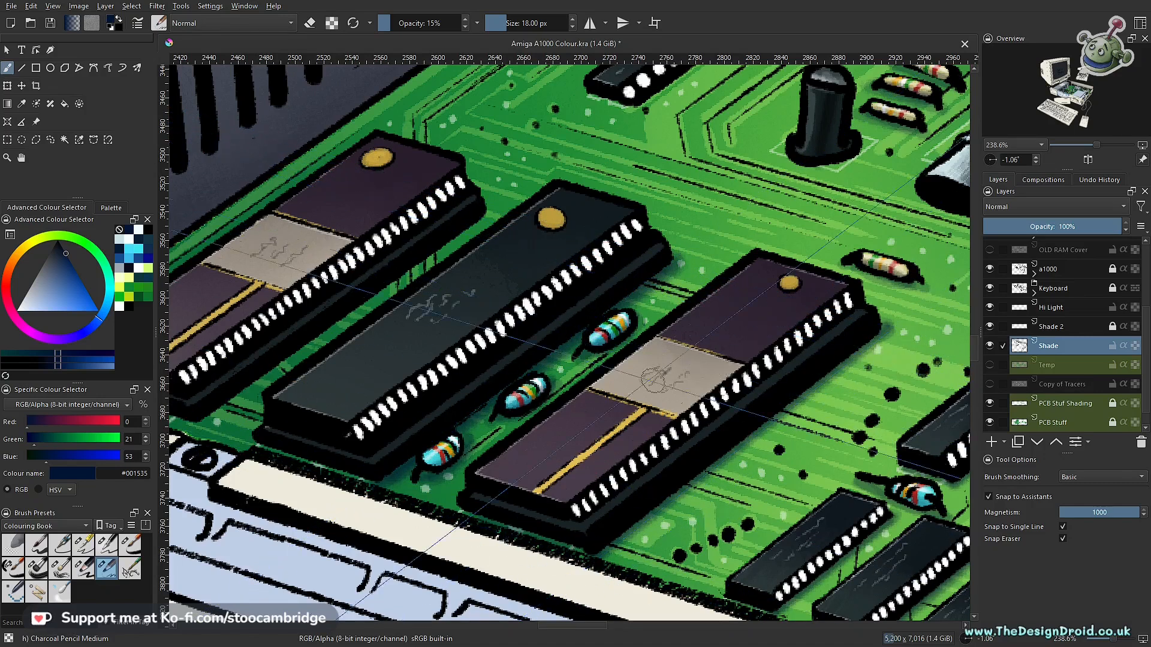
- Select the strip of board between the purple chip nearest the grey wall and the middle black chip with the polygonal selection
scroll(605, 337, down, 5)
drag(645, 408, 725, 478)
scroll(642, 389, up, 6)
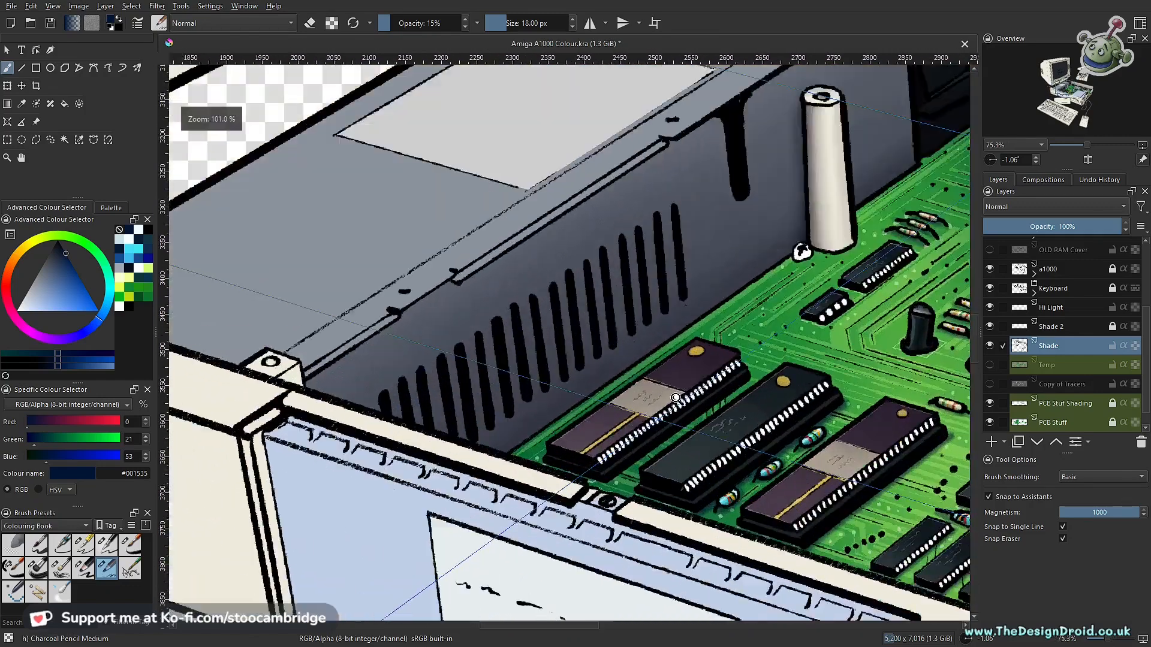
key(l)
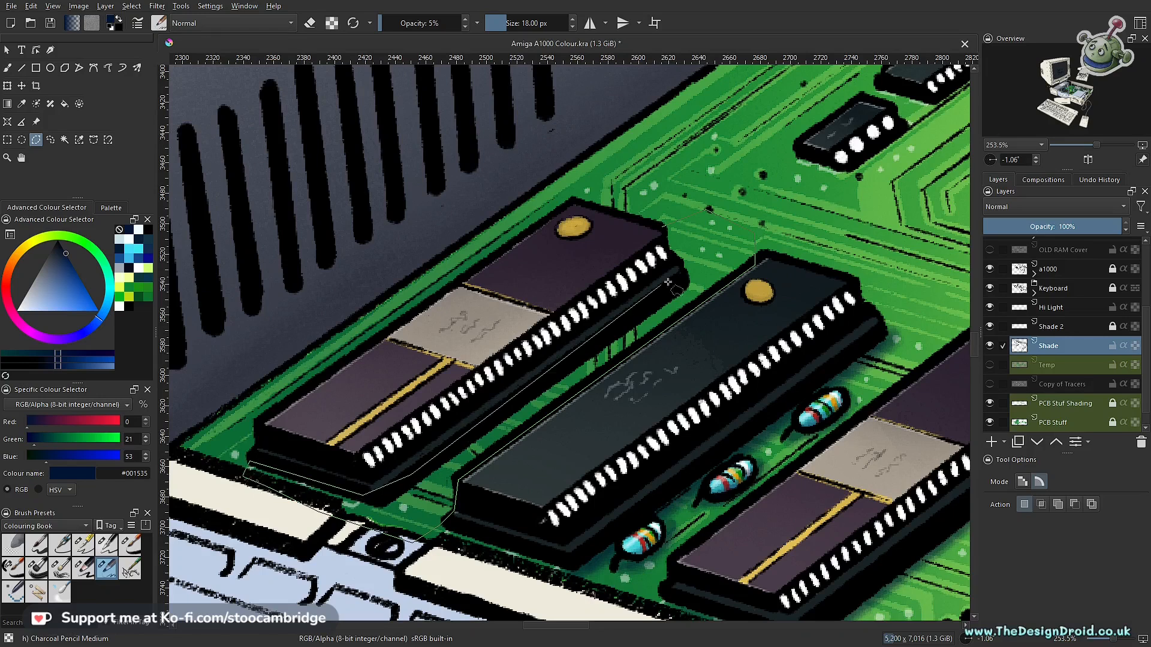
click(661, 227)
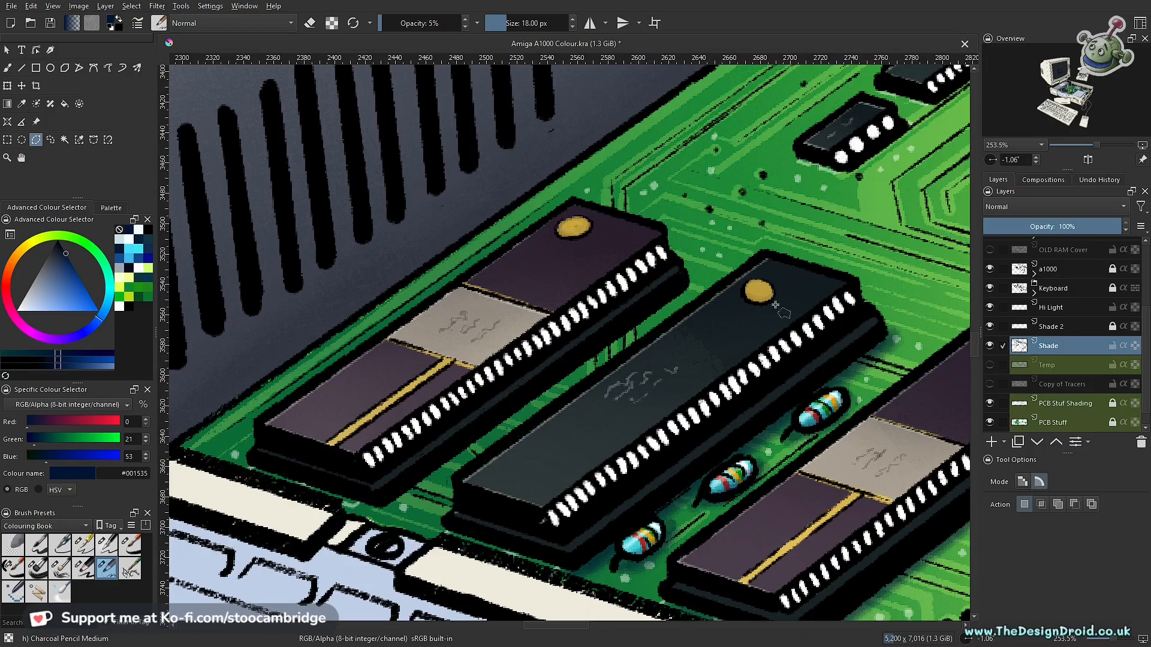
- Shade the selected board strip along the lower edges of the purple chip nearest the grey wall, using 15% brush opacity
key(b)
key(o)
drag(703, 291, 526, 413)
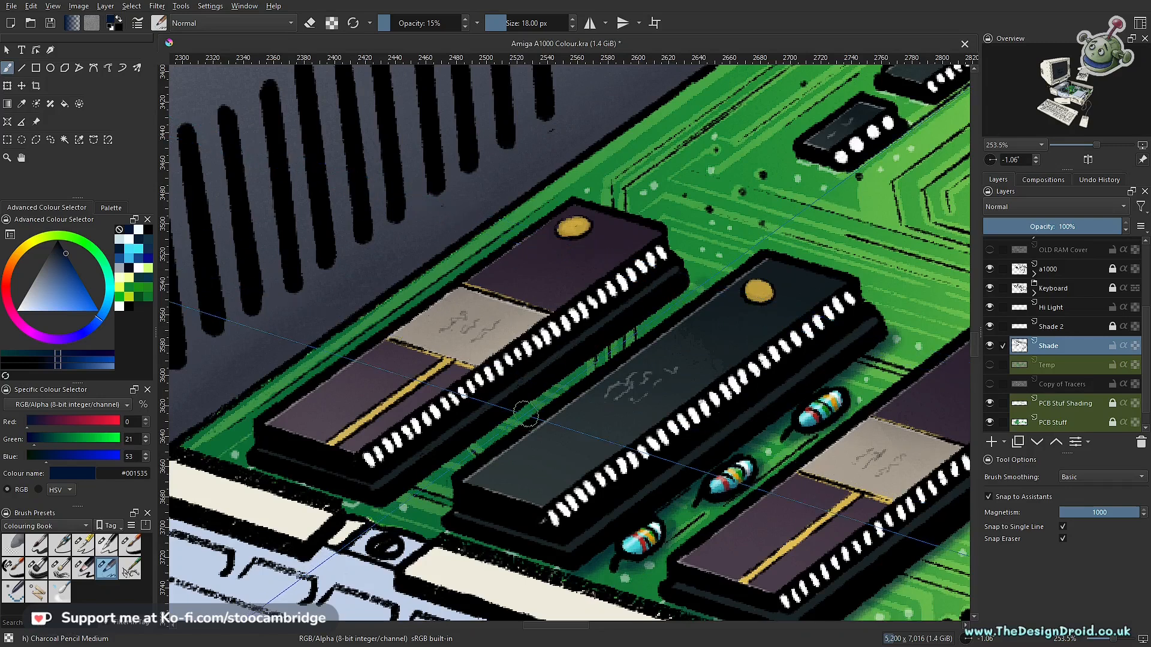
drag(695, 288, 539, 398)
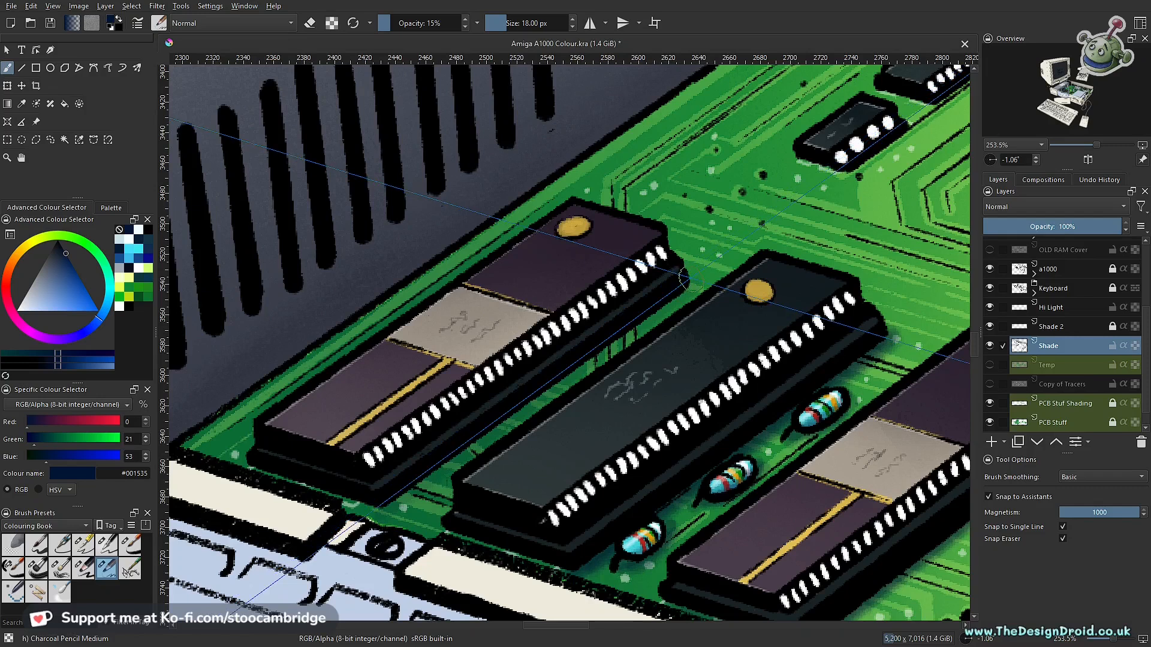
drag(642, 312, 469, 440)
drag(378, 509, 268, 474)
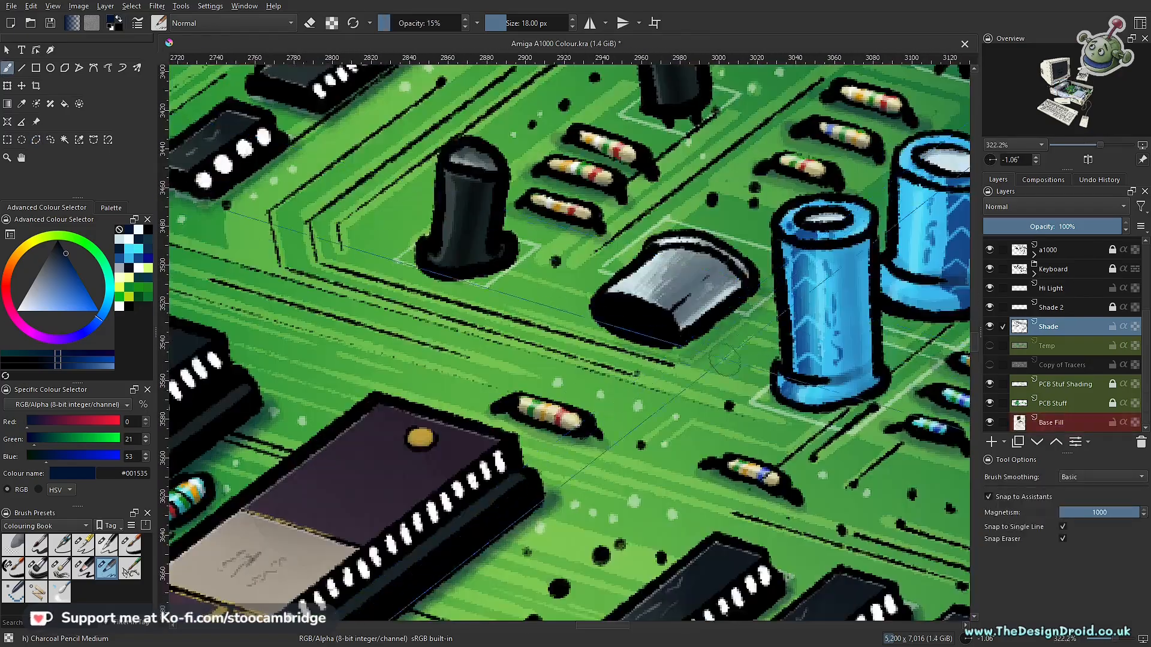
- Turn off snapping to assistants and paint soft navy shadows freehand around the small components across the board
key(ctrl+shift+l)
mouse_move(630, 330)
mouse_down()
mouse_move(755, 306)
mouse_move(736, 404)
mouse_up()
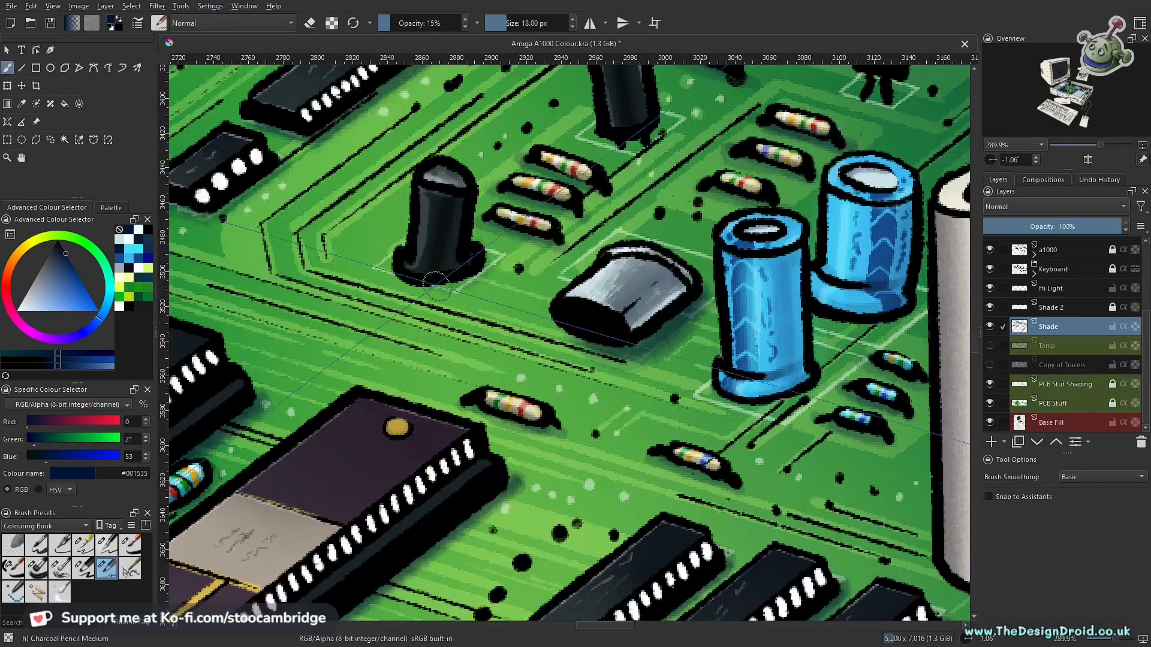
mouse_move(420, 263)
mouse_down()
mouse_move(480, 282)
mouse_move(455, 288)
mouse_up()
drag(456, 288, 432, 269)
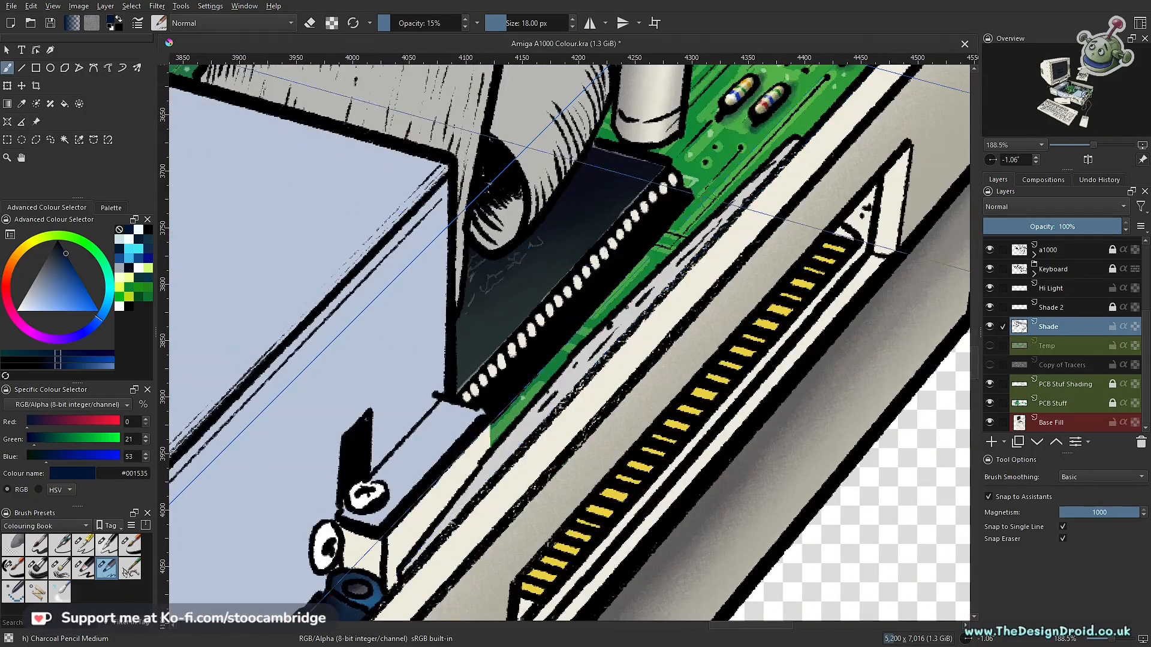
drag(705, 191, 557, 520)
drag(731, 347, 365, 250)
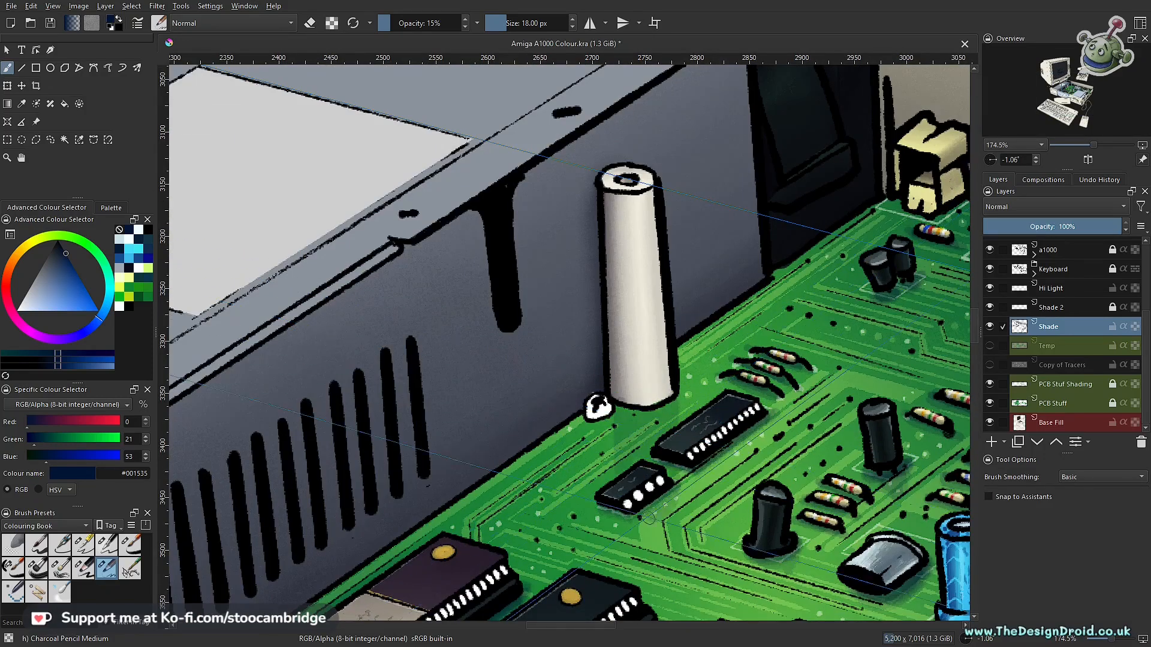
- Paint a soft shadow on the board along the base of the grey metal wall, using a 30 px brush snapped to the assistants
key(e)
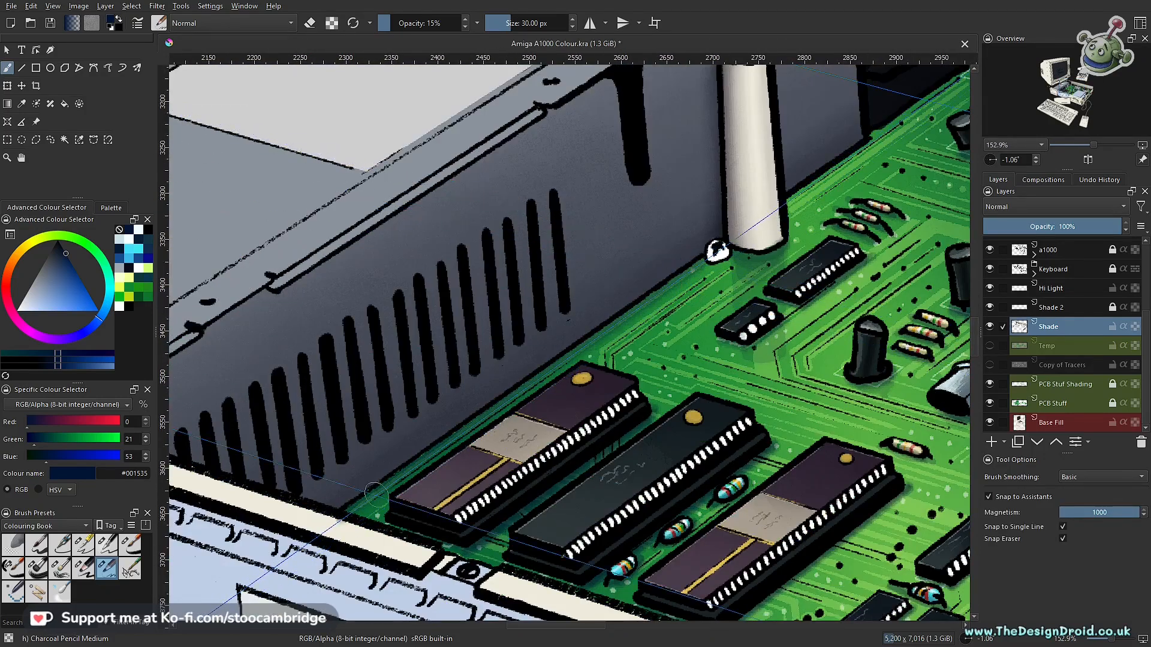
drag(629, 323, 362, 571)
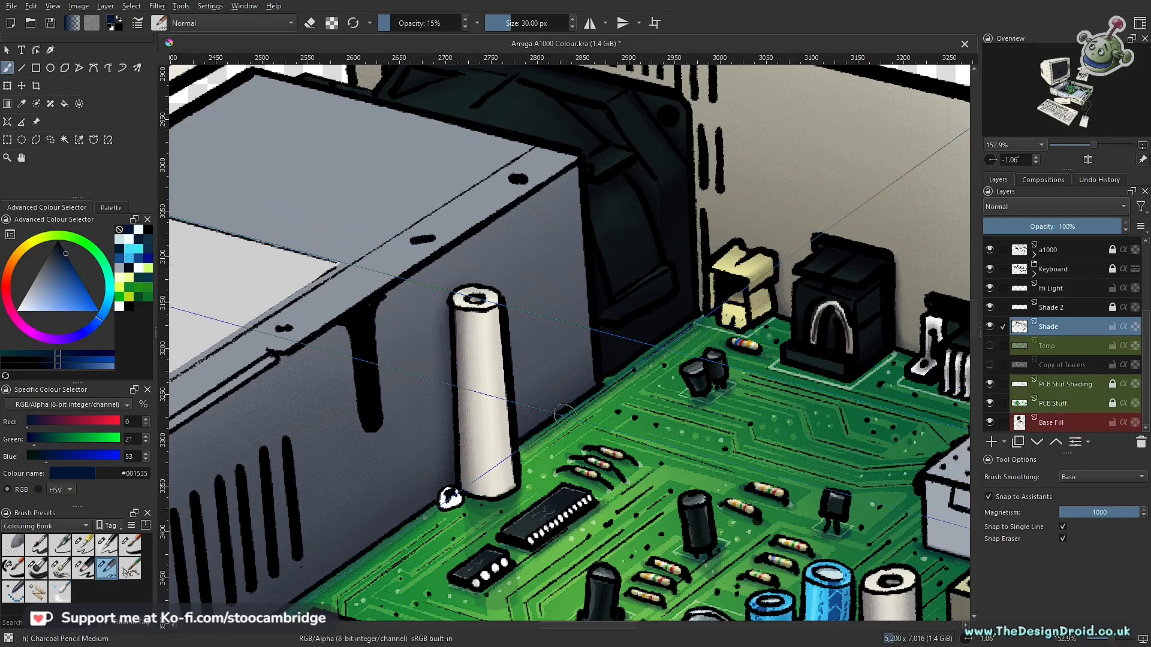
drag(810, 414, 639, 381)
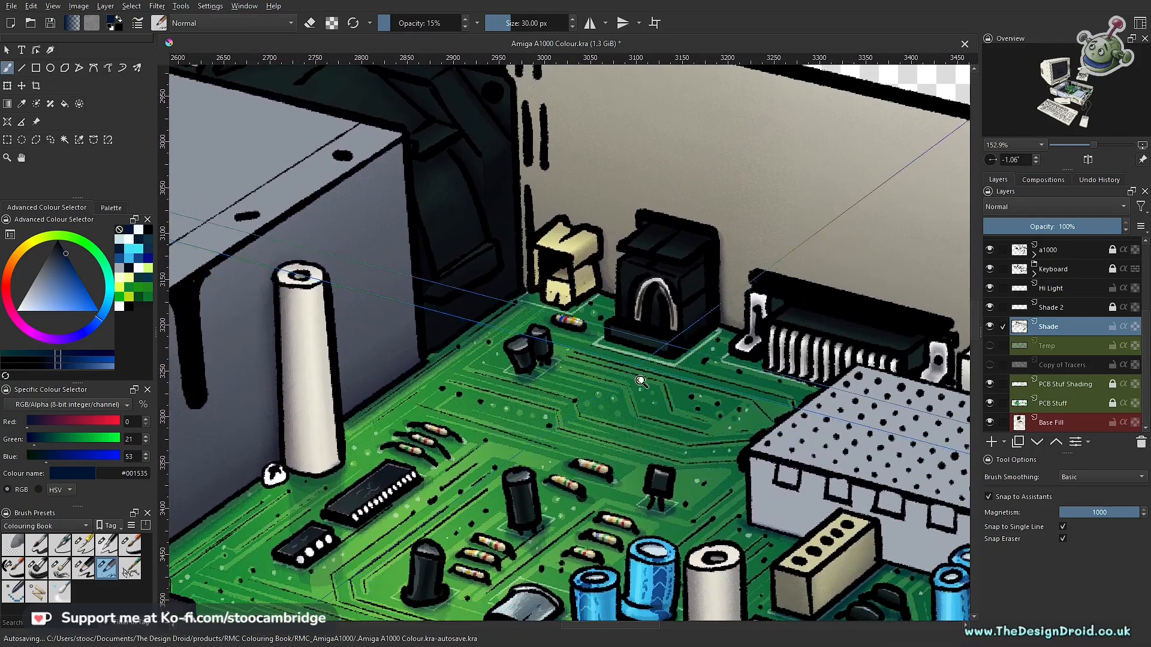
- Examine the board shadows up close and compare them with the monitor, case, keyboard and the rest of the illustration
scroll(656, 366, down, 6)
drag(716, 420, 706, 346)
drag(592, 416, 569, 358)
mouse_move(570, 357)
mouse_down()
mouse_move(589, 460)
mouse_move(519, 398)
mouse_up()
scroll(519, 398, up, 3)
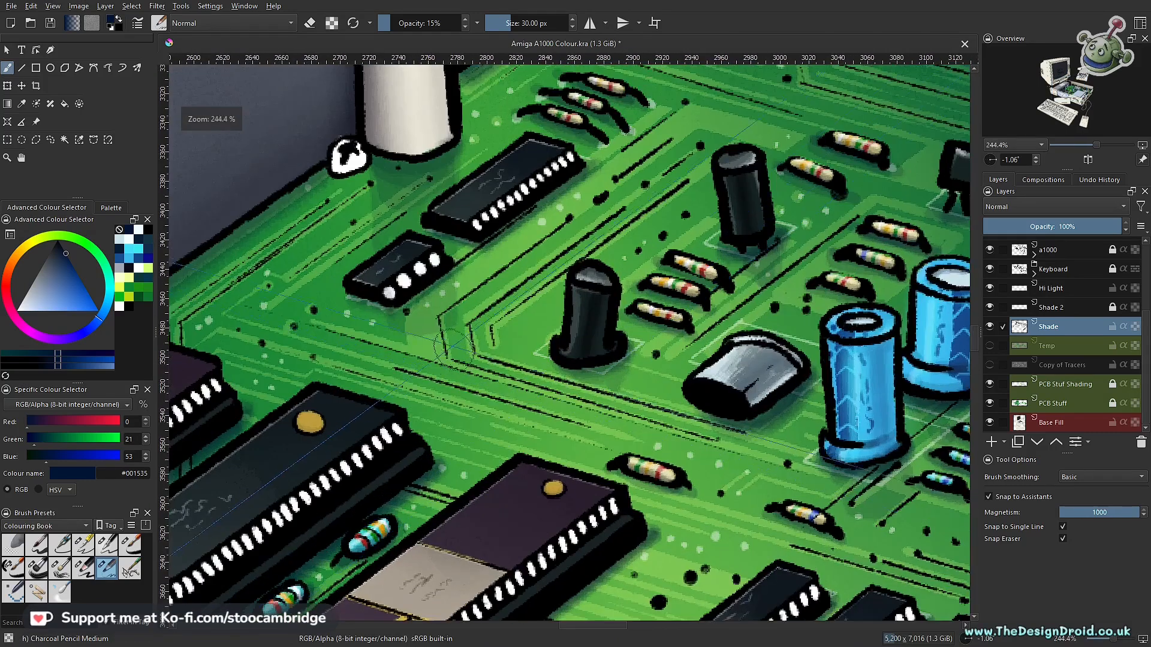
key(e)
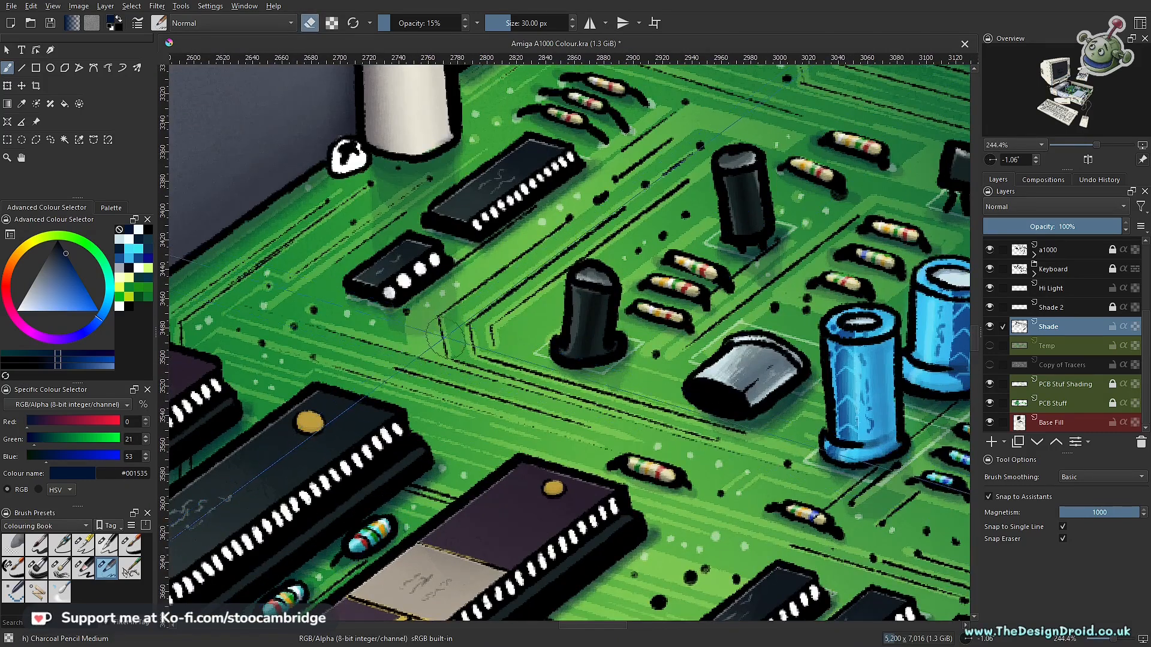
scroll(501, 347, down, 4)
scroll(755, 467, down, 3)
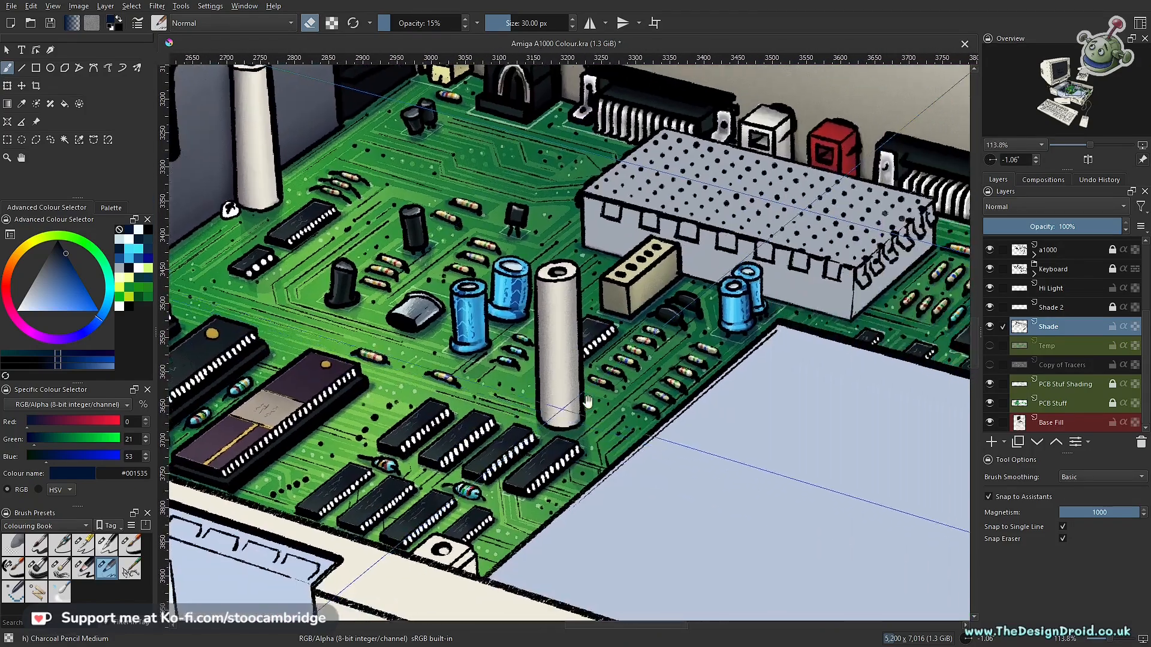
drag(621, 331, 688, 361)
drag(519, 274, 433, 362)
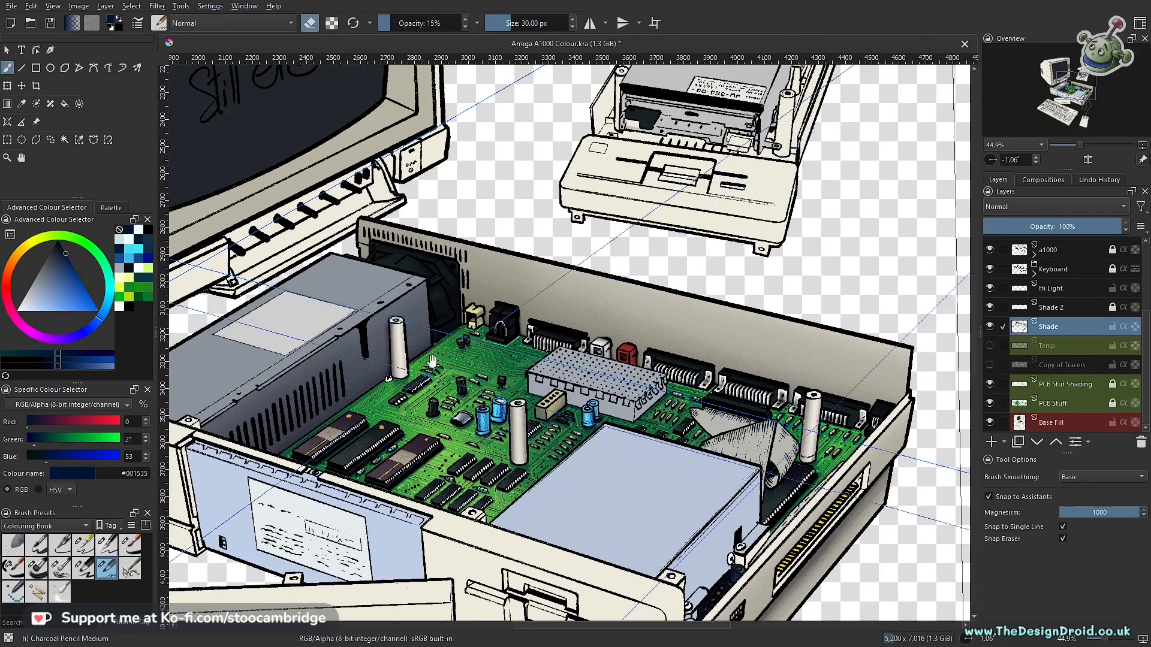
drag(648, 392, 743, 305)
drag(656, 347, 689, 389)
drag(476, 540, 552, 369)
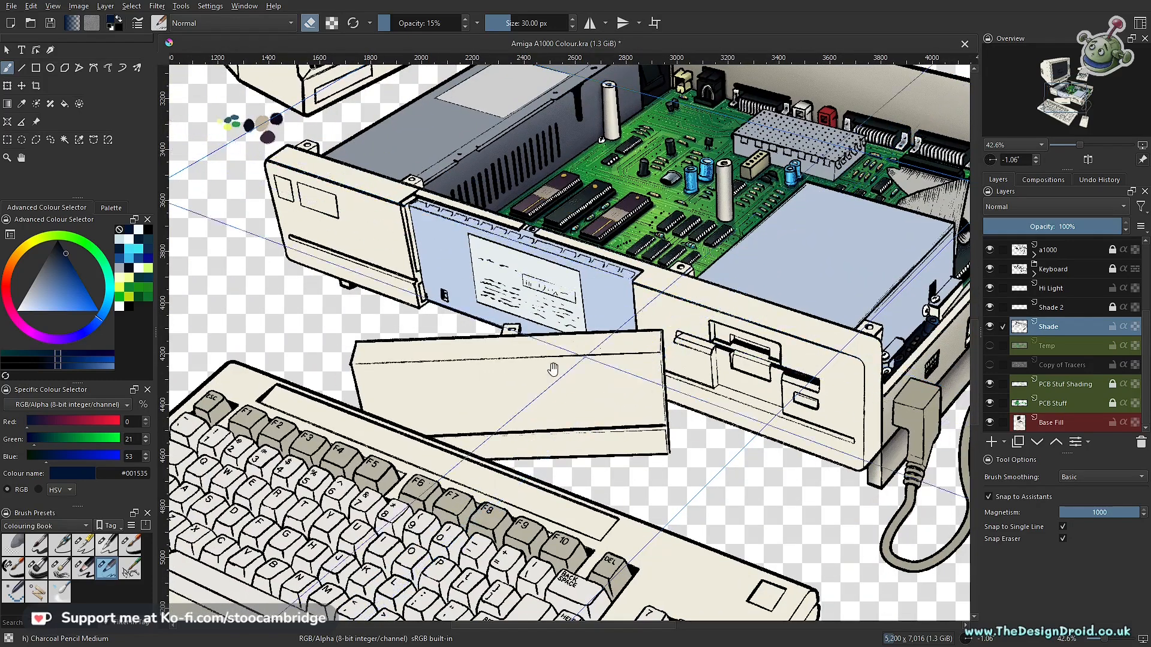
drag(717, 375, 449, 603)
drag(410, 402, 526, 348)
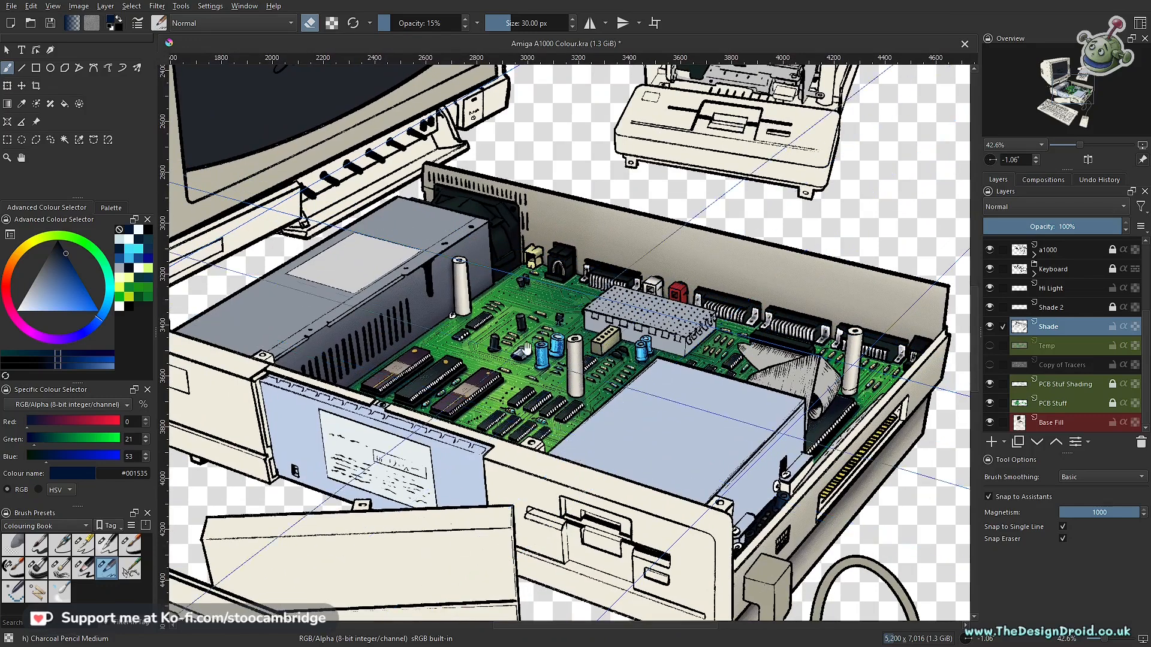
drag(406, 297, 601, 467)
drag(478, 127, 496, 332)
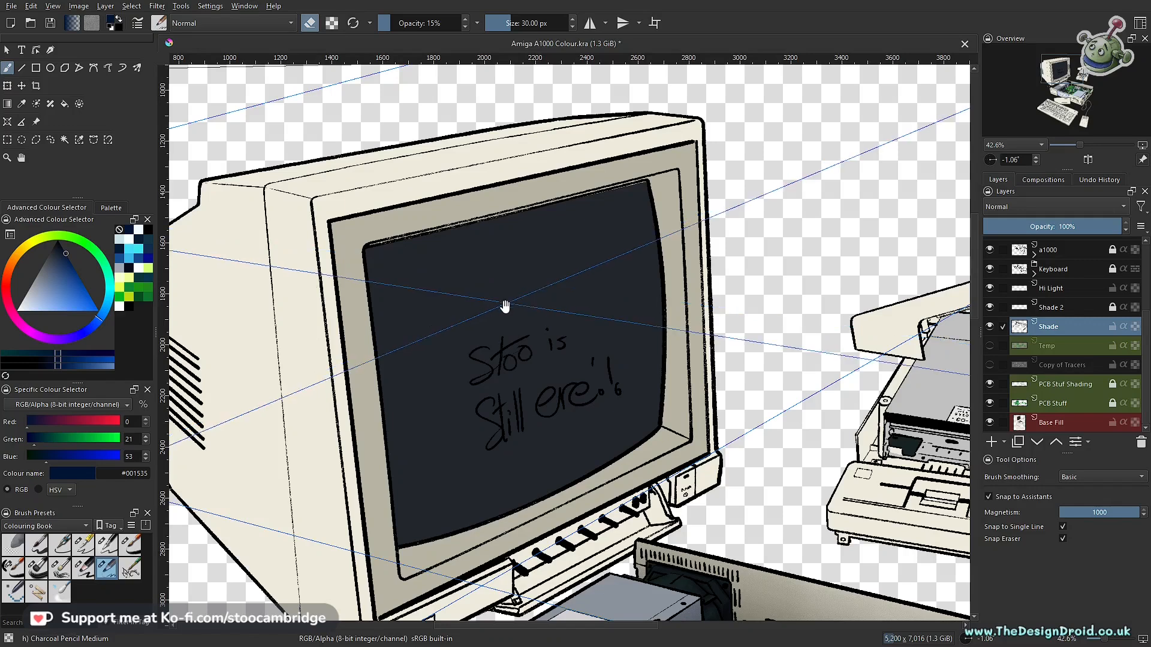
ctrl+drag(521, 355, 505, 392)
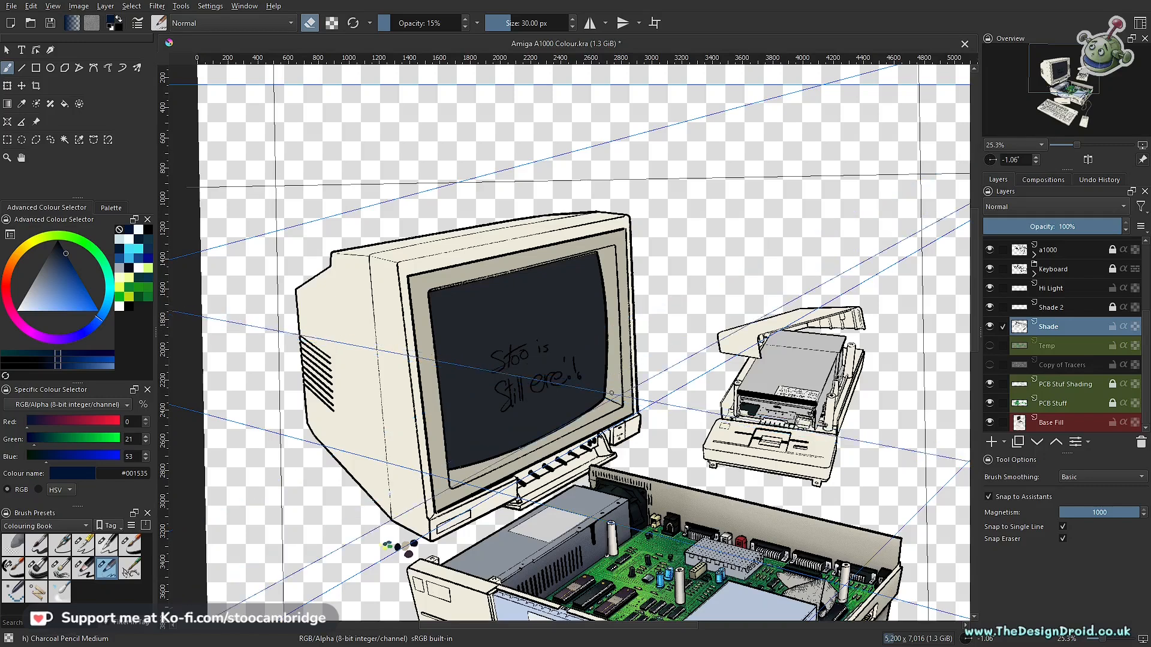
scroll(697, 448, down, 3)
scroll(696, 448, up, 7)
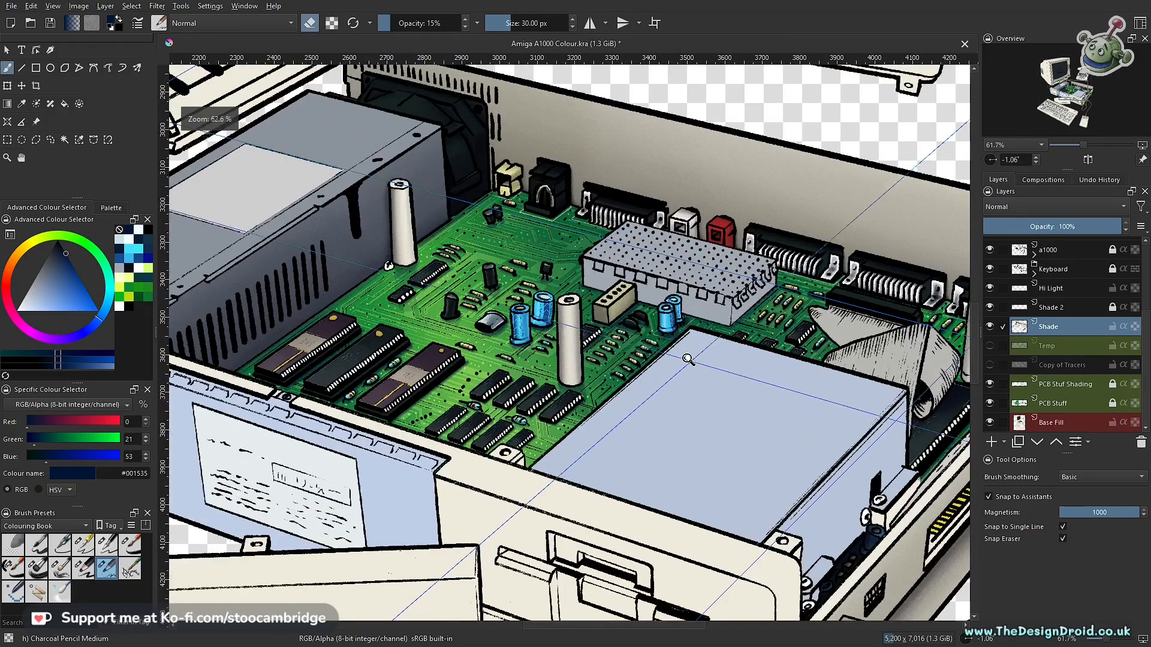
drag(688, 358, 693, 548)
drag(545, 465, 593, 545)
ctrl+drag(590, 471, 616, 364)
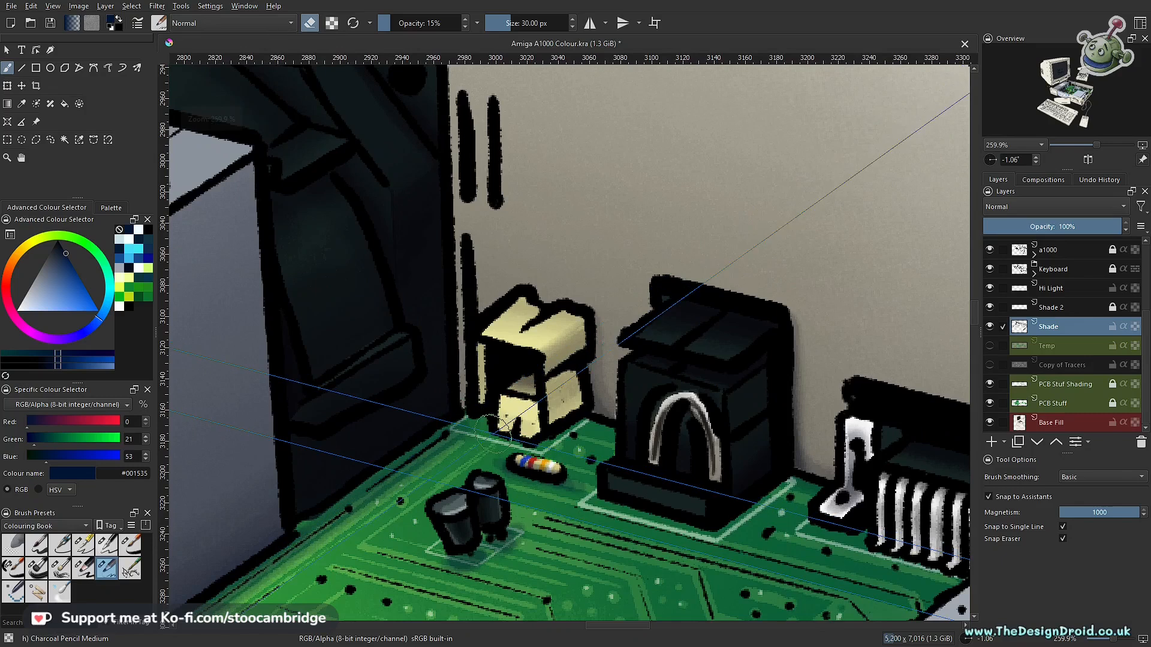
- Turn off assistant snapping and erasing, and paint soft navy shadows freehand on the board around the ports along the rear wall
key(ctrl+shift+l)
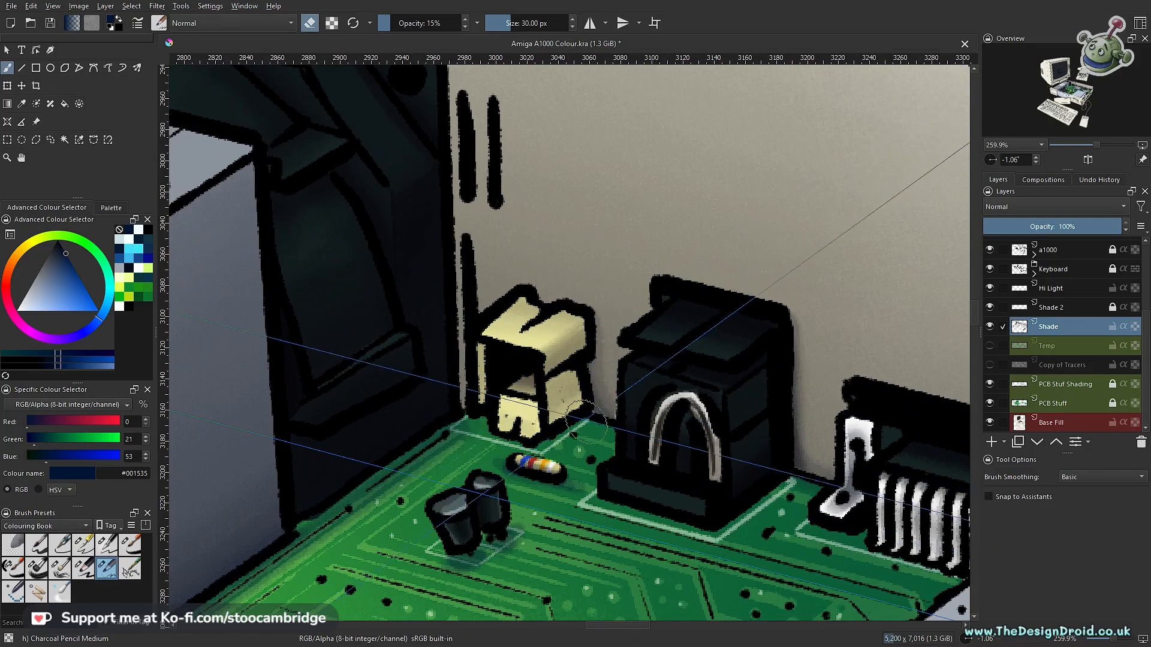
key(e)
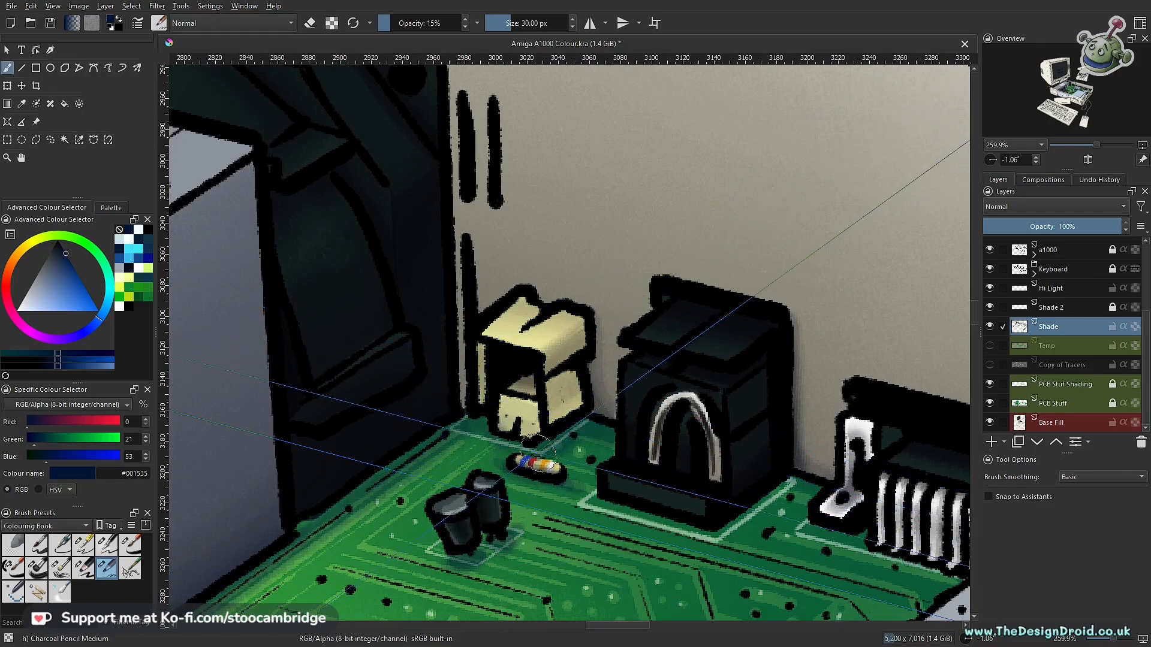
drag(603, 403, 414, 434)
drag(465, 439, 506, 375)
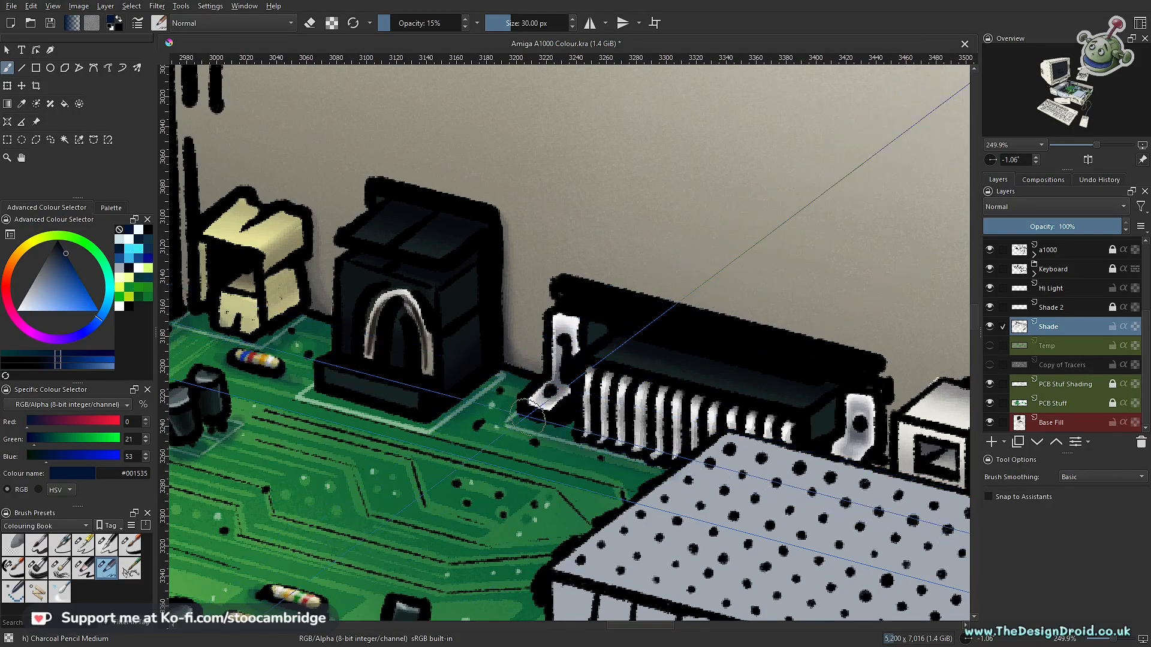
drag(435, 407, 452, 526)
mouse_move(636, 486)
mouse_down()
mouse_move(426, 452)
mouse_move(519, 368)
mouse_up()
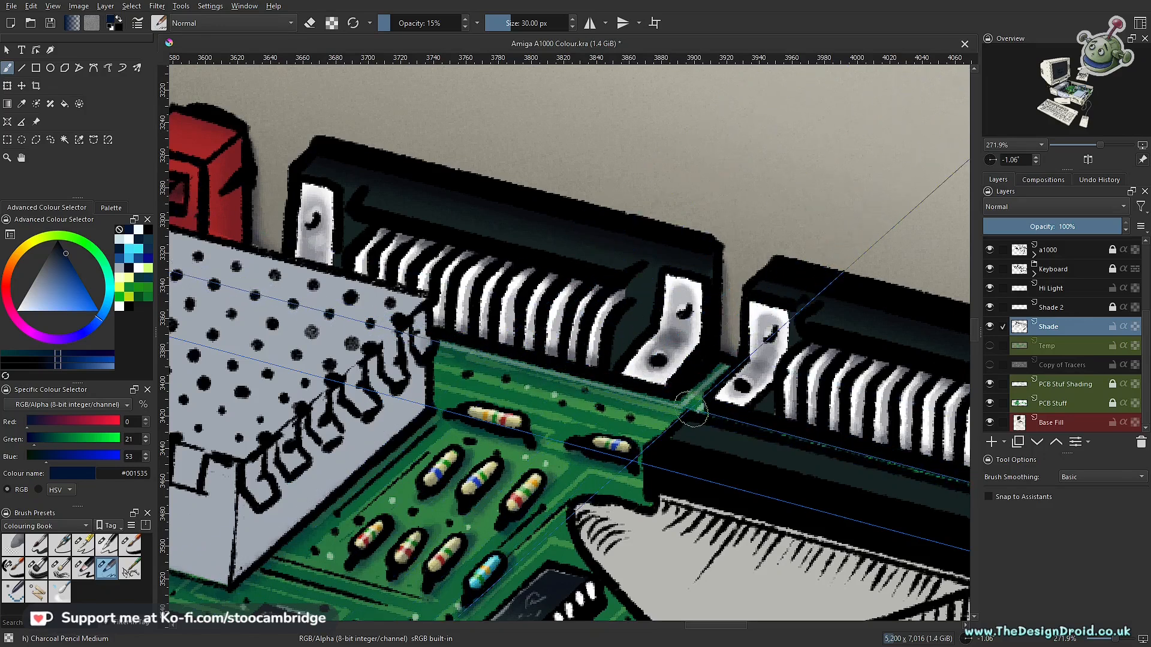
drag(785, 450, 508, 456)
drag(508, 457, 539, 417)
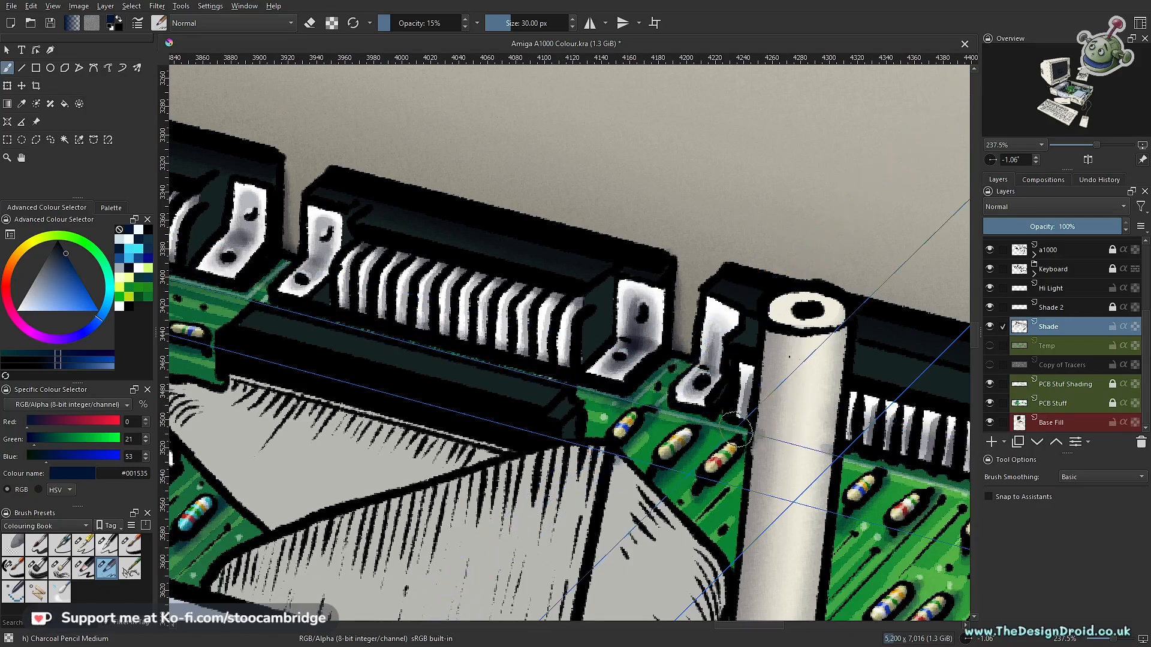
mouse_move(845, 465)
mouse_down()
mouse_move(680, 398)
mouse_move(532, 360)
mouse_up()
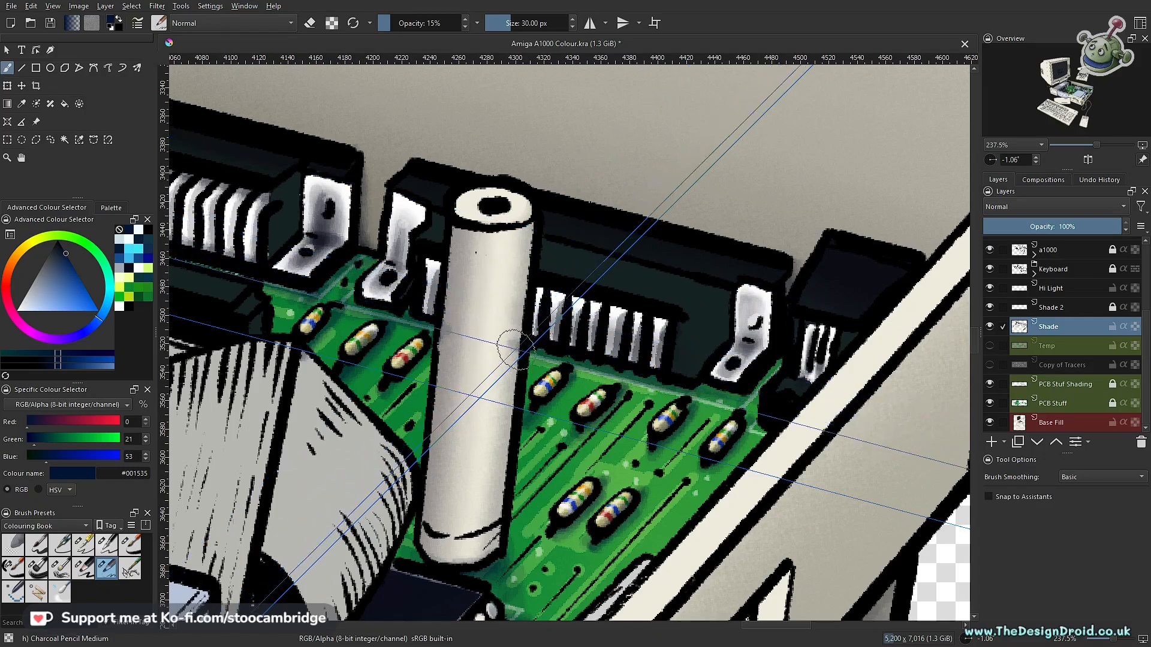
- Try soft shadow strokes on the white post in front of the rear ports and undo the last strokes
mouse_move(472, 334)
mouse_down()
mouse_move(467, 441)
mouse_move(472, 364)
mouse_move(509, 378)
mouse_move(511, 361)
mouse_move(506, 343)
mouse_move(493, 478)
mouse_move(480, 364)
mouse_up()
key(ctrl+z)
key(ctrl+z)
key(ctrl+z)
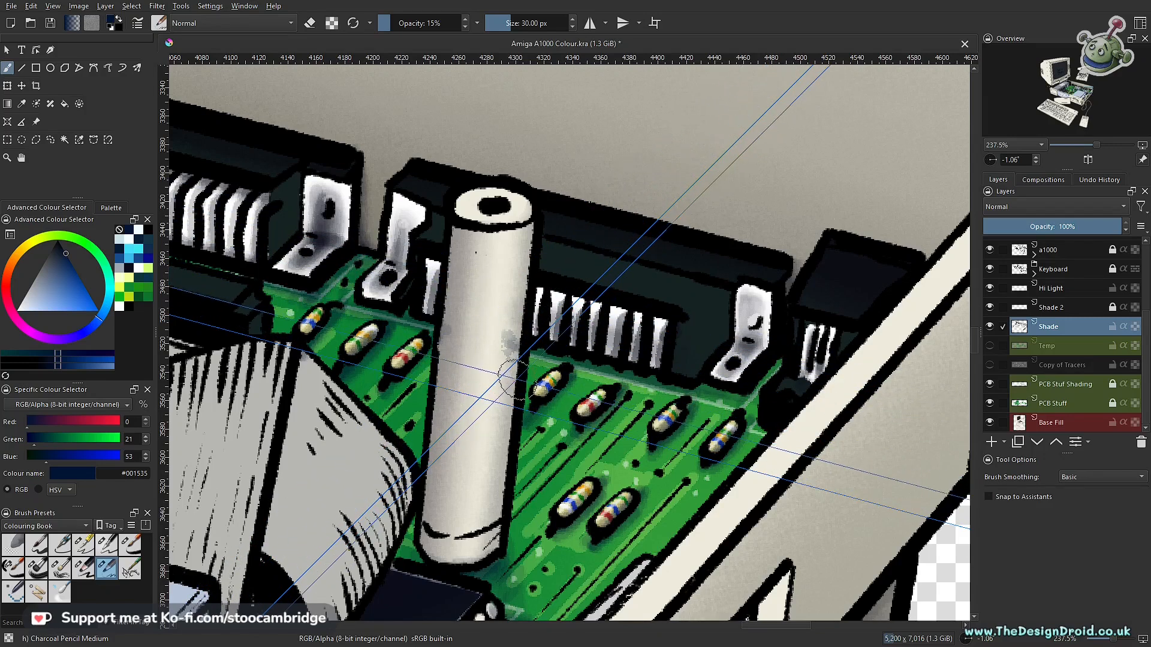
- Review the shading on the circuit board, ports and case against the complete A1000 illustration
scroll(503, 363, down, 4)
drag(555, 412, 863, 420)
drag(632, 383, 419, 454)
scroll(644, 452, up, 4)
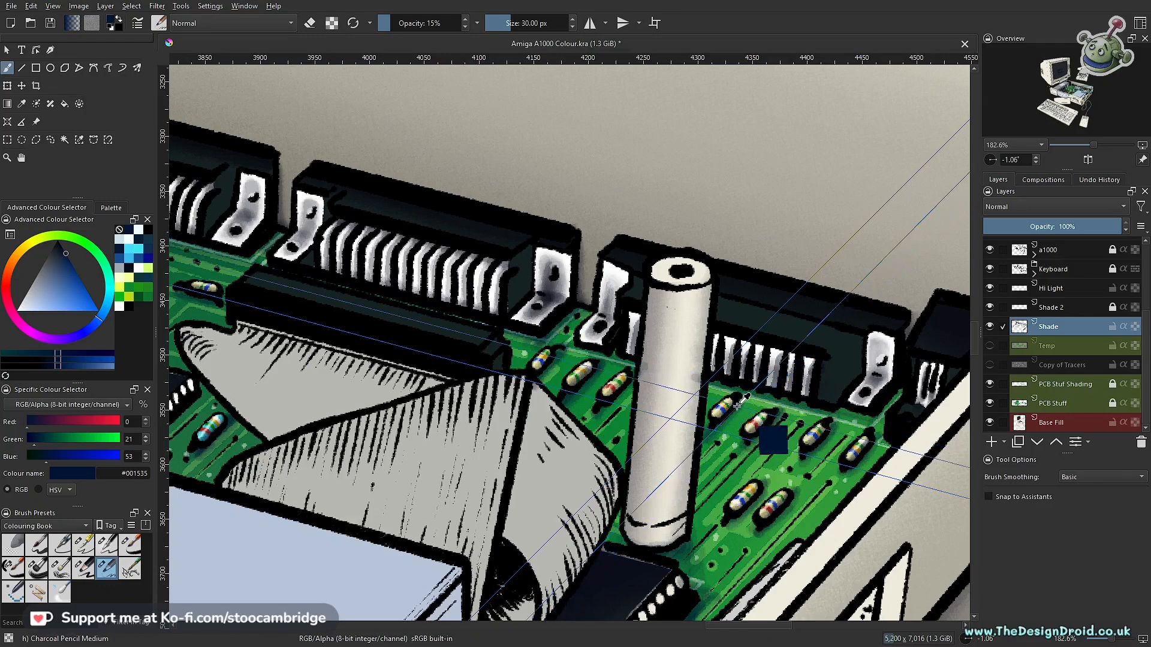
drag(723, 410, 644, 524)
mouse_move(579, 555)
mouse_down()
mouse_move(599, 383)
mouse_move(777, 384)
mouse_move(668, 391)
mouse_move(629, 467)
mouse_move(549, 478)
mouse_move(514, 463)
mouse_up()
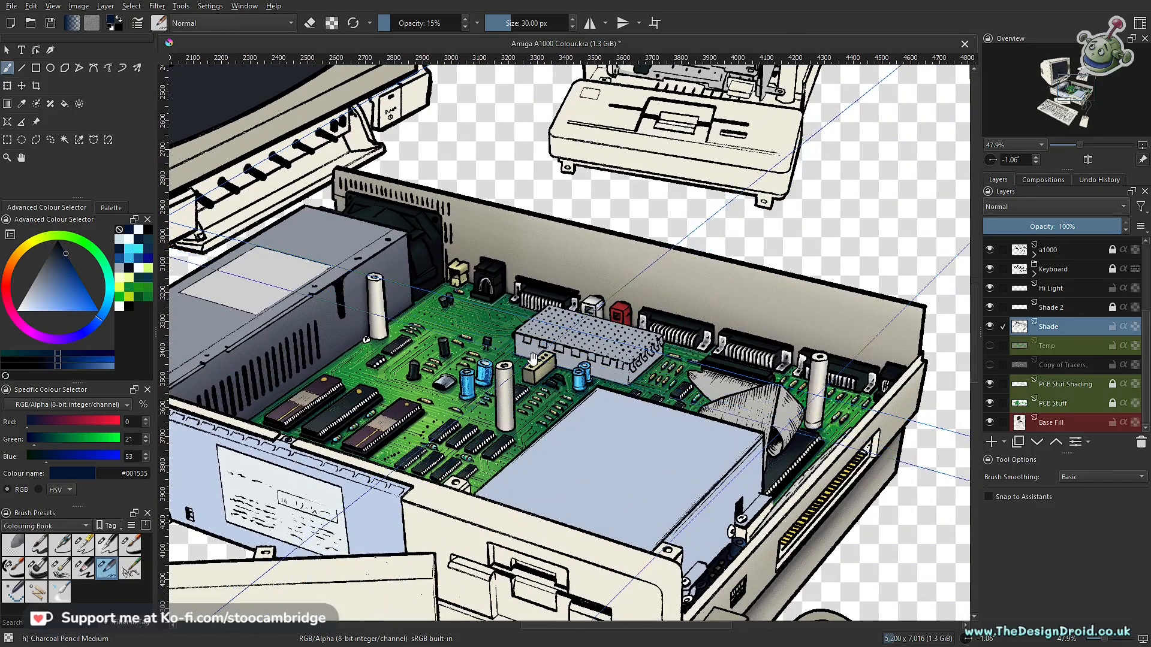
drag(544, 379, 534, 424)
drag(522, 382, 646, 360)
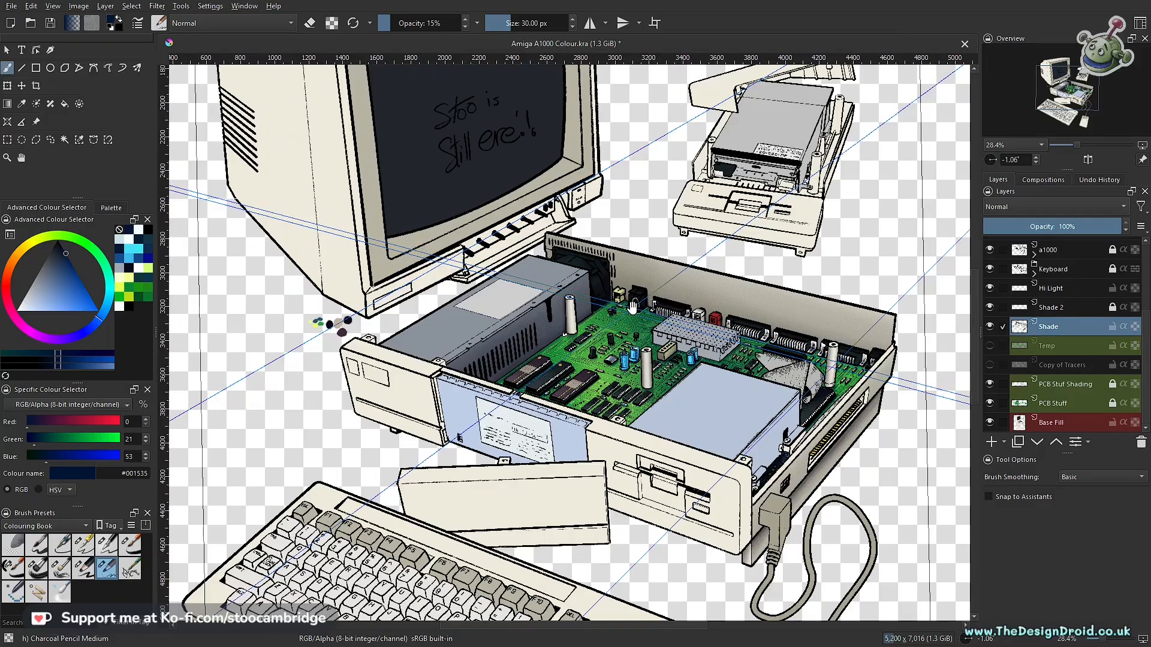
drag(712, 373, 729, 349)
drag(611, 413, 671, 409)
drag(756, 387, 640, 451)
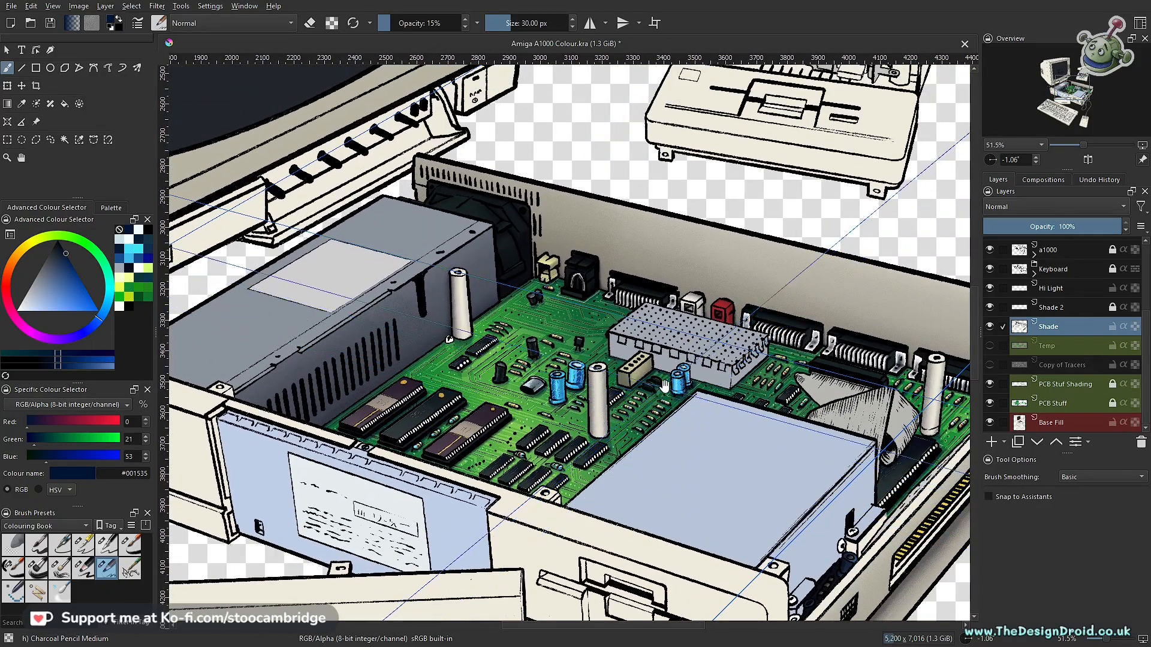
drag(660, 342, 697, 341)
drag(720, 431, 584, 538)
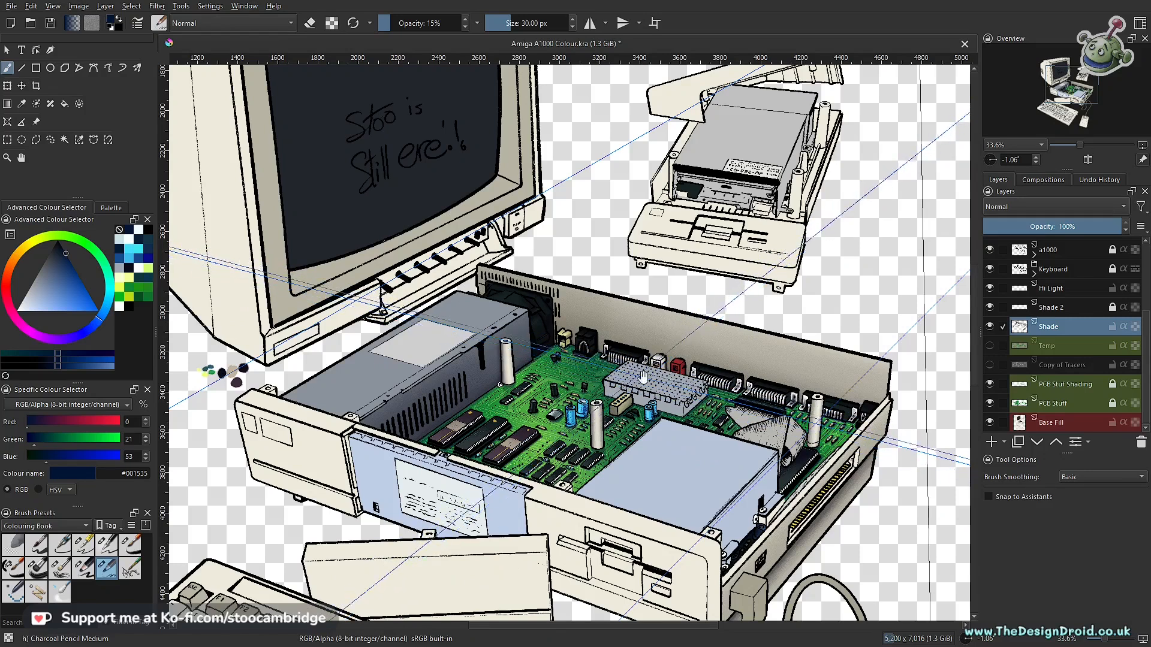
drag(649, 343, 655, 379)
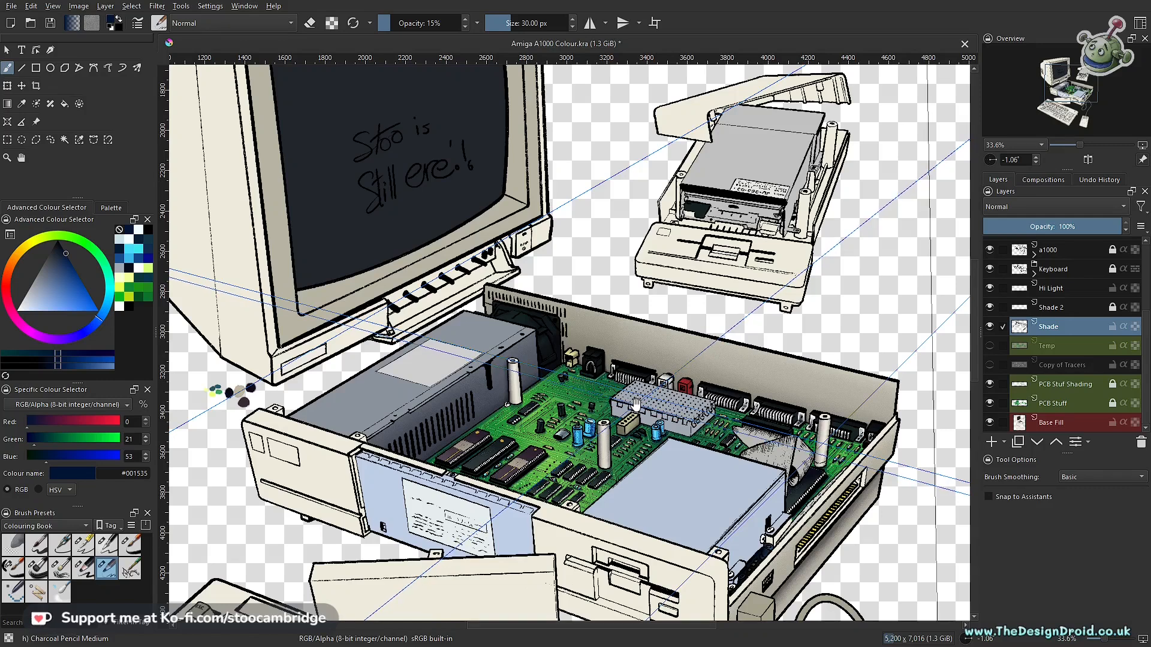
drag(634, 407, 723, 341)
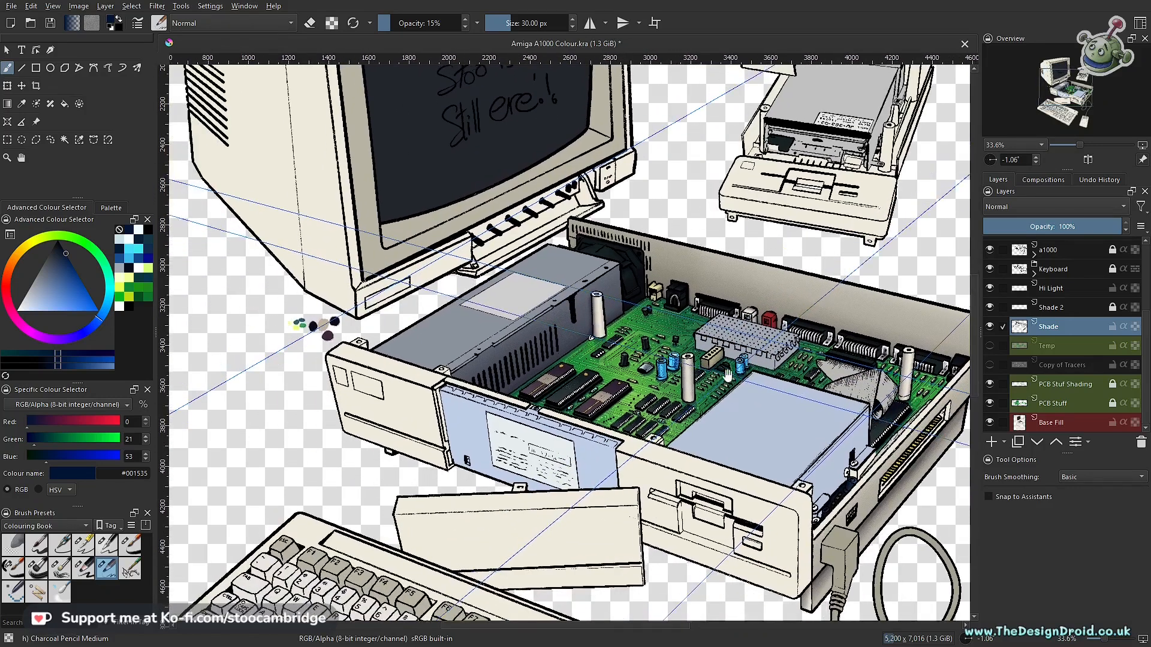
drag(781, 411, 772, 436)
drag(889, 388, 766, 429)
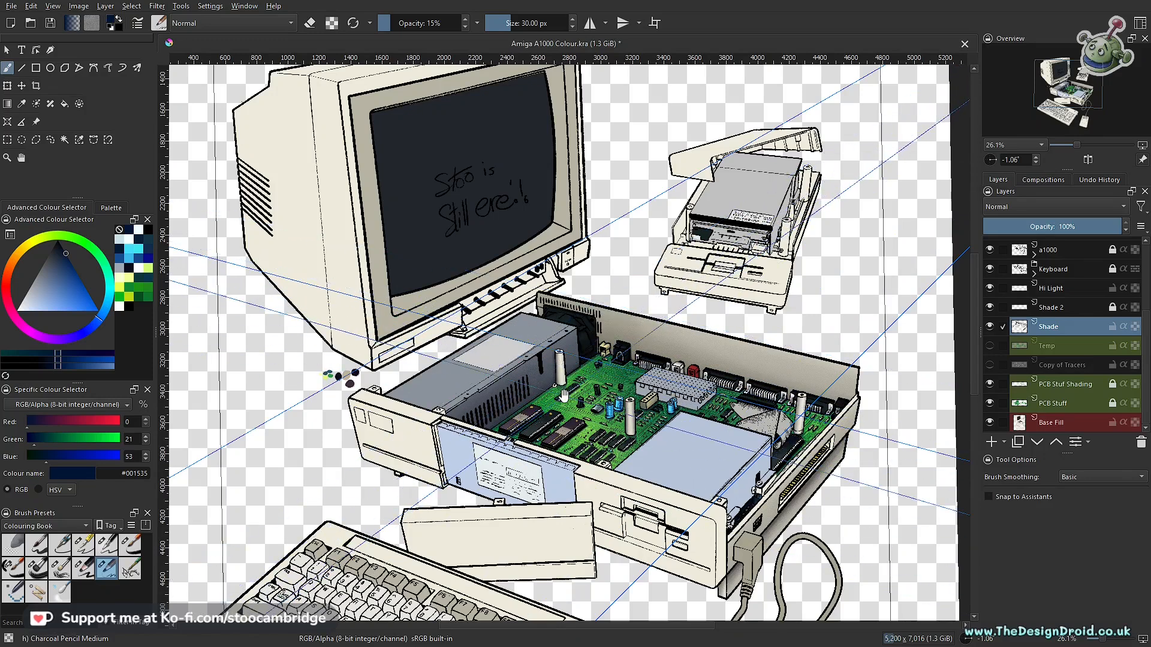
drag(556, 402, 577, 350)
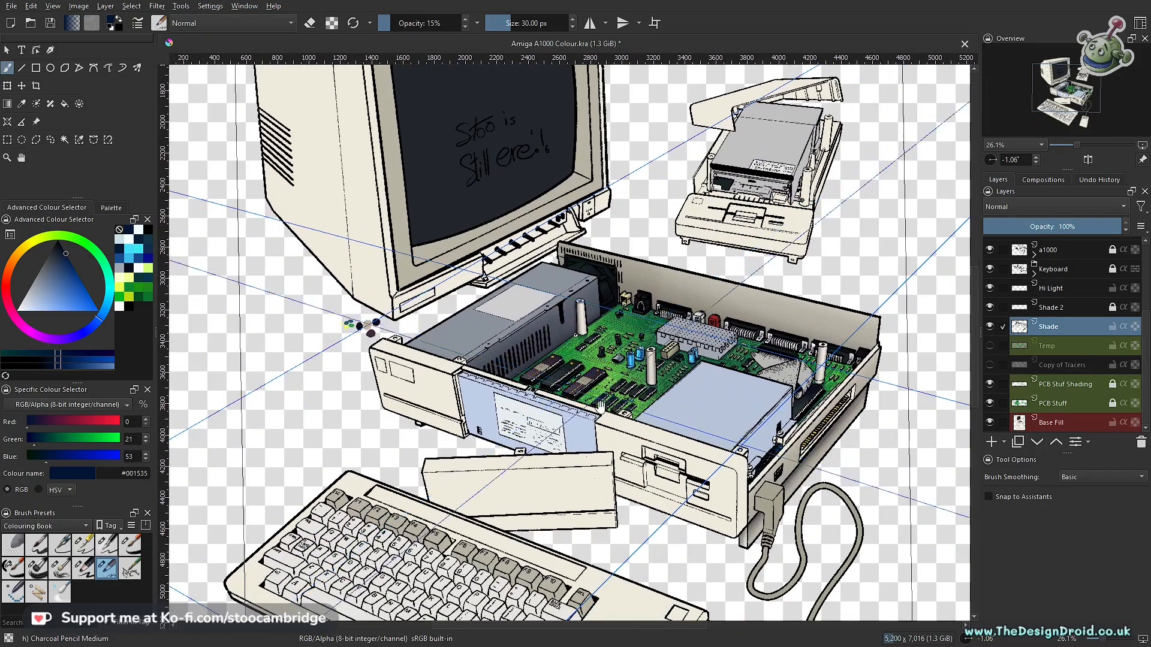
scroll(596, 423, up, 4)
drag(690, 353, 574, 463)
scroll(667, 386, down, 2)
drag(667, 380, 644, 413)
drag(645, 412, 633, 425)
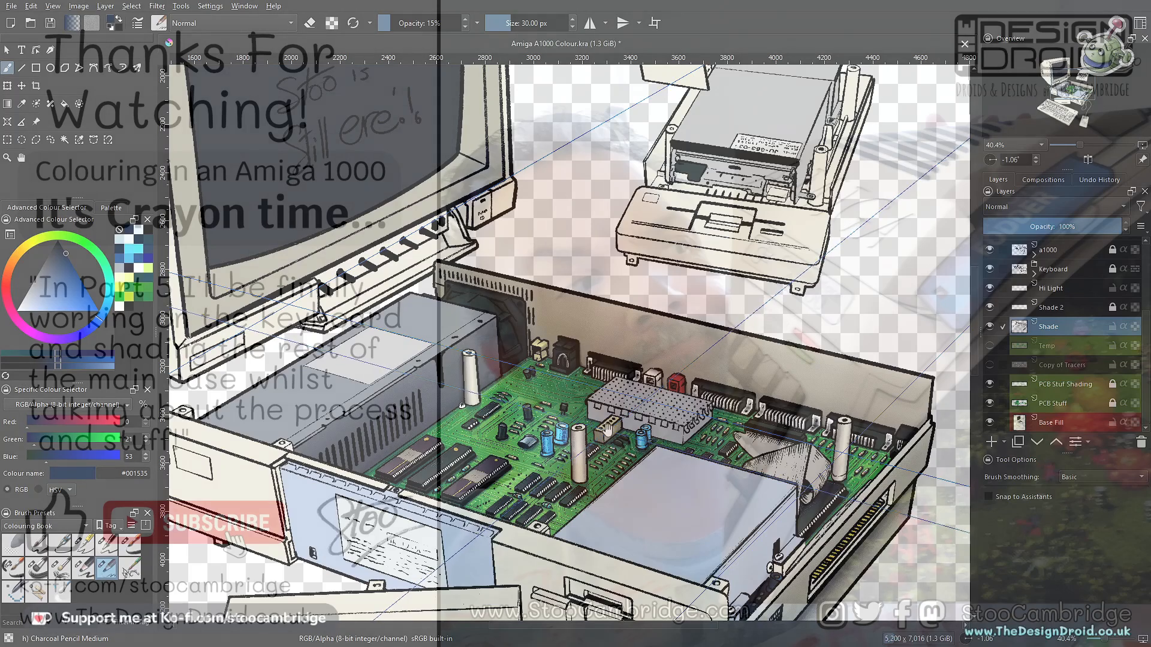
scroll(659, 432, down, 3)
drag(724, 505, 671, 454)
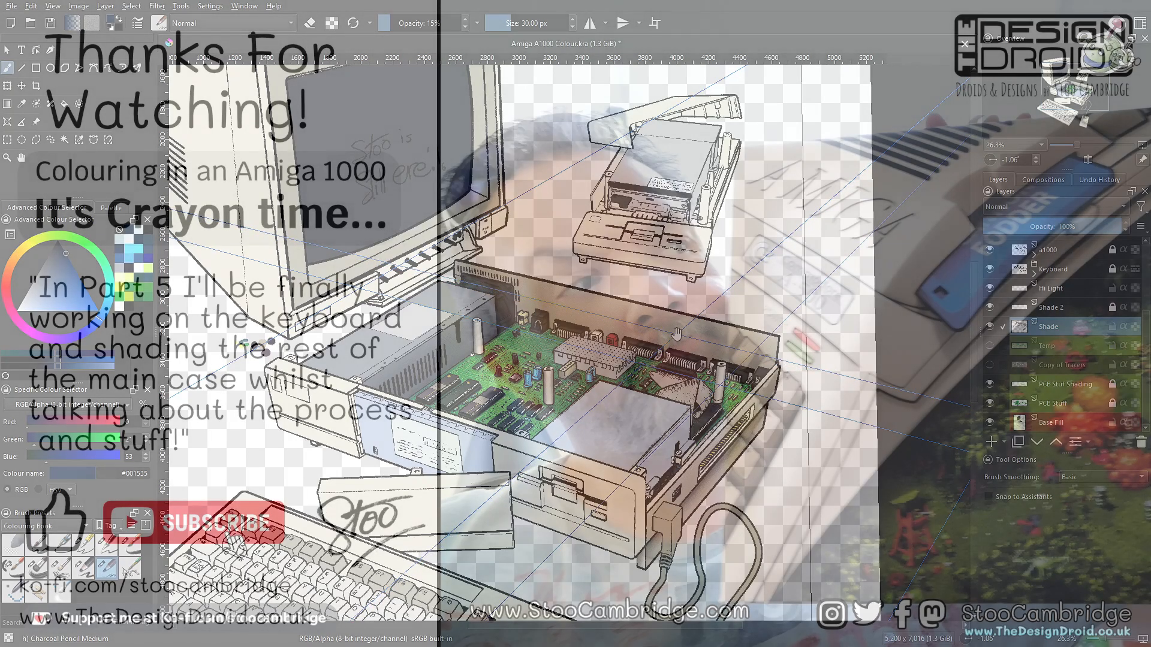
drag(694, 343, 799, 452)
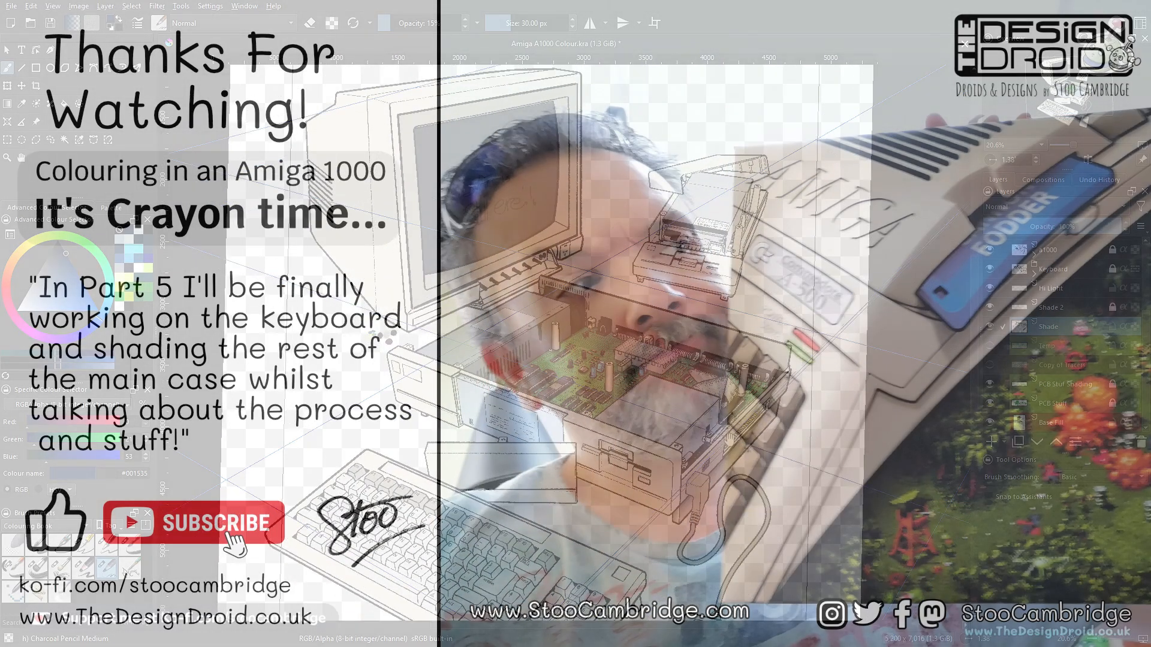